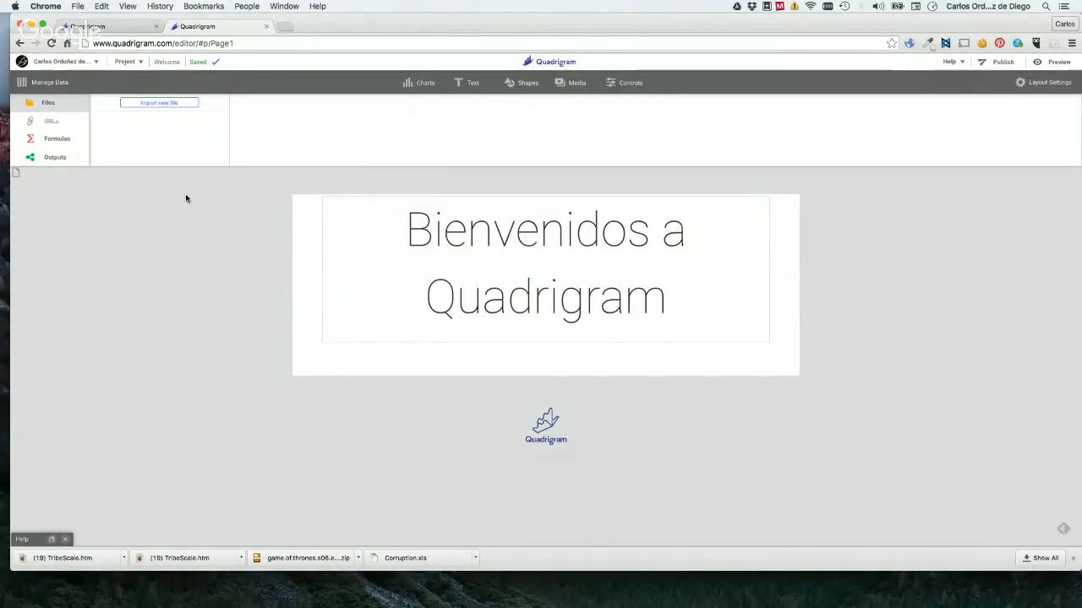
click(107, 28)
click(207, 27)
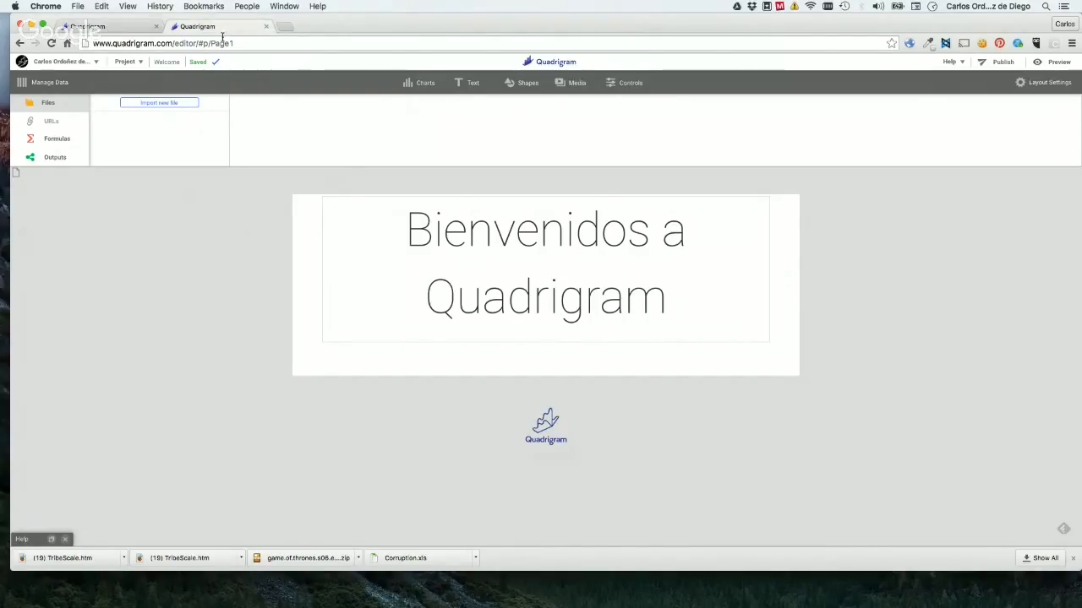
click(155, 103)
click(792, 160)
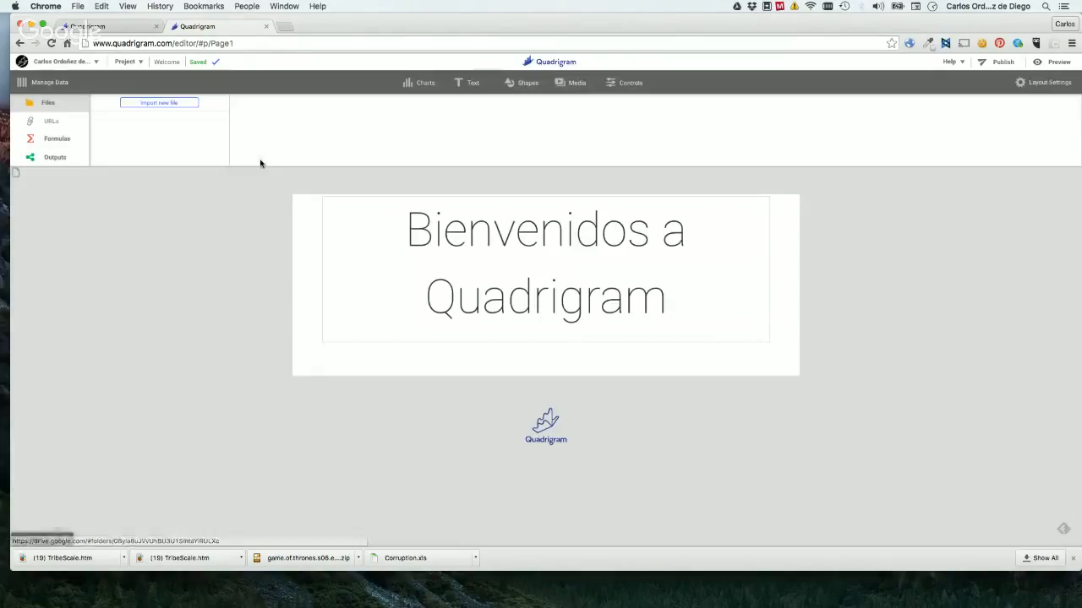
Create a new project, save it as "Lesson 1 - Education" and reconfirm that name with Rename.
click(119, 67)
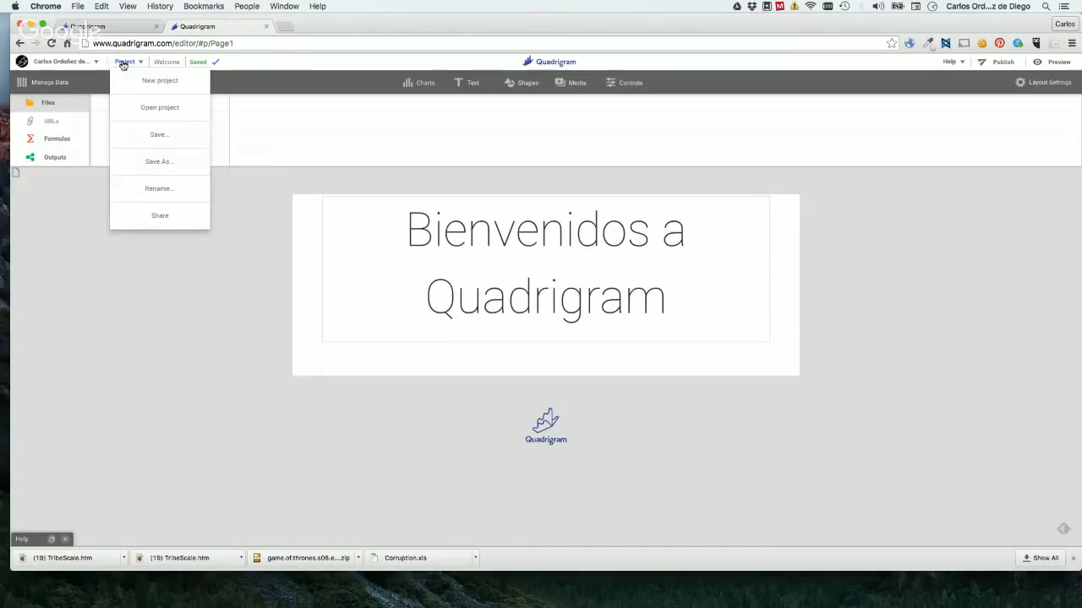
click(160, 84)
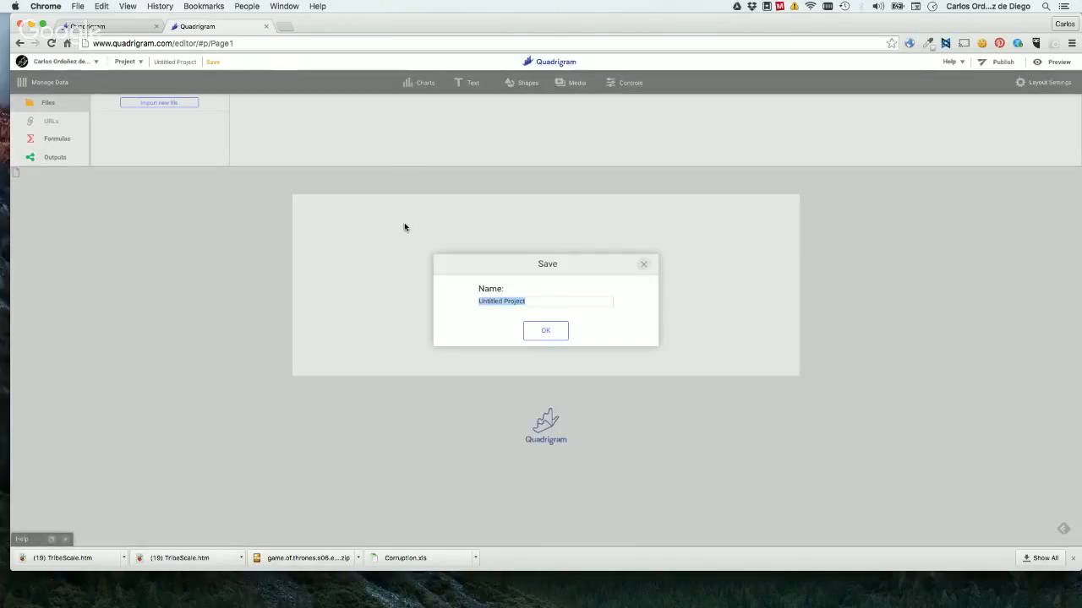
key(BackSpace)
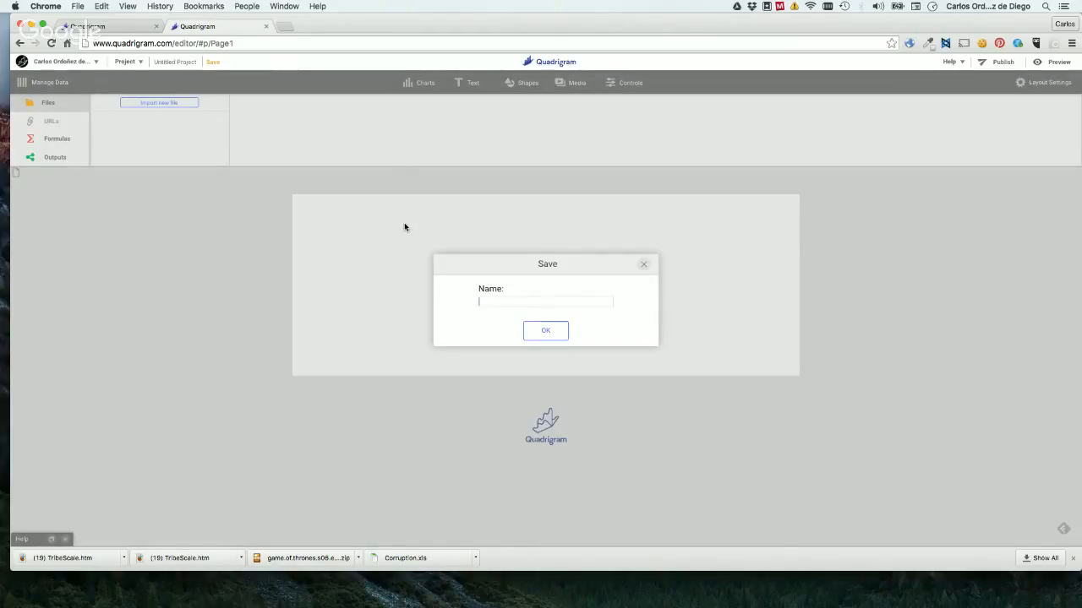
text(Lesson 1 -)
key(super+a)
key(Left)
text(Education)
click(541, 331)
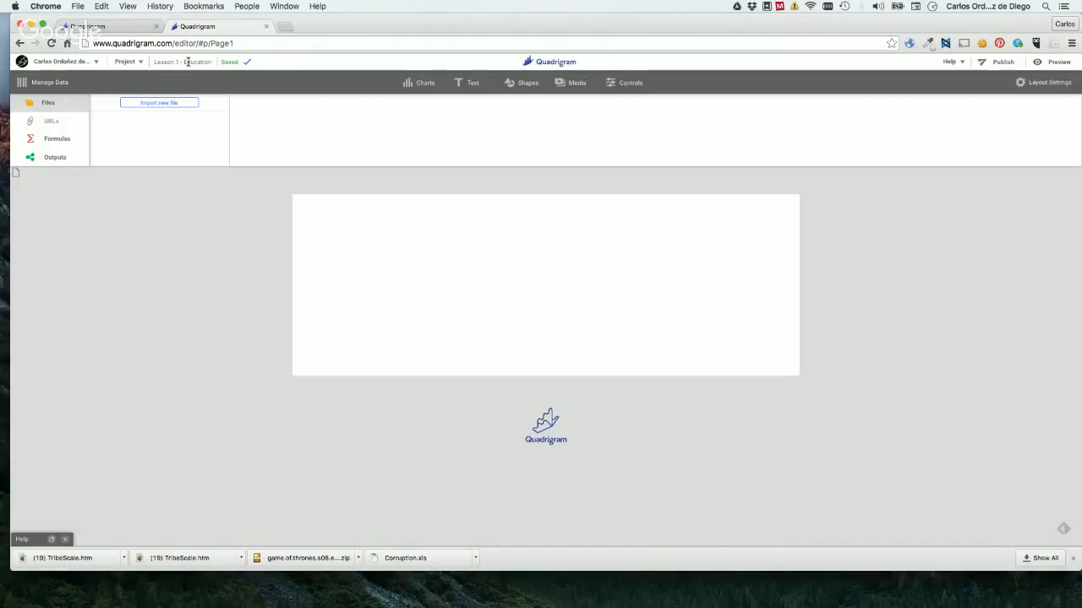
click(188, 62)
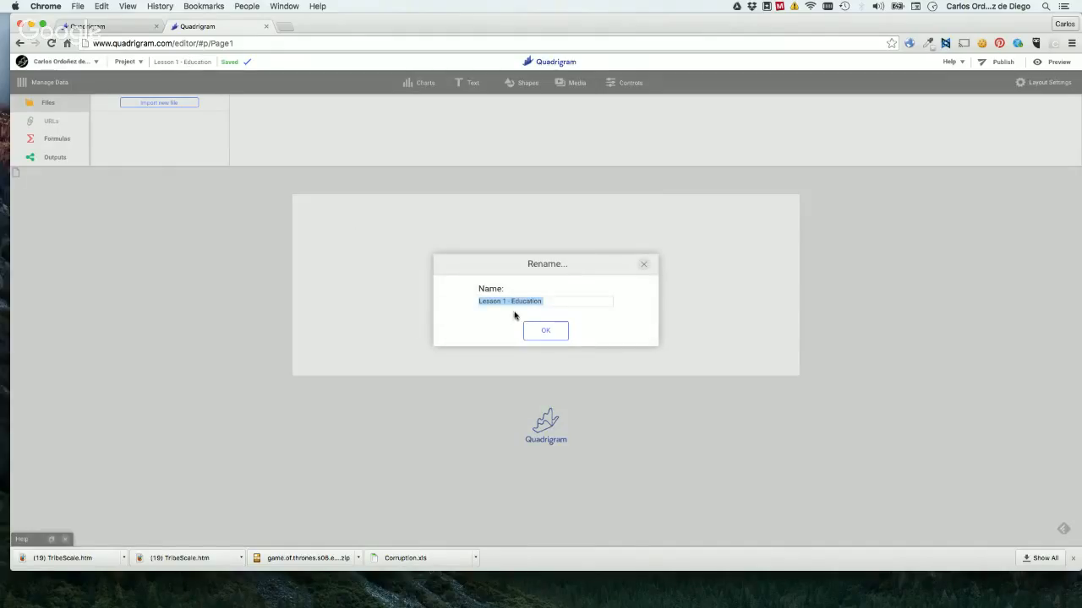
click(546, 331)
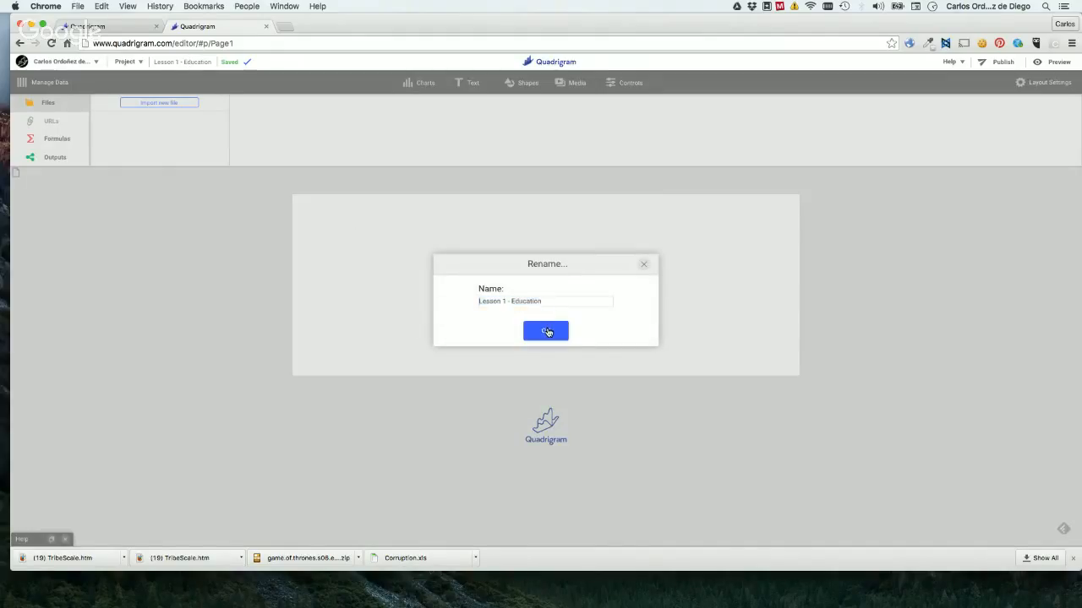
Look through the list of saved projects available to open and close it without opening one.
click(132, 64)
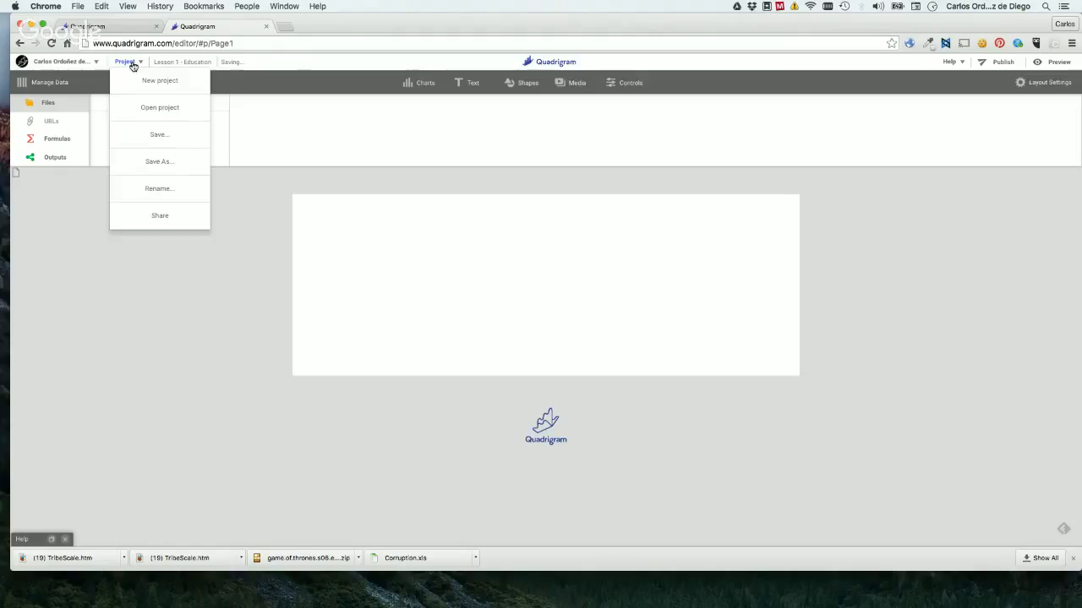
click(153, 106)
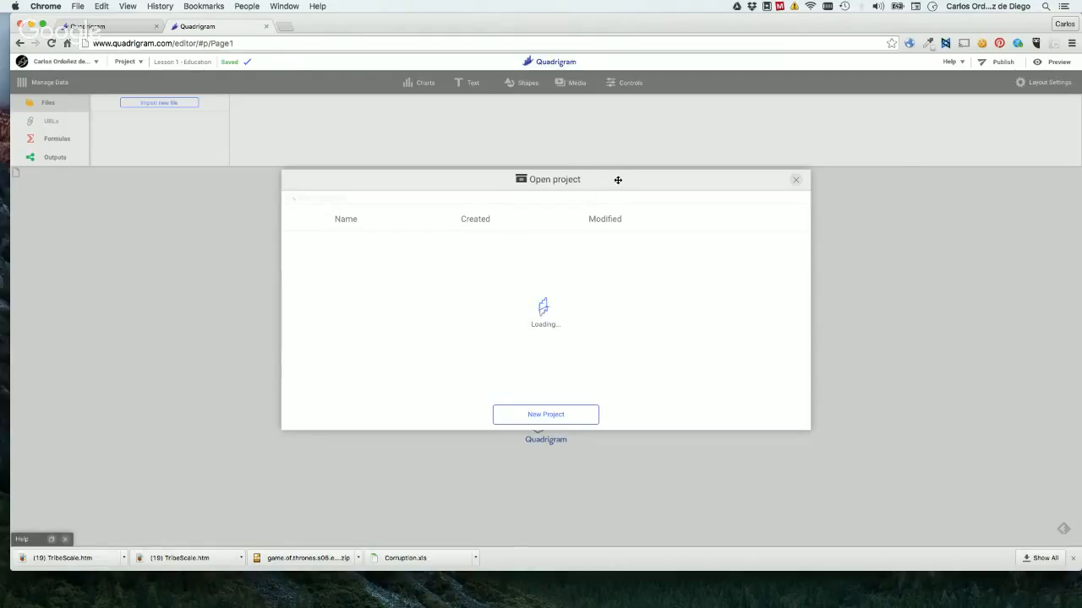
drag(616, 178, 678, 144)
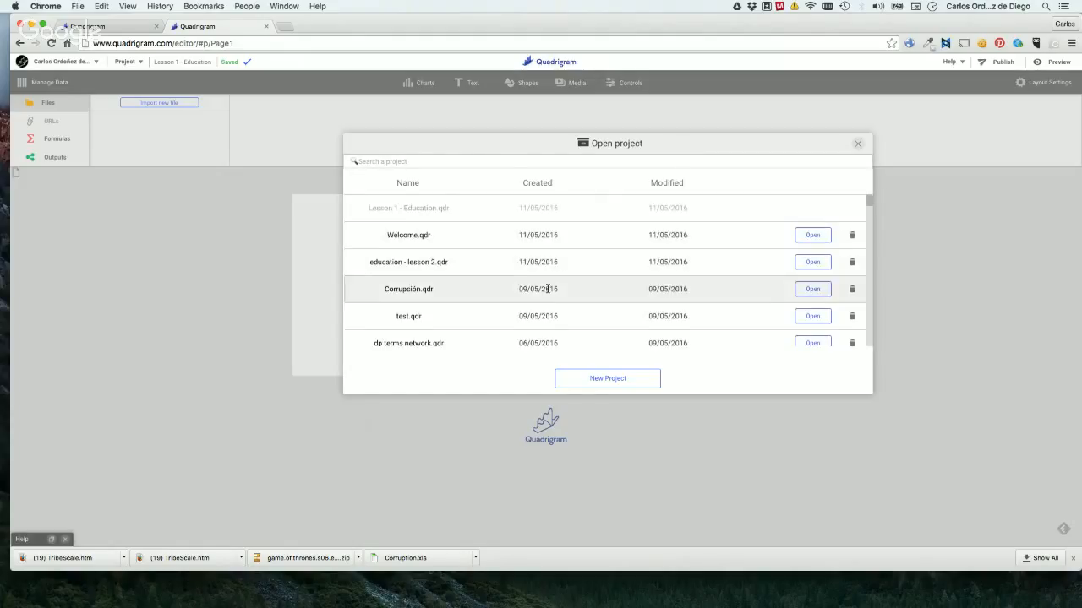
scroll(547, 288, down, 2)
scroll(547, 288, down, 2)
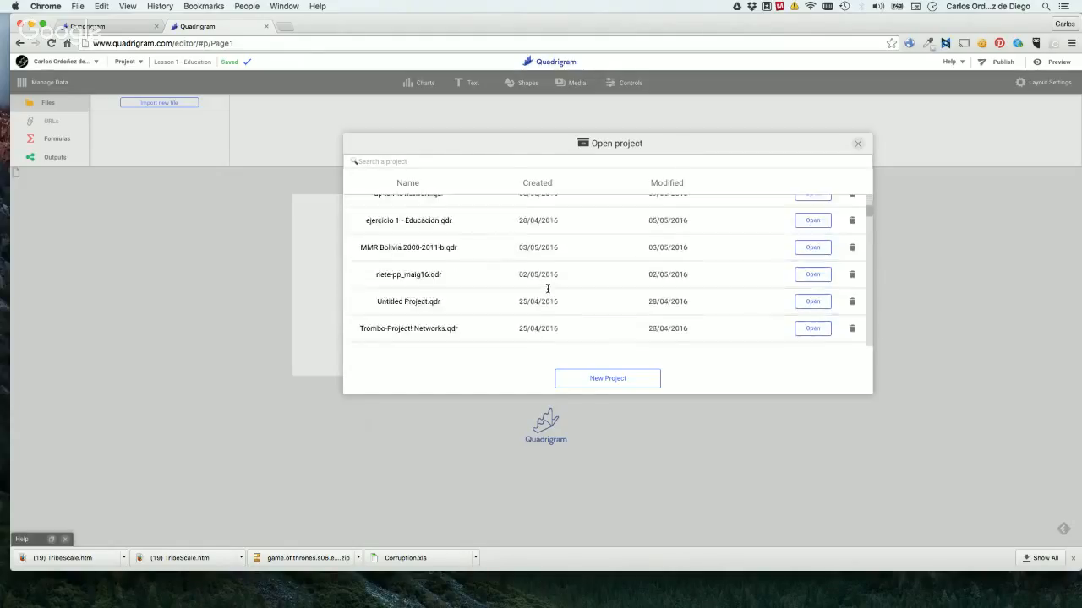
scroll(547, 288, up, 5)
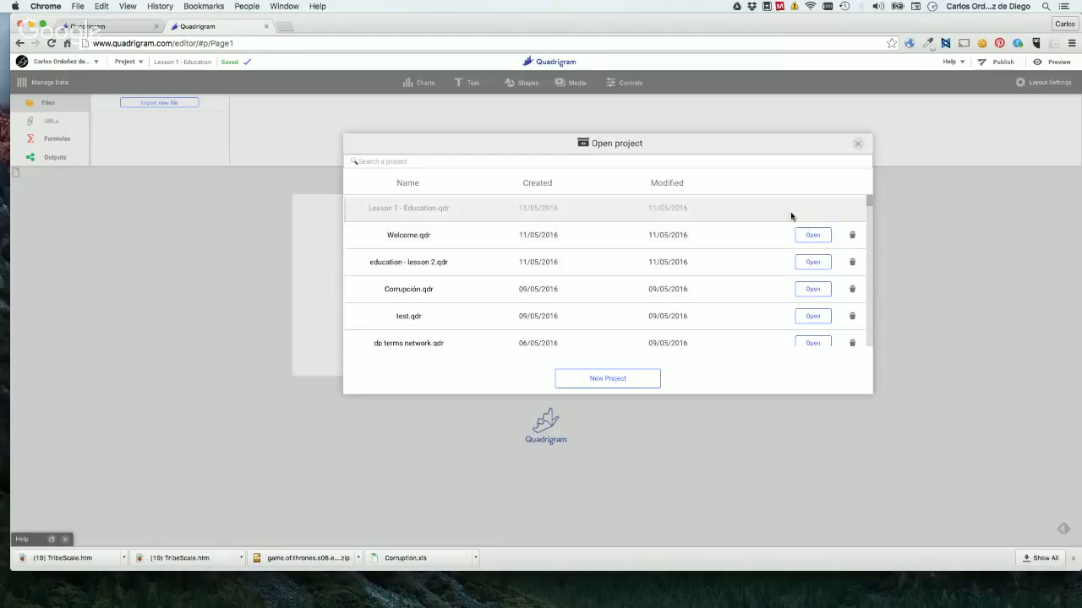
click(859, 147)
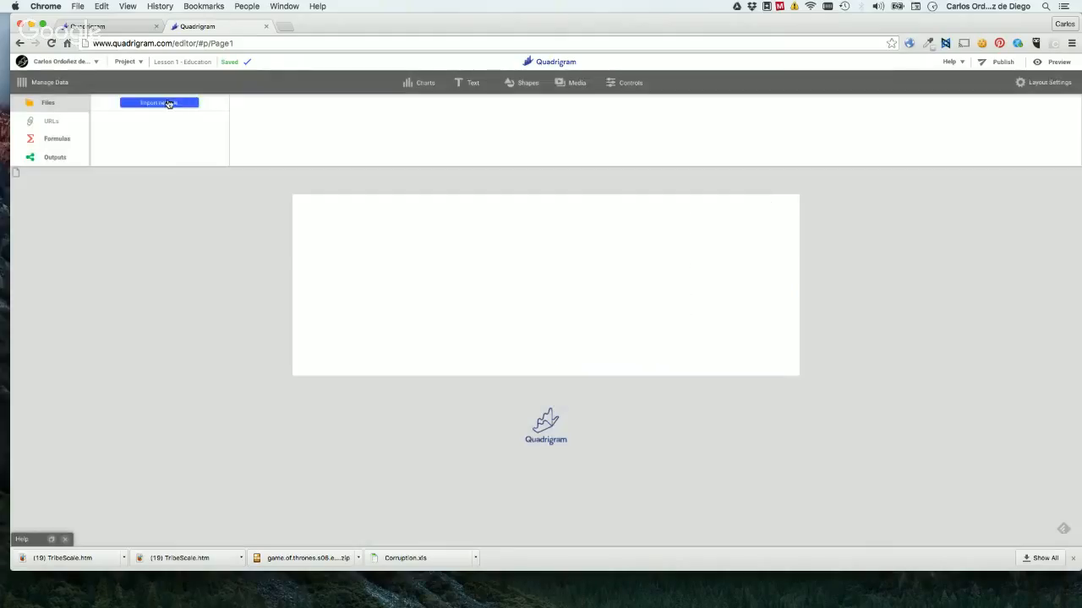
Save the project with Save As under the name "Lesson 1 - Education".
click(129, 62)
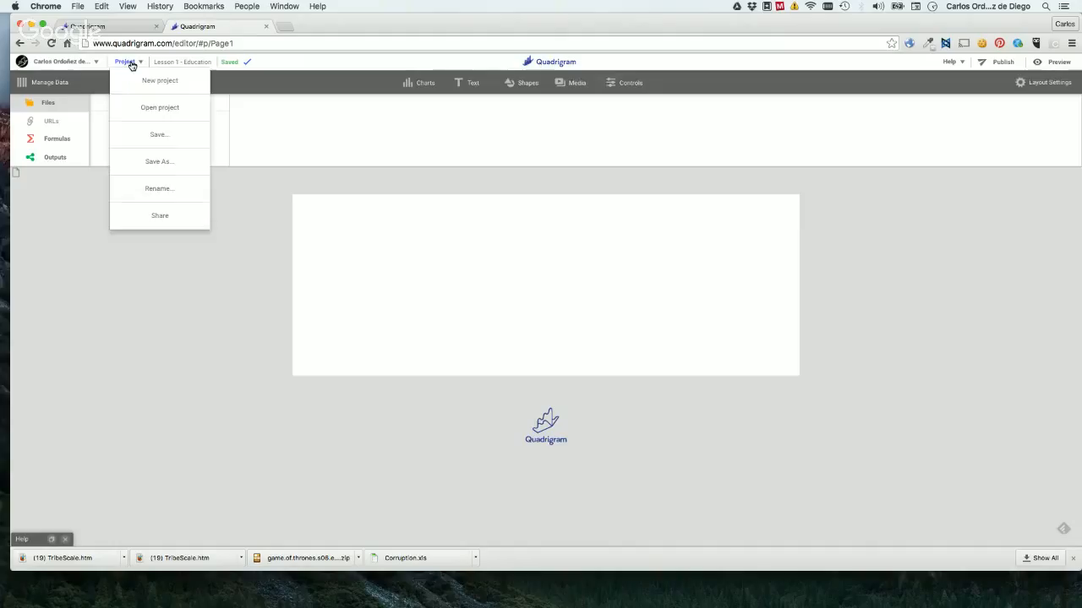
click(164, 163)
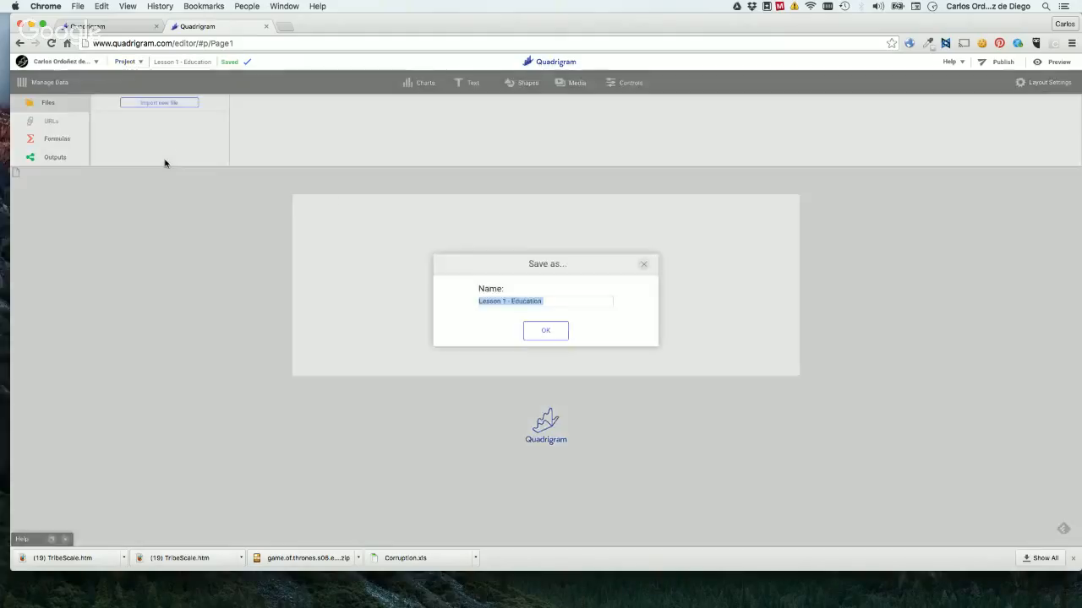
click(507, 302)
key(BackSpace)
text(3)
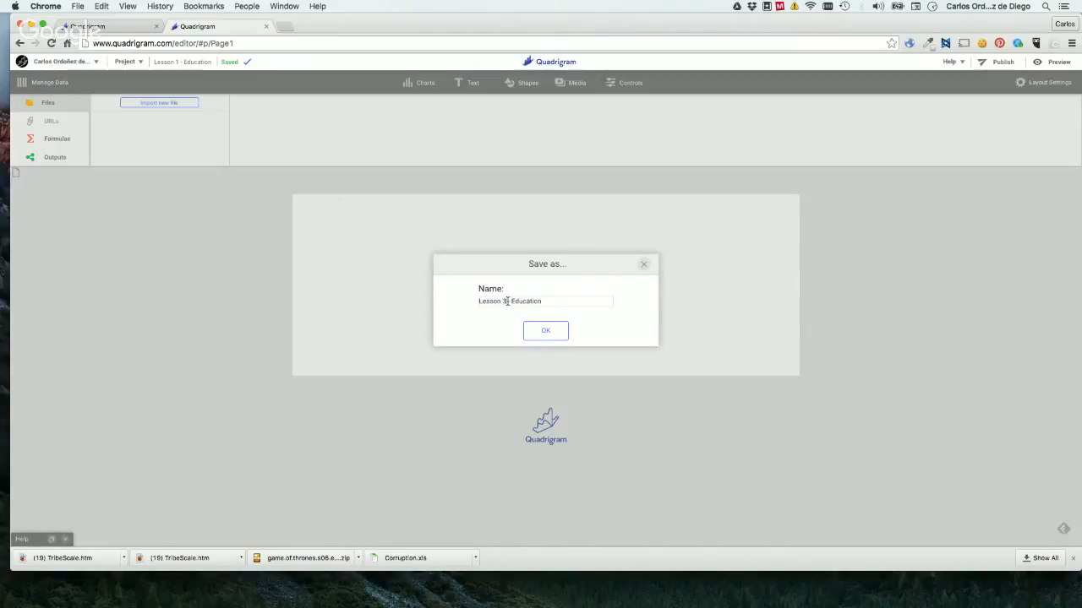
key(BackSpace)
text(2)
key(BackSpace)
text(1)
click(548, 331)
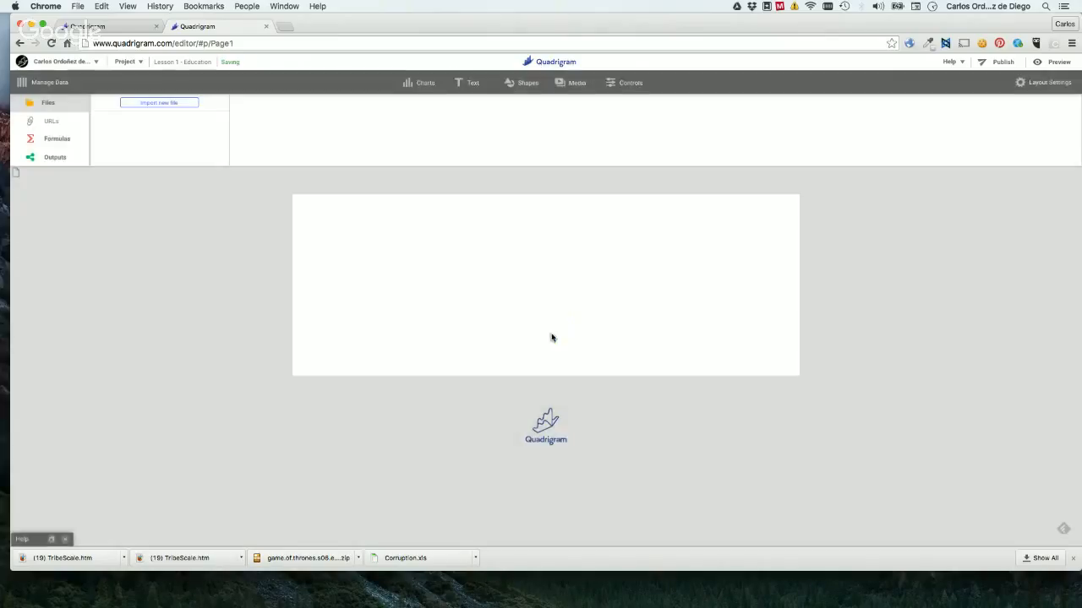
click(123, 63)
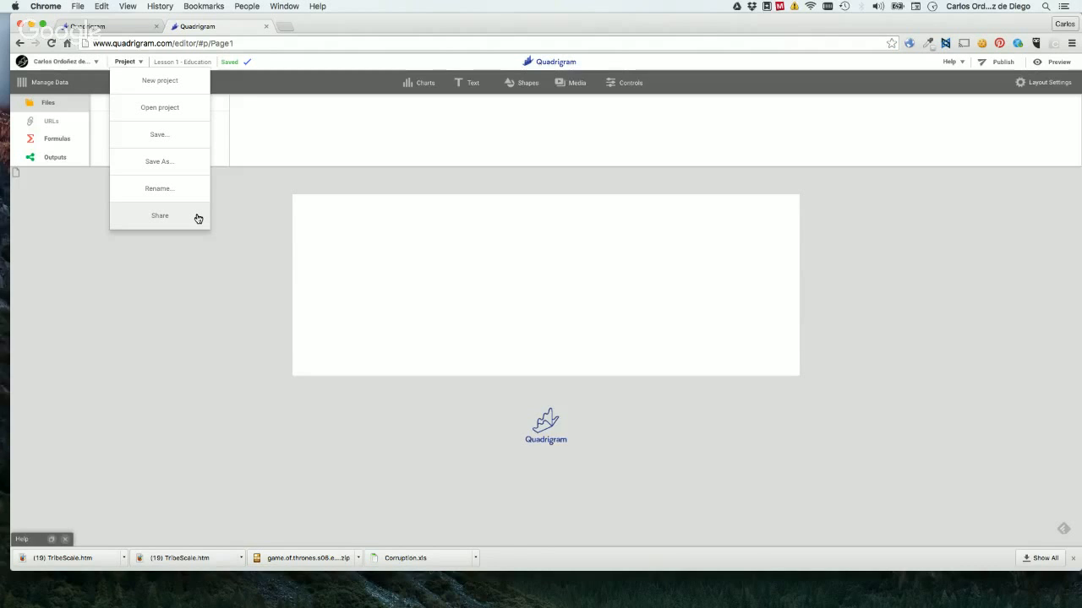
click(305, 211)
Switch to the Google Hangouts window to check the viewers' questions and return to the Quadrigram editor.
key(ctrl+Up)
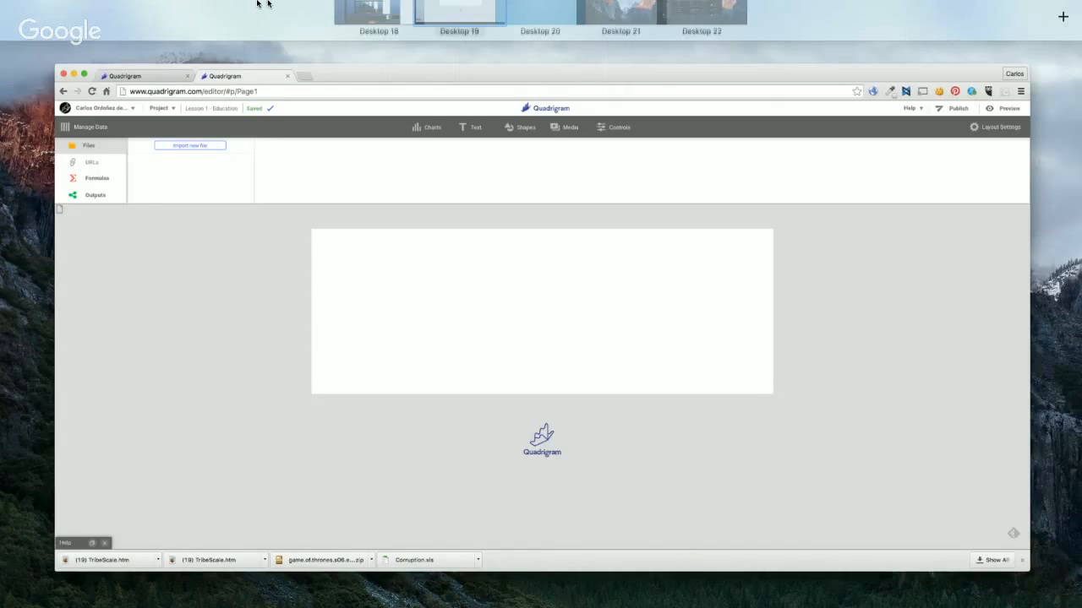
click(292, 49)
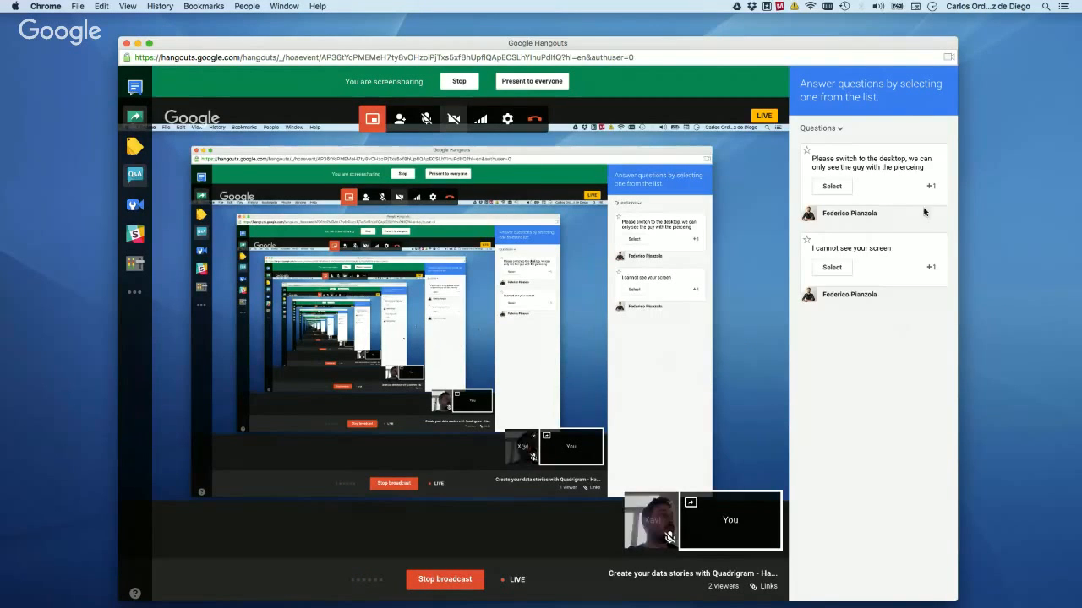
key(ctrl+Up)
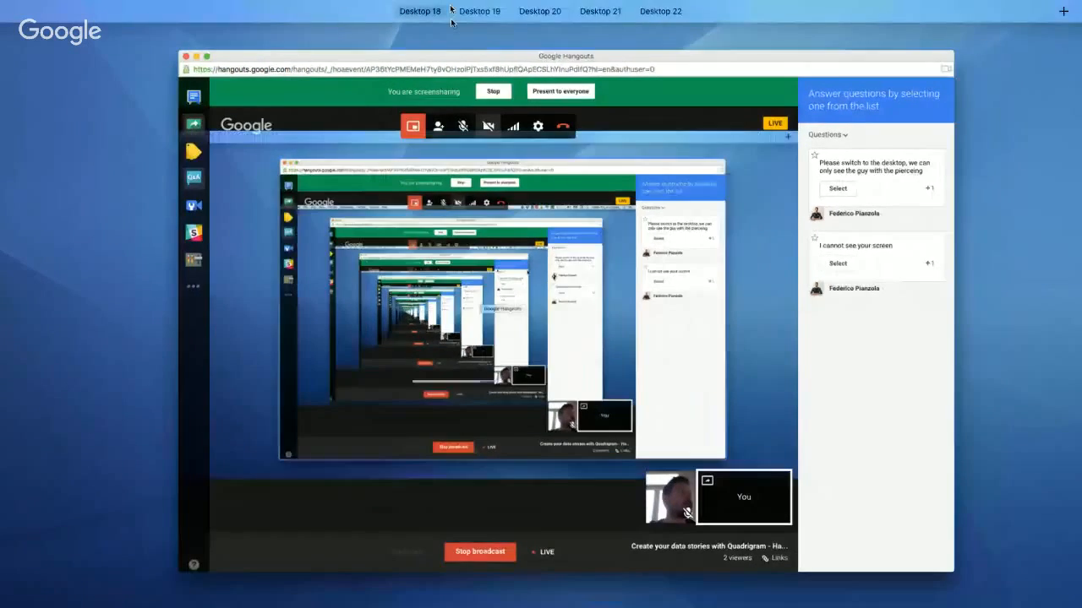
mouse_move(451, 11)
click(547, 47)
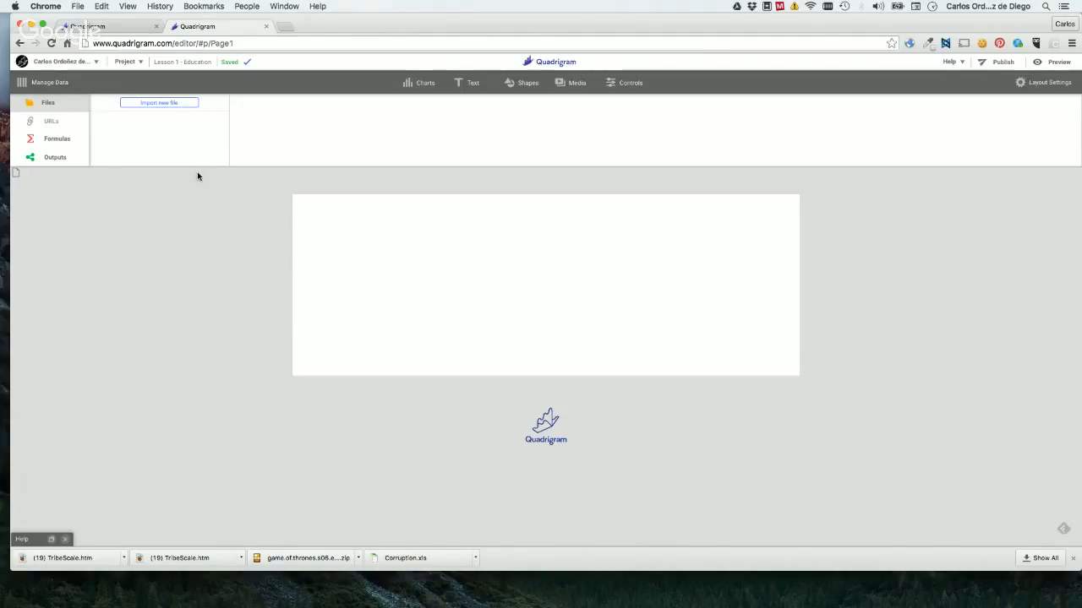
Start importing a new data file and look through the files stored in Quadrigram.
click(48, 84)
click(48, 84)
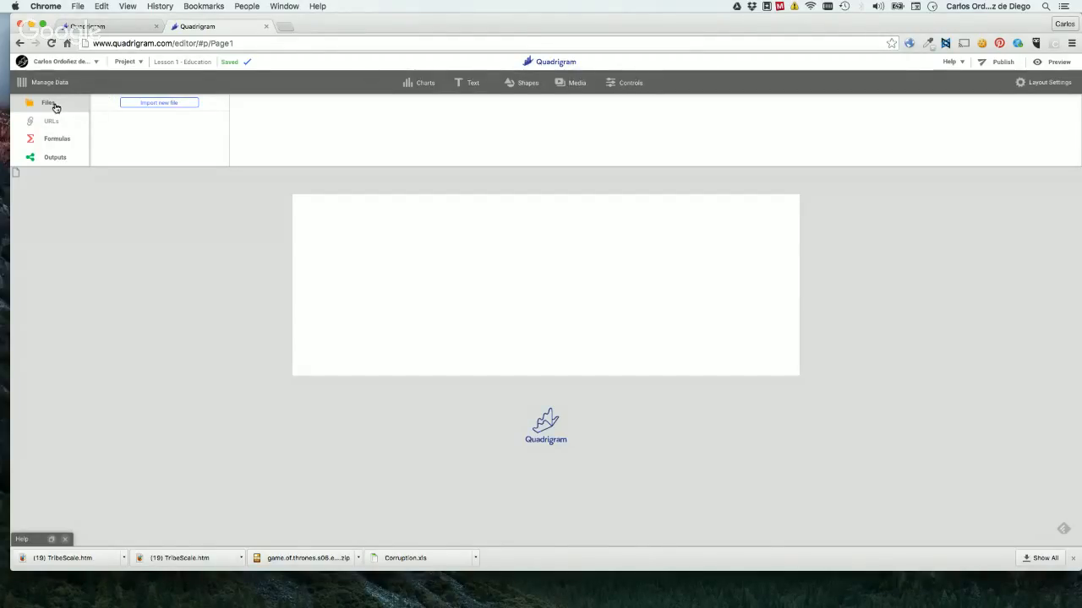
click(160, 103)
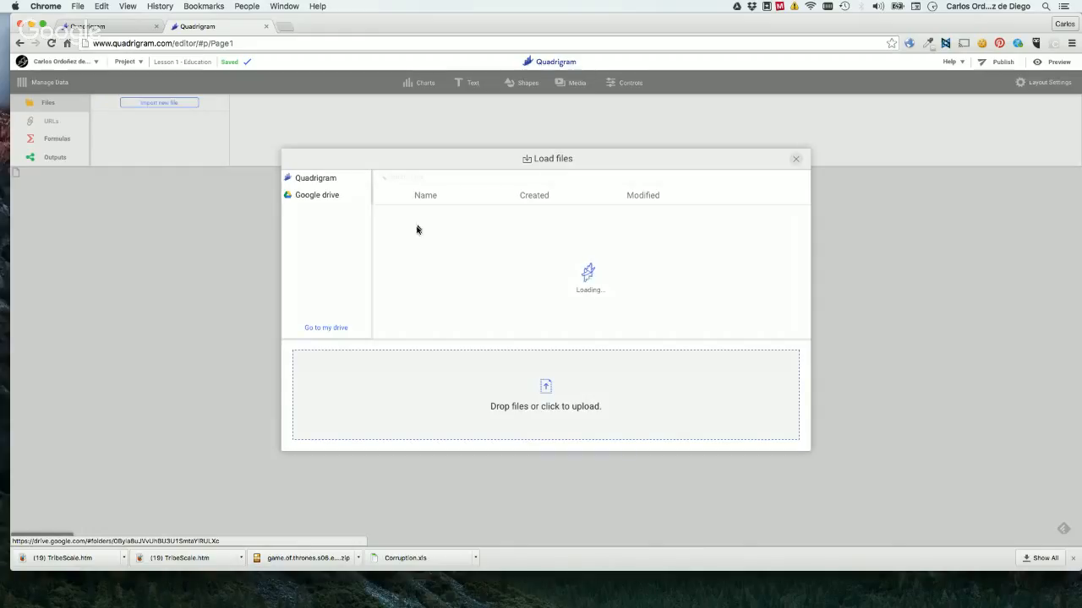
drag(451, 162, 358, 152)
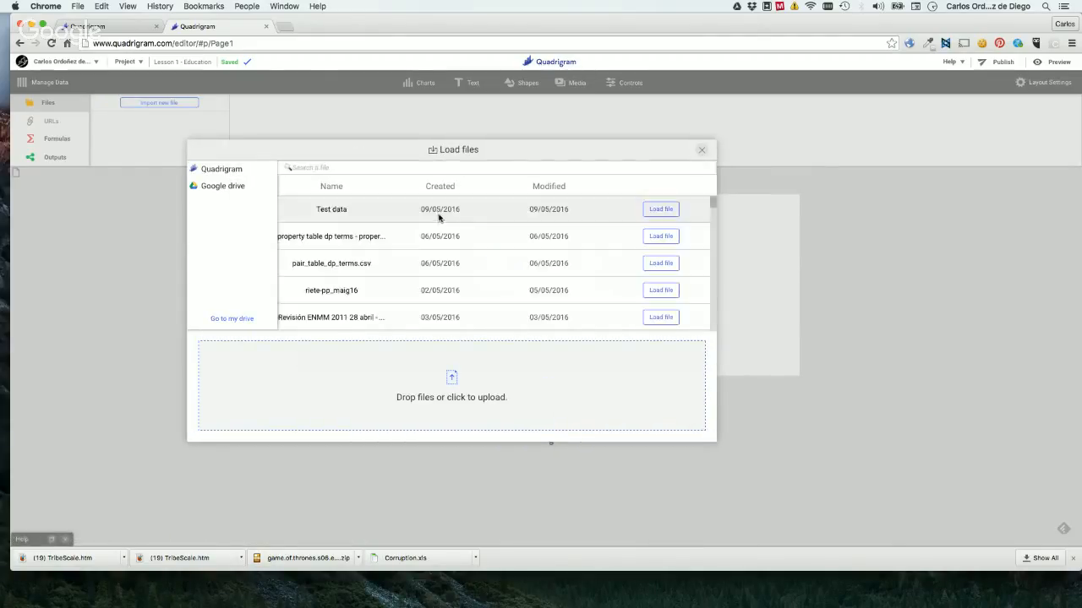
scroll(572, 257, down, 1)
scroll(573, 257, up, 1)
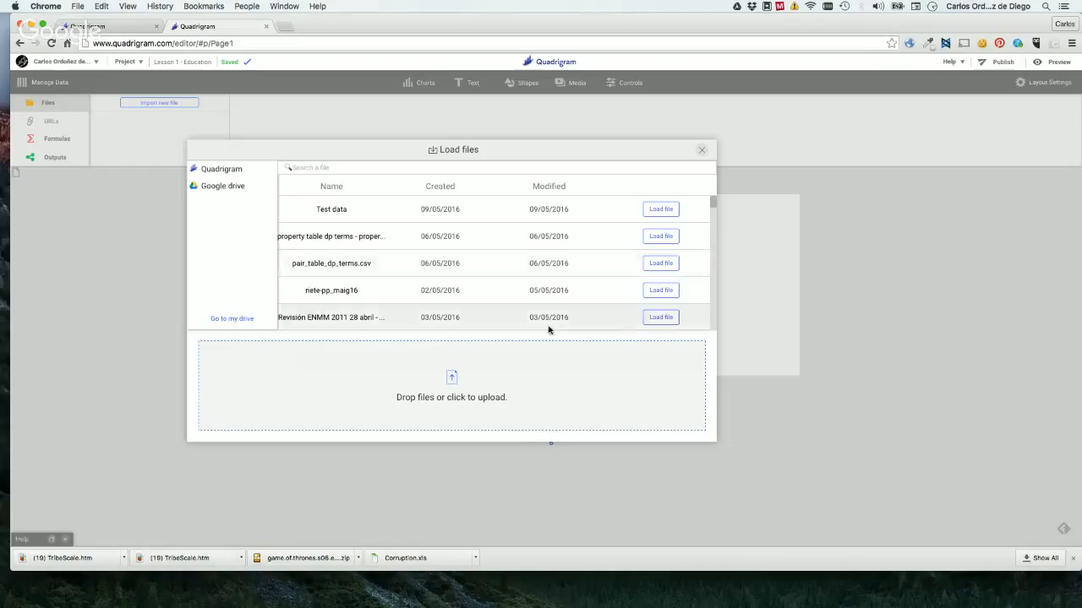
Open the local file chooser for uploading and cancel it.
click(478, 390)
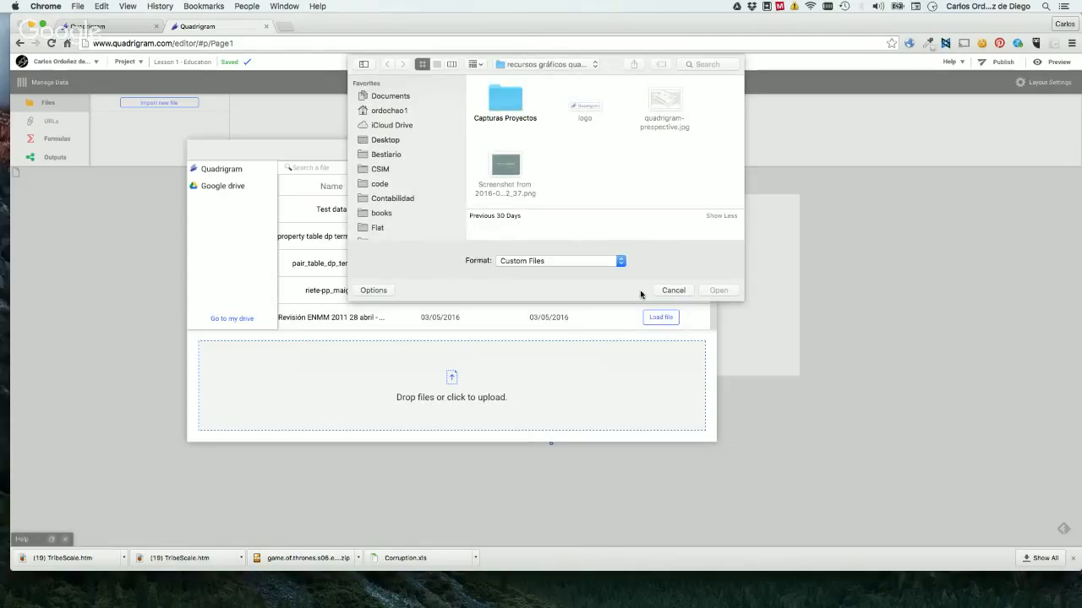
click(679, 292)
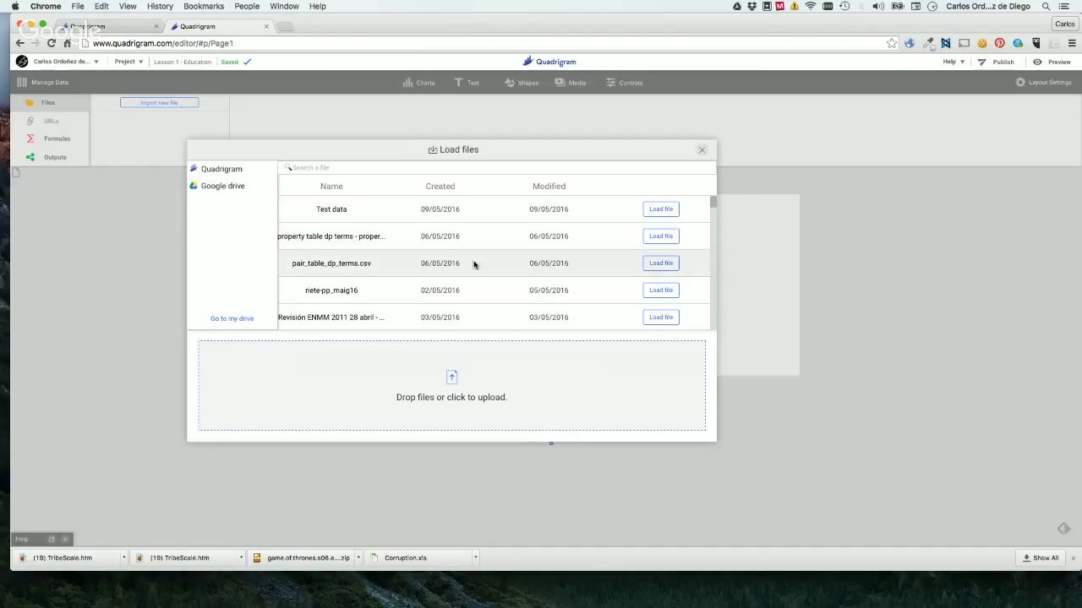
Search the stored files for "Countries" and load the "Countries context" file into the project.
click(454, 170)
text(C)
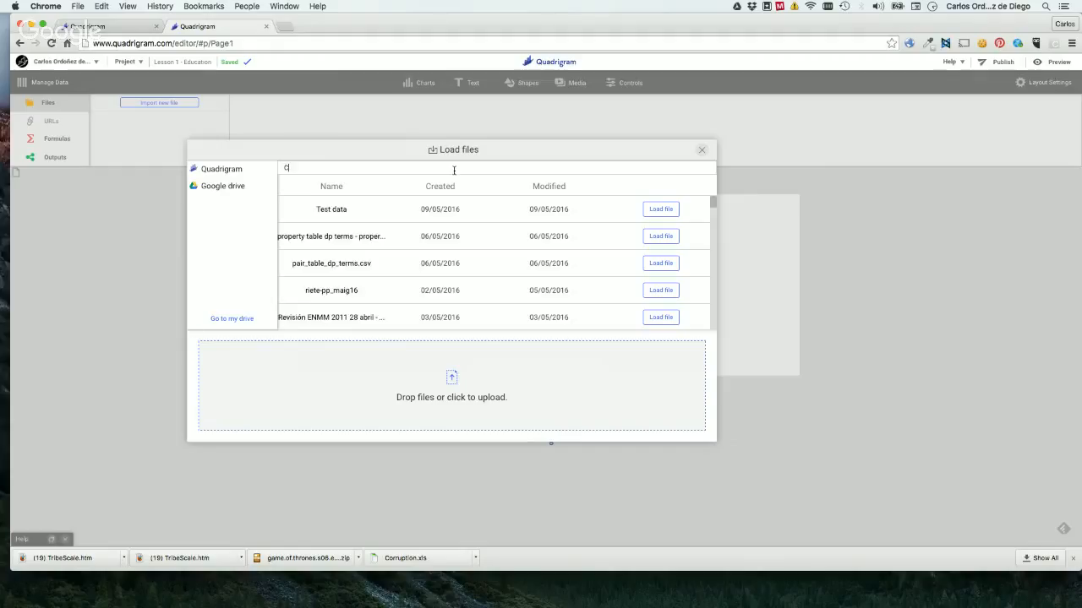
text(ountries)
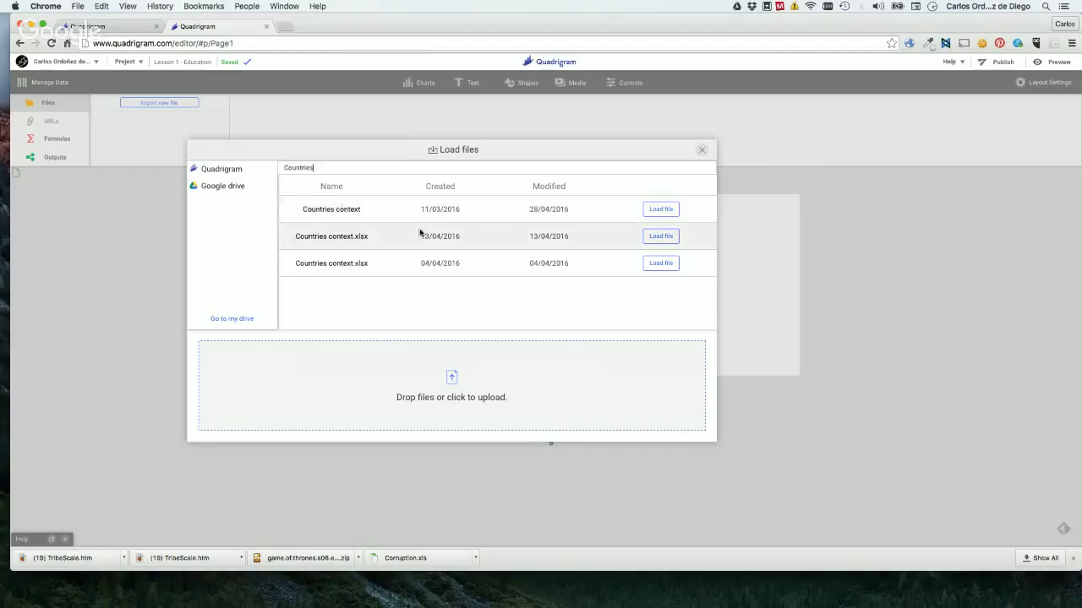
click(661, 210)
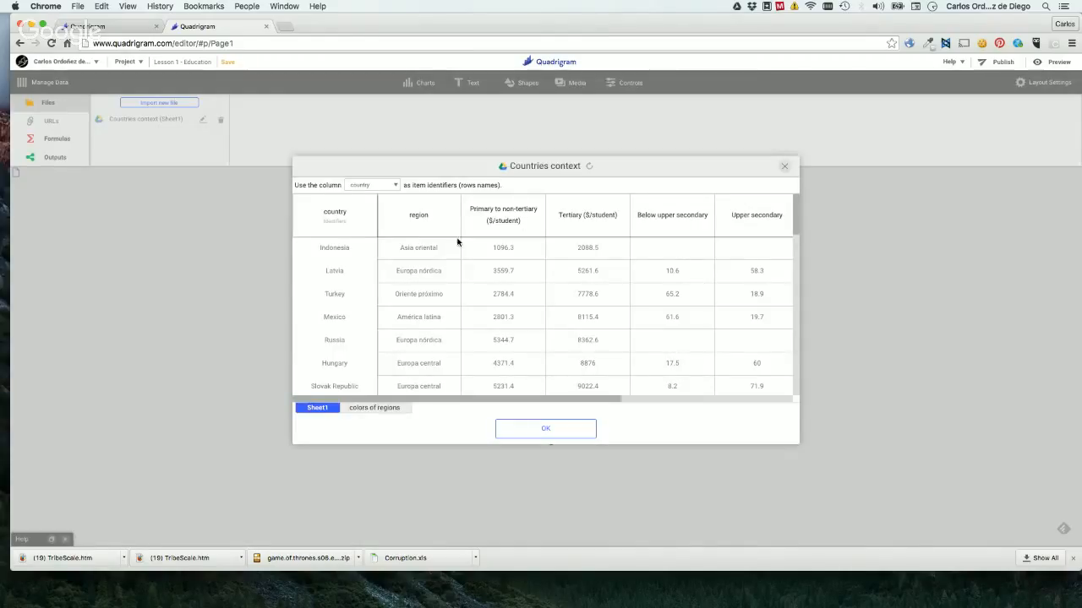
Open the source spreadsheet of "Countries context" in Google Sheets and select the Indonesia row.
click(524, 168)
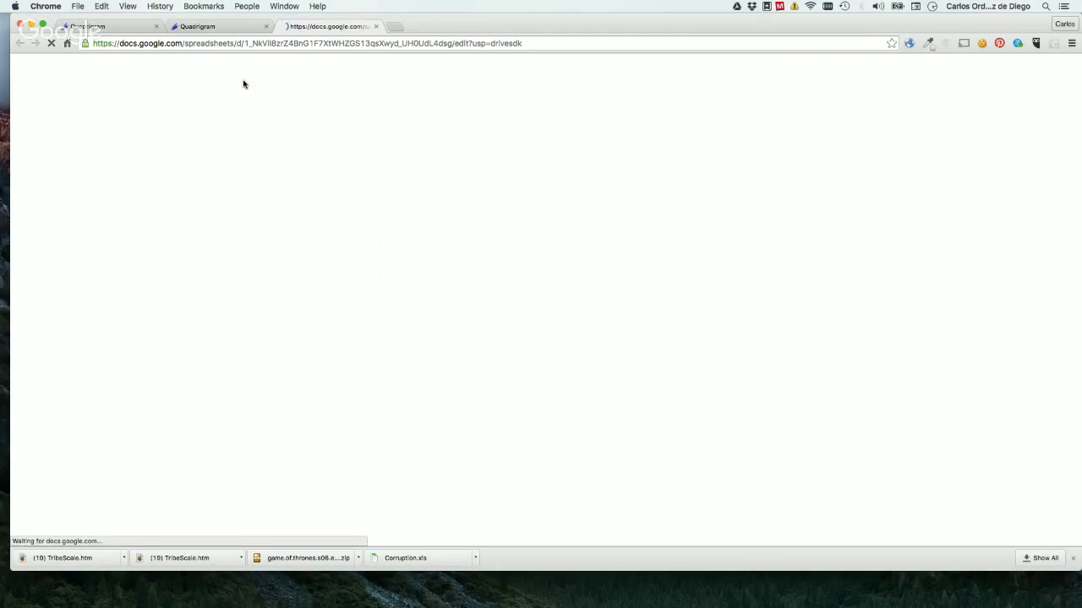
click(207, 28)
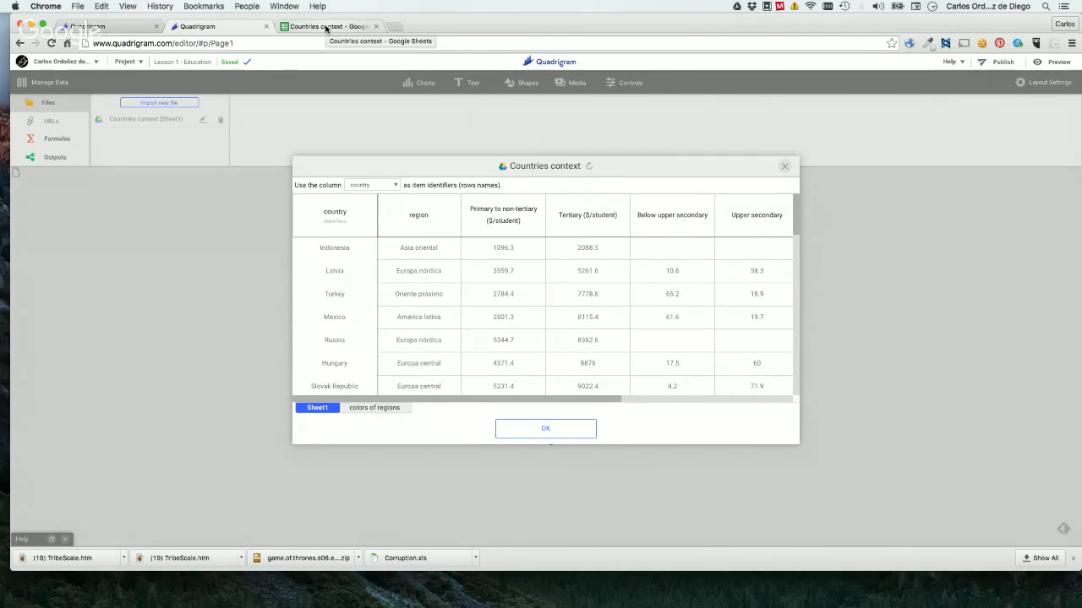
click(327, 28)
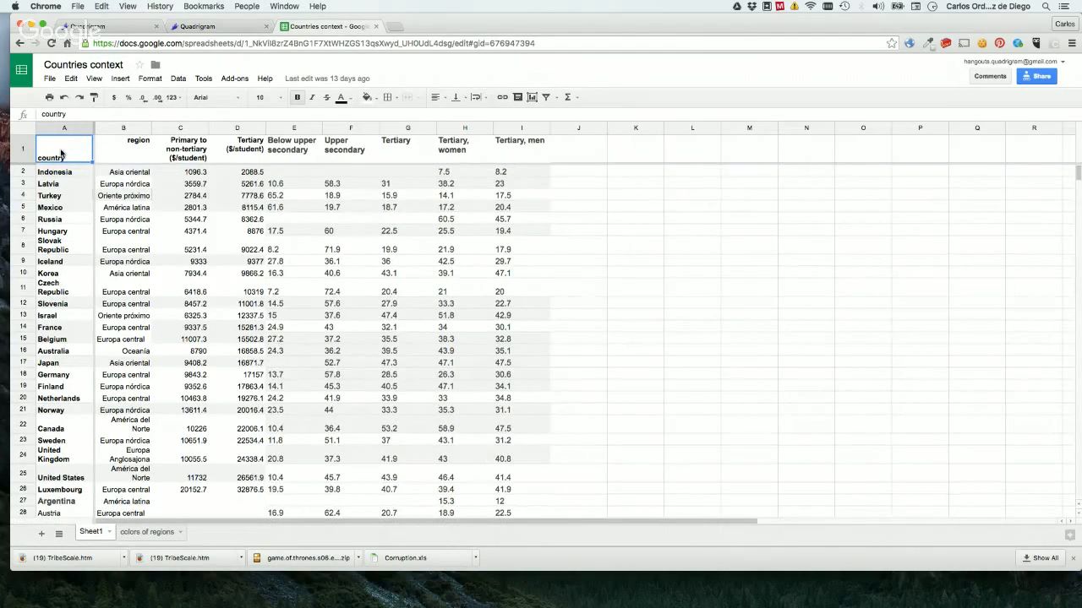
click(24, 172)
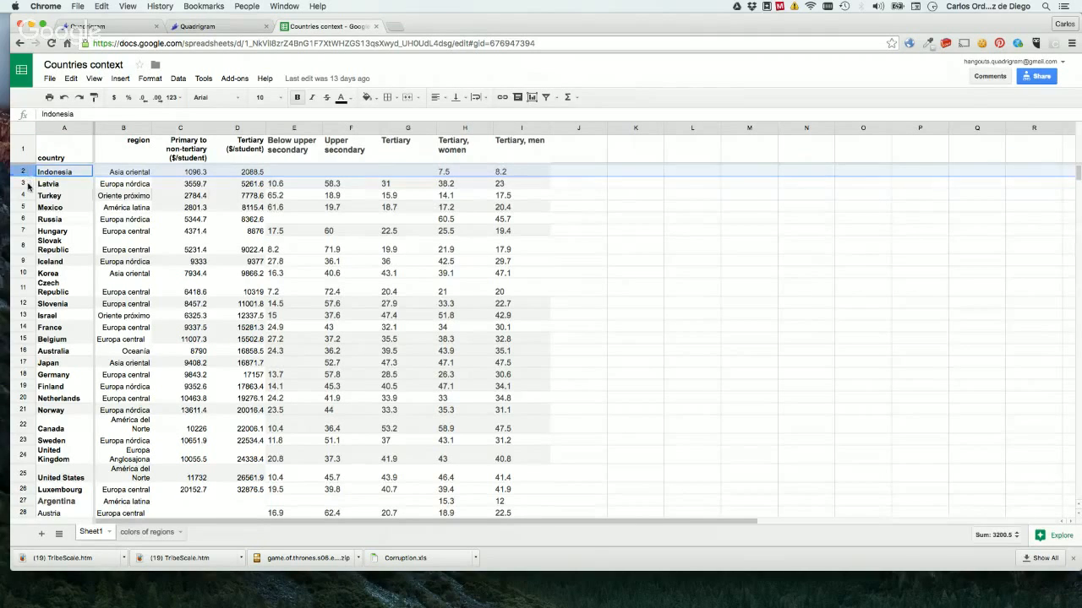
Select the Latvia, Turkey and Mexico rows one after another to examine each country's record.
click(24, 183)
click(29, 196)
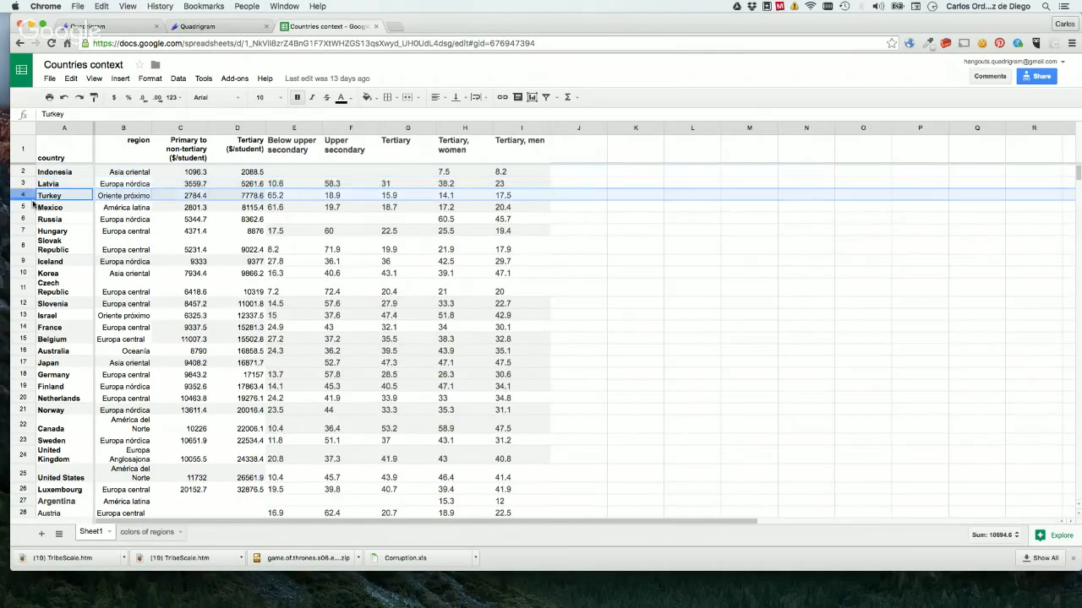
click(31, 207)
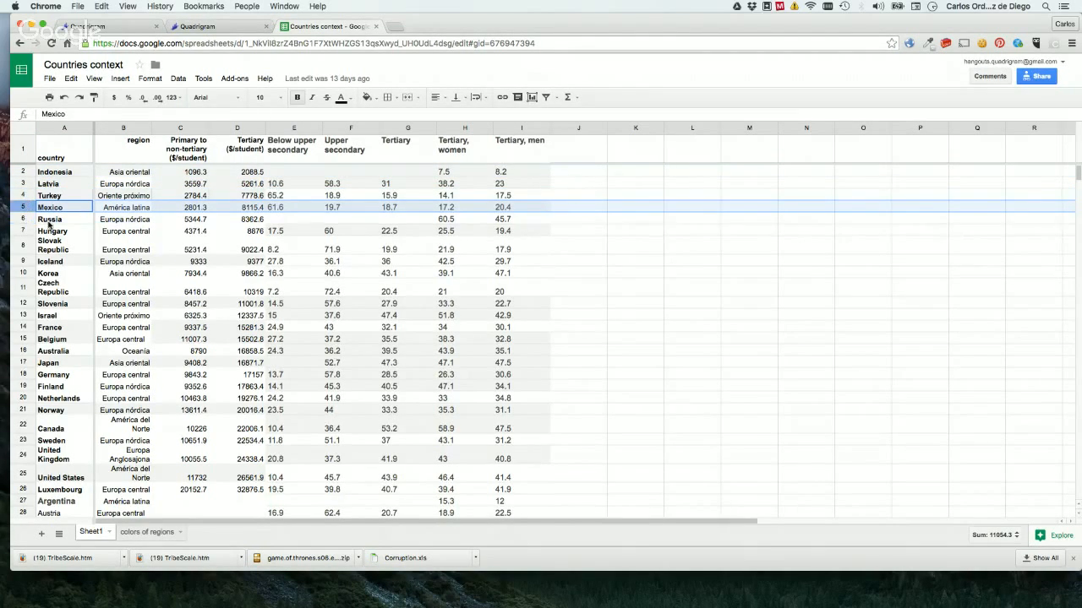
Select each column in turn from "region" through "Tertiary, women" to examine the variables in the spreadsheet.
click(118, 128)
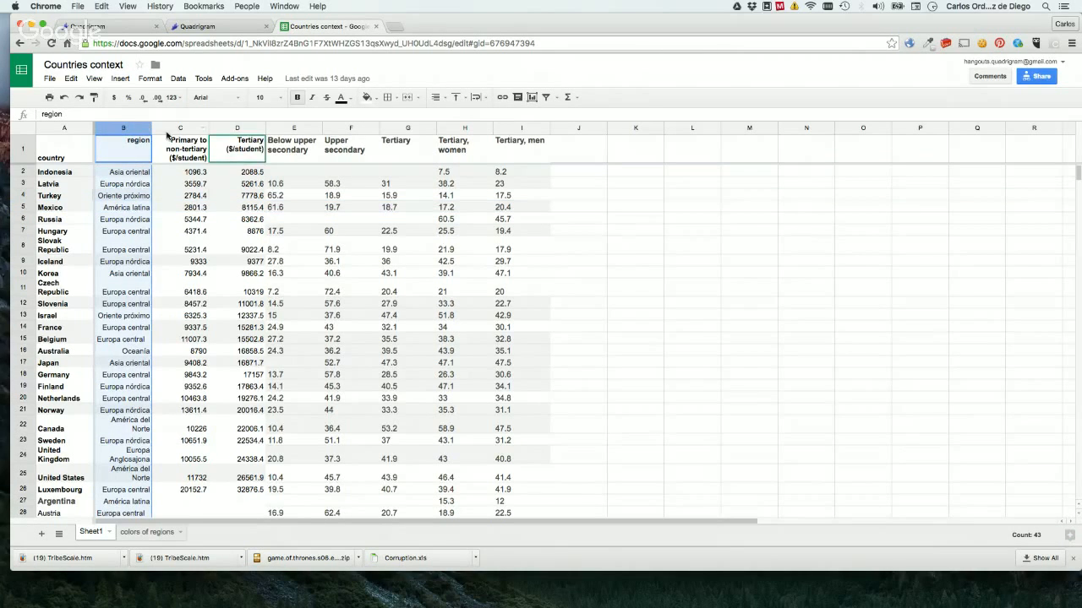
click(174, 129)
click(243, 129)
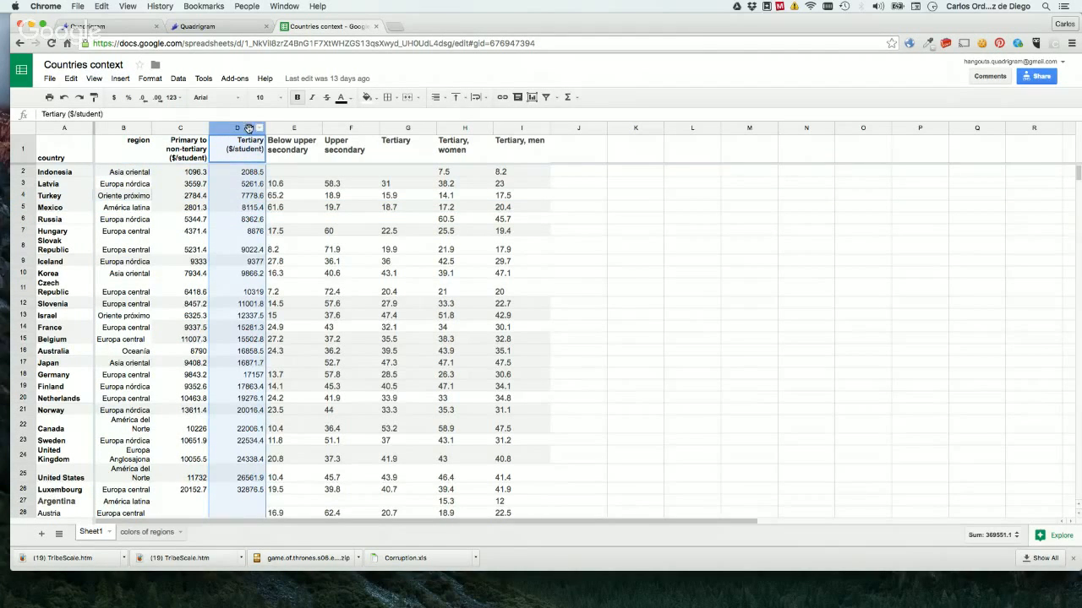
click(284, 129)
click(344, 132)
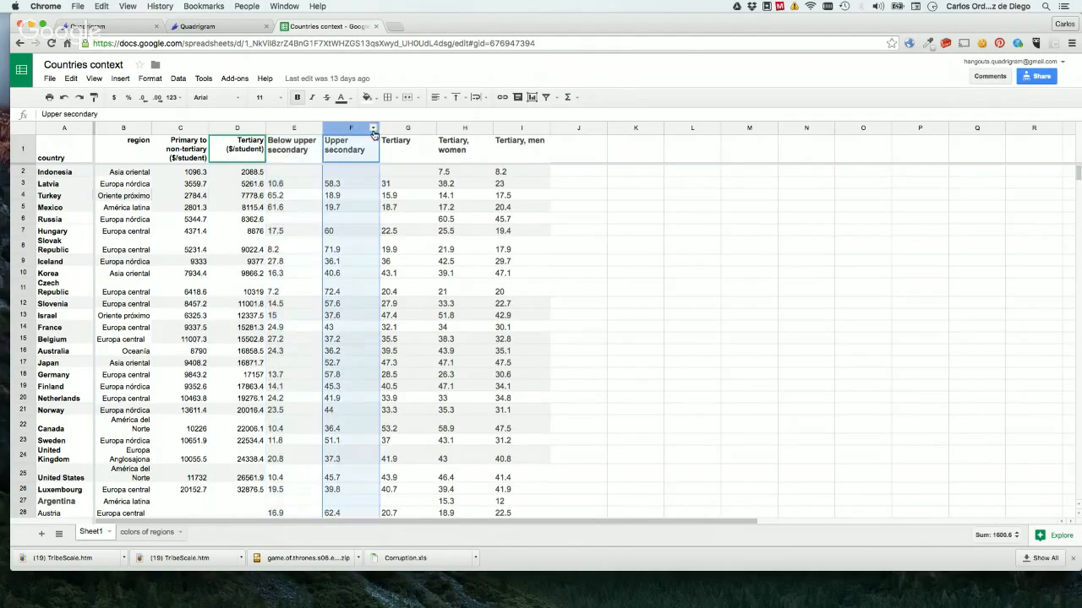
click(398, 131)
click(452, 131)
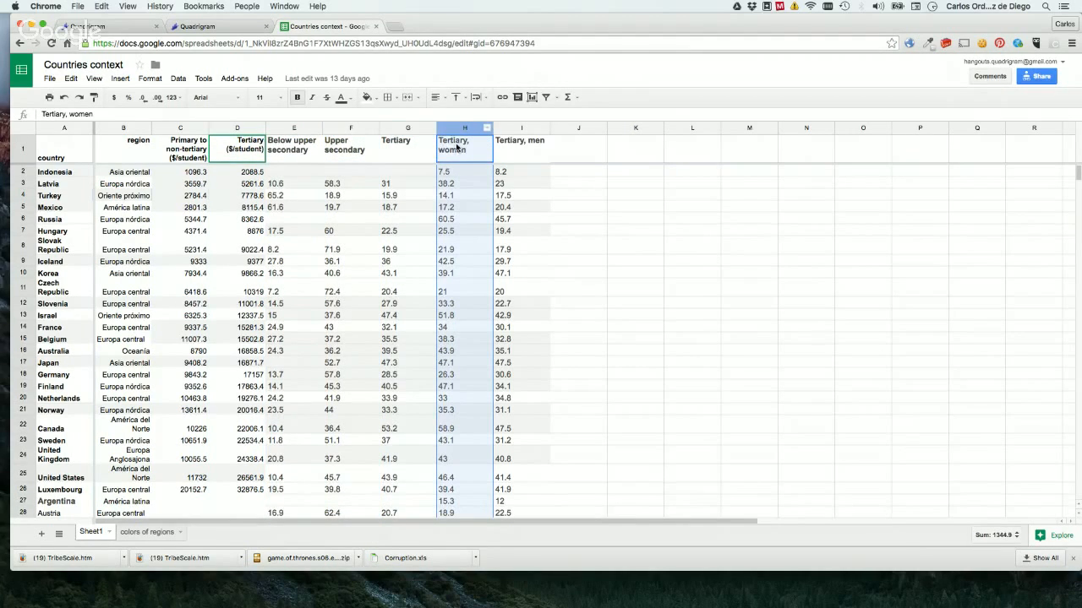
Re-examine the region, "Primary to non-tertiary ($/student)", "Tertiary ($/student)" and "Tertiary" columns, ending with the primary to non-tertiary column selected.
click(168, 175)
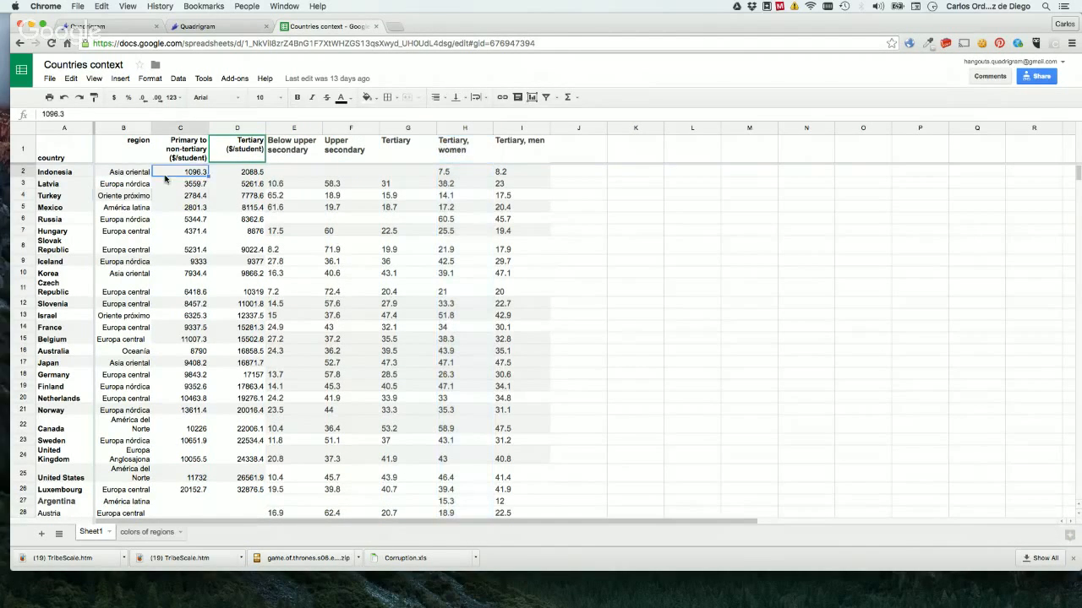
click(184, 127)
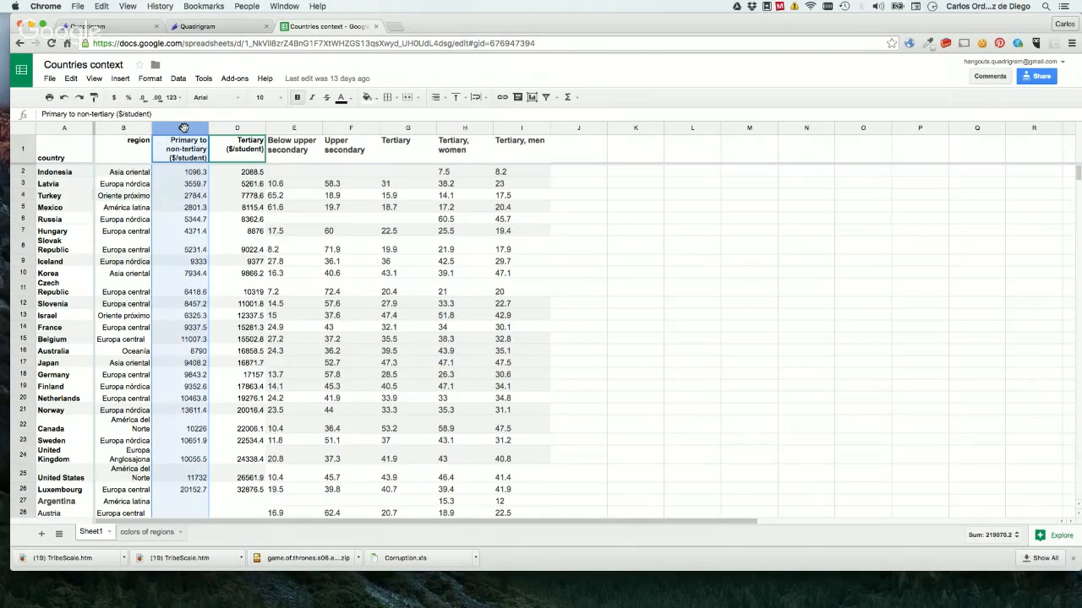
click(131, 128)
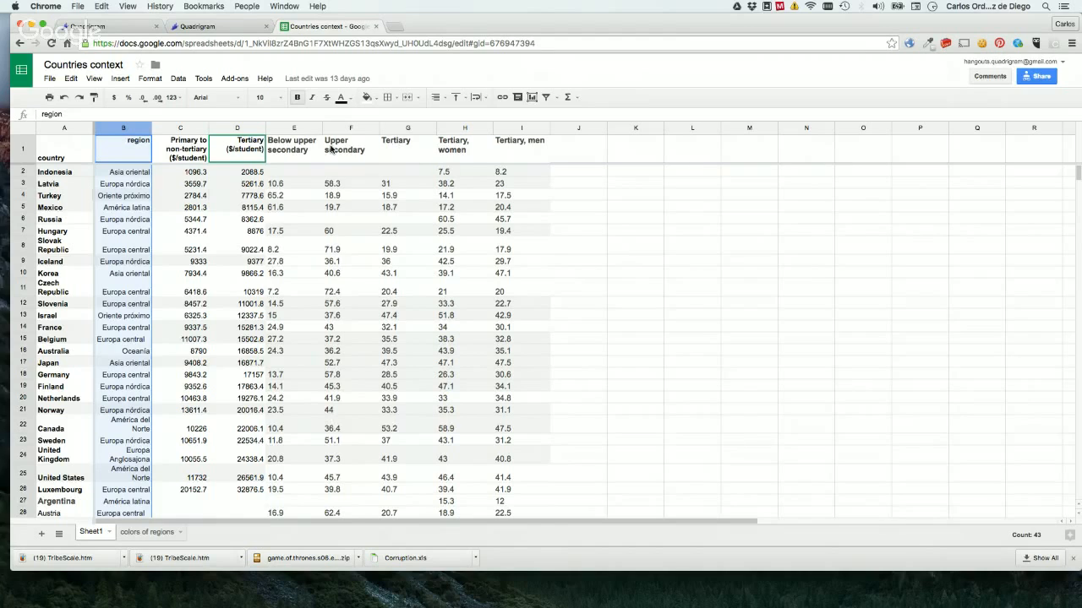
click(239, 129)
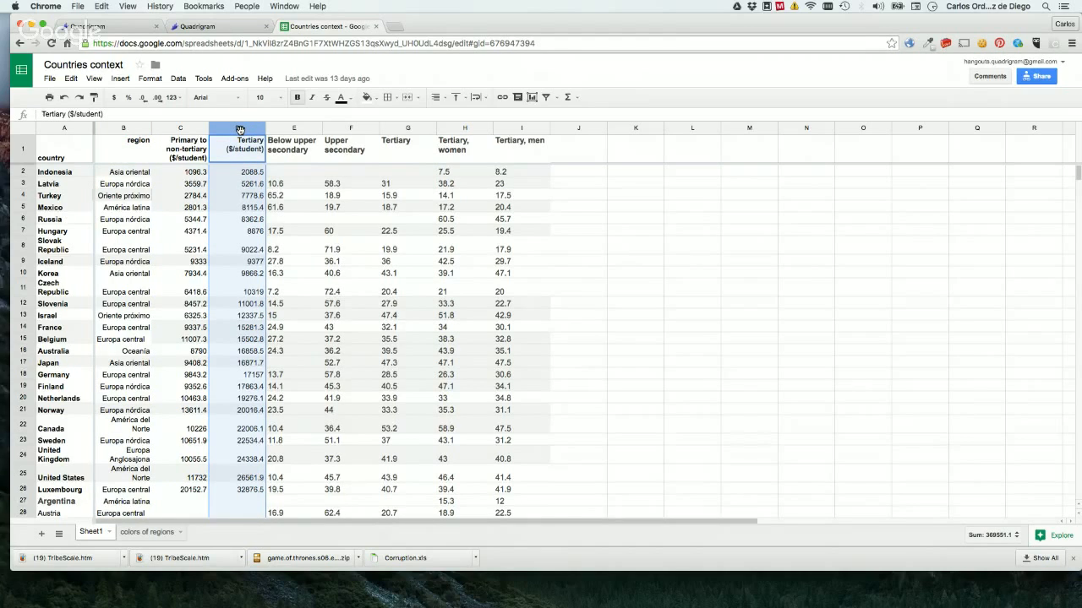
click(395, 130)
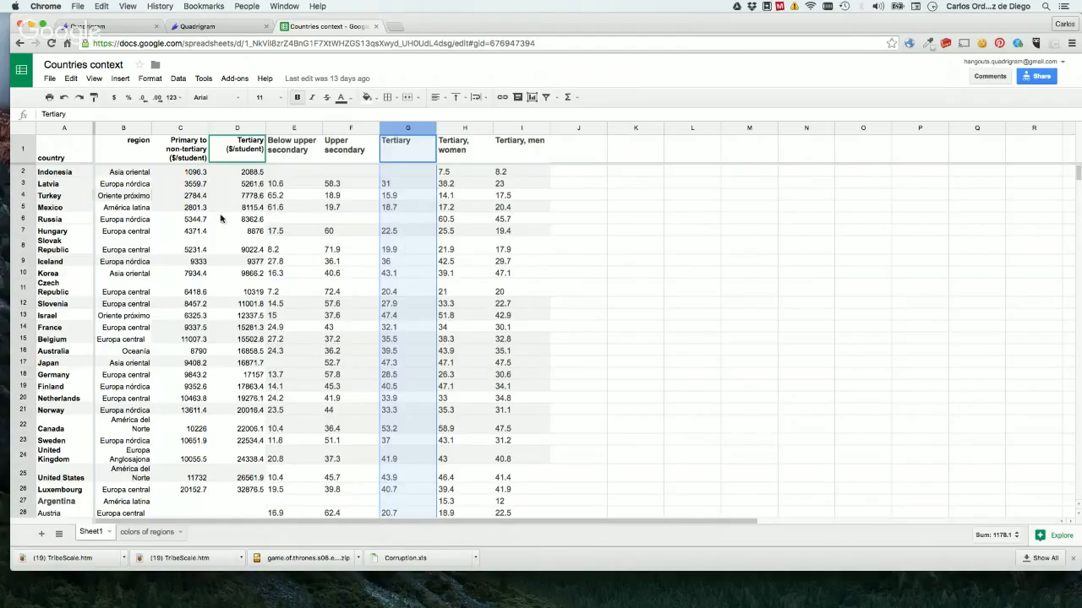
click(130, 128)
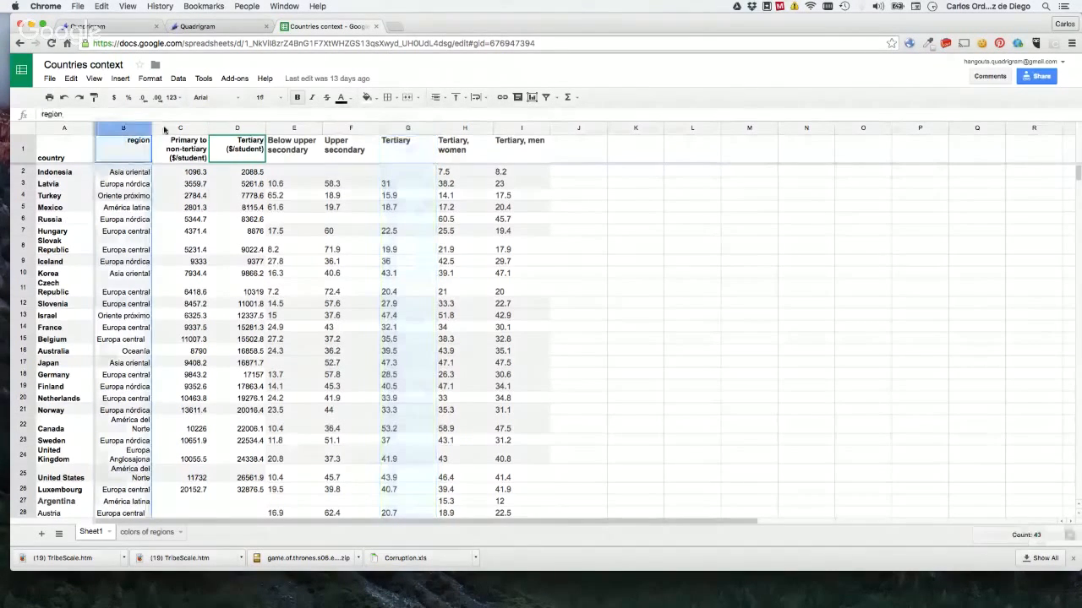
click(180, 128)
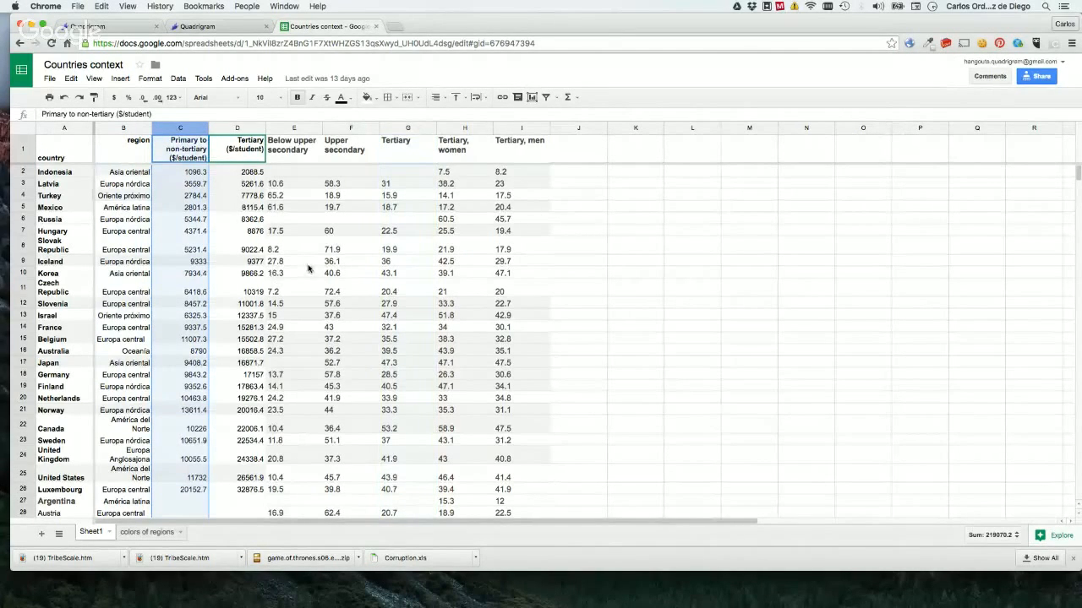
Return to Quadrigram, review the Sheet1 preview of "Countries context" and accept it with "country" as the row identifier.
click(206, 27)
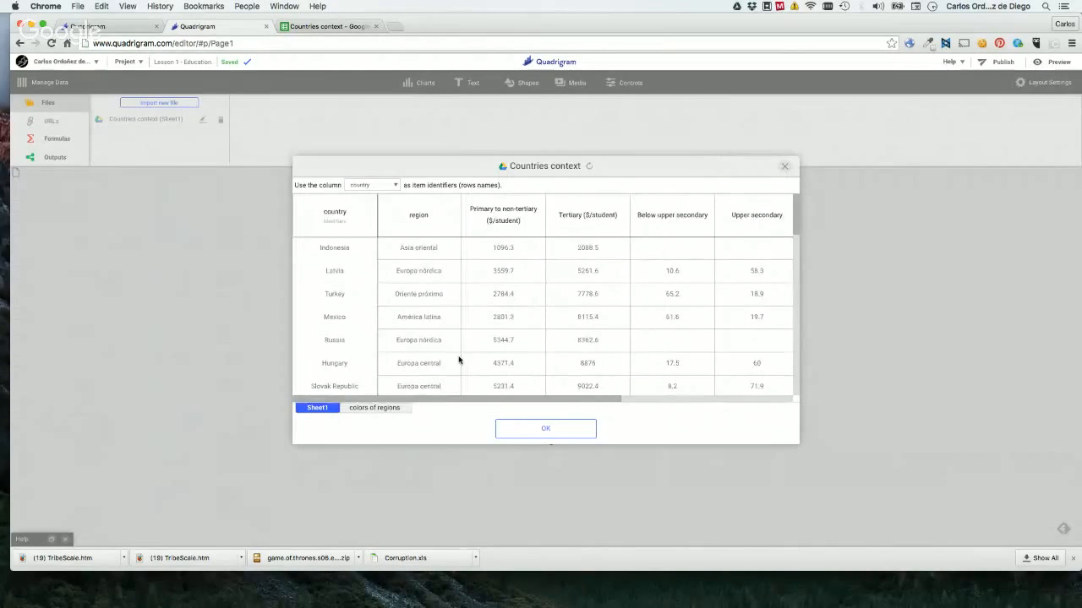
scroll(479, 325, down, 3)
scroll(480, 324, down, 2)
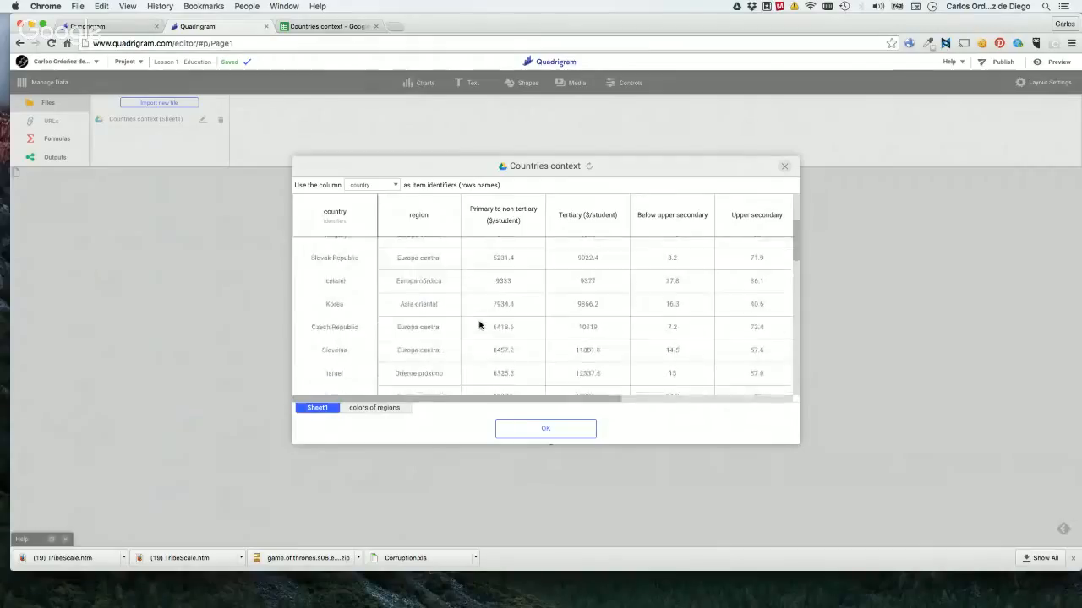
scroll(480, 324, up, 5)
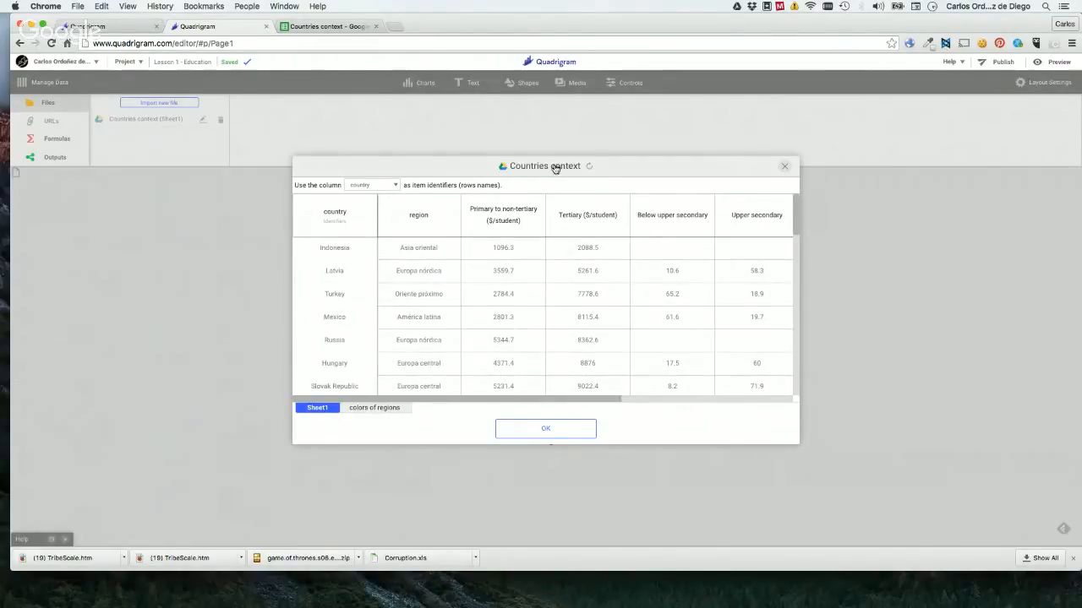
click(535, 429)
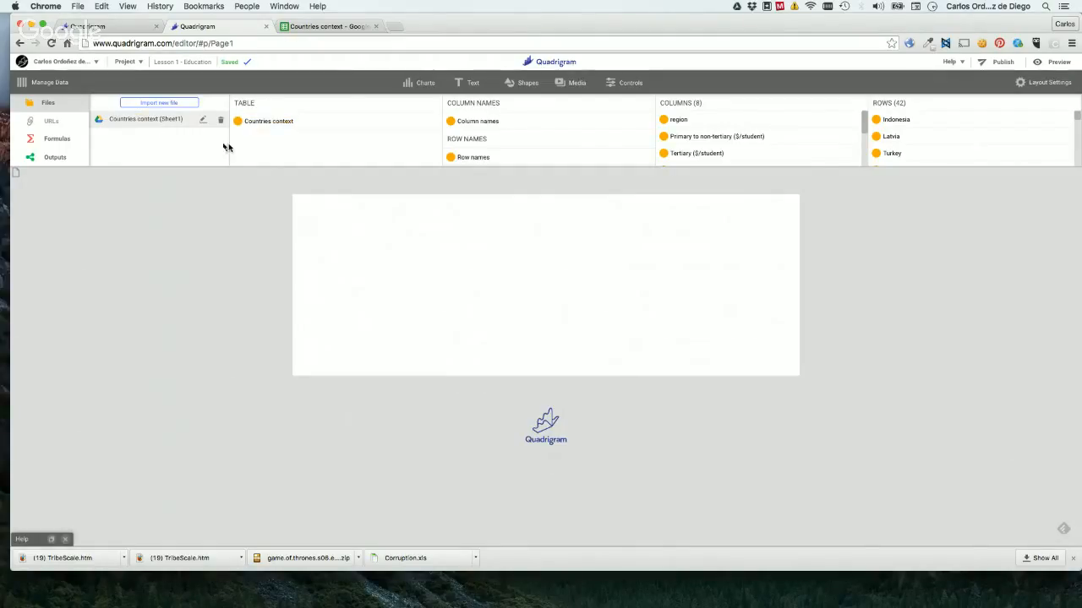
Look at the "Countries context" table block and compare it with the source spreadsheet in Google Sheets, returning to Quadrigram.
click(262, 126)
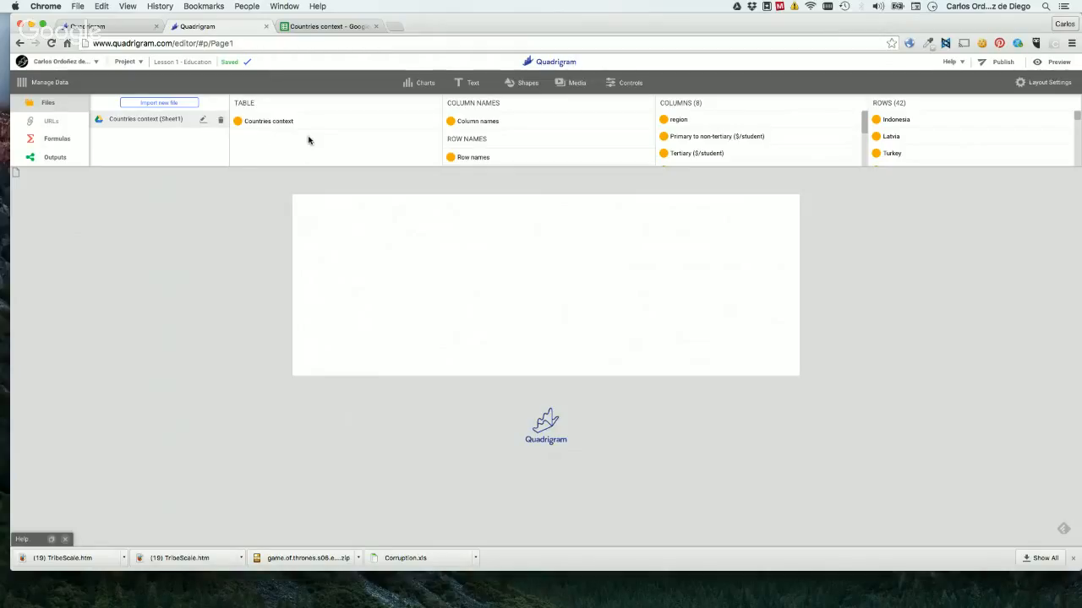
click(292, 125)
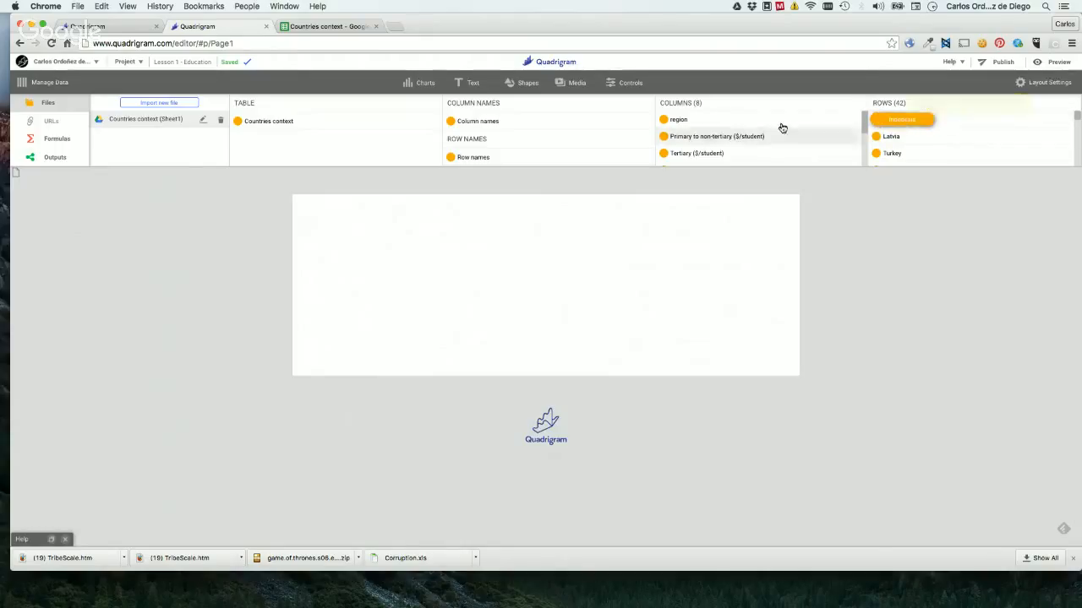
click(330, 26)
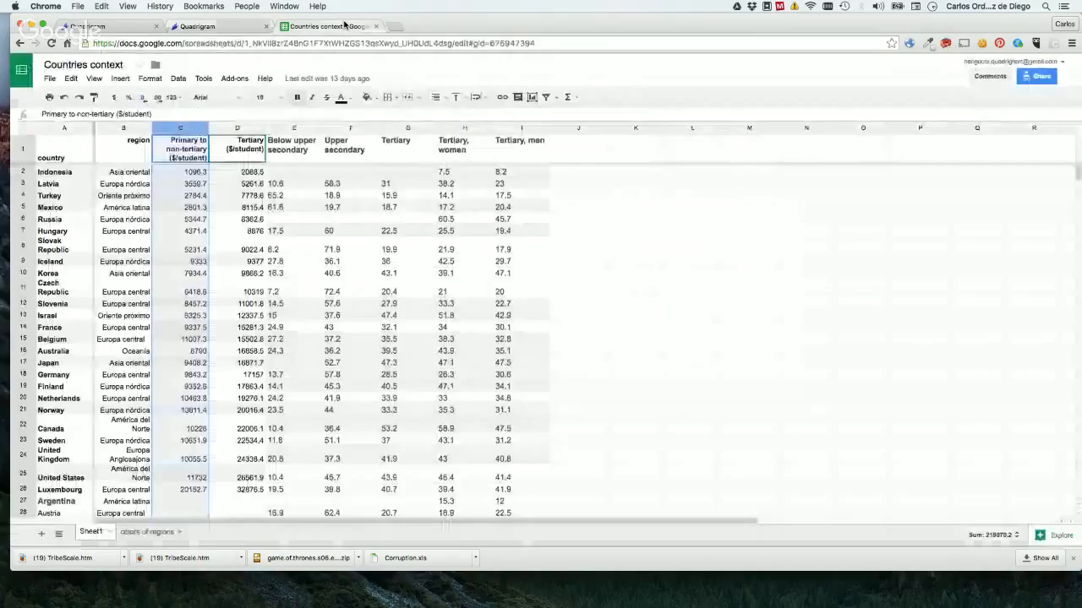
click(197, 27)
Preview the Mexico row block of "Countries context" and close the preview.
scroll(912, 130, down, 2)
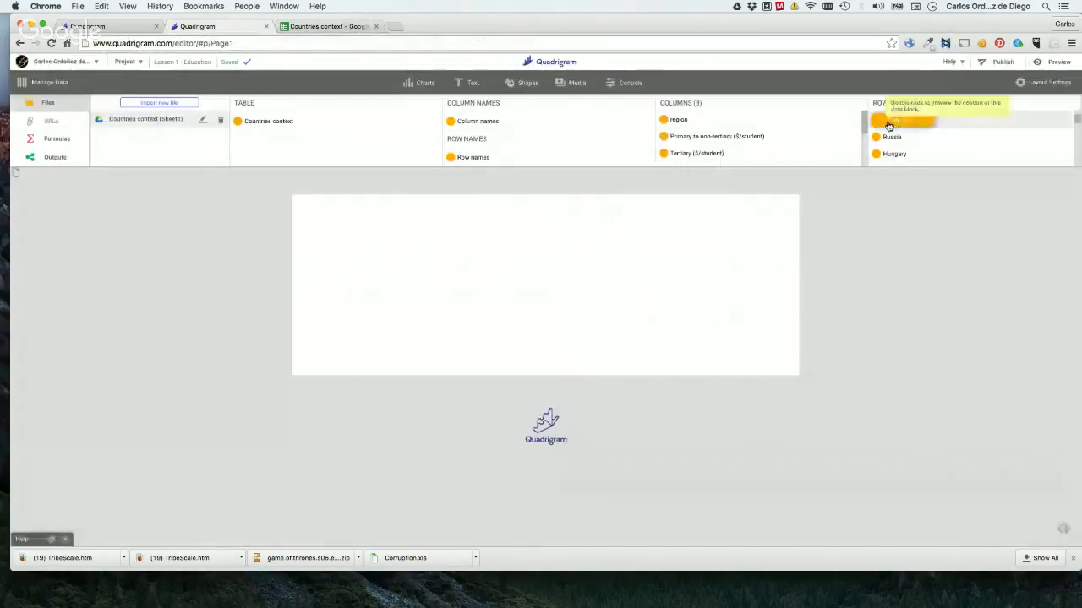
drag(889, 123, 411, 268)
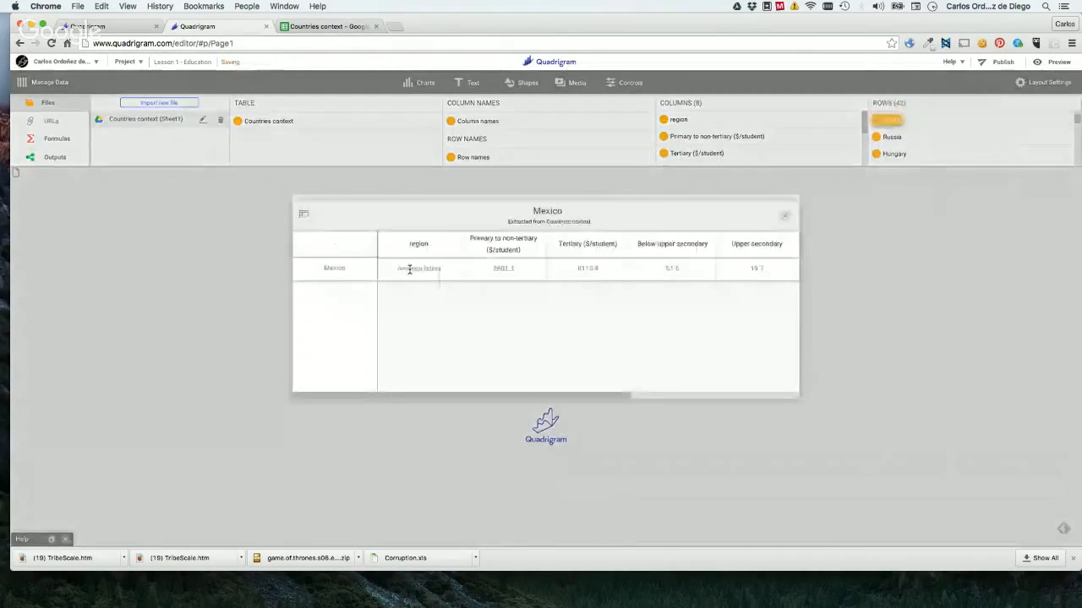
click(786, 218)
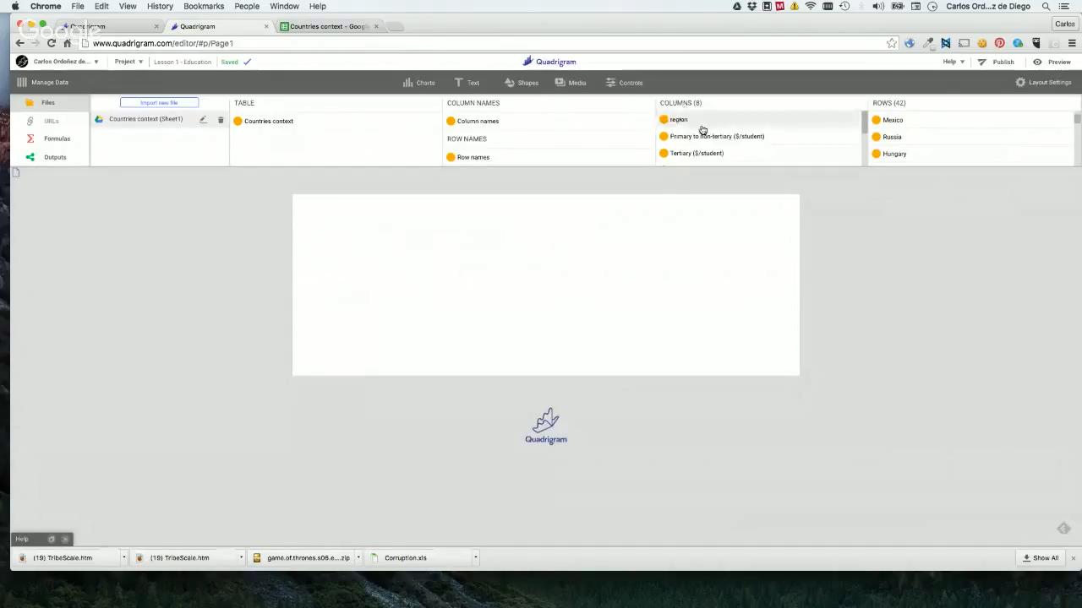
Look through the column blocks, preview the "Column names" block, and open the preview of the "Row names" block.
scroll(742, 128, down, 4)
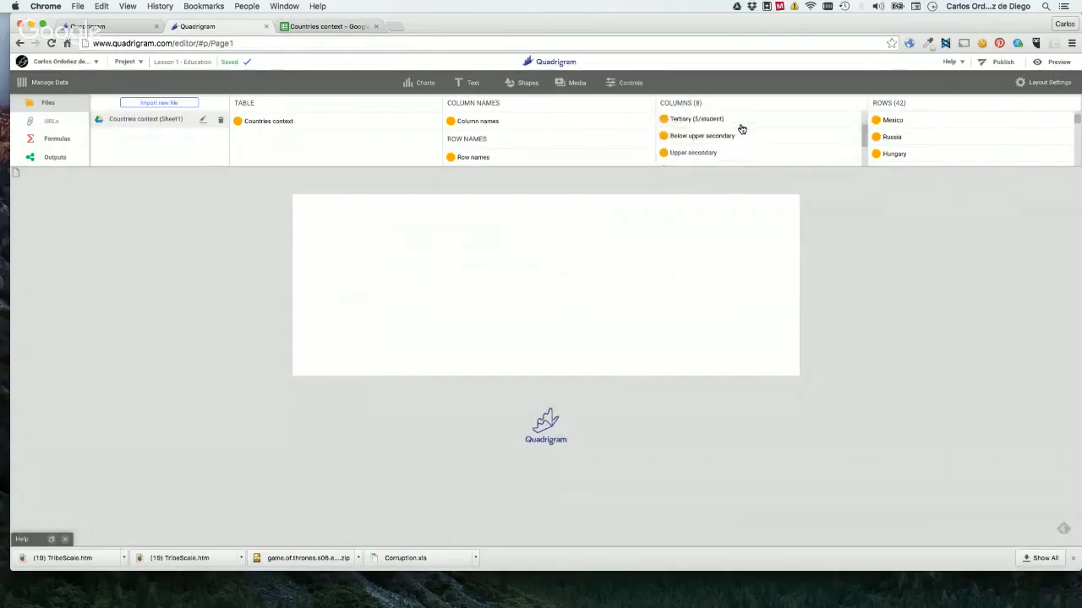
scroll(718, 128, up, 3)
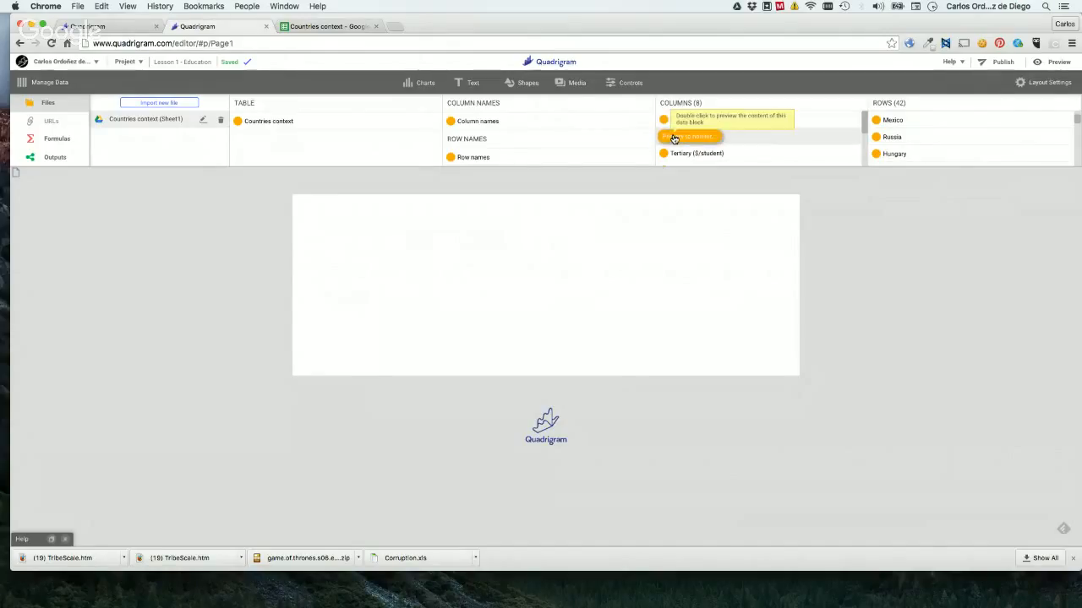
double_click(476, 123)
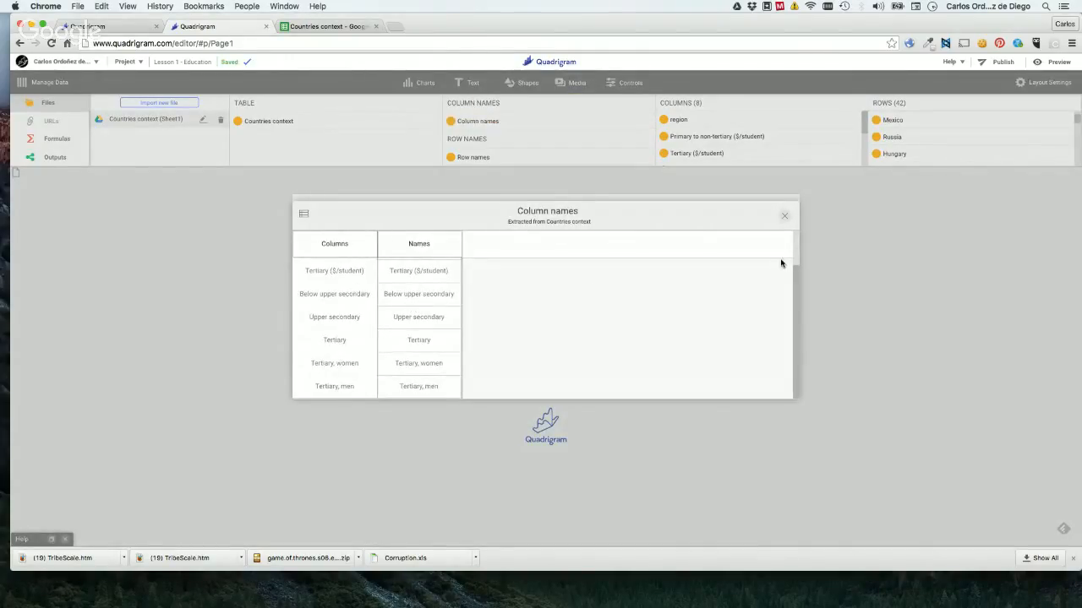
click(784, 216)
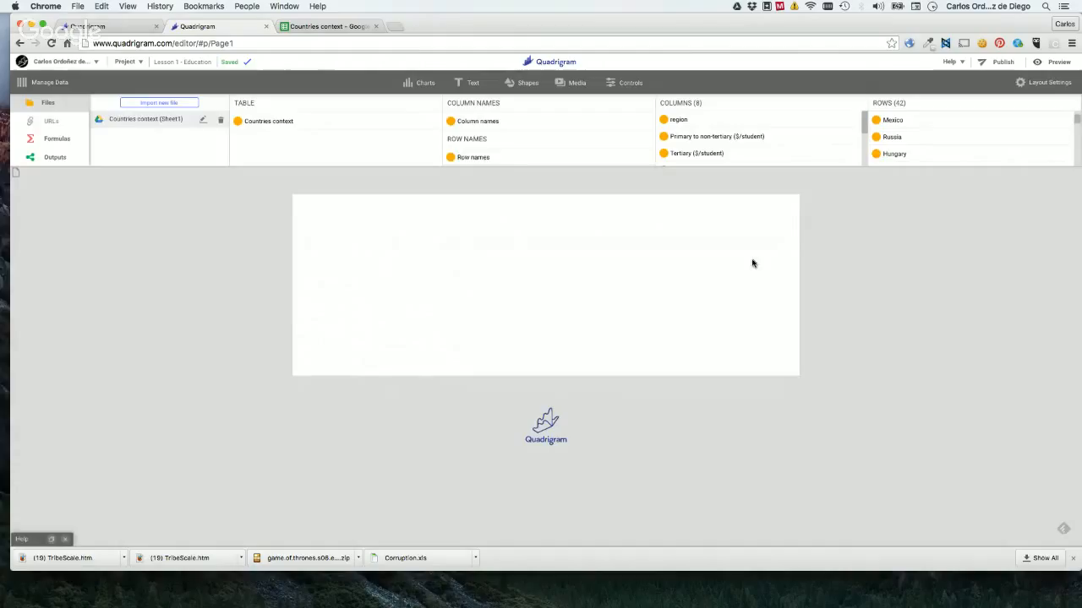
double_click(474, 160)
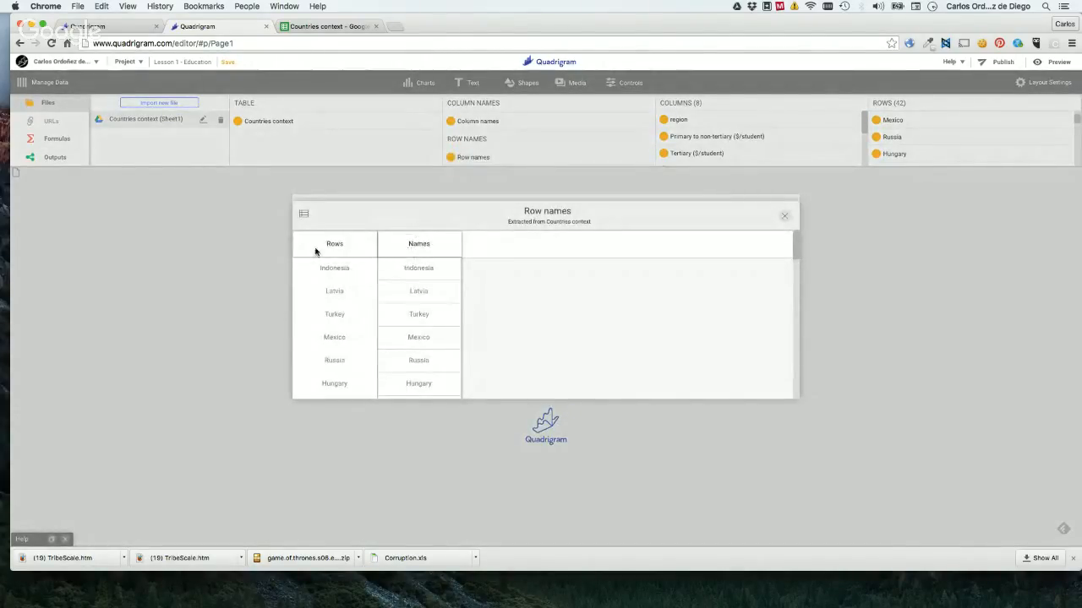
Switch to the Google Hangouts broadcast window, check the Q&A for viewer questions, and return to the Quadrigram editor.
key(ctrl+Up)
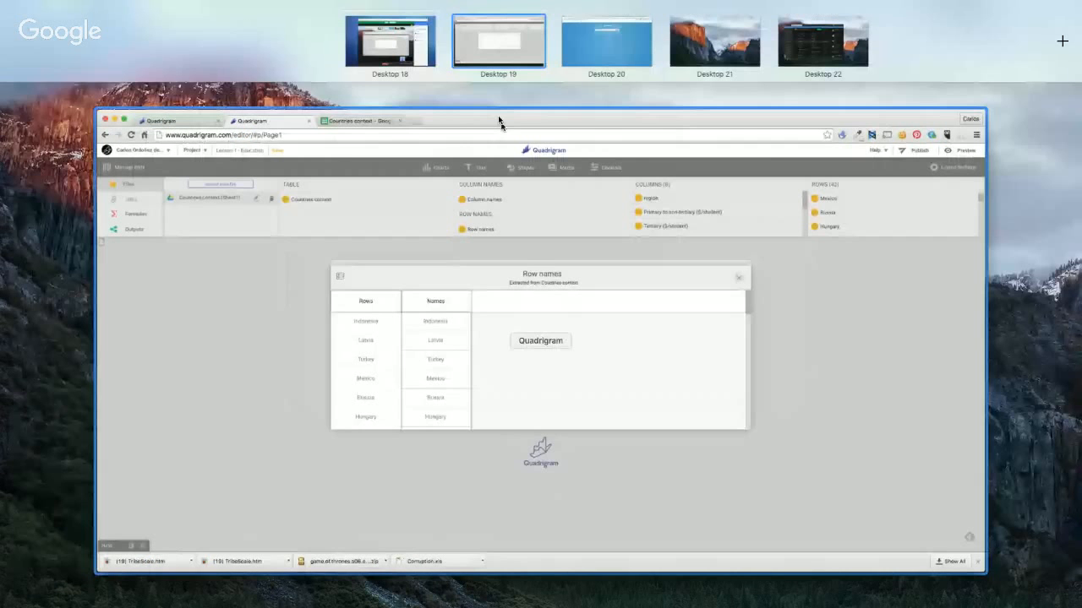
click(355, 51)
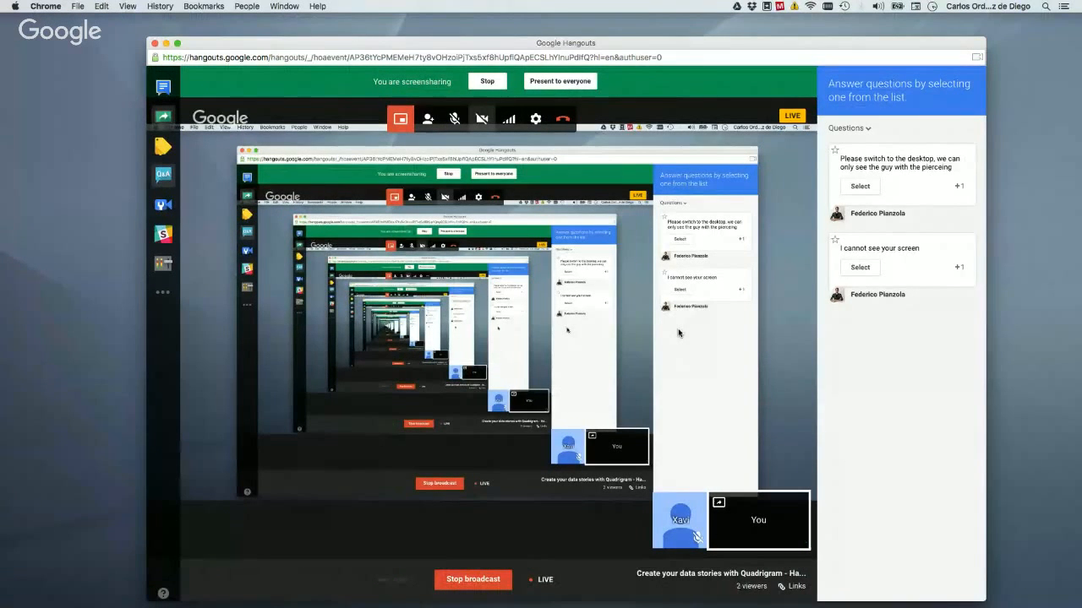
key(ctrl+Up)
click(492, 35)
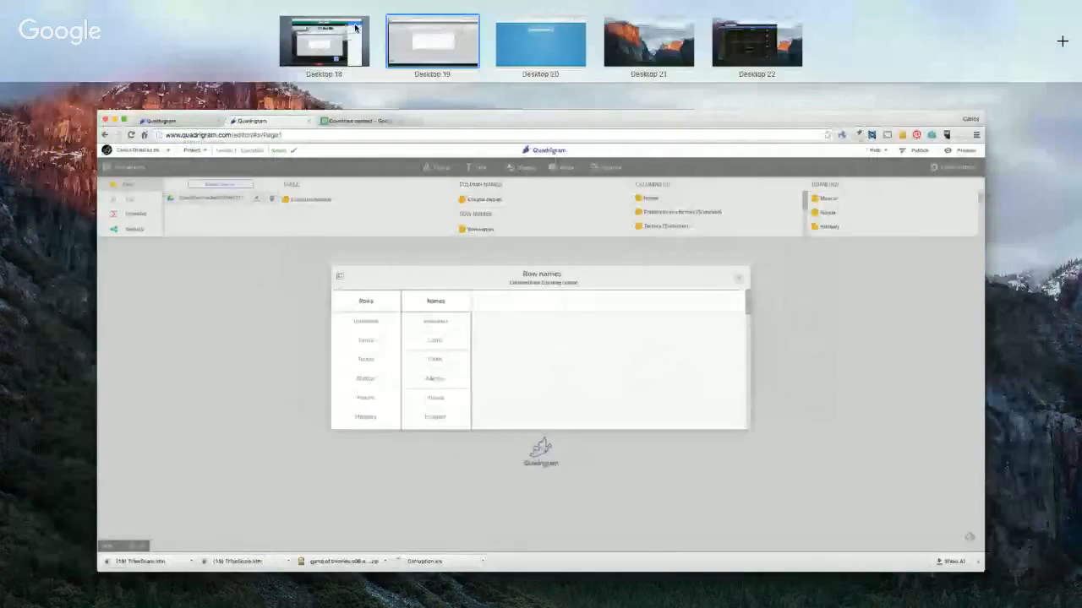
click(336, 36)
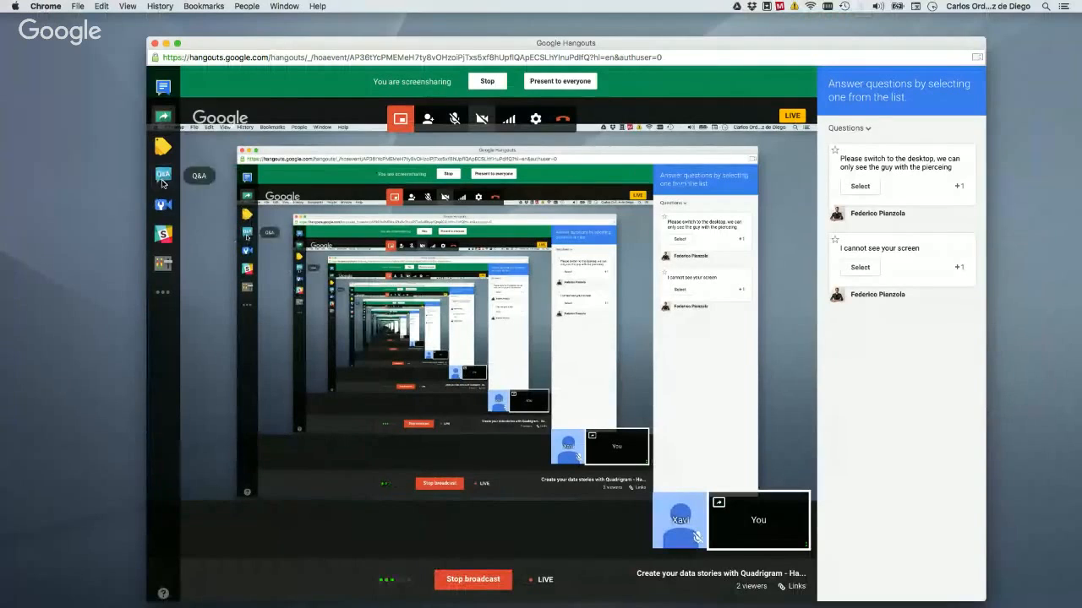
click(164, 180)
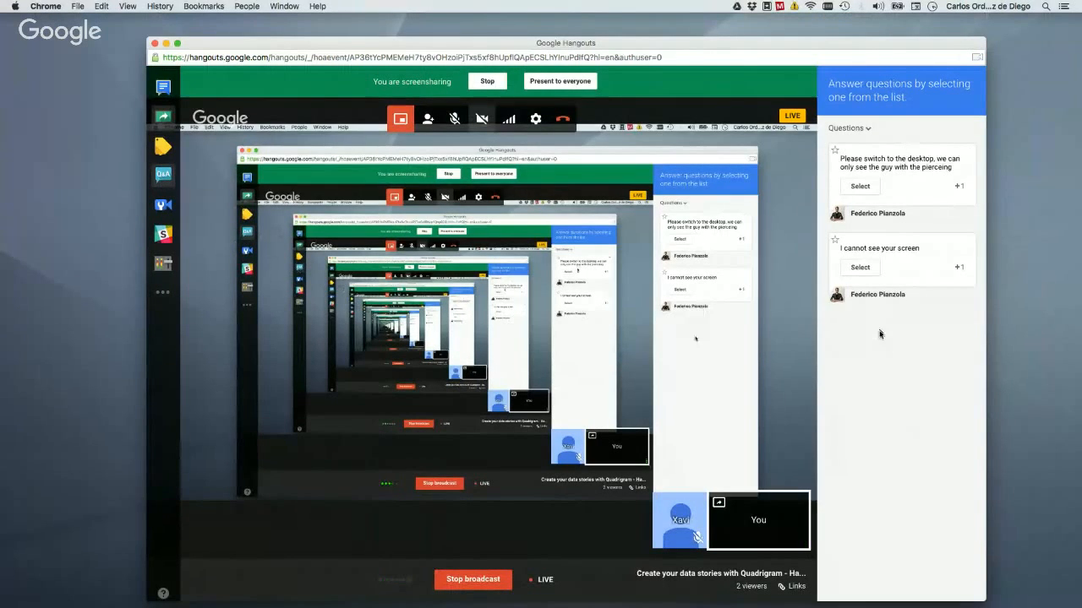
key(ctrl+Up)
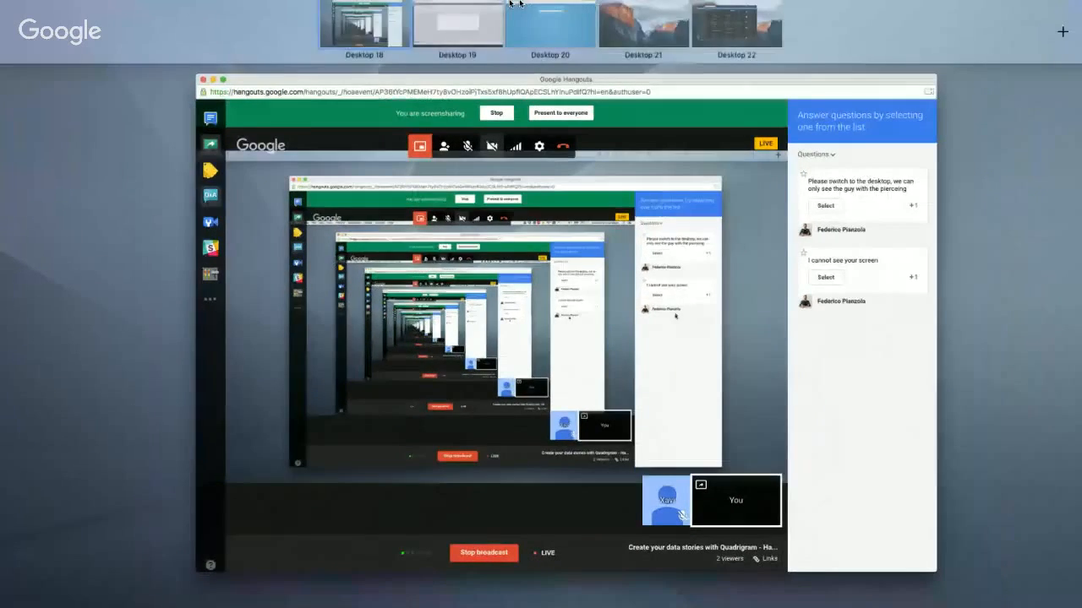
click(511, 4)
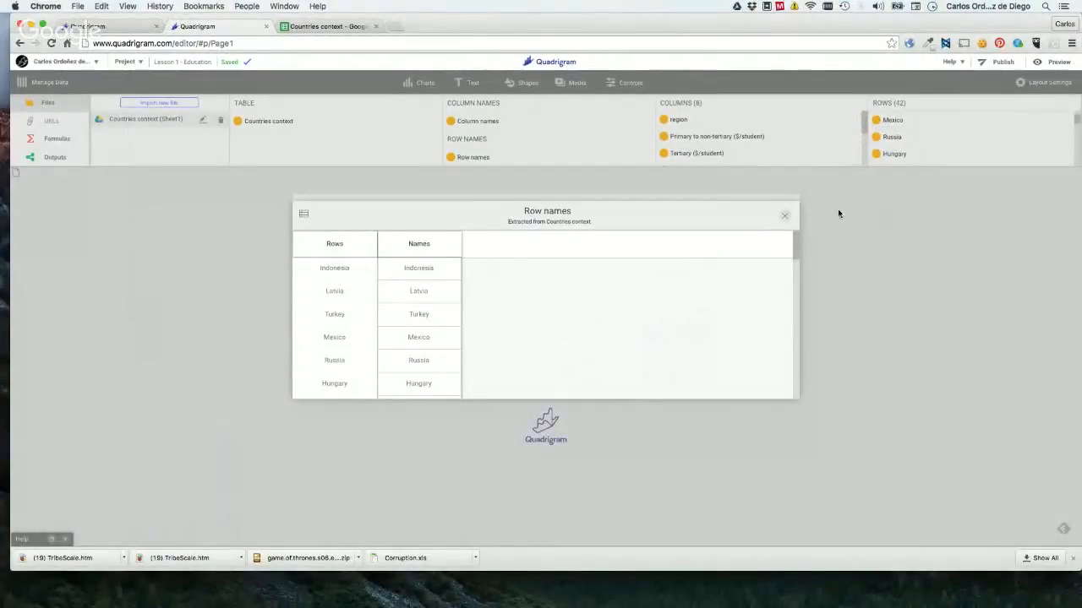
Close the "Row names" preview, examine the rows and columns of the "Countries context" table block in its preview, and close it.
click(786, 218)
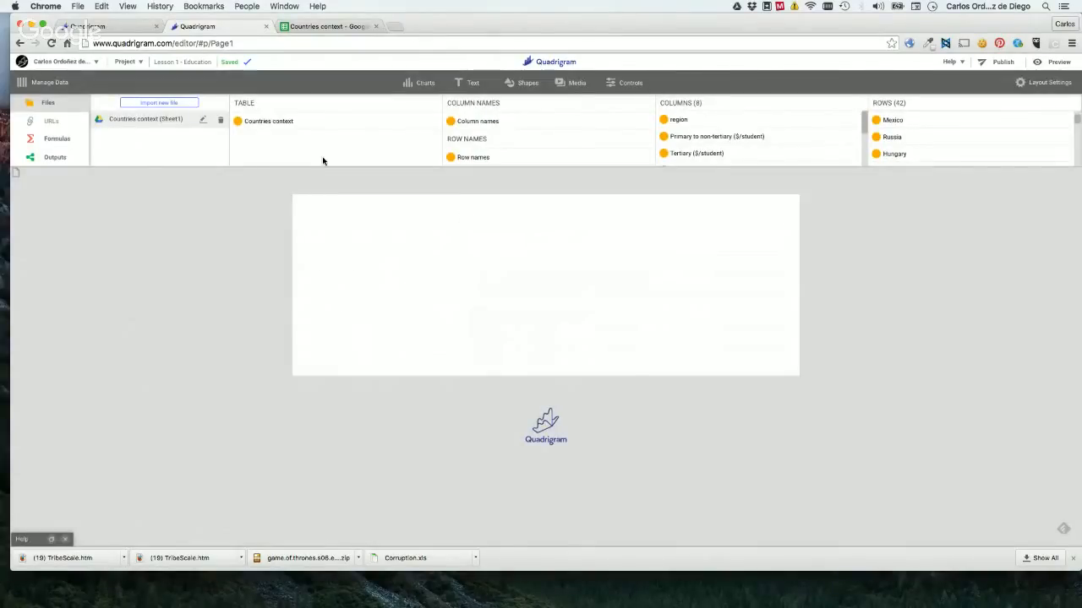
double_click(268, 122)
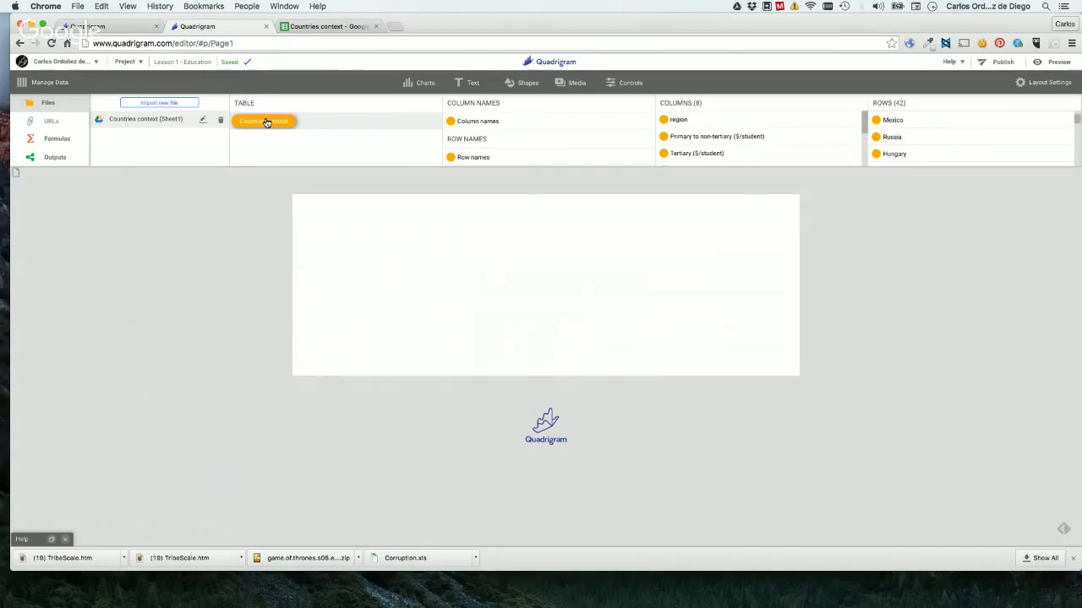
scroll(578, 300, right, 5)
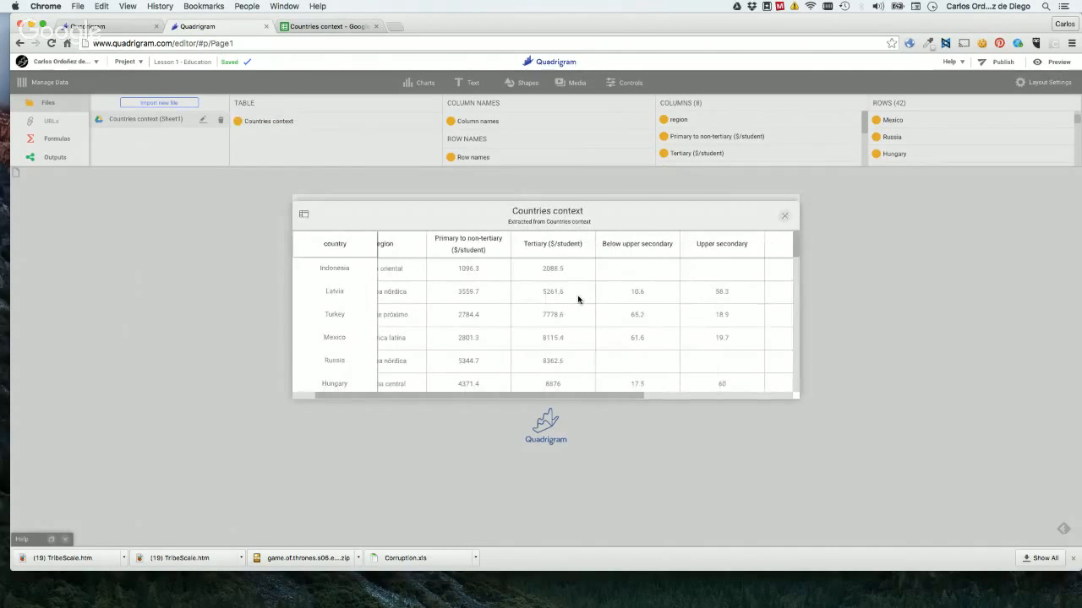
scroll(579, 299, right, 3)
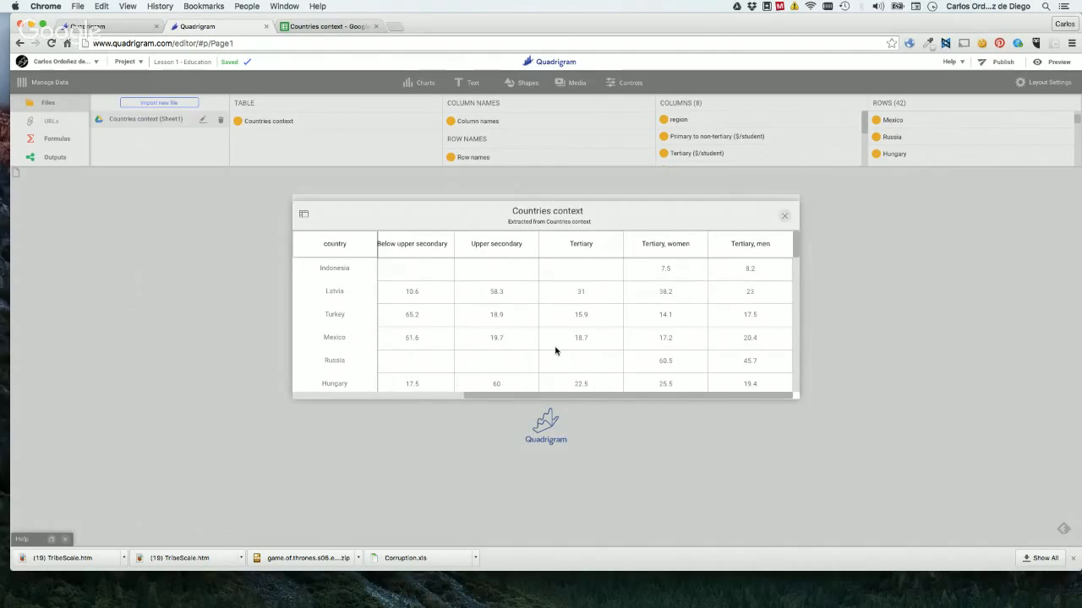
scroll(557, 312, left, 7)
scroll(430, 315, down, 10)
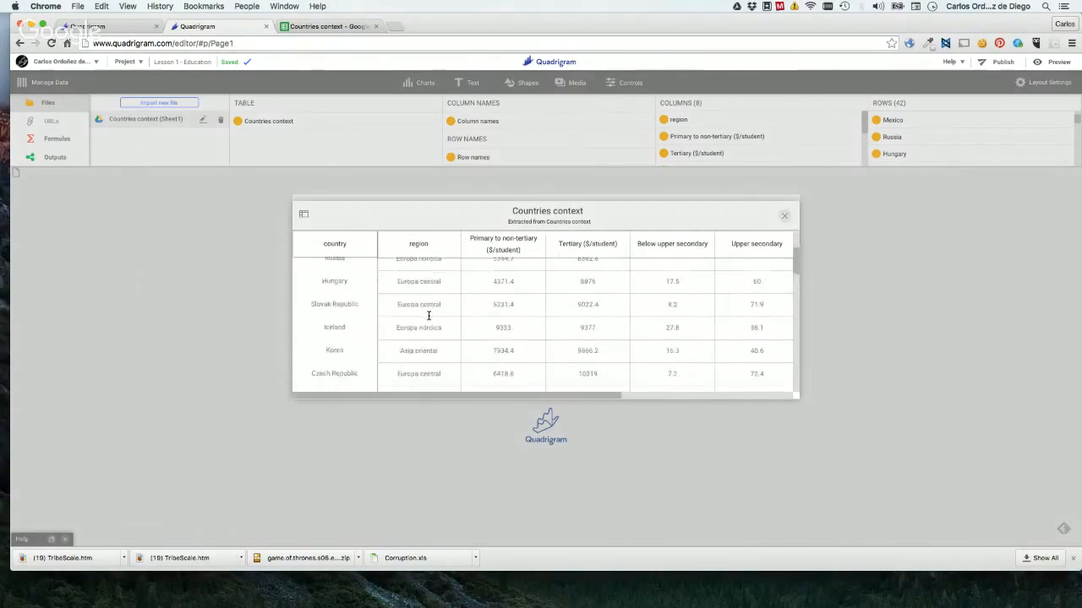
scroll(428, 319, down, 3)
scroll(427, 316, right, 5)
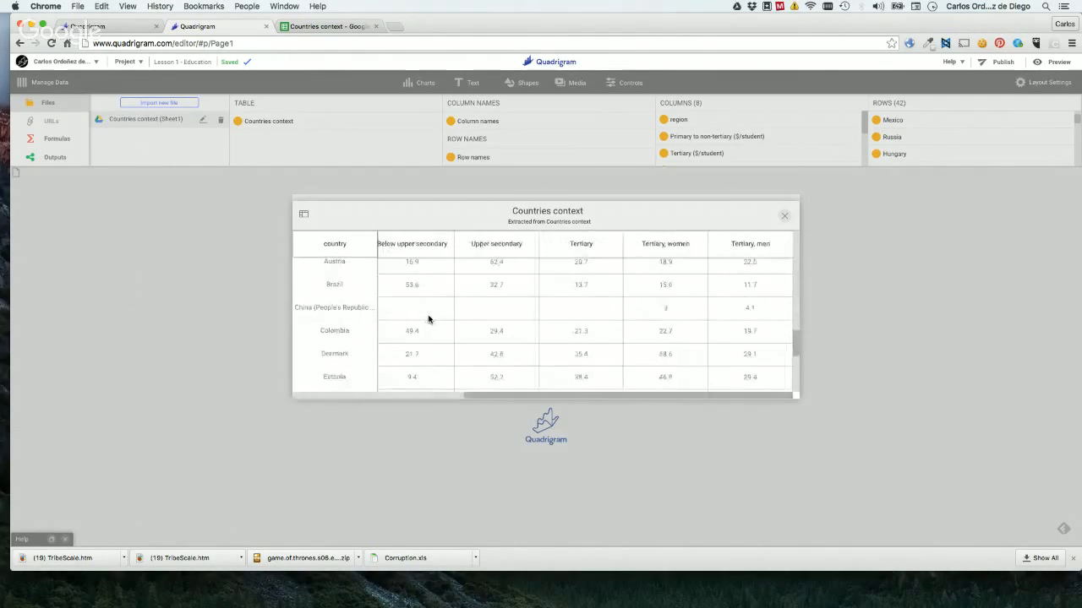
scroll(658, 315, up, 3)
scroll(658, 315, up, 10)
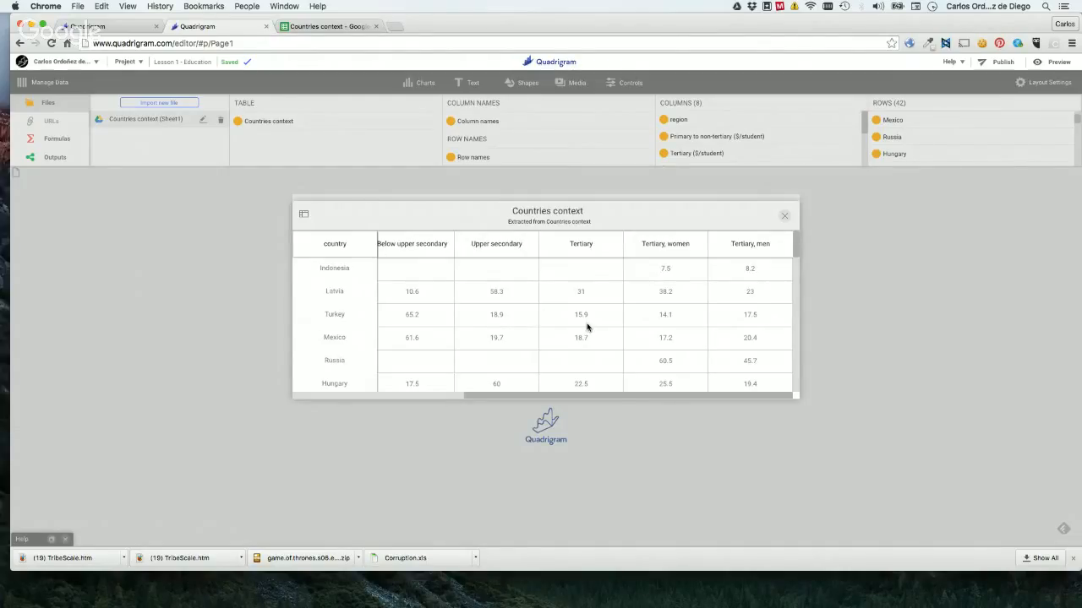
click(786, 216)
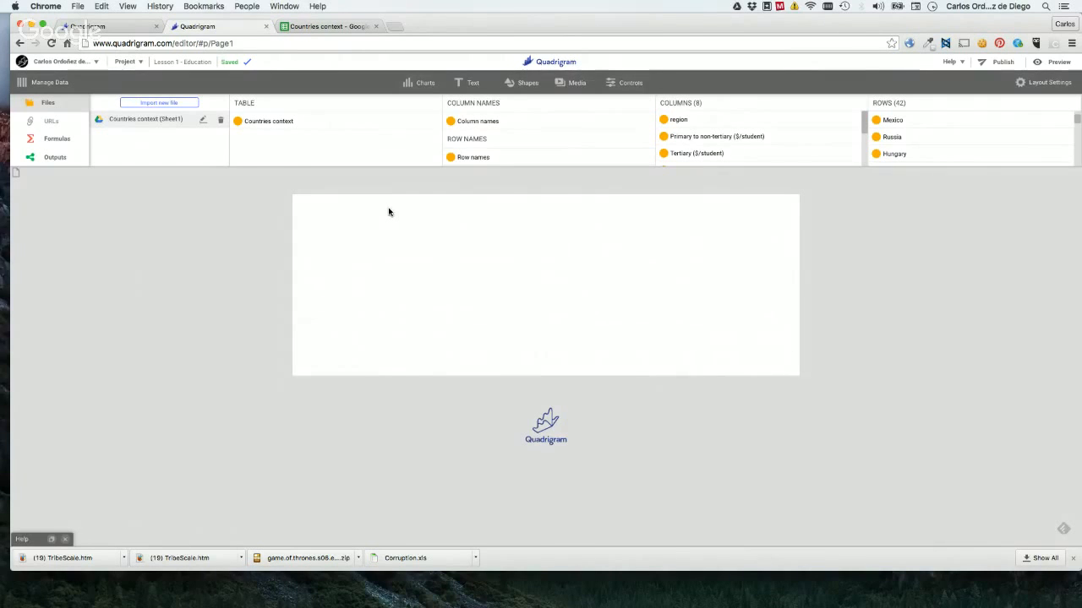
Import the "PISA - Reading" file from Google Drive, using its girls sheet with the country column as item identifiers.
click(157, 104)
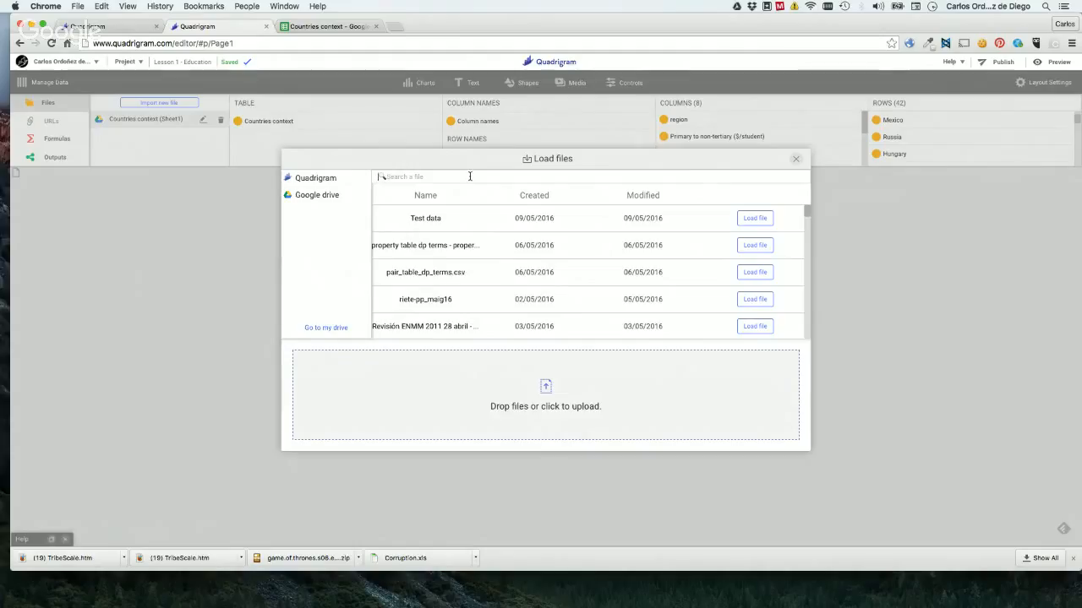
text(pisa)
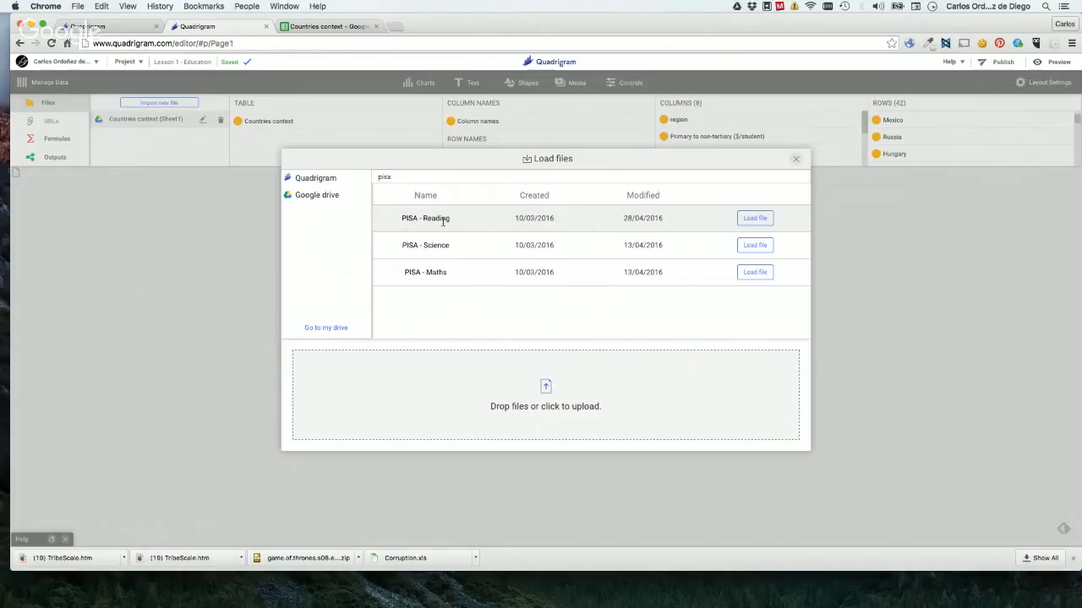
click(762, 221)
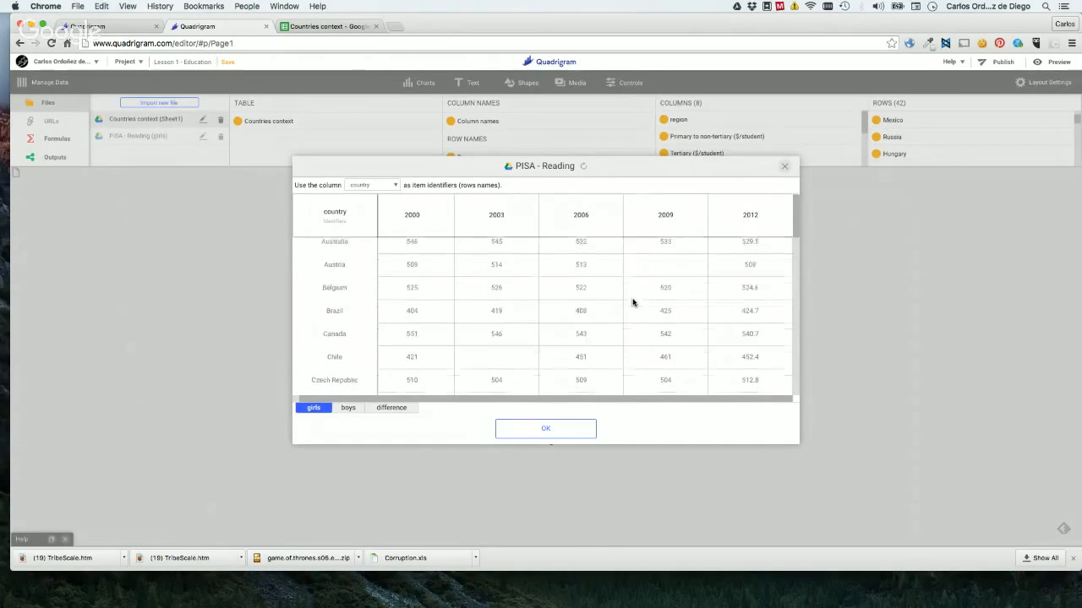
scroll(633, 302, down, 3)
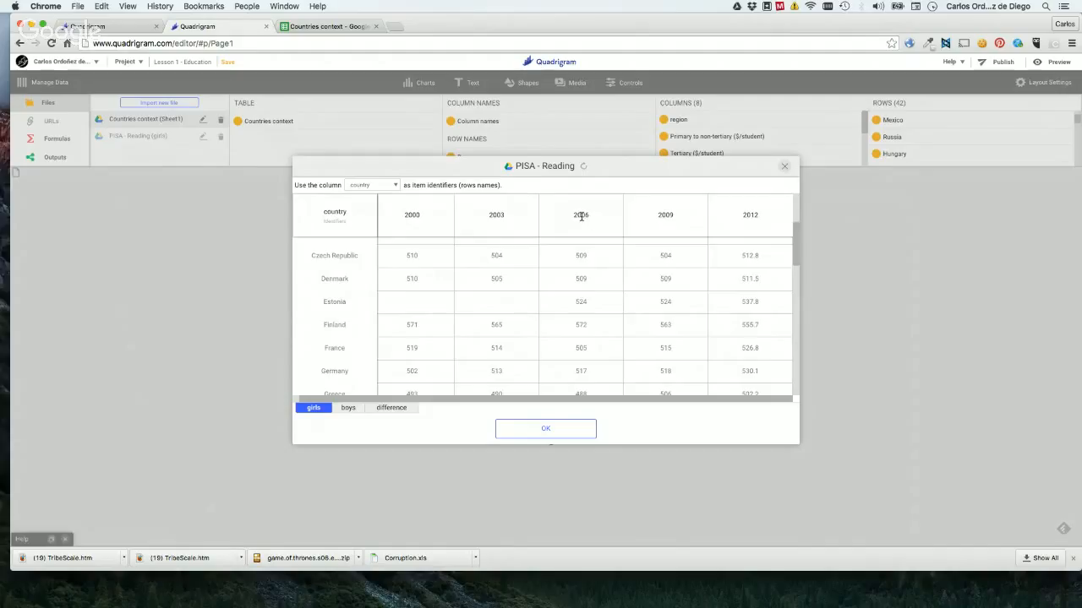
scroll(479, 275, up, 3)
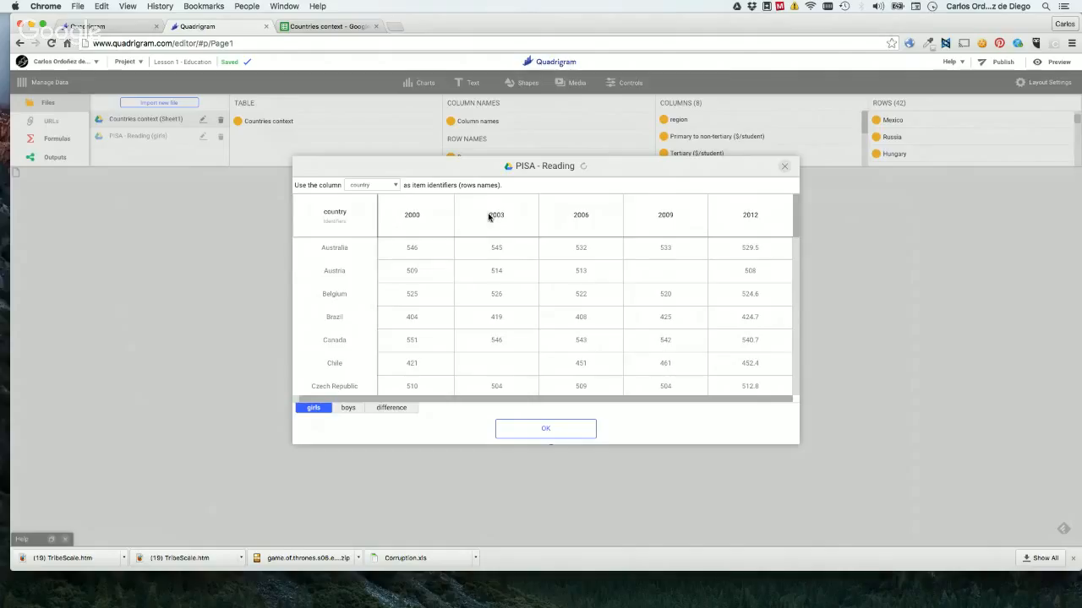
click(556, 428)
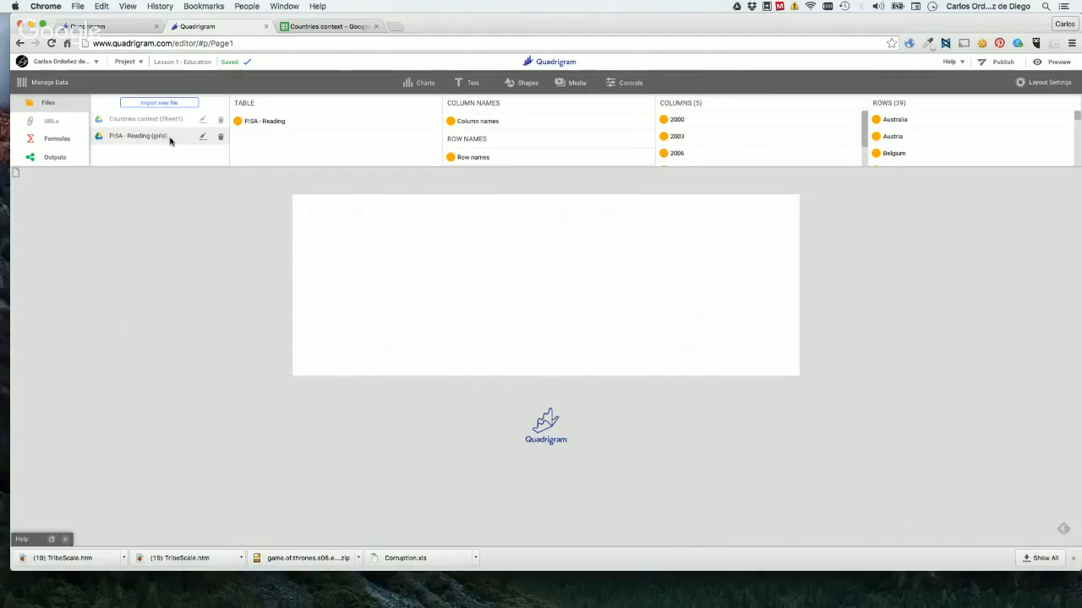
Compare the data blocks of the "Countries context" and "PISA - Reading" files by switching between them.
drag(249, 124, 254, 118)
click(148, 120)
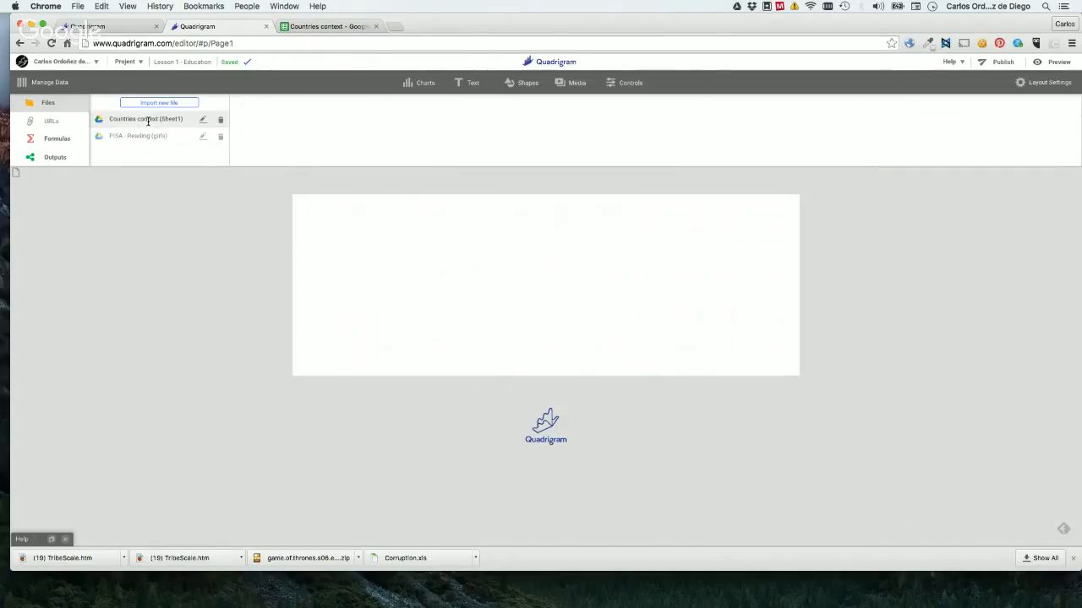
click(148, 141)
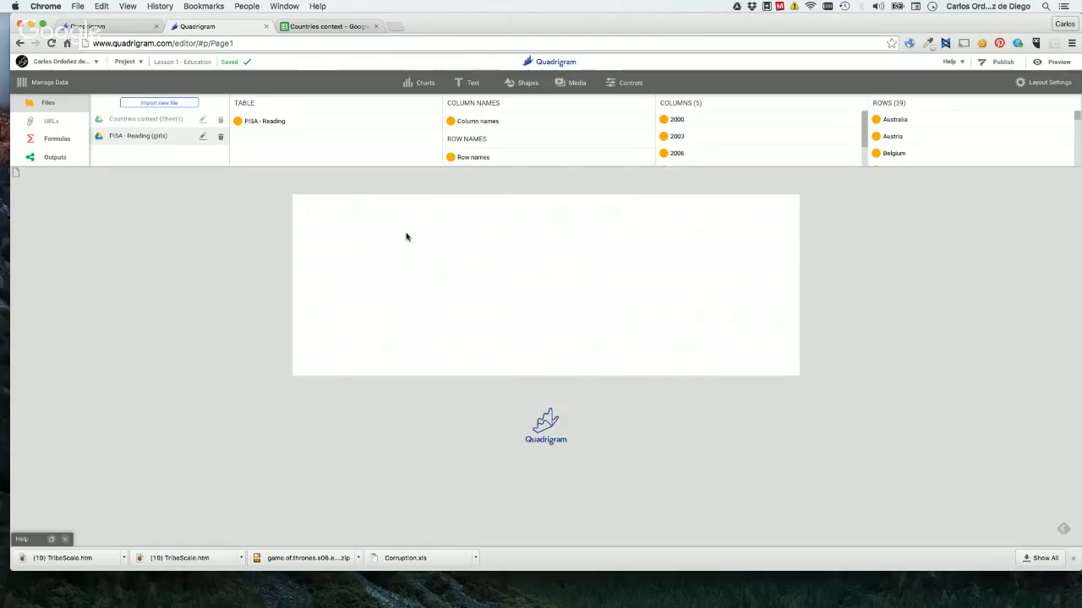
Look over the available chart types and place a Bar Chart with example data on the page.
click(423, 84)
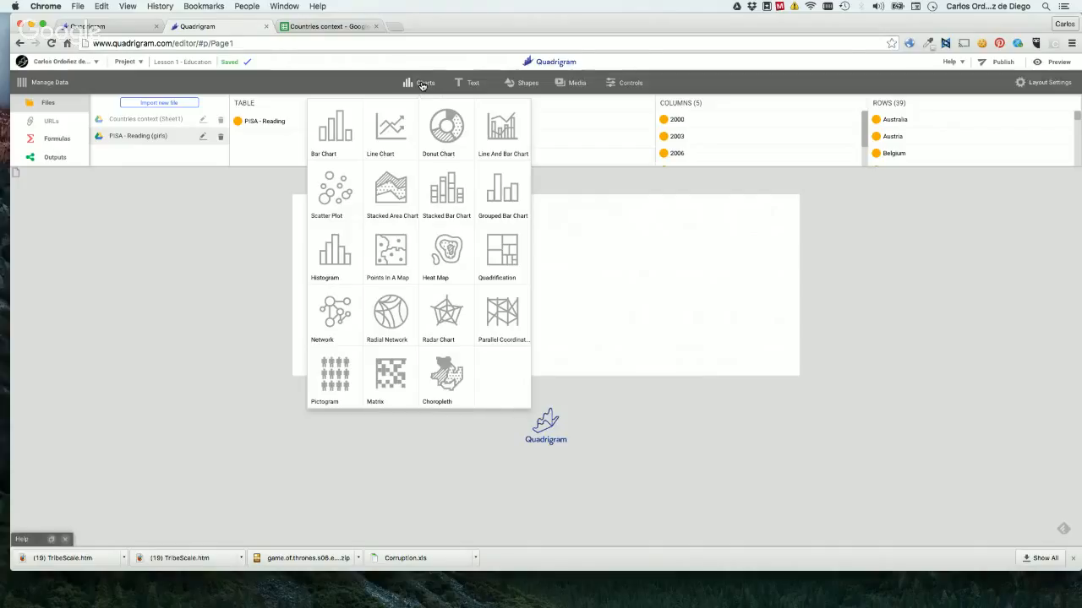
click(417, 81)
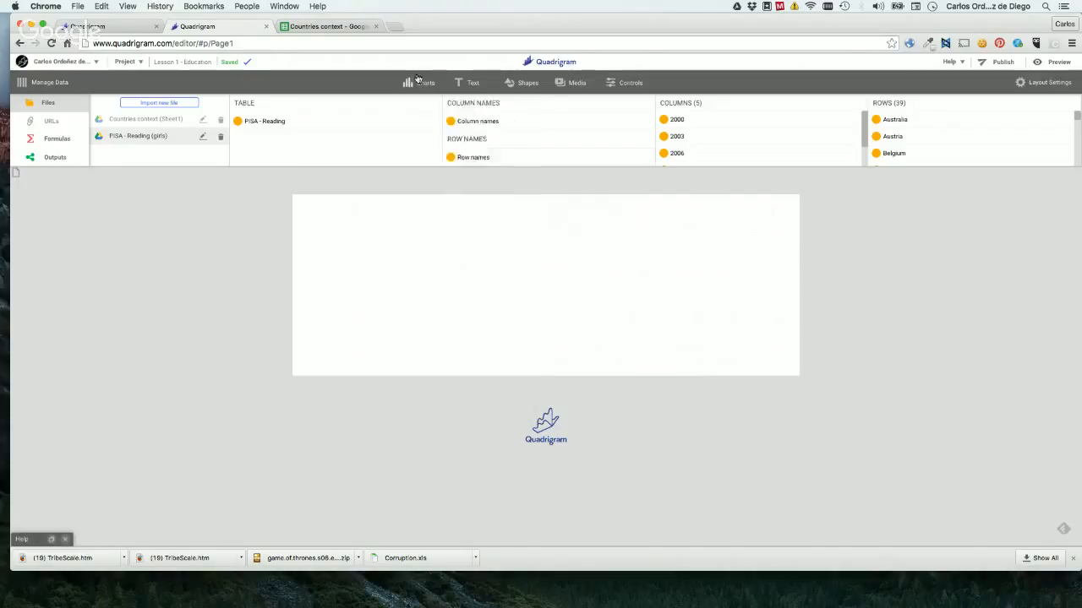
click(417, 82)
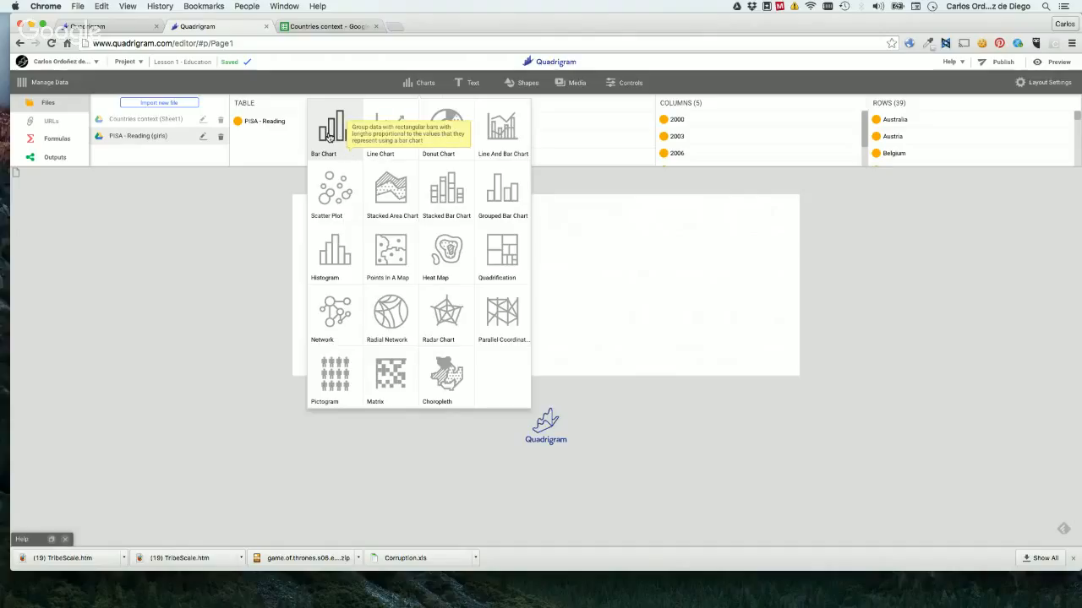
drag(339, 138, 411, 245)
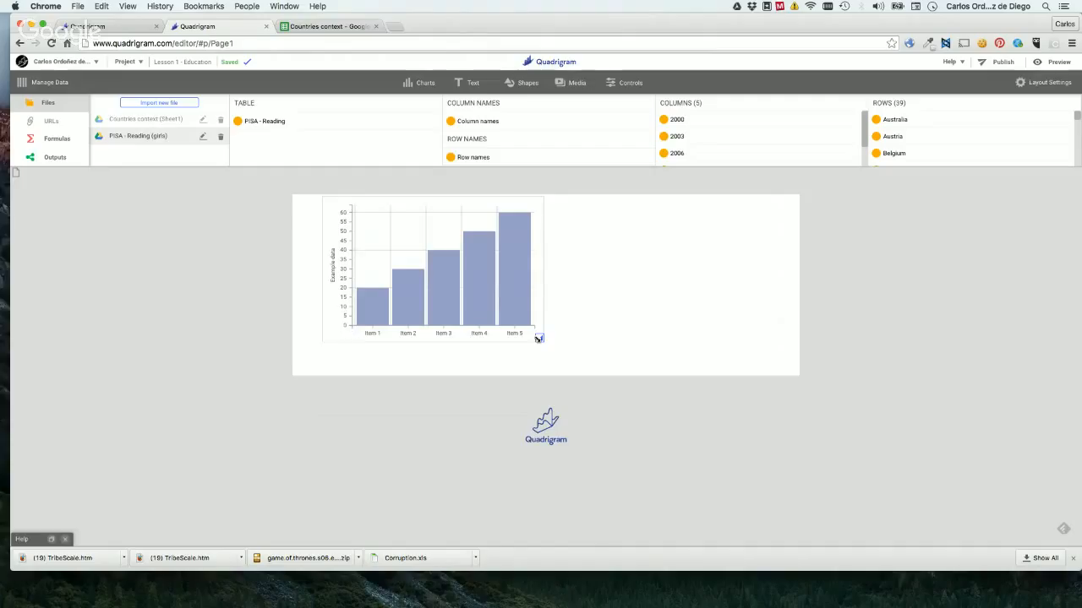
Add a second Bar Chart to the page, shift the lower chart sideways, and delete the upper chart.
click(415, 90)
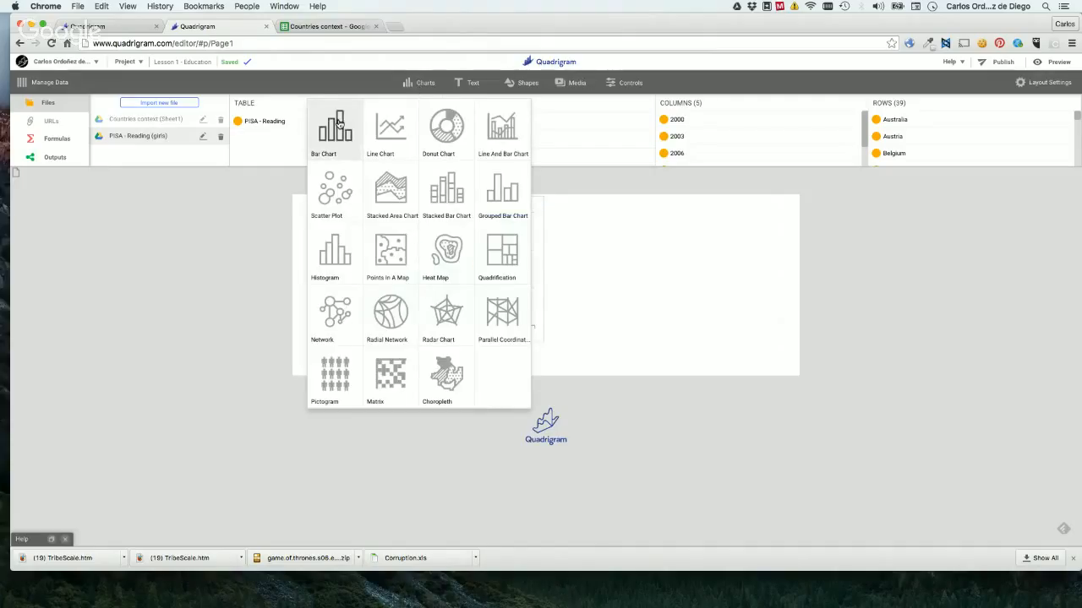
drag(337, 123, 502, 261)
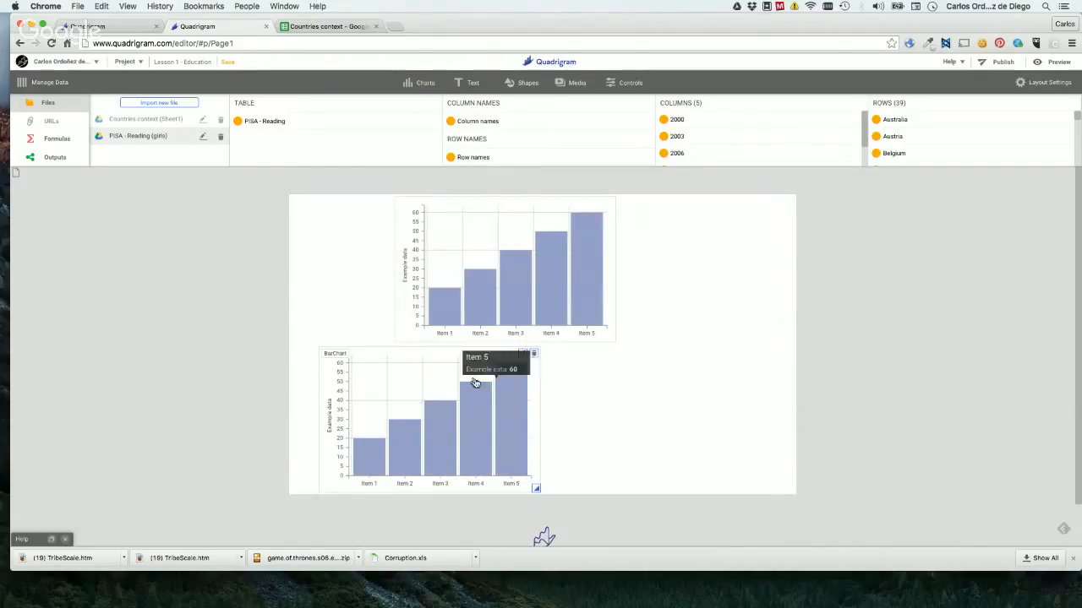
drag(442, 374, 505, 357)
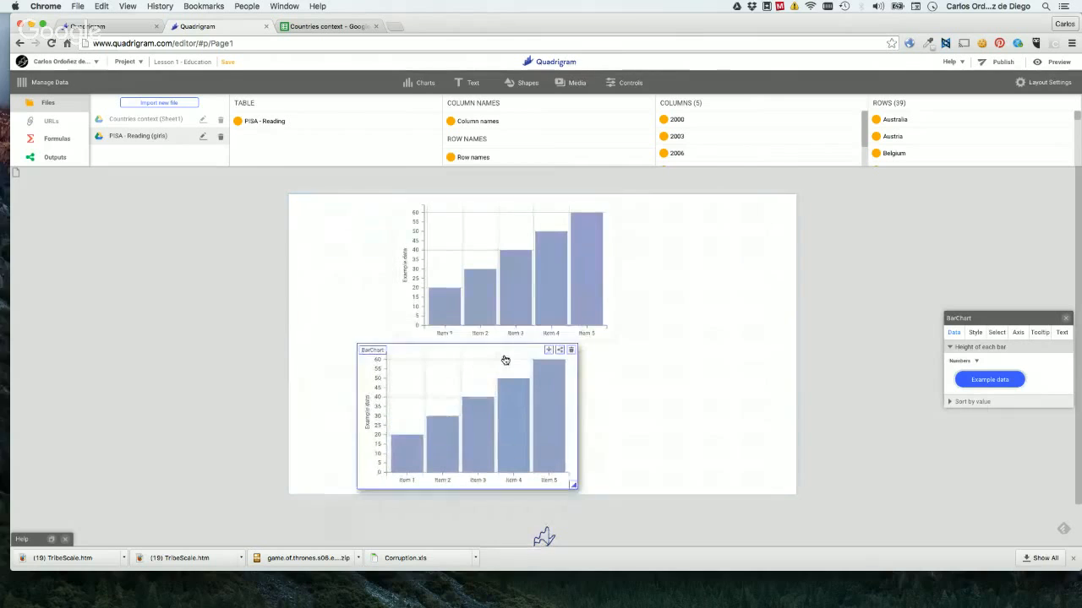
click(607, 205)
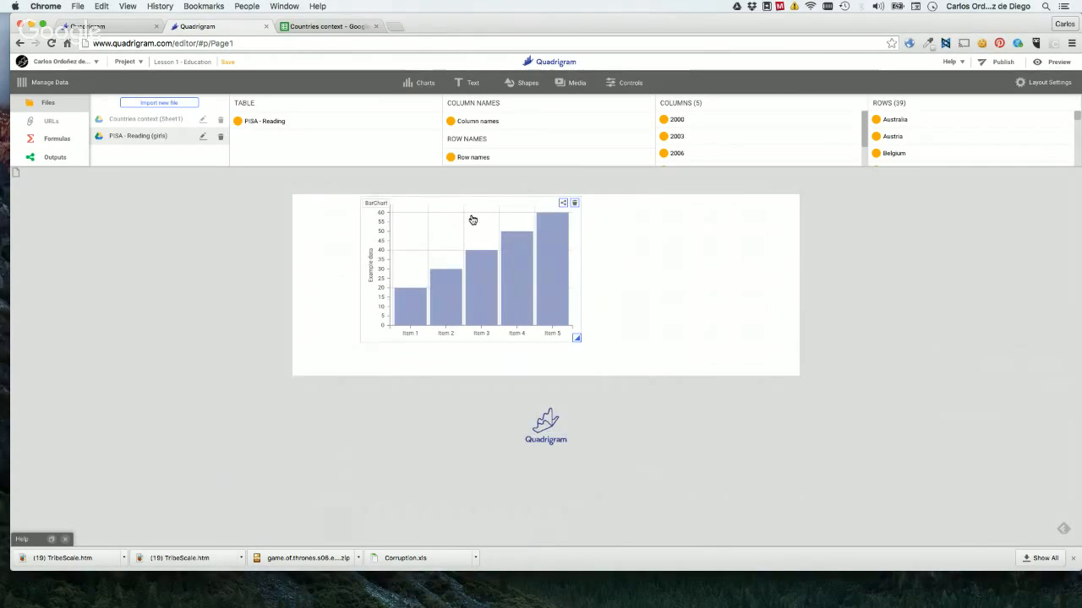
Move the bar chart closer to the page's left edge, enlarge it to about 793 × 393 px, and leave it selected.
drag(472, 220, 431, 213)
drag(542, 337, 765, 389)
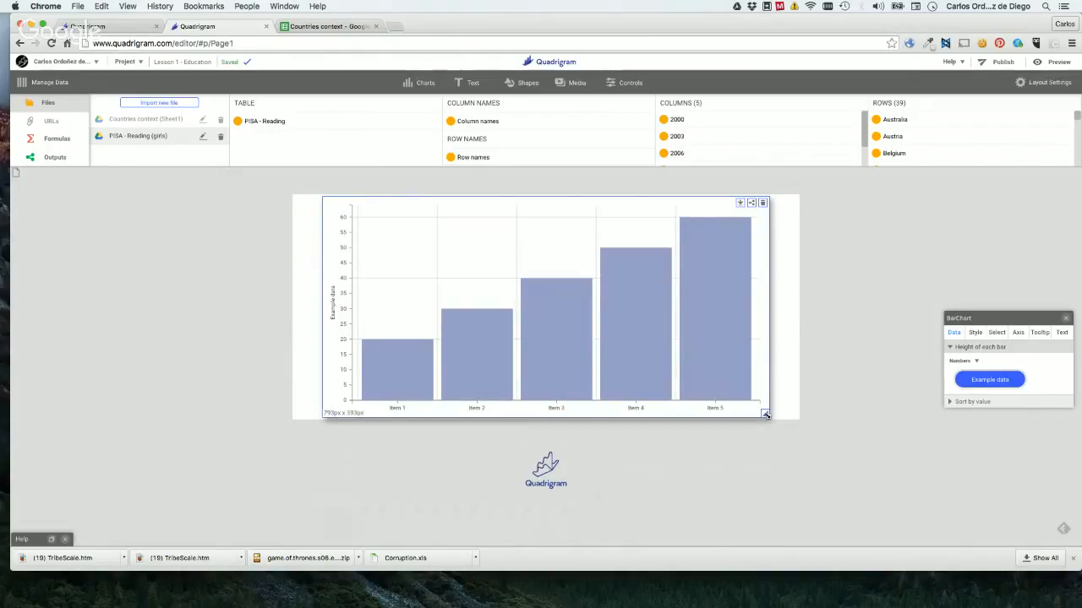
mouse_move(768, 414)
mouse_down()
mouse_move(600, 325)
mouse_move(700, 368)
mouse_move(765, 417)
mouse_move(565, 330)
mouse_move(693, 347)
mouse_move(765, 391)
mouse_move(777, 419)
mouse_up()
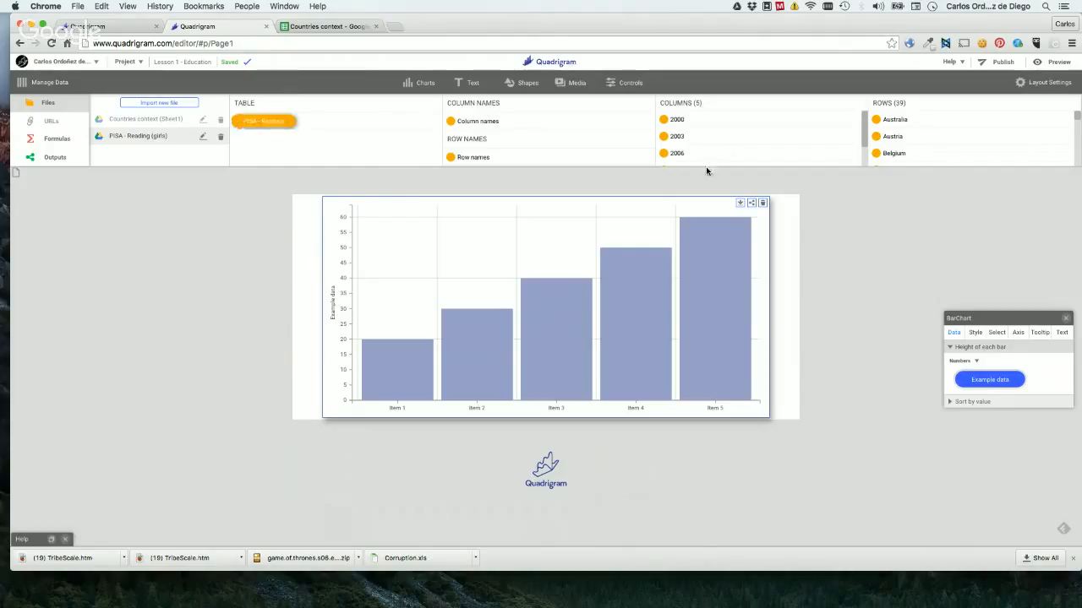
click(201, 242)
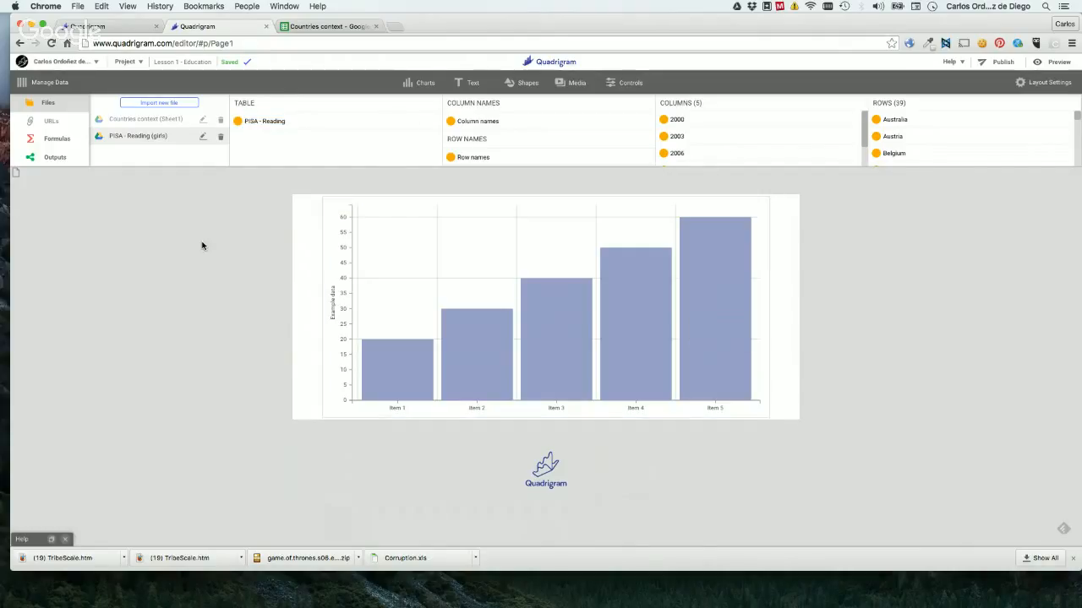
click(435, 248)
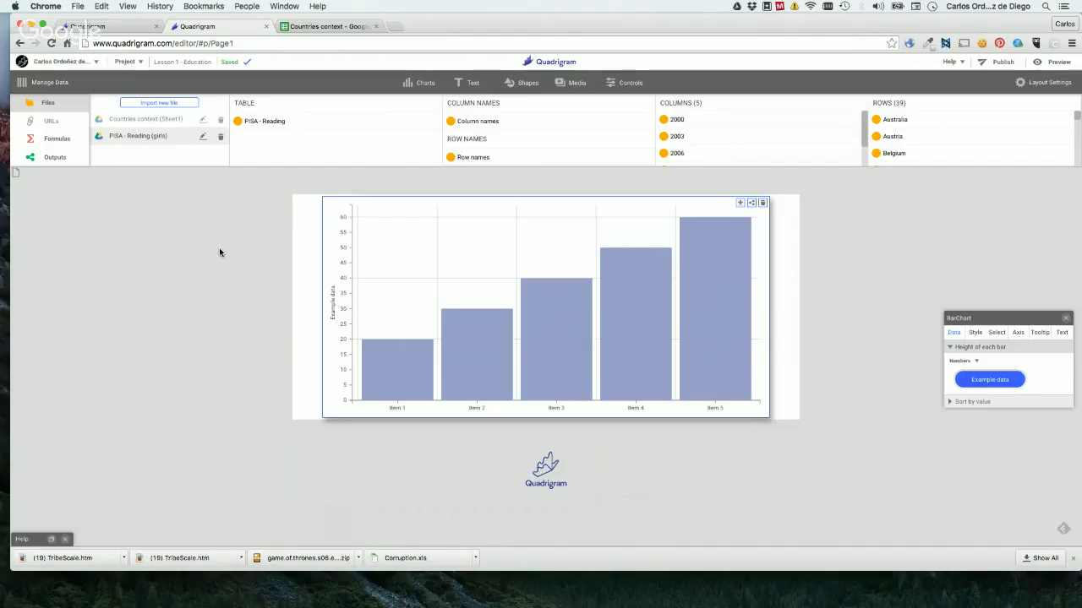
Preview the region column of the "Countries context" file, look through its values, and close the preview.
click(155, 118)
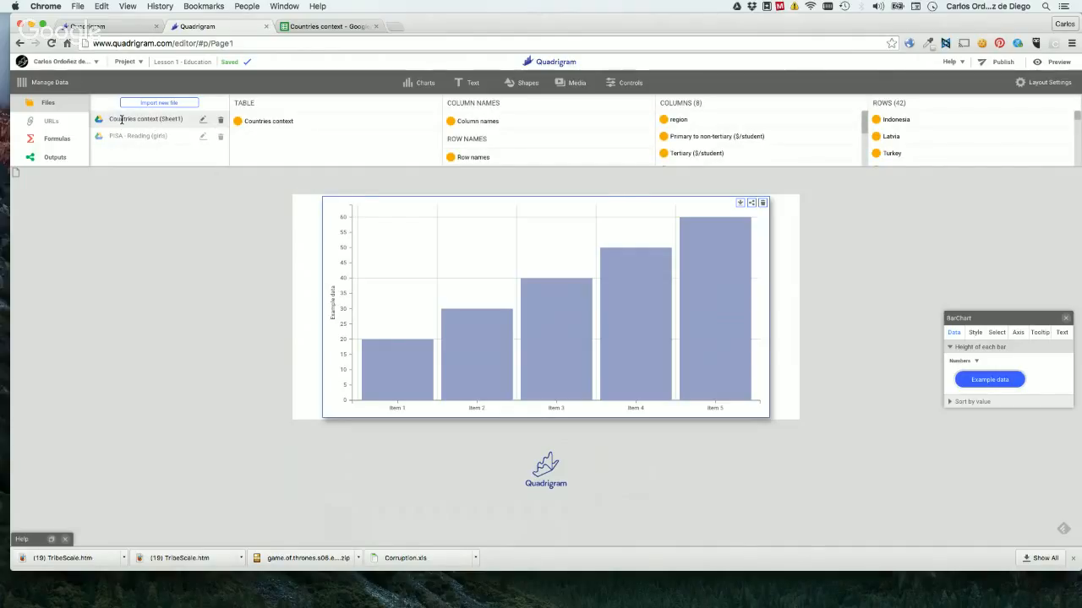
drag(812, 142, 679, 124)
click(677, 122)
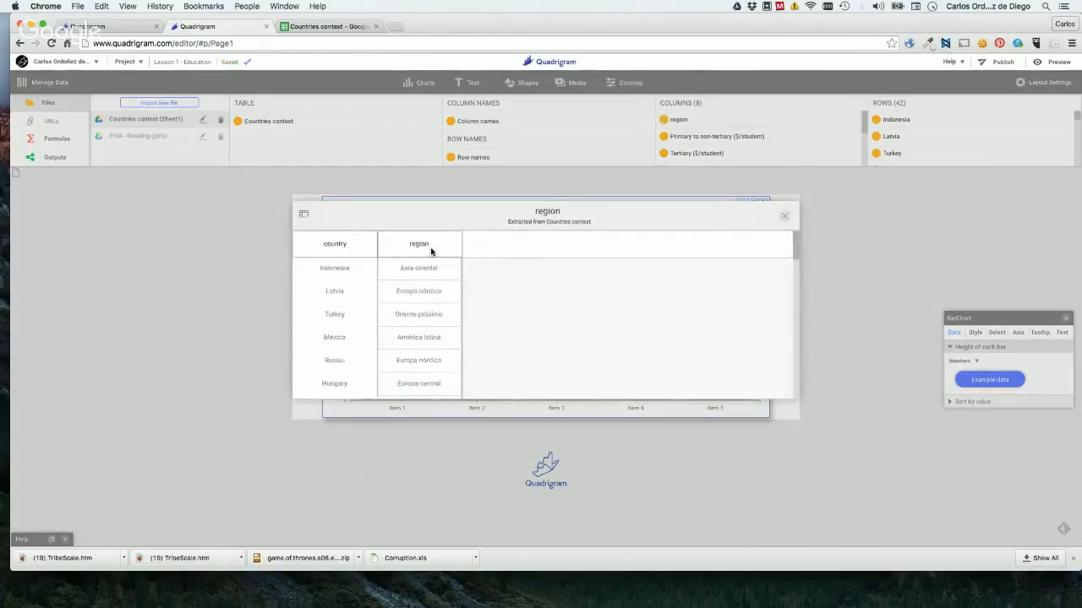
scroll(436, 277, down, 10)
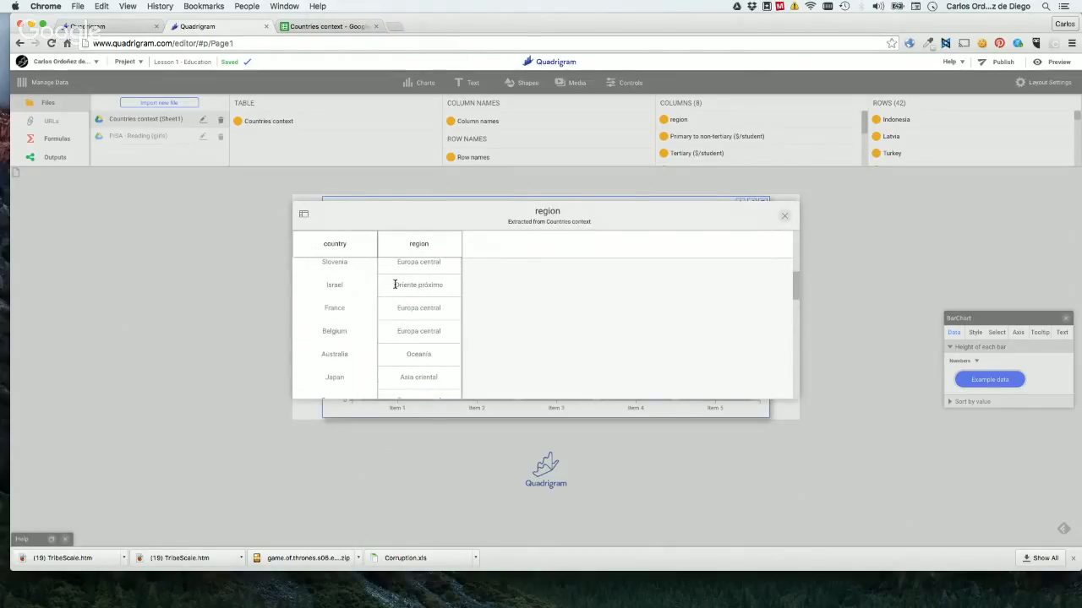
click(786, 218)
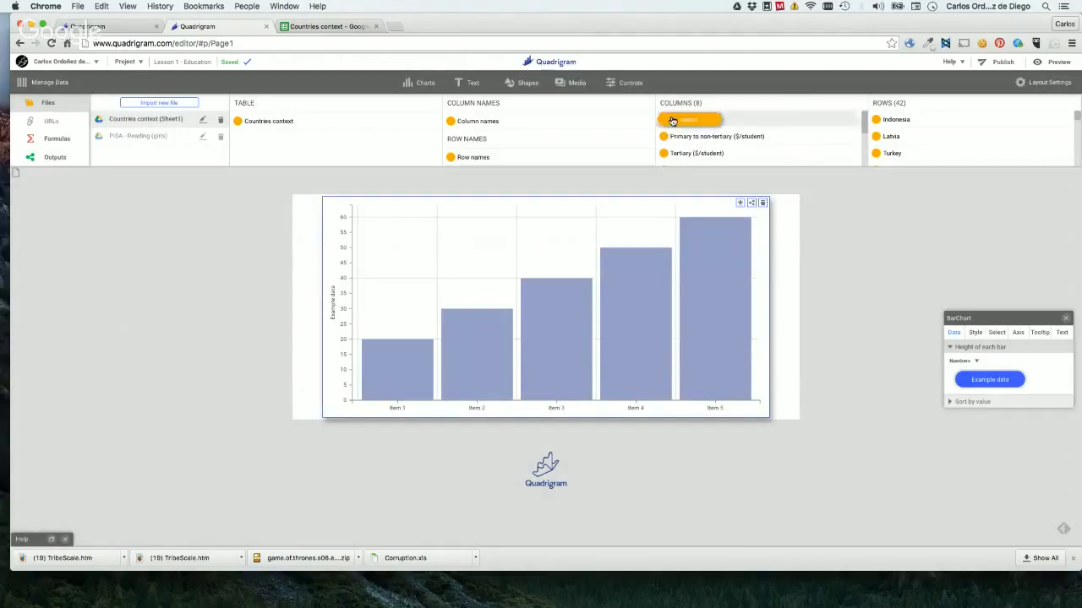
Try the region column as the height of each bar in the bar chart, and remove it again.
drag(671, 120, 981, 379)
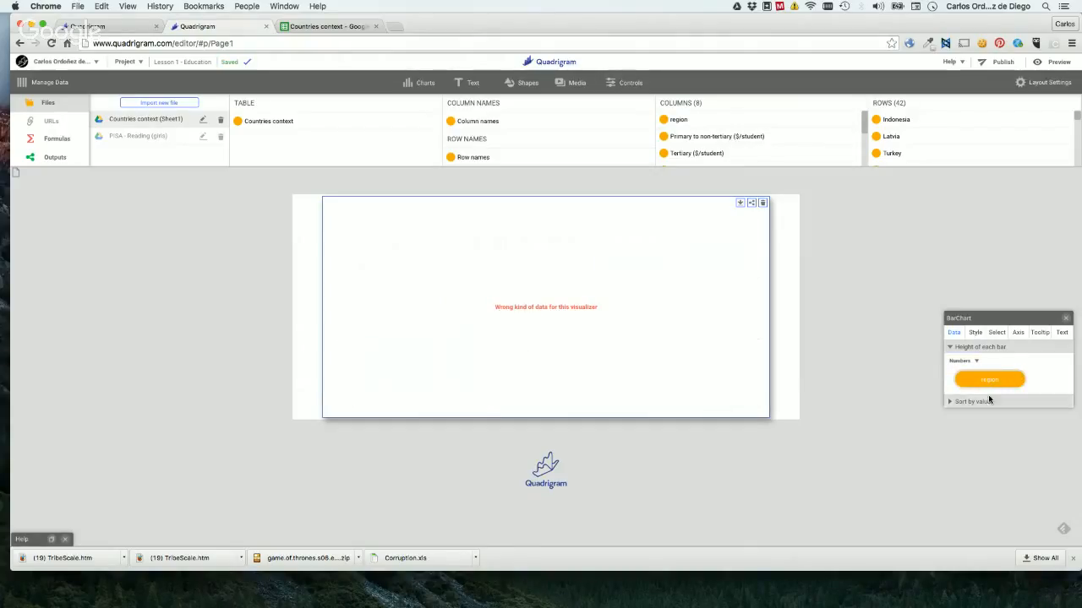
drag(981, 378, 876, 288)
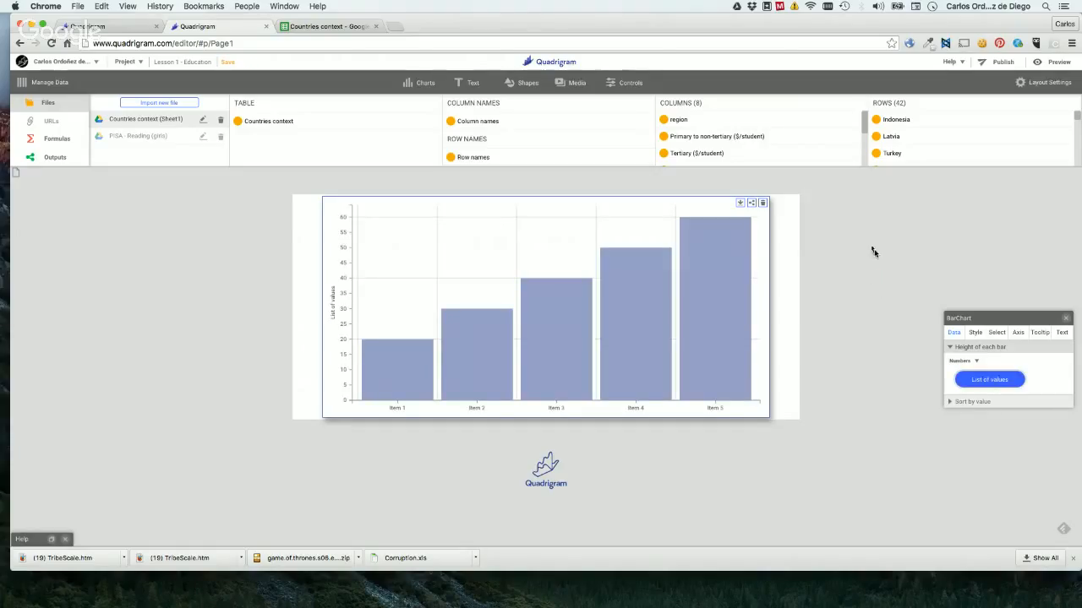
Preview the "Primary to non-tertiary ($/student)" column's values, close the preview, and plot that column as the height of each bar.
click(703, 137)
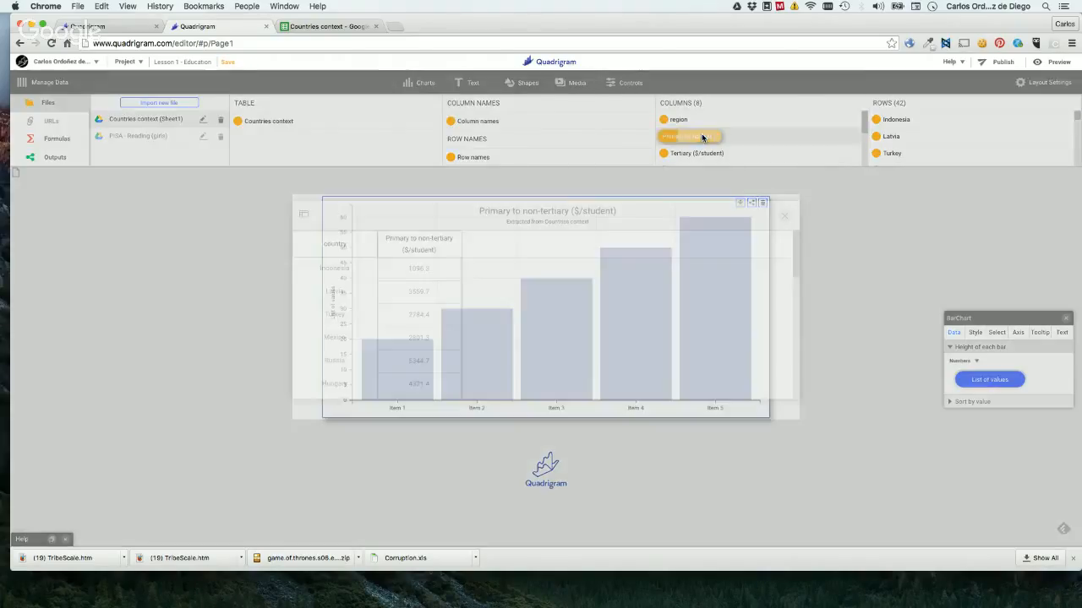
scroll(502, 289, down, 5)
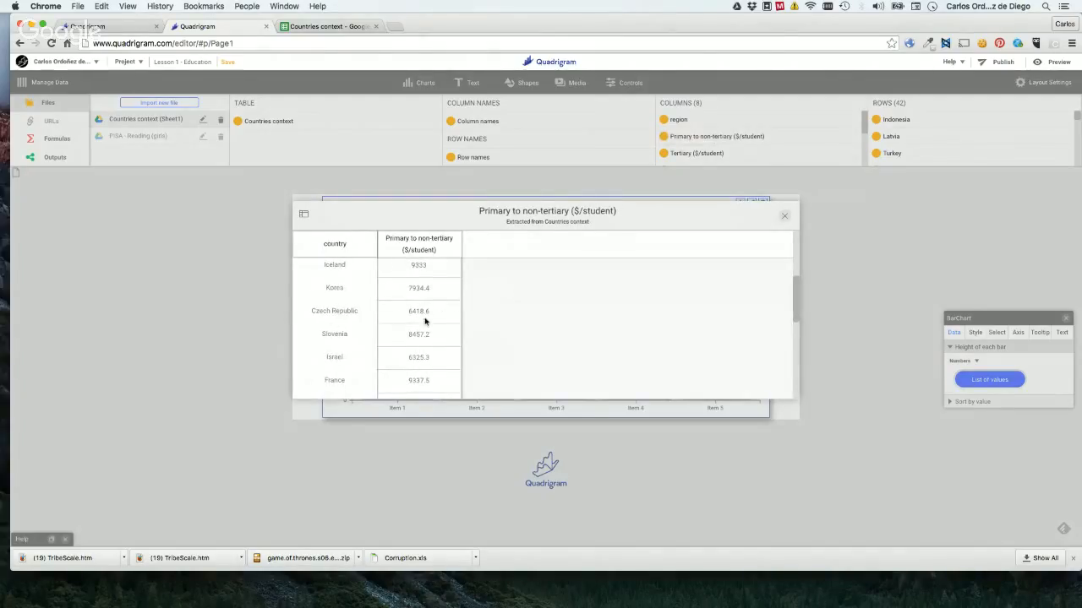
scroll(418, 292, up, 3)
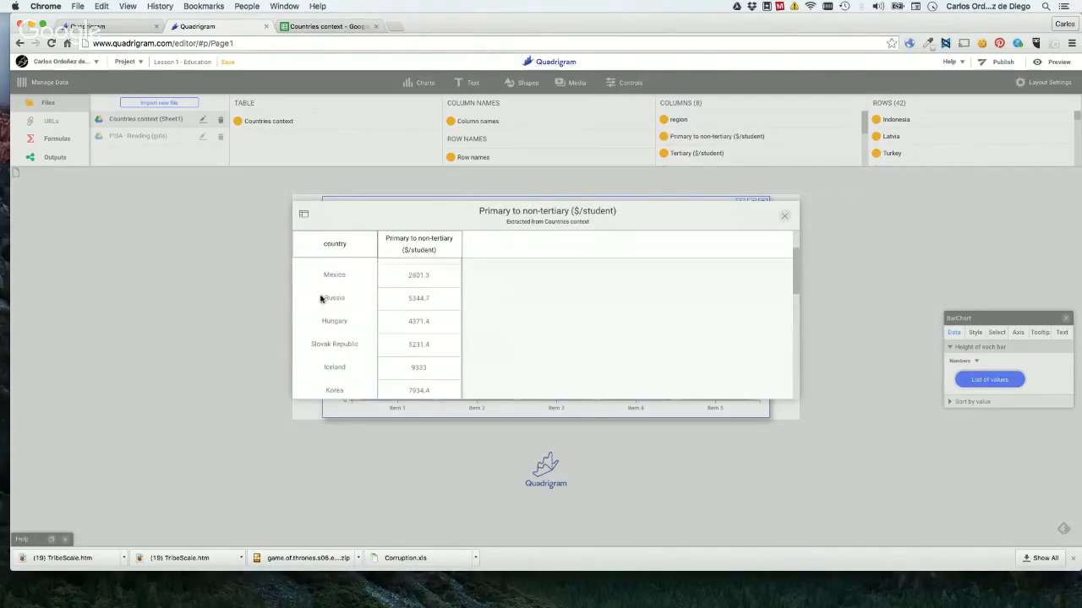
click(782, 219)
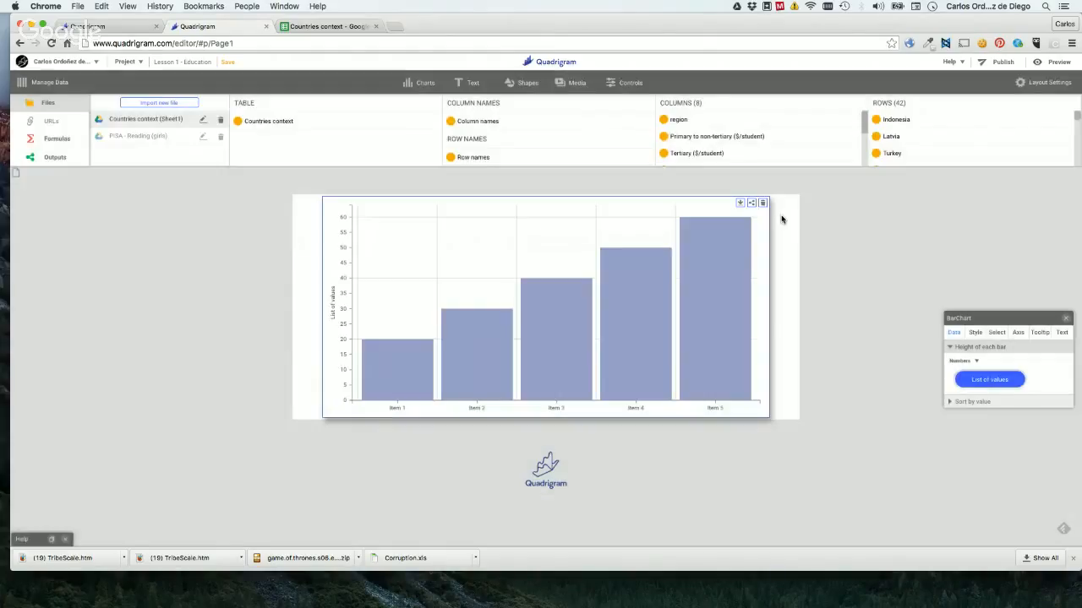
drag(689, 140, 981, 381)
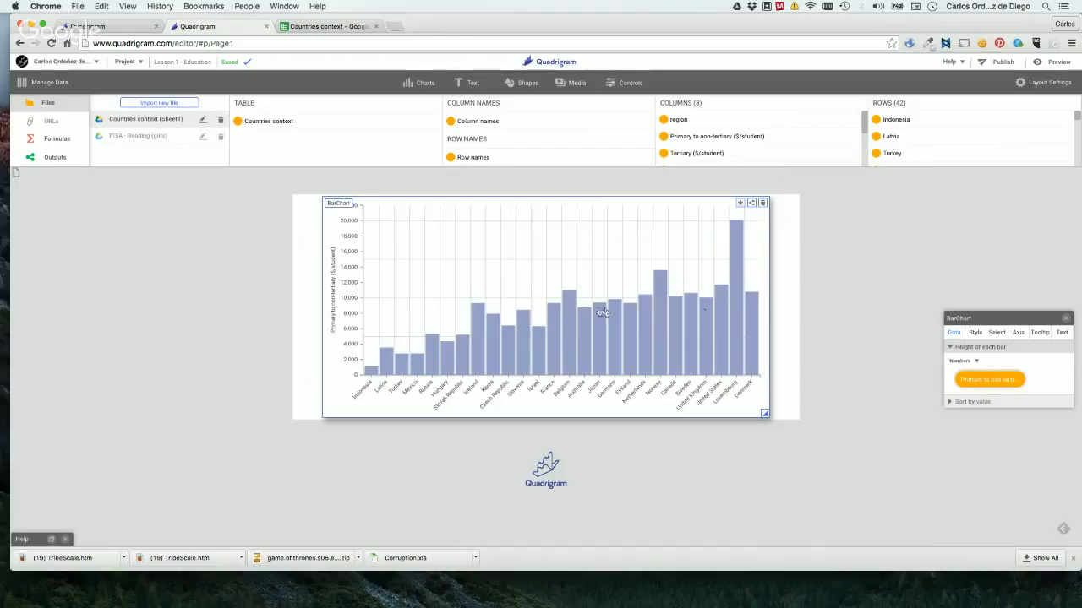
Preview the "Tertiary, women" column and try it as the height of each bar, replacing it with "Tertiary, men".
scroll(710, 152, down, 1)
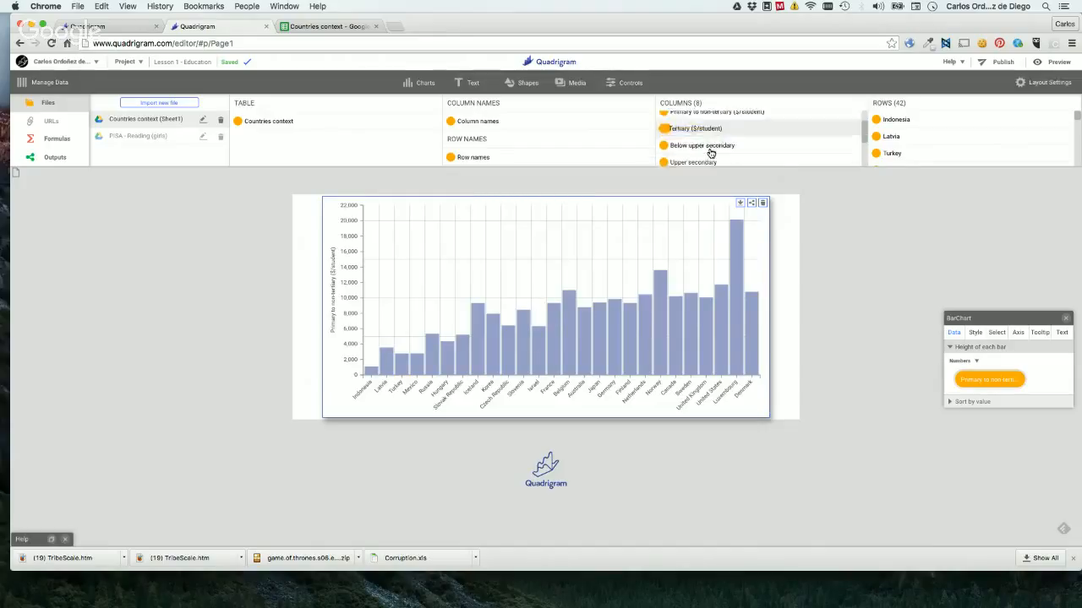
scroll(710, 152, down, 3)
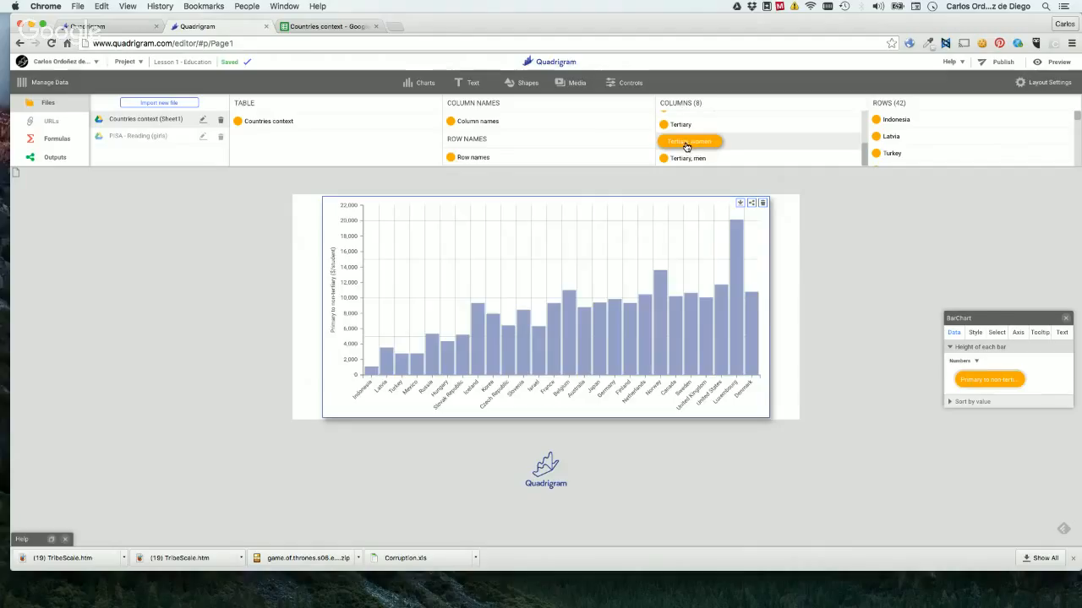
click(686, 146)
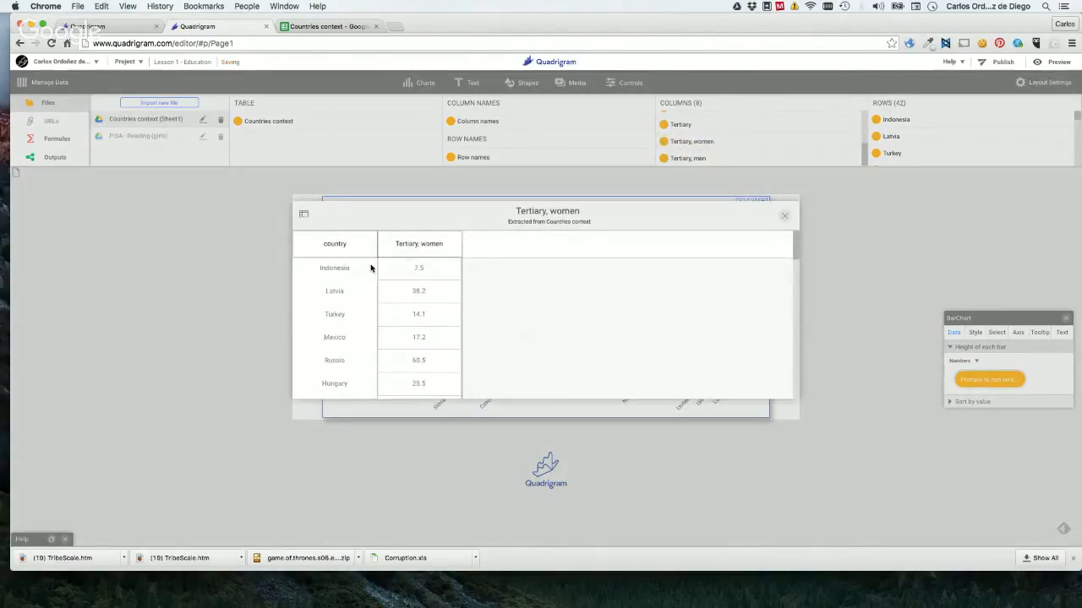
click(784, 215)
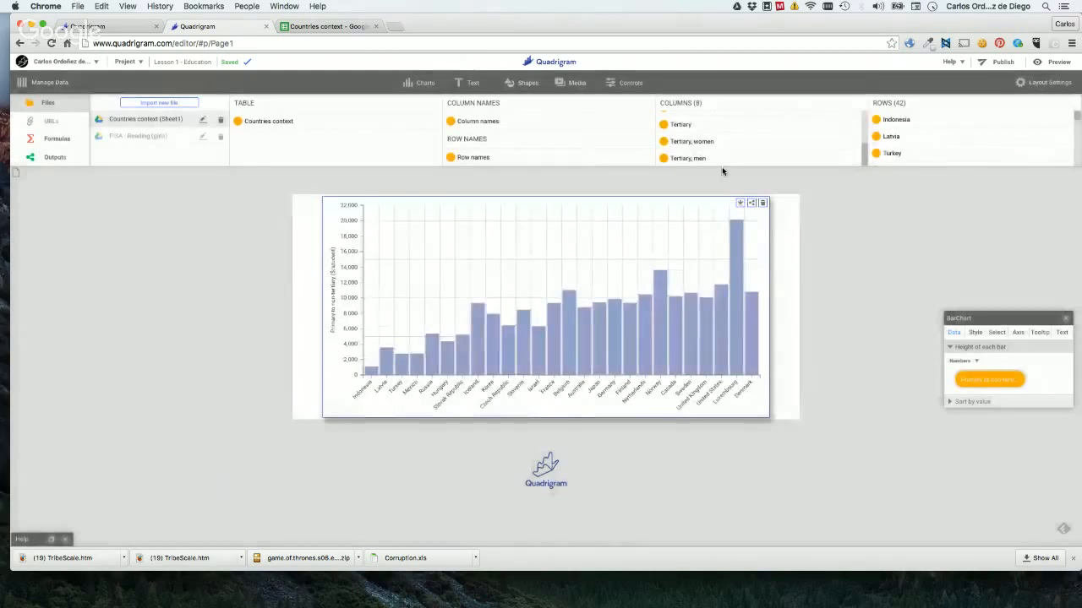
drag(687, 147, 978, 382)
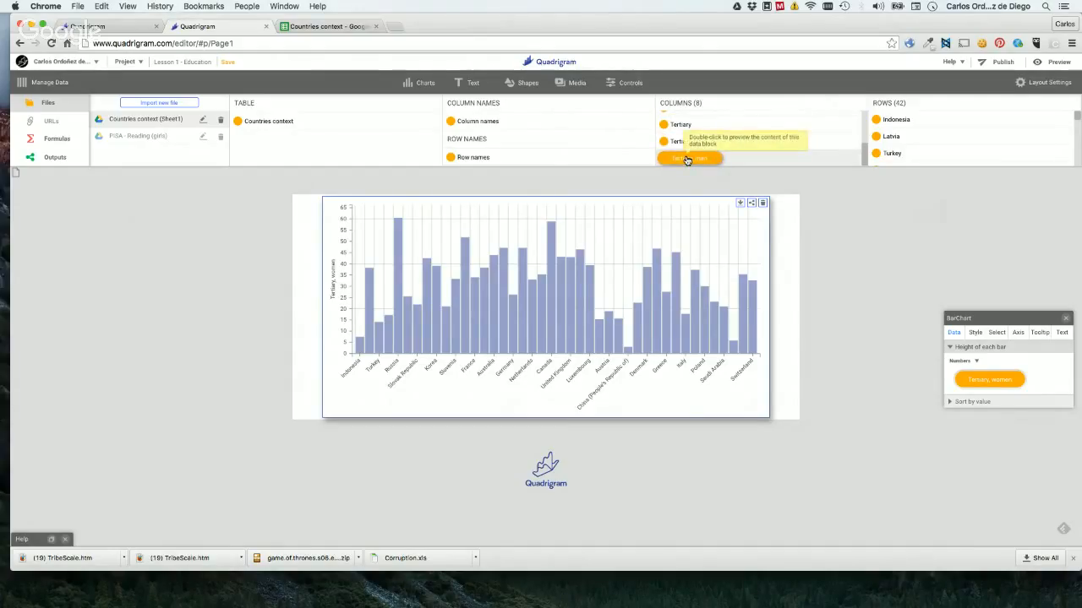
drag(687, 160, 970, 380)
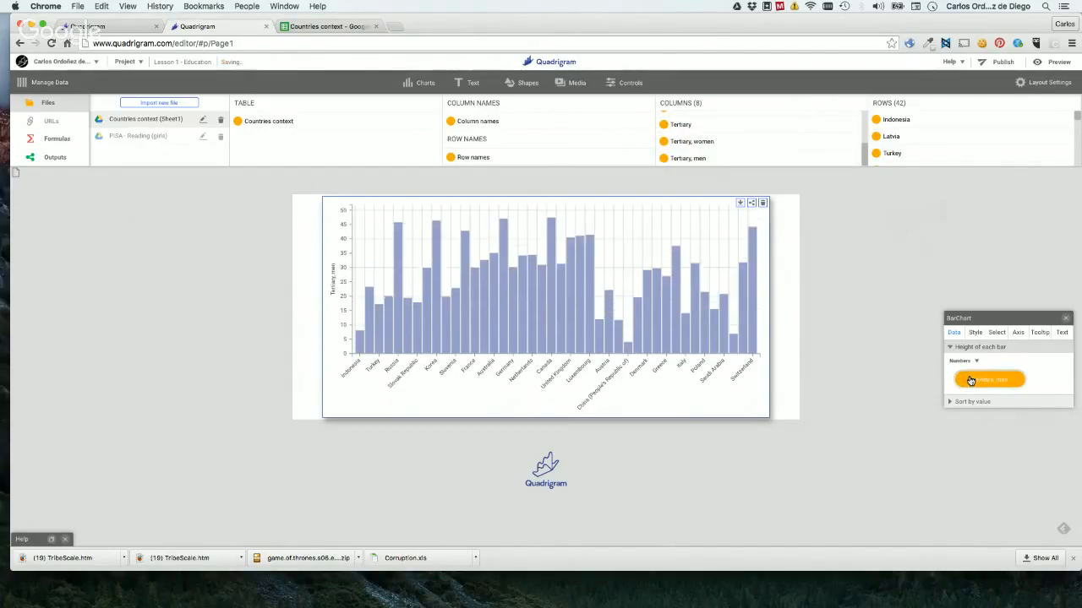
Plot the "Upper secondary" column as the height of each bar in the bar chart and deselect the chart.
scroll(725, 144, up, 3)
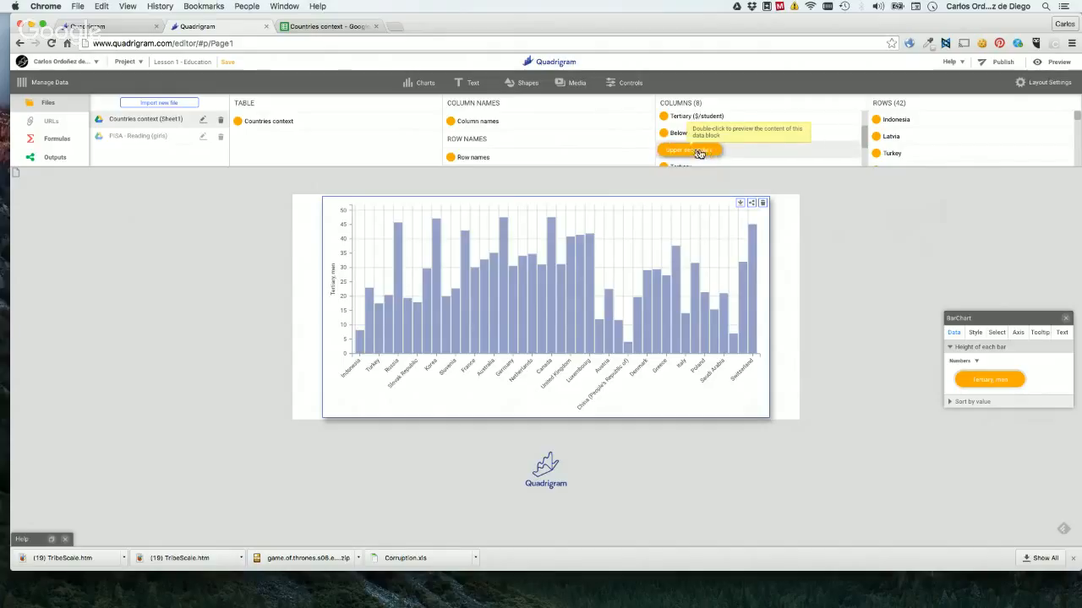
drag(670, 151, 1001, 382)
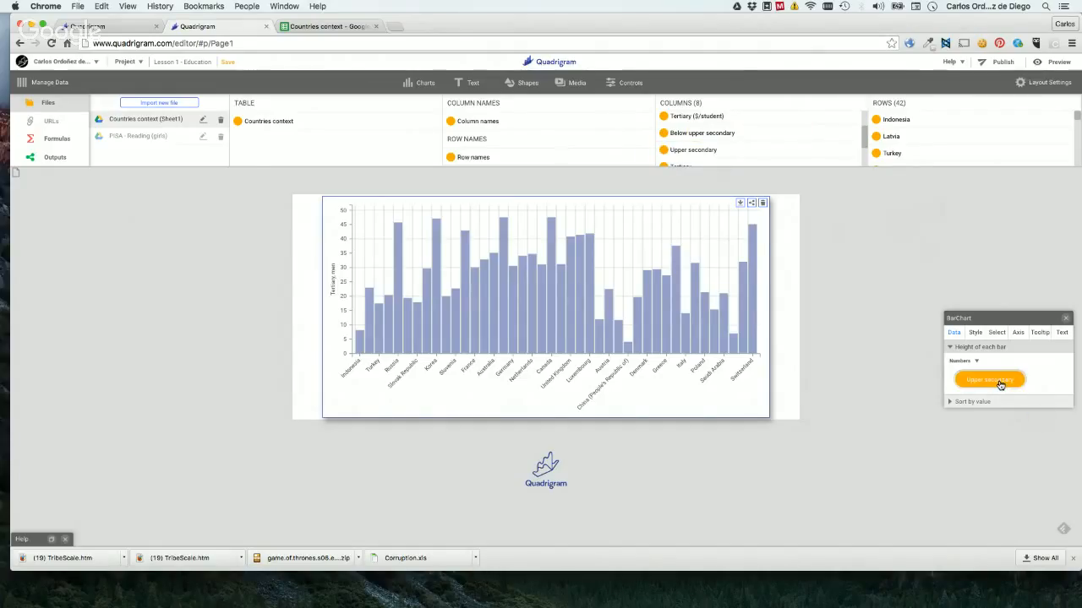
click(864, 372)
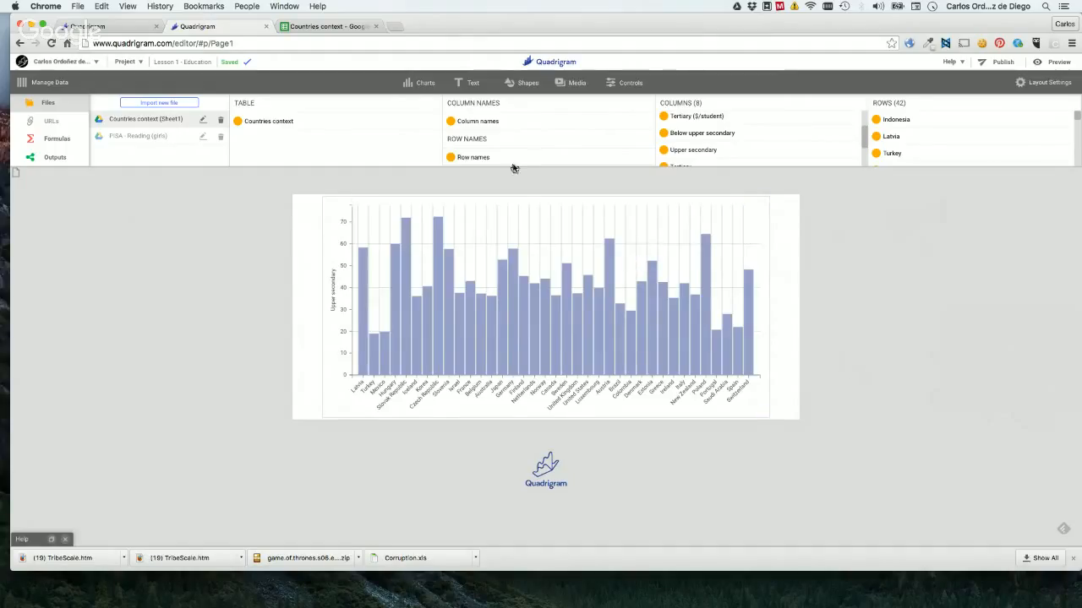
Add a Line Chart directly beneath the bar chart, align it with the bar chart's left edge, and enlarge it to the same width.
click(422, 85)
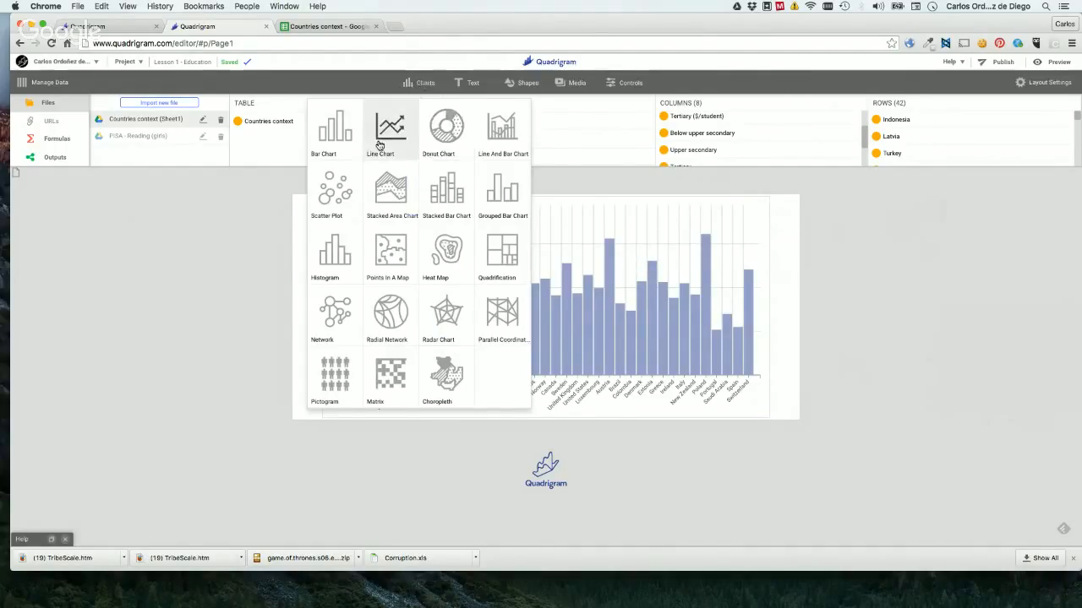
drag(377, 142, 394, 402)
scroll(216, 279, down, 3)
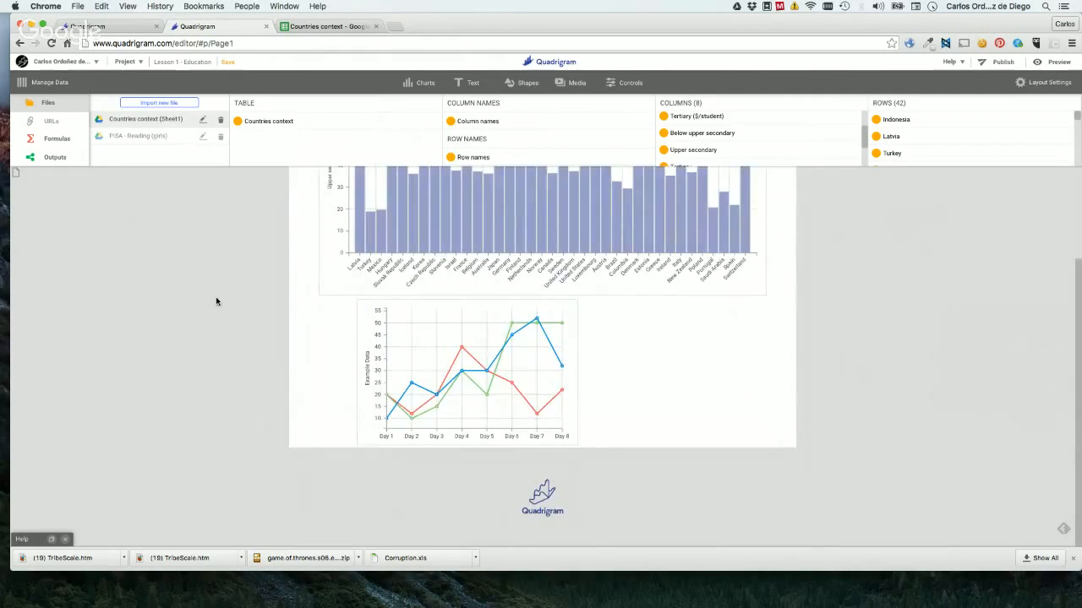
drag(476, 366, 531, 561)
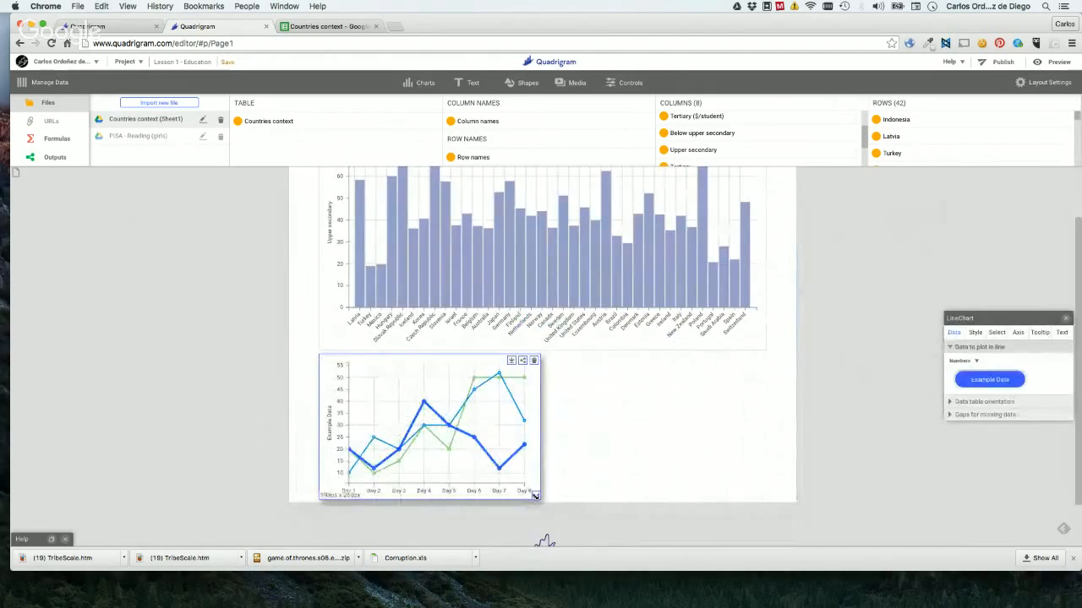
drag(536, 495, 753, 514)
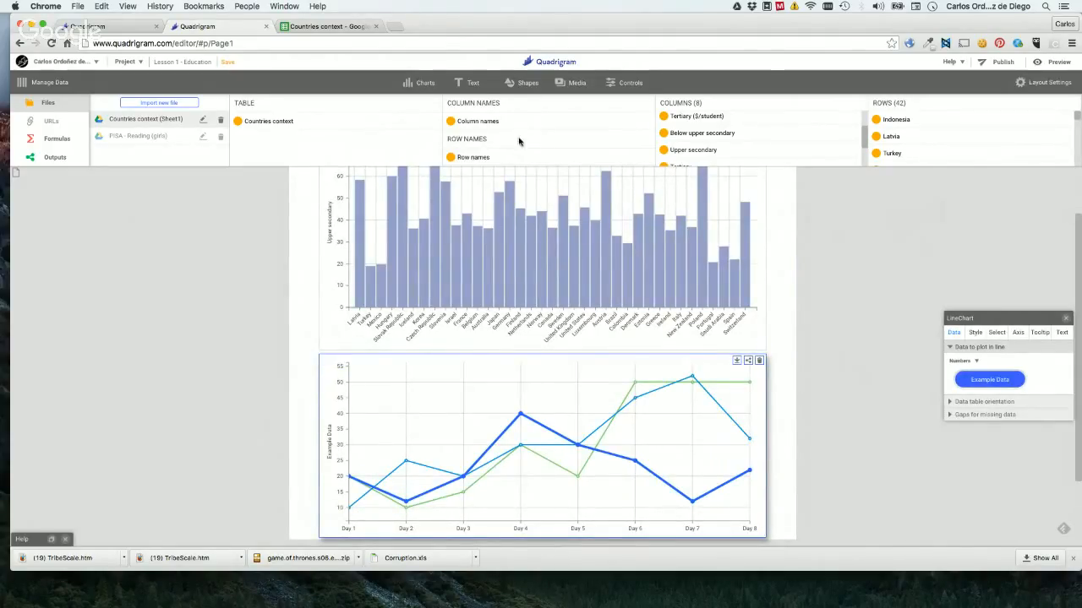
Show the data blocks of the "PISA - Reading (girls)" file and move the line chart's settings closer to the chart.
click(145, 134)
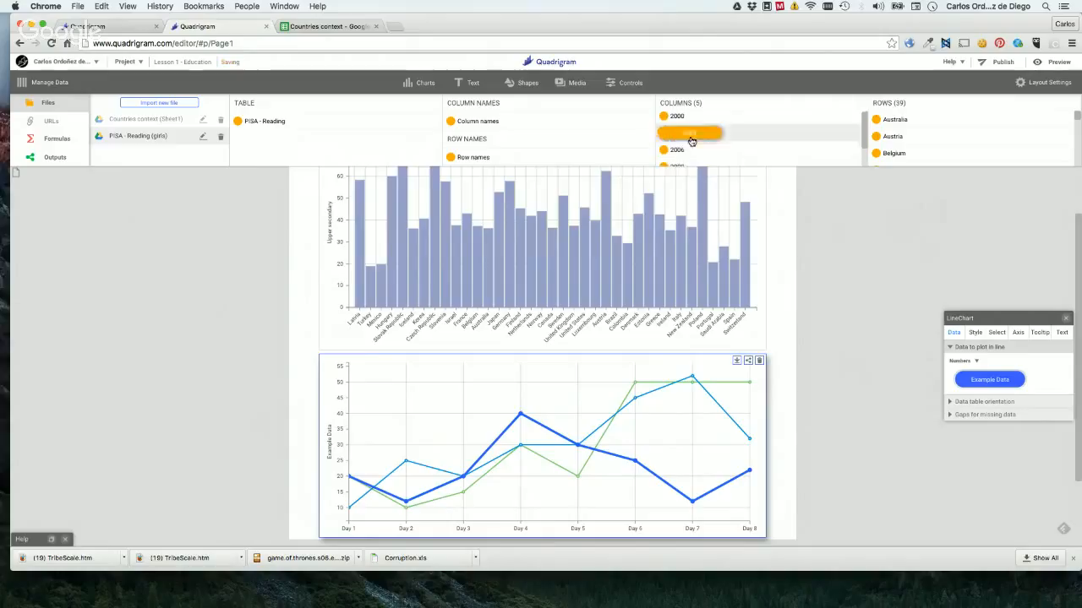
scroll(686, 132, down, 2)
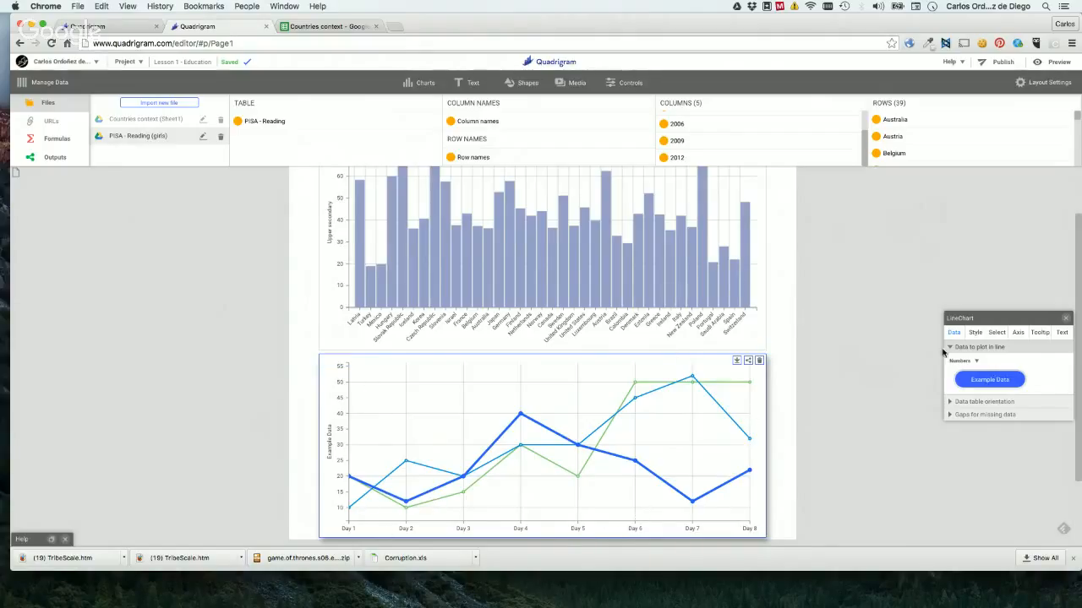
drag(1006, 313, 920, 274)
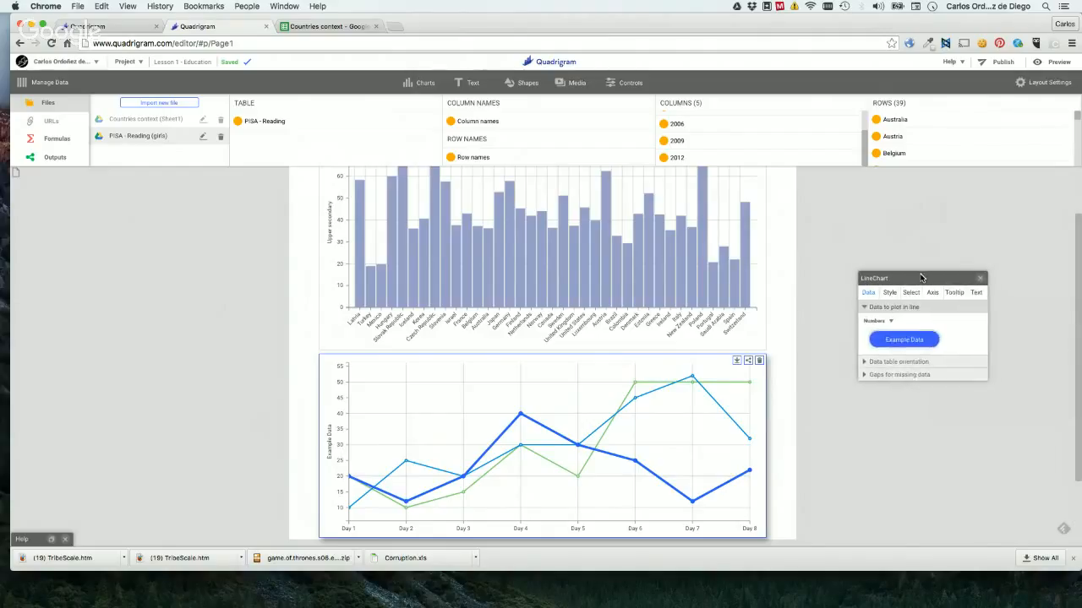
Try single country rows as the line chart's data to plot: Denmark, Germany, and Indonesia in turn.
scroll(924, 140, down, 3)
scroll(923, 139, down, 1)
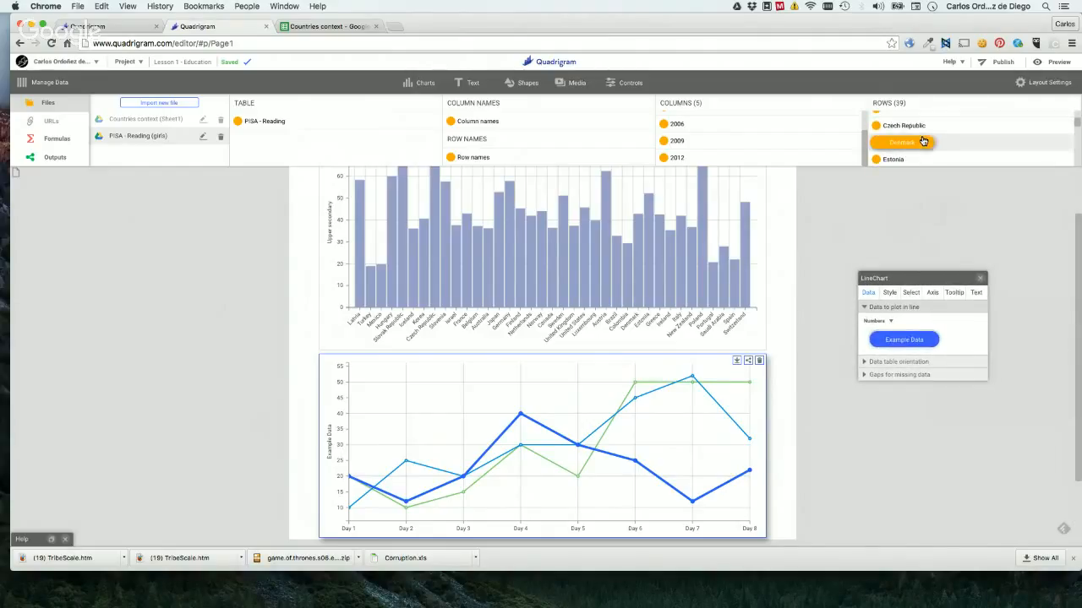
click(905, 143)
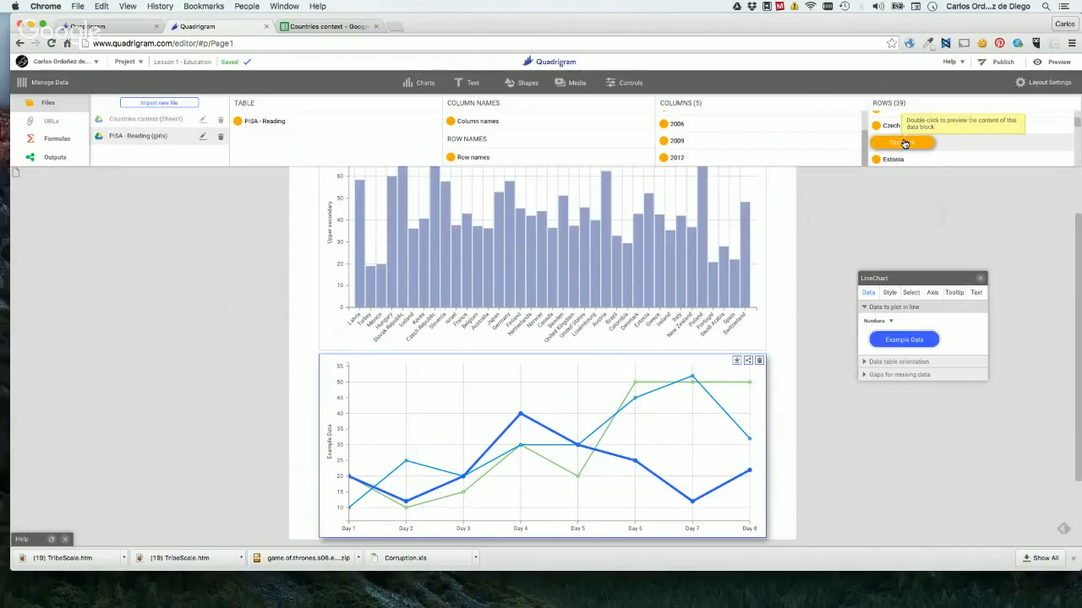
drag(905, 143, 896, 342)
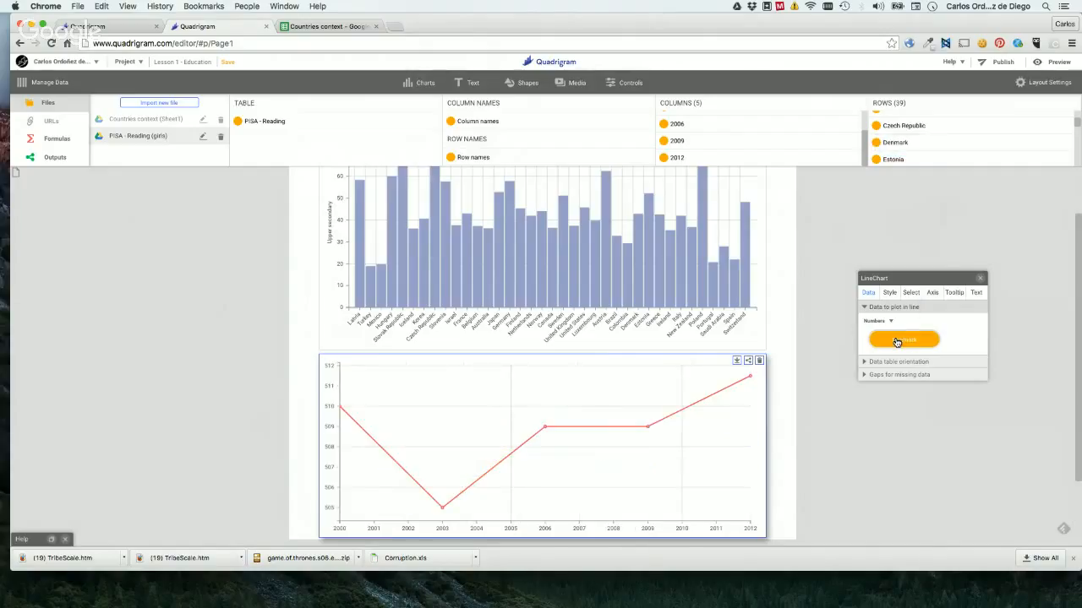
scroll(918, 147, down, 3)
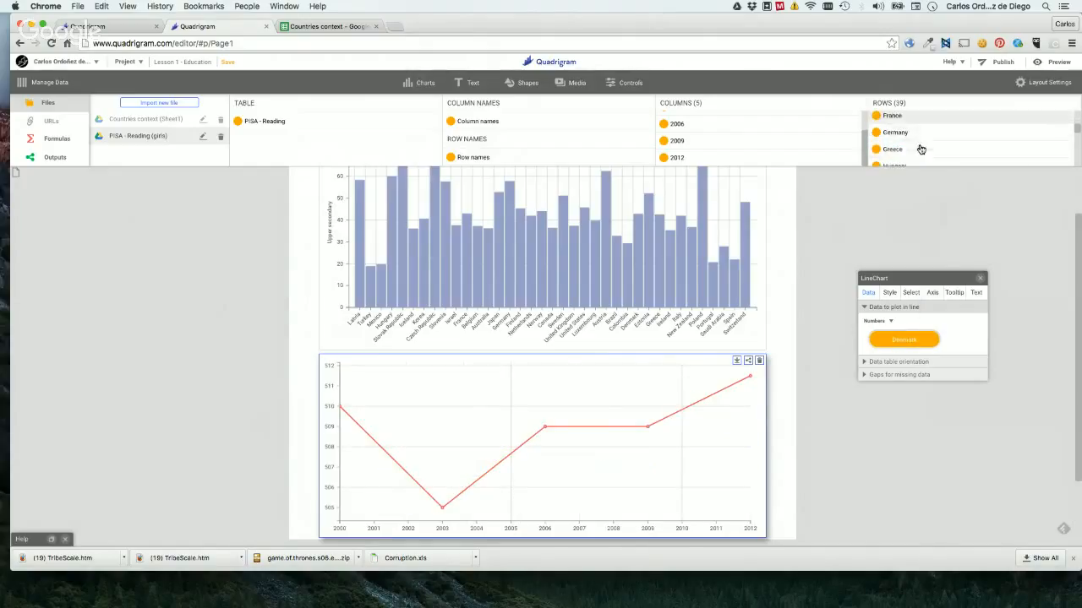
drag(899, 135, 901, 341)
scroll(913, 143, down, 3)
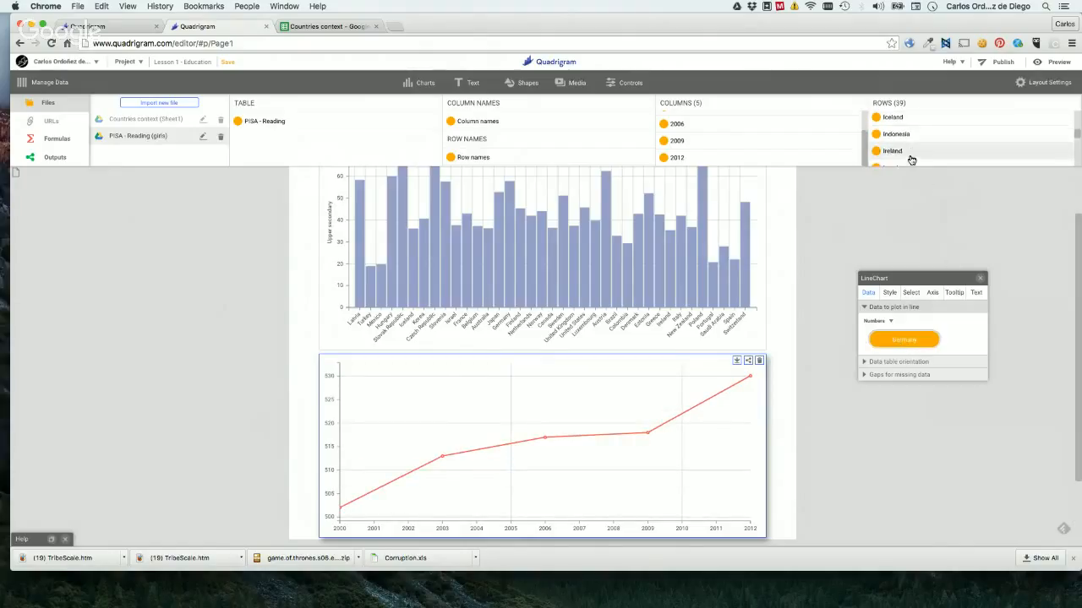
drag(897, 136, 896, 341)
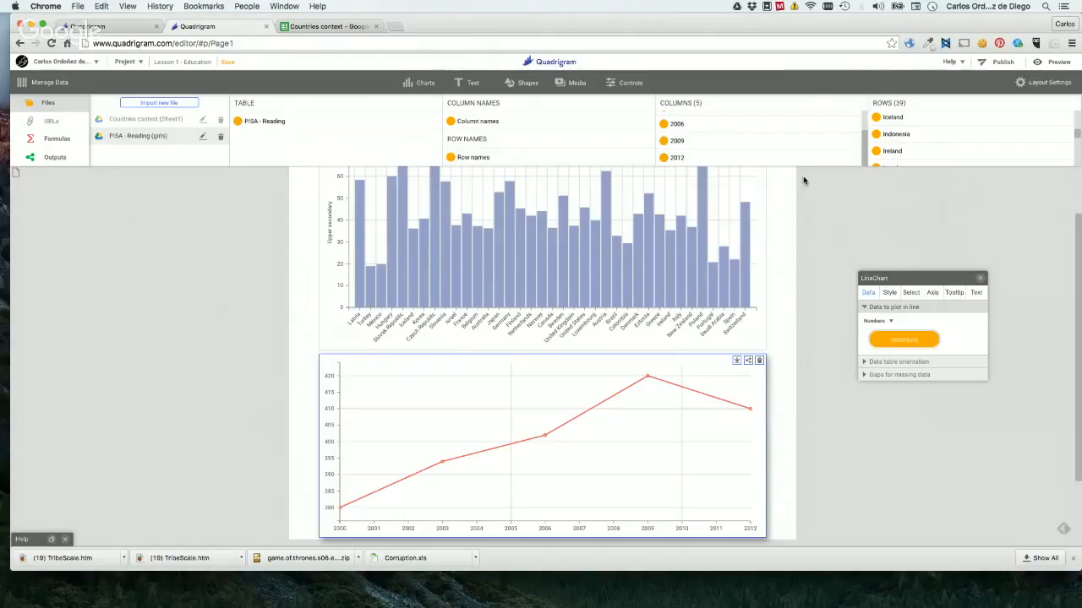
Plot the whole "PISA - Reading" table in the line chart with the data table orientation set to Rows, and deselect the chart.
drag(813, 161, 781, 192)
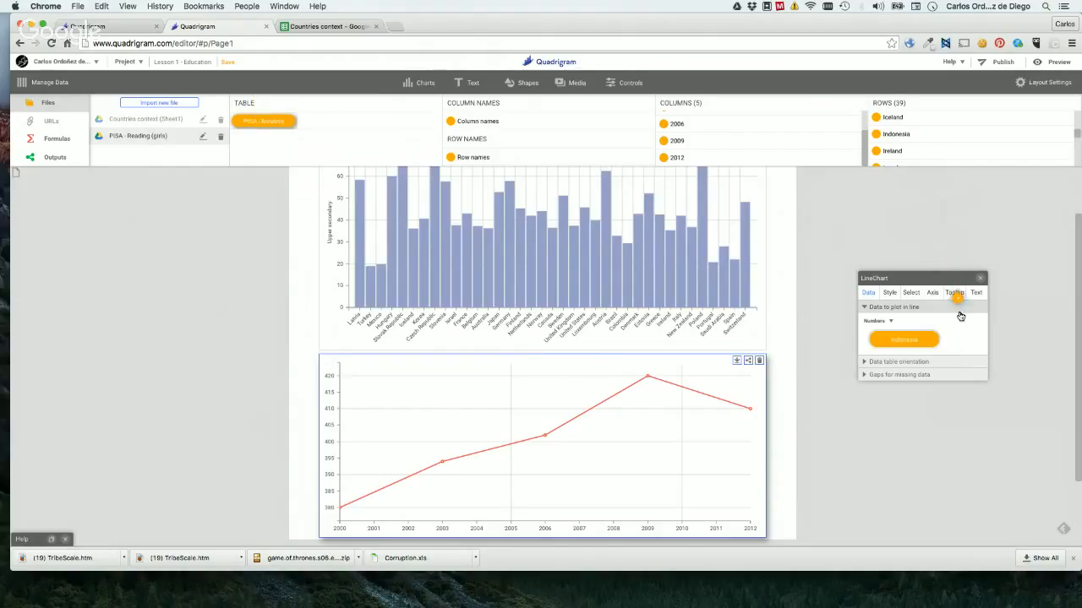
drag(898, 347, 895, 346)
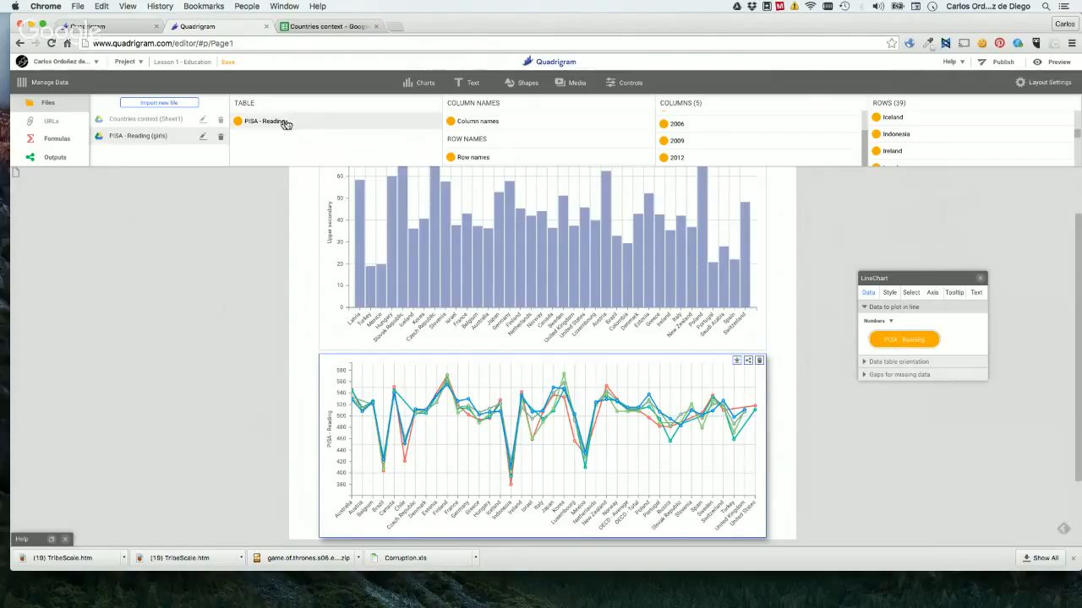
click(915, 364)
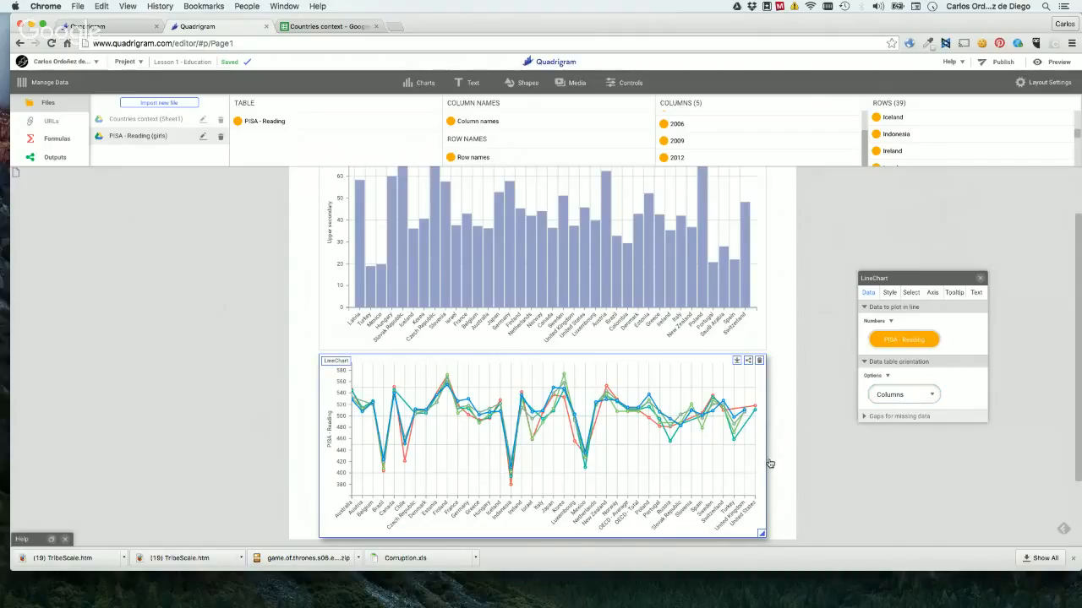
click(912, 395)
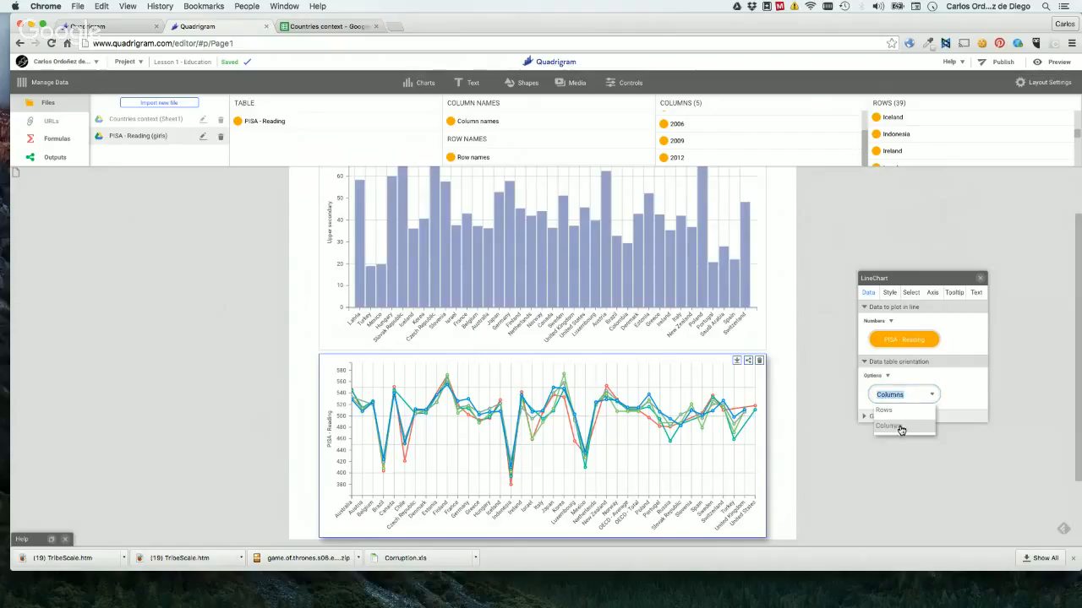
click(900, 429)
click(898, 394)
click(886, 412)
click(857, 496)
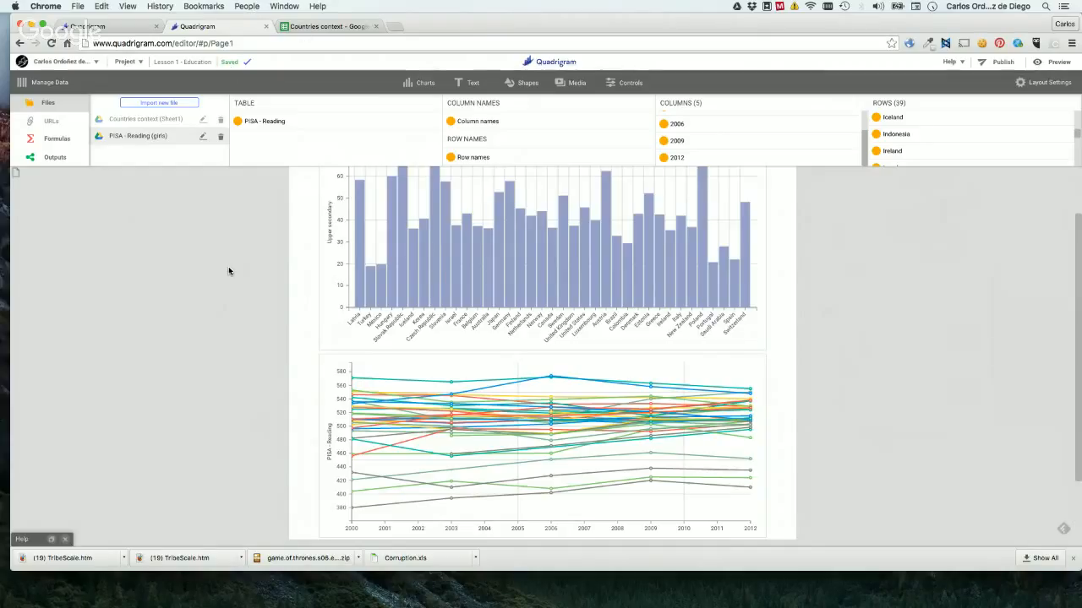
Edit the "PISA - Reading" file to use its "difference" sheet instead of "girls", and confirm.
click(202, 138)
click(202, 138)
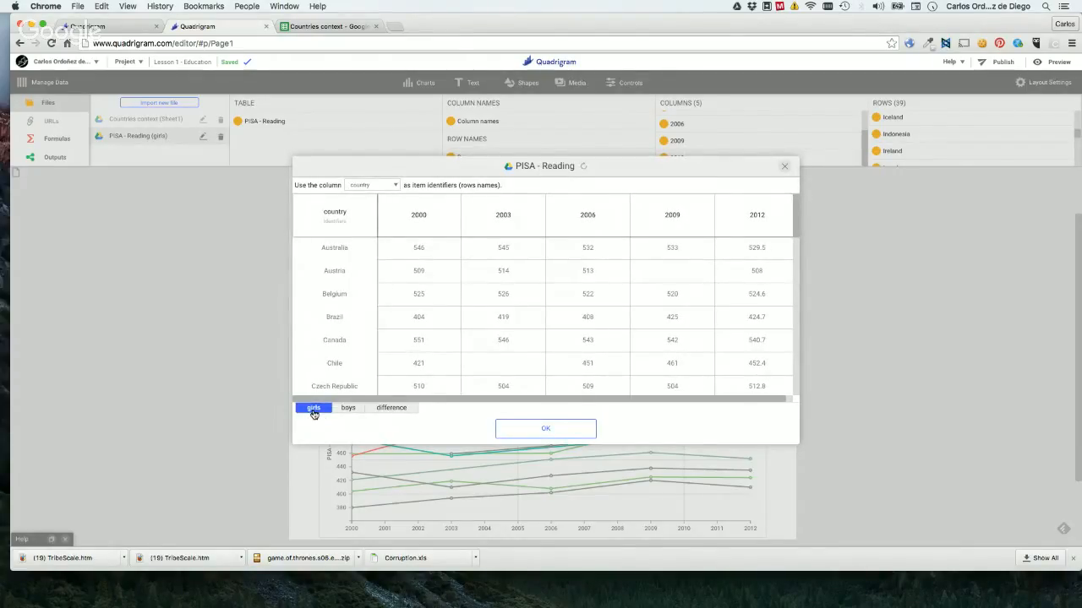
click(382, 411)
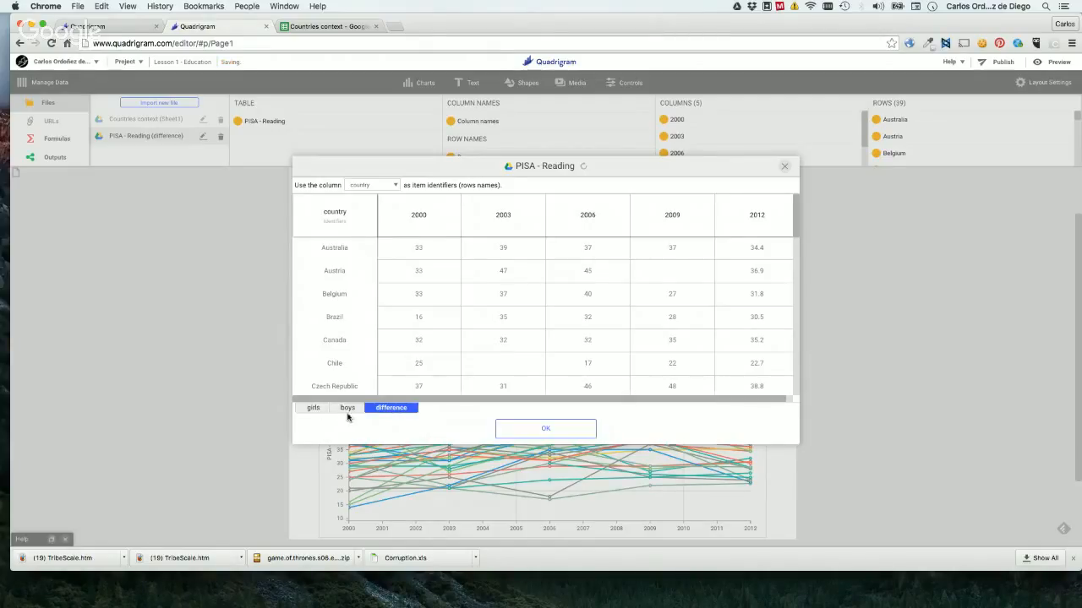
click(574, 437)
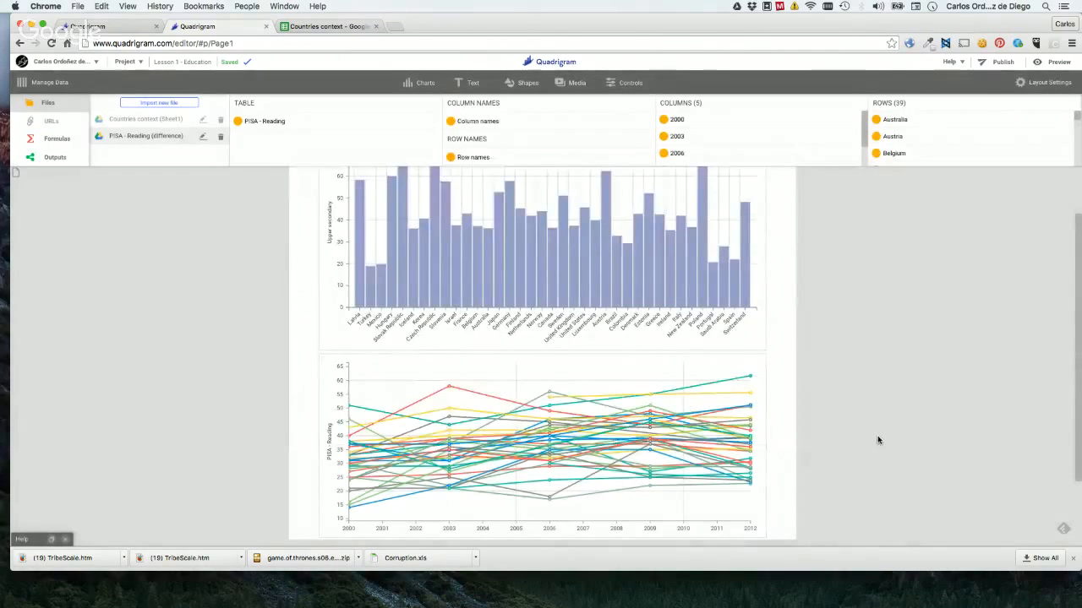
Add a Title 84pt text element at the start of the page, above the bar chart.
scroll(877, 439, down, 2)
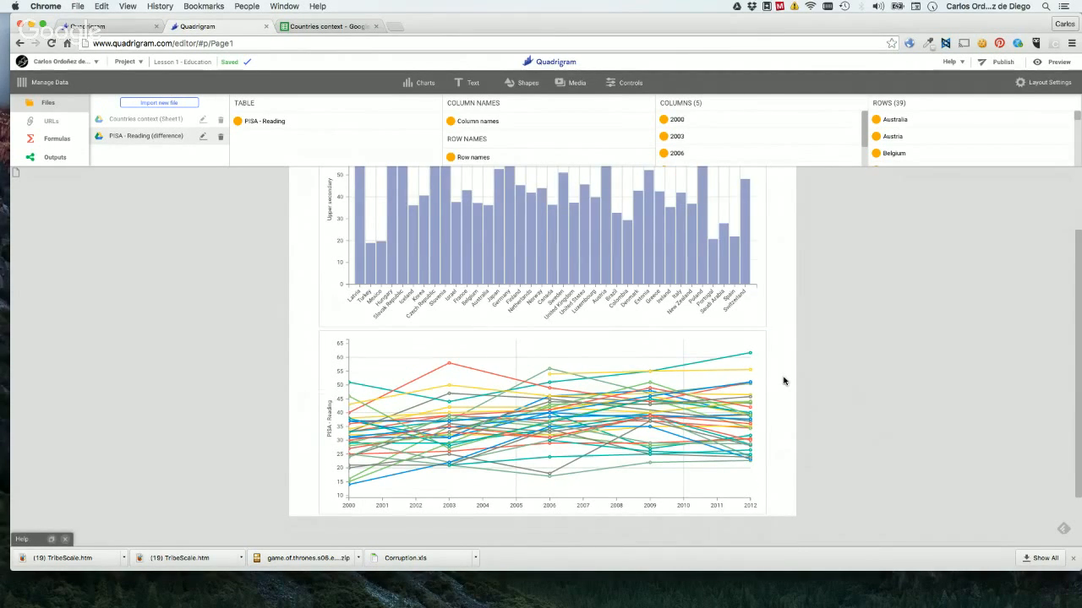
scroll(783, 382, up, 2)
click(465, 83)
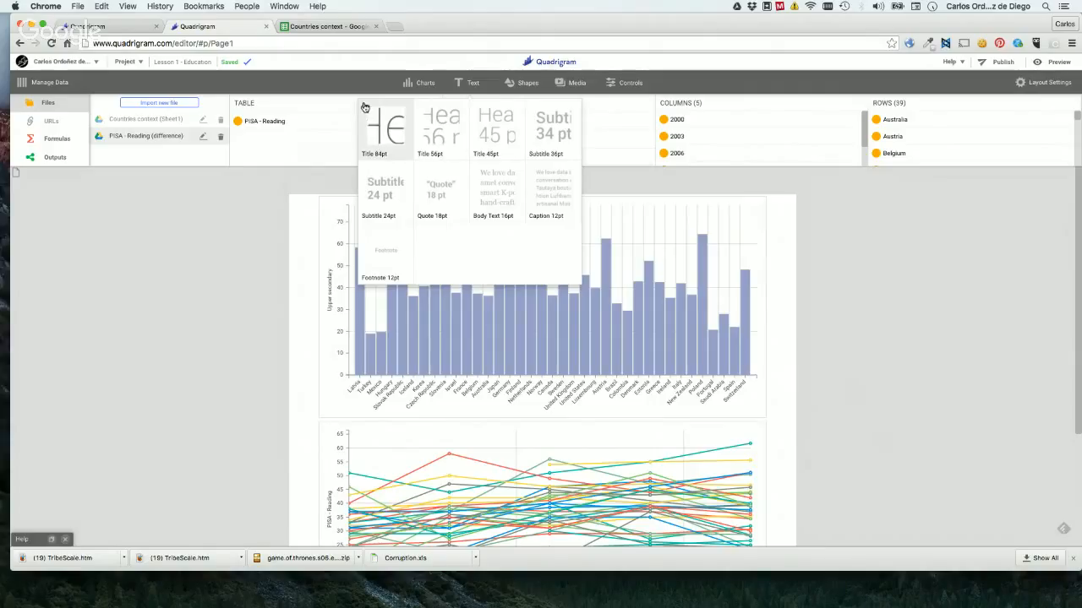
mouse_move(479, 82)
drag(374, 140, 403, 209)
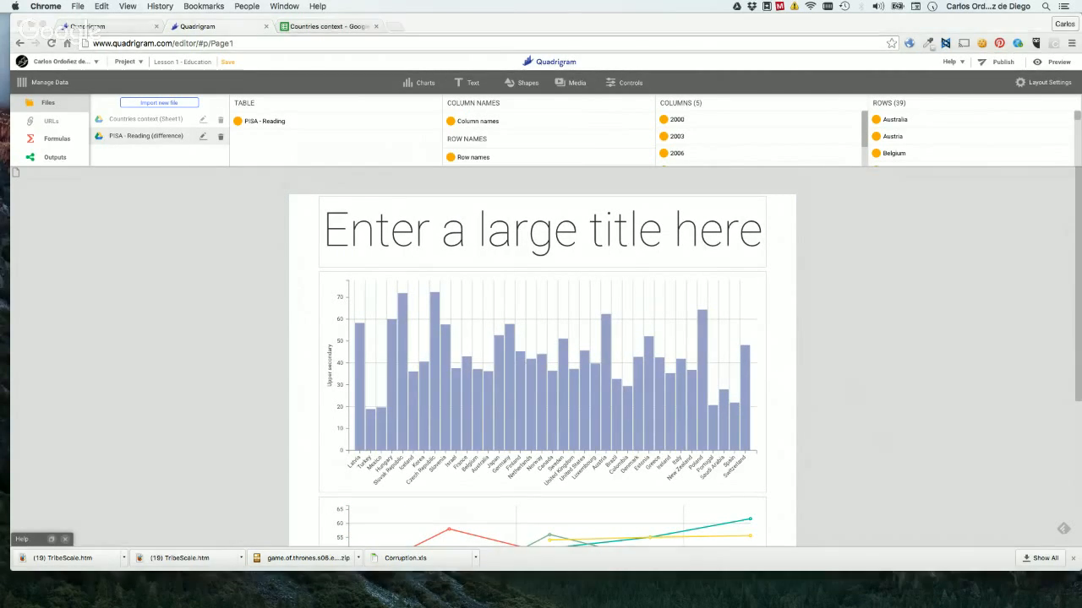
Switch to the Word document "english vs.docx" and move its window so more of its page shows over the project.
drag(480, 607, 1078, 268)
click(204, 291)
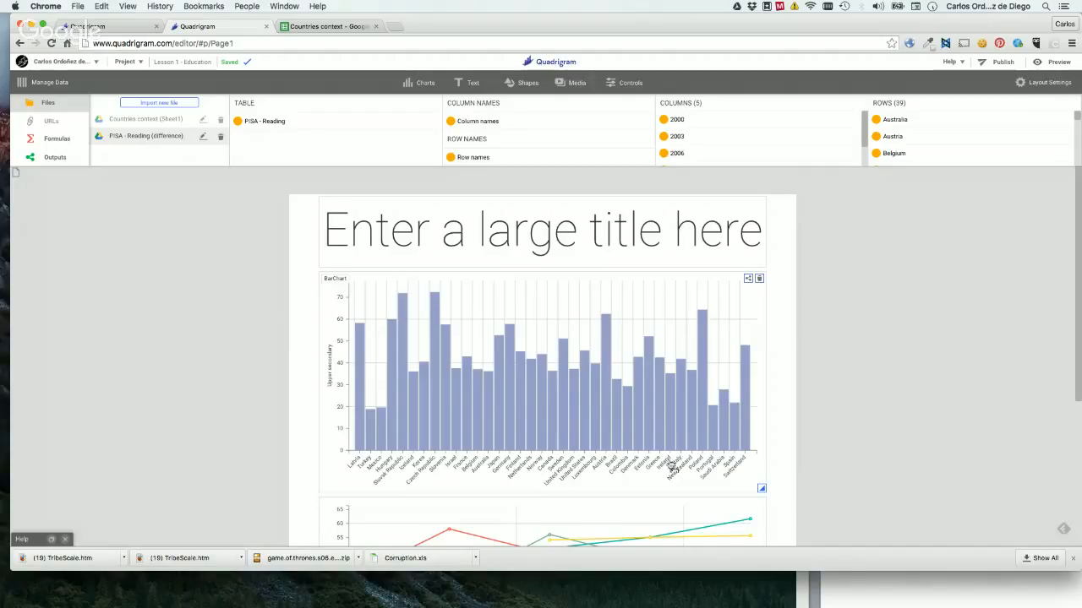
click(862, 587)
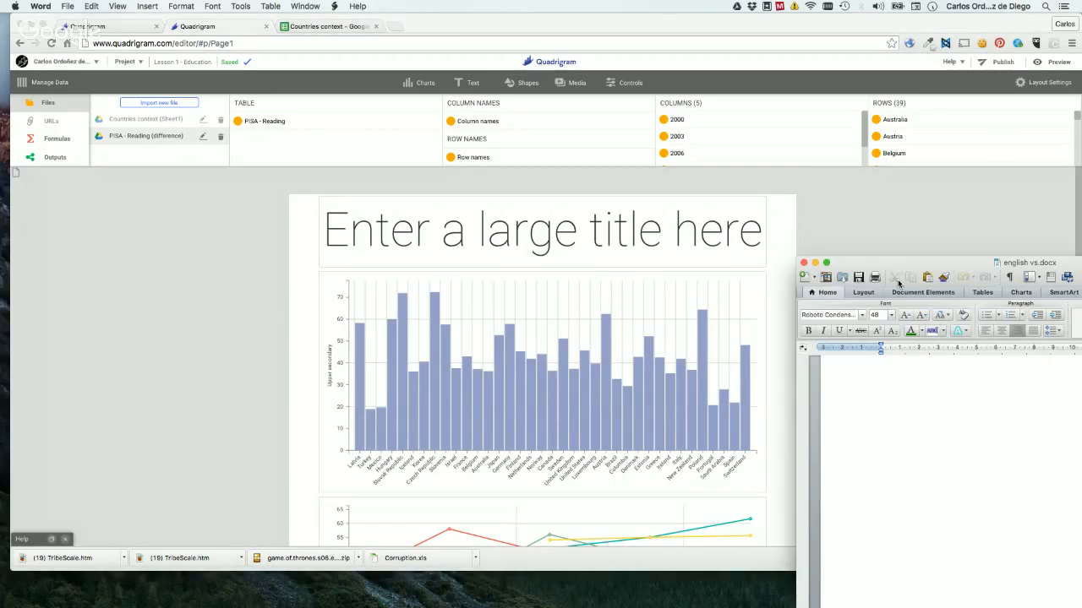
drag(892, 267, 723, 246)
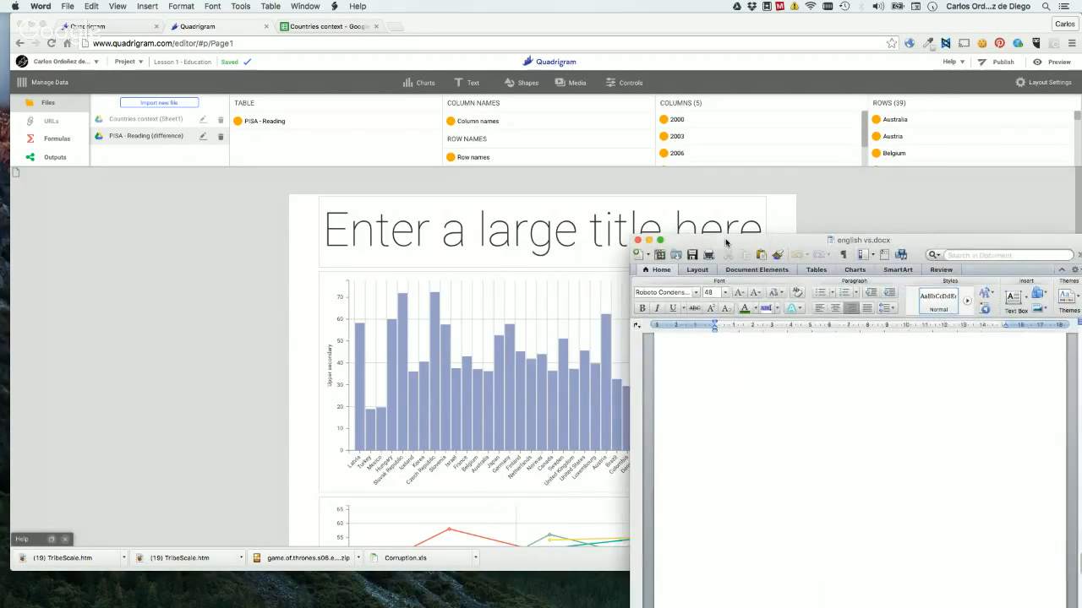
Find the "Education performance by country" heading under "Textos" in the Word document and select it.
scroll(861, 438, down, 5)
scroll(860, 437, down, 8)
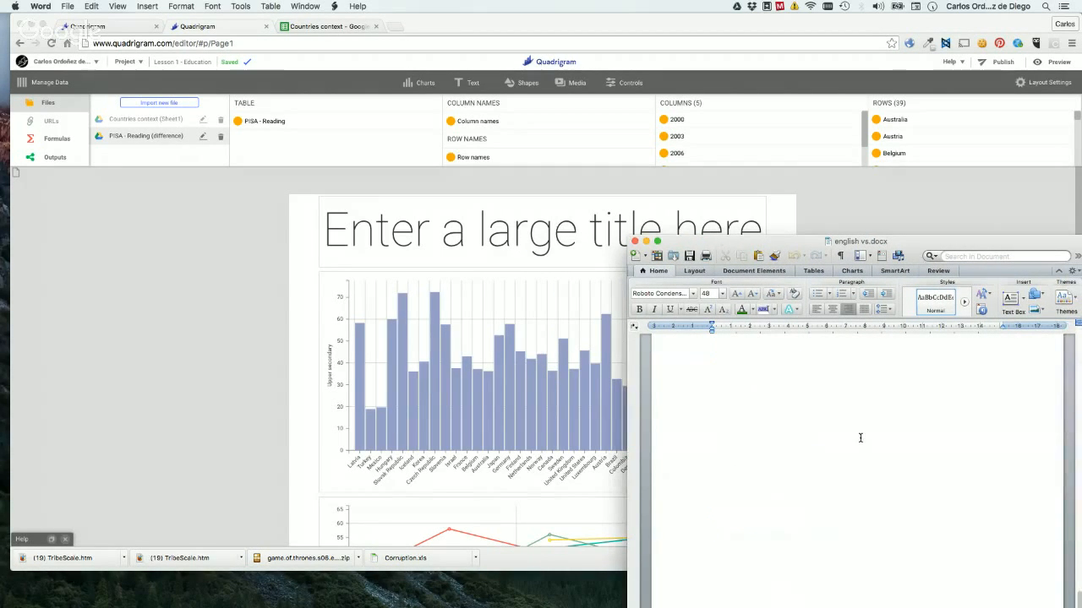
scroll(860, 437, down, 15)
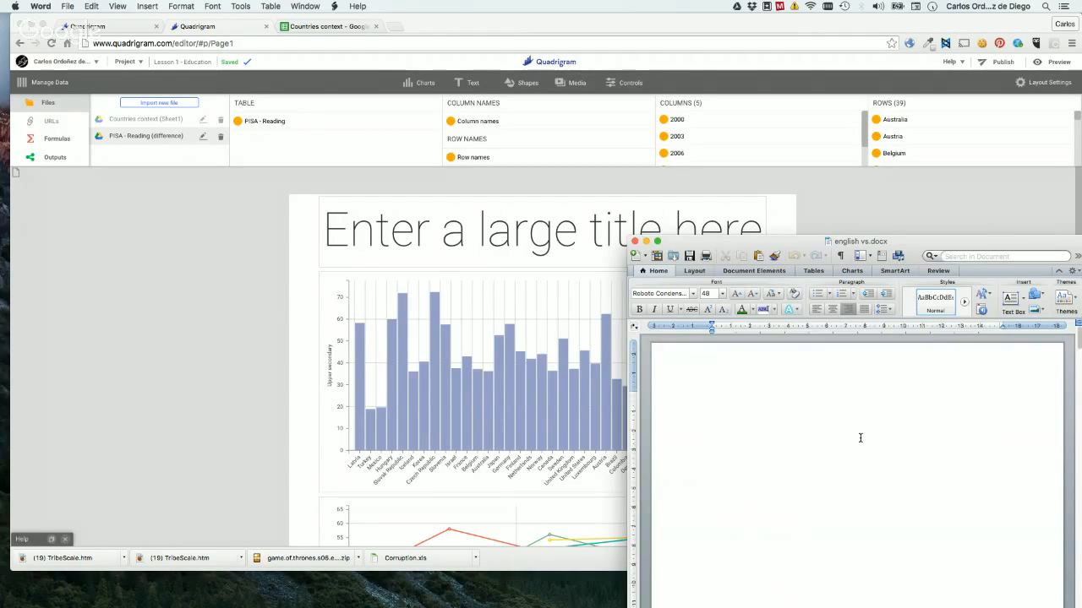
scroll(860, 438, down, 15)
scroll(860, 438, up, 8)
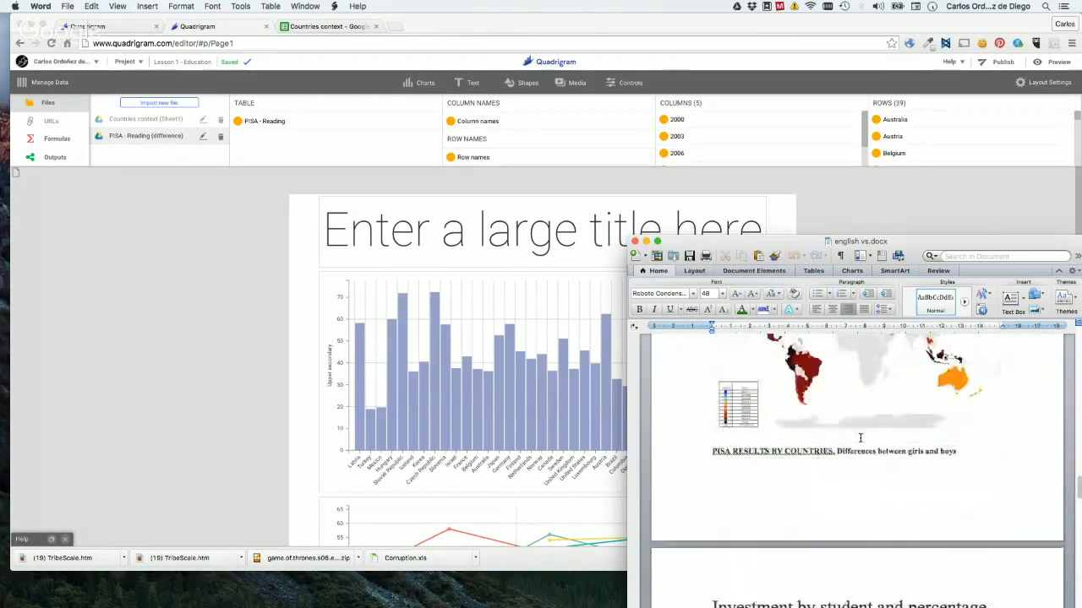
scroll(861, 438, up, 3)
click(861, 437)
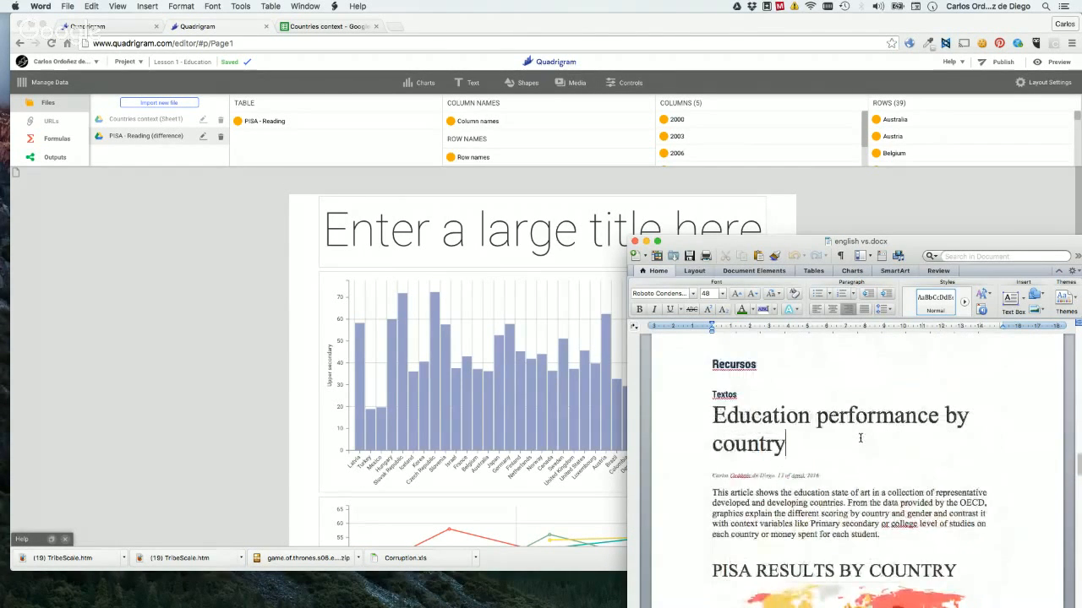
scroll(860, 438, up, 2)
drag(794, 484, 711, 461)
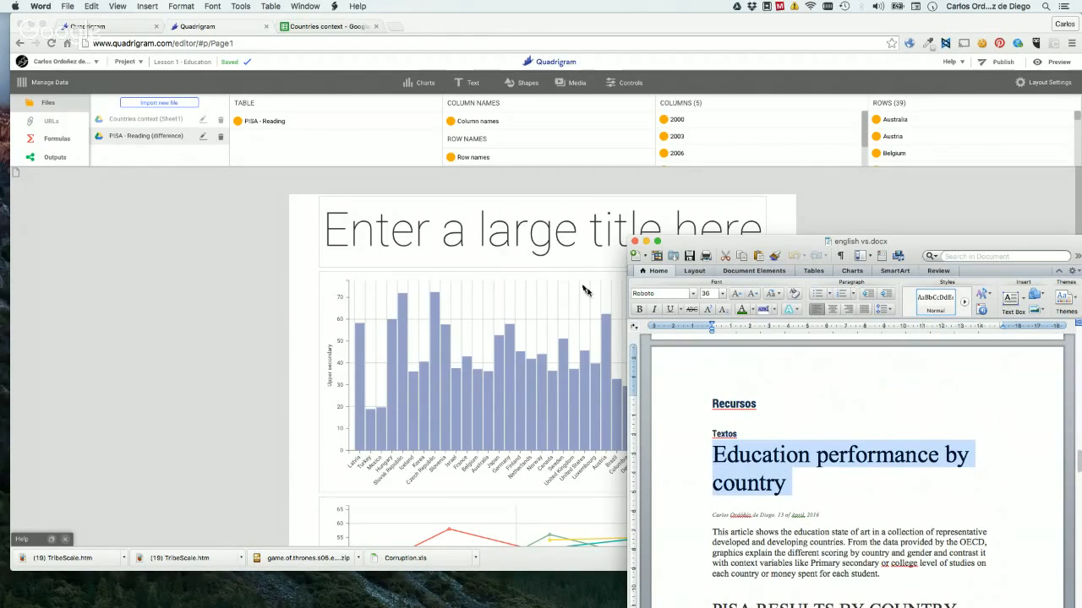
Return to Quadrigram and try replacing the placeholder title with the clipboard text.
click(500, 245)
click(523, 236)
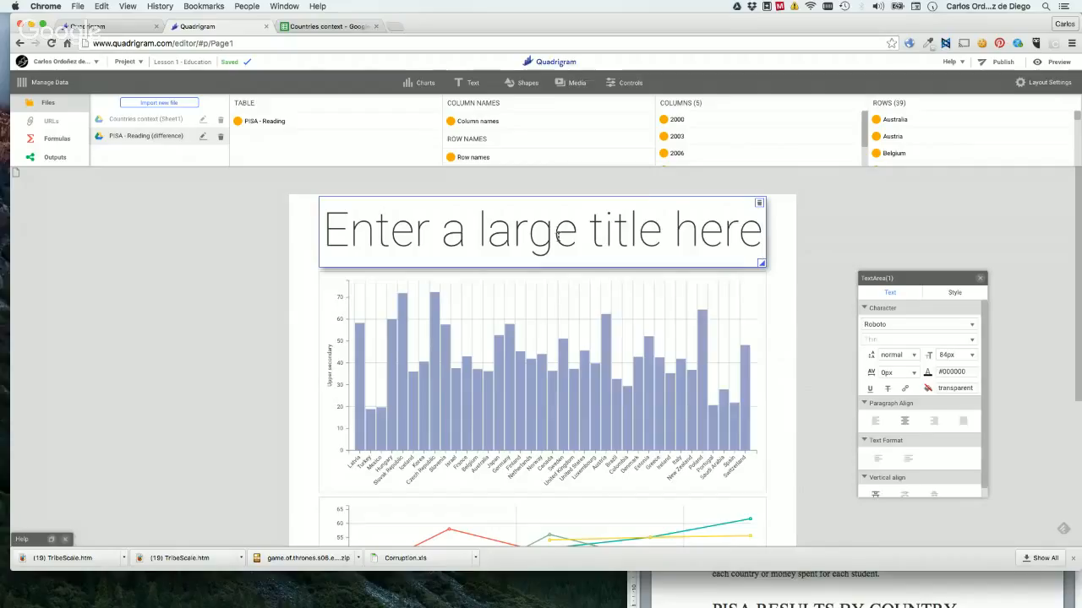
key(super+a)
text(http://www.quadrigram.com/blog/create-data-stories-quadrigram-hangout-1st-session/)
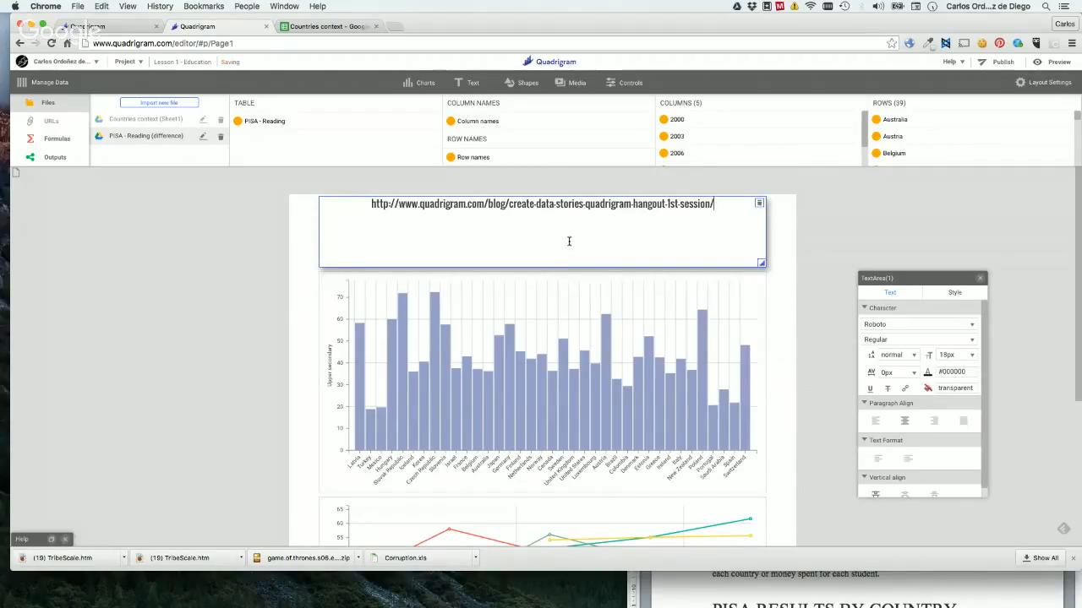
Clear the title element above the bar chart and enter "Education performance for each country" as its text.
key(super+a)
key(BackSpace)
text(Edu)
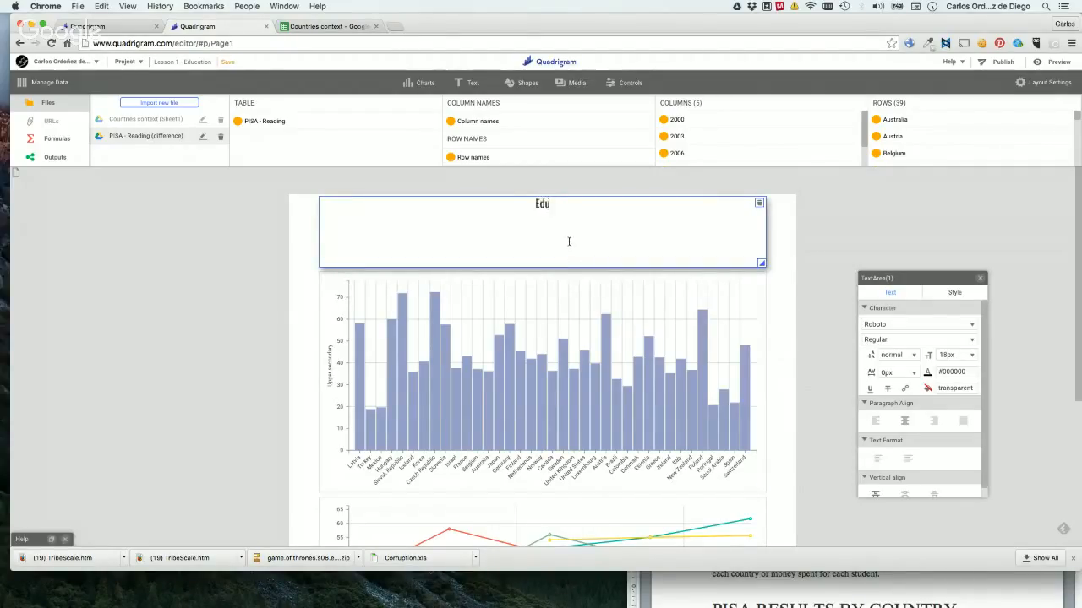
text(cation performance for e)
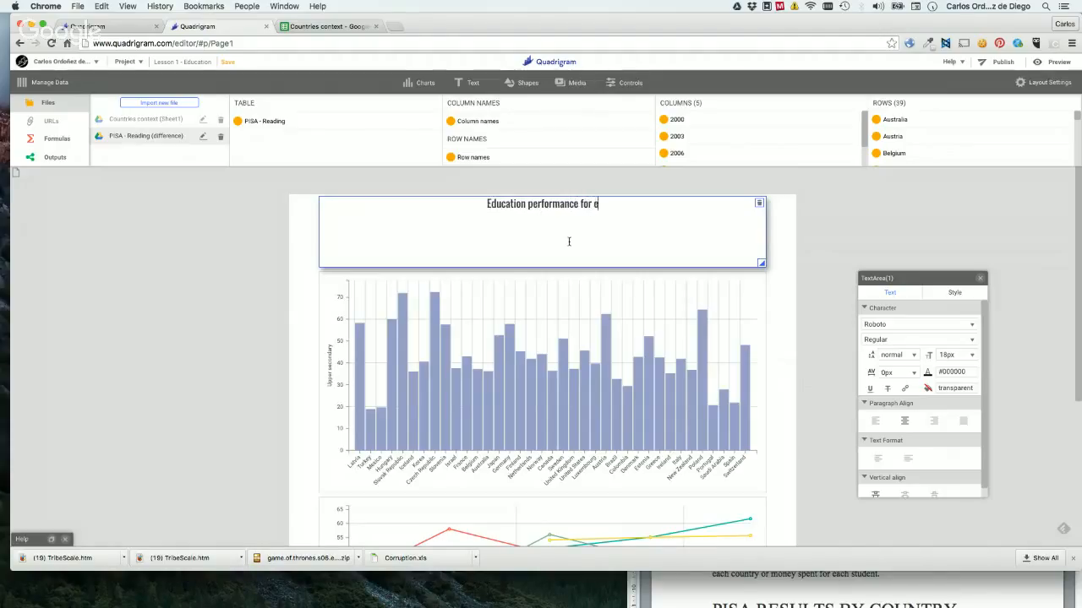
text(ach country)
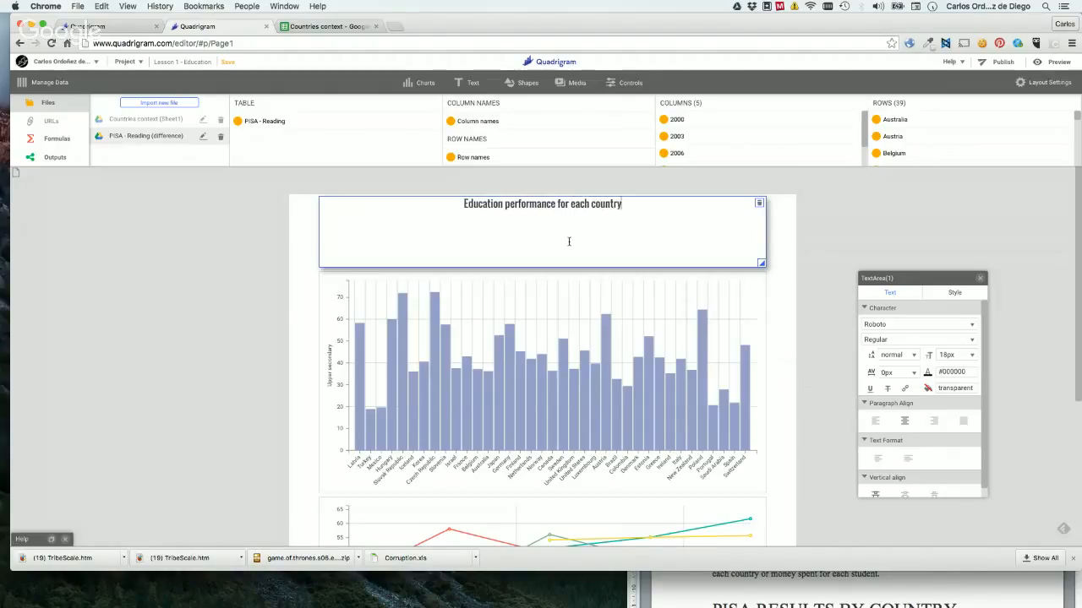
Select the whole title text and set its font to Titillium Web.
key(super+a)
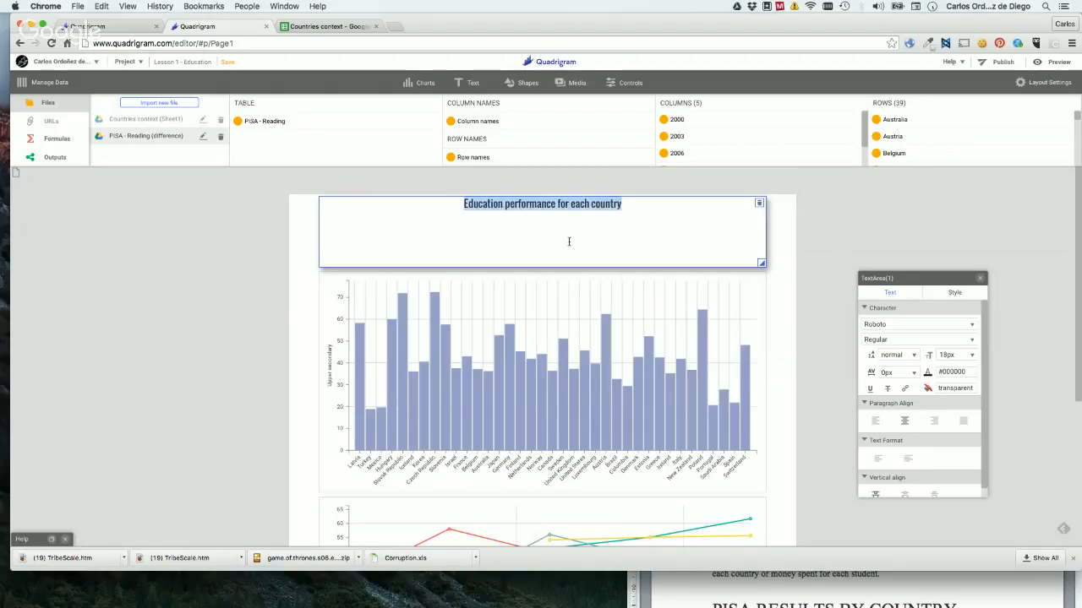
click(816, 580)
click(794, 480)
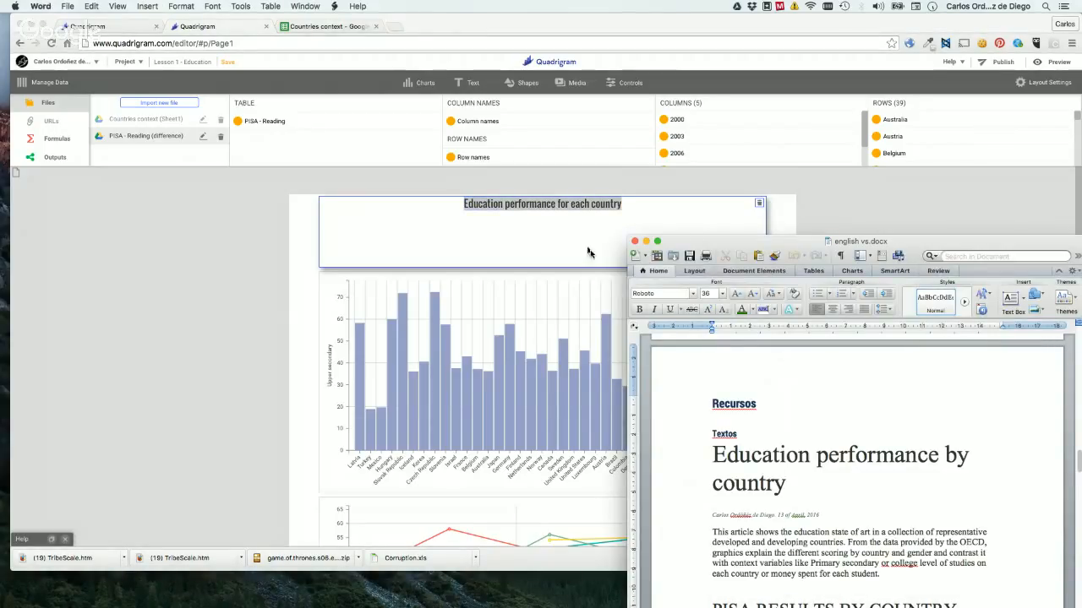
click(565, 236)
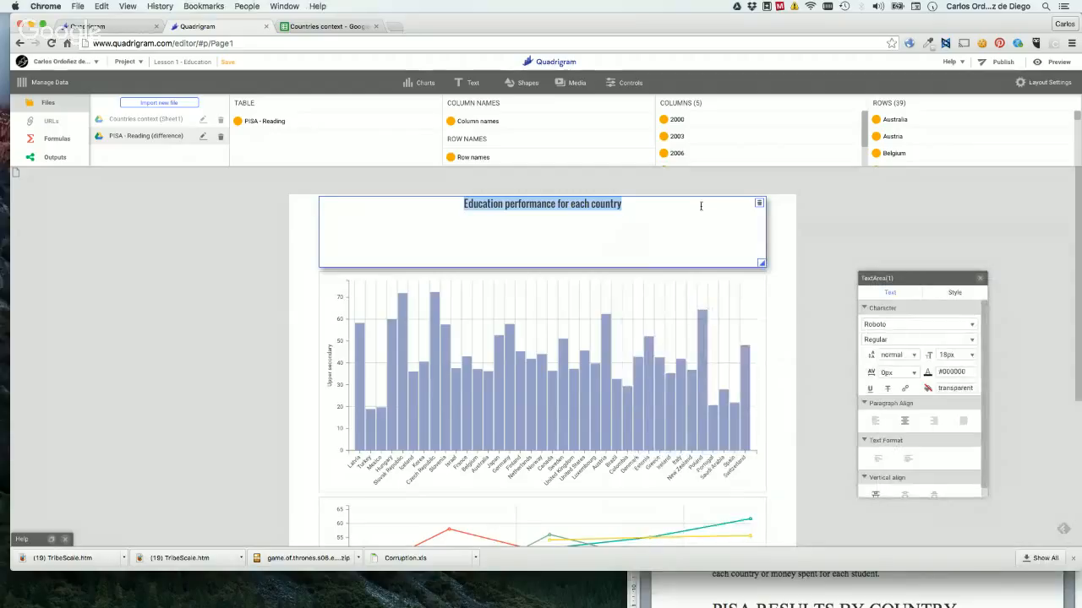
click(887, 325)
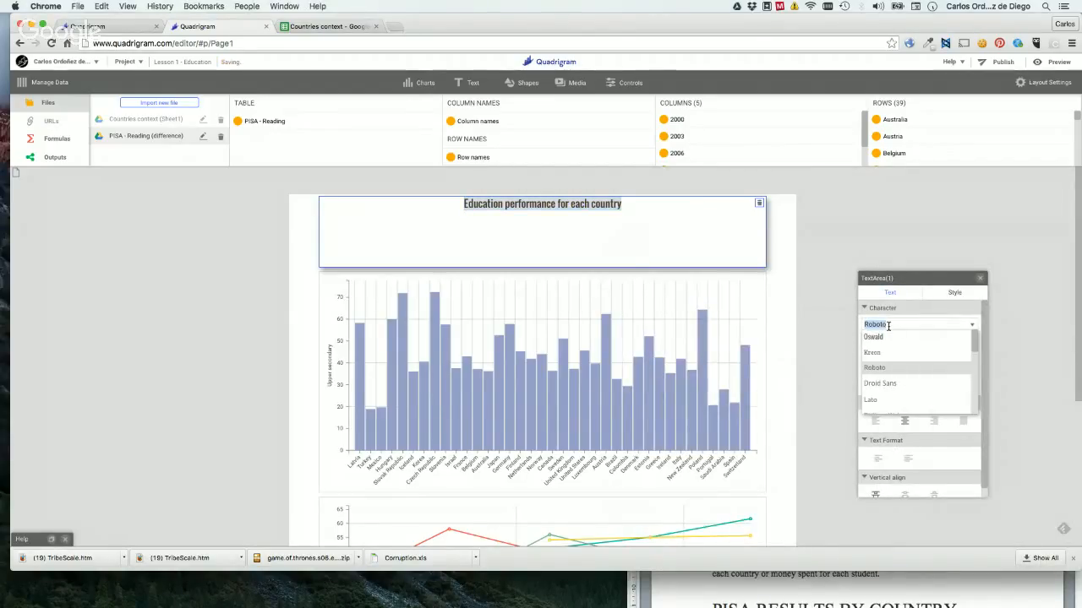
click(879, 369)
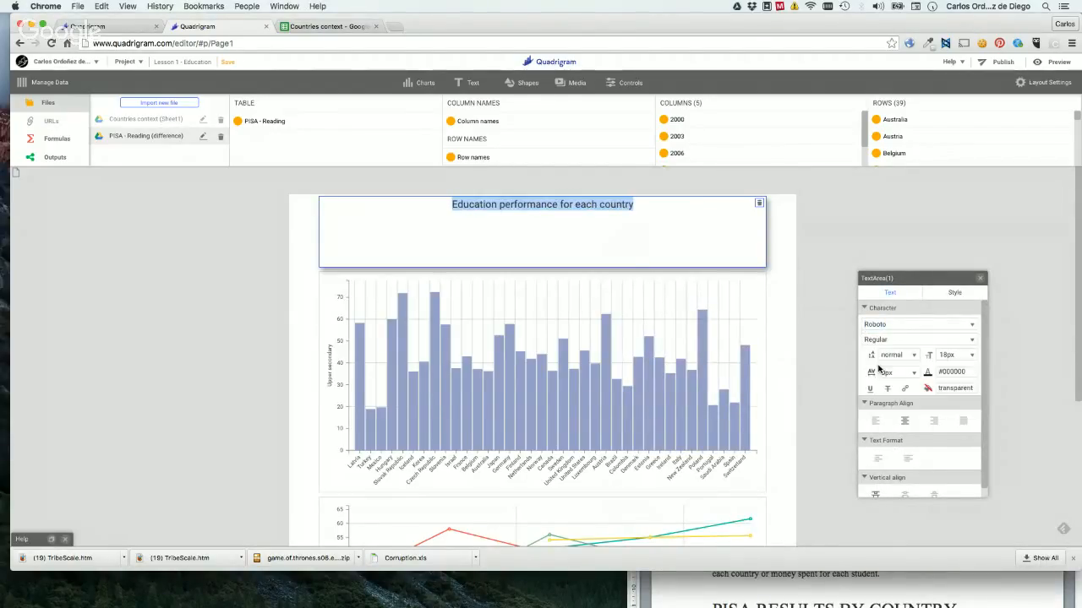
click(886, 324)
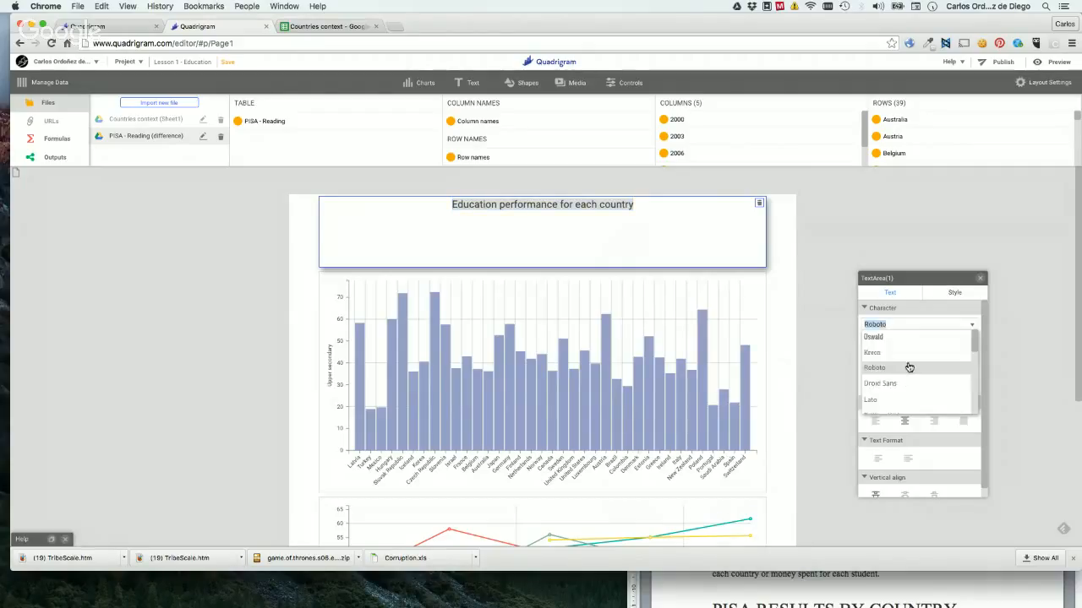
click(880, 384)
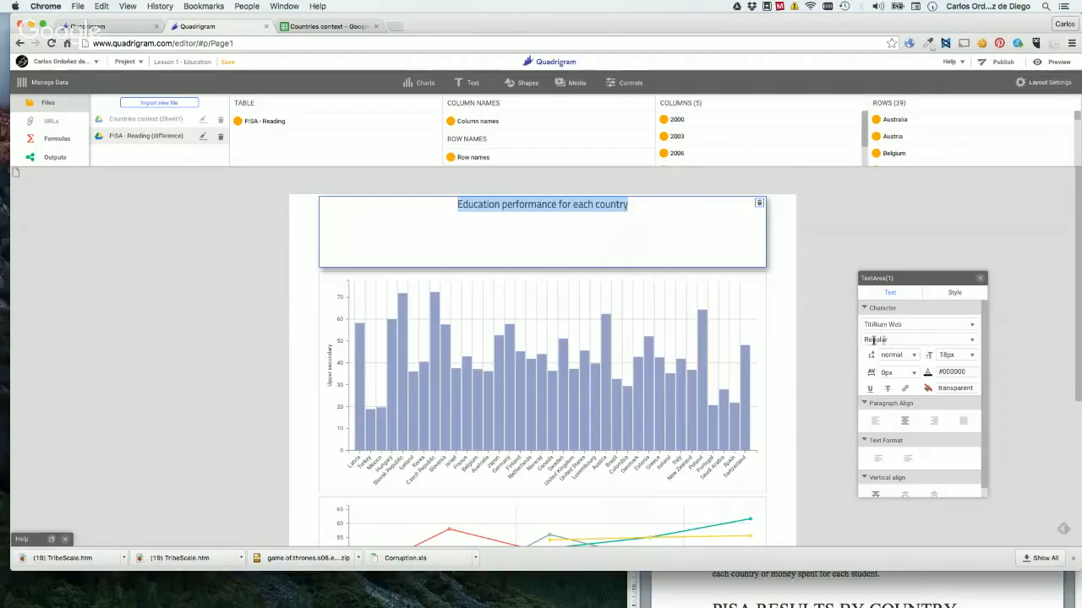
Set the title's font size to 42px.
click(945, 356)
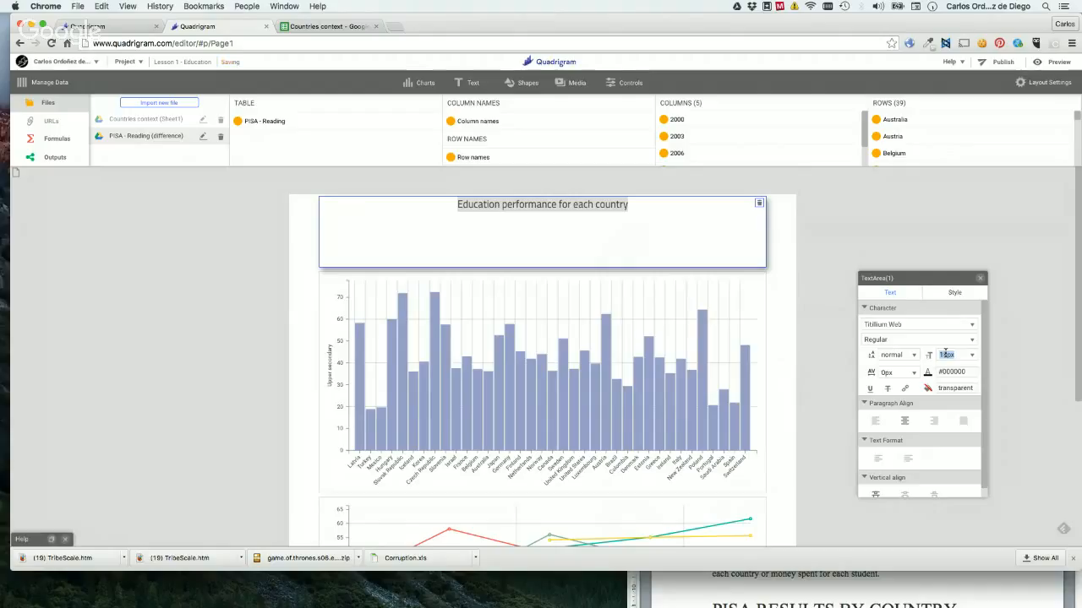
click(970, 359)
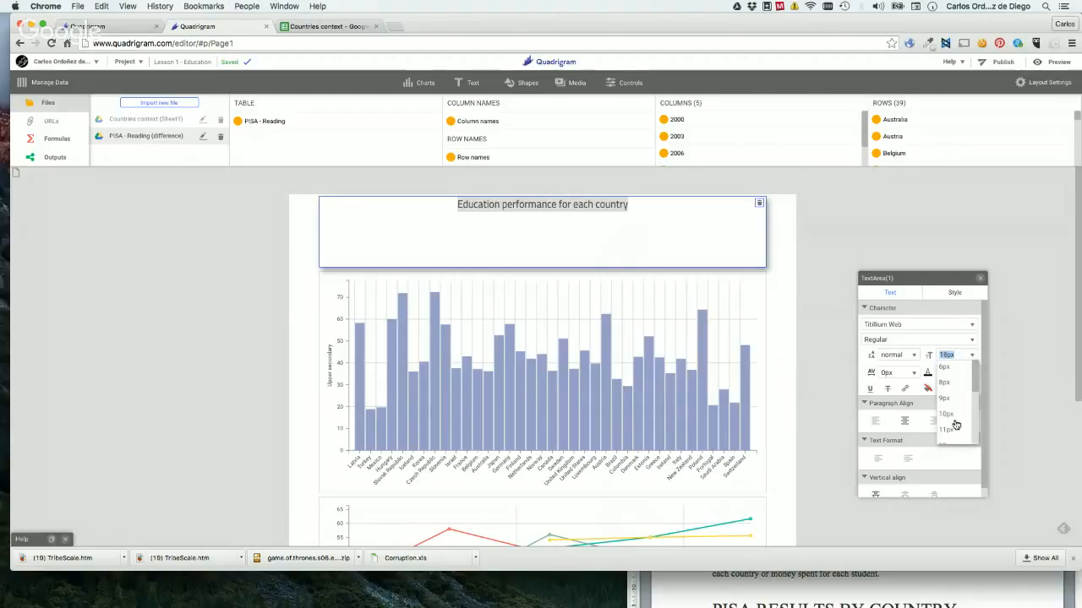
scroll(955, 425, down, 3)
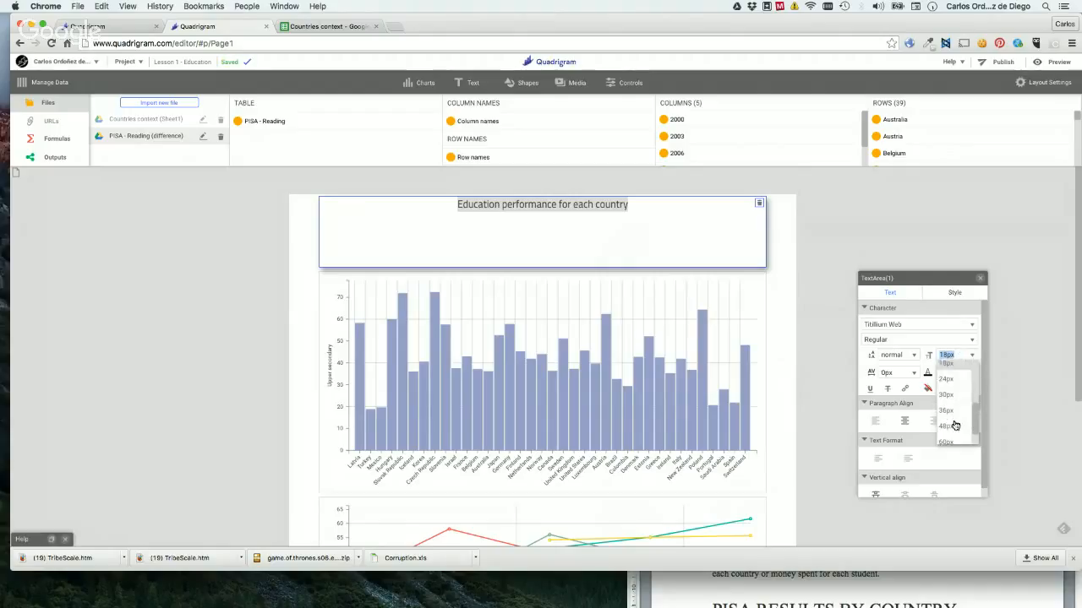
click(950, 427)
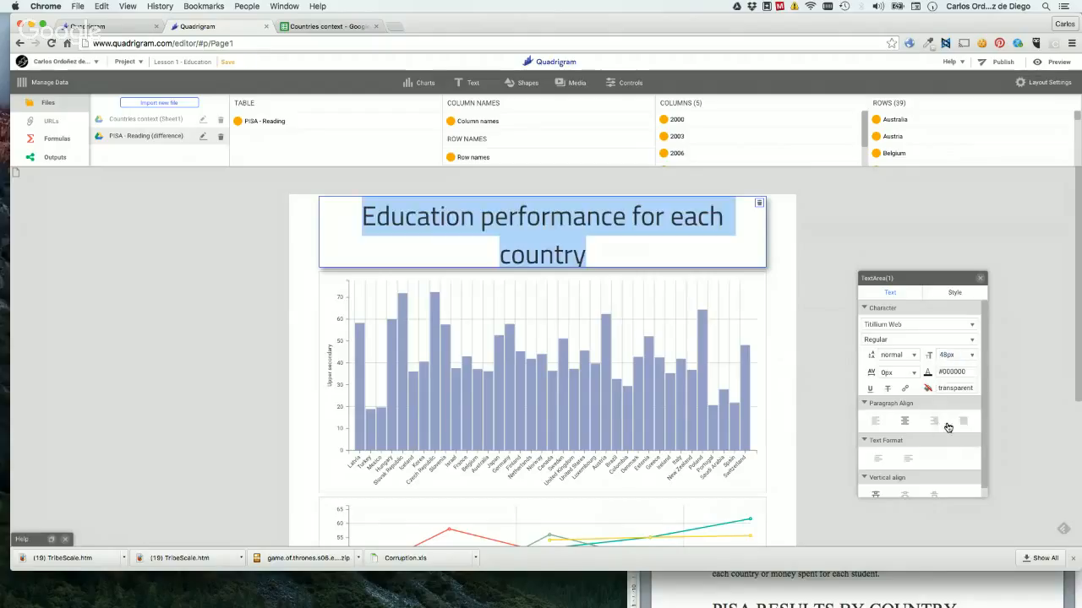
click(950, 354)
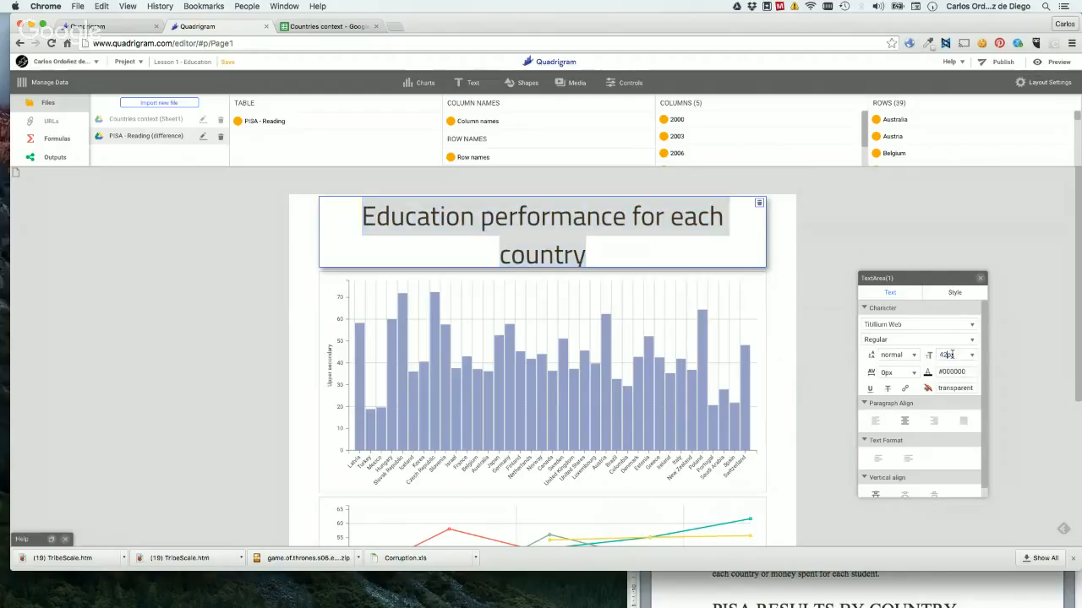
text(42px)
key(Return)
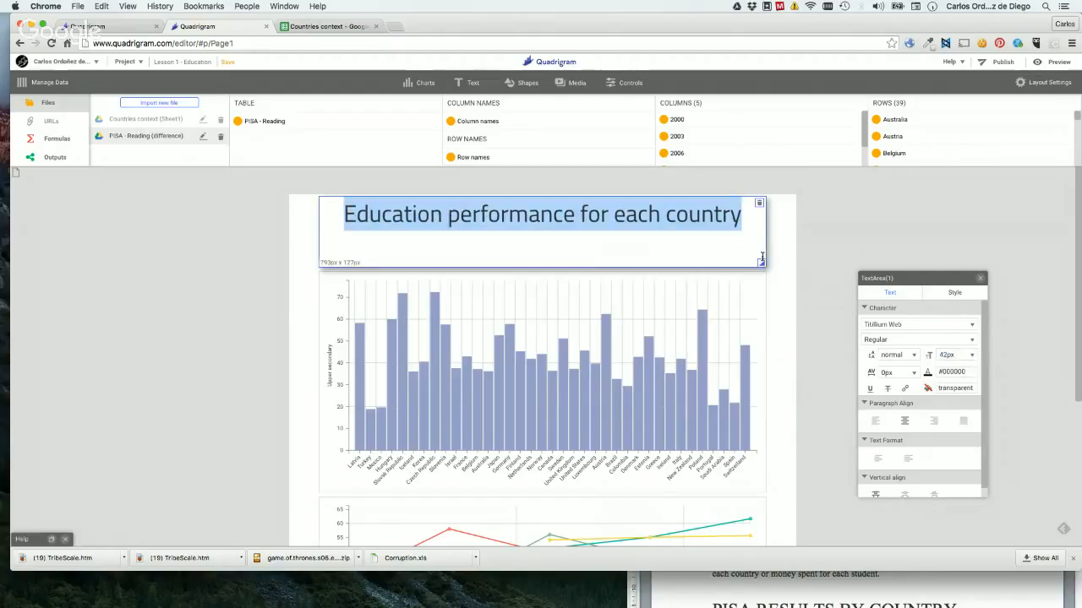
Align the title vertically to the middle of its text area, and deselect it.
scroll(917, 425, down, 1)
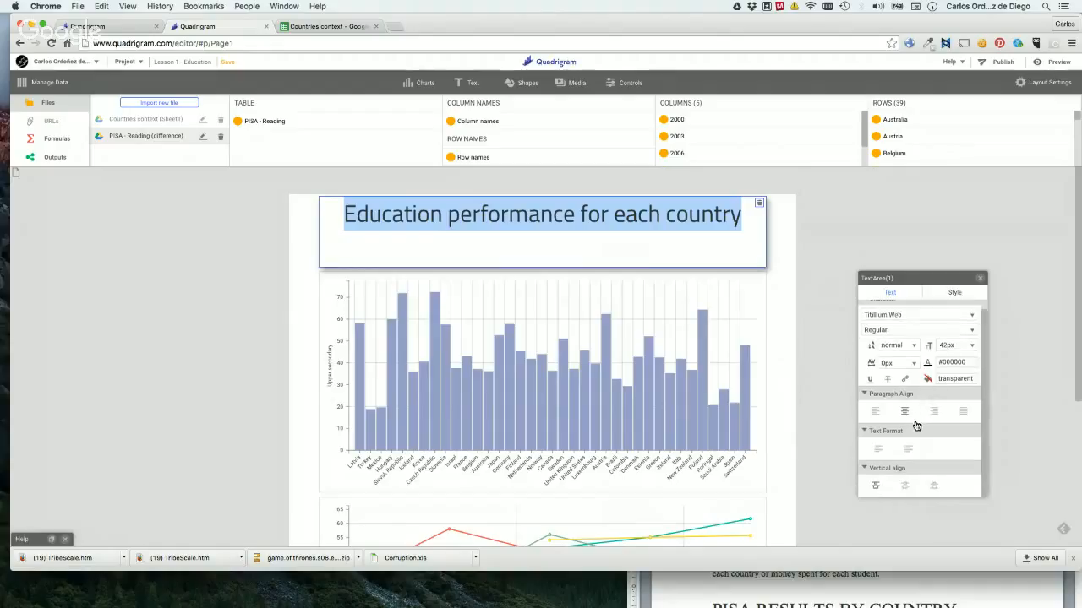
click(906, 486)
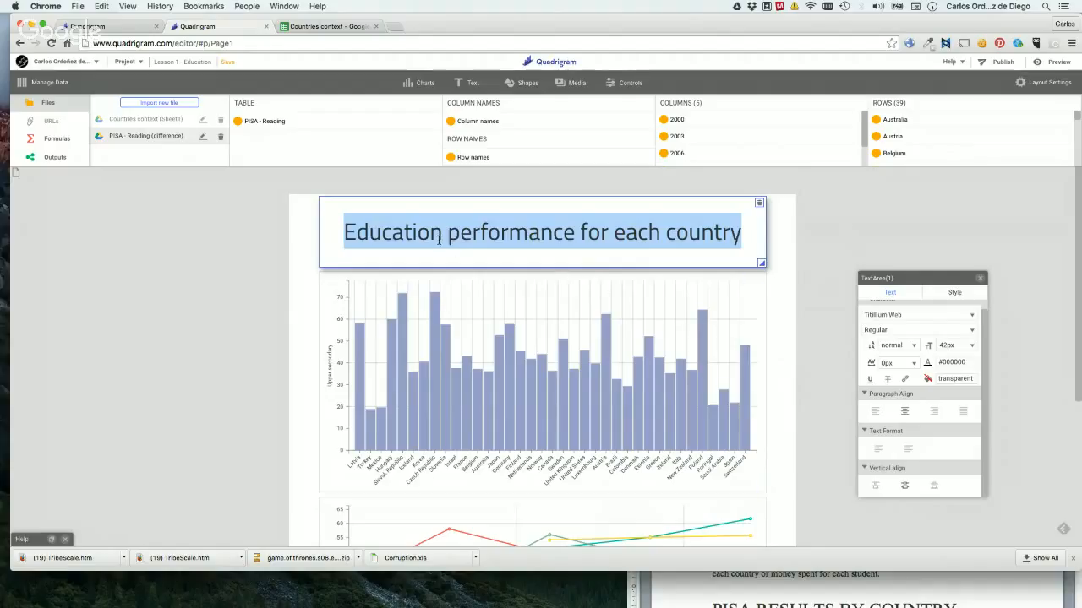
click(816, 254)
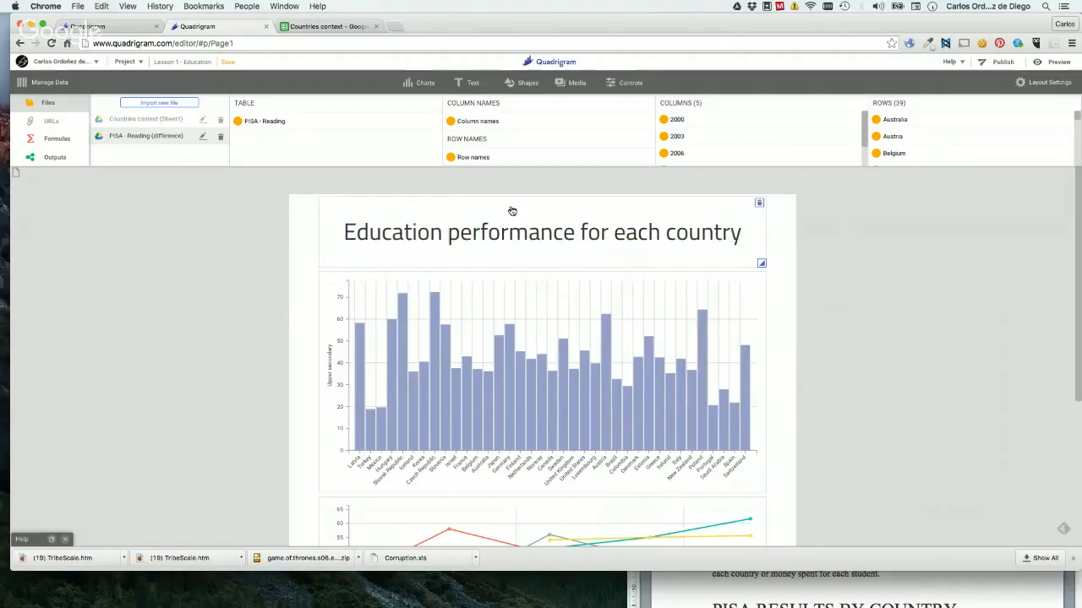
Add a Quote 18pt text element below the title containing the author's full name followed by ", 11th May 2016".
click(472, 83)
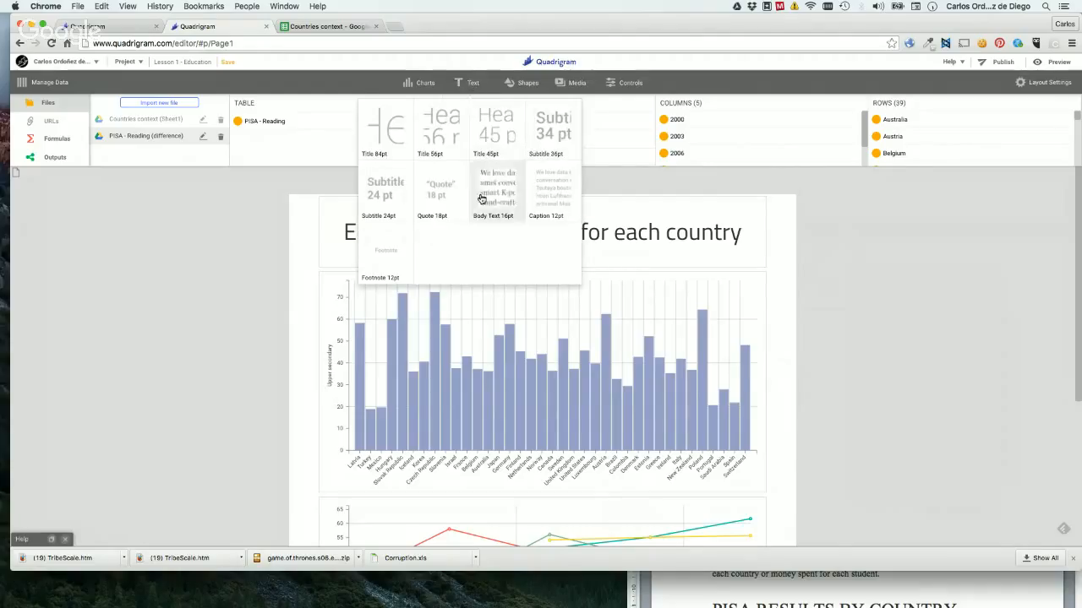
drag(432, 208, 563, 282)
double_click(558, 282)
text(Ca)
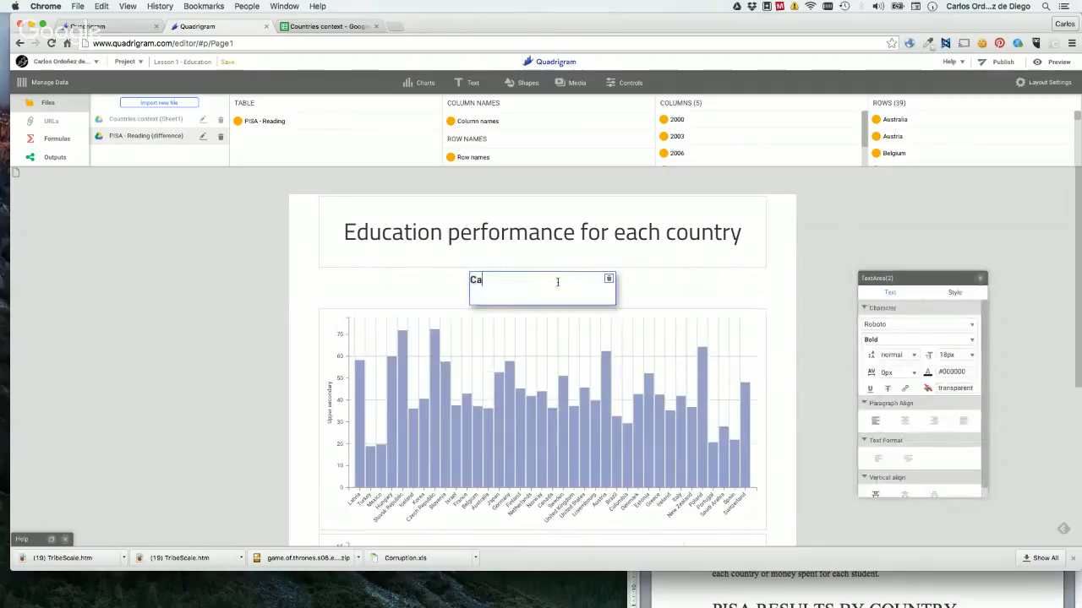
text(rlos Ordóñez )
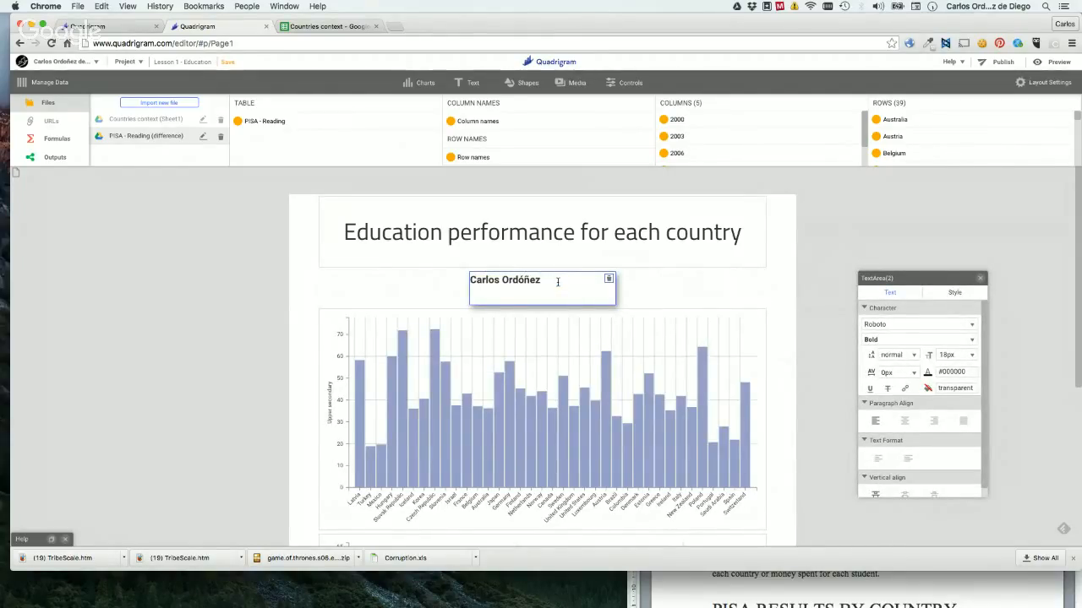
text(de Diego, 11t)
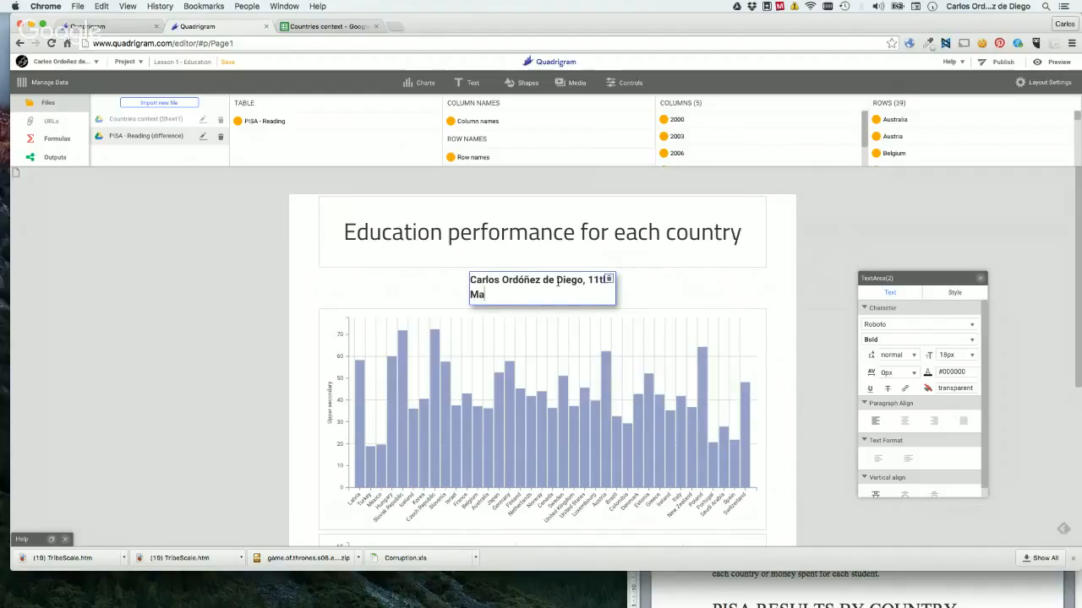
text(2016)
click(644, 300)
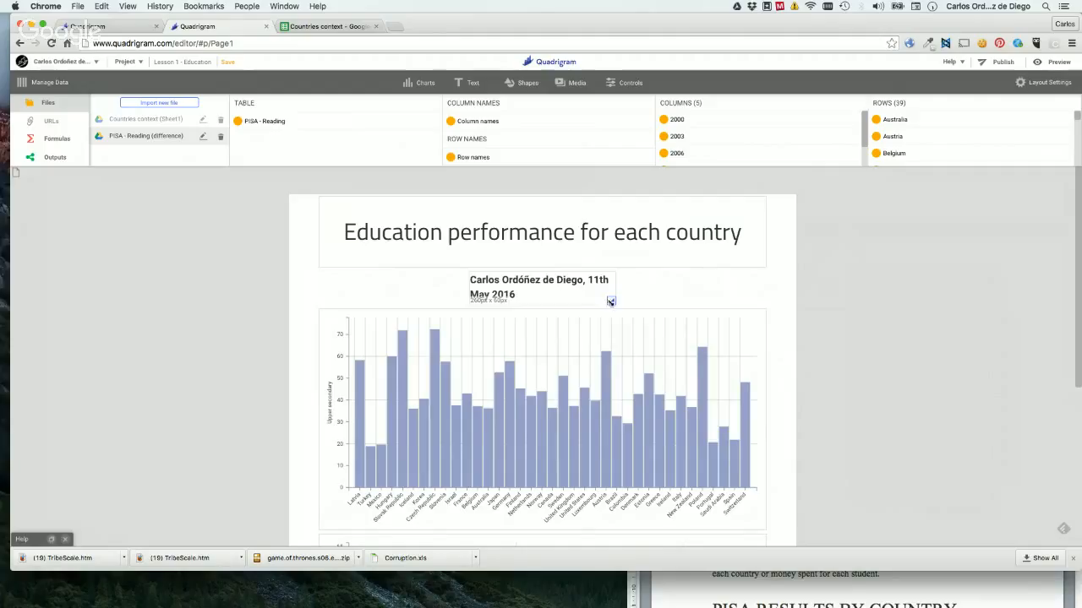
Widen the author line's text area and set all its text to Roboto Regular at 14px.
drag(610, 302, 630, 306)
click(572, 303)
key(super+a)
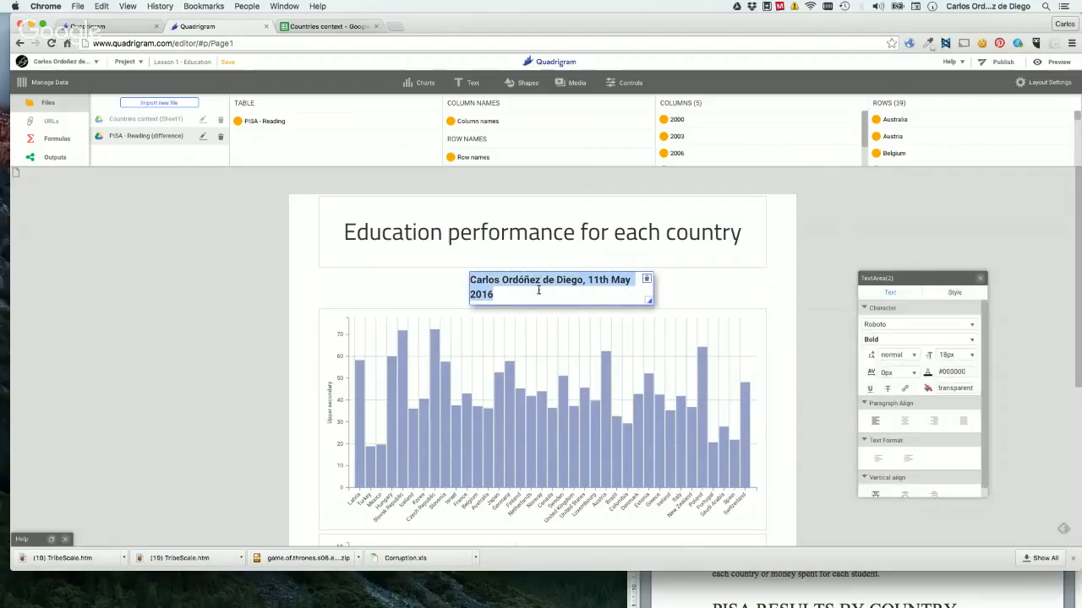
click(874, 325)
click(874, 370)
double_click(946, 355)
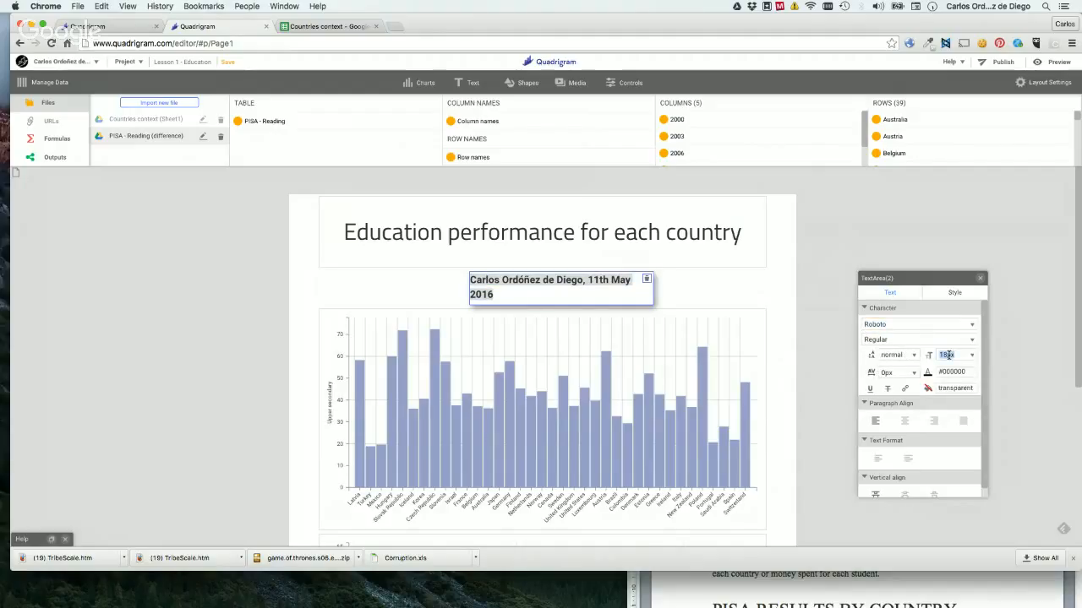
text(14)
key(Return)
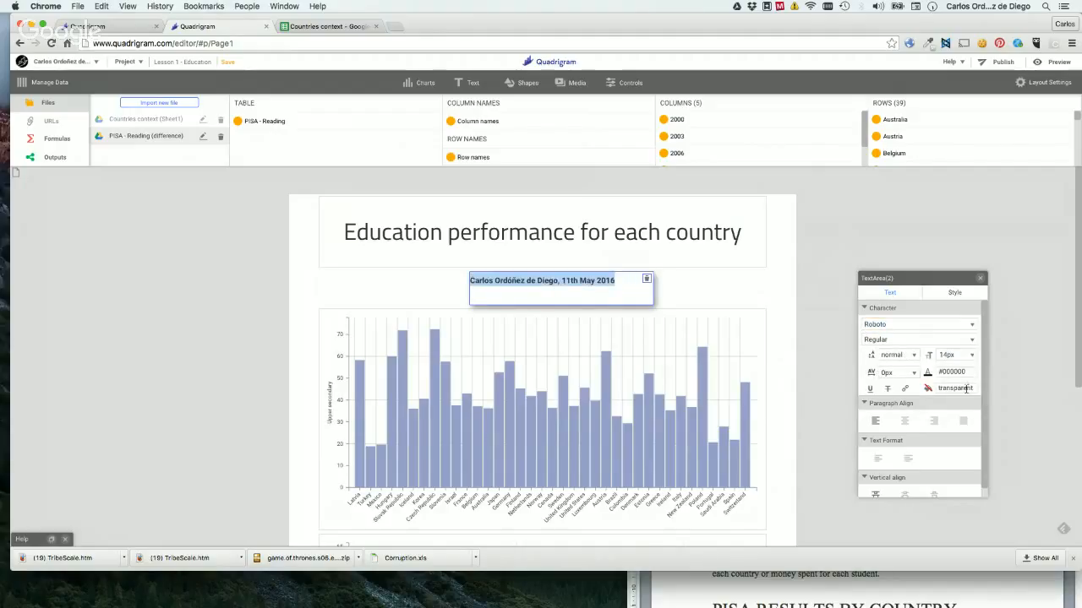
Center the author line's text horizontally and colour it grey #9e9e9e.
click(904, 421)
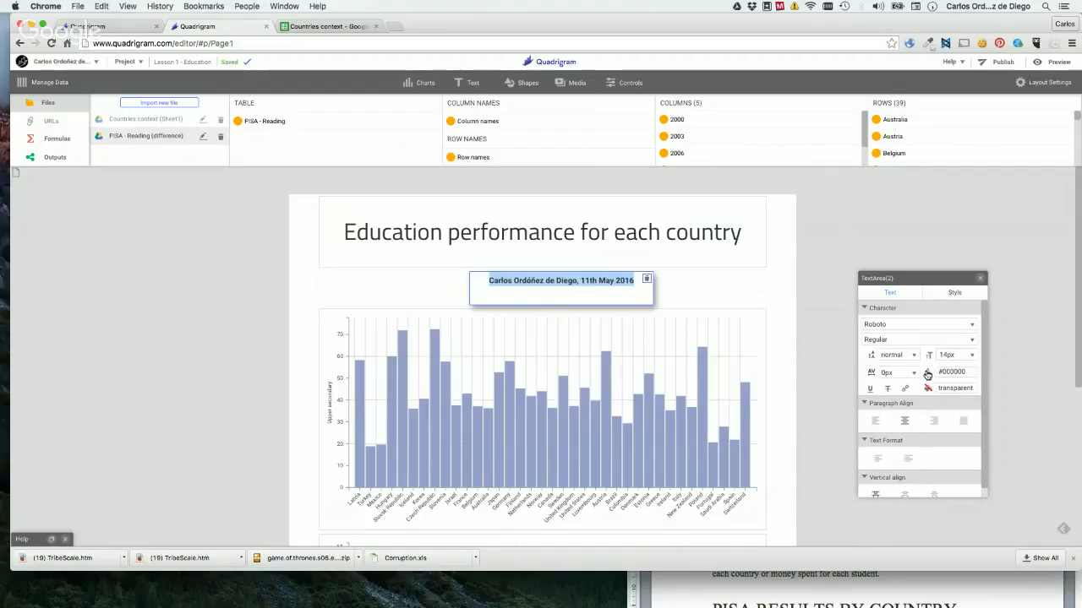
click(927, 374)
click(835, 406)
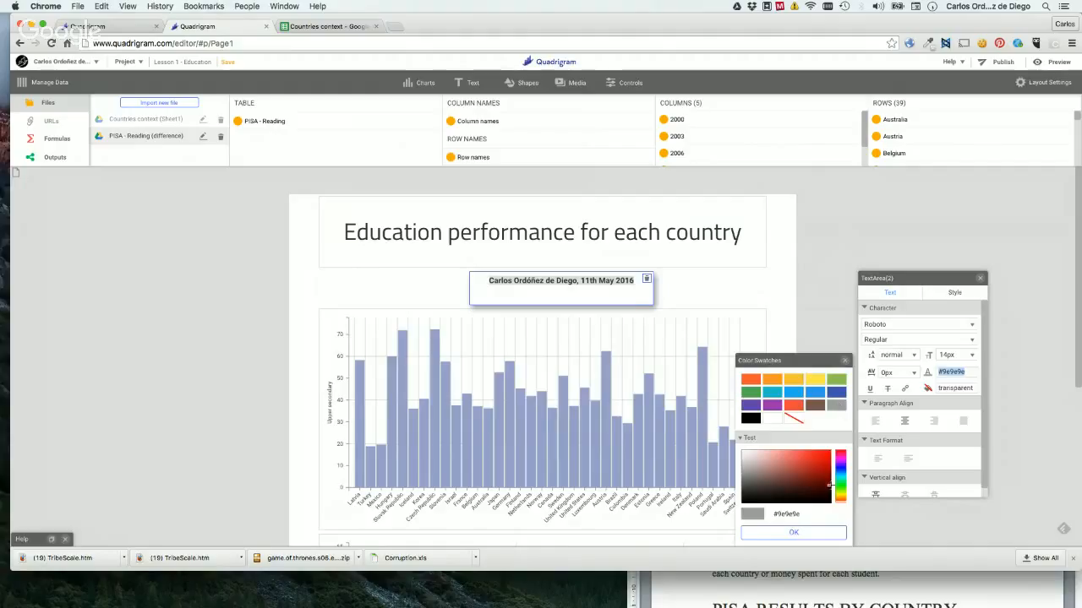
click(786, 534)
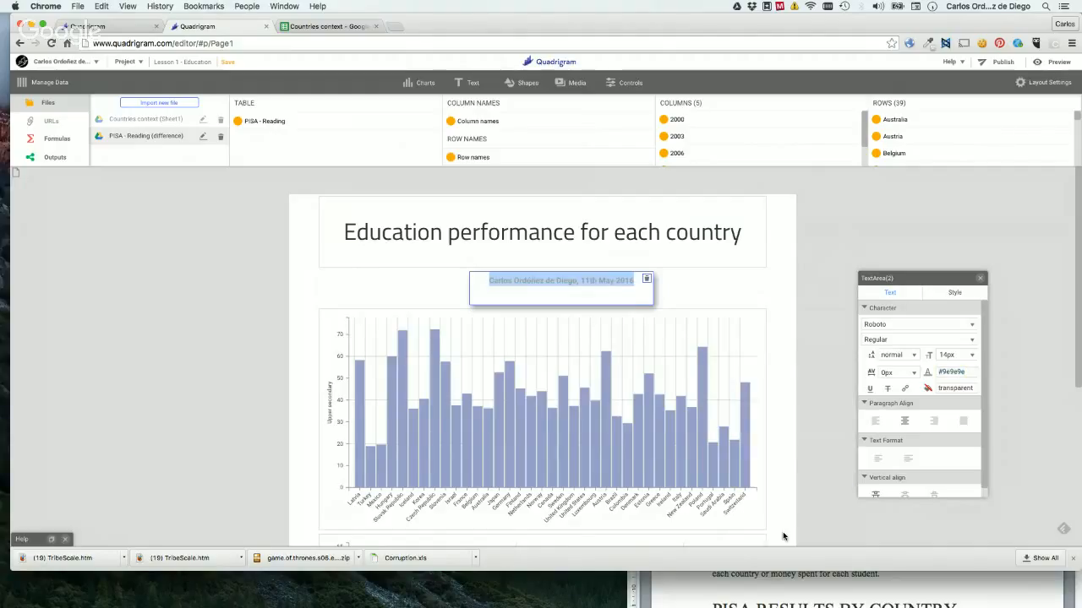
Widen the author line's text area so that it sits centred beneath the title.
click(740, 294)
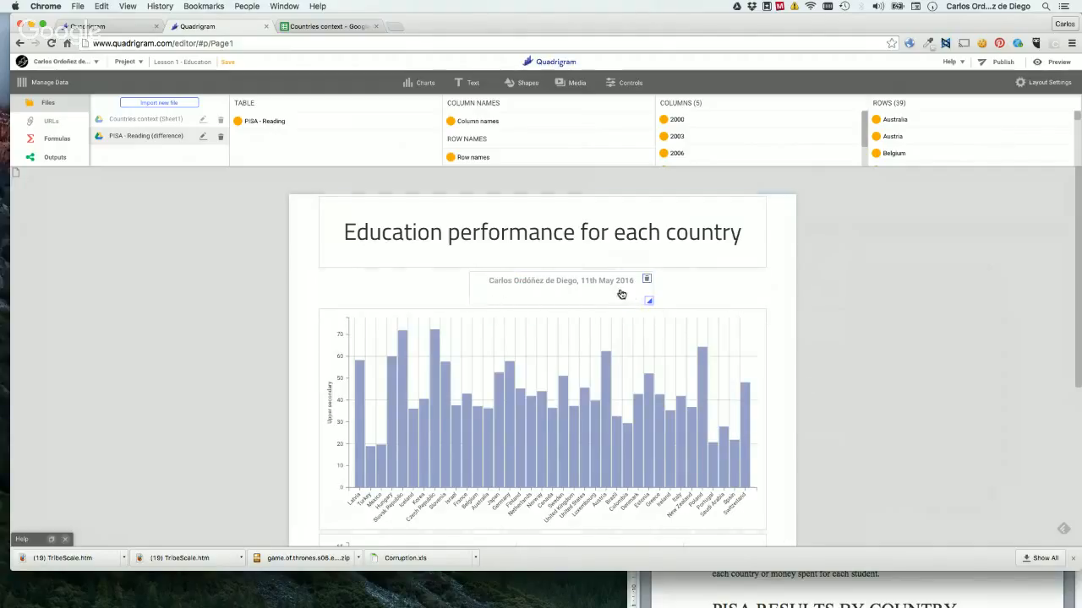
drag(621, 294, 647, 304)
click(732, 294)
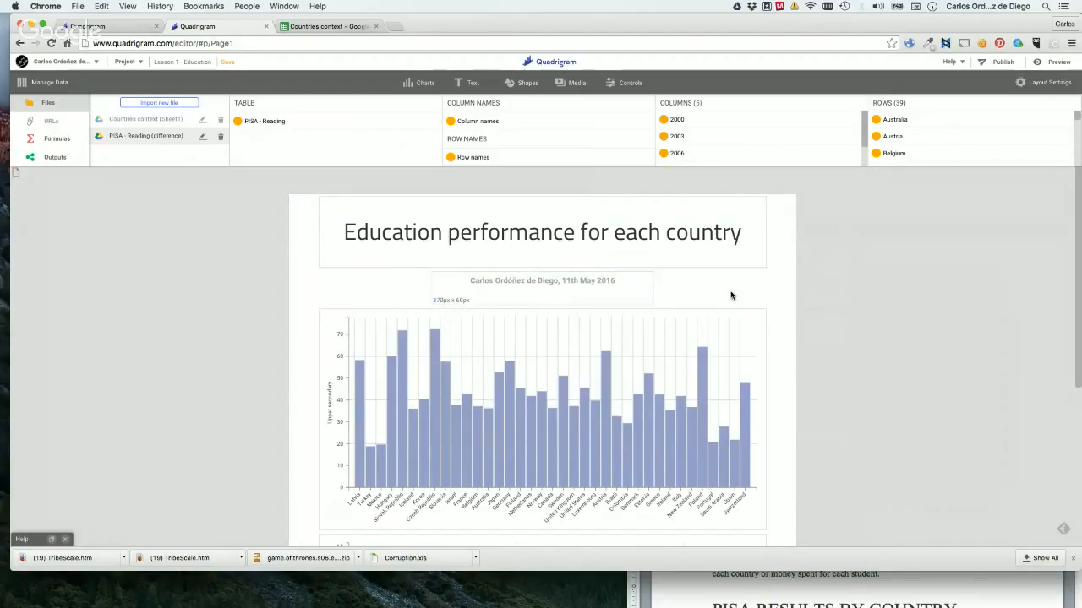
Add a Body Text 16pt element between the author line and the bar chart.
click(475, 90)
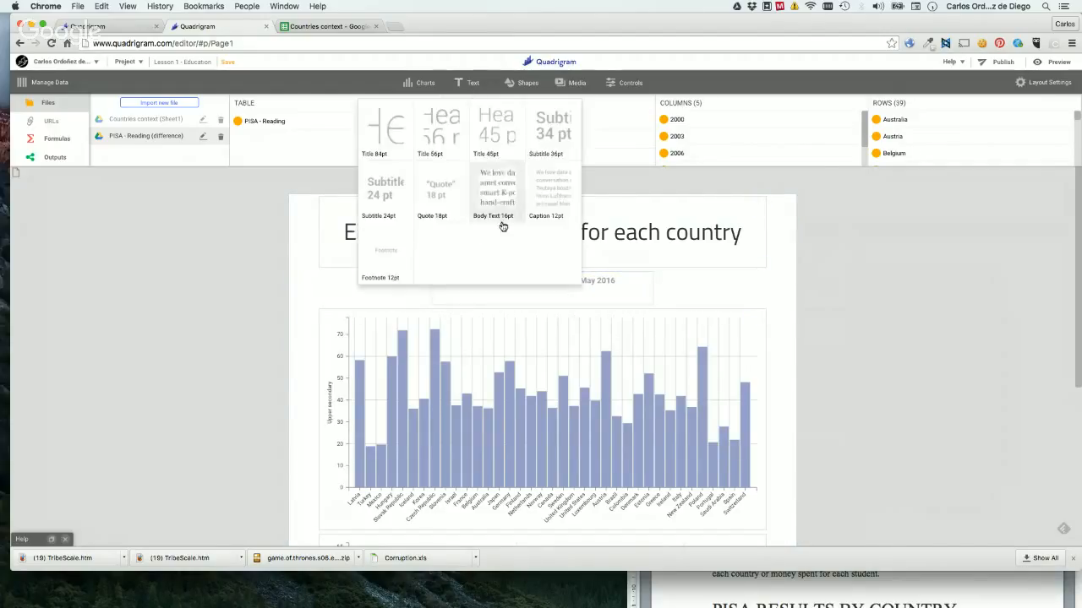
drag(500, 197, 532, 333)
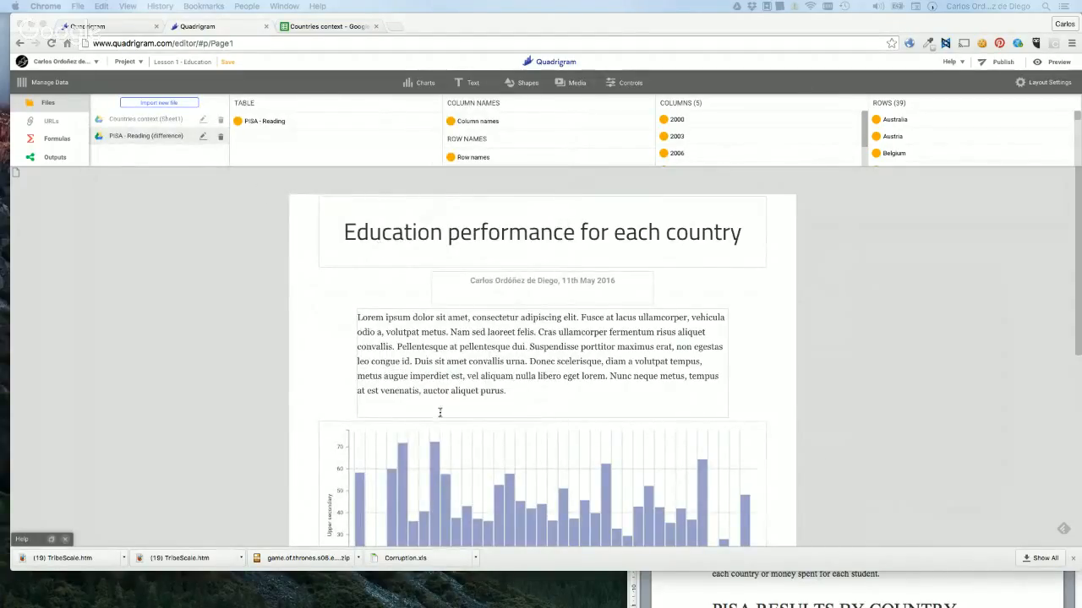
Replace the placeholder paragraph with the copied Spanish introduction text.
click(505, 401)
drag(505, 401, 340, 303)
text(Este artículo representa el estado de la educación en una selección representativa de países desarrollados o en vías de desarrollo. A partir de los datos proporcionados por la OECD se representan las diferentes puntuaciones obtenidas en el informe PISA diferenciando los resultados por sexo. También tiene en cuenta variables como el nivel de formación en cada país - primaria, secundaria, universitaria y post universitaria - así como el nivel de gasto por estudiante en las diferentes etapas del proceso educativo)
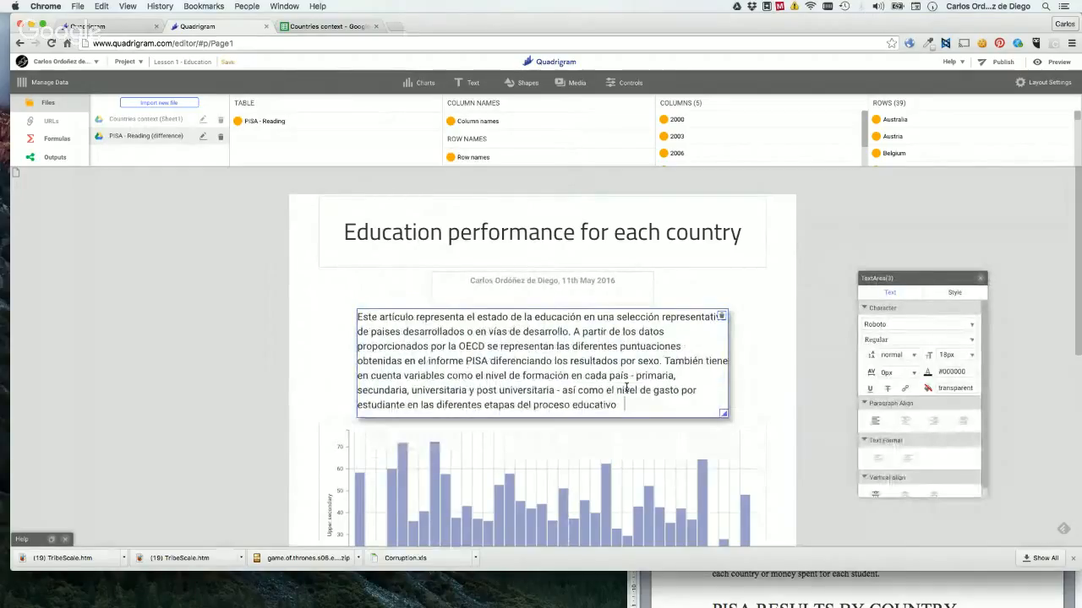
key(shift+Up)
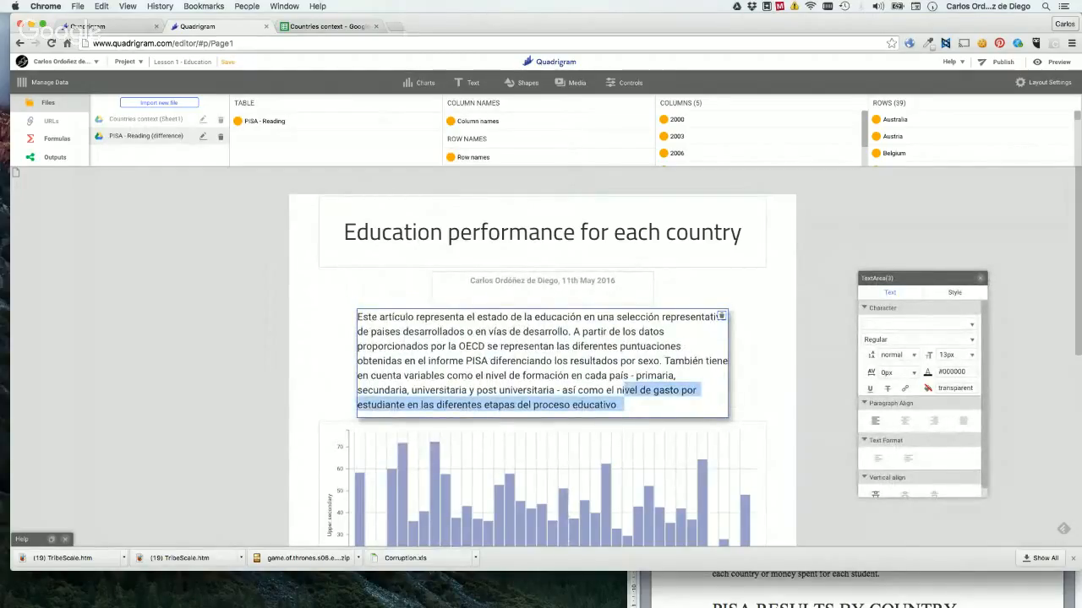
Copy the English introduction paragraph from the Word document "english vs.docx" and replace the whole body text in Quadrigram with it.
key(super+Tab)
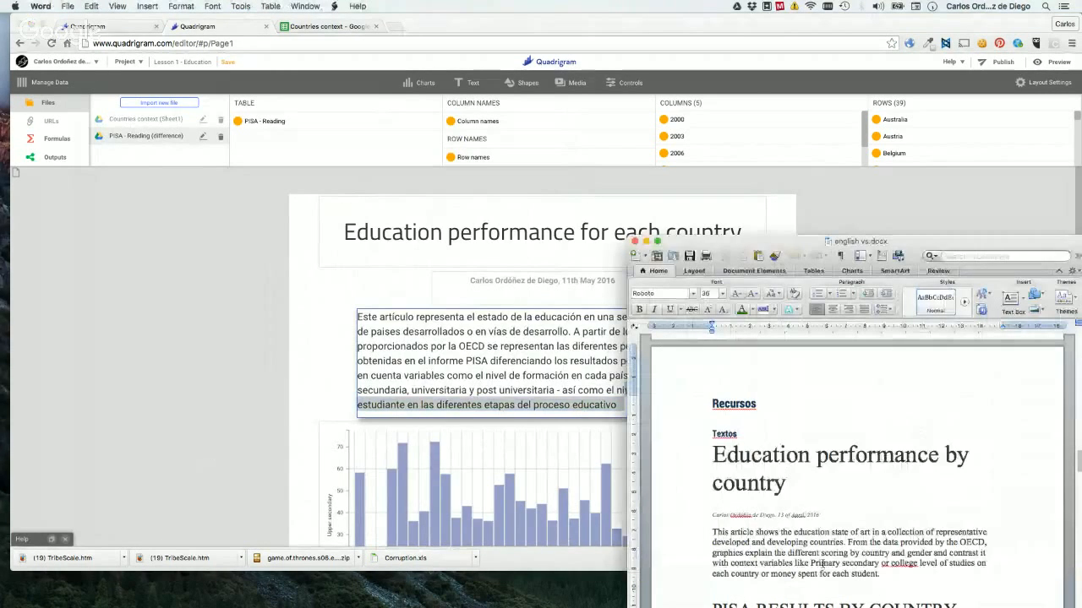
drag(882, 575, 713, 533)
key(super+c)
click(493, 323)
key(super+a)
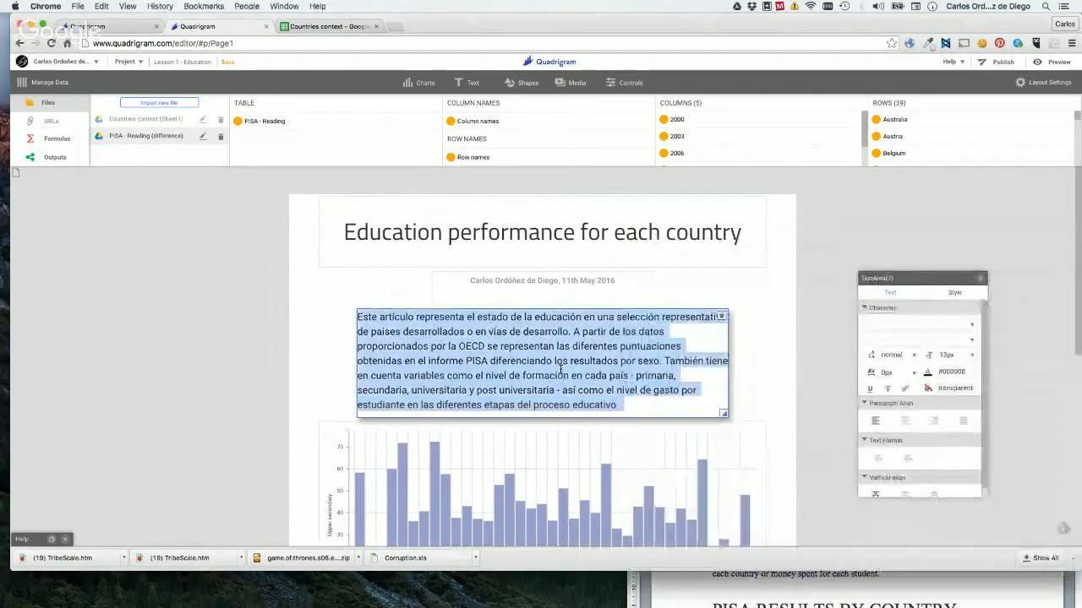
key(super+v)
Center the whole introduction paragraph horizontally and deselect it.
key(super+a)
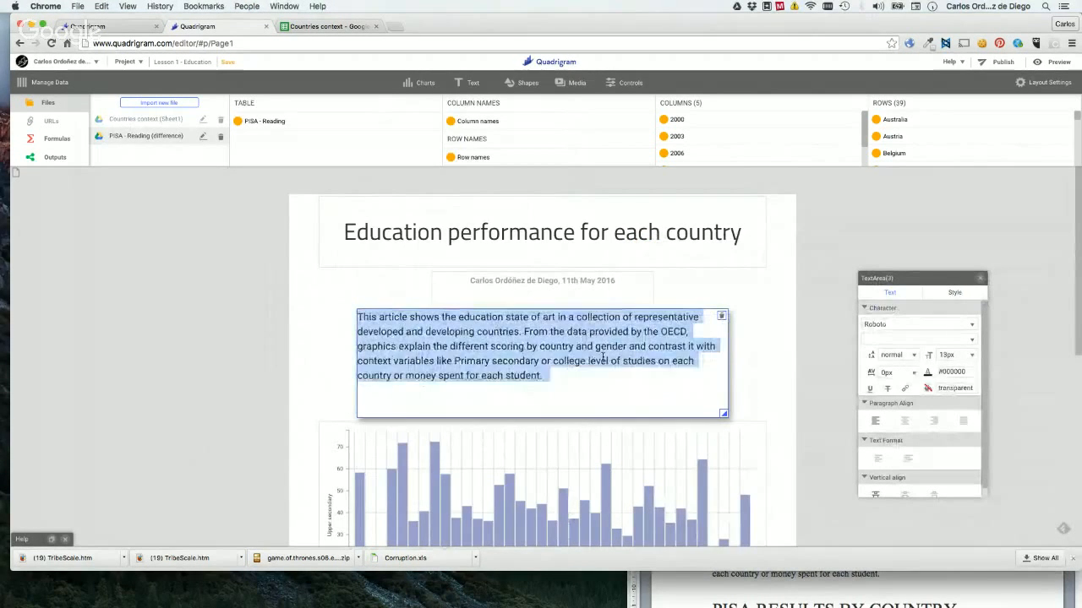
click(905, 422)
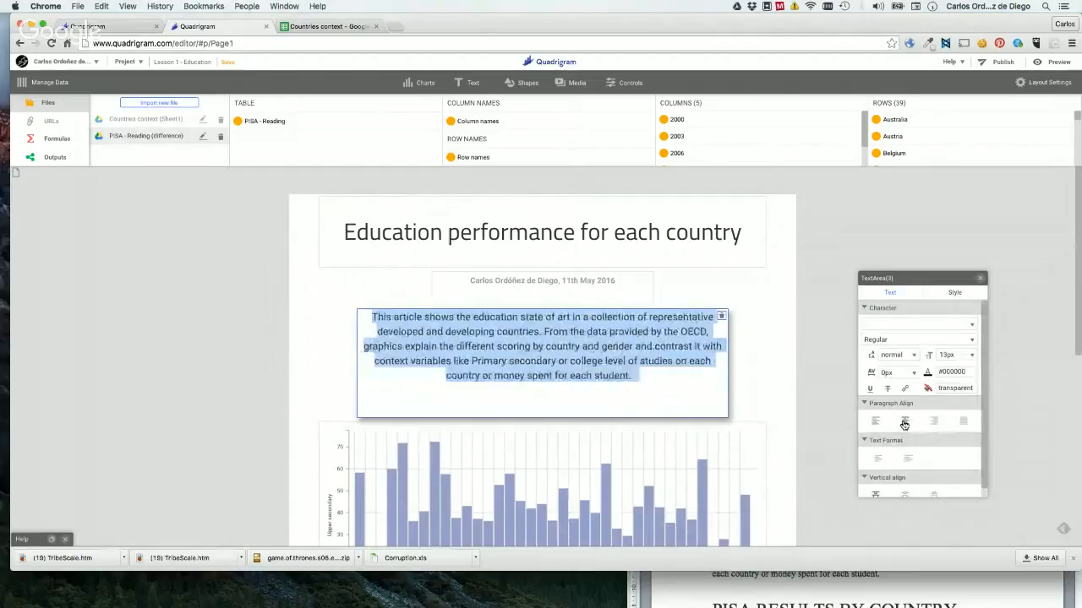
click(300, 356)
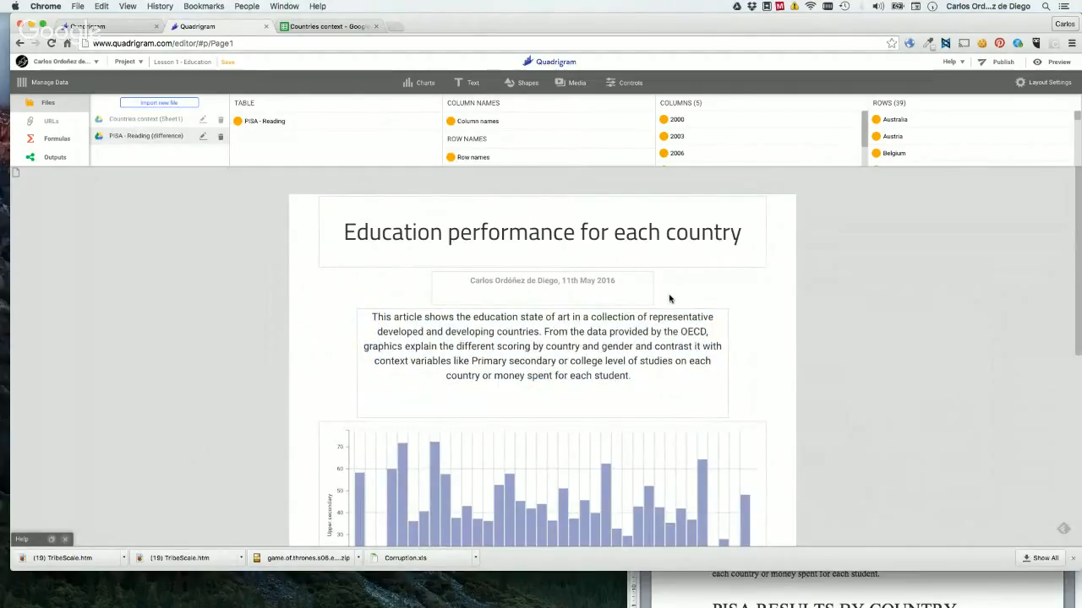
Add a Subtitle 24pt text element between the introduction paragraph and the bar chart.
click(469, 82)
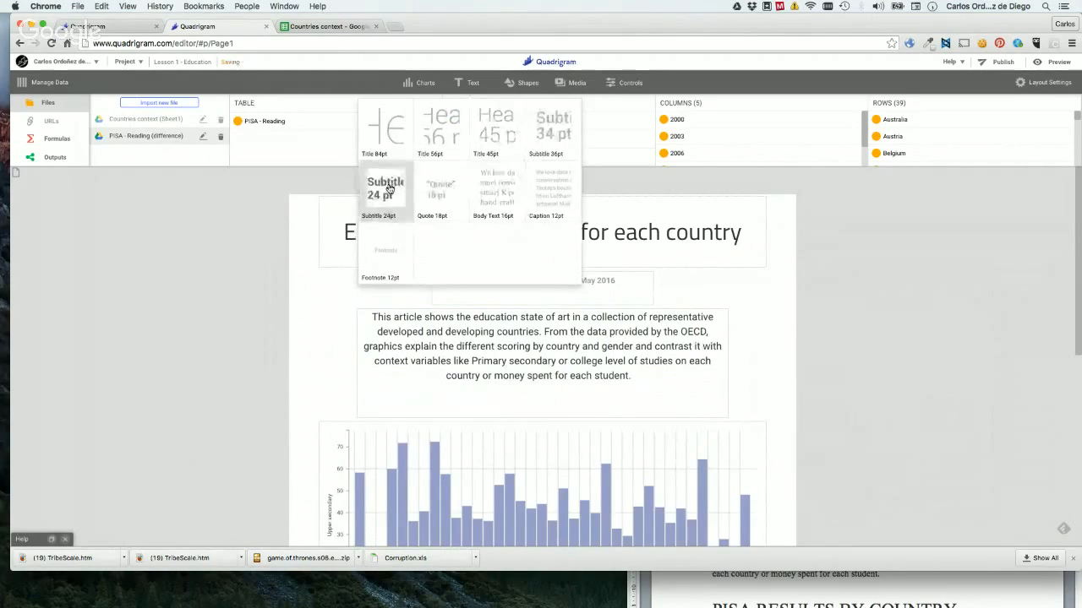
drag(388, 187, 397, 443)
scroll(606, 422, down, 2)
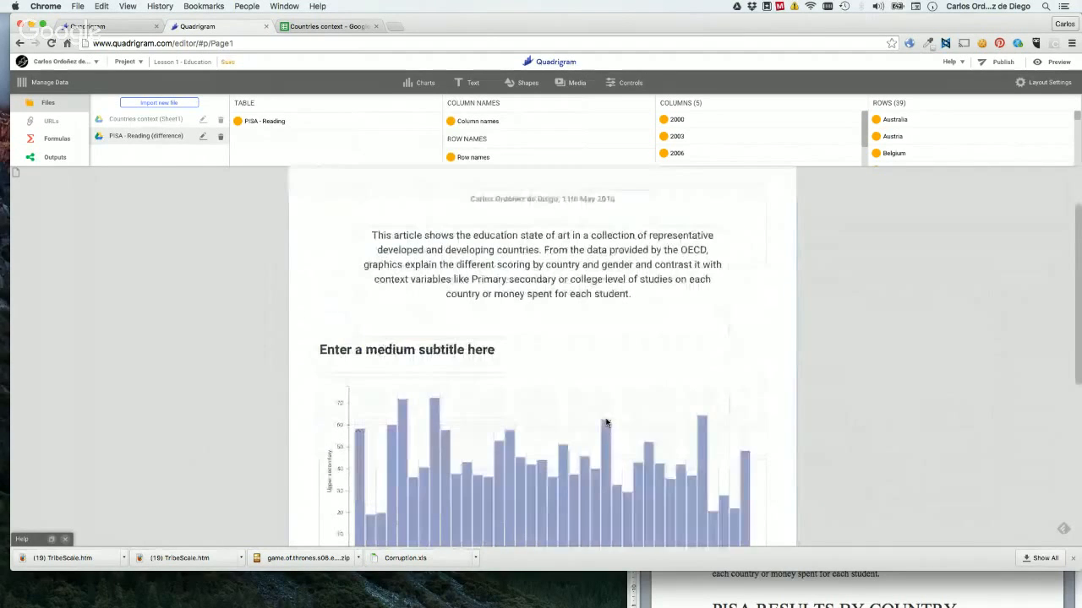
scroll(606, 422, down, 2)
click(604, 422)
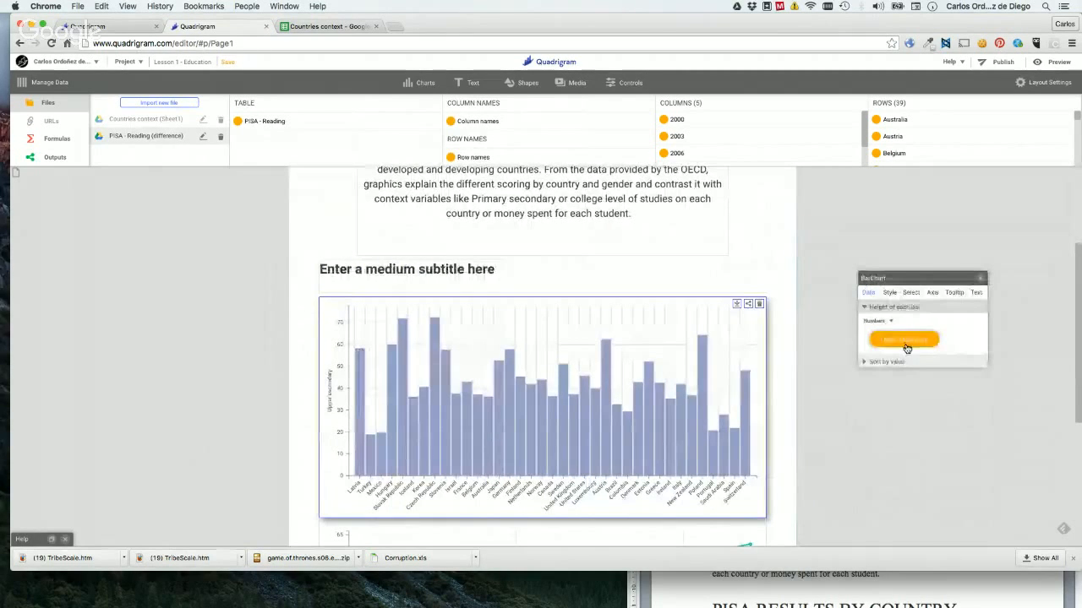
Replace the placeholder subtitle above the bar chart with "Percentage of people with secundary degree".
triple_click(434, 269)
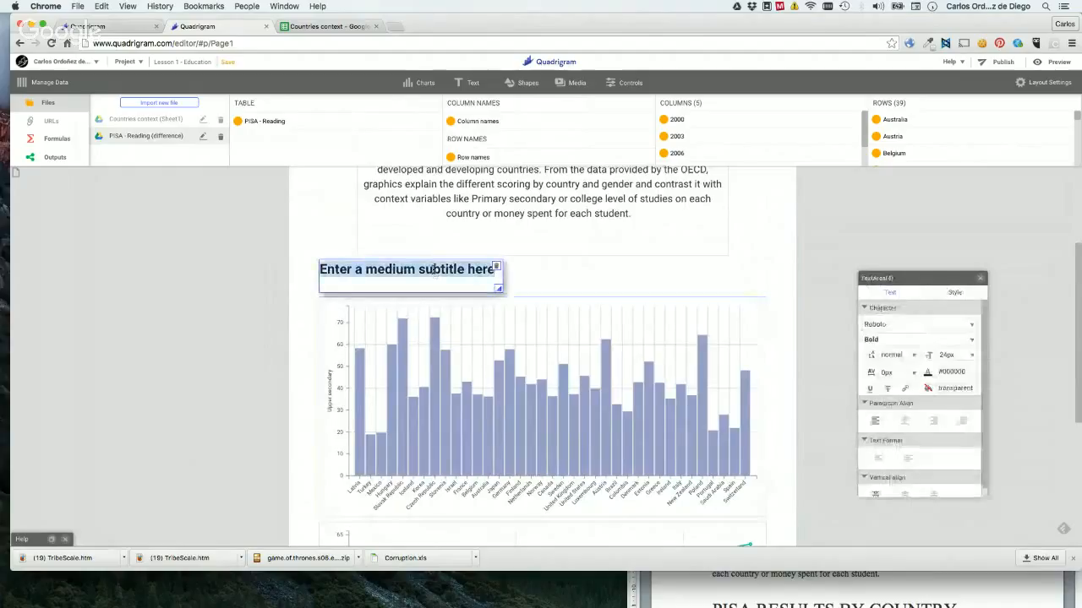
text(P)
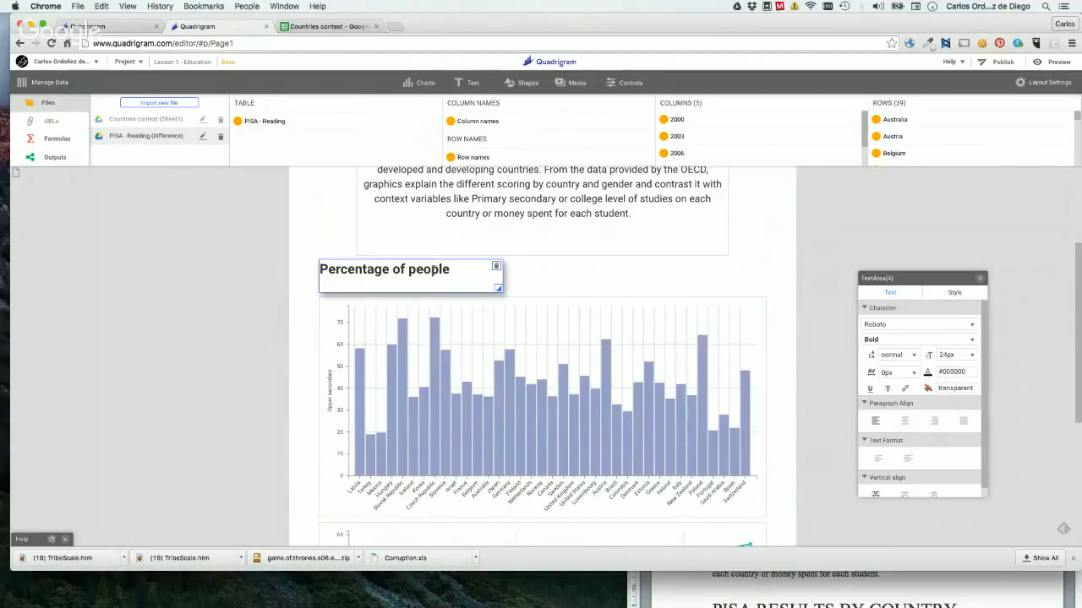
text(ercentage of people with)
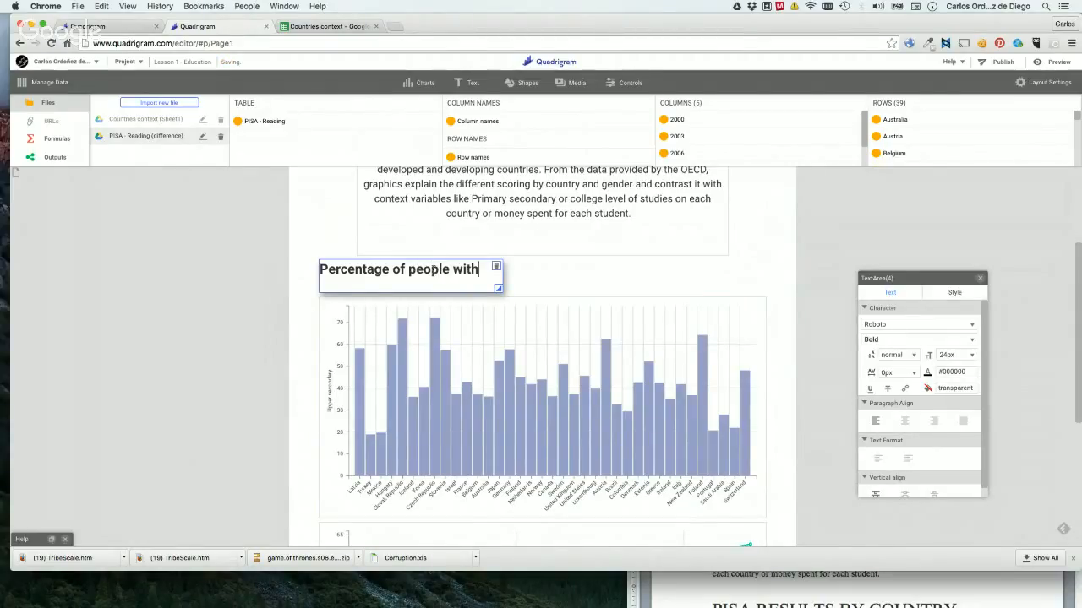
text( secui)
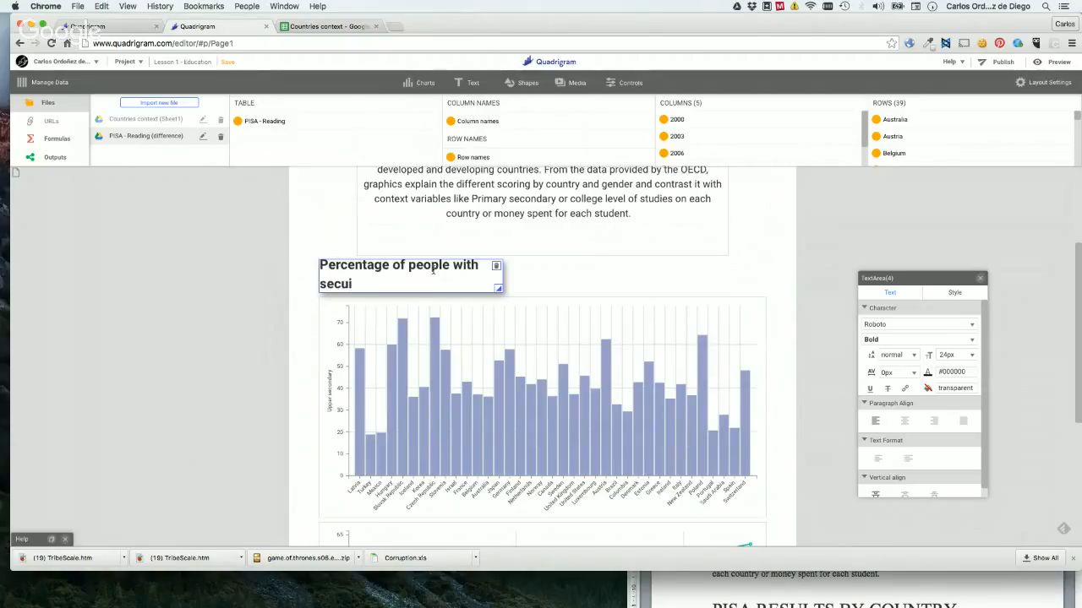
key(BackSpace)
text(ndary degree)
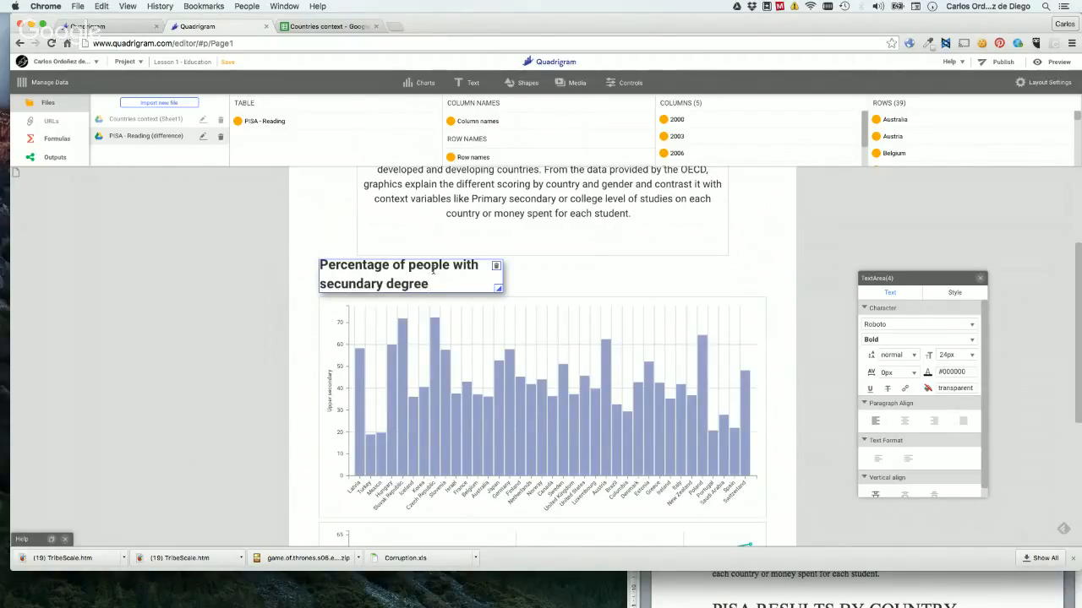
Widen the subtitle's text area to about 510px so it fits one line, and align the text vertically to the bottom.
click(572, 265)
drag(498, 288, 613, 289)
click(541, 268)
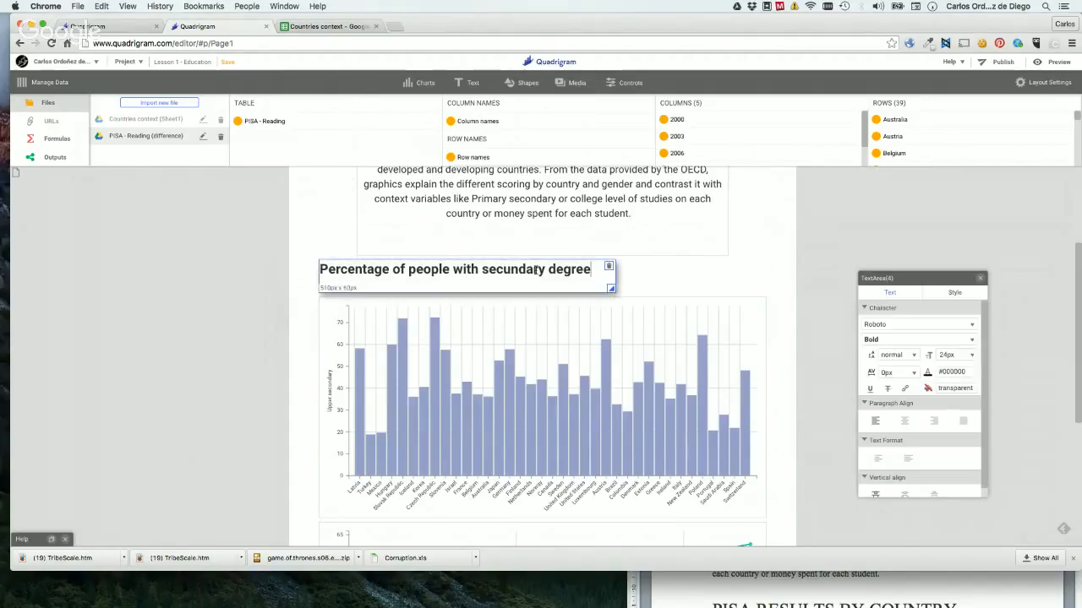
double_click(546, 269)
scroll(936, 447, down, 1)
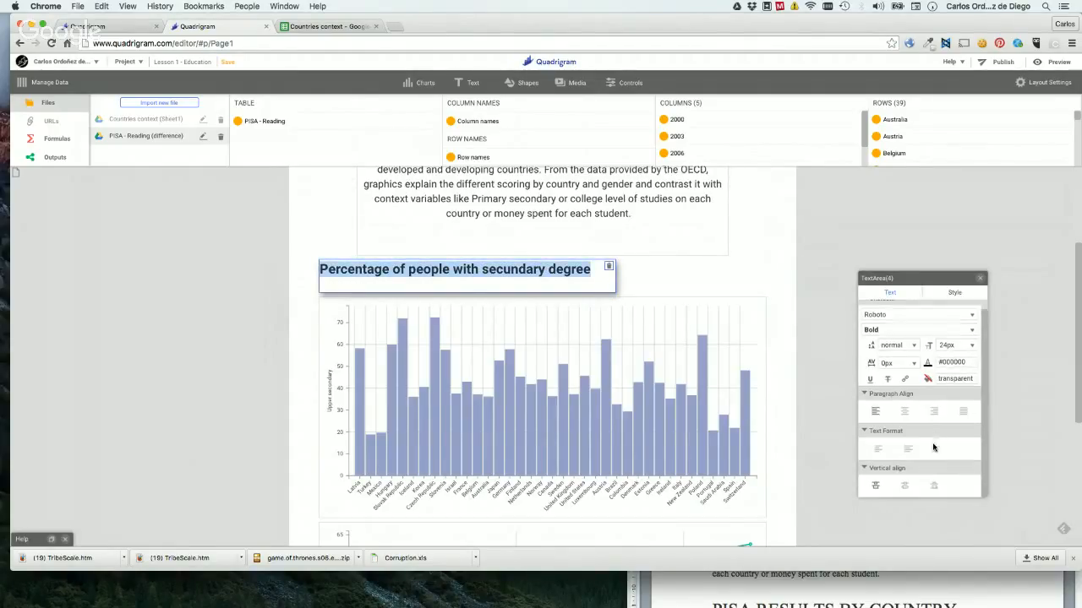
click(934, 487)
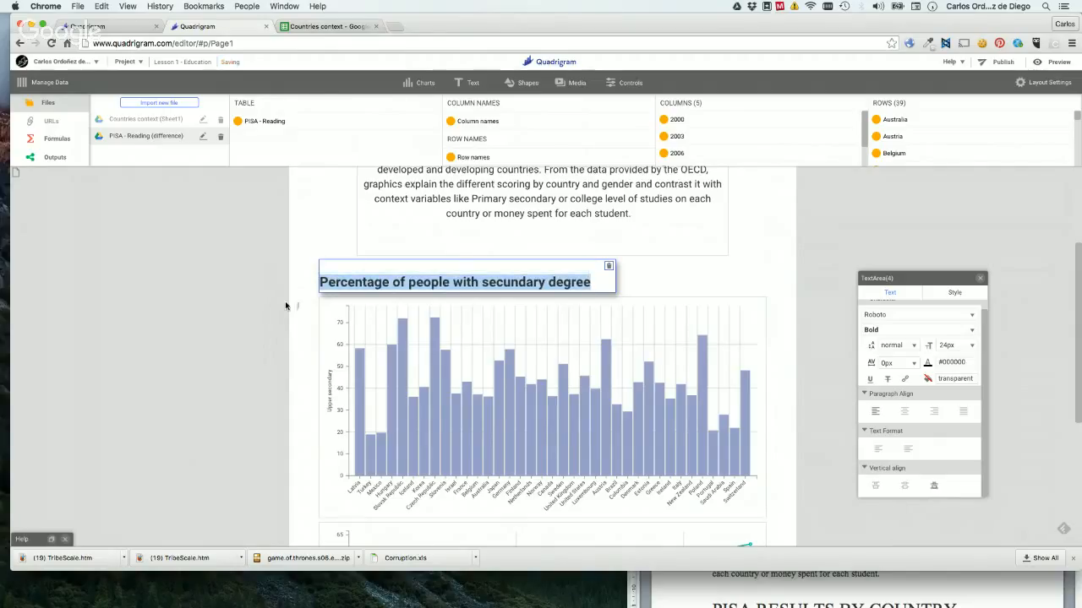
click(267, 272)
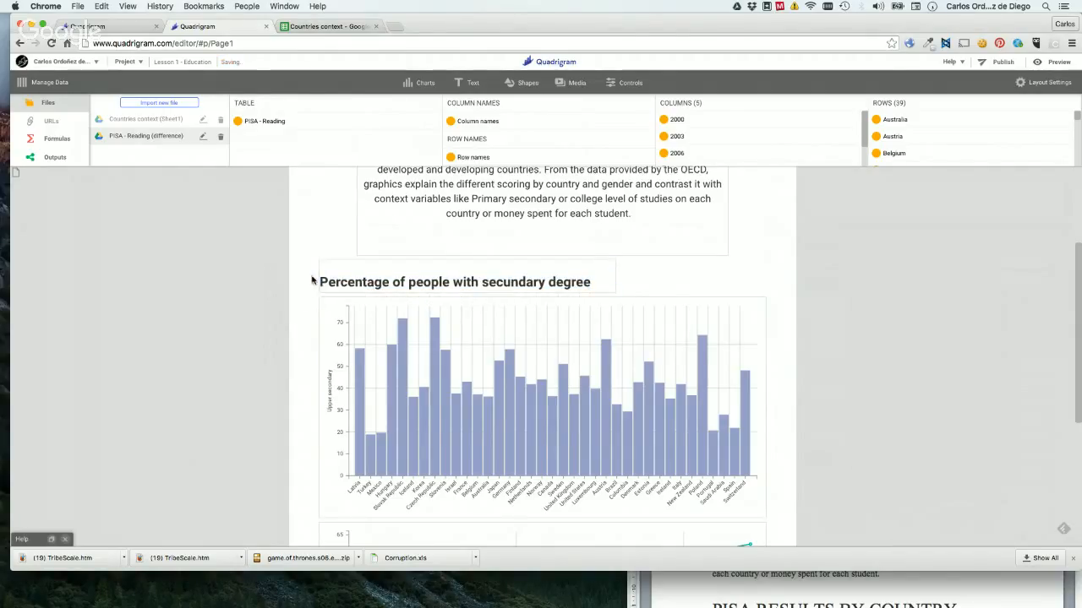
Try to add a Subtitle 24pt text element between the bar chart and the PISA reading line chart.
scroll(301, 313, down, 3)
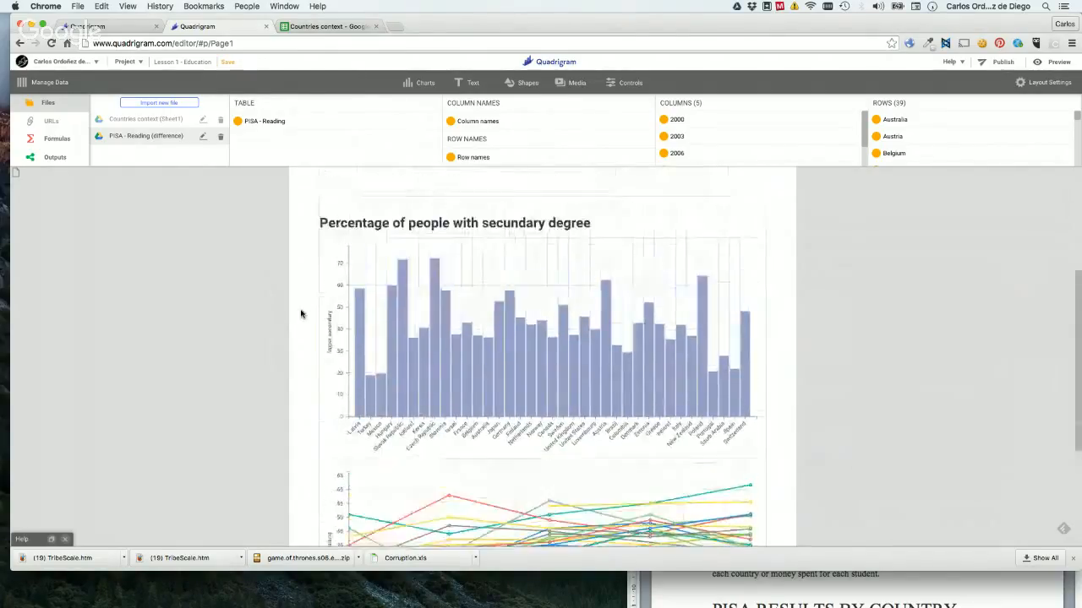
scroll(189, 297, up, 1)
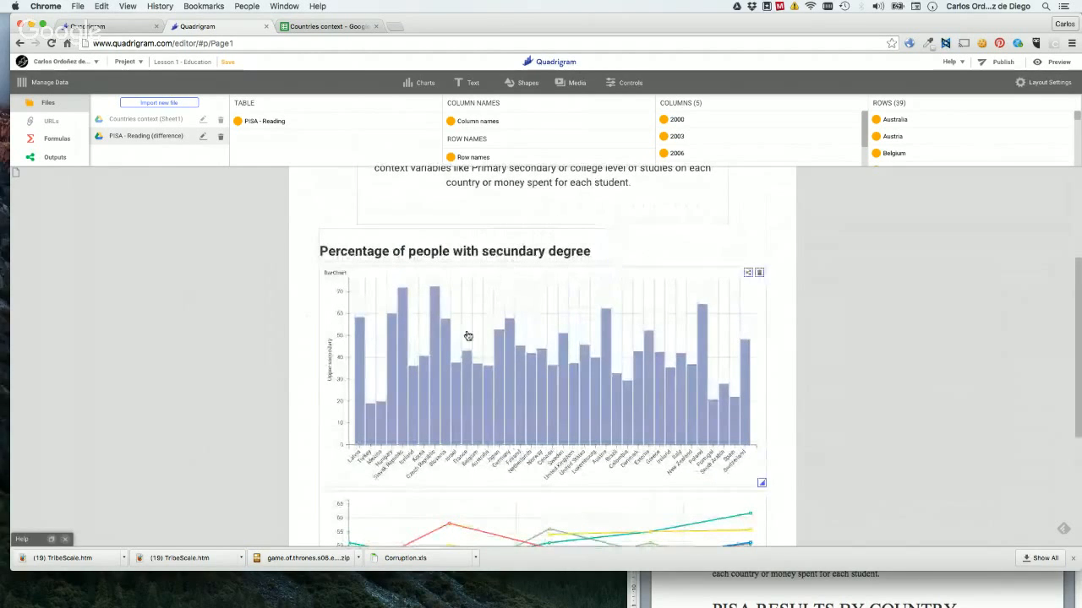
scroll(507, 411, down, 4)
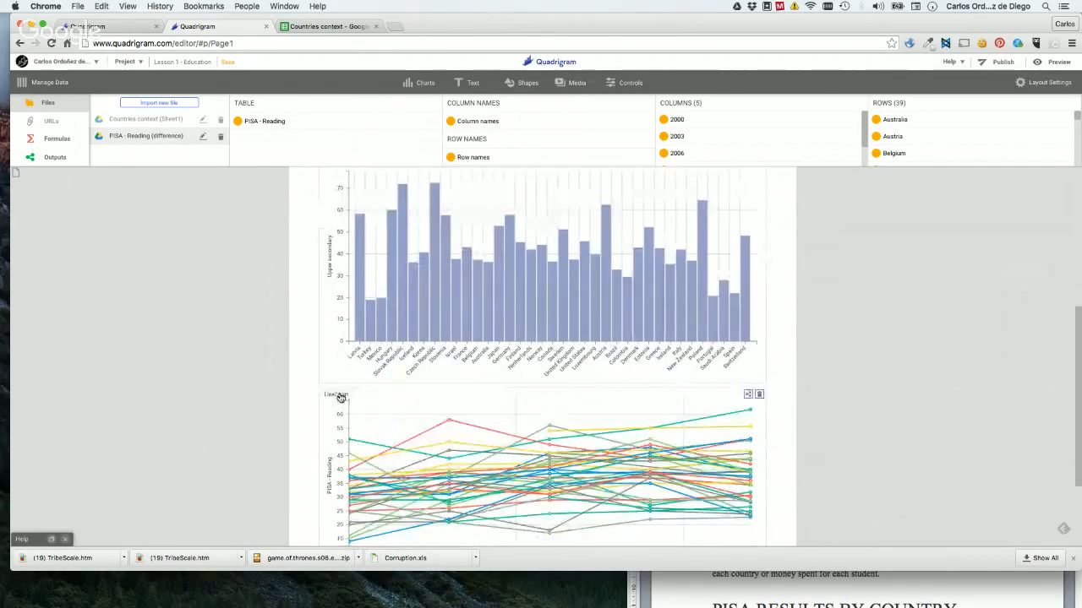
click(473, 85)
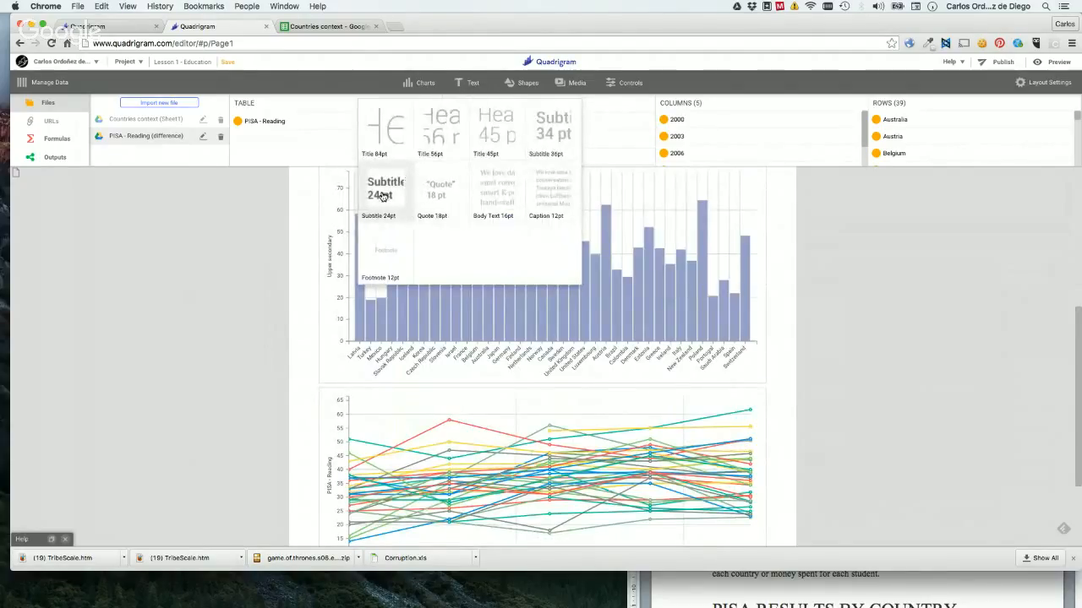
drag(383, 196, 347, 382)
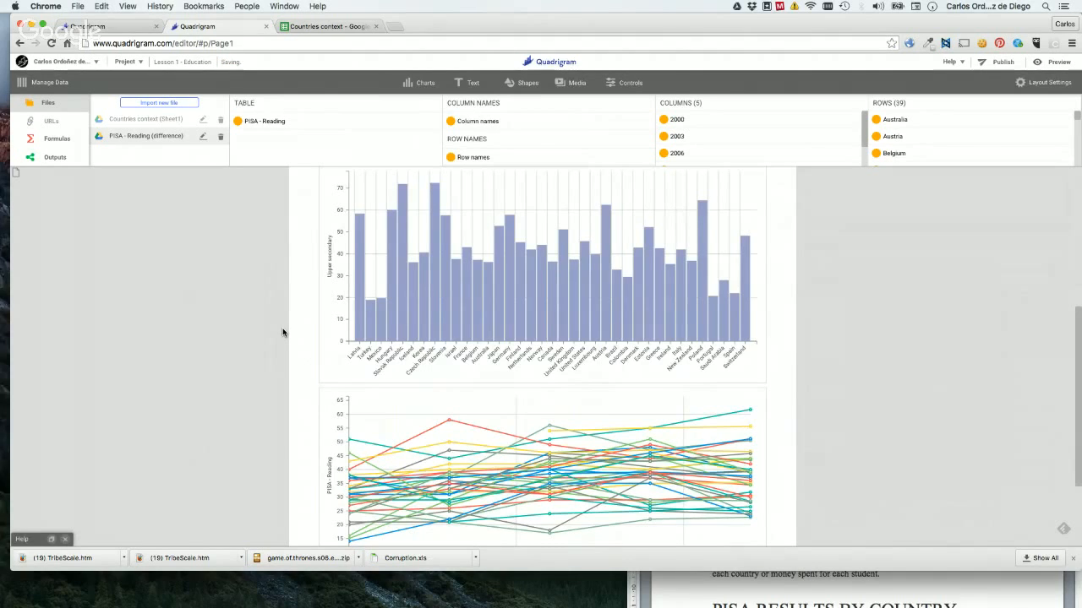
scroll(283, 332, down, 1)
scroll(283, 332, up, 3)
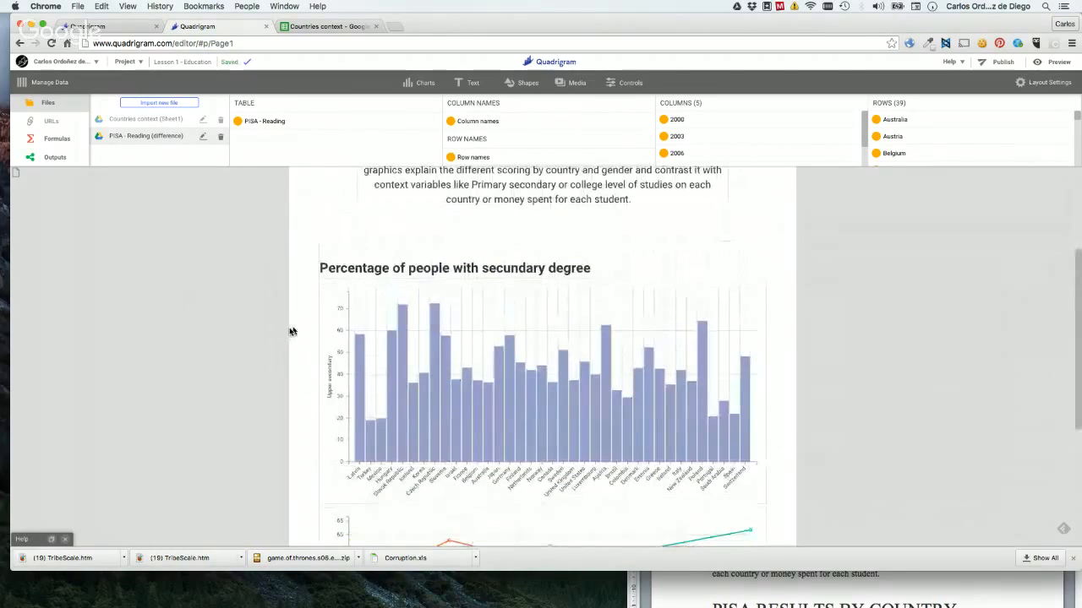
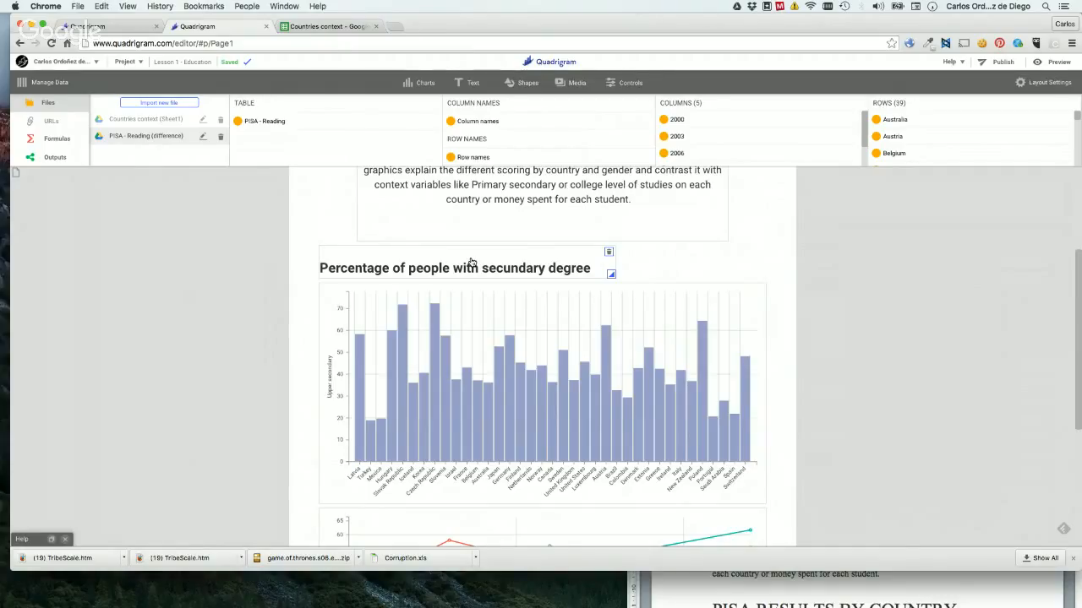
Duplicate the "Percentage of people with secundary degree" subtitle and place the copy between the bar chart and the PISA reading line chart.
drag(471, 263, 469, 267)
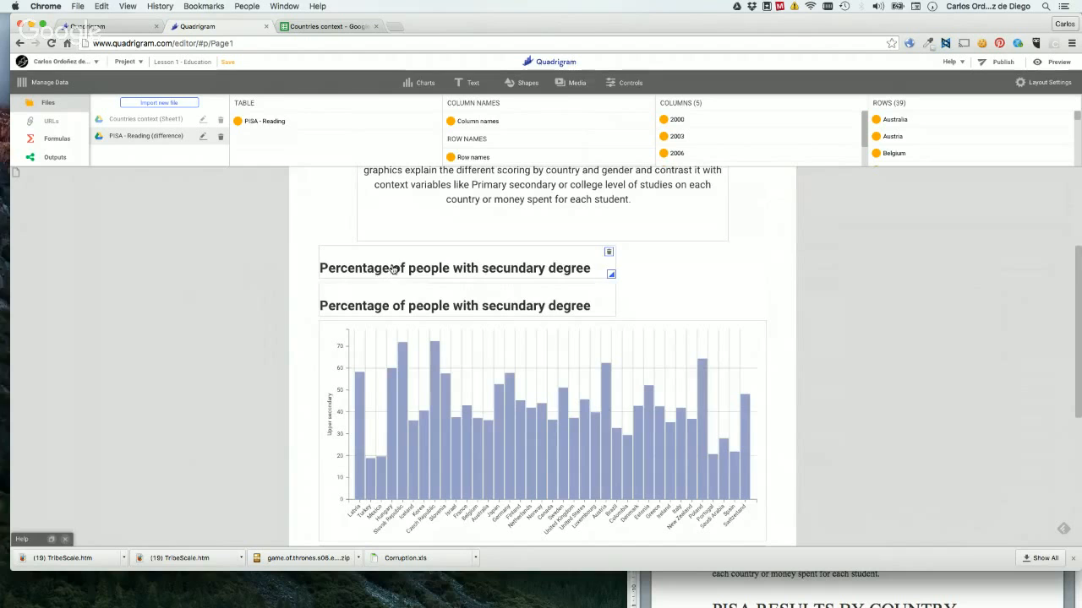
drag(394, 269, 399, 332)
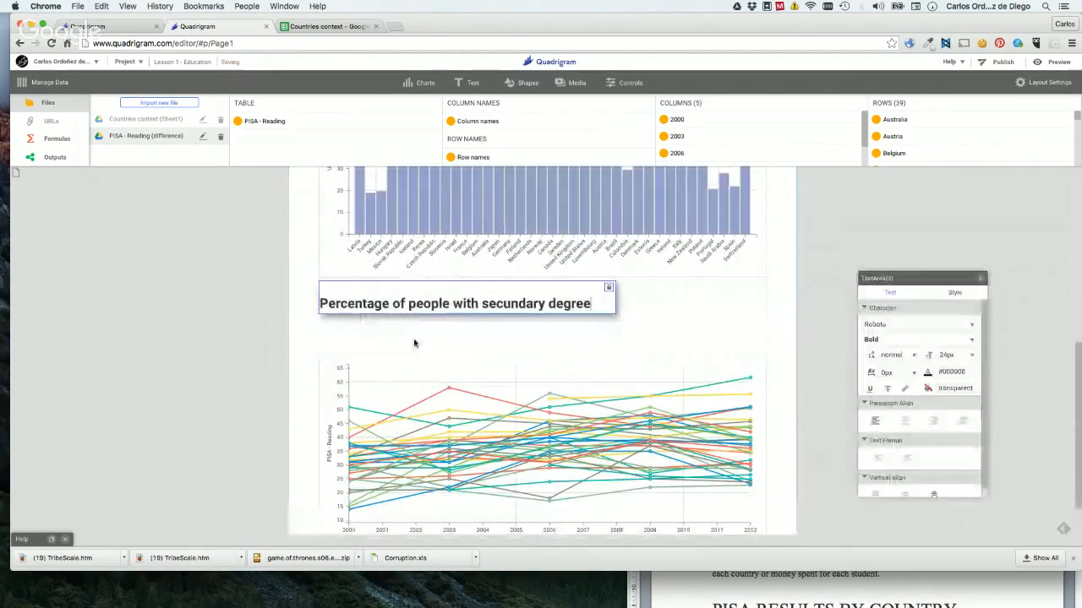
click(287, 398)
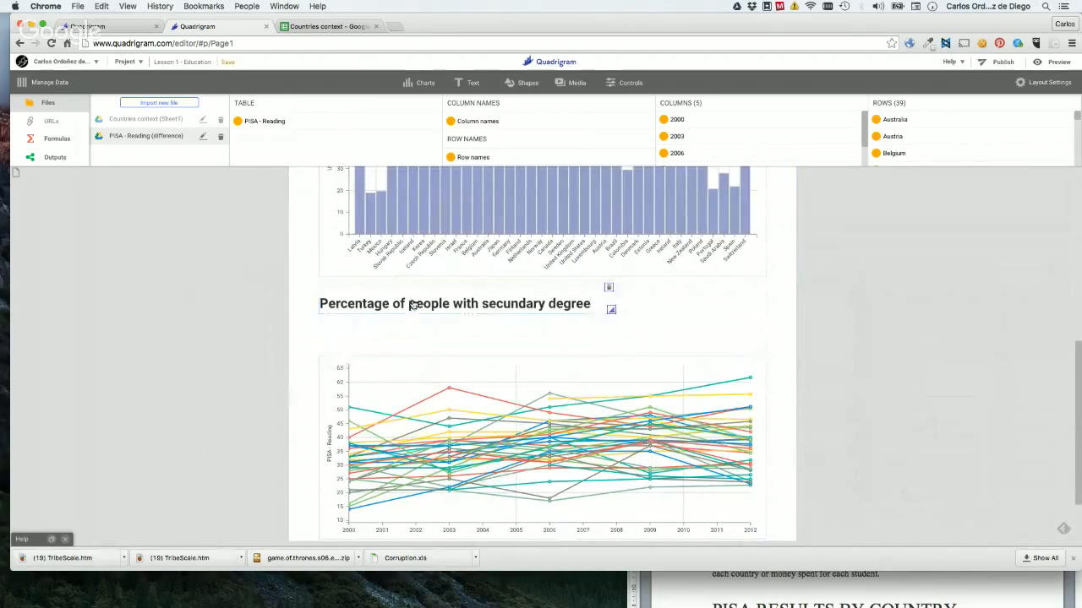
drag(411, 312, 448, 328)
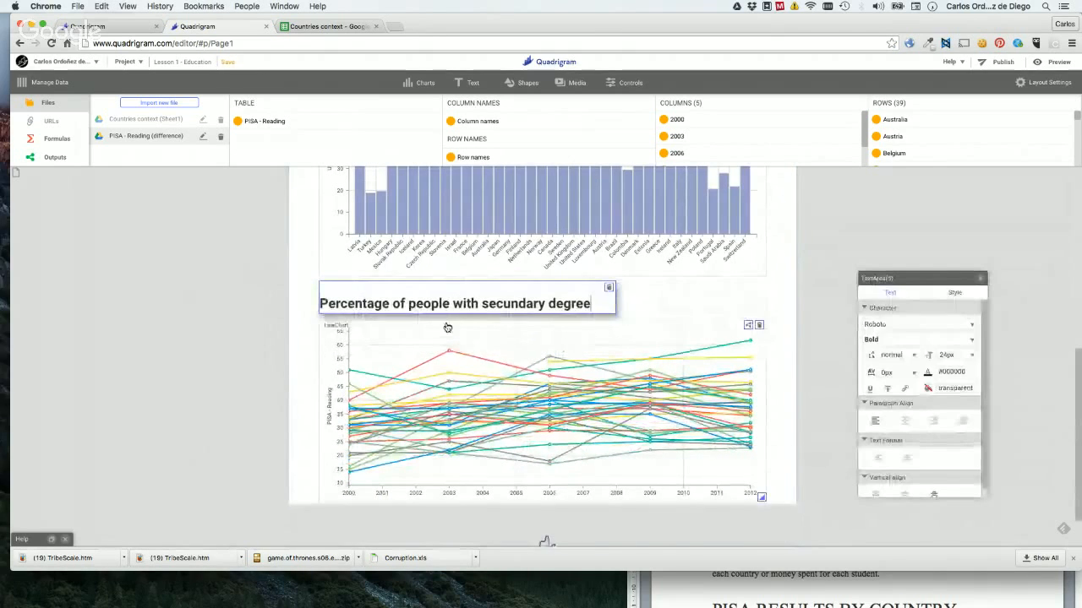
Replace the copied subtitle's text above the line chart with "PISA Performance by country".
click(406, 305)
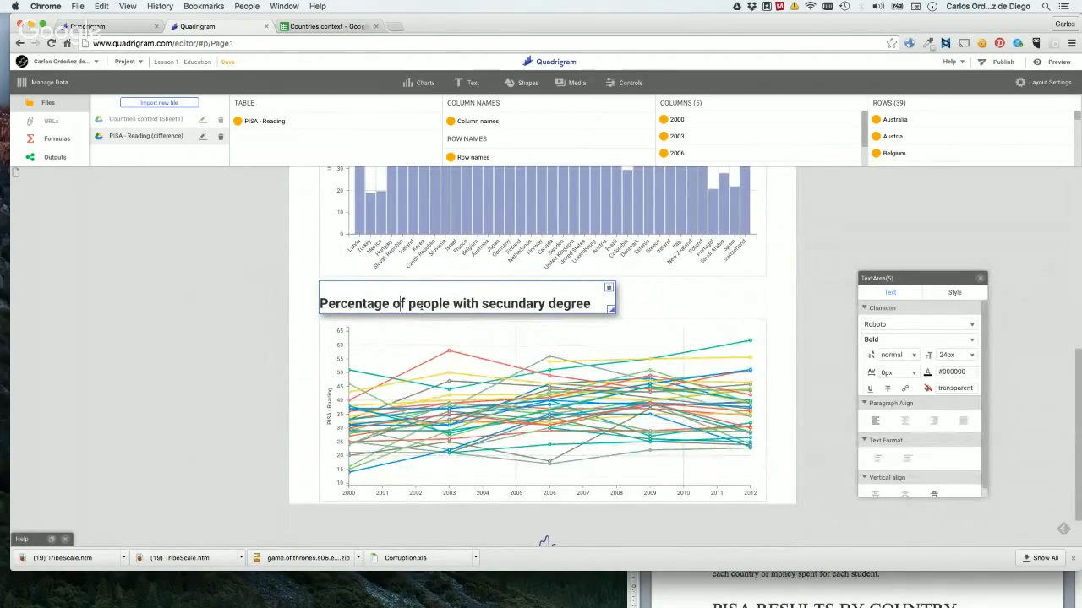
key(alt+Left)
key(shift+alt+Left)
text(PIUS)
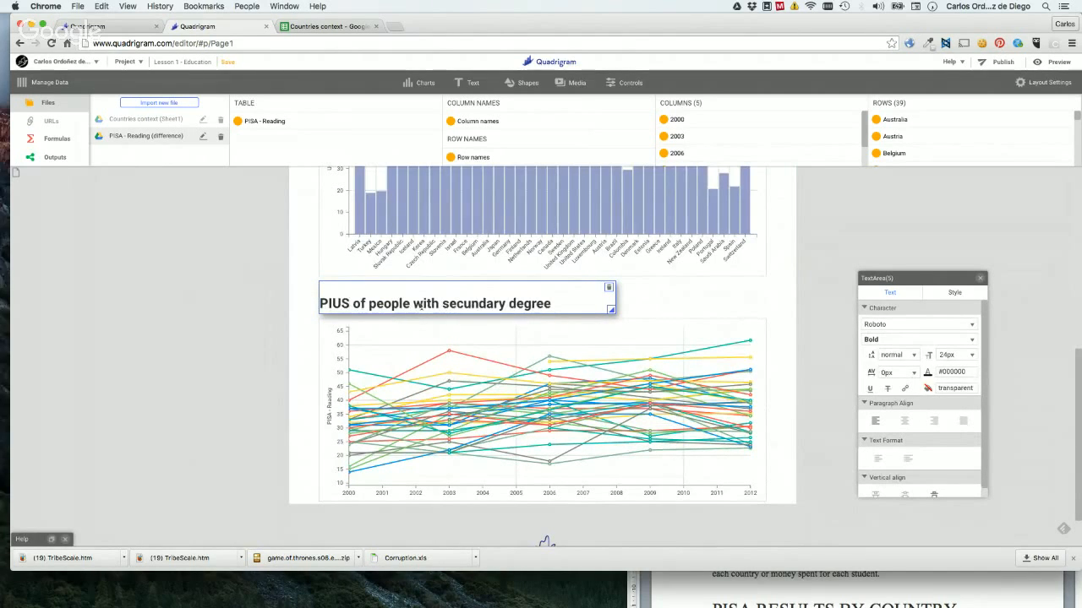
key(BackSpace)
key(BackSpace)
text(SA Perfo)
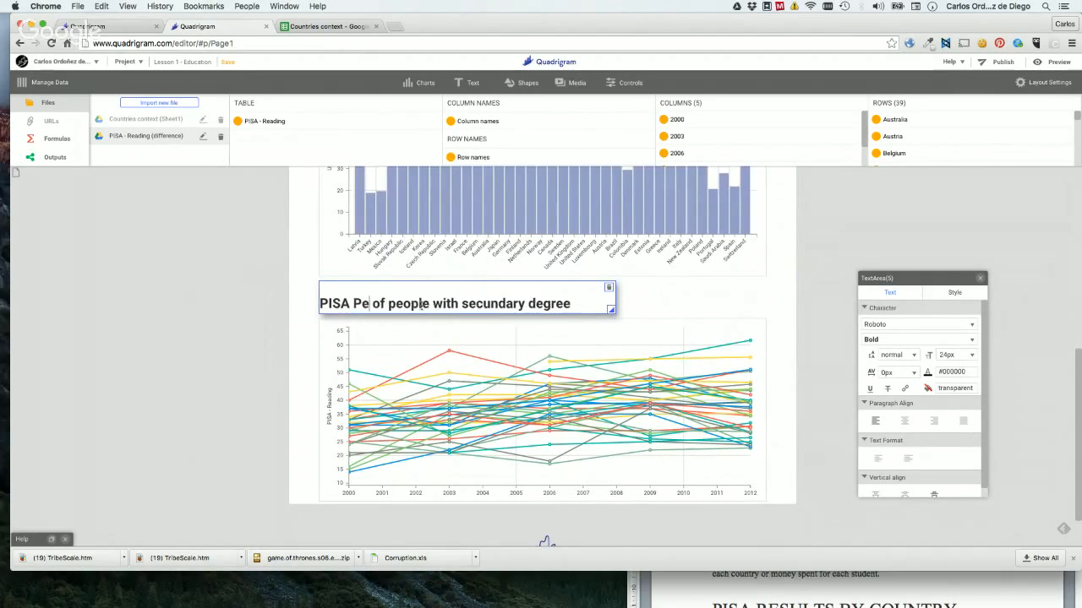
text(rmance)
key(shift+super+Down)
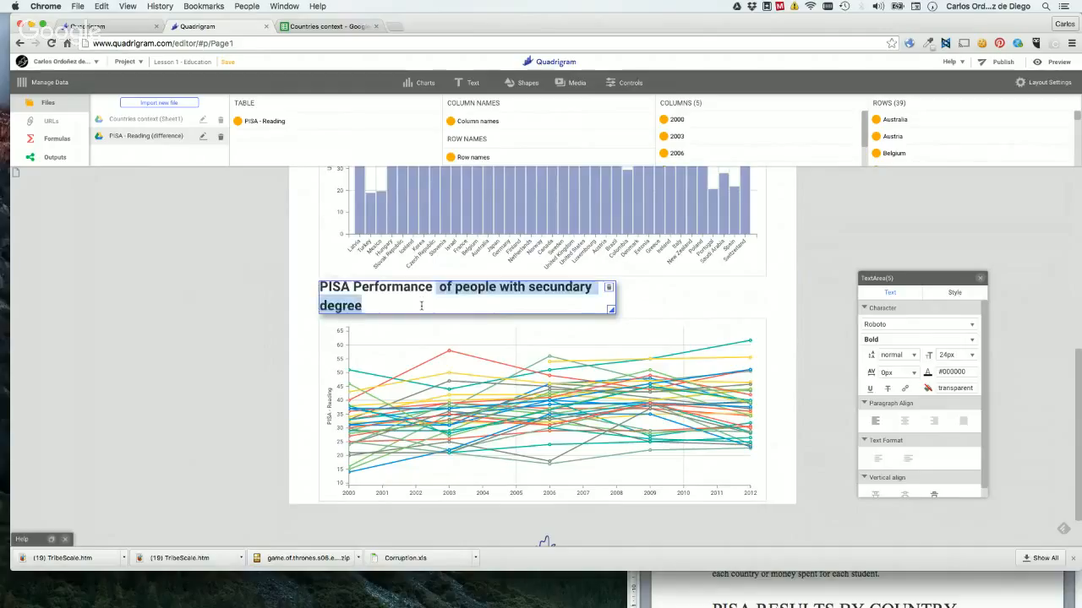
text(B)
key(BackSpace)
text(by country)
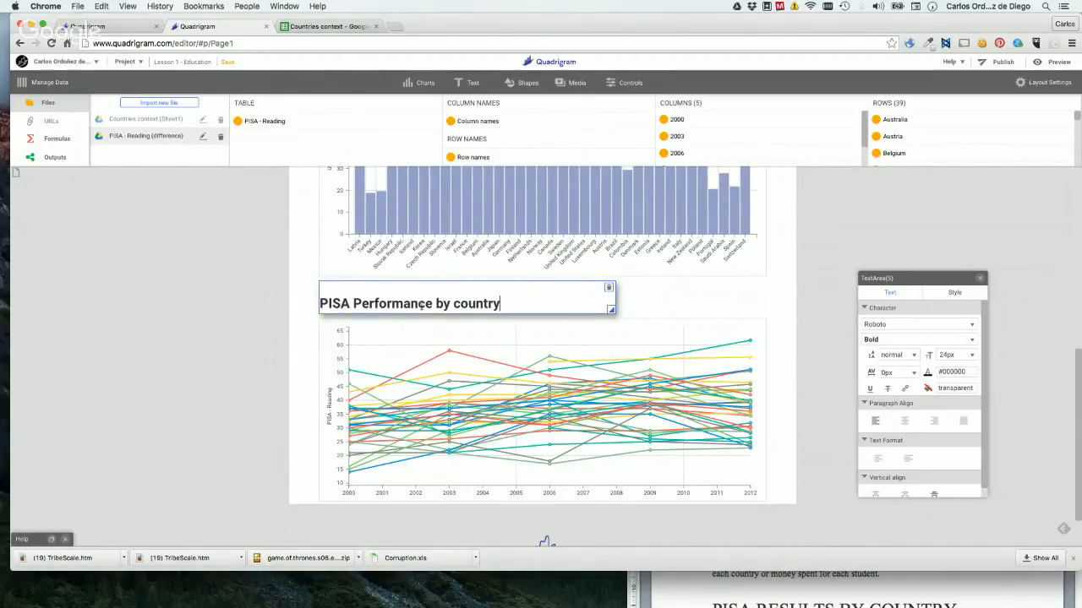
click(245, 322)
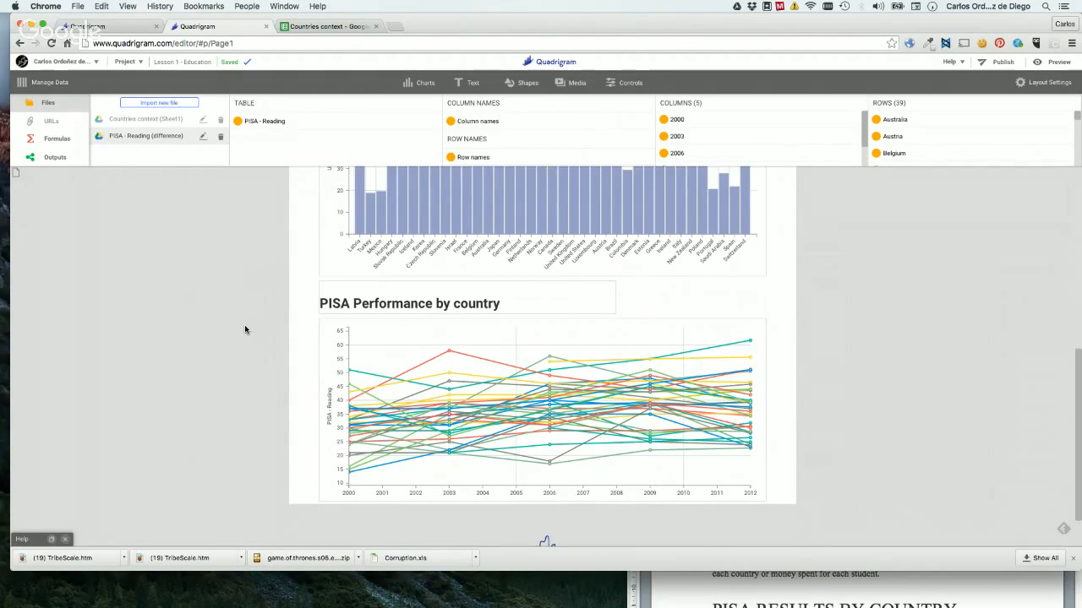
Switch to the Google Hangouts window and mark both audience questions about seeing the screen as answered.
key(ctrl+Up)
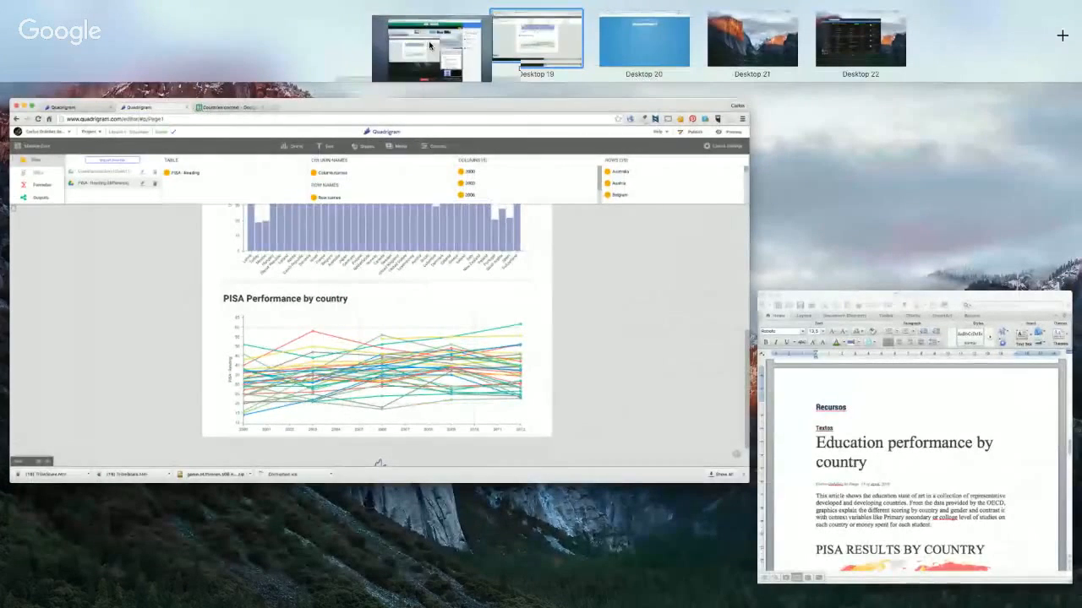
click(429, 45)
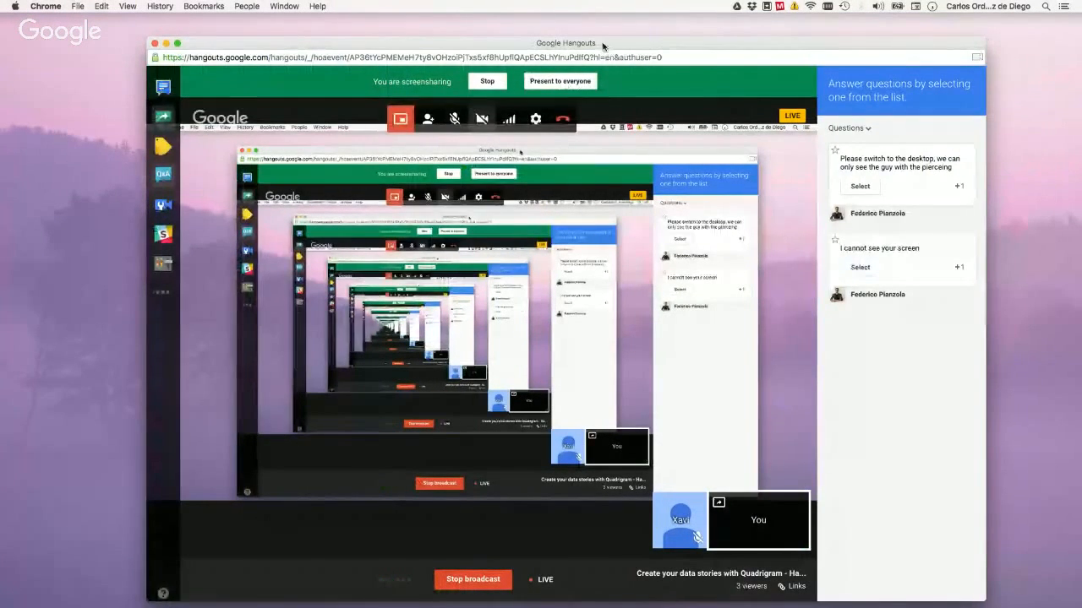
drag(602, 45, 551, 55)
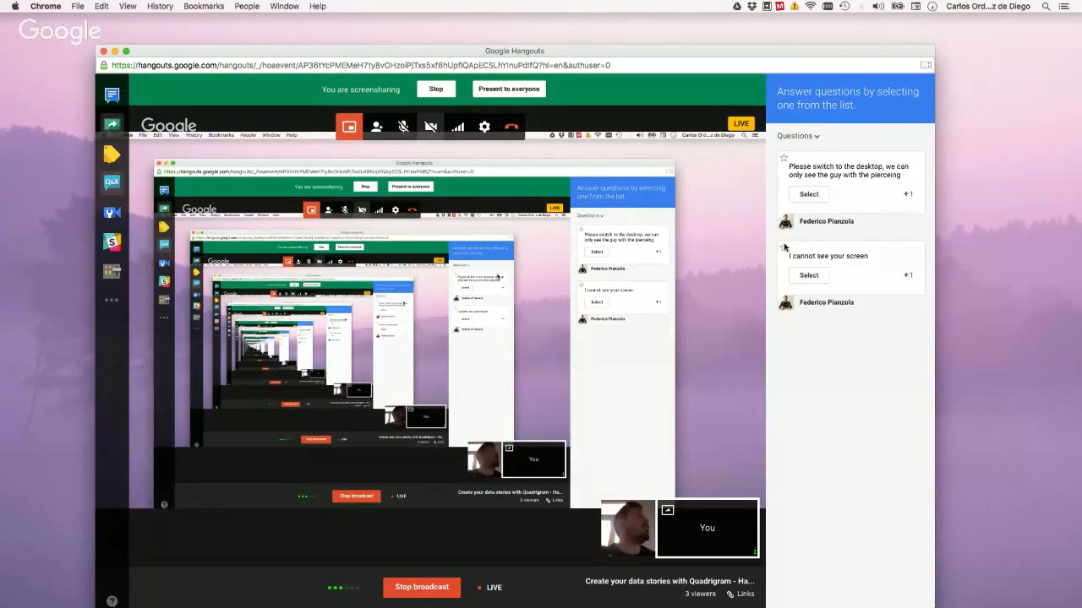
click(807, 194)
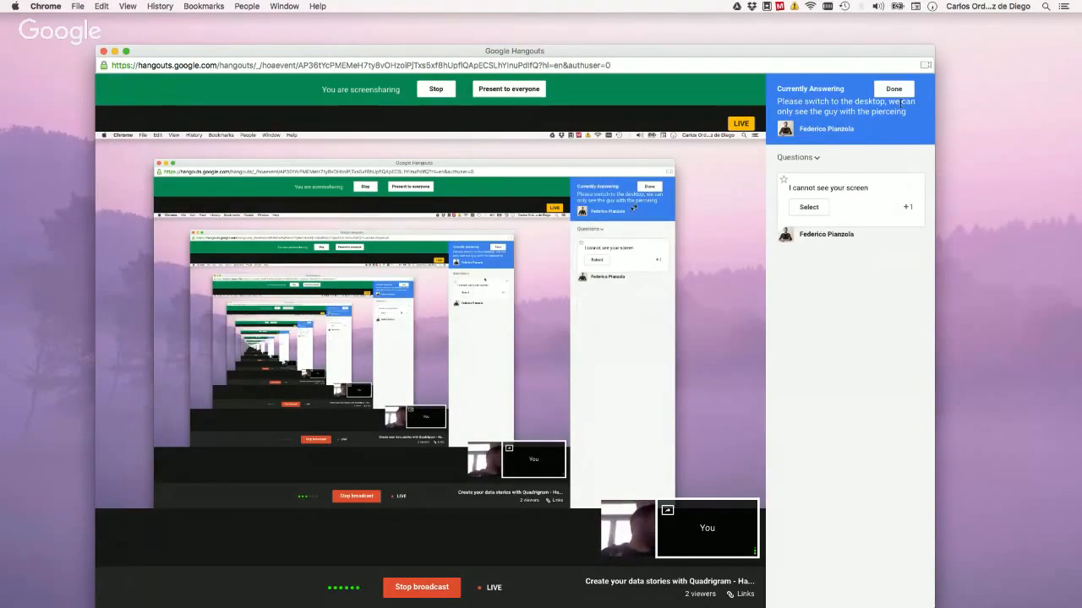
click(896, 90)
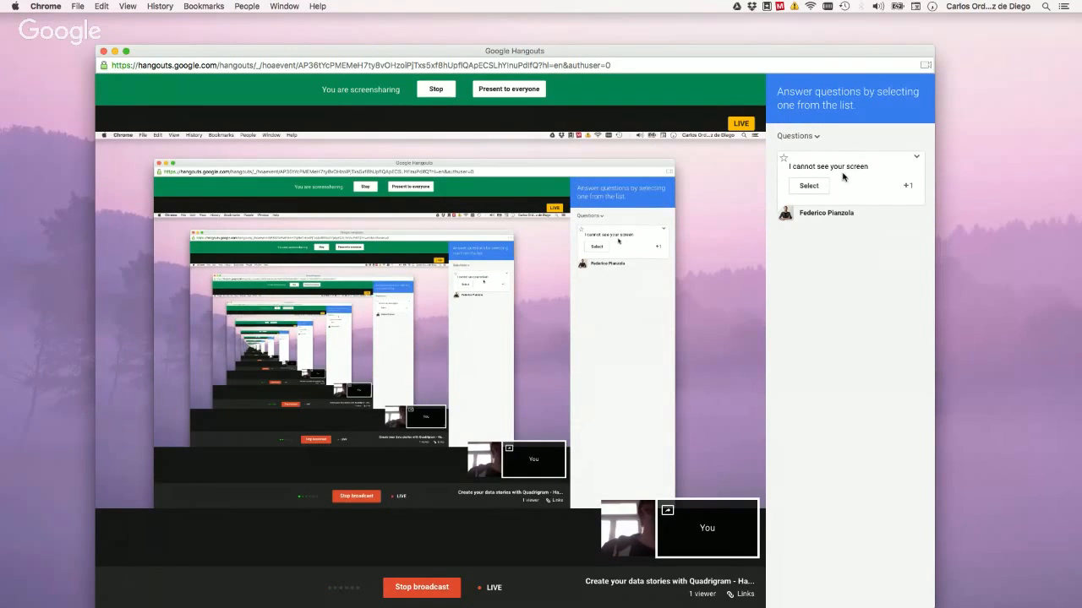
click(810, 187)
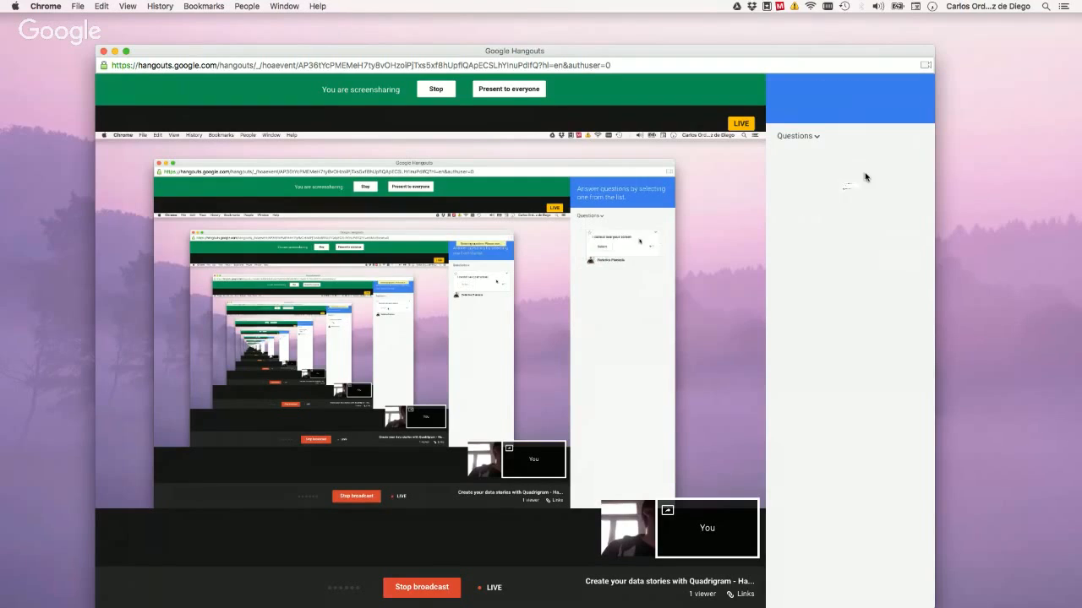
click(891, 90)
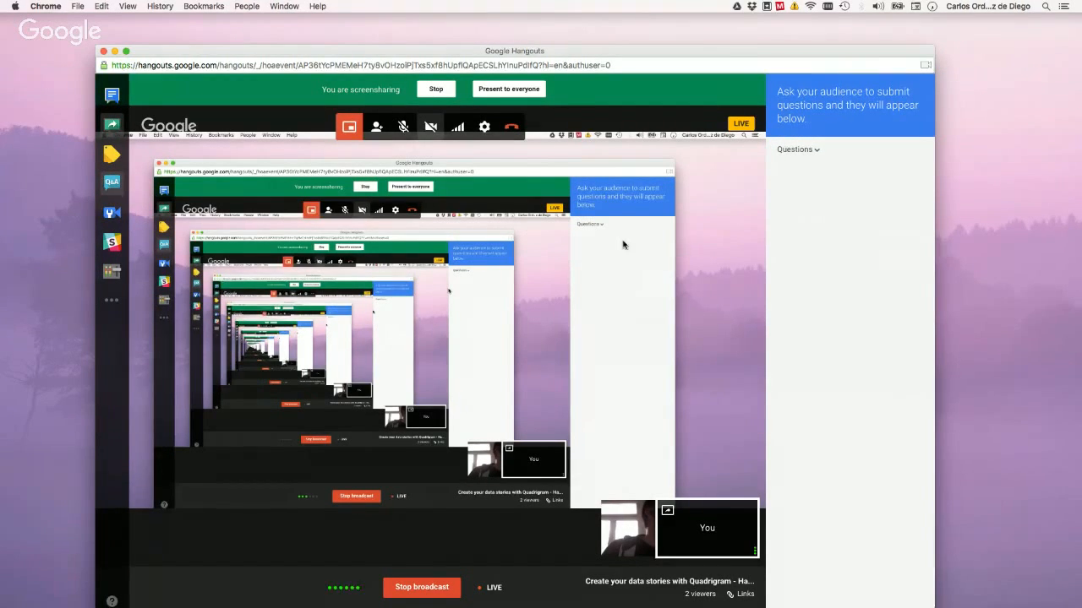
Switch back to the Quadrigram editor and review the whole page from the title to the PISA line chart.
key(ctrl+Up)
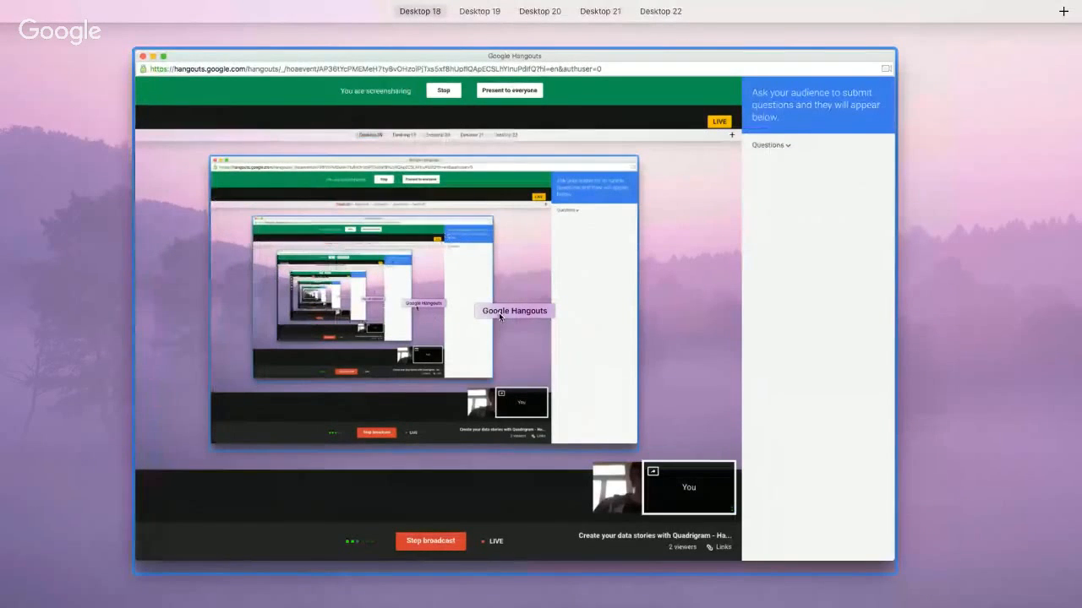
mouse_move(463, 45)
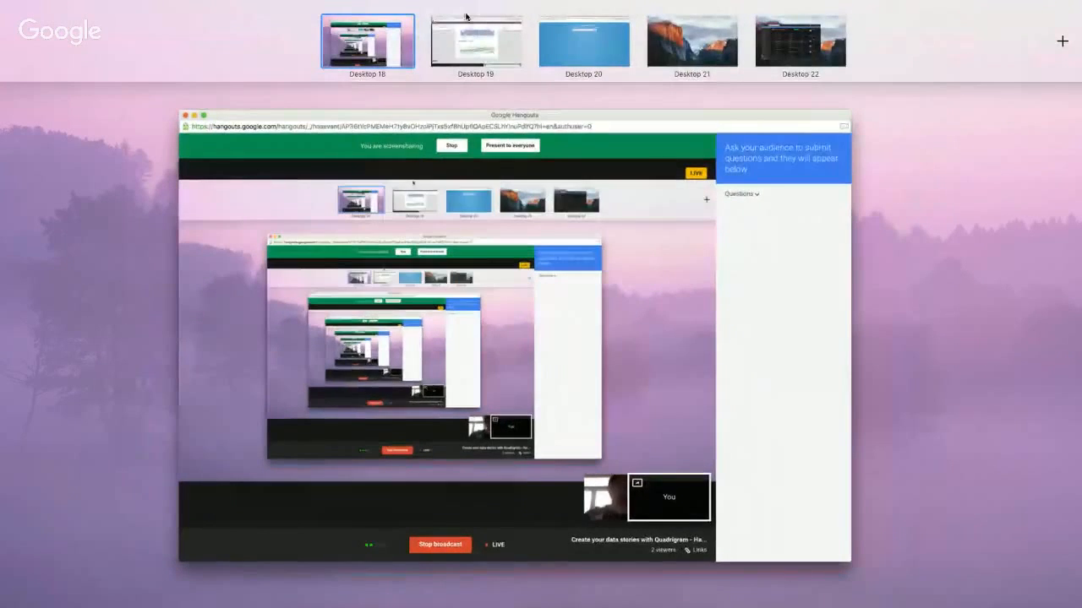
click(381, 54)
key(ctrl+Up)
click(495, 41)
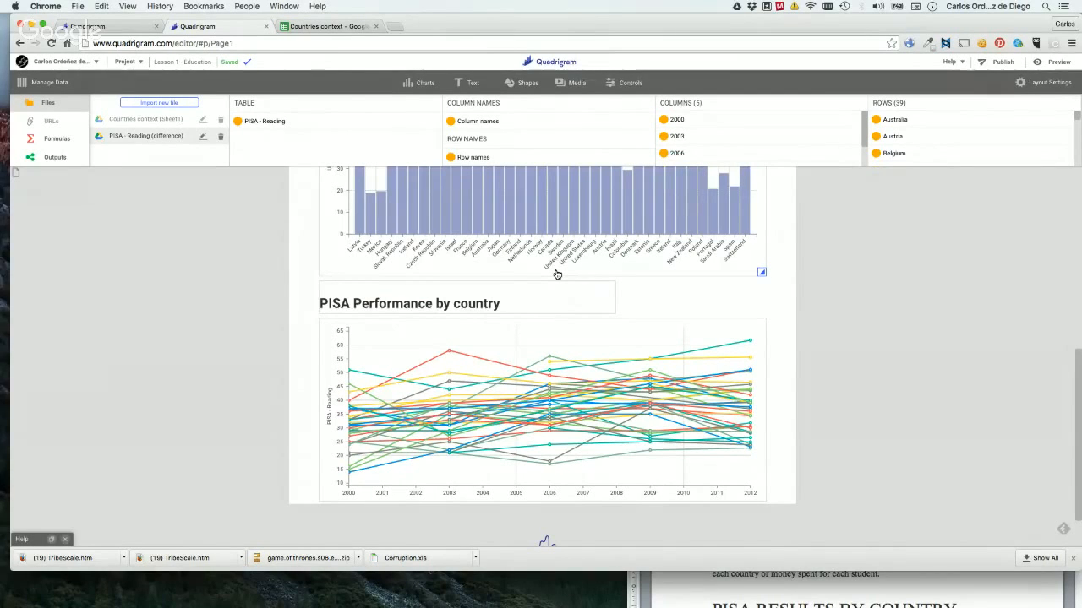
scroll(557, 274, up, 10)
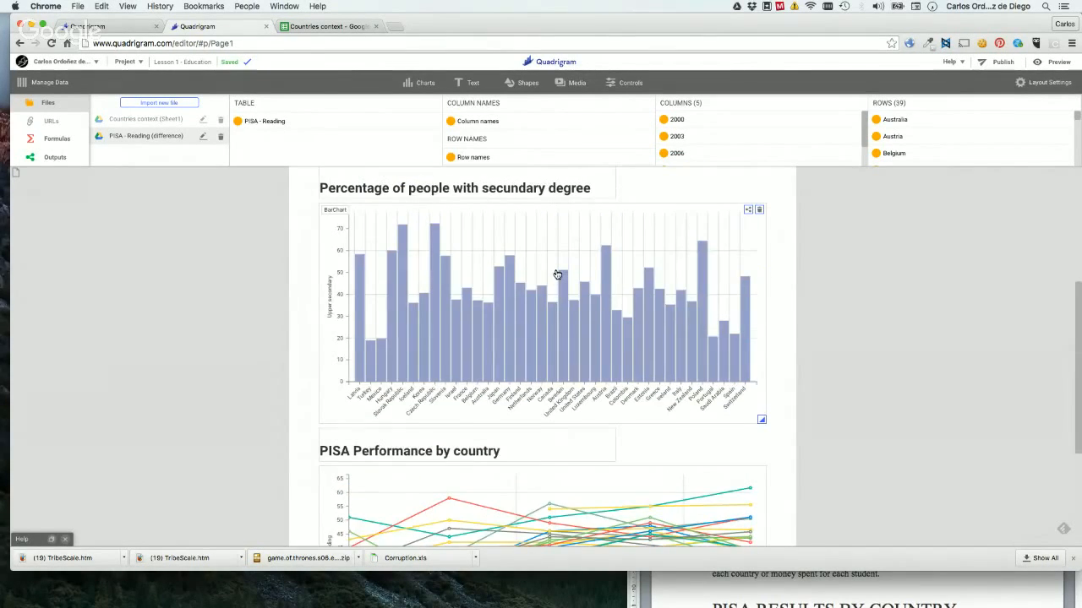
scroll(557, 274, up, 1)
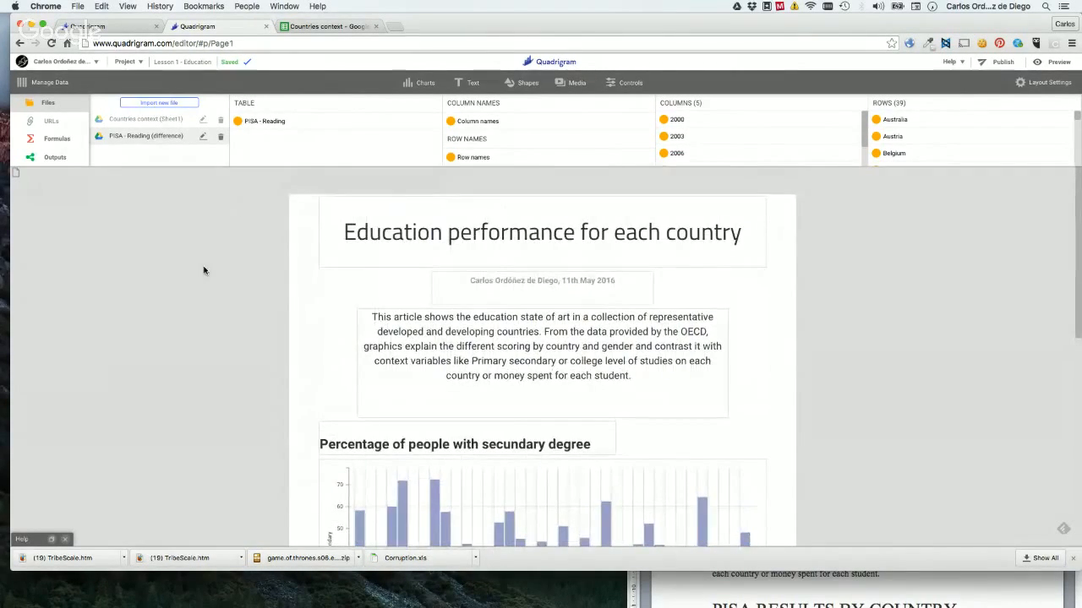
scroll(204, 271, down, 10)
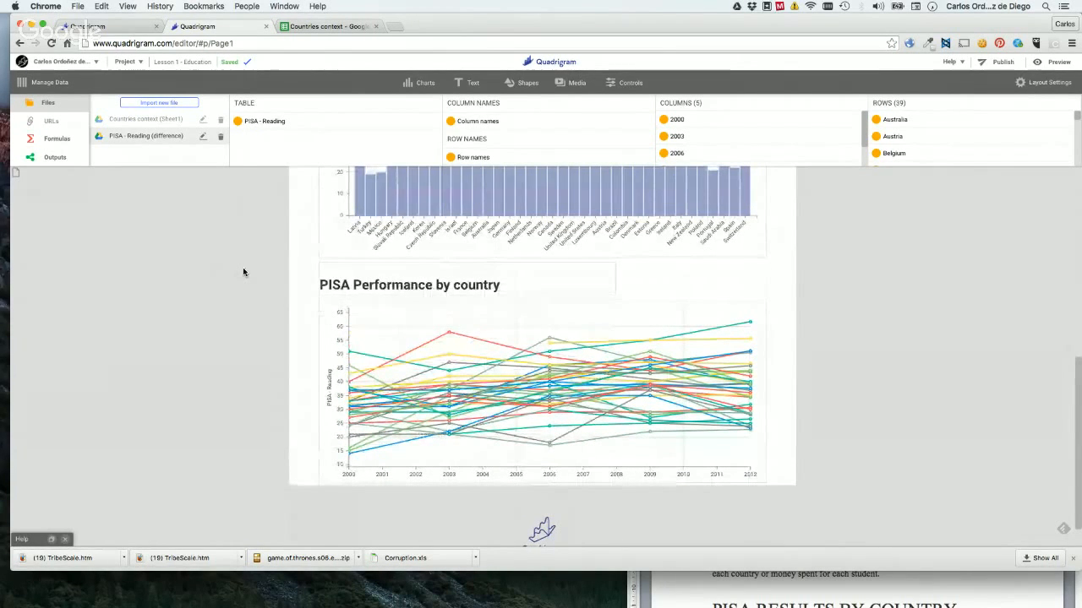
scroll(243, 270, up, 5)
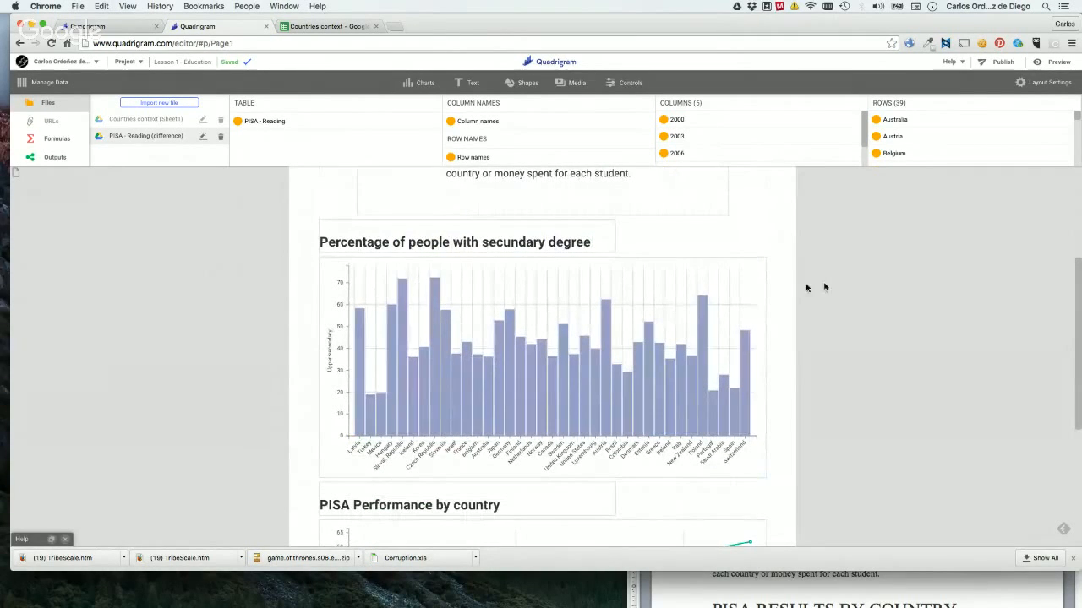
Examine the bar chart's data, style and selection settings, including its sort-by-value options.
click(663, 281)
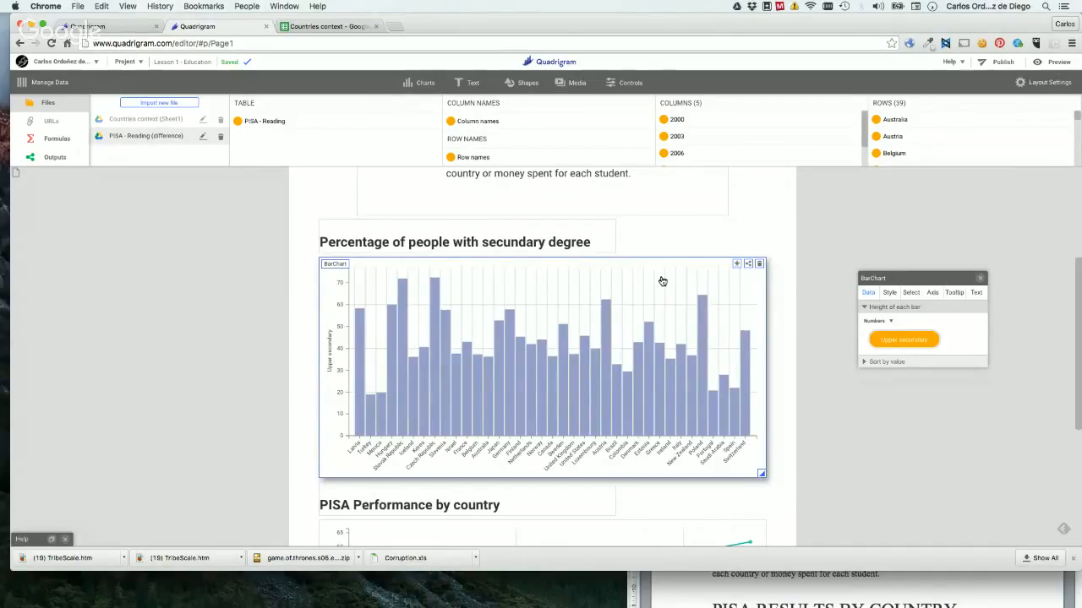
click(295, 315)
click(371, 278)
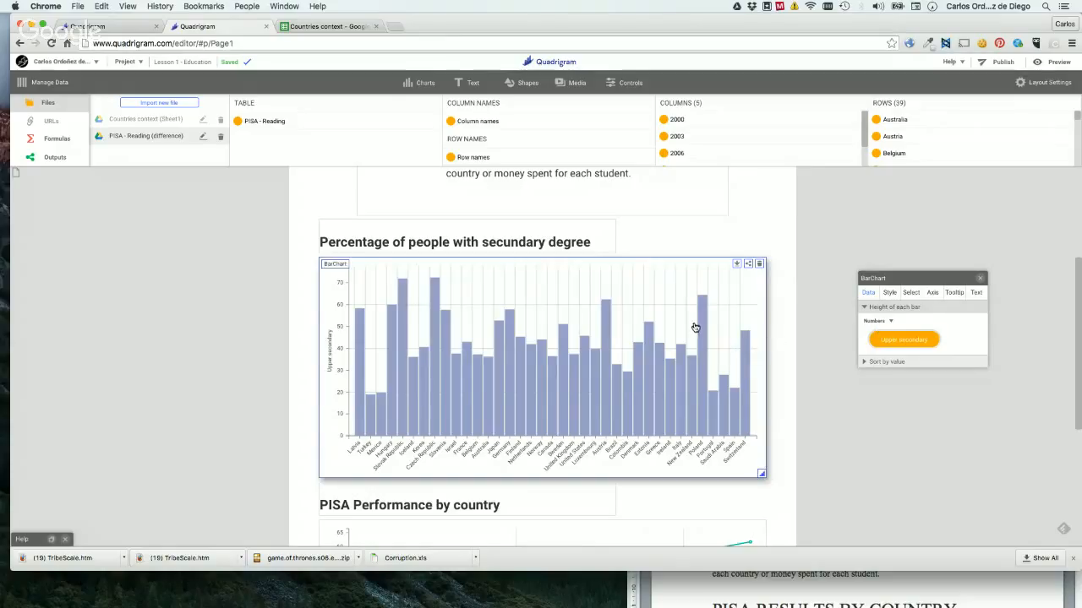
click(888, 295)
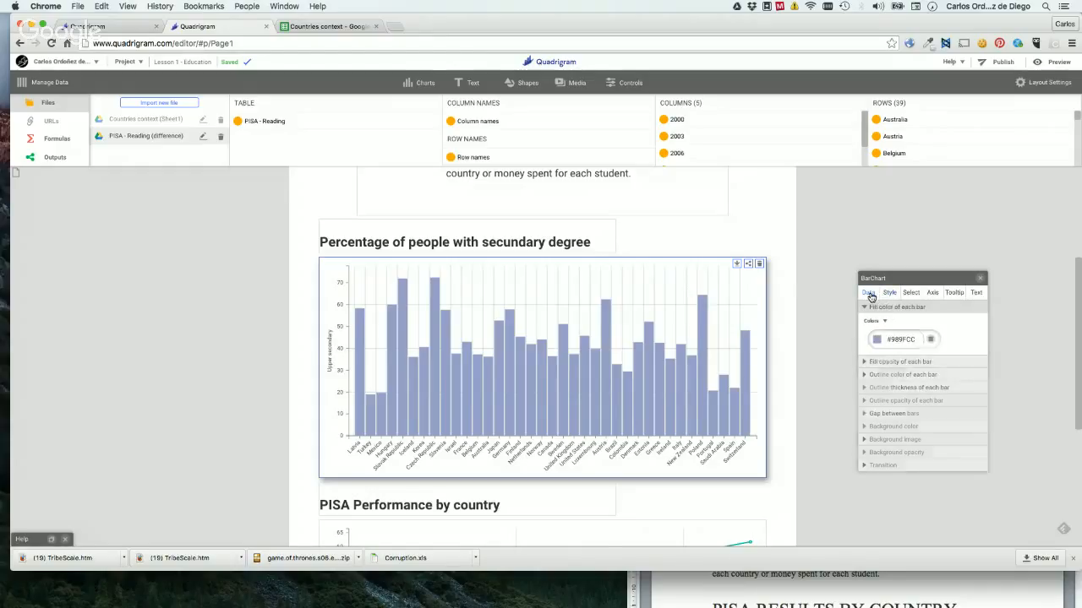
click(869, 294)
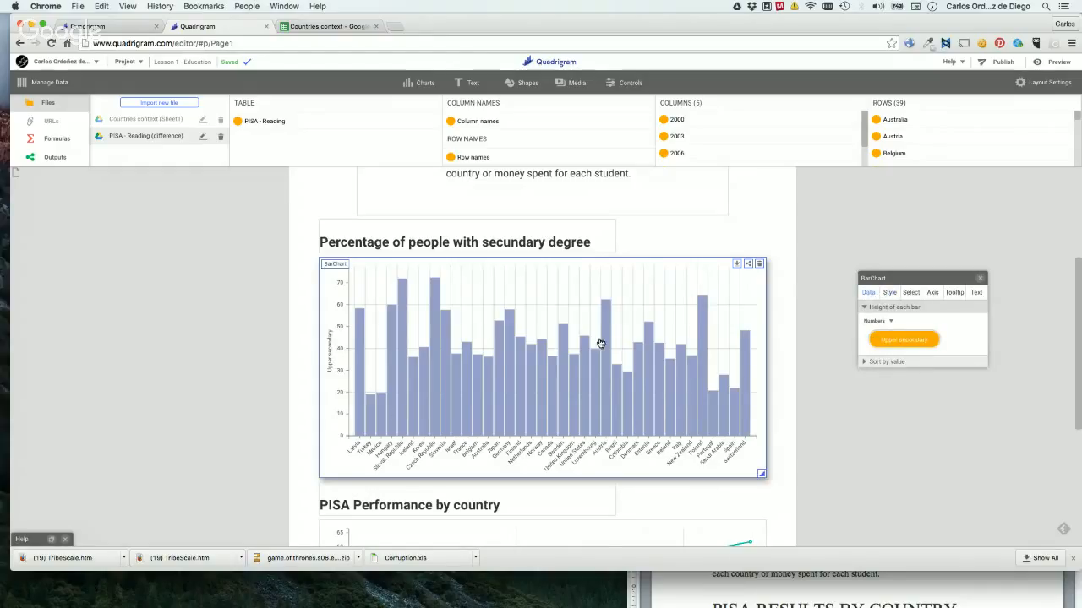
click(890, 293)
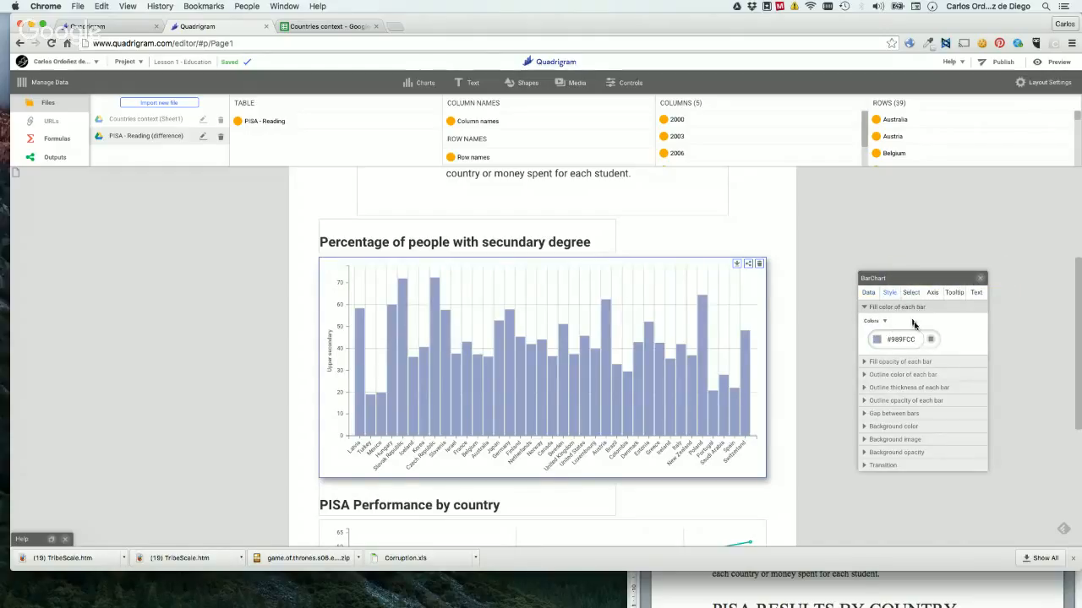
click(909, 296)
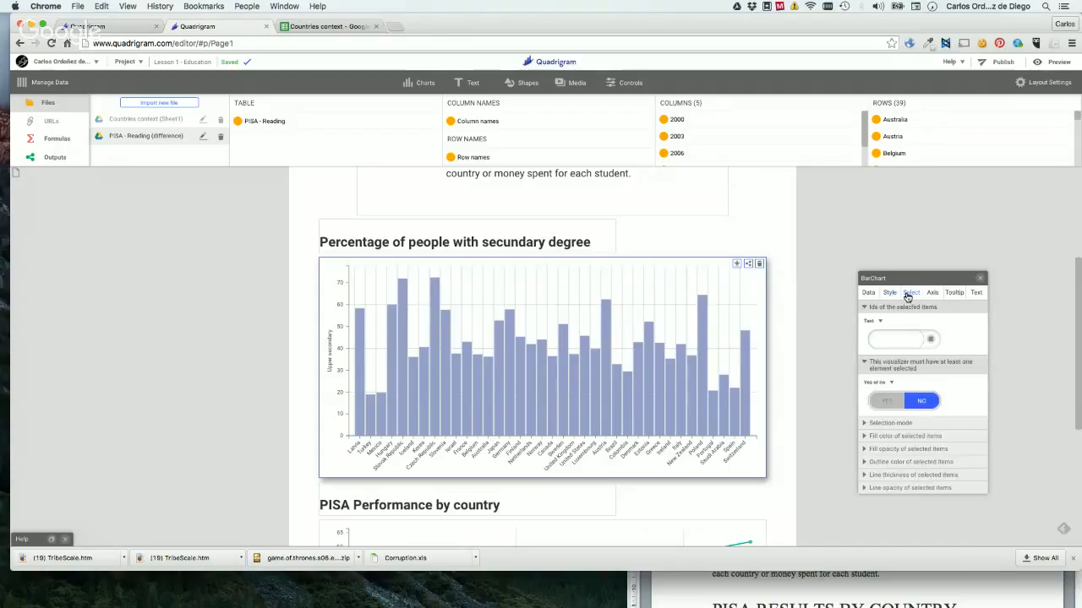
click(870, 293)
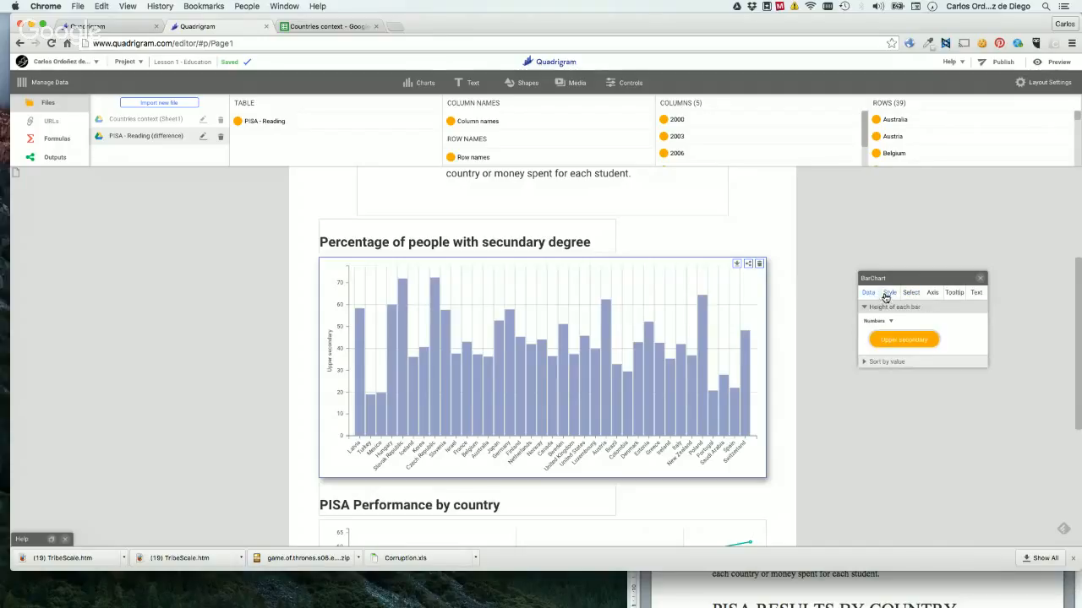
click(887, 361)
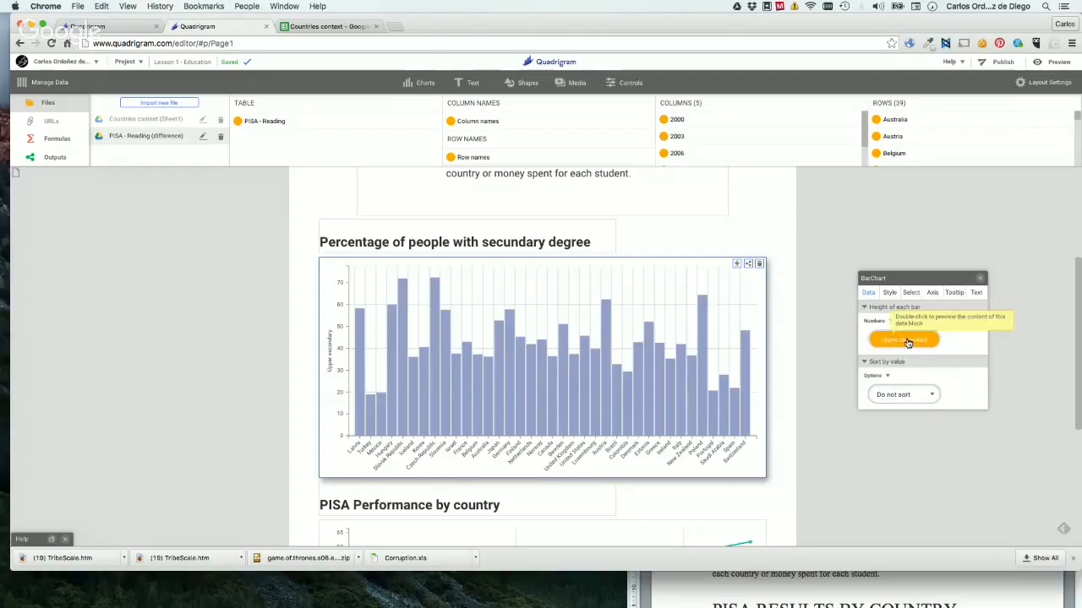
Review the bar chart's fill color and selection behaviour settings, and try selecting individual country bars.
click(889, 292)
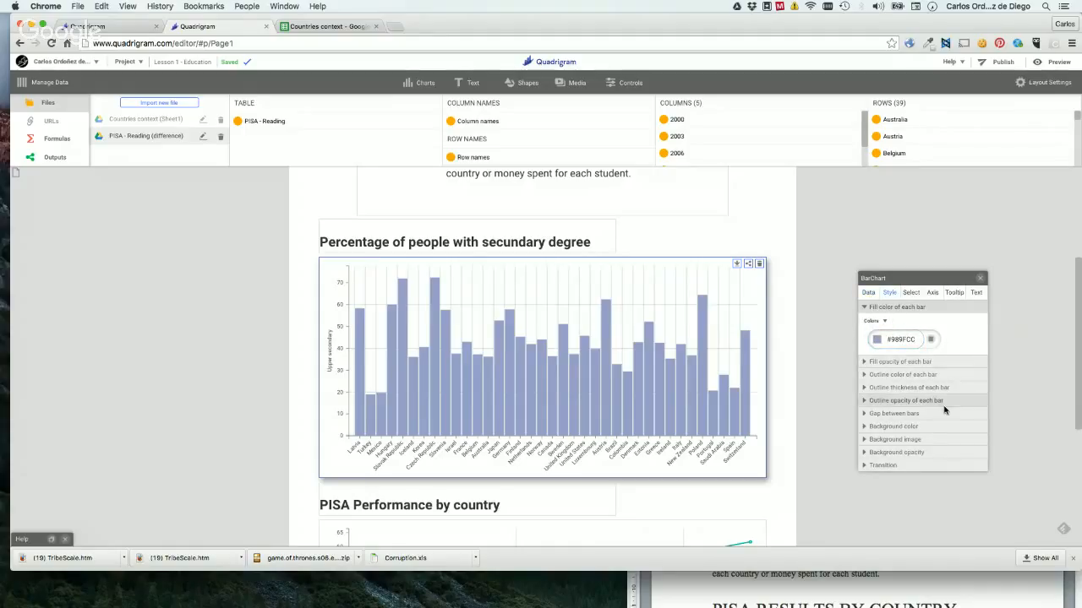
click(910, 293)
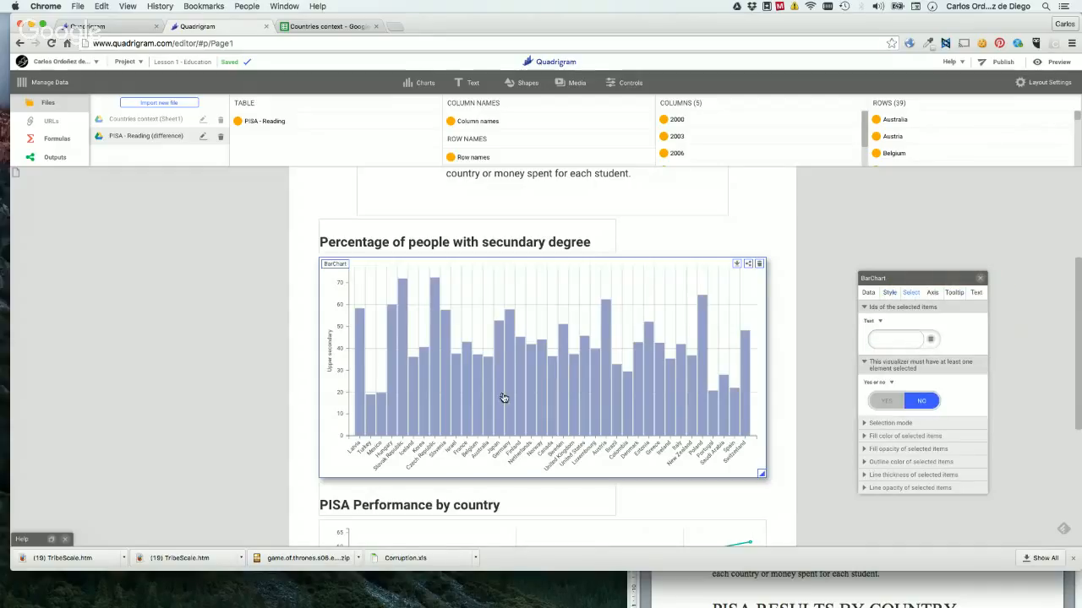
click(533, 395)
click(565, 394)
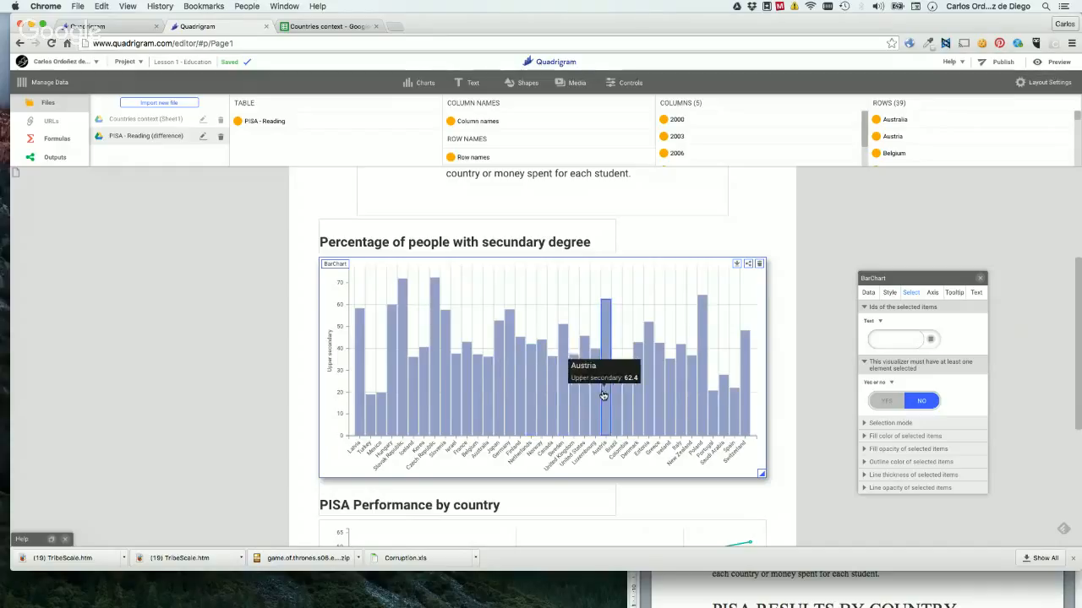
Select individual country bars across the secondary degree chart one after another to examine its selection highlighting.
click(490, 398)
click(448, 396)
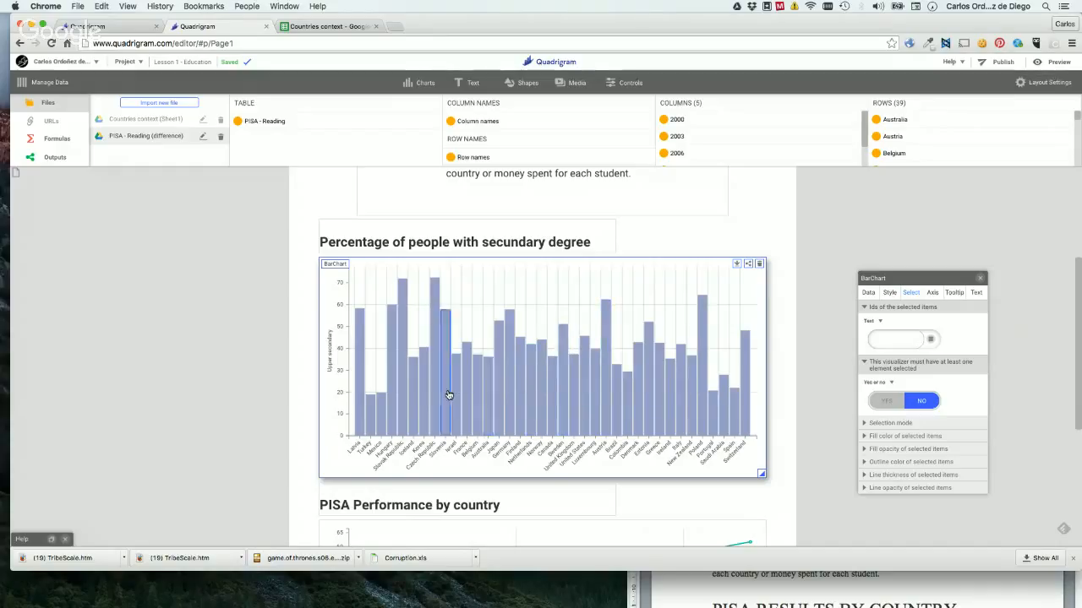
click(519, 399)
click(563, 406)
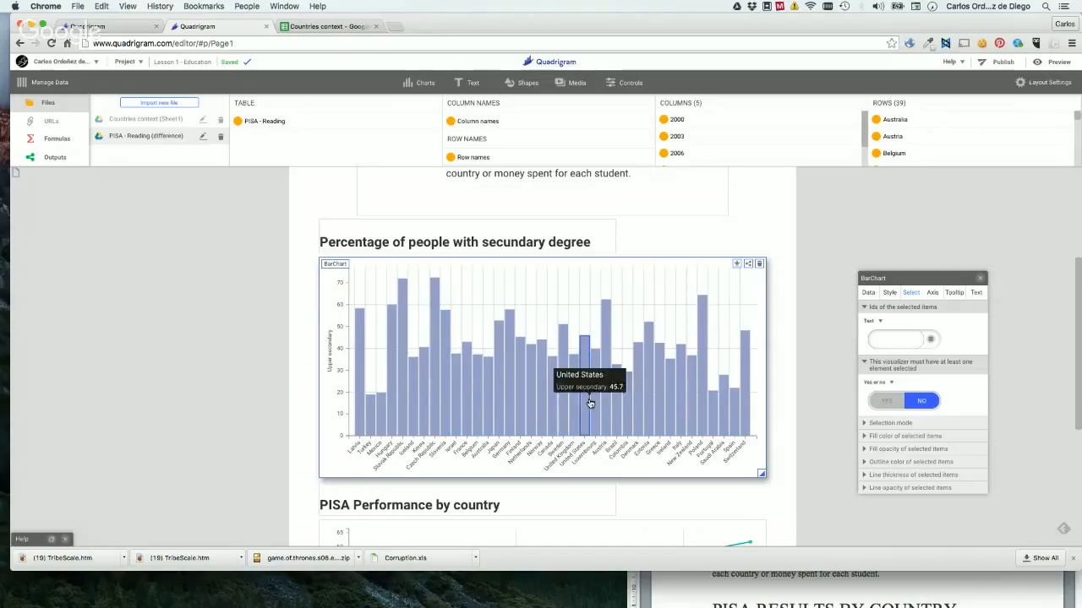
click(517, 406)
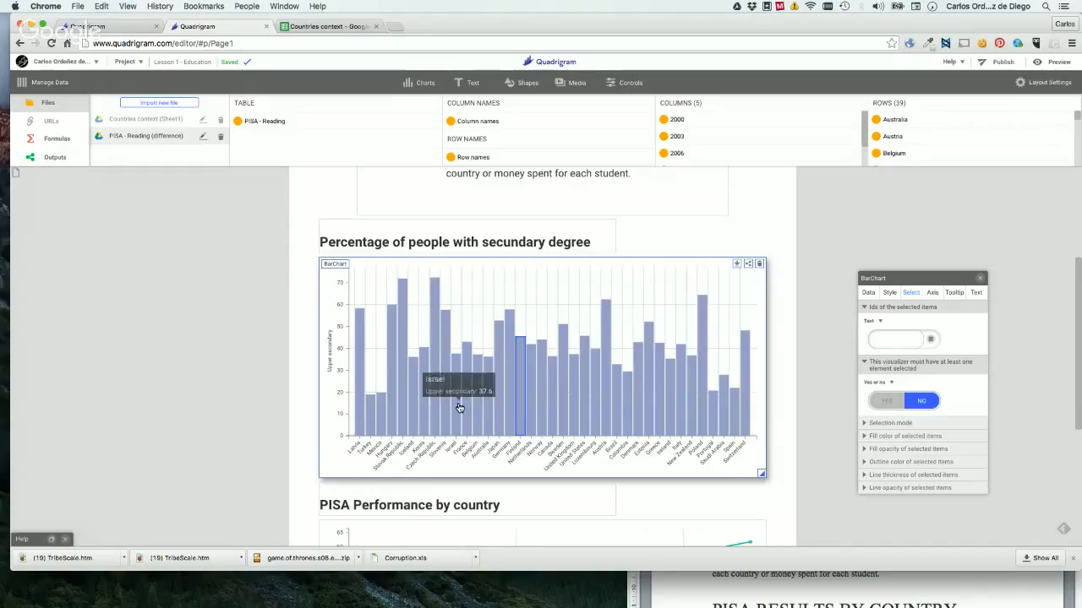
click(456, 404)
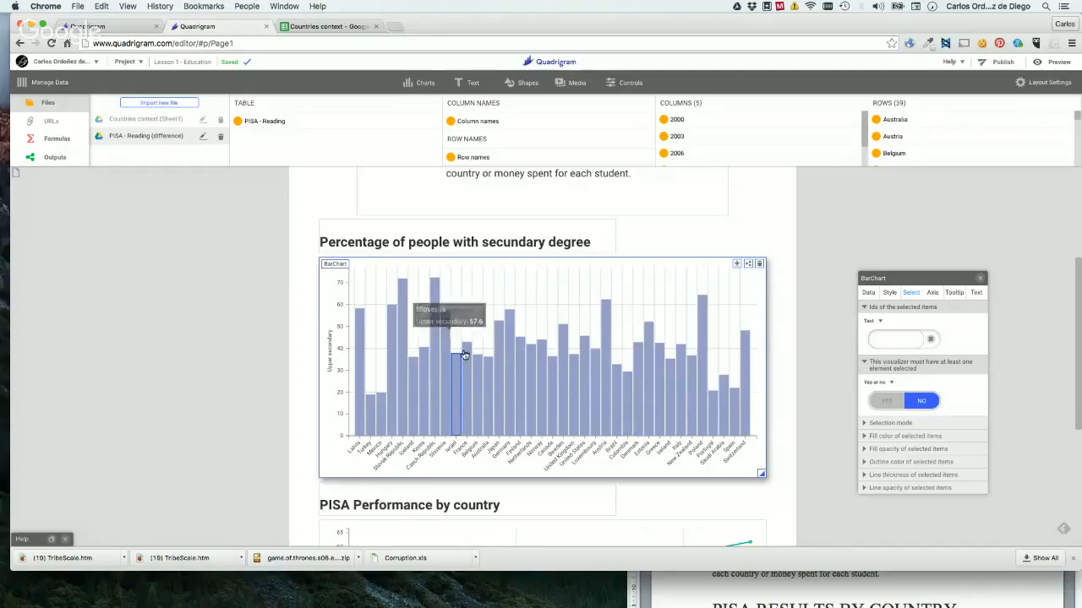
click(521, 382)
click(545, 386)
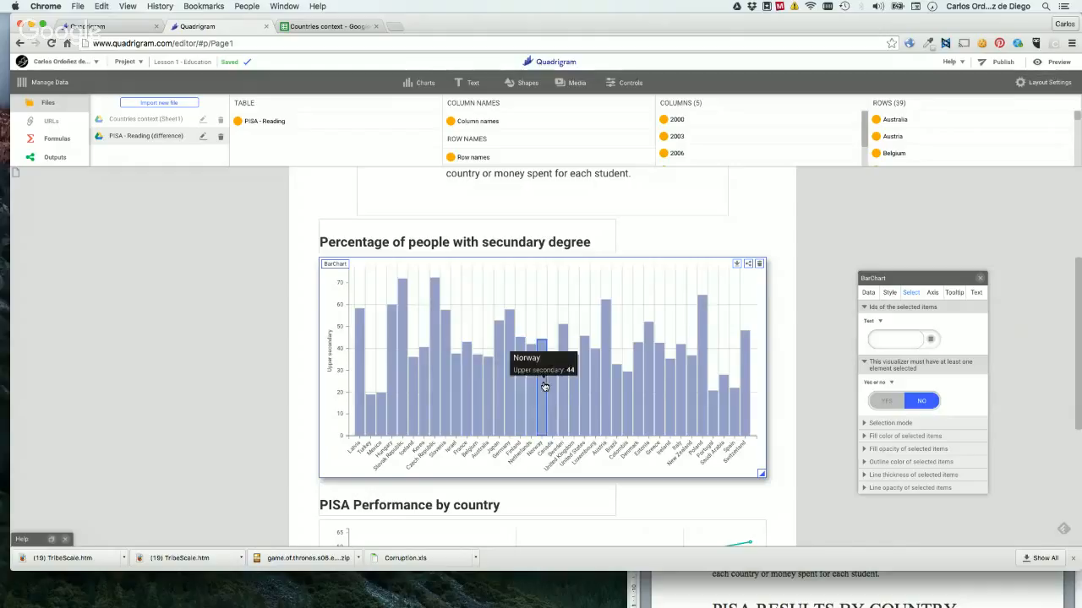
click(597, 386)
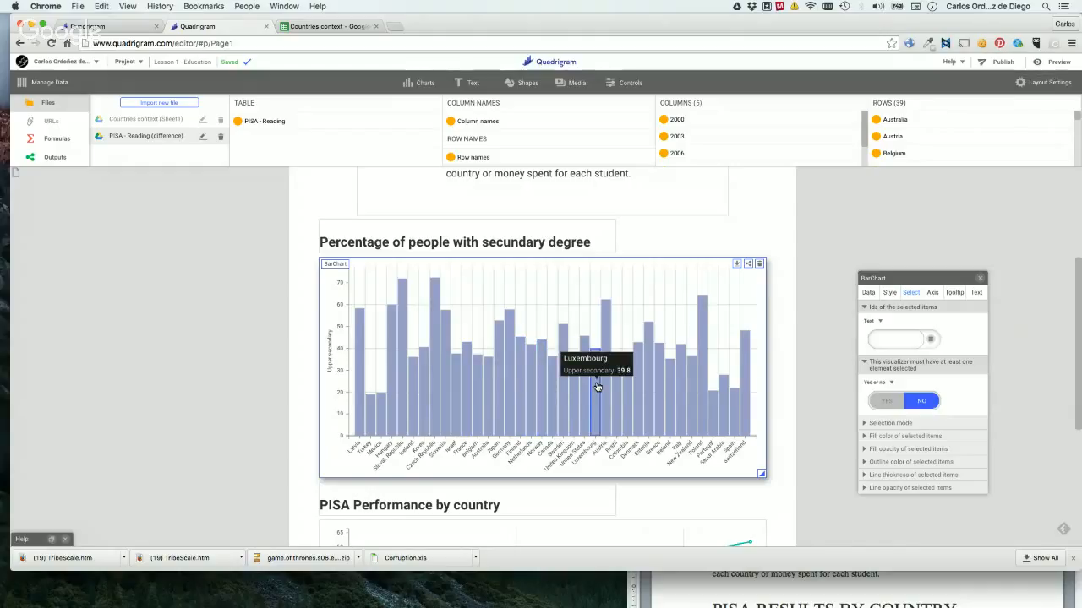
click(628, 389)
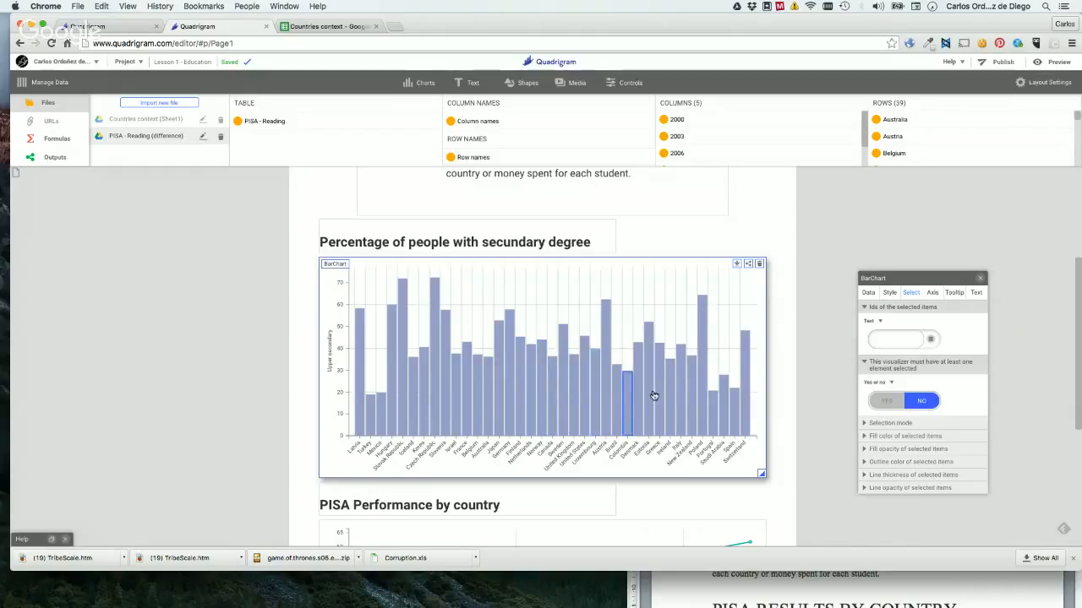
click(653, 394)
click(533, 406)
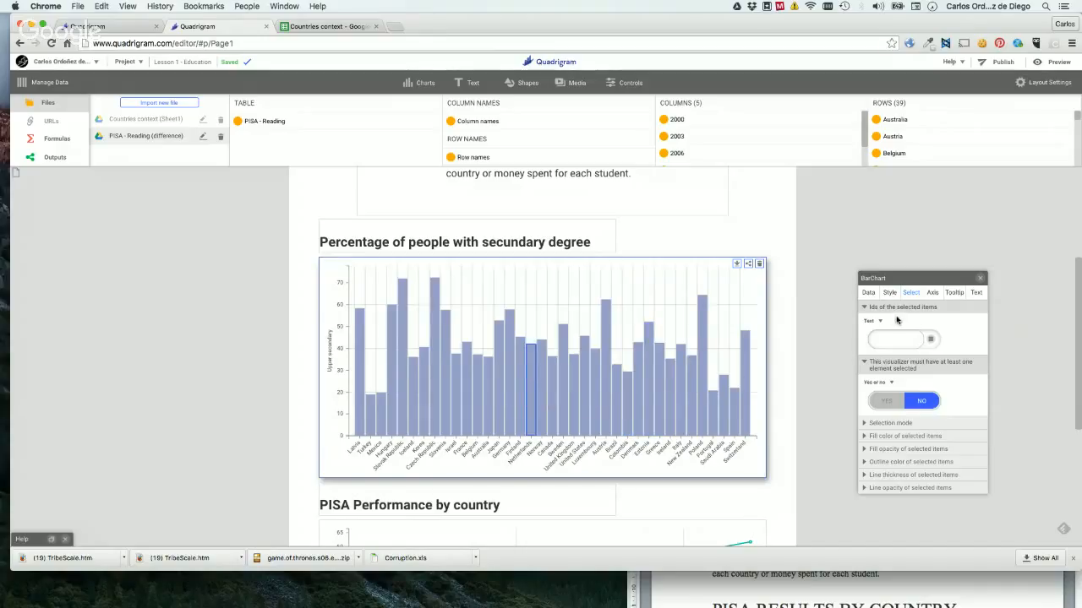
mouse_move(495, 406)
Set the bar chart's IDs of the selected items to Japan.
mouse_move(873, 311)
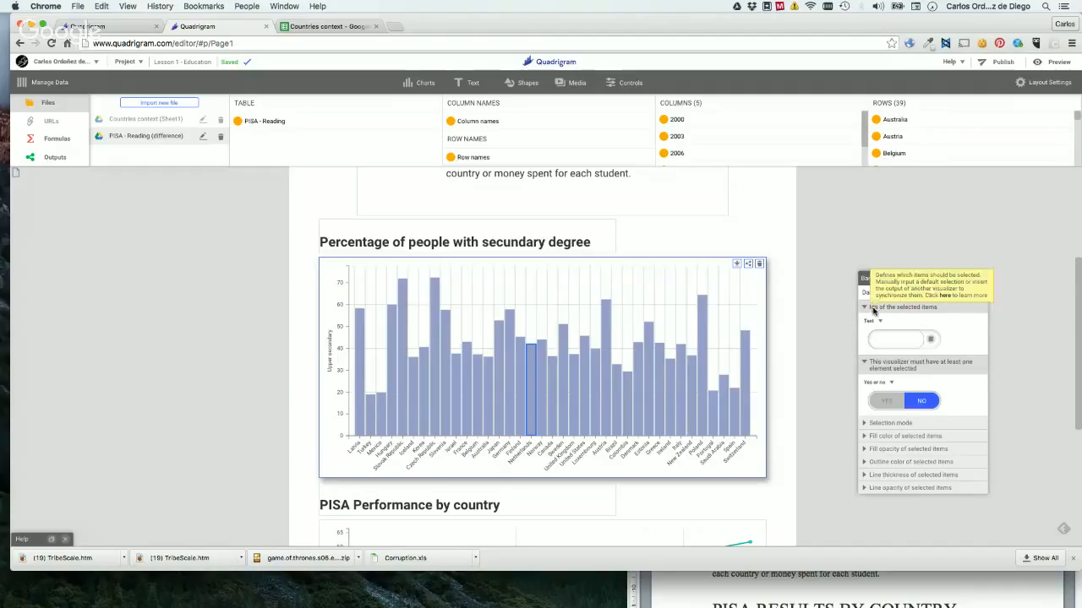
click(893, 336)
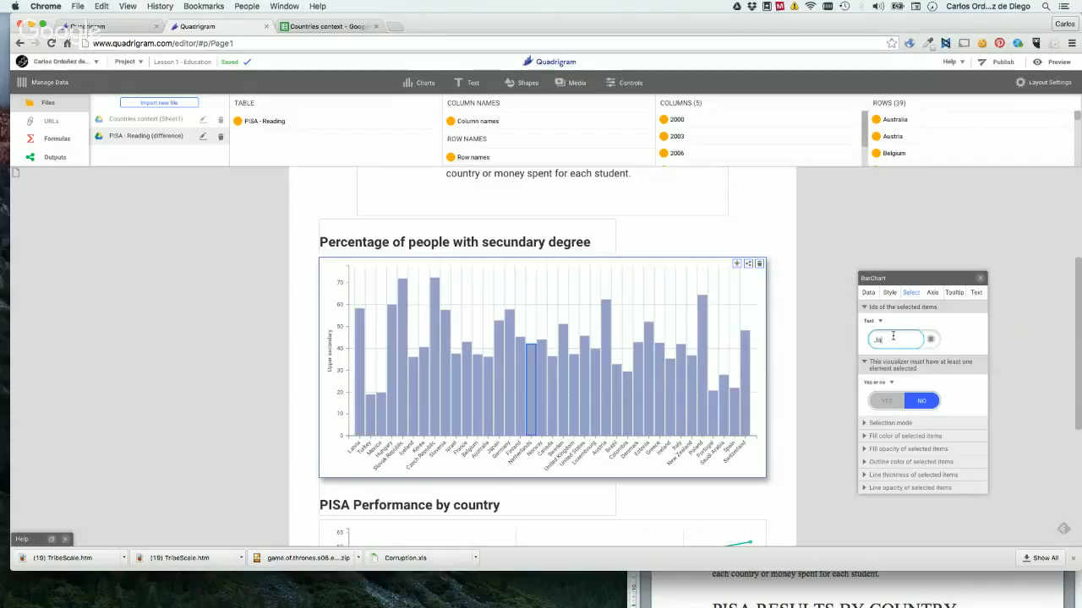
text(Japan)
key(Return)
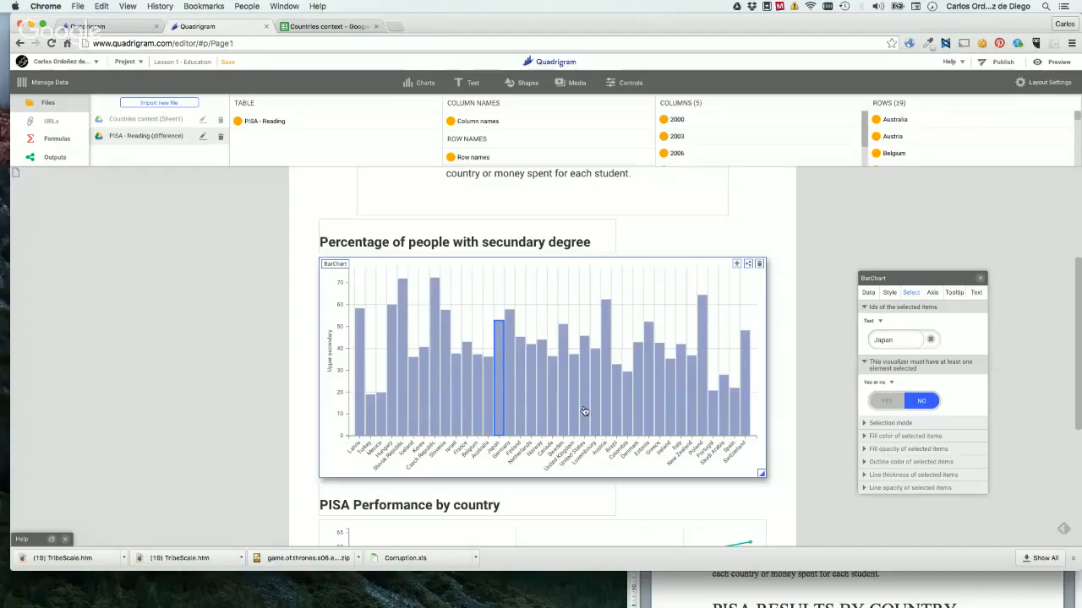
Replace the bar chart's selected item ID with France.
drag(874, 341, 891, 341)
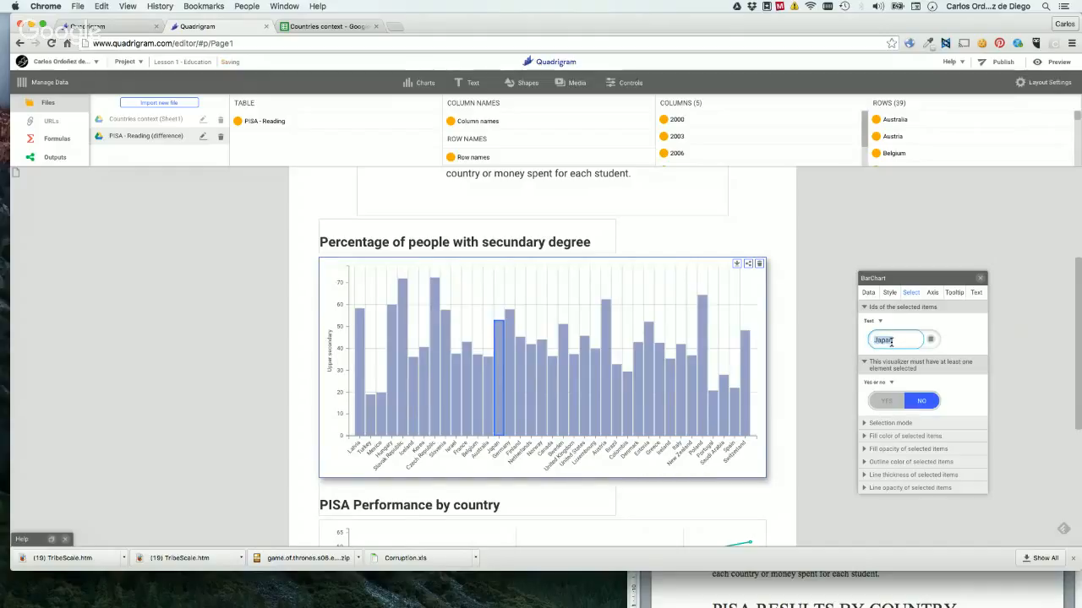
text(France)
key(Return)
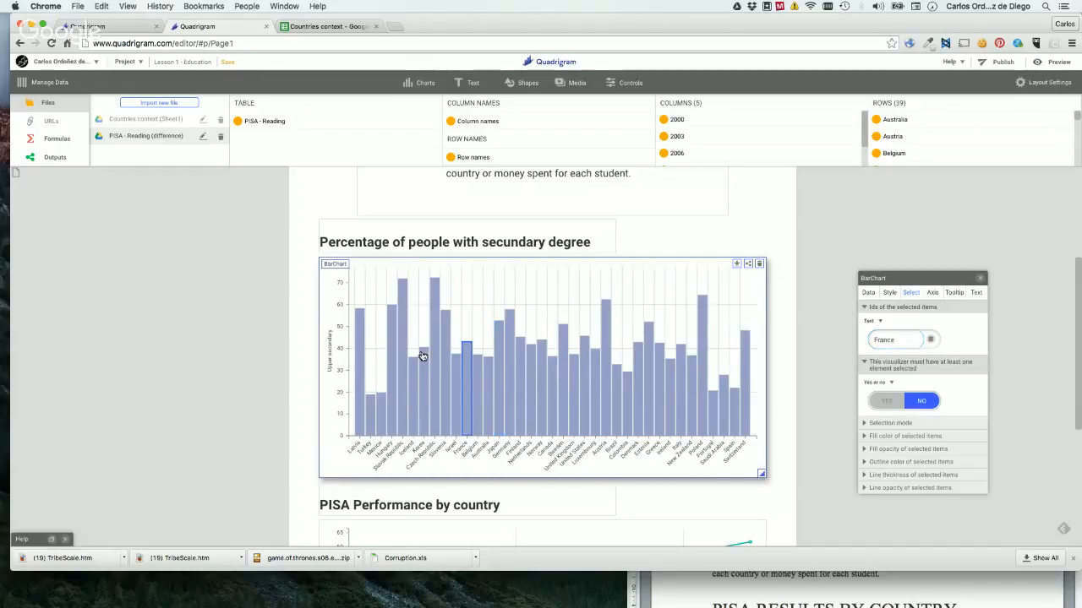
mouse_move(467, 378)
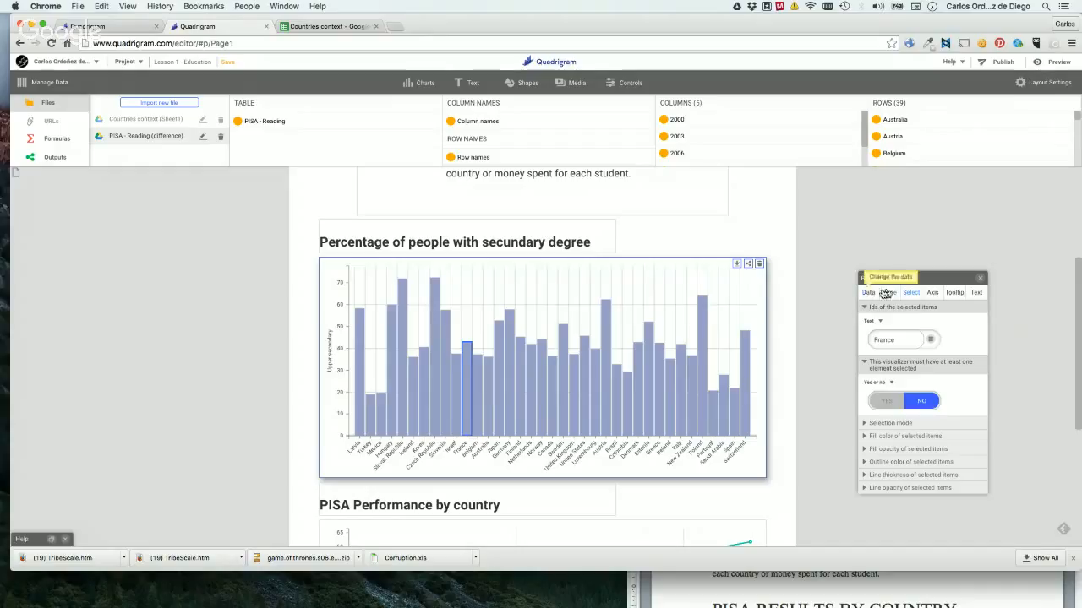
click(902, 337)
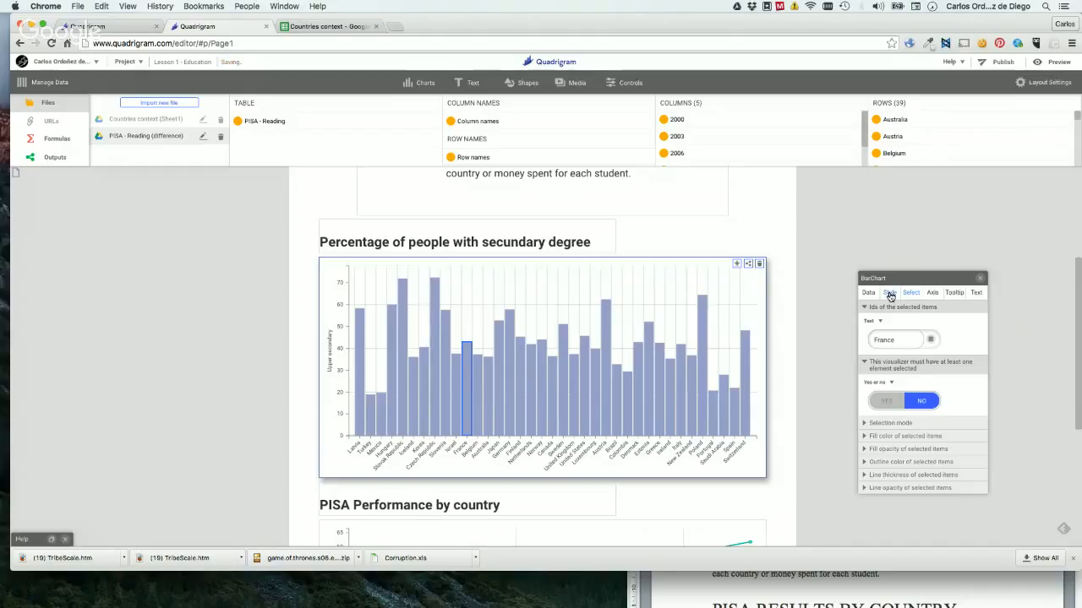
Set the fill color of all bars to the green swatch #8cc152.
click(868, 292)
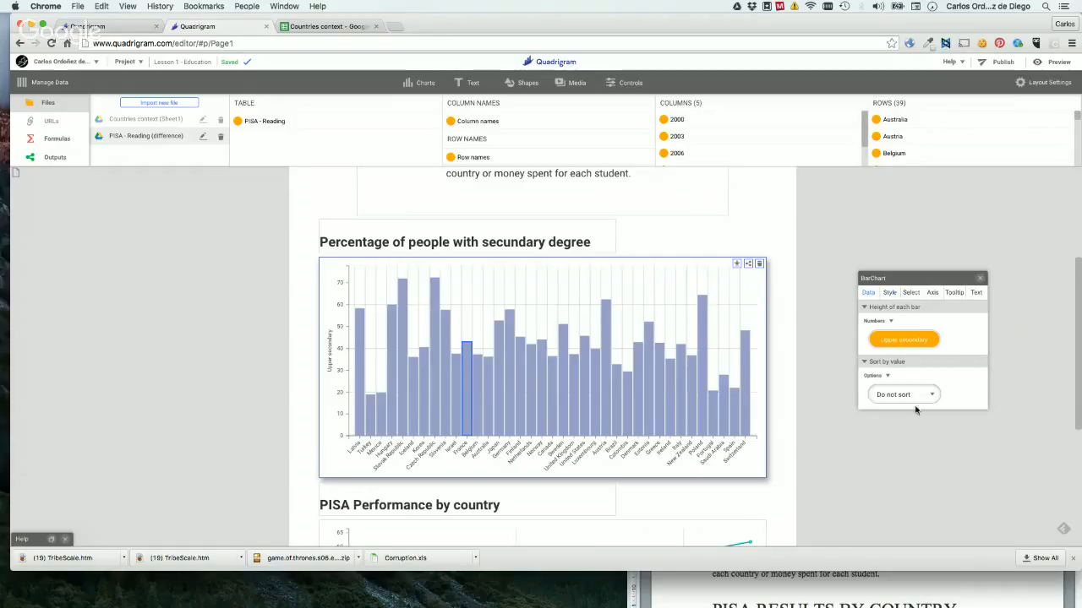
click(890, 294)
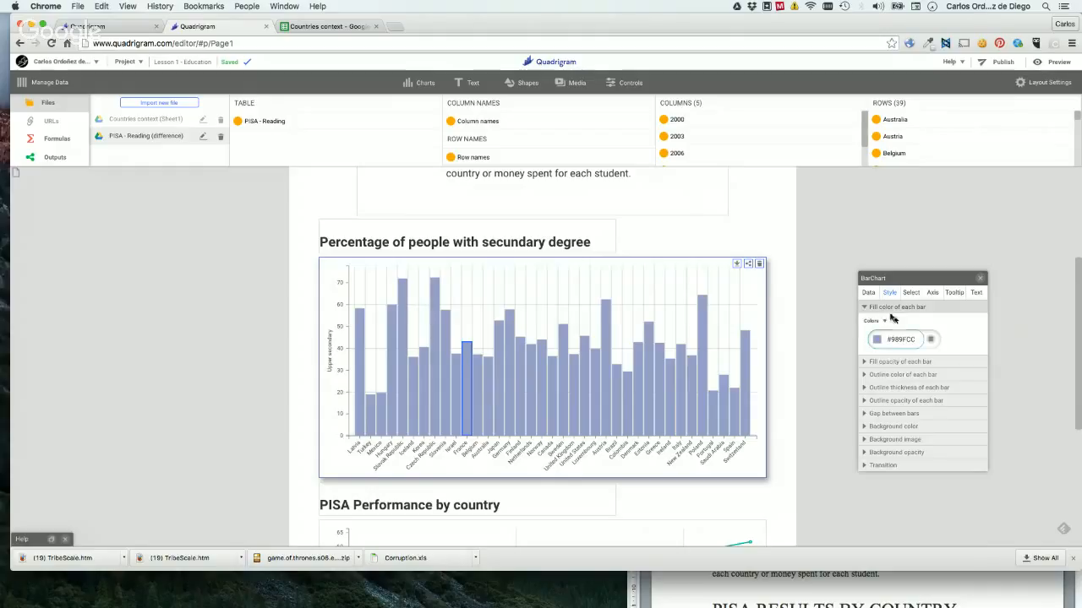
click(879, 341)
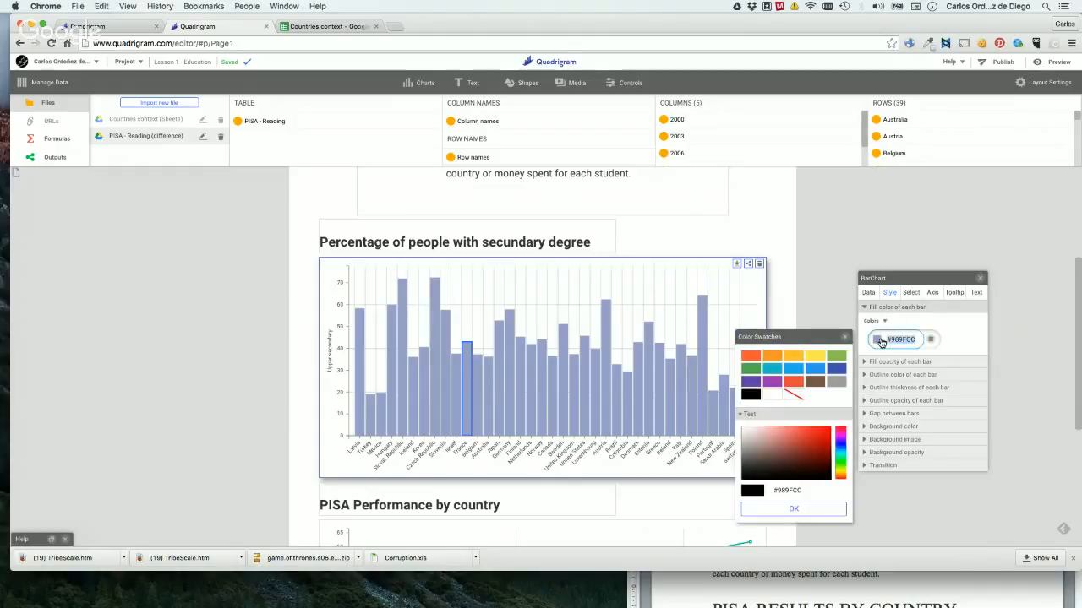
click(837, 357)
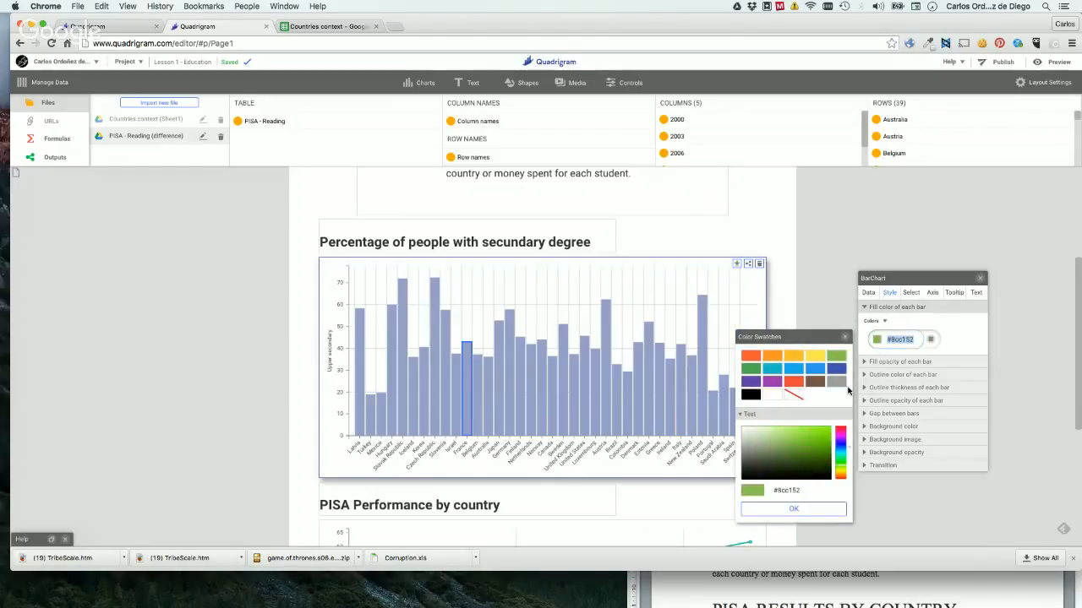
click(785, 508)
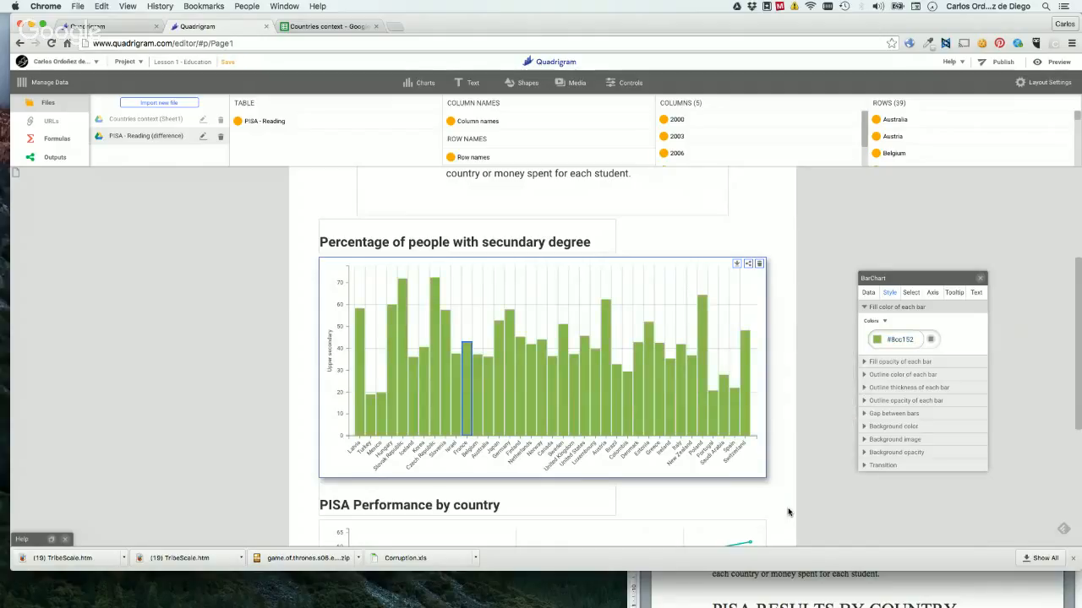
Pick a custom light blue, #84b0d4, as the fill color of all bars.
click(879, 340)
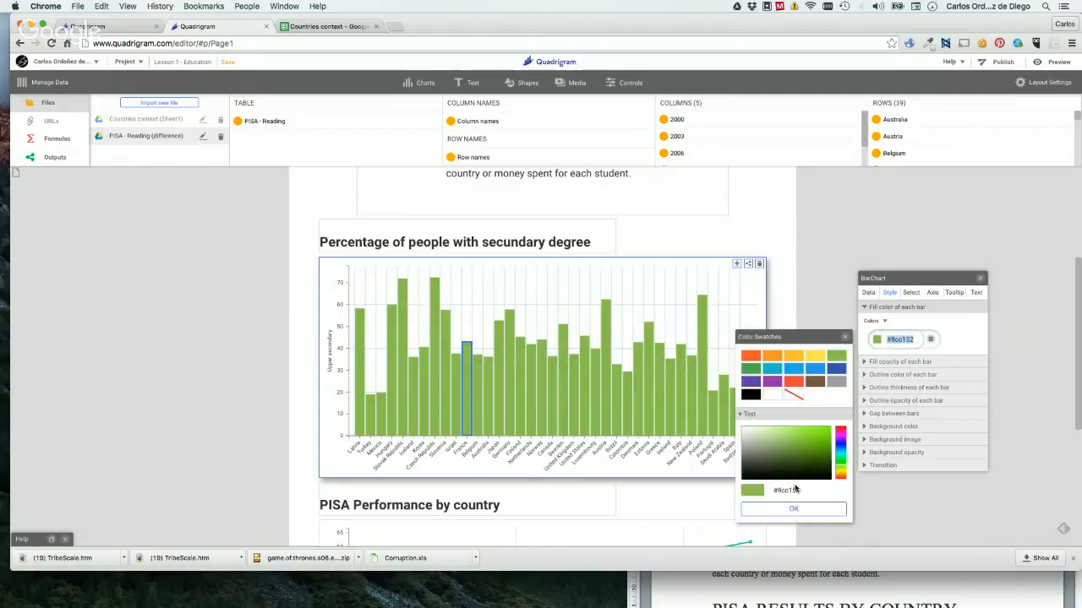
click(840, 448)
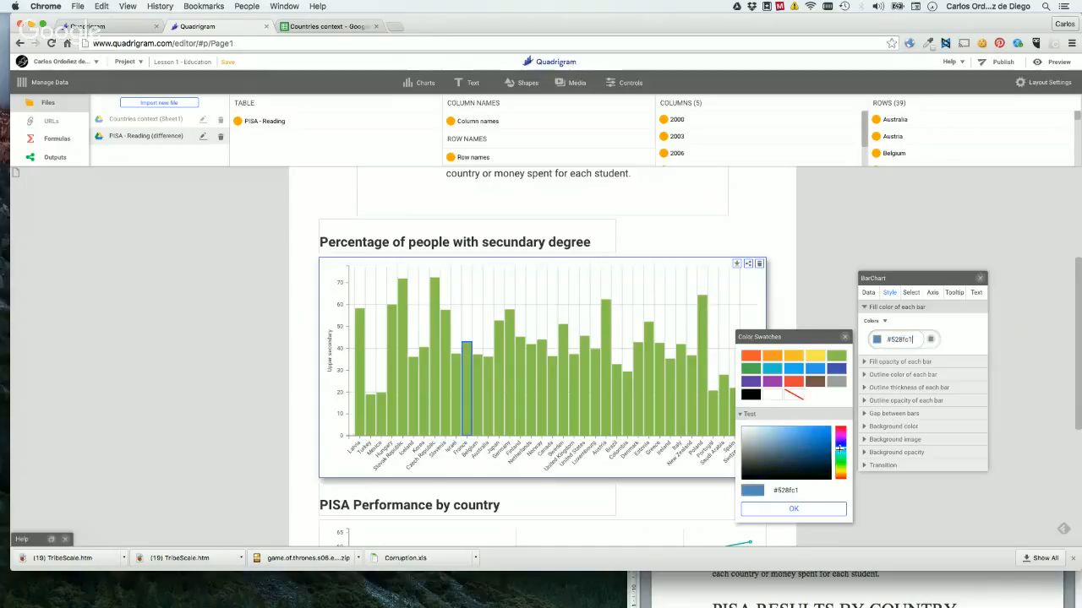
click(809, 443)
click(794, 436)
click(776, 436)
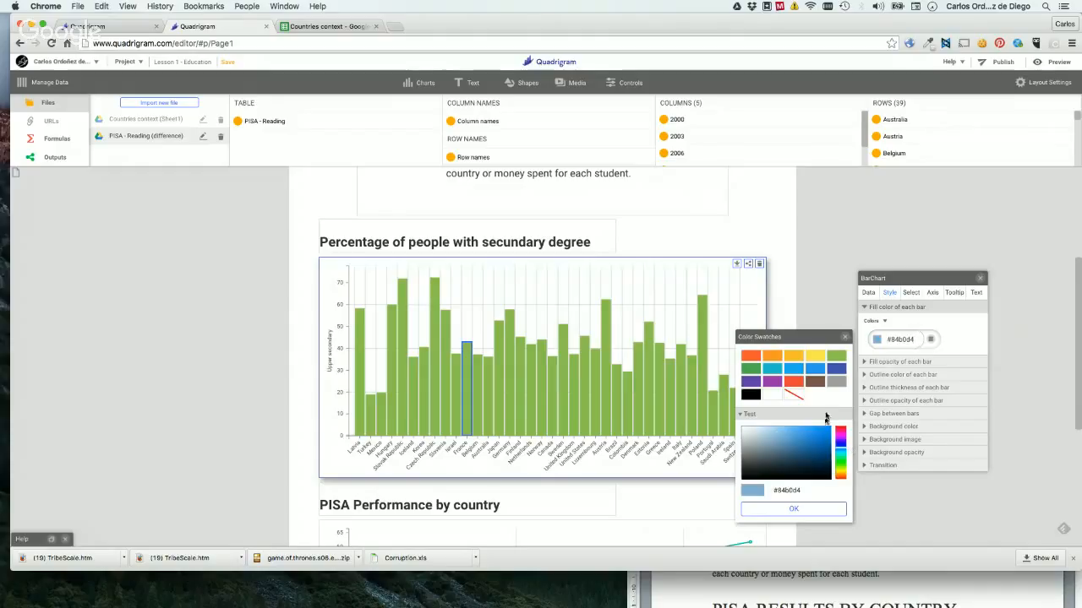
click(813, 511)
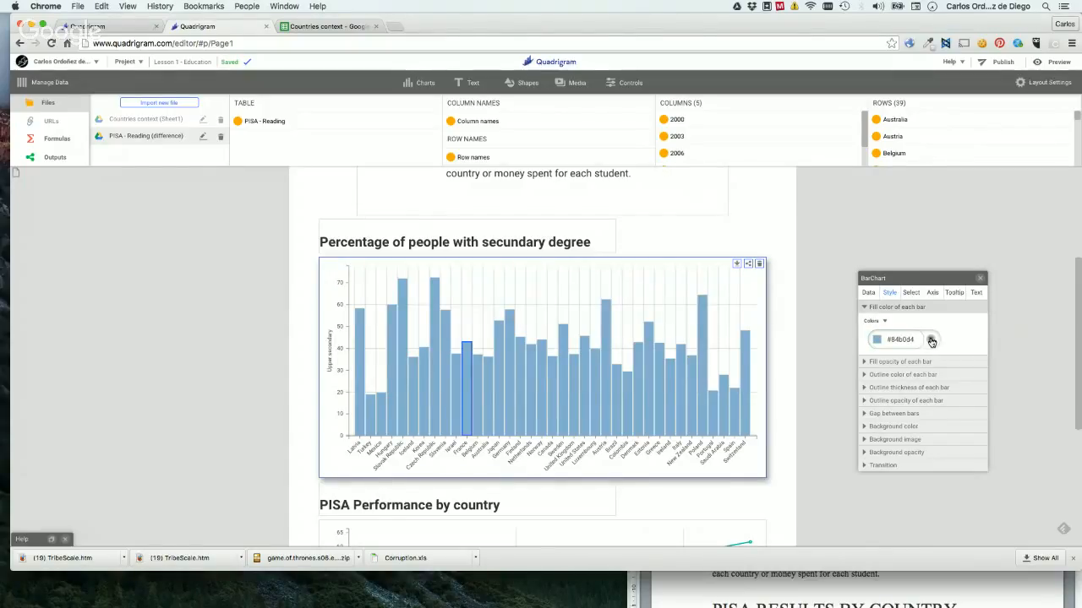
Turn the bar fill color into a per-country list and assign the orange swatch #fd9726 to Latvia.
click(931, 341)
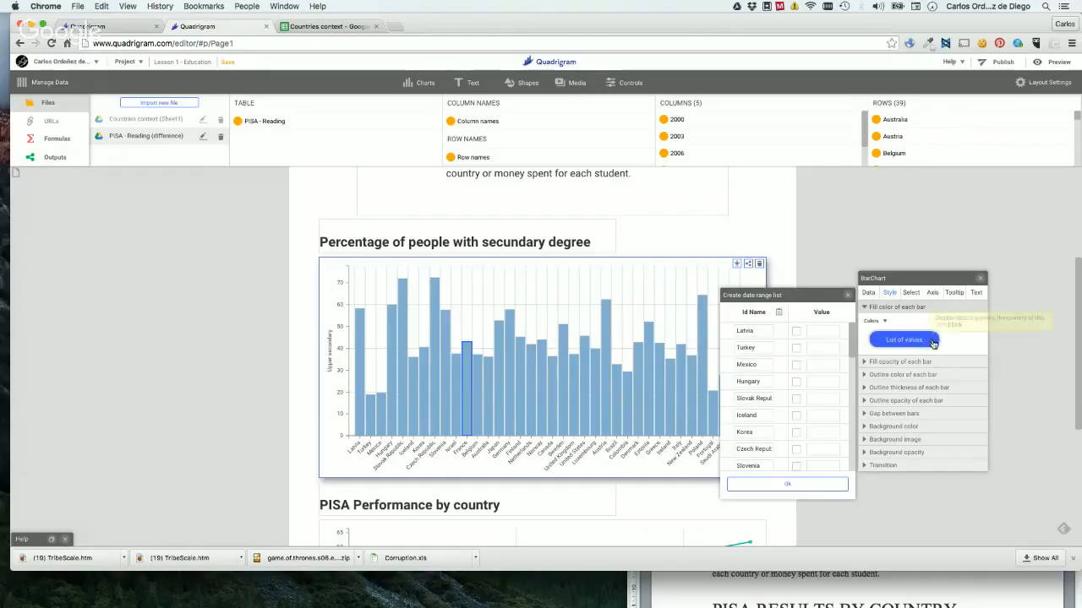
click(794, 334)
click(633, 350)
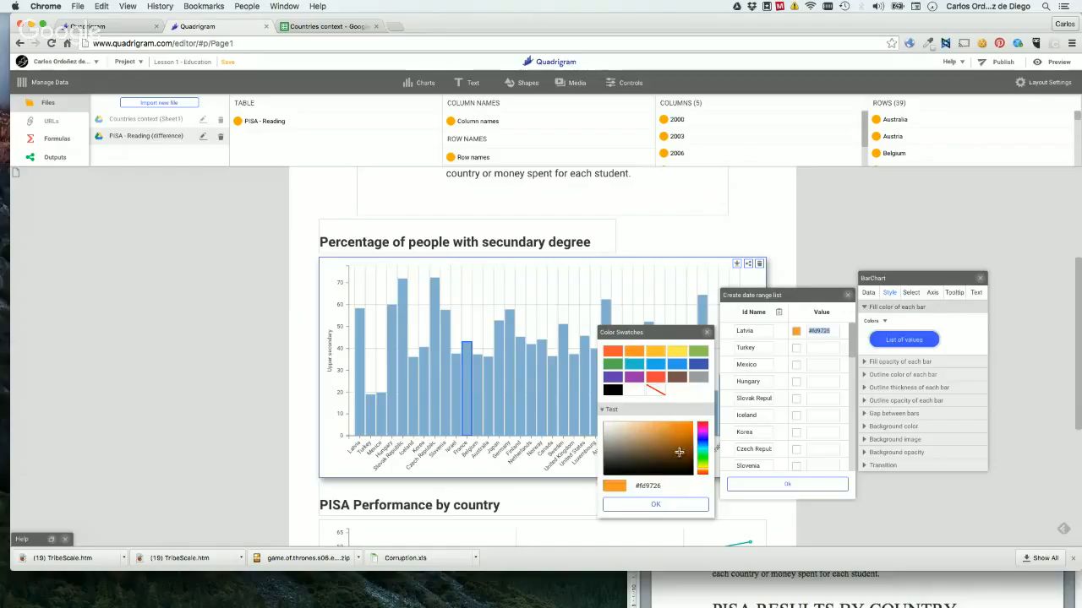
click(644, 505)
Assign the red-orange swatch #fc5830 to Turkey and the green swatch to Mexico, and apply the color list.
click(795, 349)
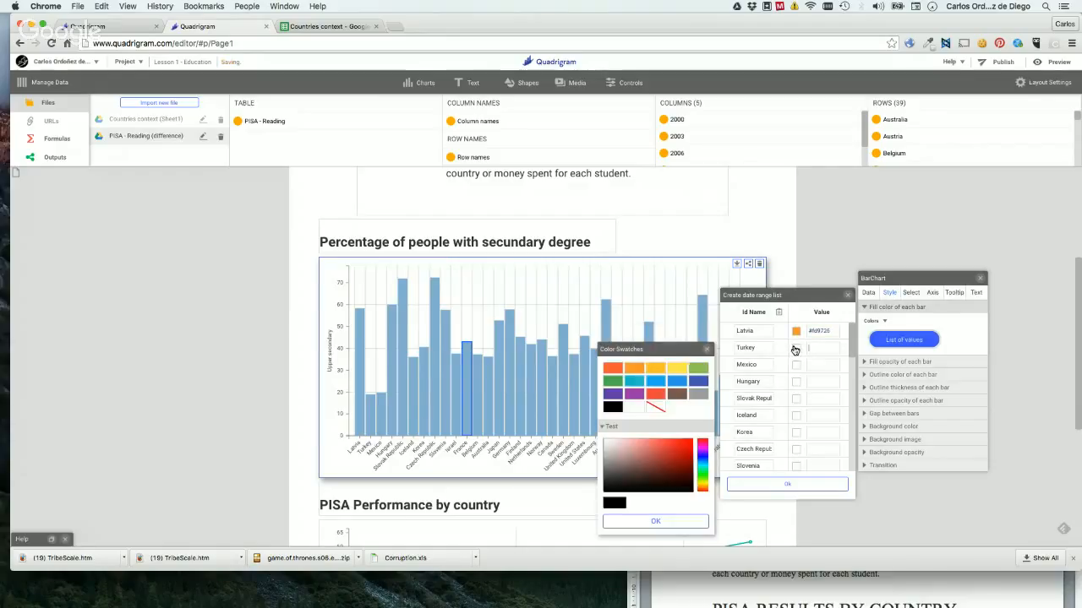
click(616, 368)
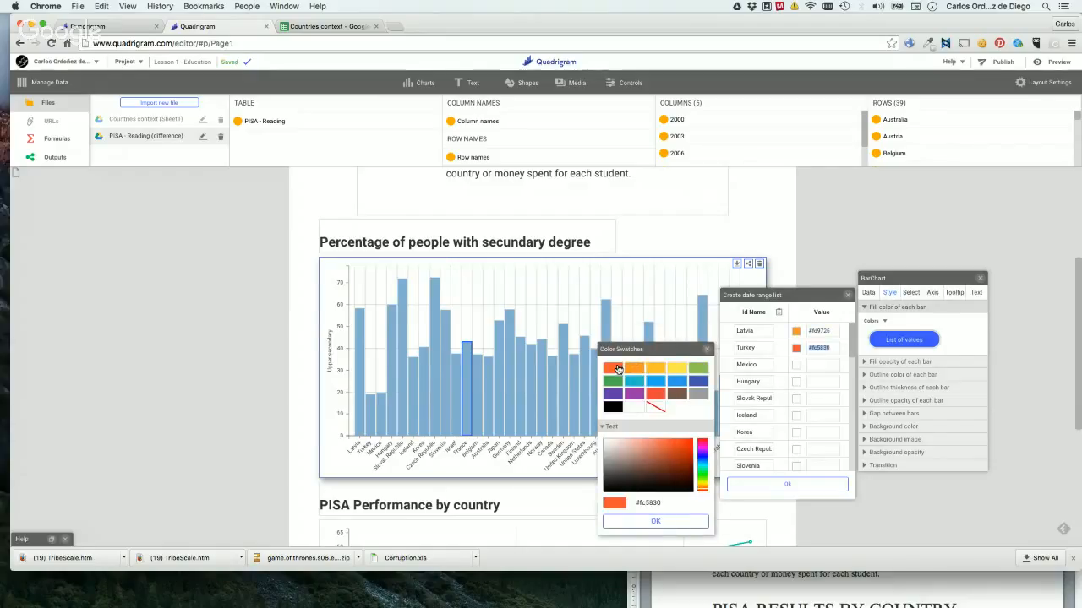
click(655, 521)
click(796, 364)
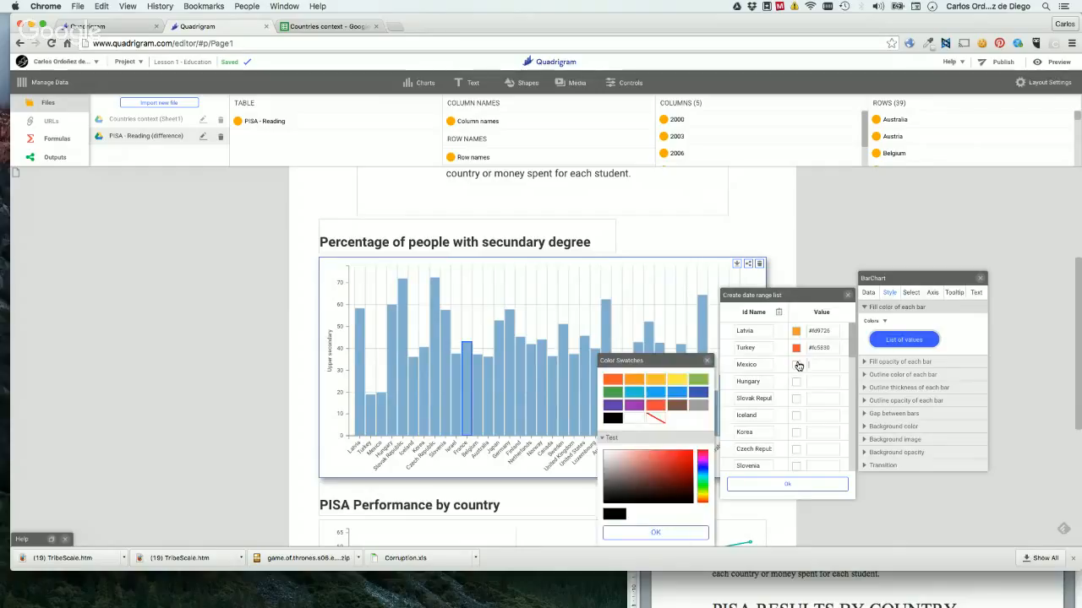
click(614, 399)
click(644, 533)
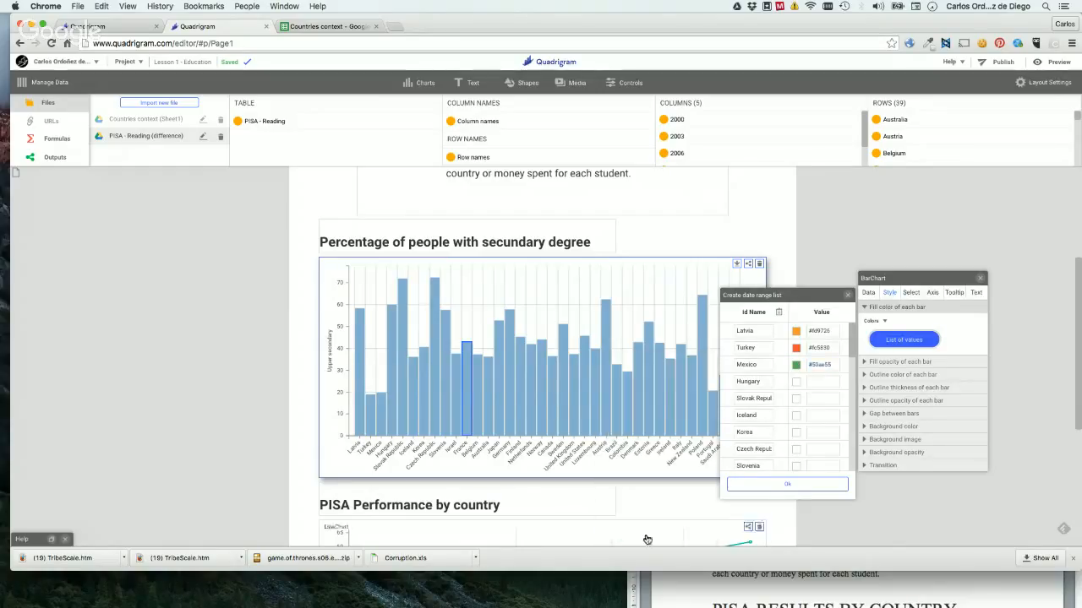
click(764, 483)
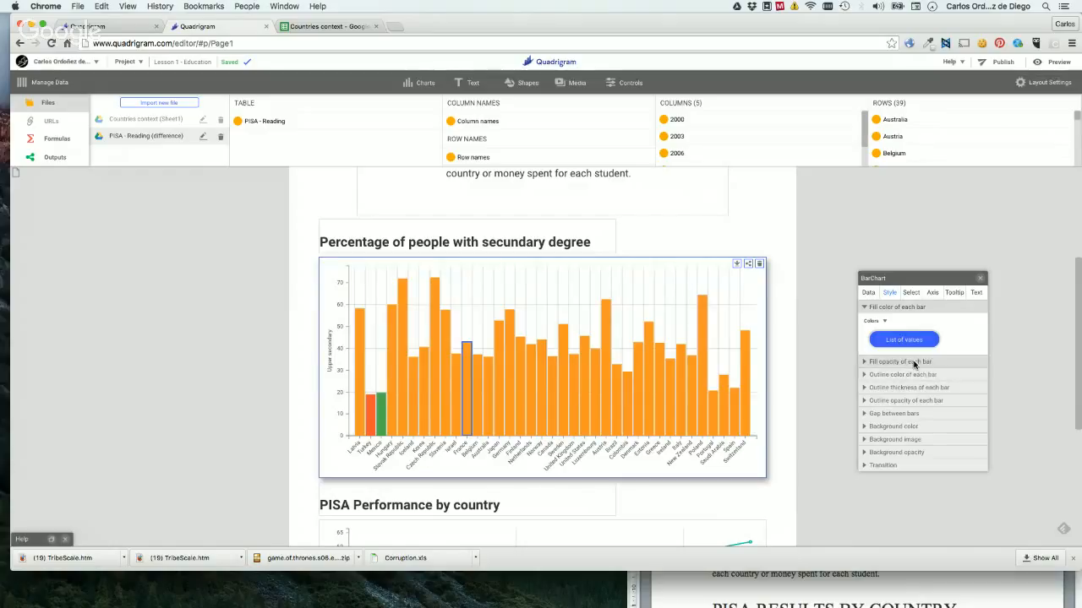
Reduce the fill color list to a single color, and recreate the list with the amber swatch #fdc02f for Turkey.
click(904, 340)
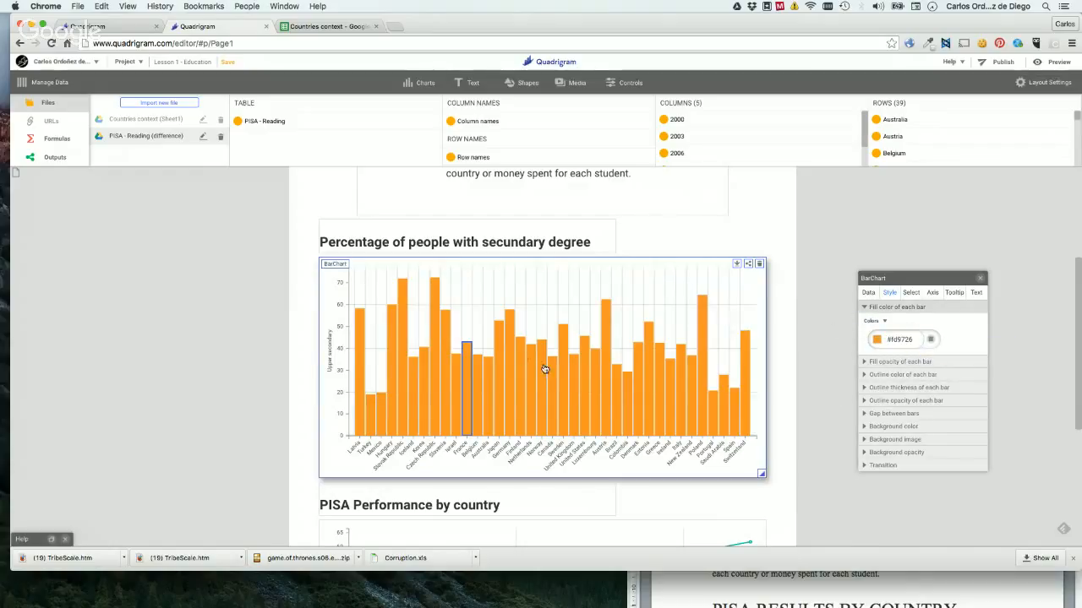
click(928, 342)
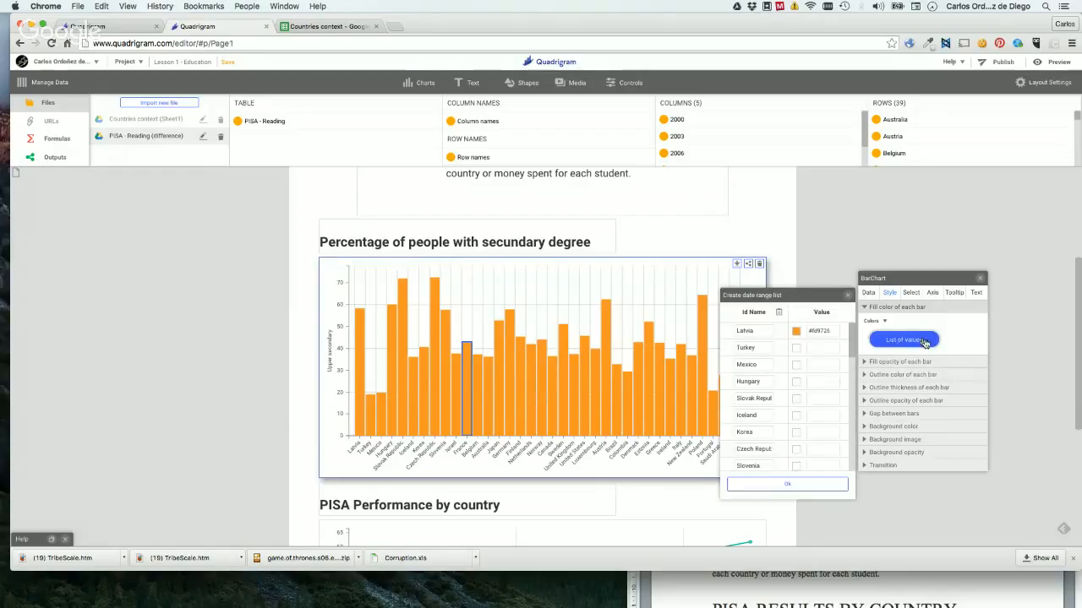
click(796, 347)
click(656, 370)
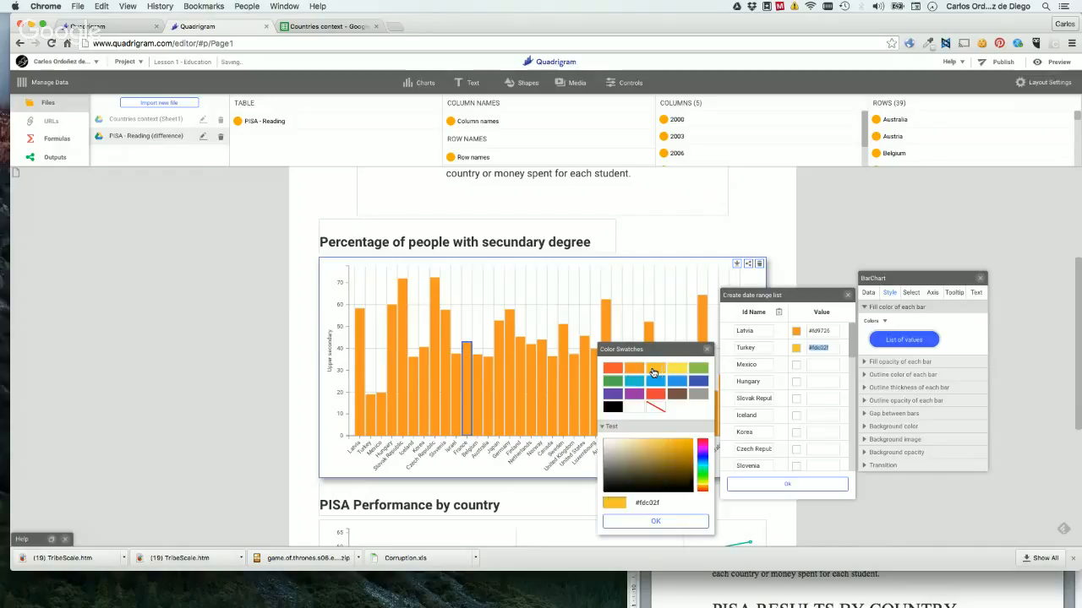
click(656, 521)
click(800, 485)
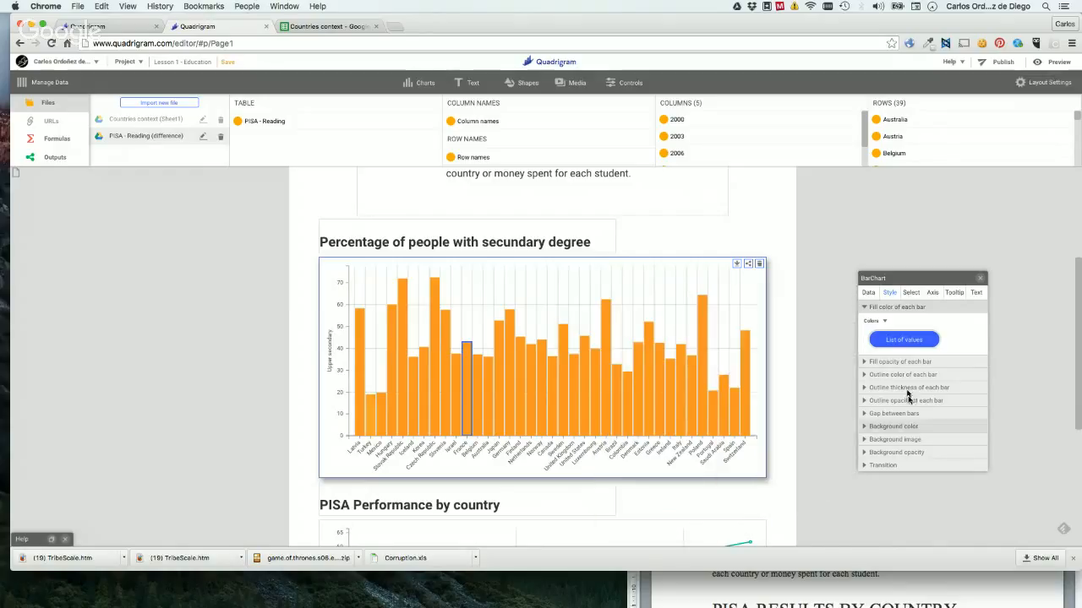
Reduce the bars' fill color list to the single orange #fd9726 and set the fill opacity of each bar to 60 percent.
click(899, 342)
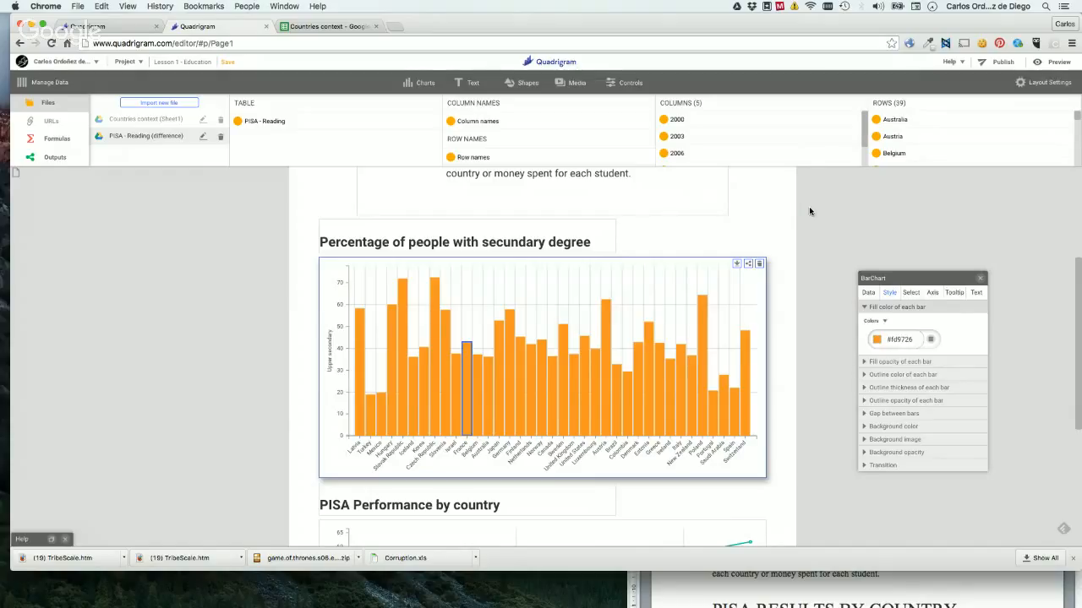
click(932, 363)
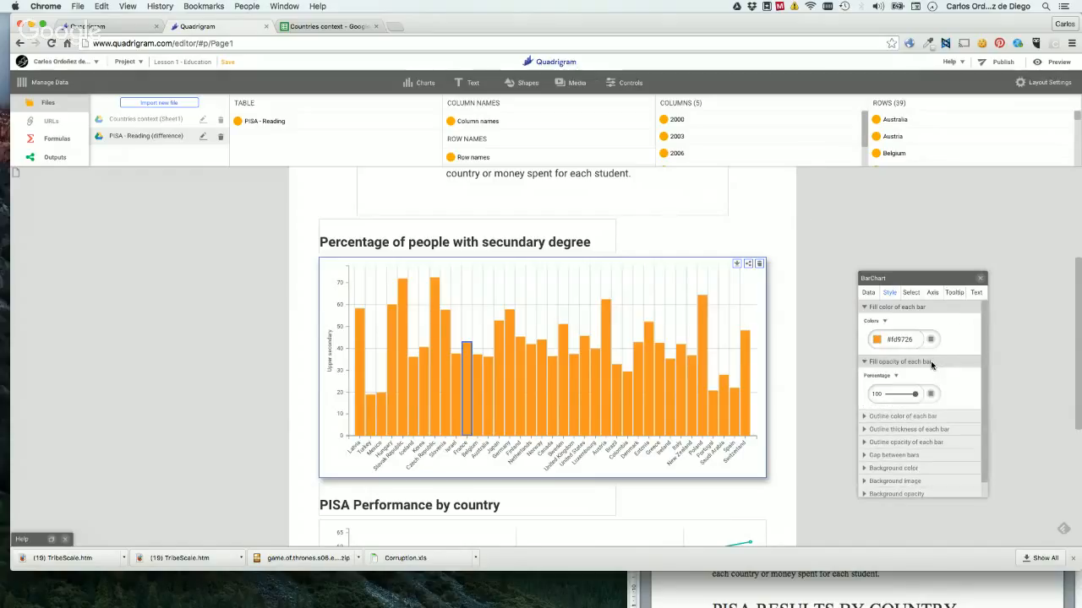
click(915, 394)
drag(902, 398, 902, 398)
click(874, 395)
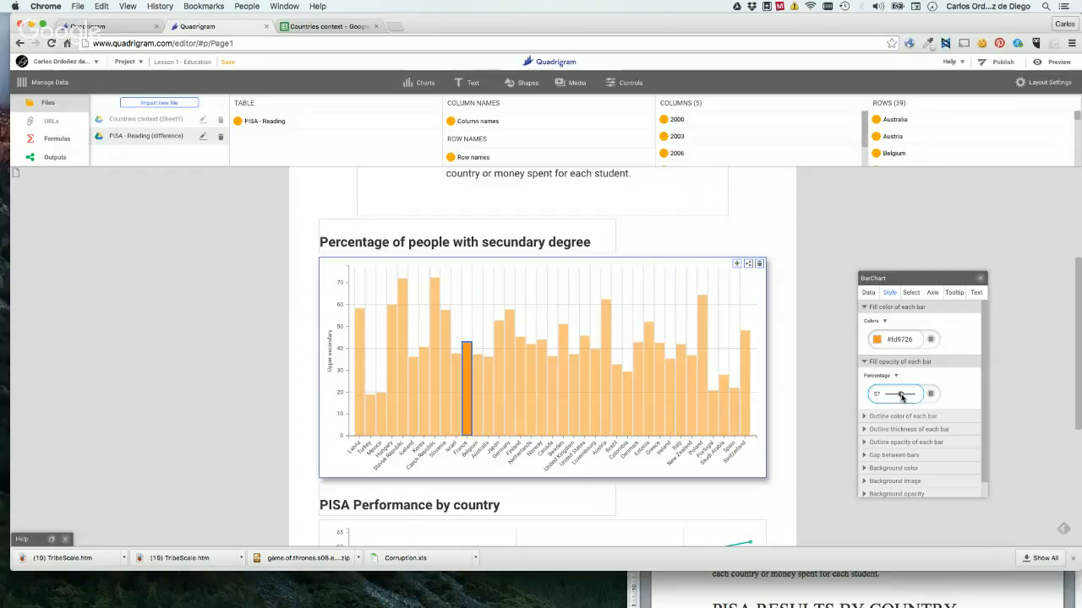
drag(902, 398, 908, 398)
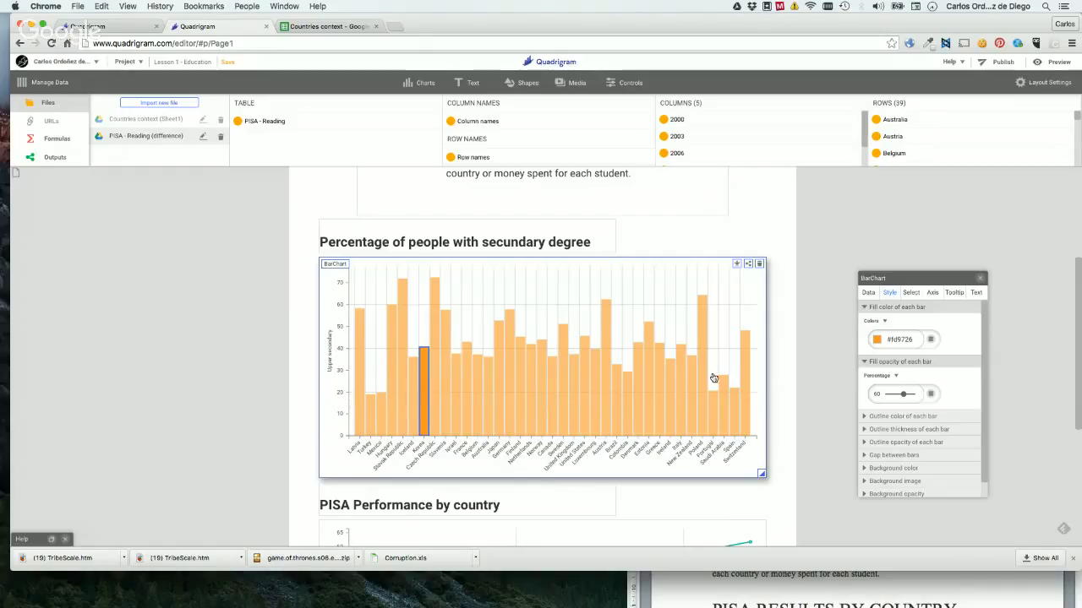
Set the outline color of each bar to the green swatch #50ae55.
click(916, 417)
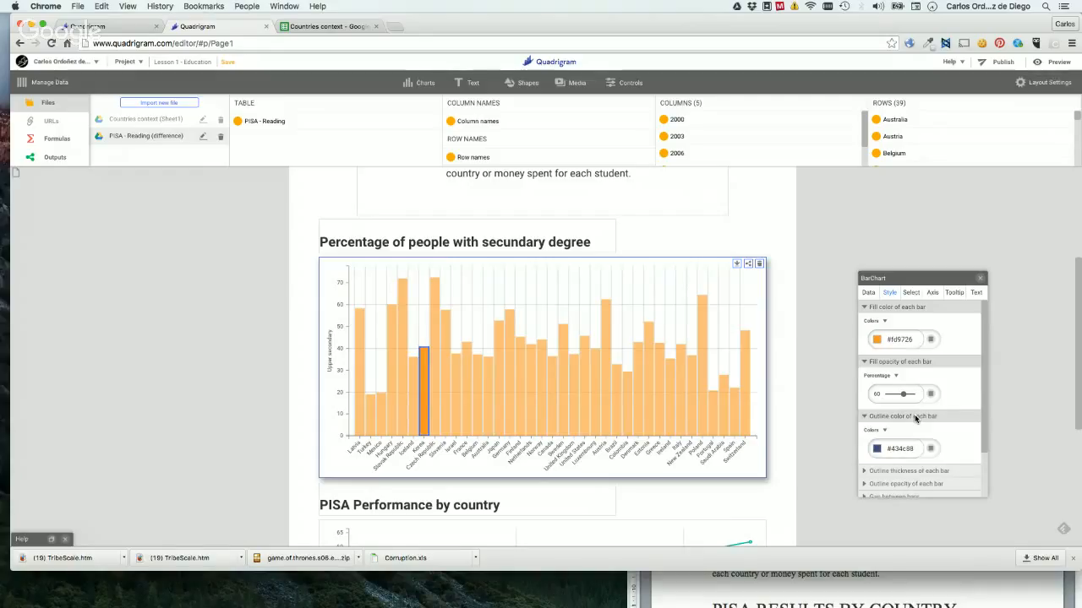
click(881, 449)
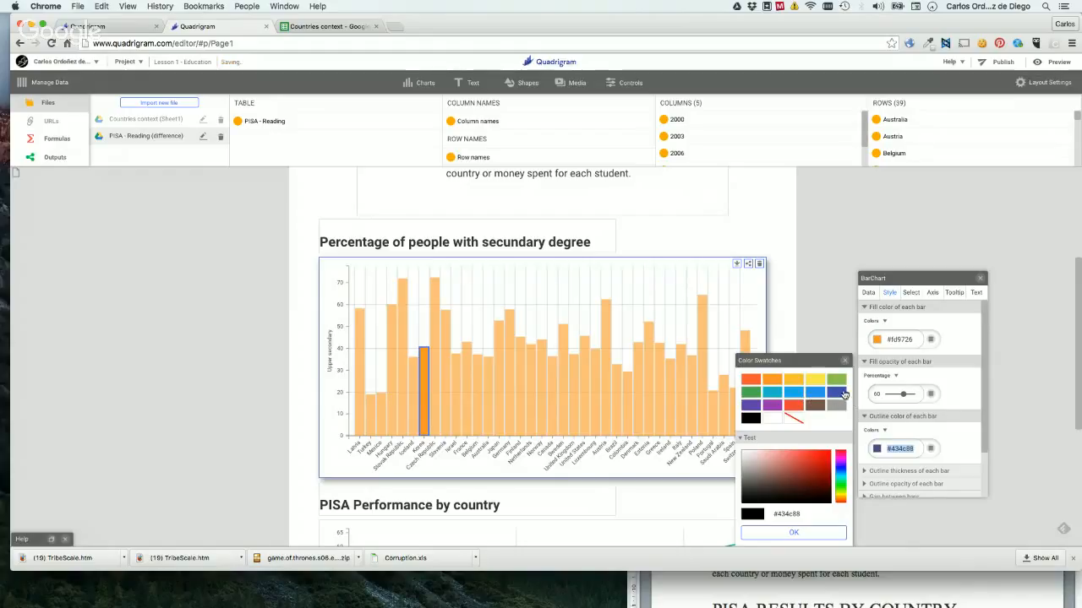
click(751, 392)
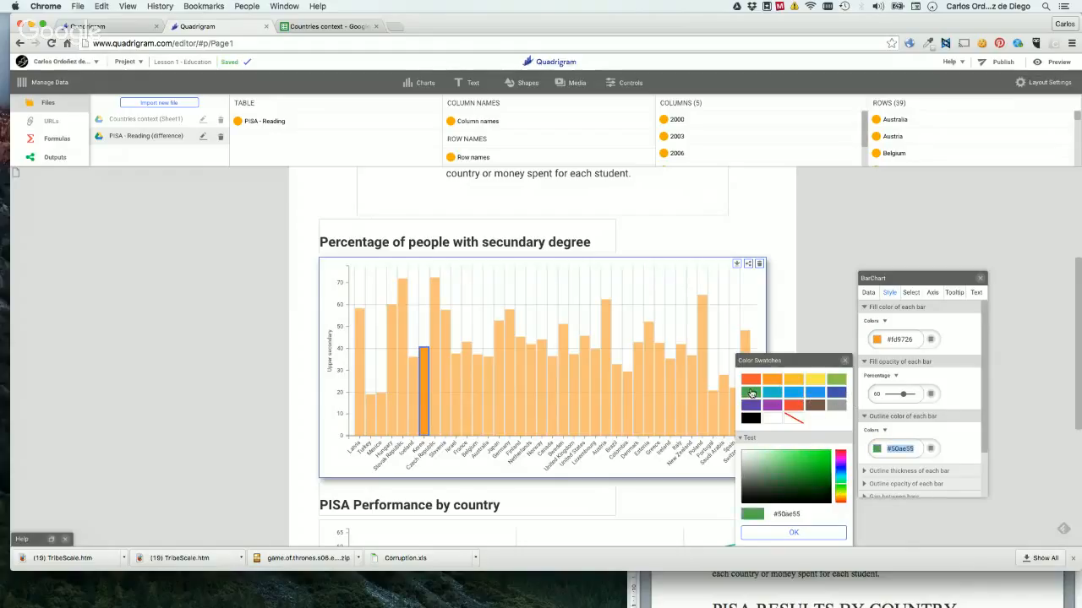
click(802, 534)
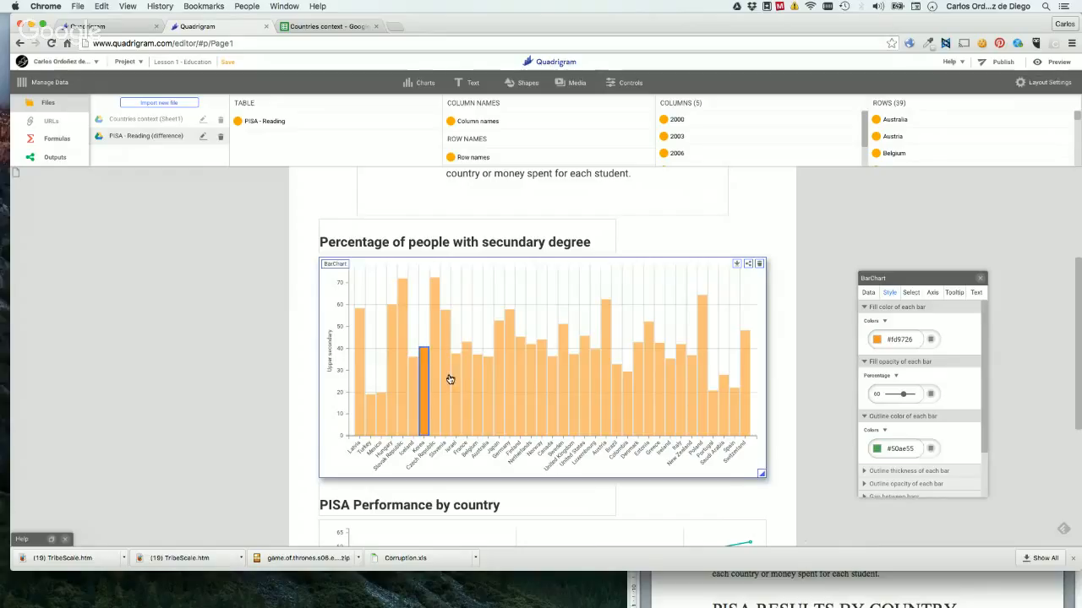
Raise the outline opacity of each bar to 100 percent.
scroll(924, 416, down, 2)
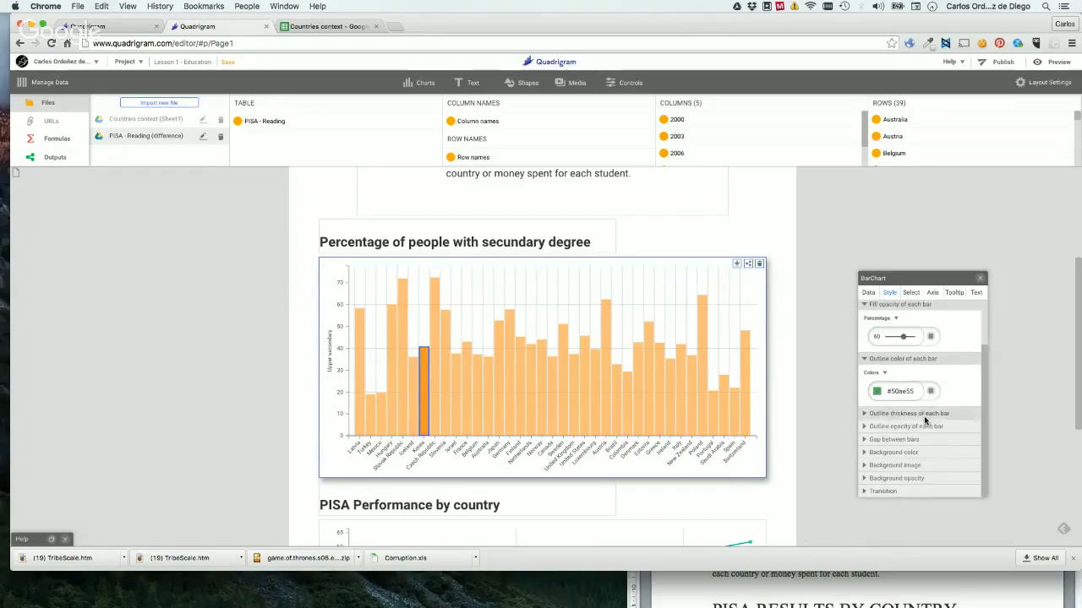
click(938, 427)
scroll(934, 423, down, 2)
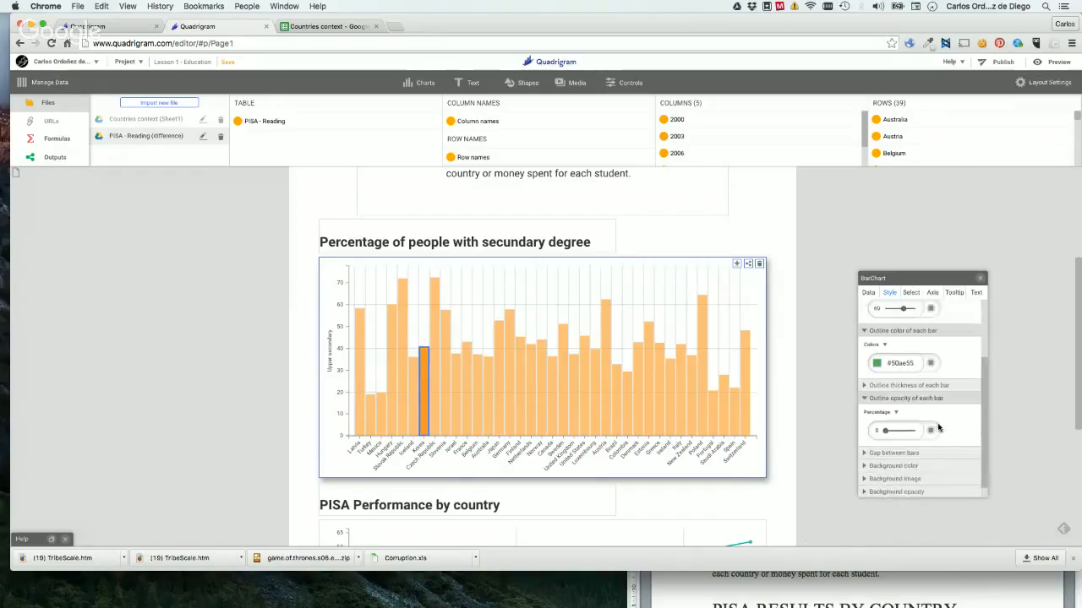
drag(884, 419, 918, 421)
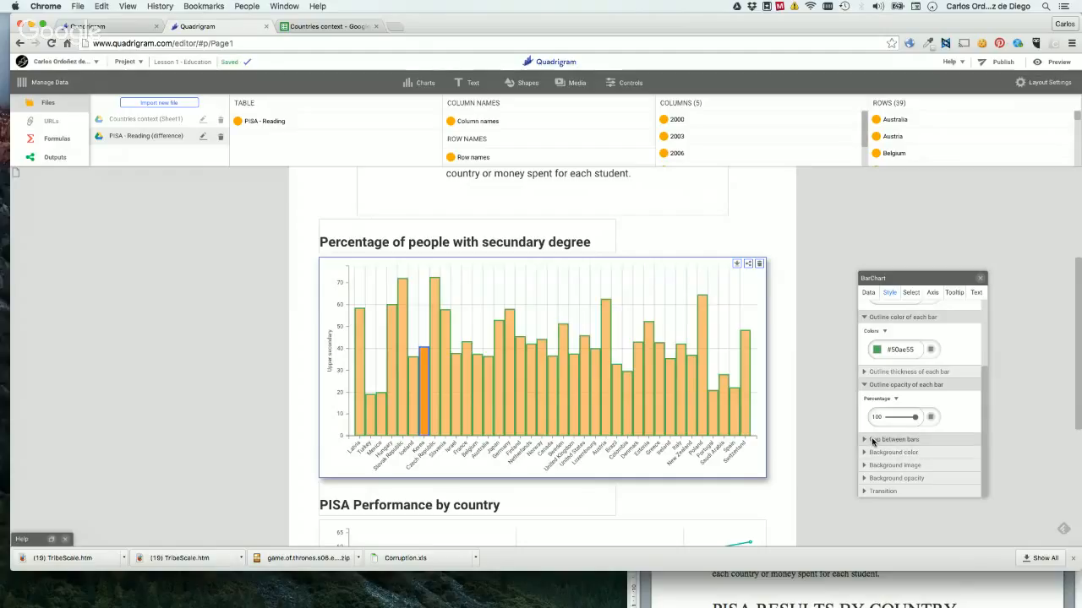
Set the outline thickness of each bar to 1px.
click(926, 373)
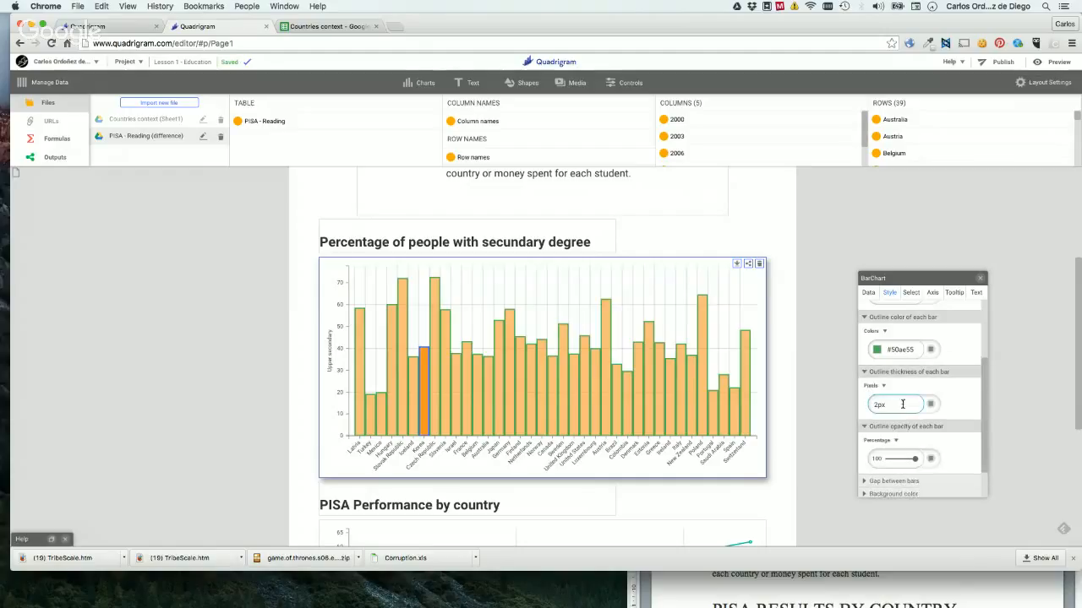
double_click(898, 404)
key(Return)
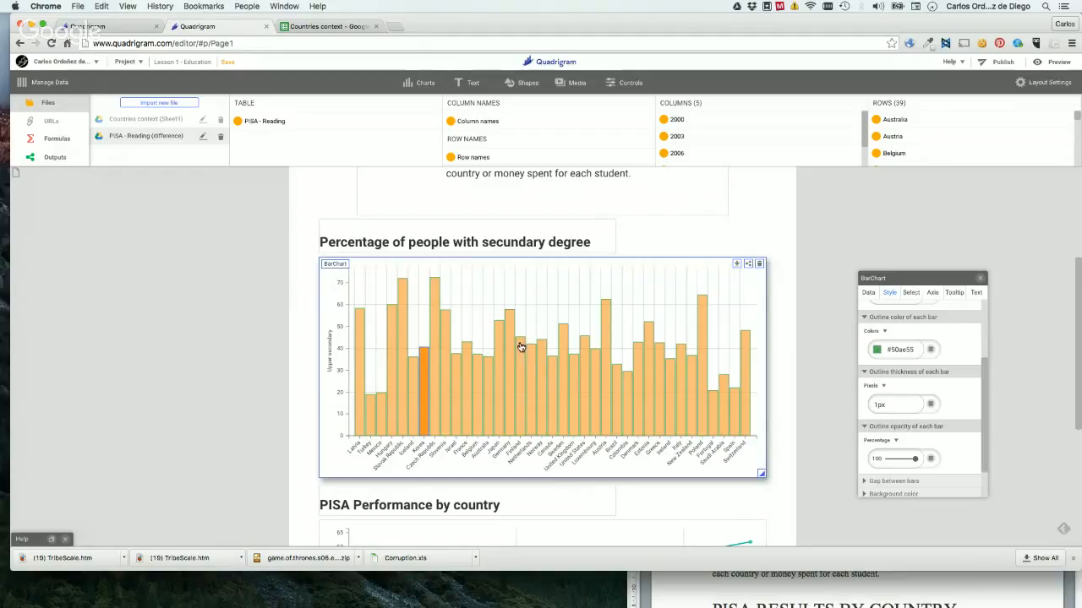
mouse_move(401, 418)
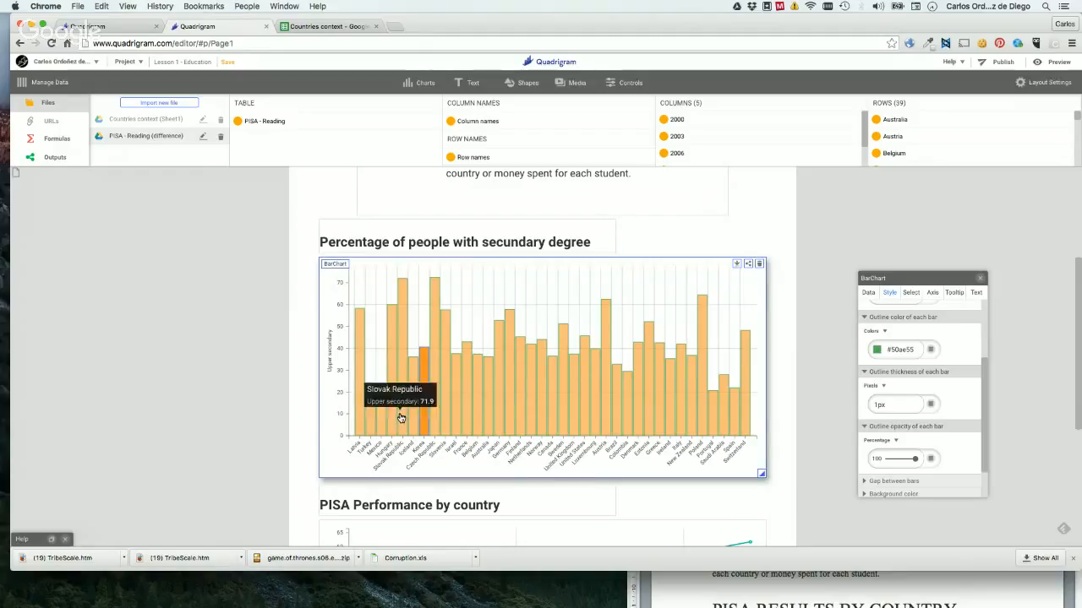
mouse_move(556, 418)
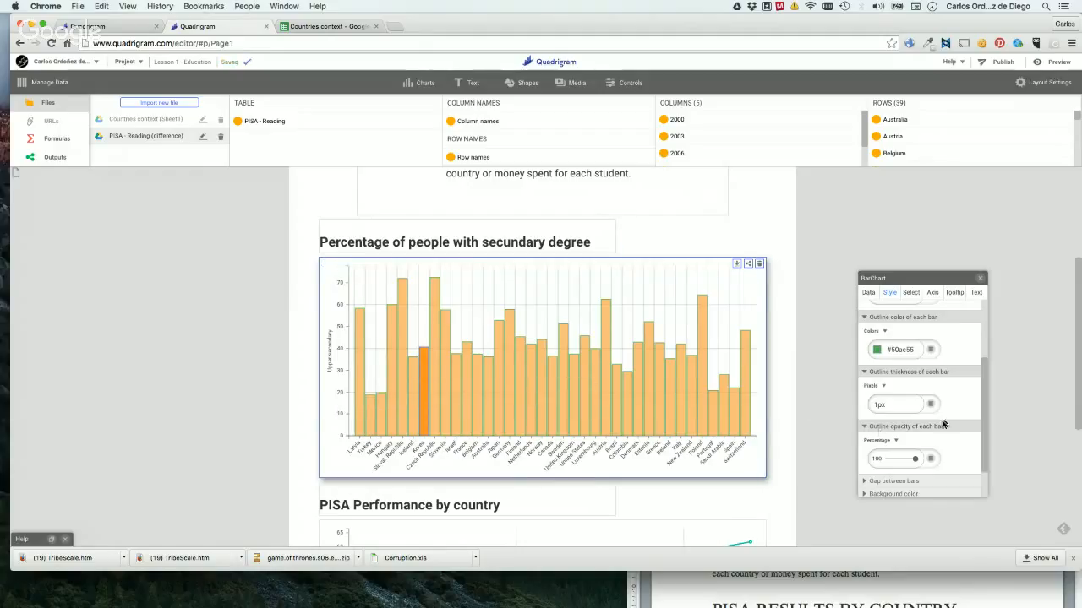
Try a 42 percent gap between bars, set the outline opacity to 0 percent, and reduce the gap to 18 percent.
scroll(945, 426, down, 1)
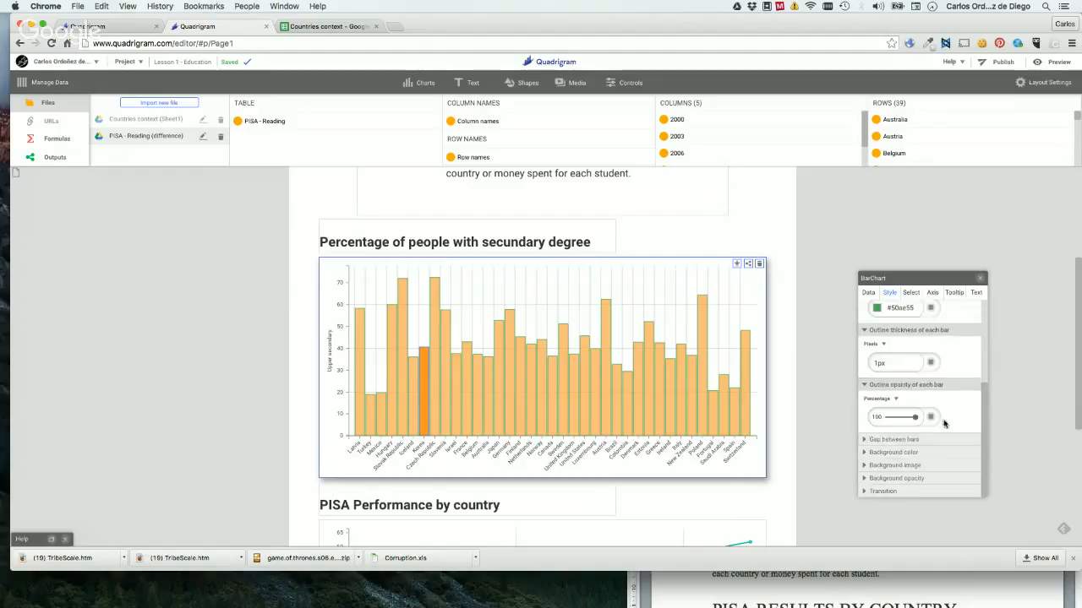
click(901, 439)
drag(891, 475, 904, 473)
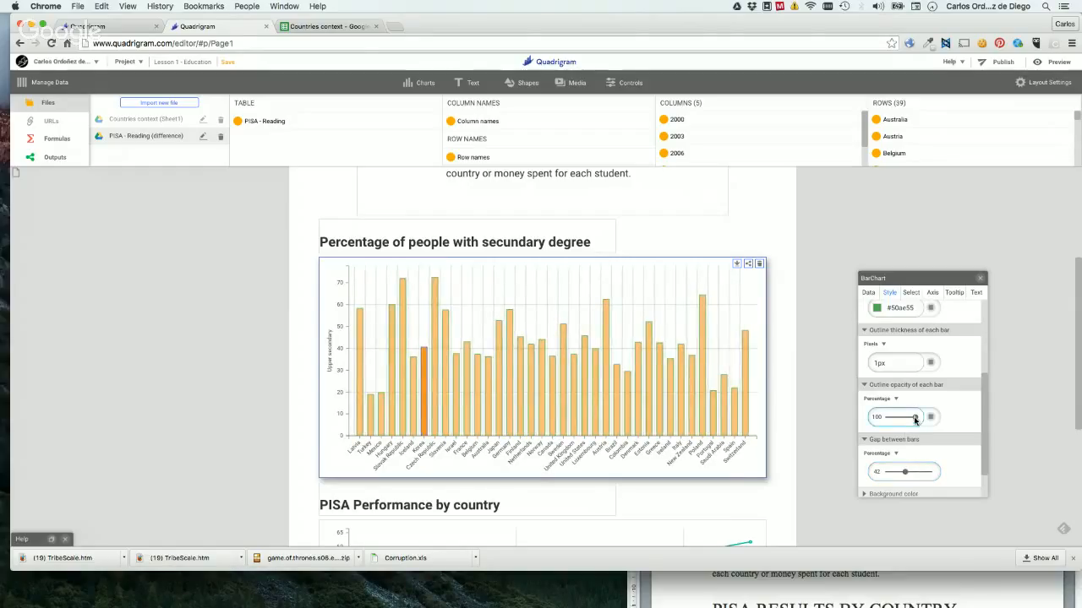
drag(915, 418, 878, 413)
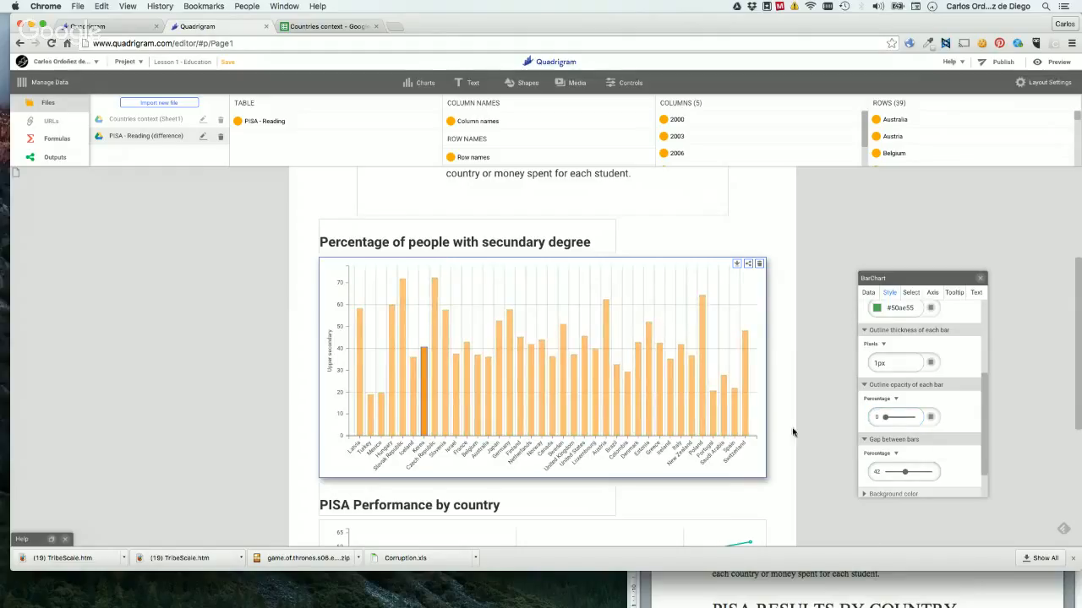
drag(906, 474, 895, 474)
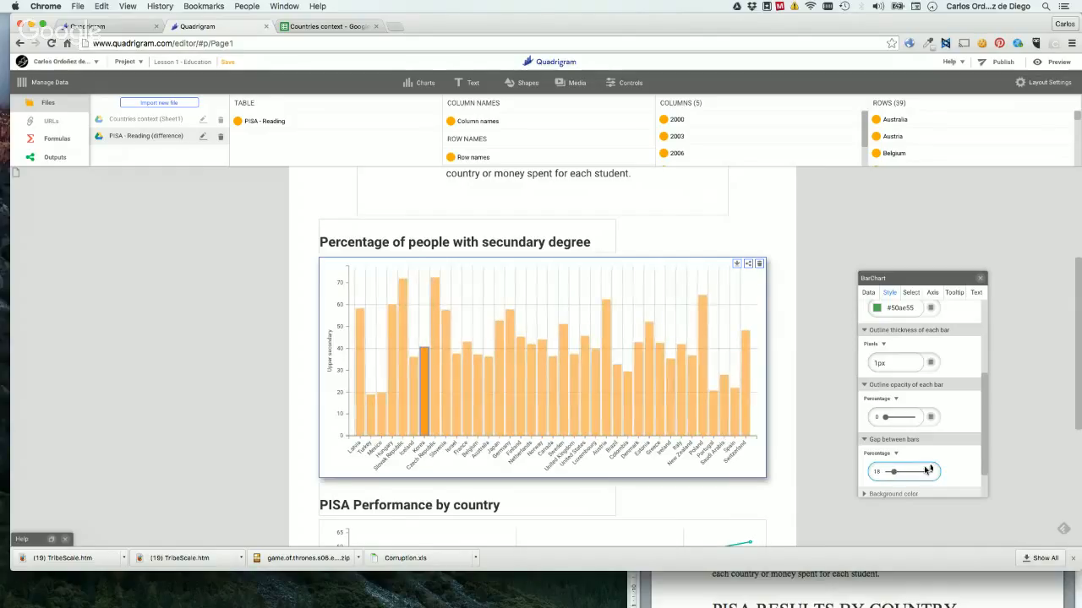
Show the bar chart's transition settings and look through the available ease types without changing the selection.
scroll(939, 435, down, 1)
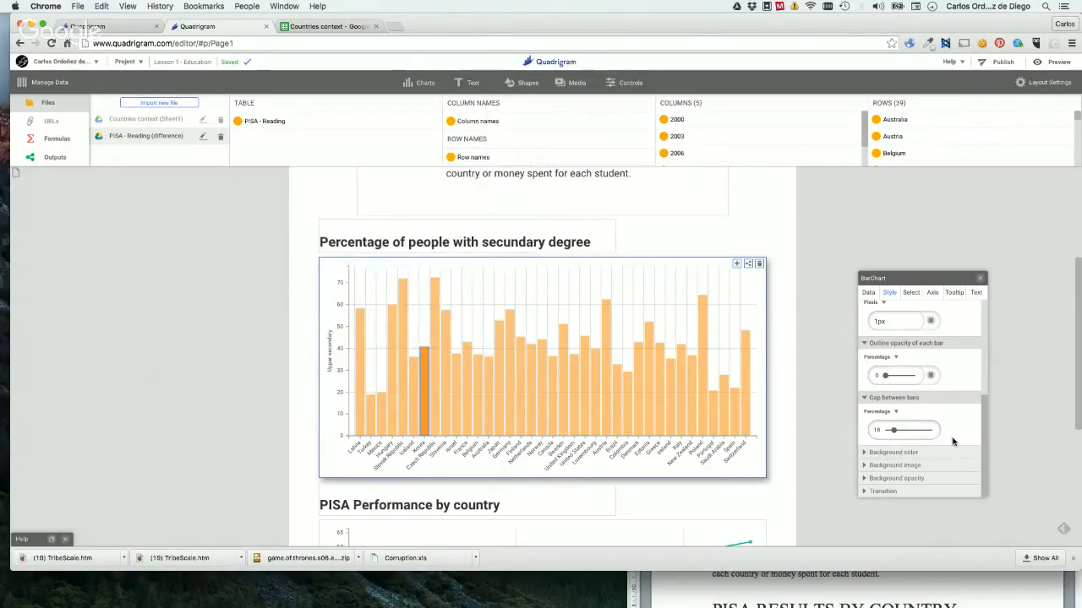
click(874, 490)
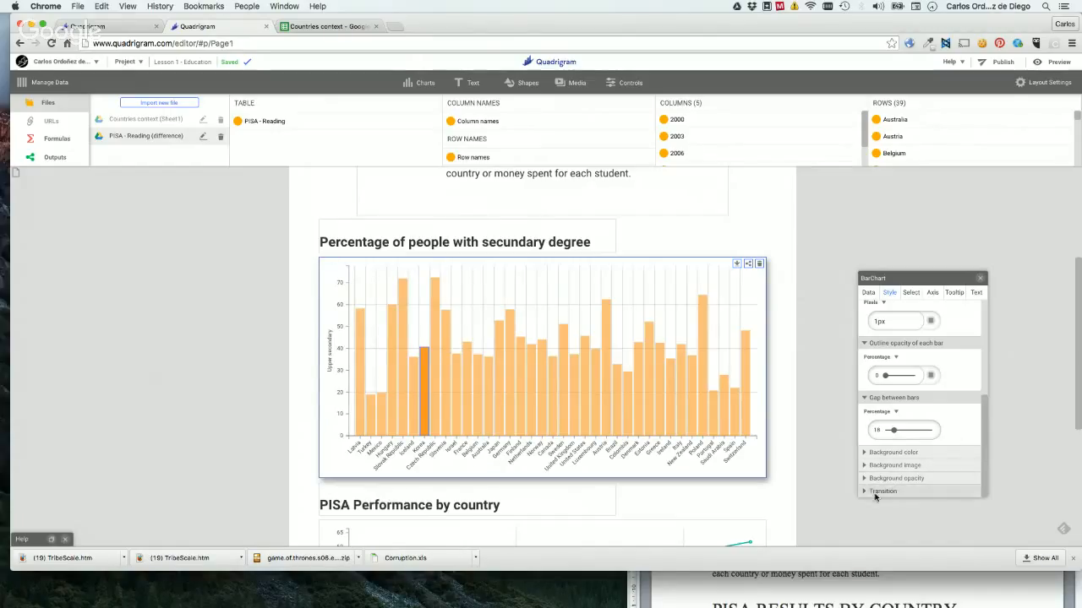
scroll(893, 430, down, 2)
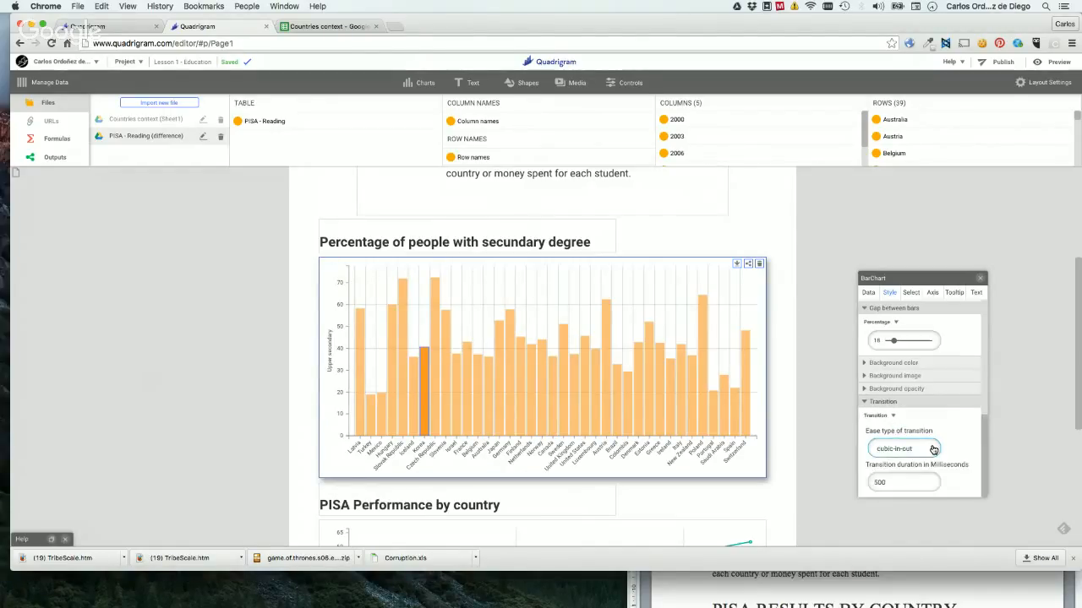
click(933, 450)
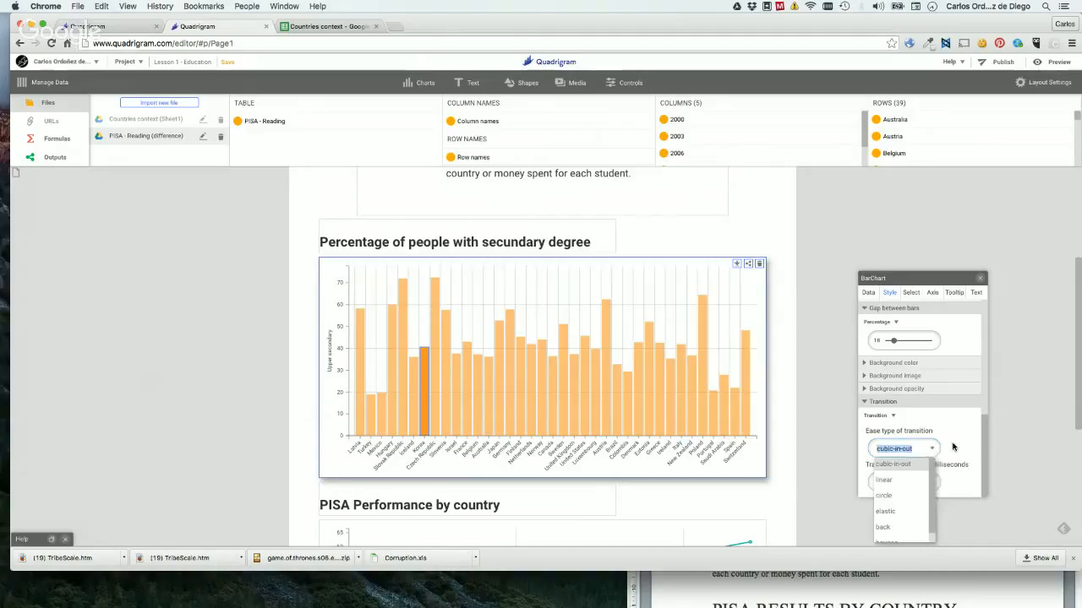
click(934, 450)
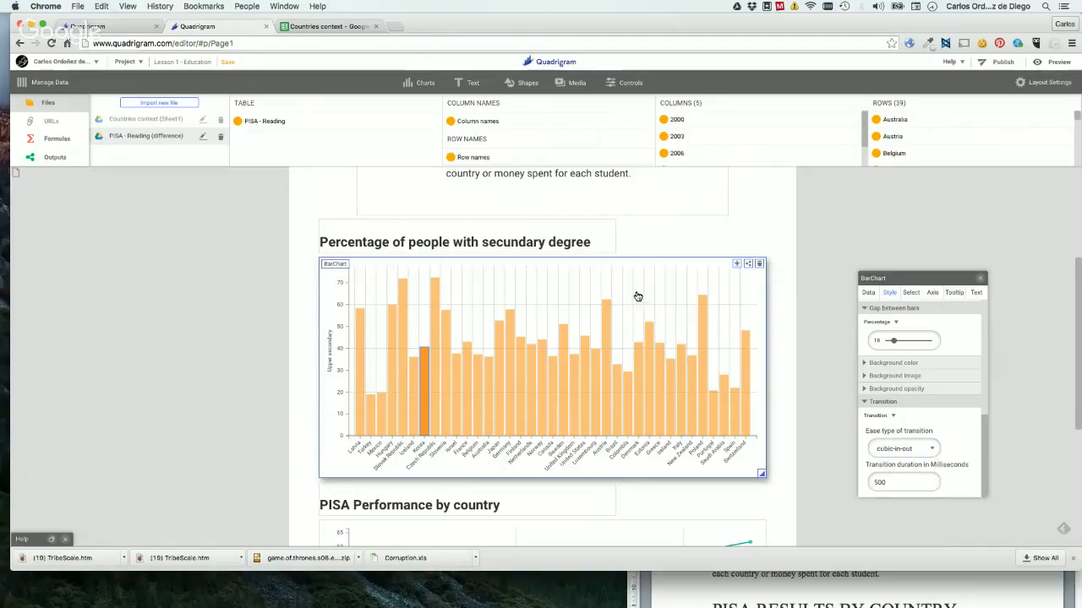
Inspect the Upper secondary values by country that drive the height of each bar, and close the table.
click(868, 293)
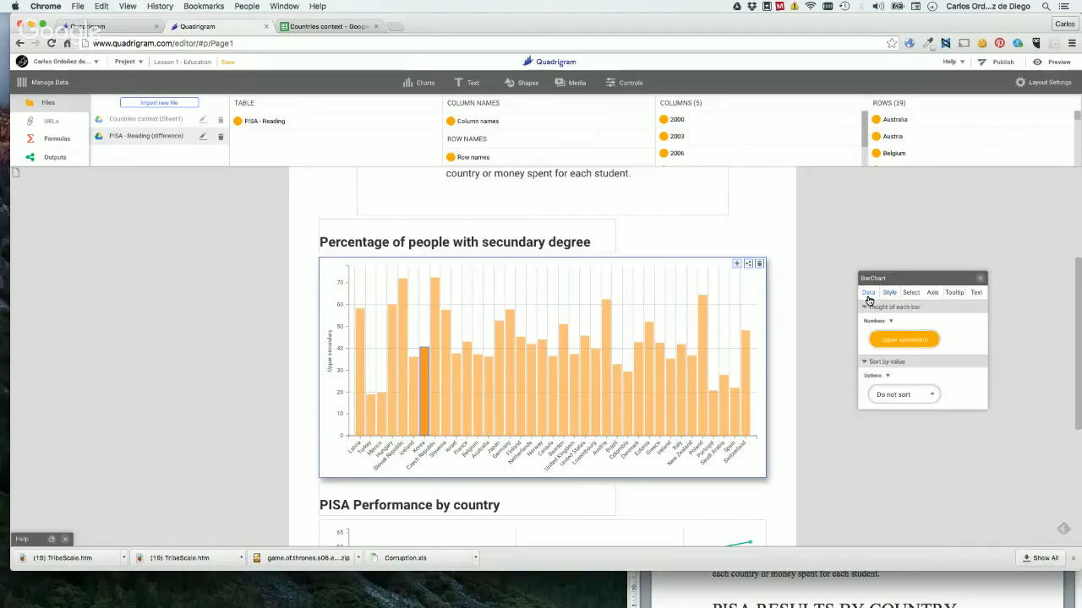
double_click(903, 341)
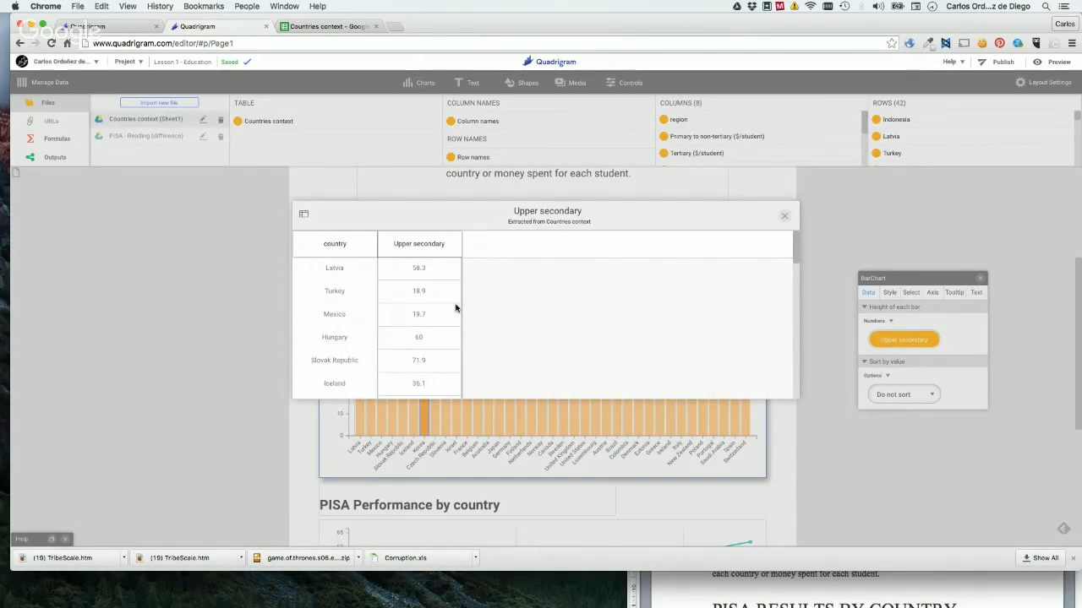
scroll(456, 307, down, 2)
scroll(457, 307, up, 2)
scroll(343, 323, down, 3)
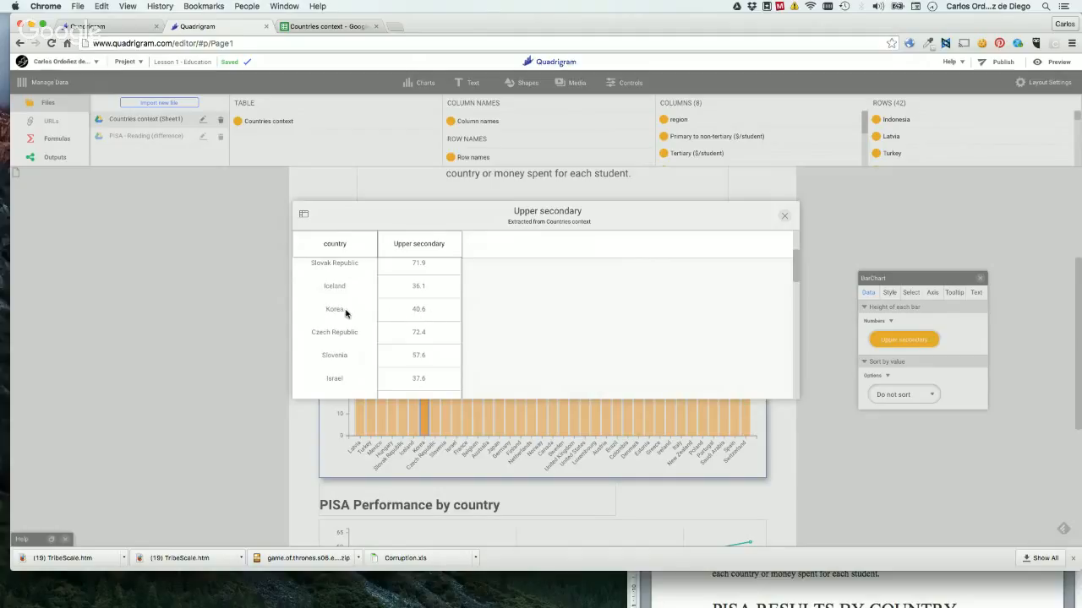
click(785, 215)
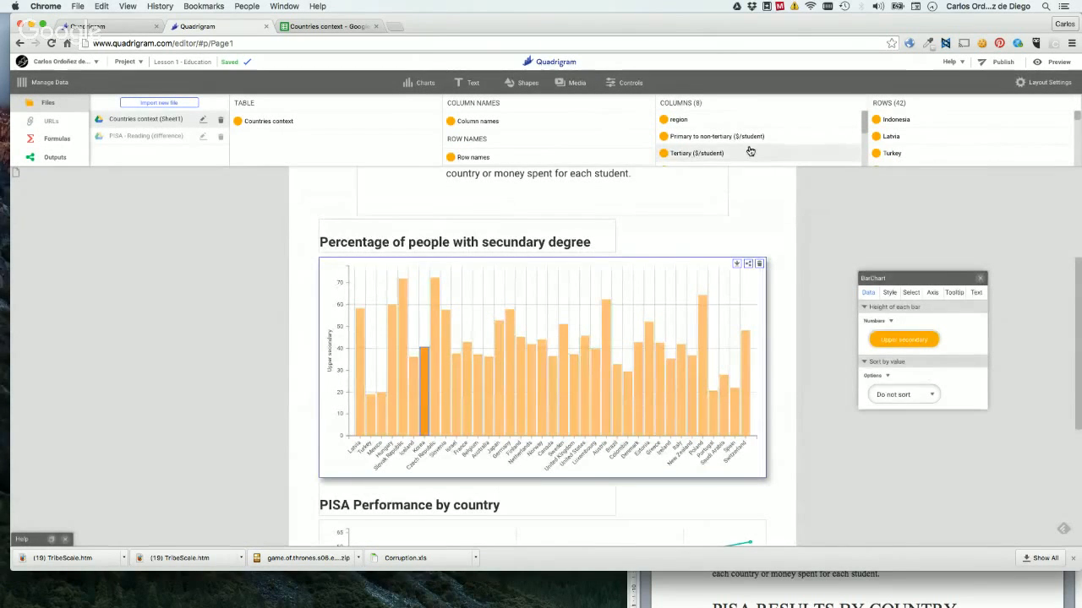
Replace the bar height data with the Below upper secondary column of the Countries context file.
scroll(749, 150, down, 3)
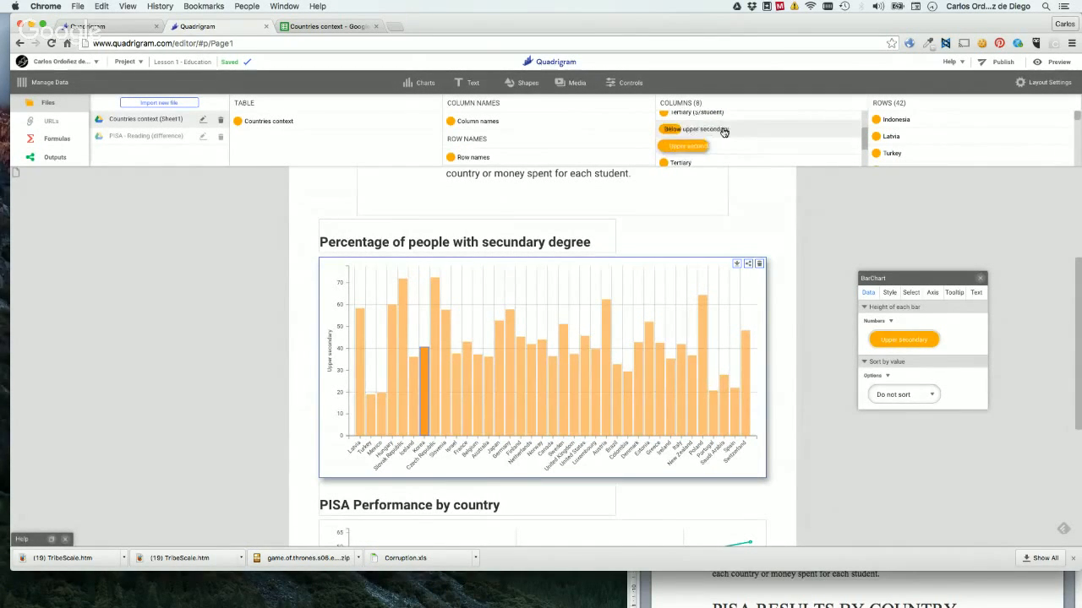
scroll(721, 136, down, 1)
scroll(709, 136, up, 2)
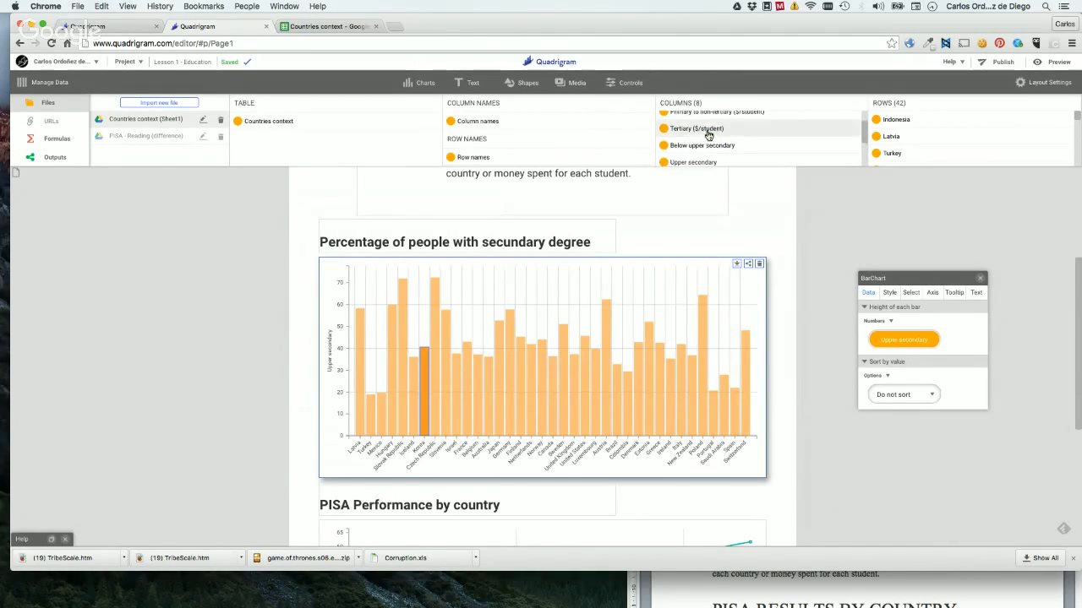
drag(688, 145, 908, 344)
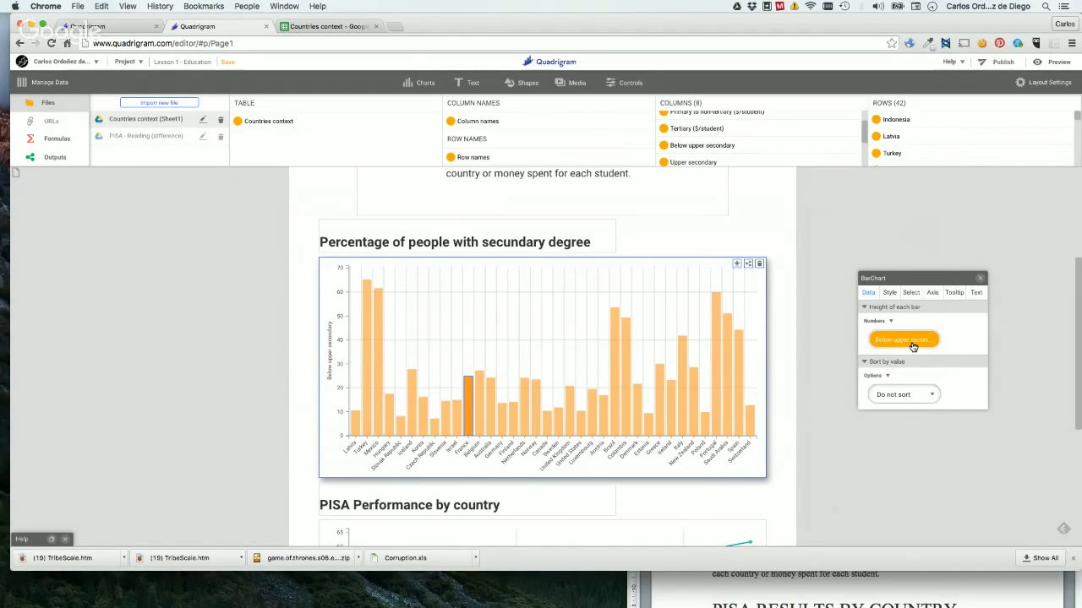
Examine the Below upper secondary values by country, close the table, and compare Korea's value with its bar in the chart.
click(903, 340)
scroll(412, 365, down, 5)
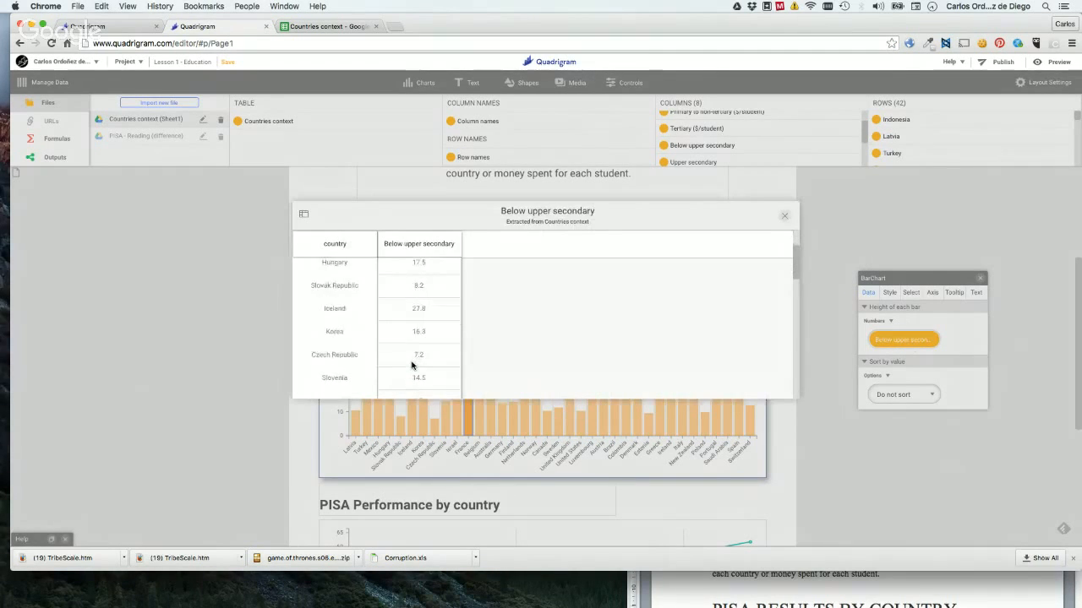
scroll(412, 365, down, 6)
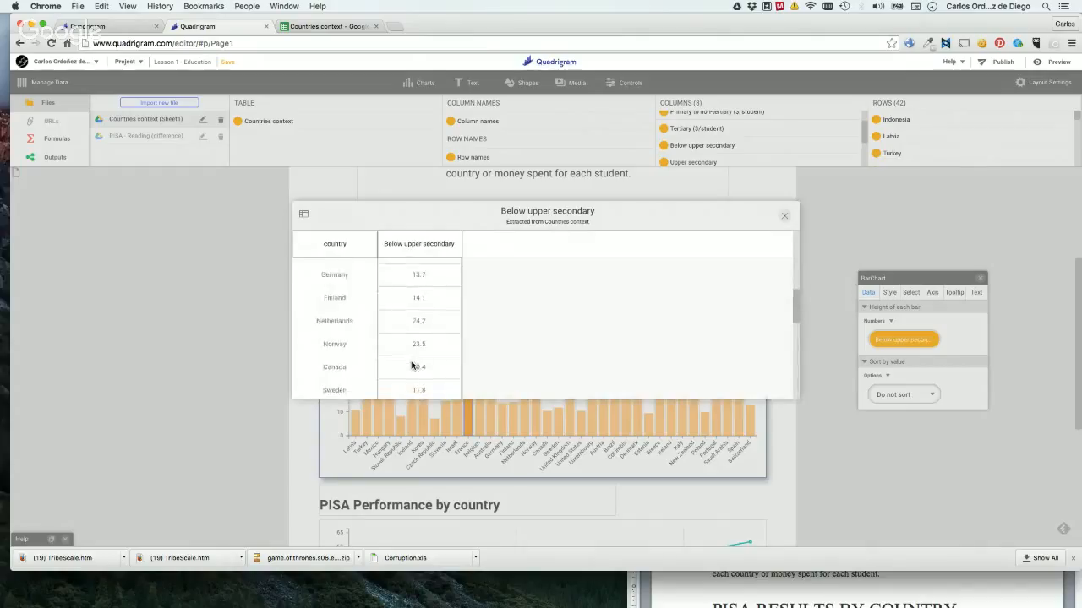
scroll(412, 366, down, 4)
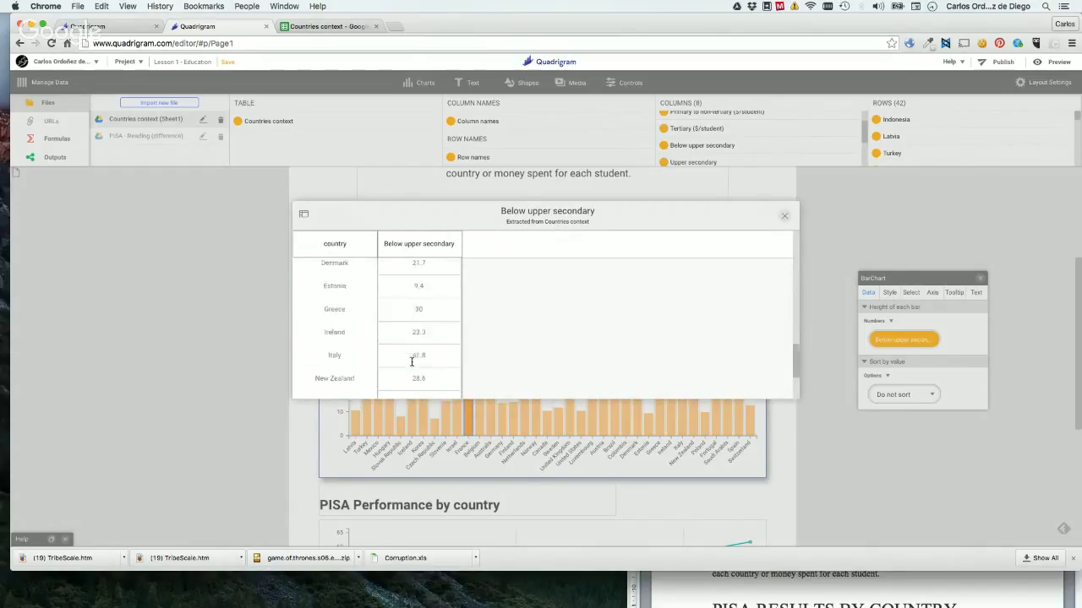
scroll(412, 366, up, 4)
scroll(412, 365, up, 6)
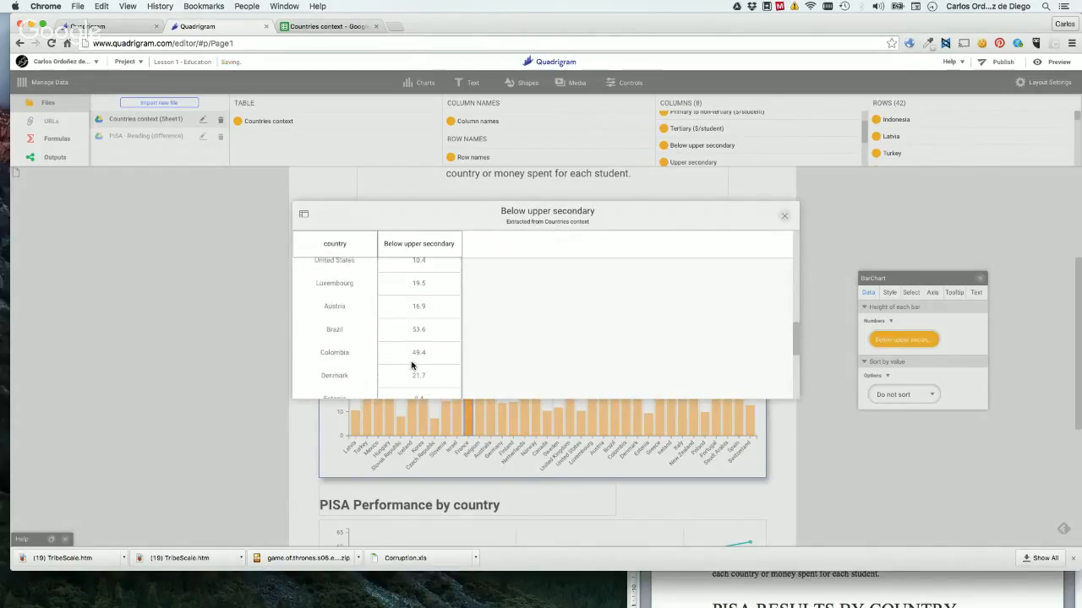
scroll(412, 365, up, 3)
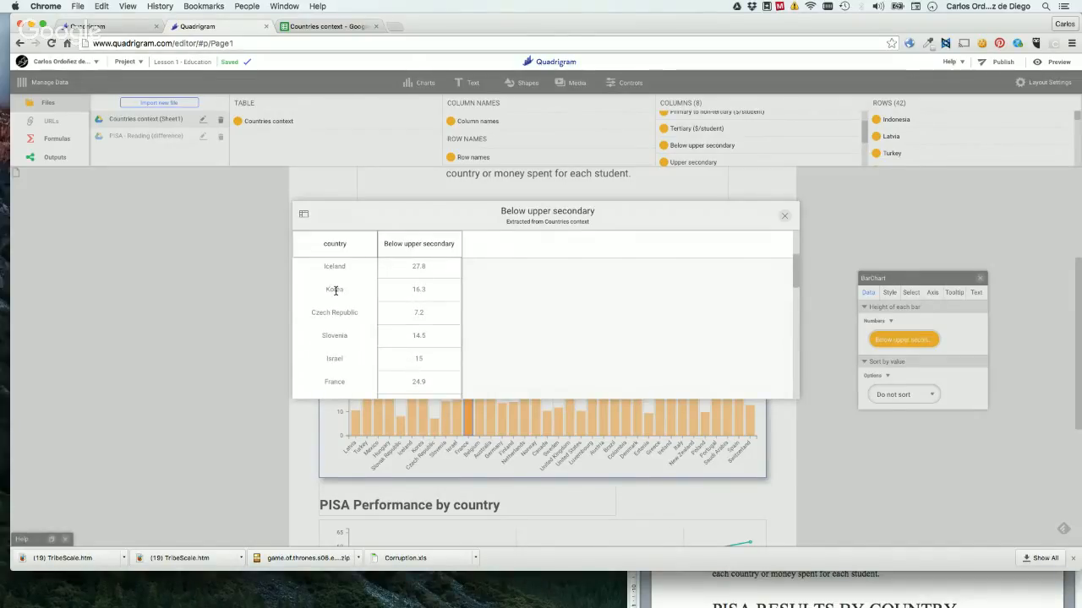
double_click(410, 289)
click(784, 218)
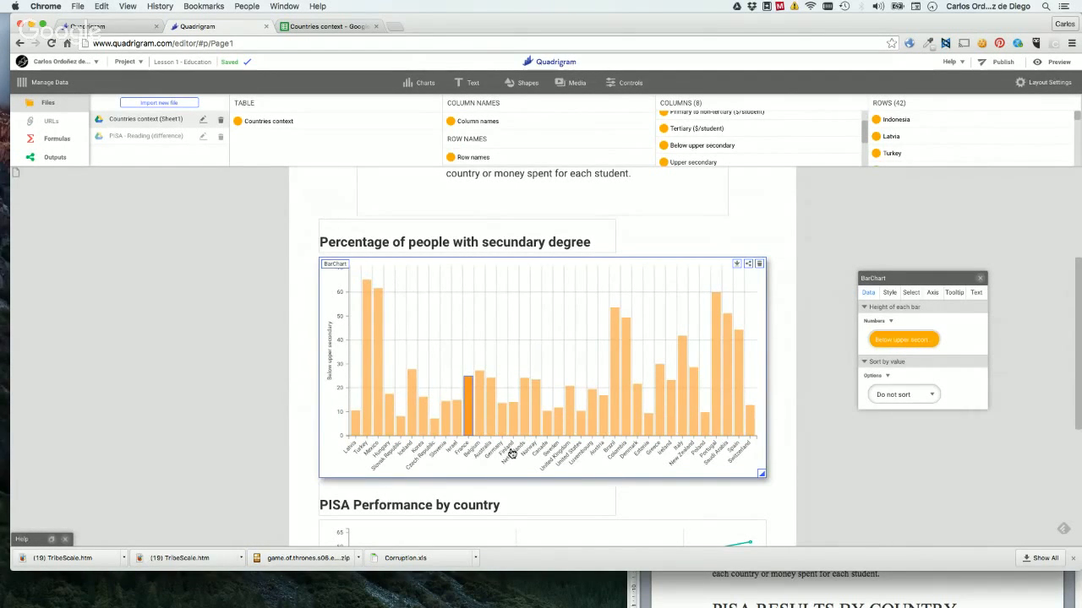
click(423, 414)
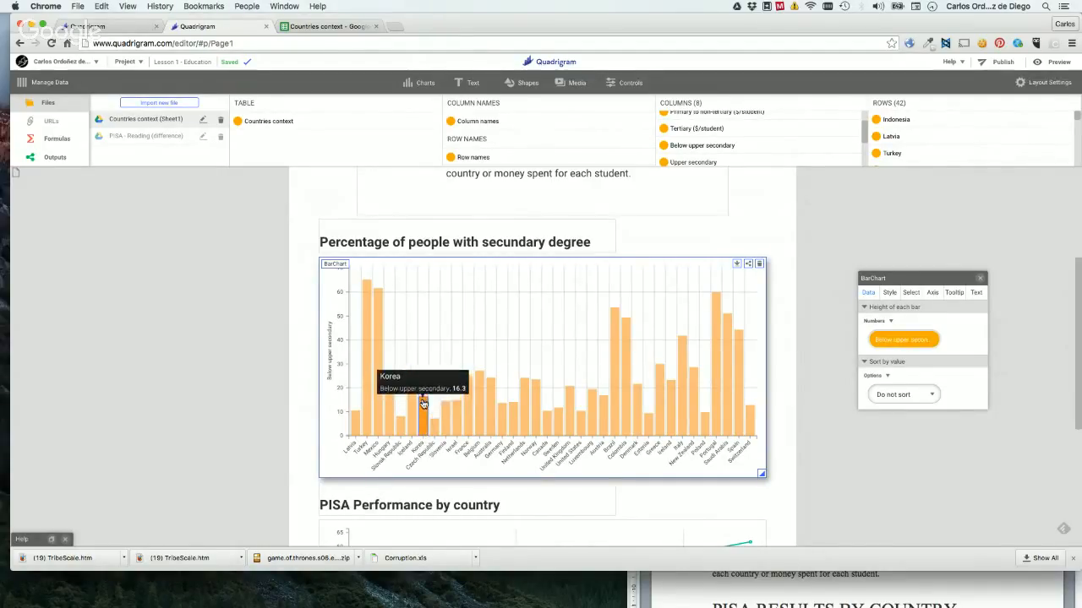
mouse_move(424, 399)
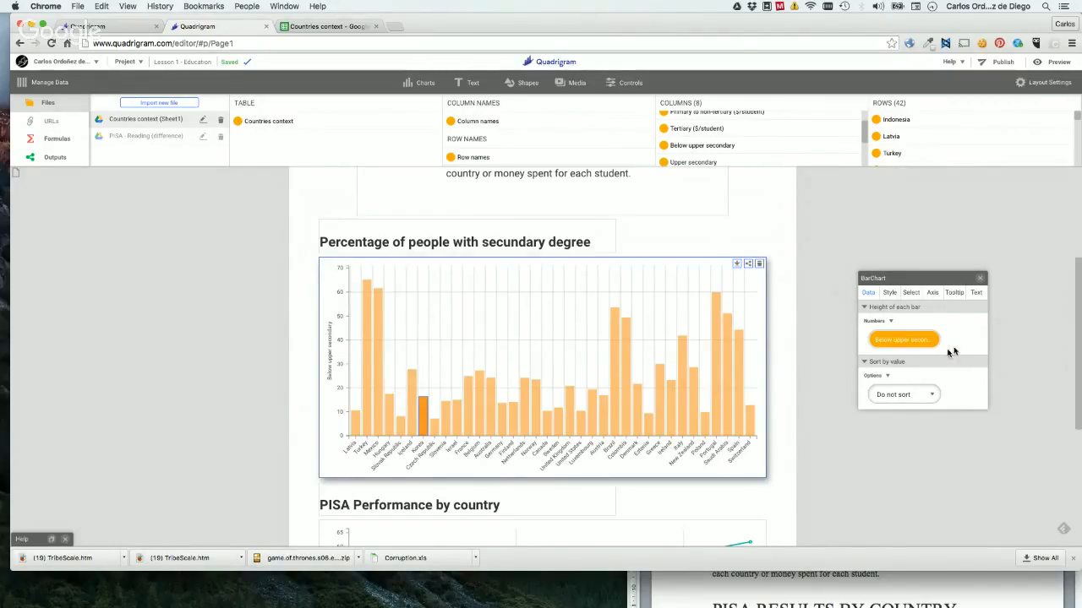
Set the bar chart's transition duration to 2000 milliseconds and its ease type to elastic.
click(890, 292)
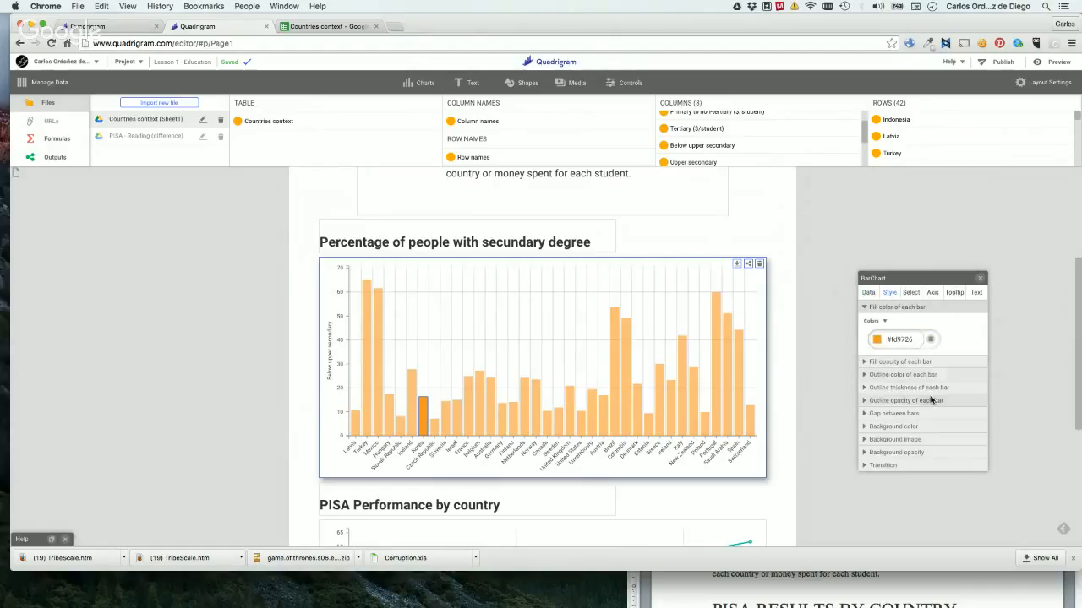
click(901, 467)
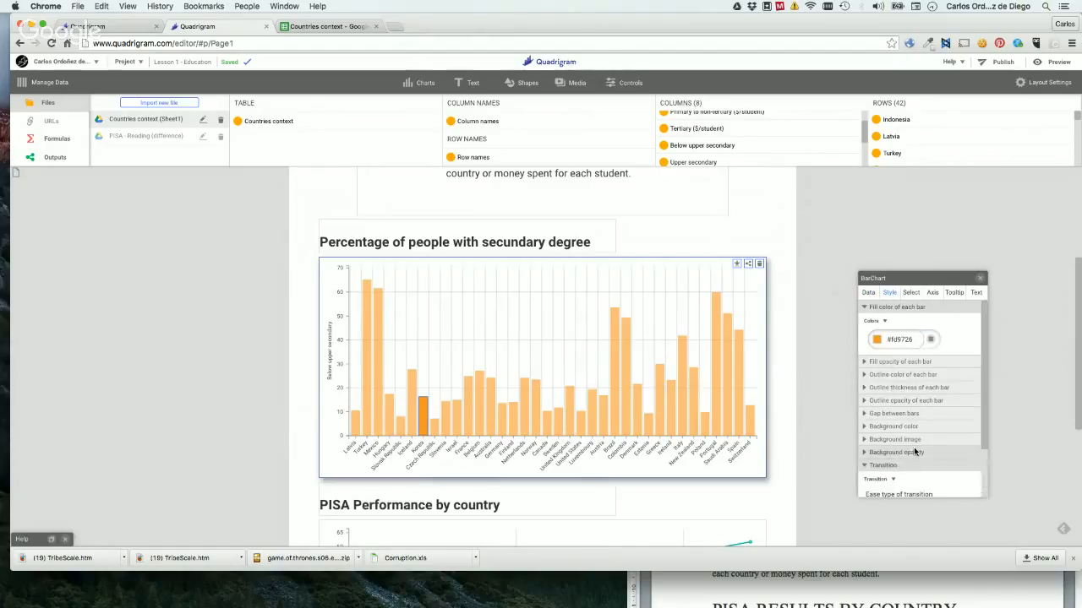
scroll(913, 450, down, 2)
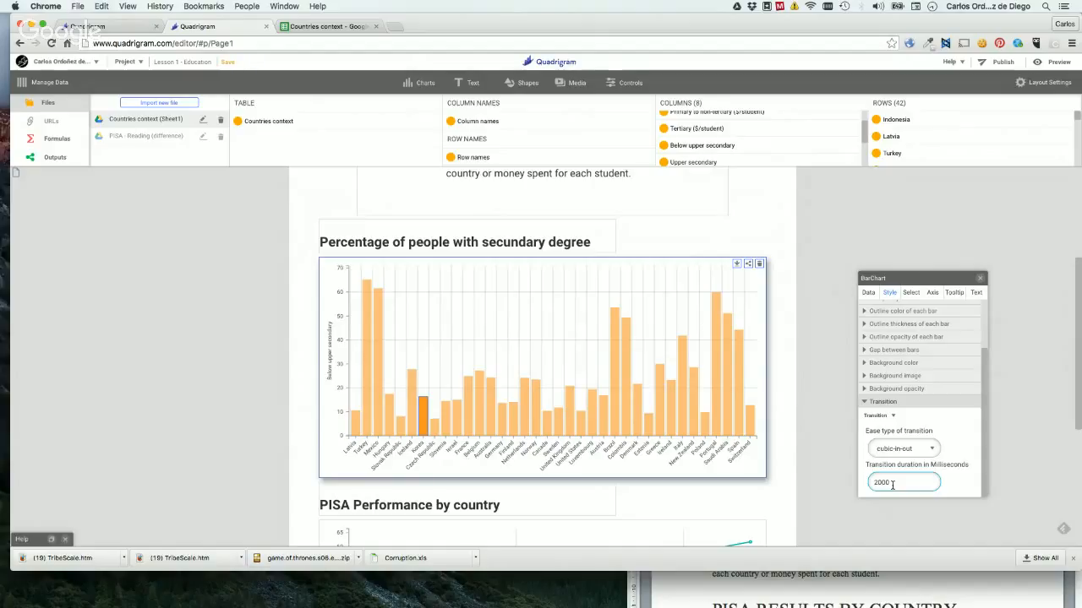
click(893, 450)
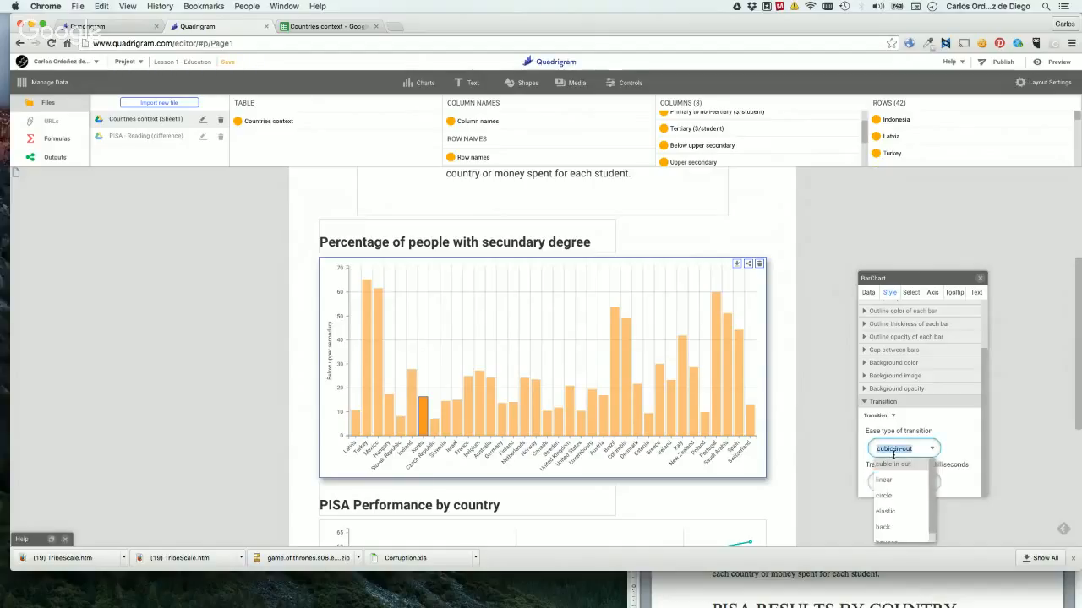
scroll(911, 505, down, 1)
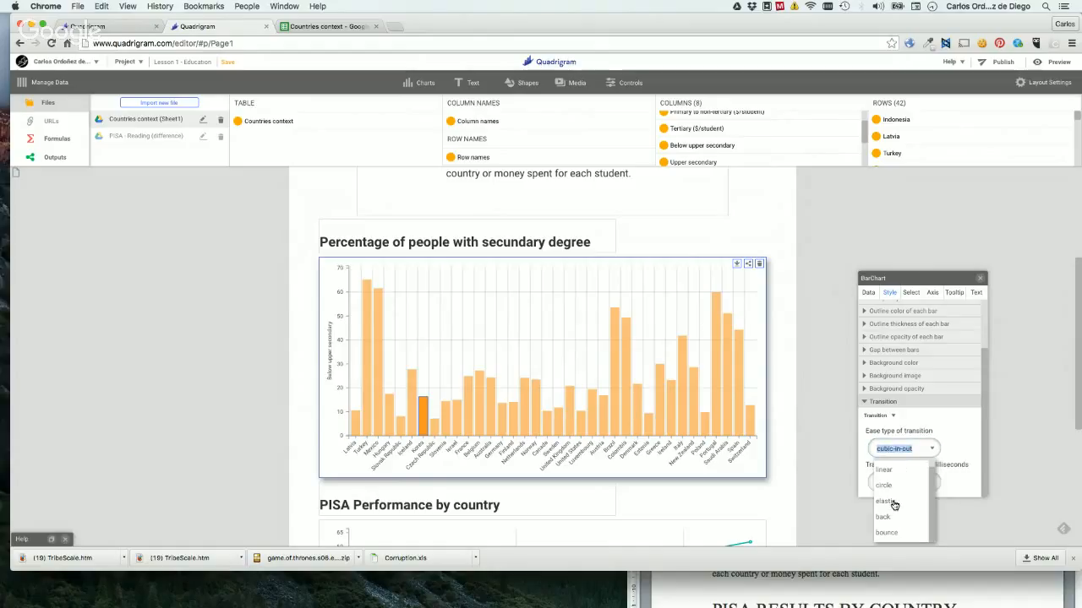
click(887, 501)
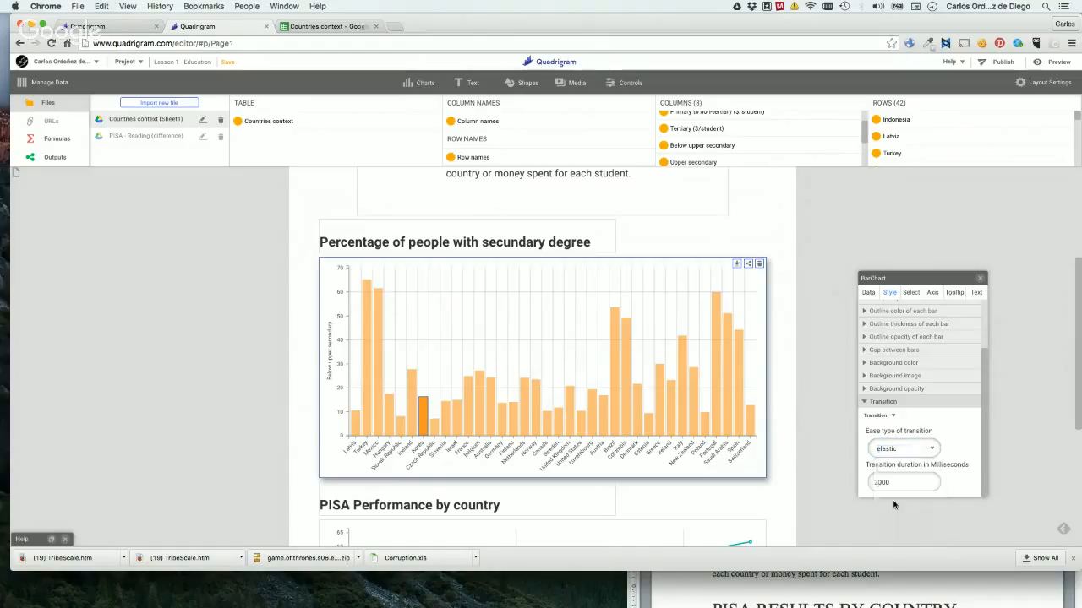
Try the Upper secondary, Tertiary, Tertiary women and Primary to non-tertiary ($/student) columns in turn as the bar height data.
click(869, 293)
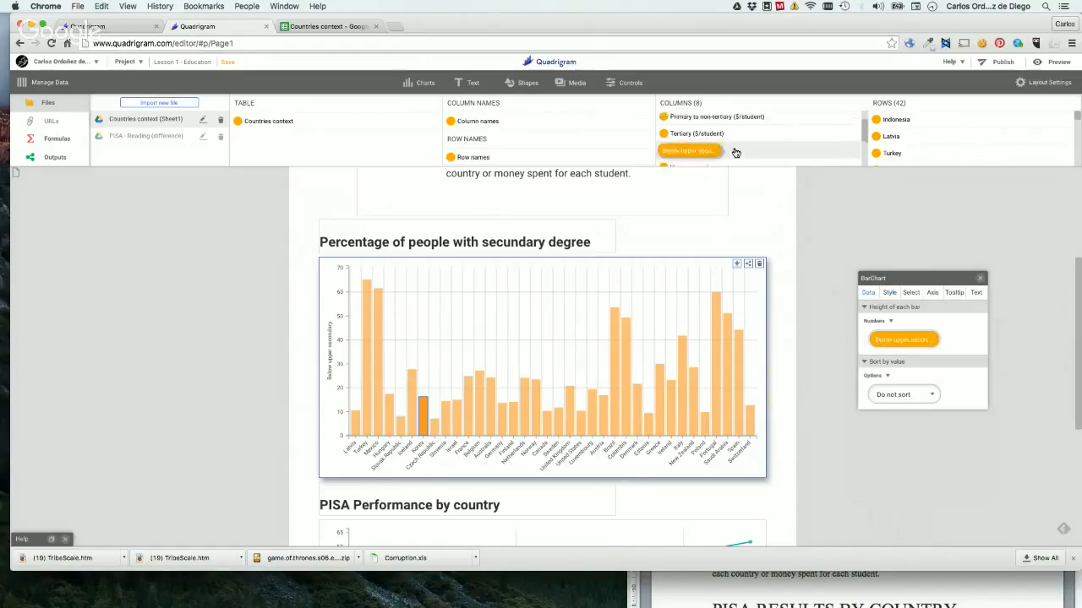
scroll(736, 152, down, 1)
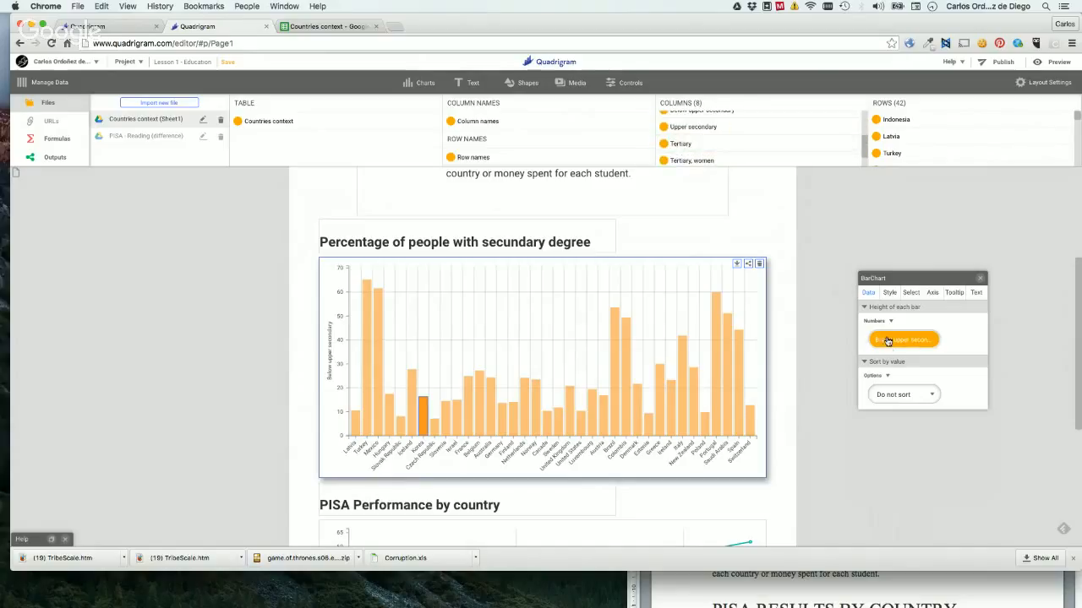
drag(685, 129, 890, 346)
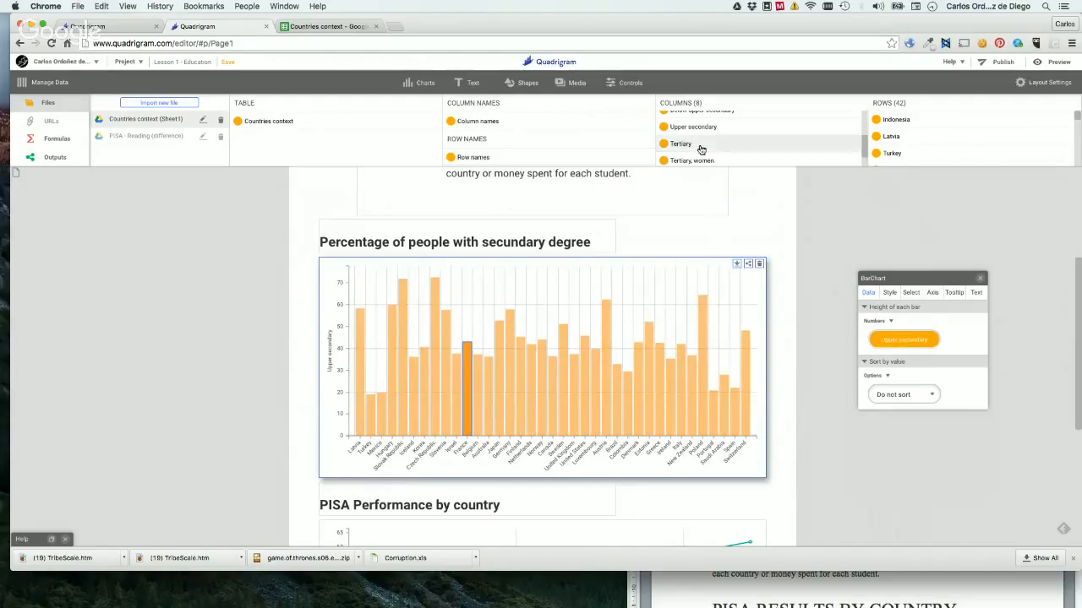
drag(696, 142, 885, 342)
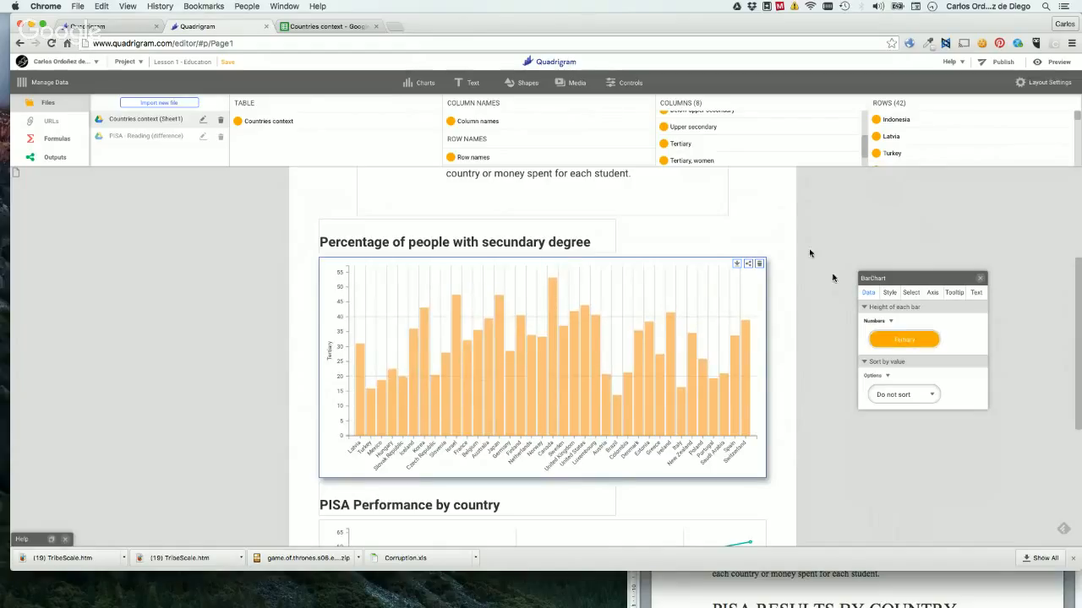
drag(693, 162, 894, 344)
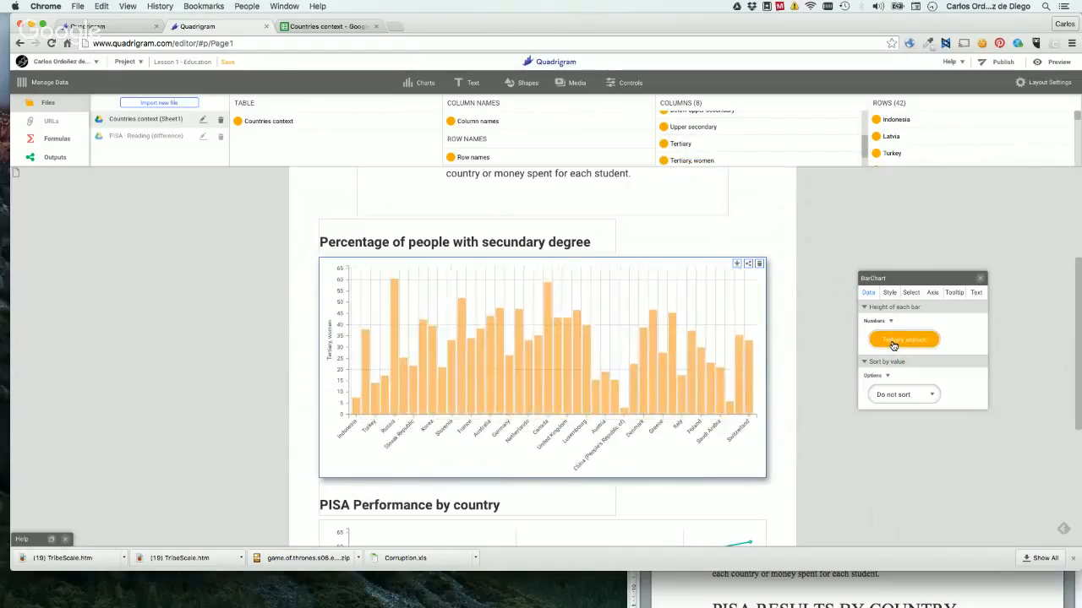
scroll(714, 138, up, 3)
drag(715, 137, 904, 340)
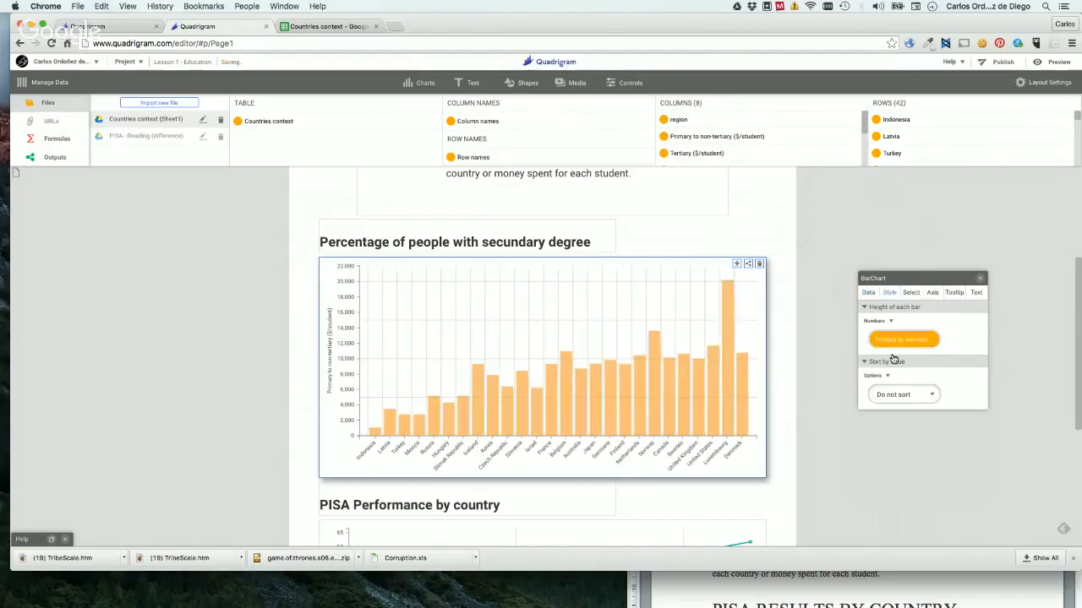
Set the bar chart's transition duration to 500 milliseconds.
click(890, 292)
click(883, 401)
double_click(900, 482)
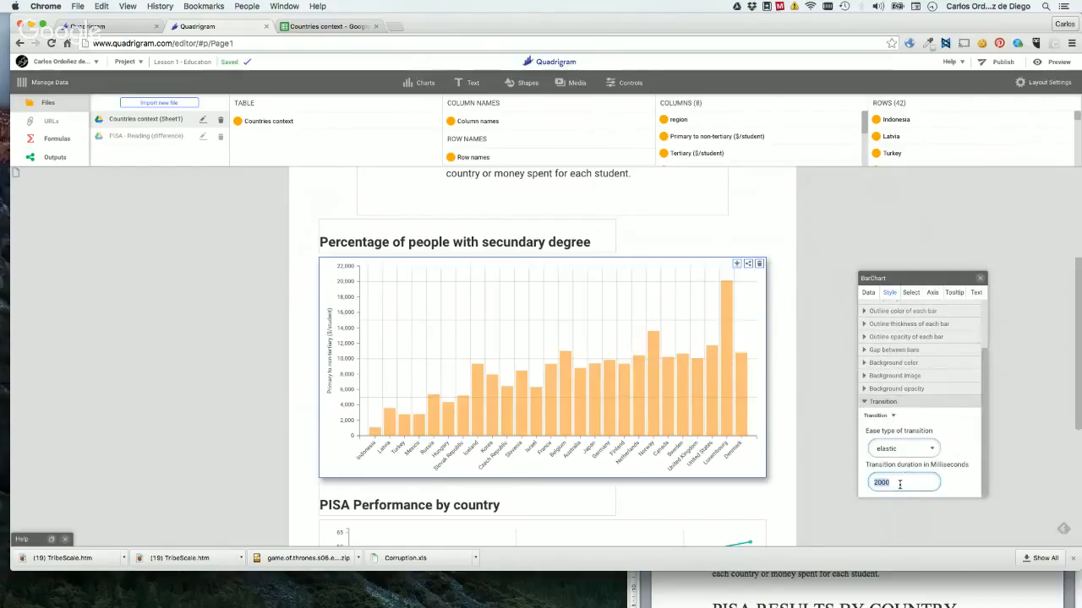
text(500)
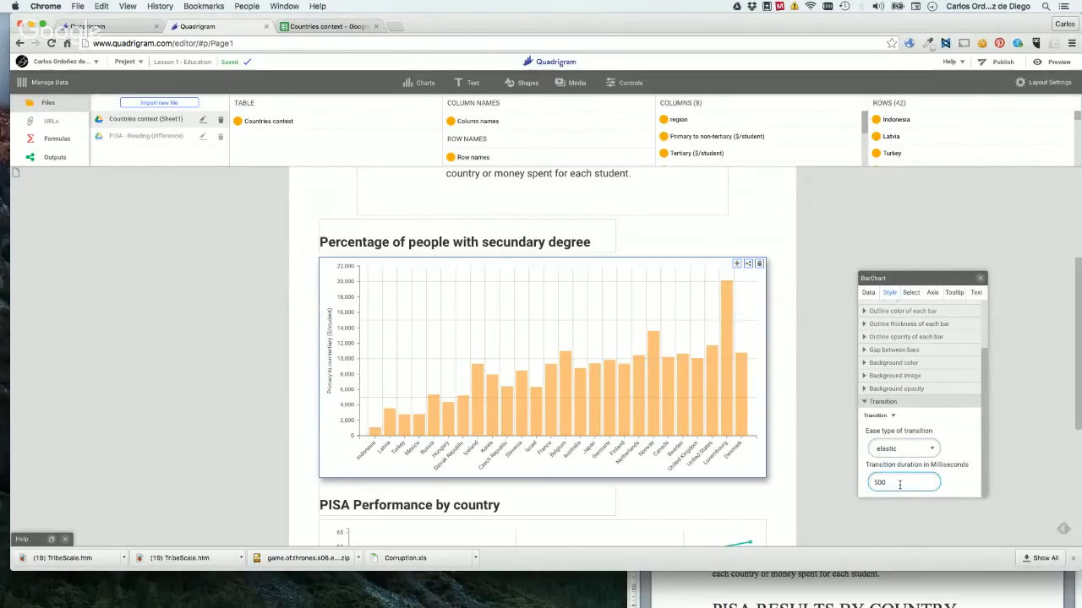
key(Return)
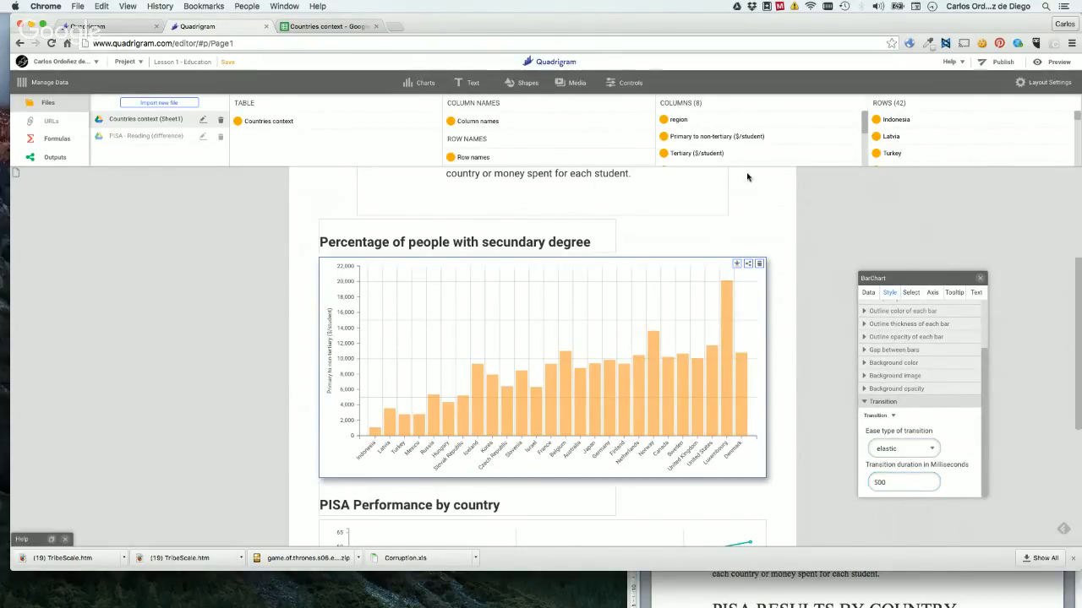
Try the Tertiary ($/student) and Tertiary women columns as the bar heights, and finish with the Tertiary, men column.
click(868, 293)
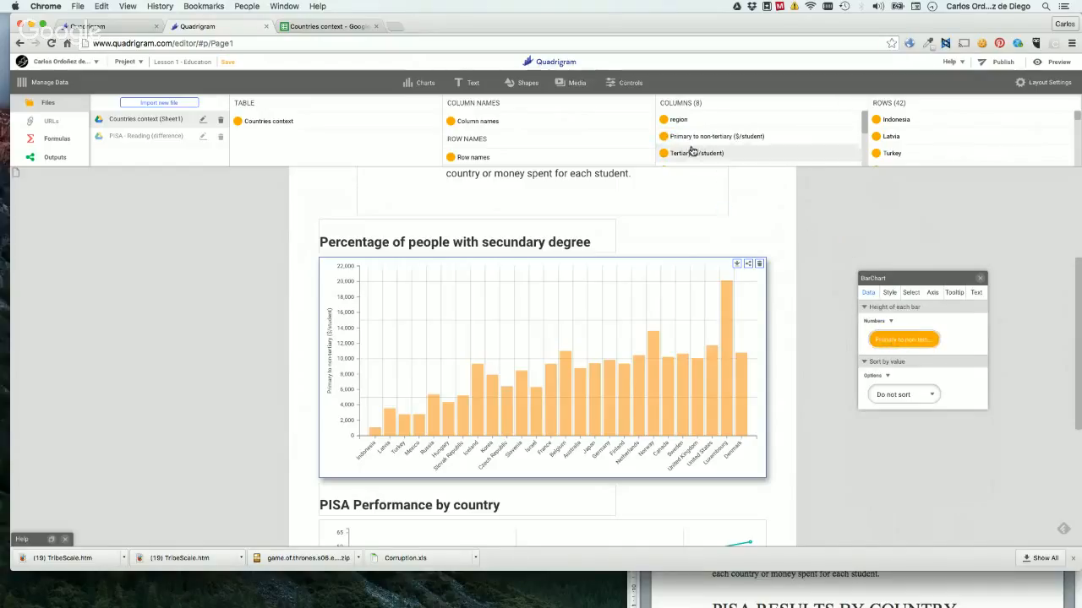
drag(888, 338, 888, 338)
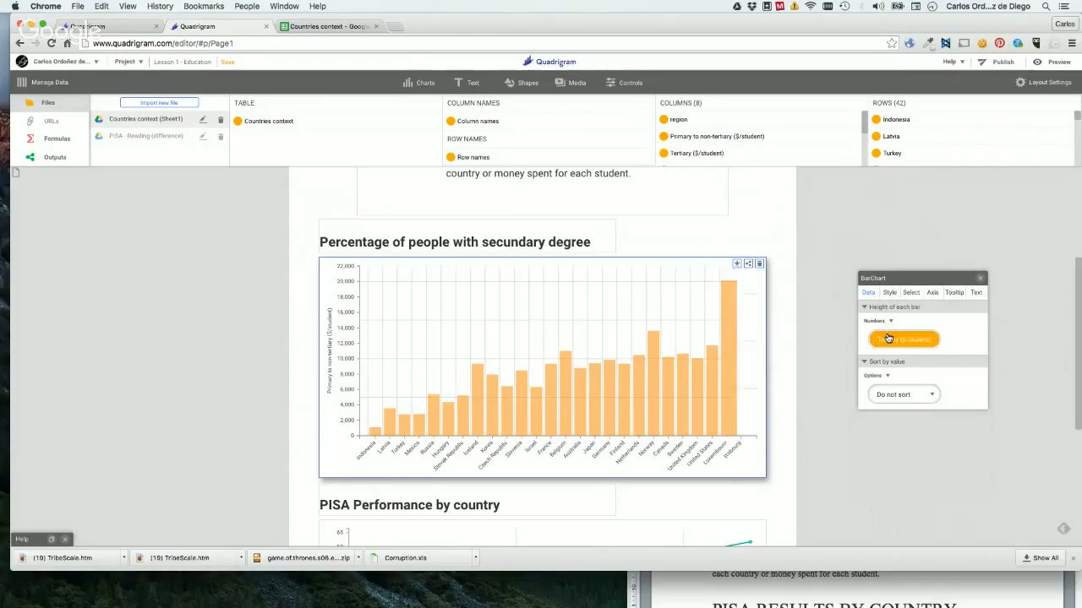
scroll(693, 125, down, 1)
scroll(693, 125, down, 2)
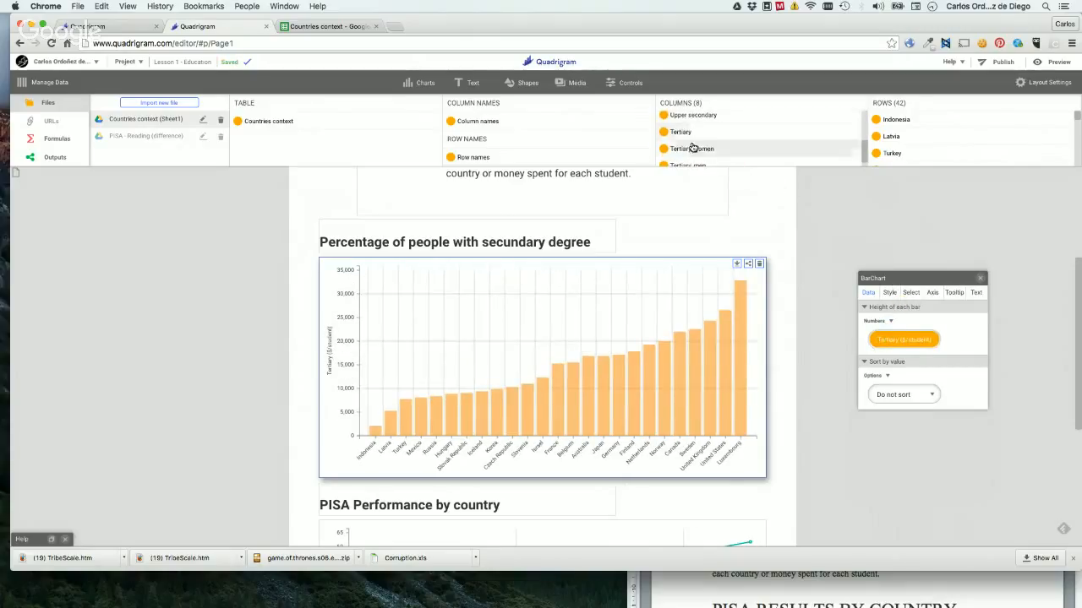
drag(697, 149, 888, 347)
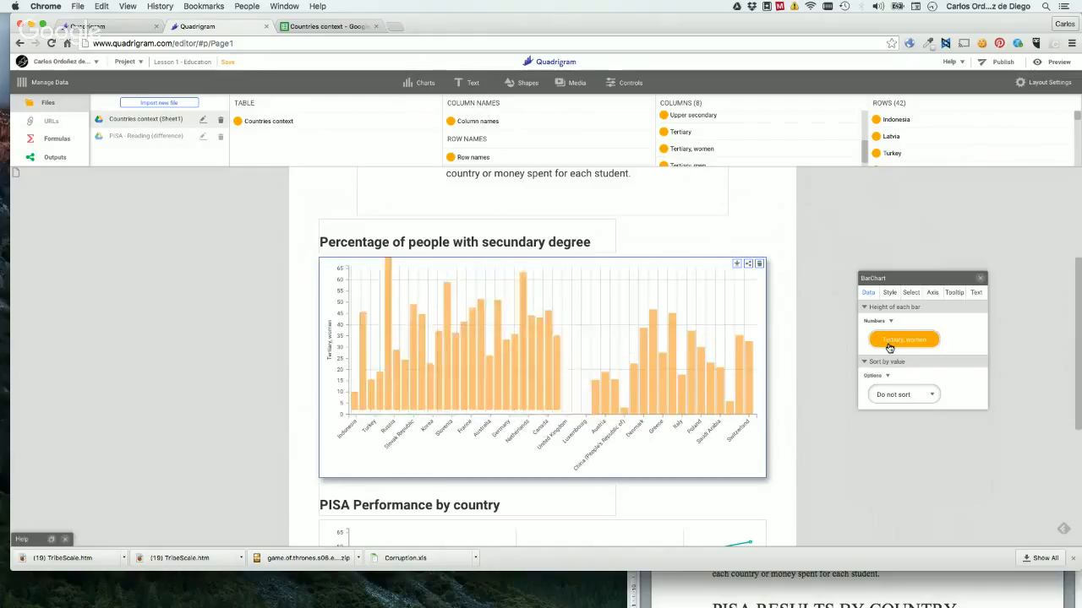
scroll(701, 144, down, 1)
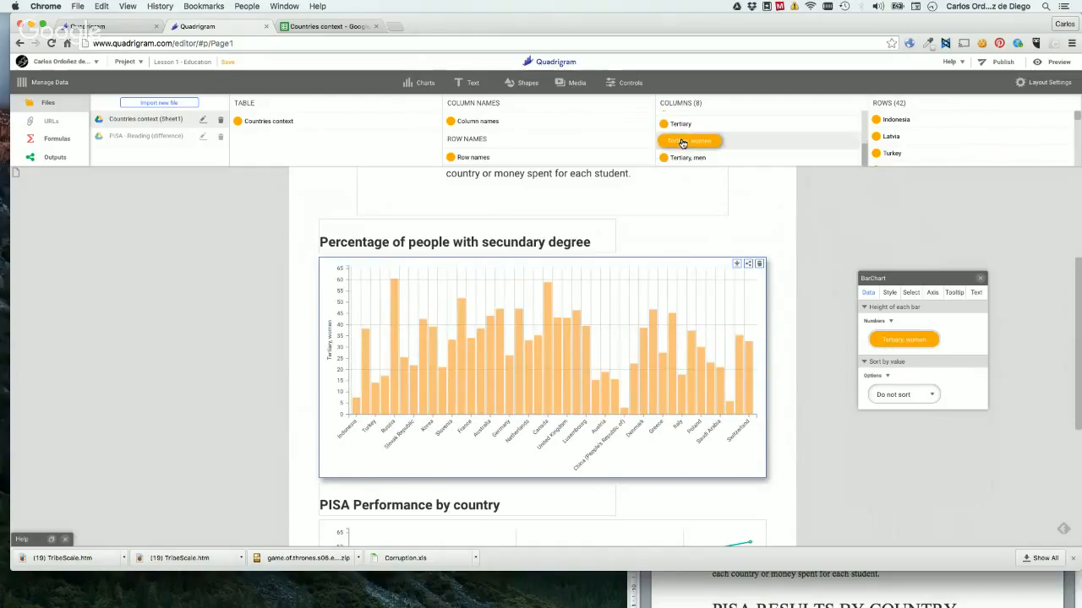
drag(684, 142, 899, 347)
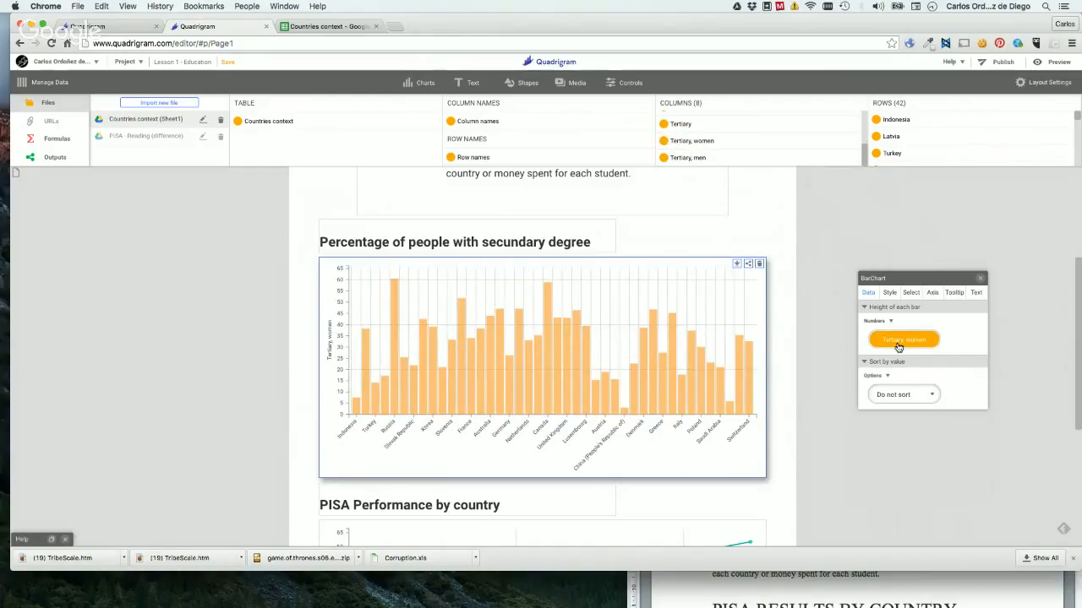
drag(691, 161, 894, 340)
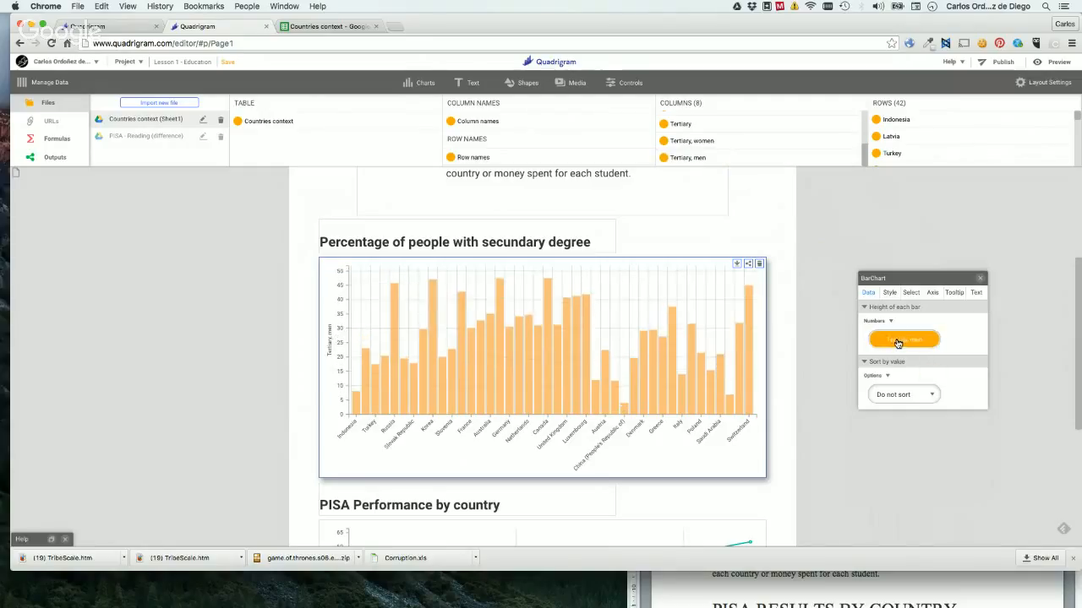
Review the bar chart's transition settings, and change the id of its selected item to Italy.
click(890, 293)
scroll(947, 407, down, 3)
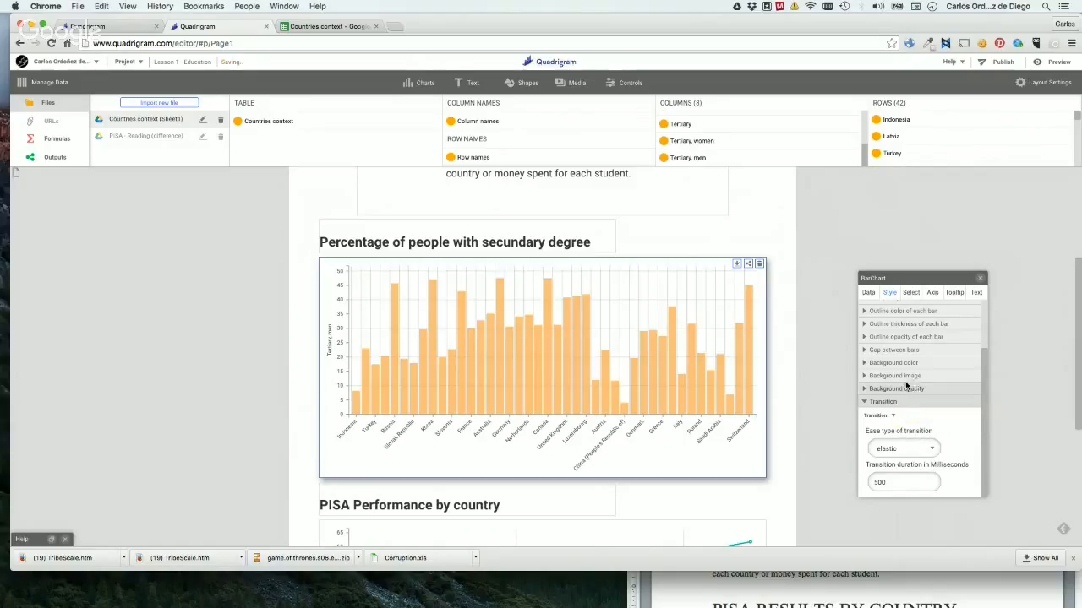
click(911, 292)
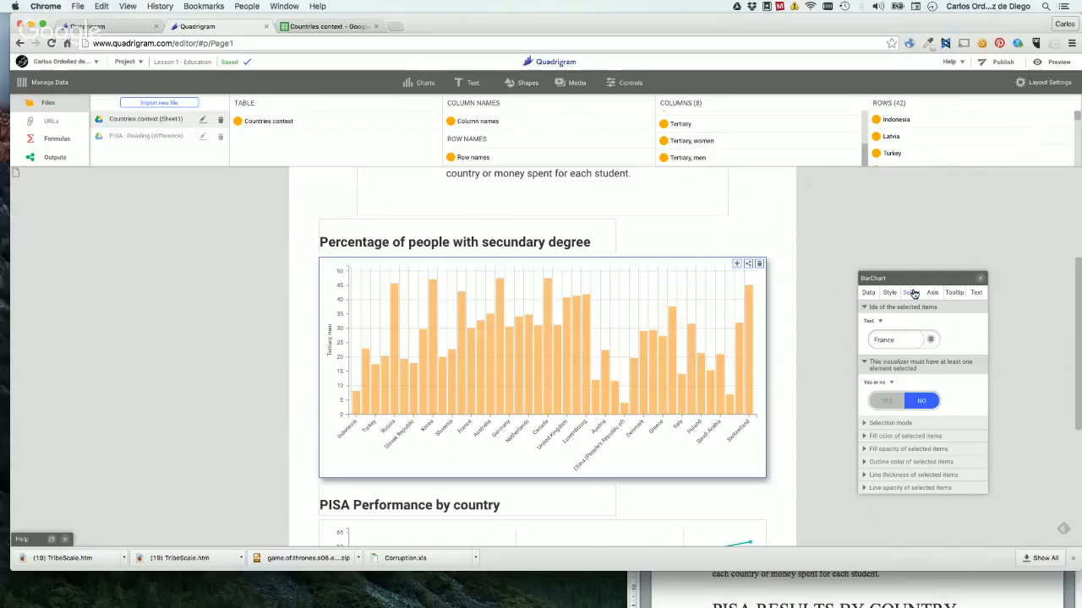
click(885, 340)
double_click(901, 343)
text(Italy)
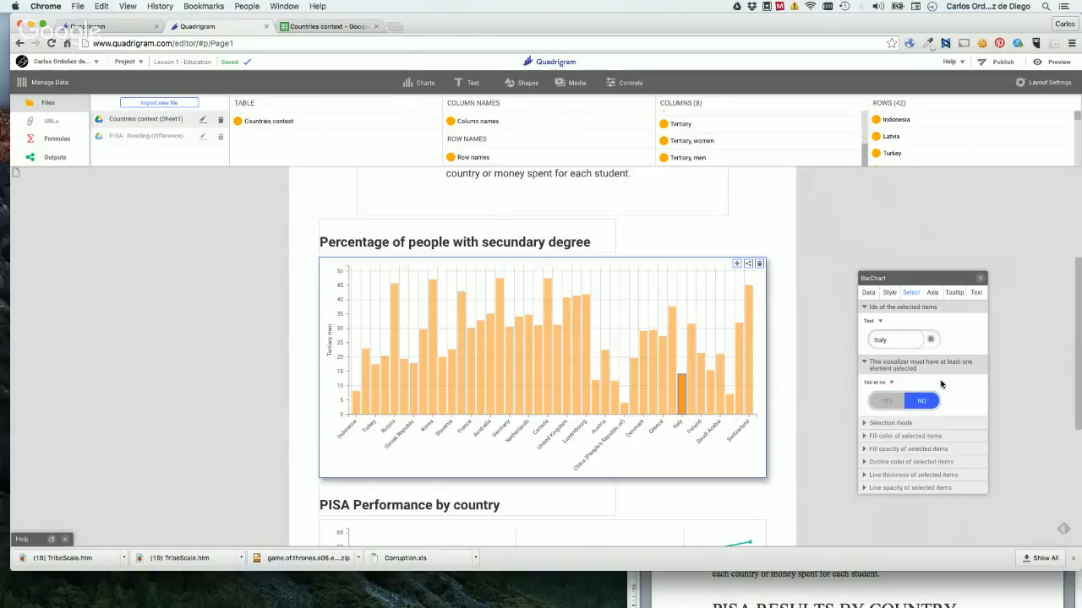
Read the explanation of the option requiring at least one selected element, and select the Germany bar in the chart.
mouse_move(877, 368)
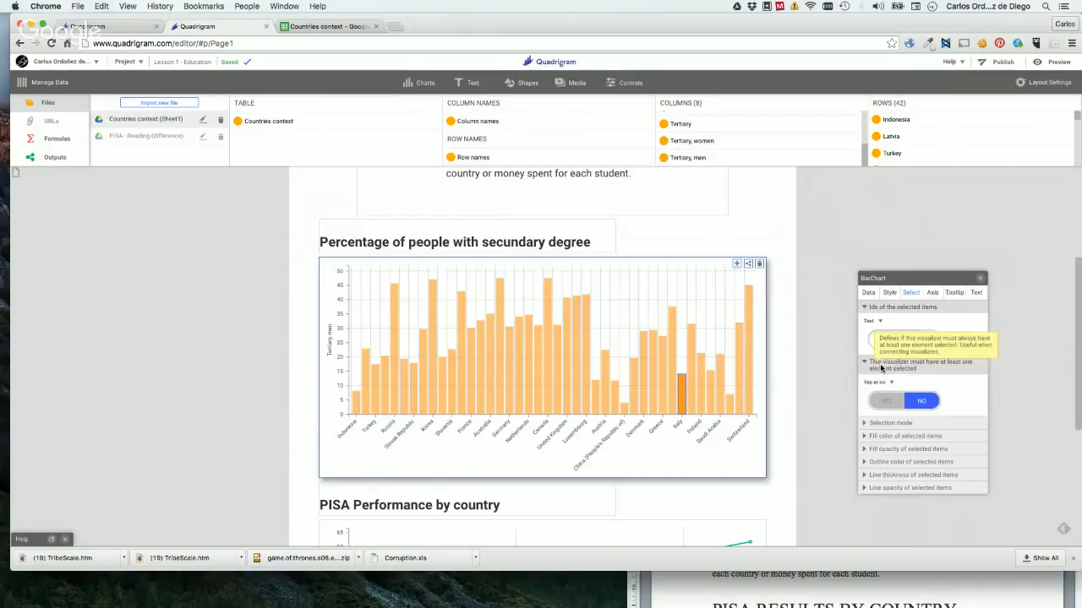
click(691, 396)
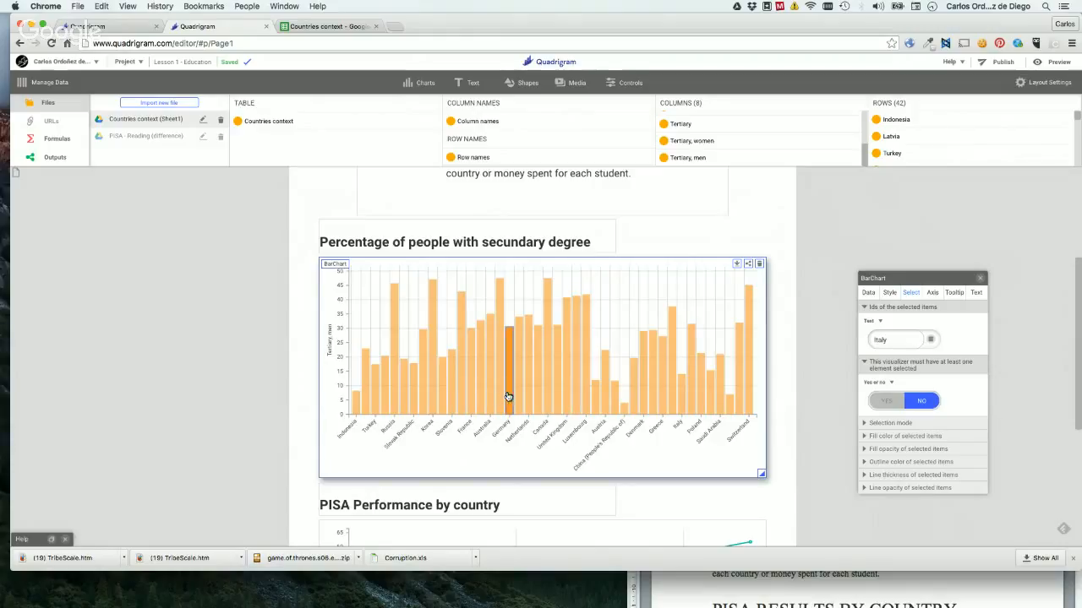
Require the bar chart to have at least one selected element, and test it on several bars, ending on Slovak Republic.
mouse_move(509, 396)
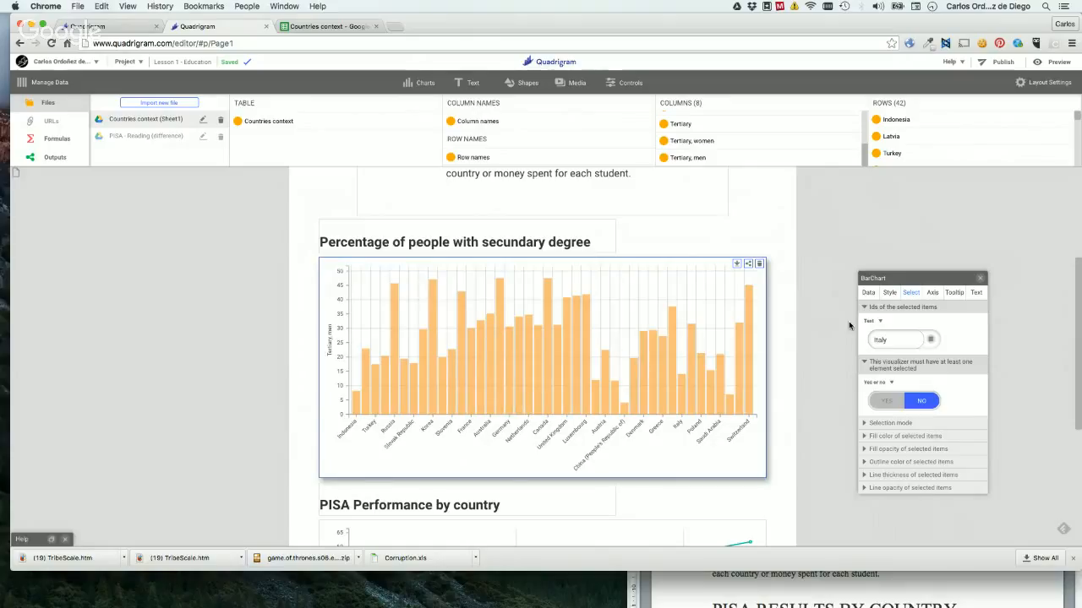
click(569, 370)
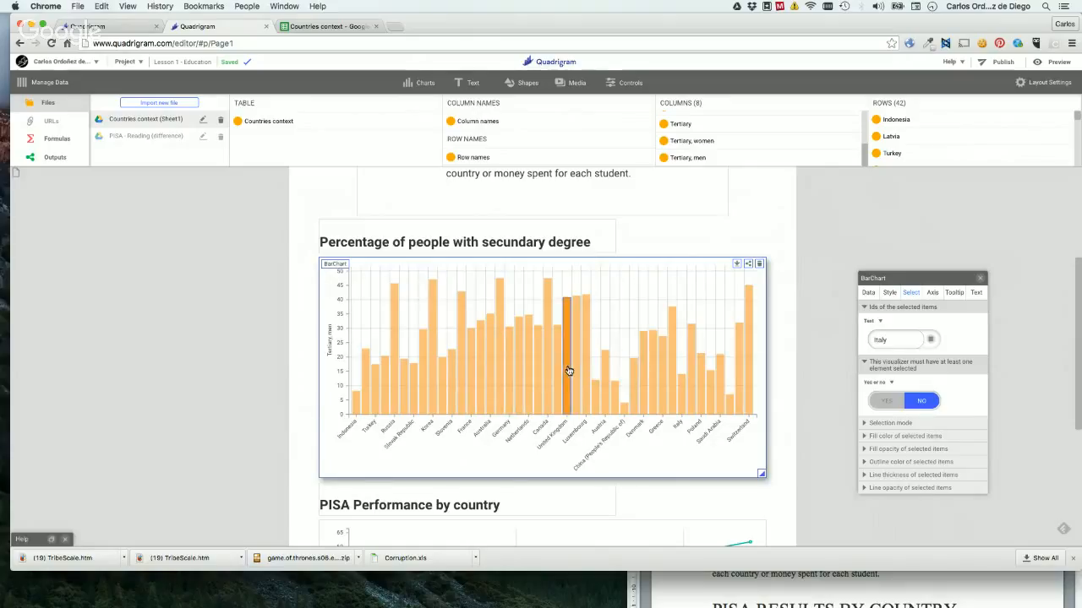
click(885, 400)
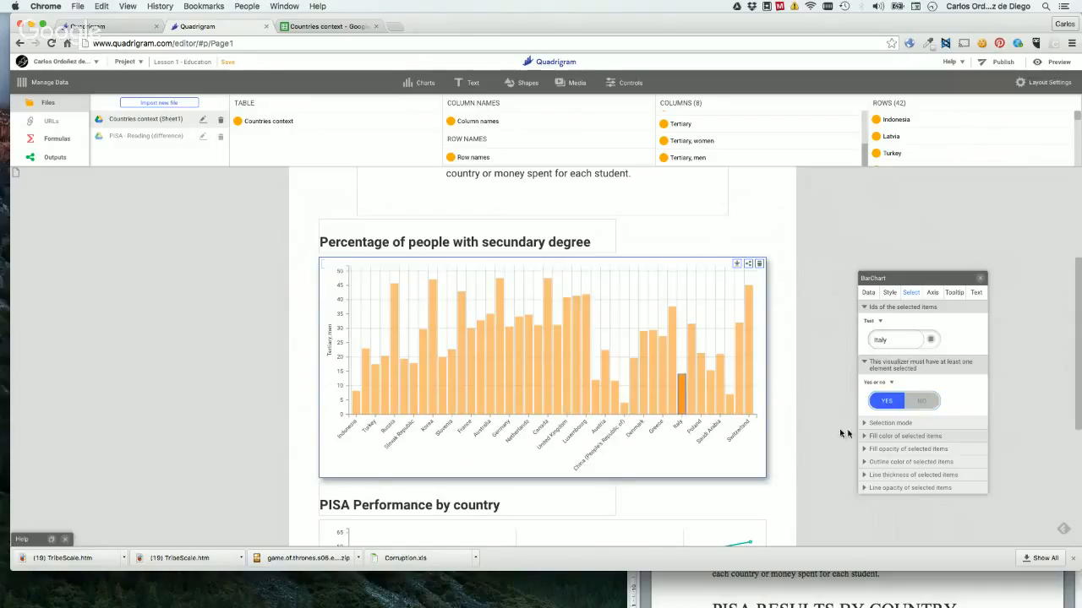
click(518, 376)
click(479, 382)
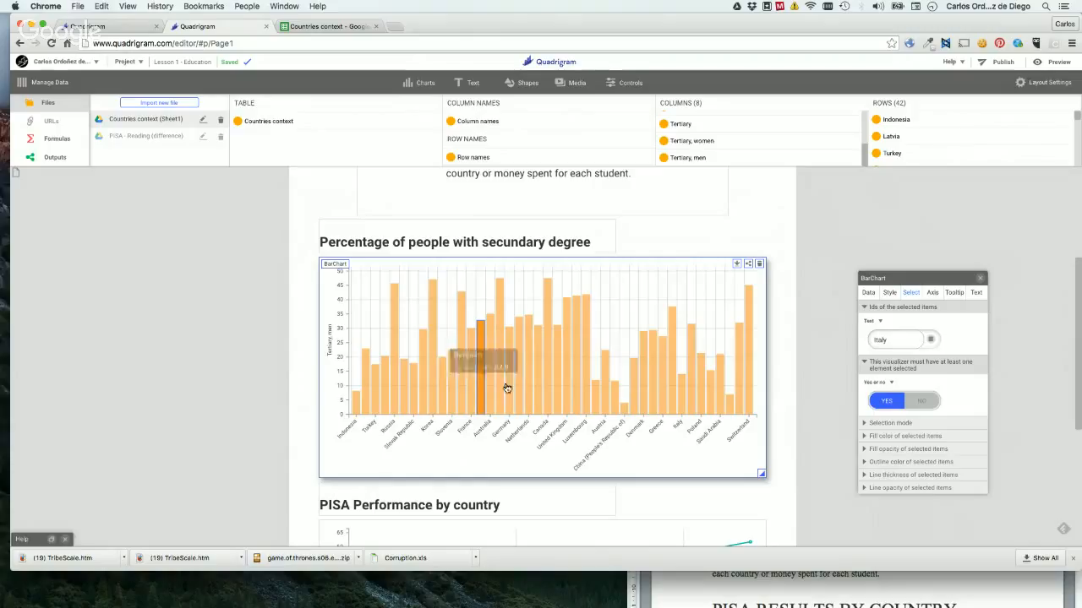
click(432, 388)
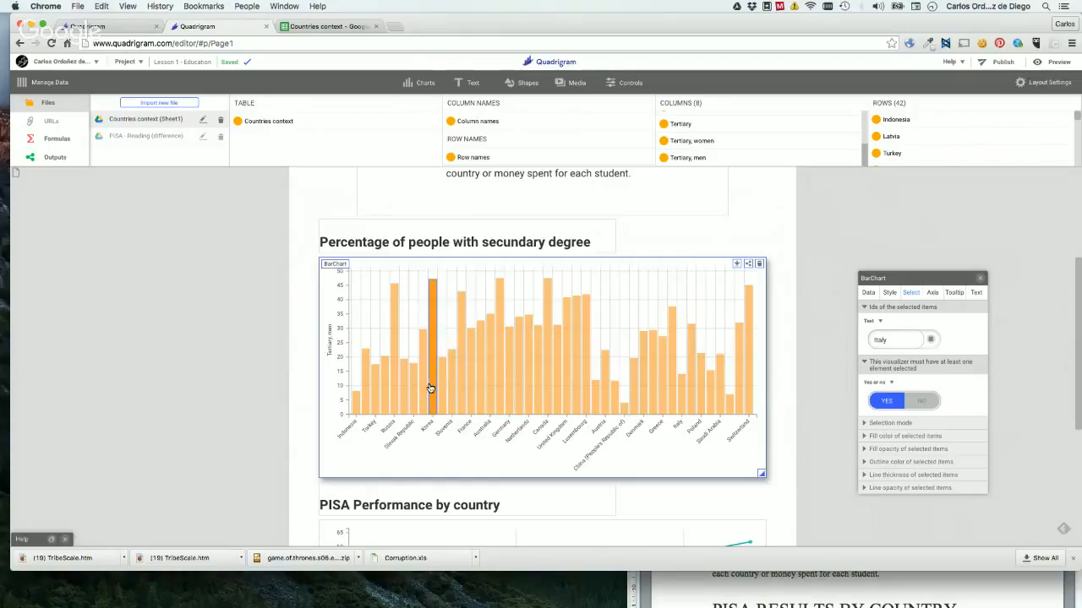
click(417, 388)
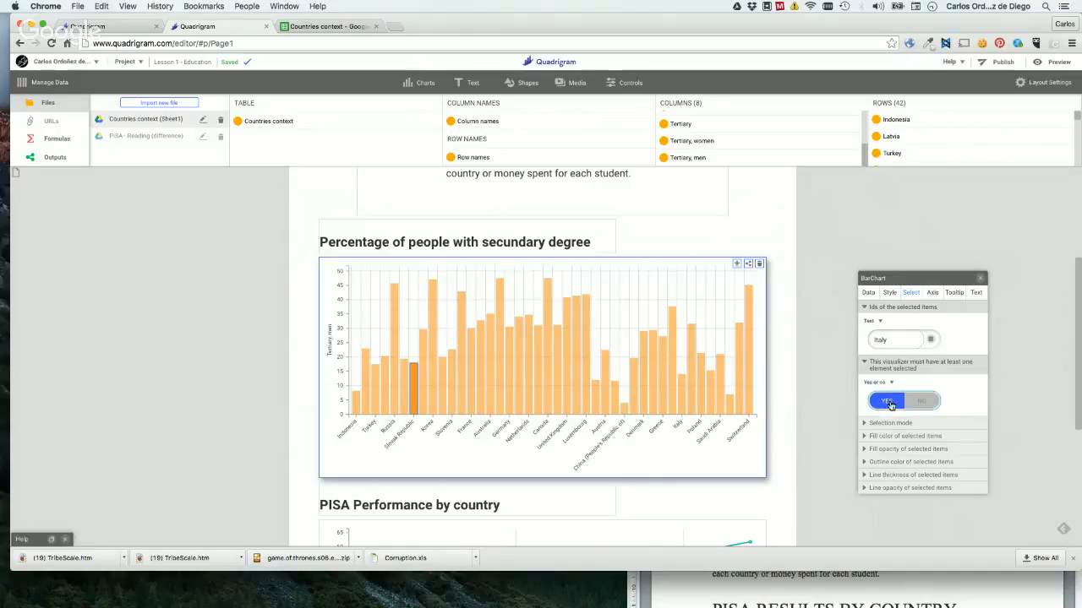
Set the bar chart's selection mode to multiple selection.
click(901, 422)
scroll(947, 394, down, 2)
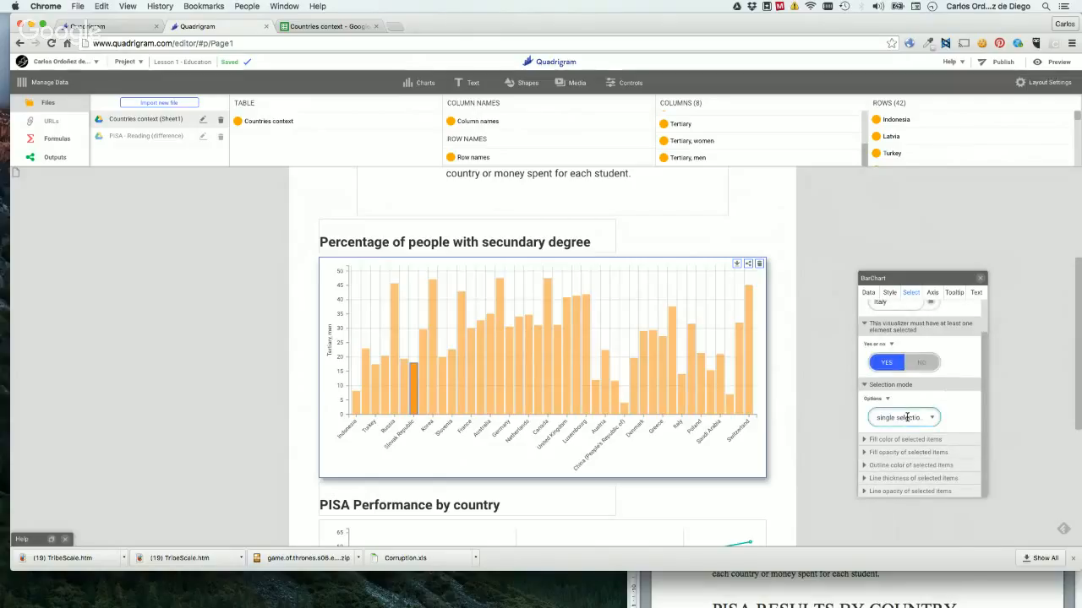
click(908, 418)
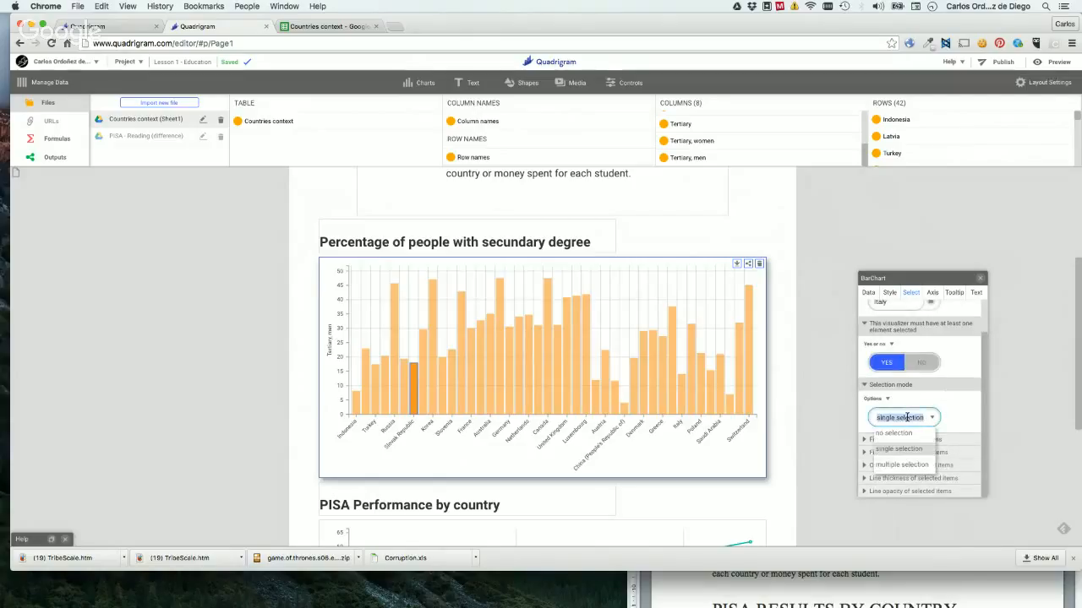
click(899, 465)
Add the Germany, Canada, United States, Brazil, Greece, Slovenia and Israel bars to the selection.
click(510, 380)
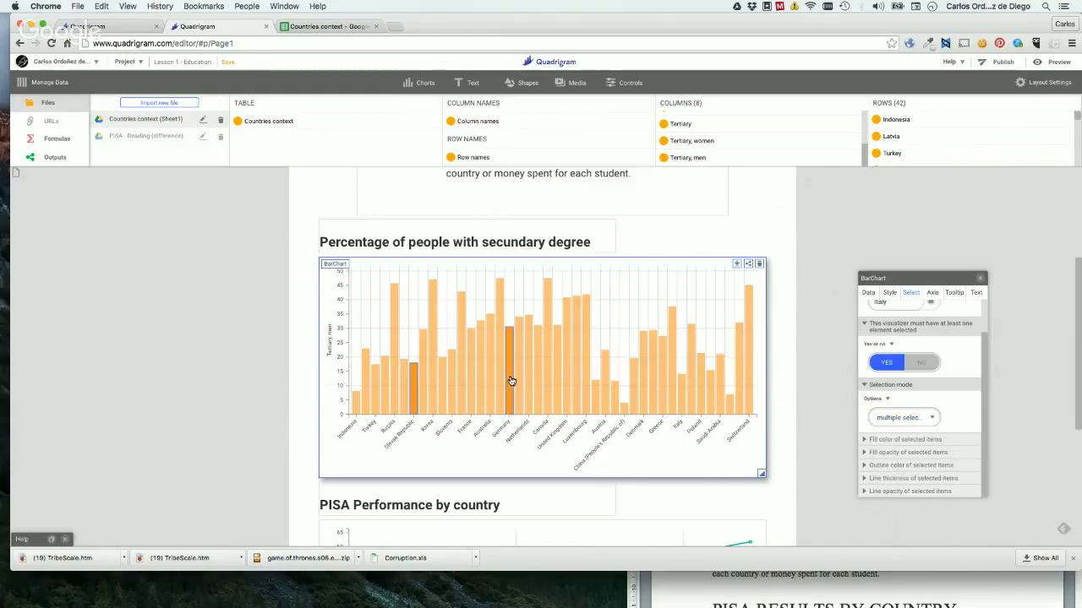
click(545, 380)
click(577, 391)
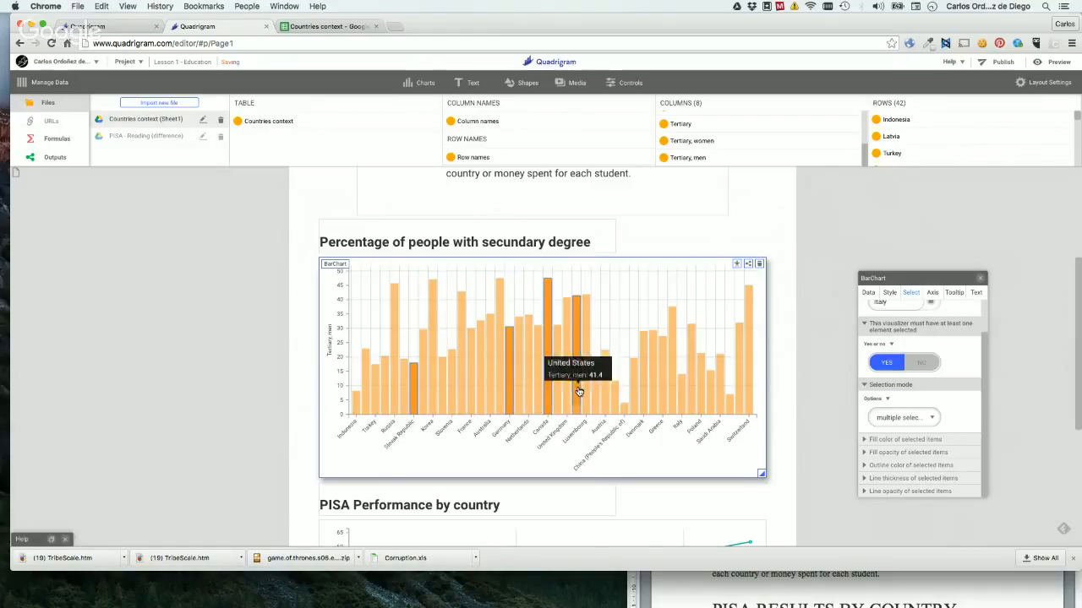
click(616, 401)
click(661, 401)
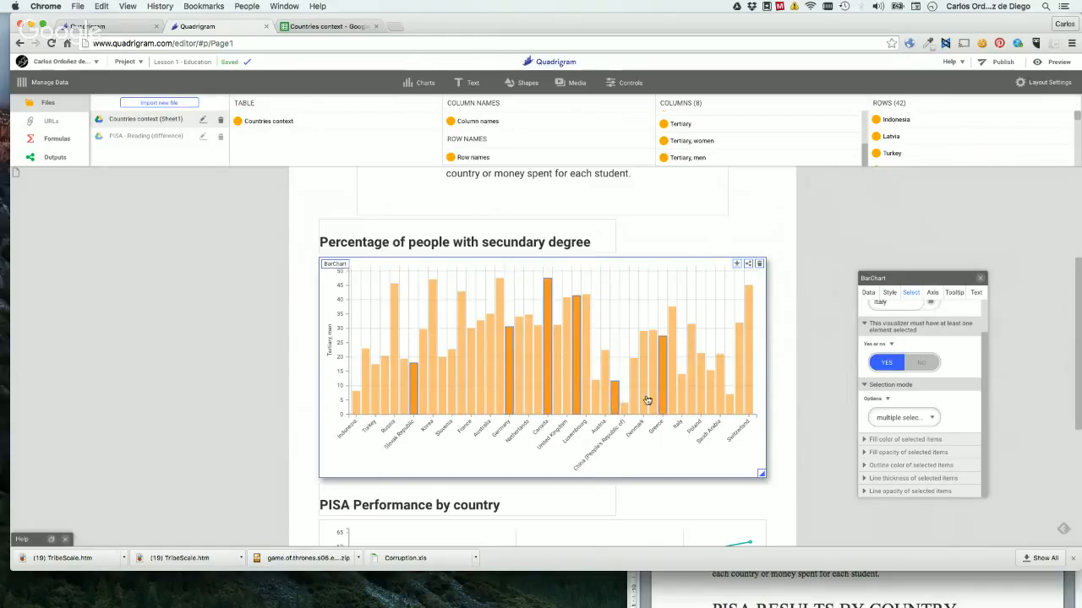
click(453, 376)
click(463, 380)
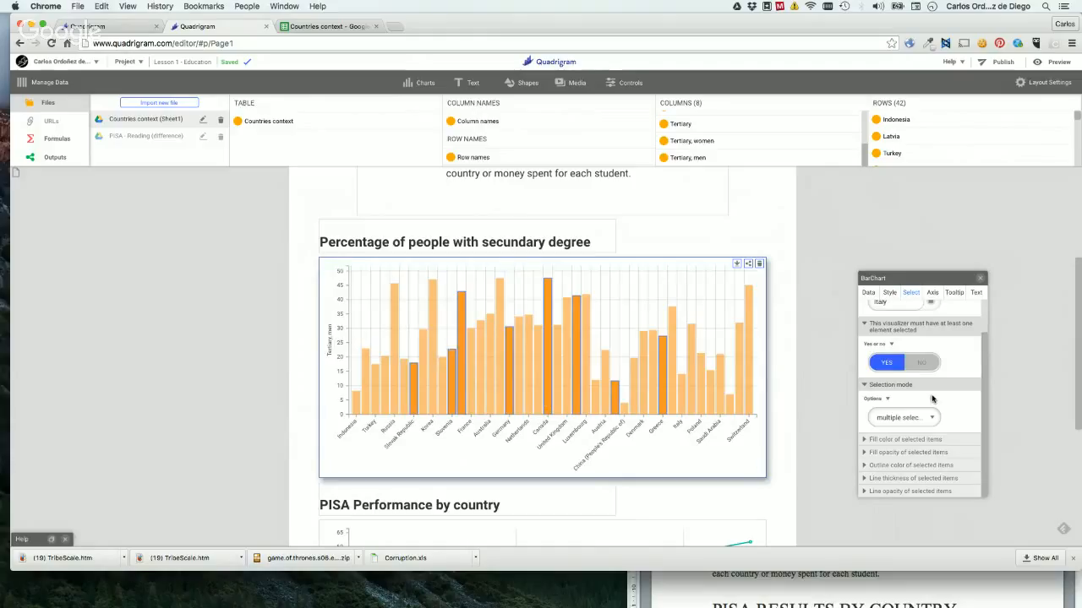
Try a black #000000 fill color for the selected items, and set the fill color back to Deactivated.
click(885, 440)
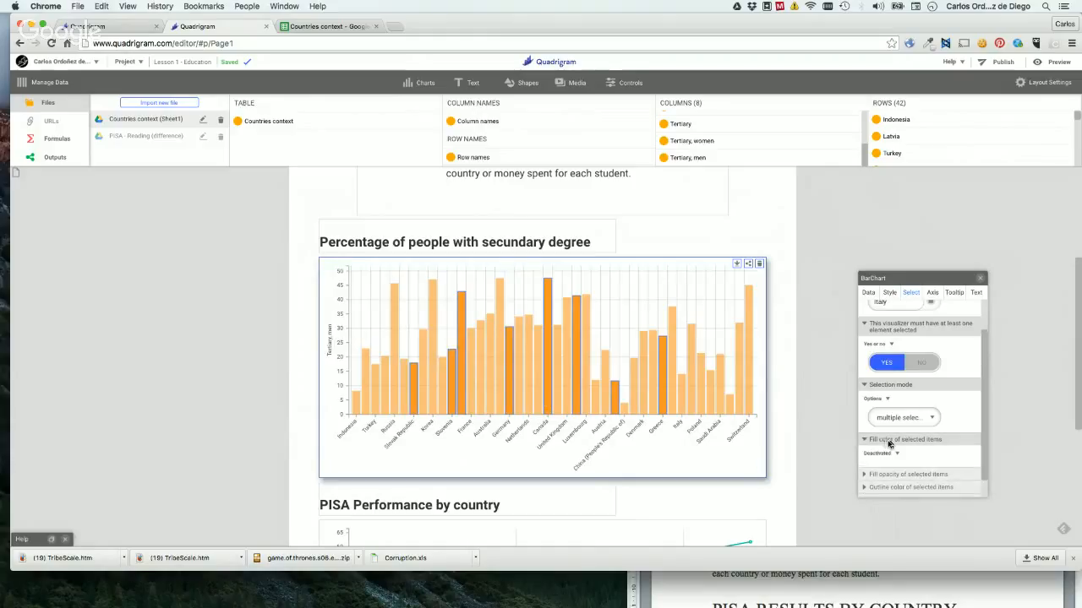
scroll(953, 440, down, 1)
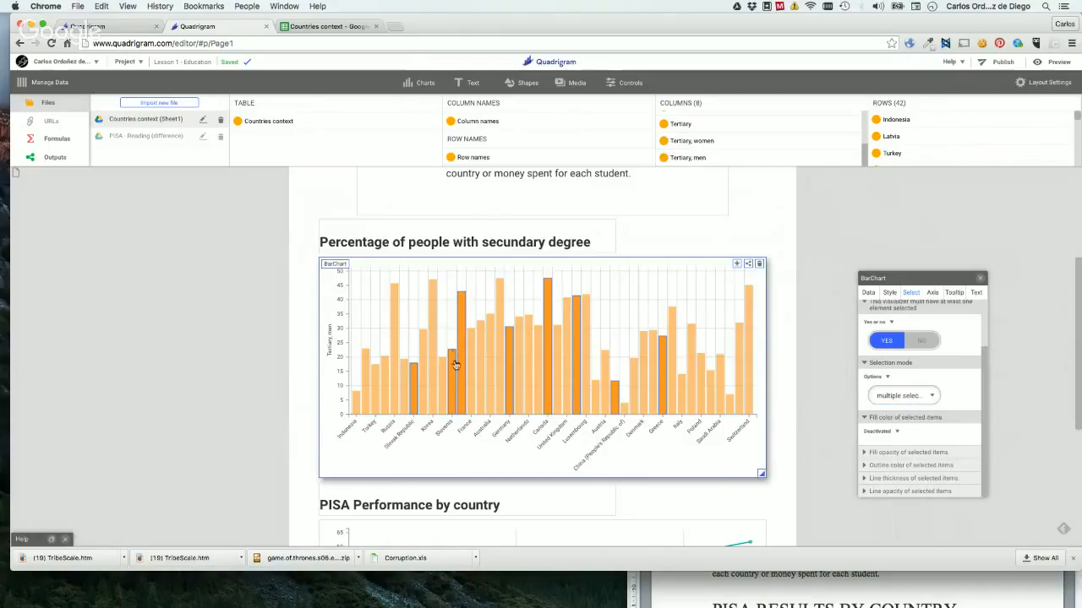
click(883, 432)
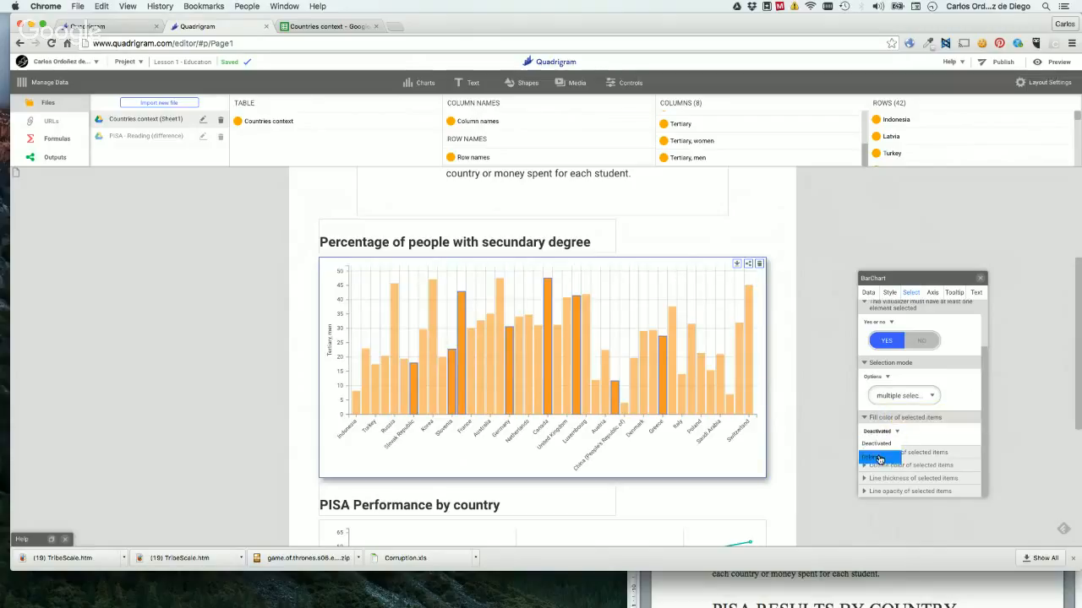
click(879, 452)
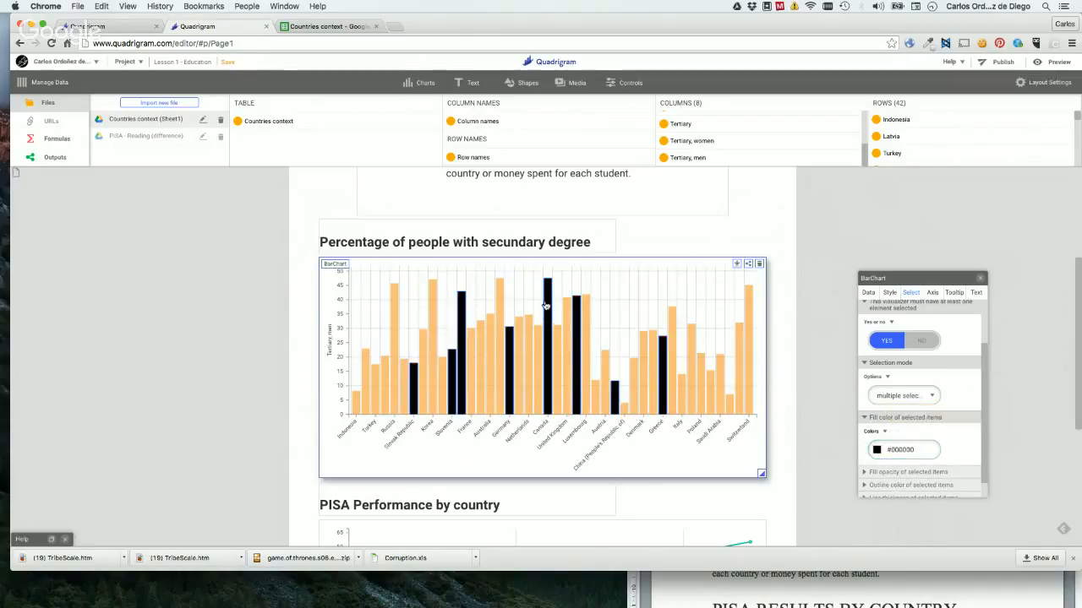
mouse_move(547, 323)
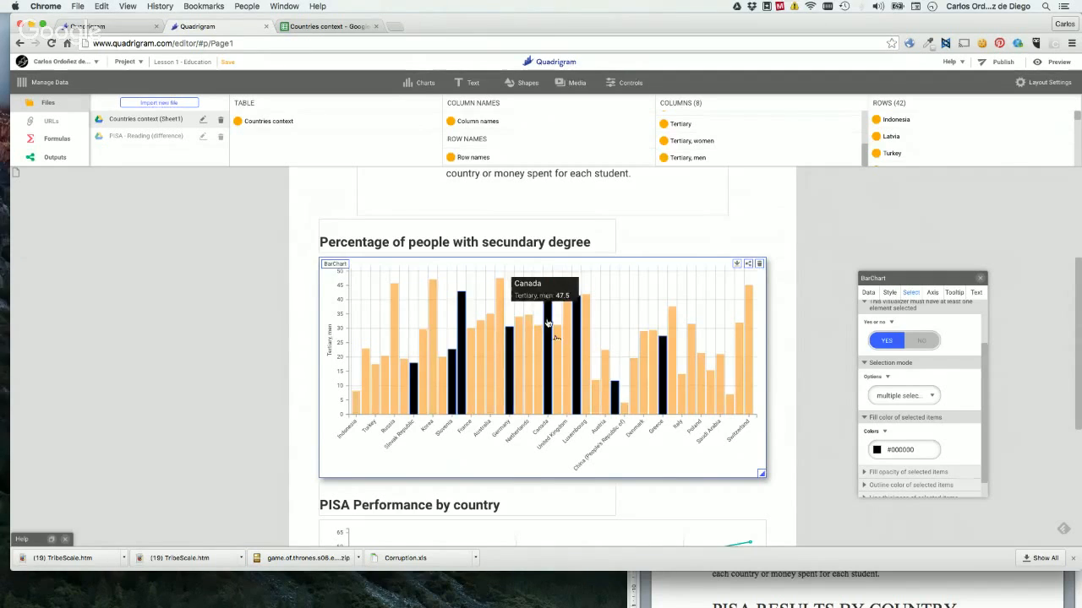
click(875, 432)
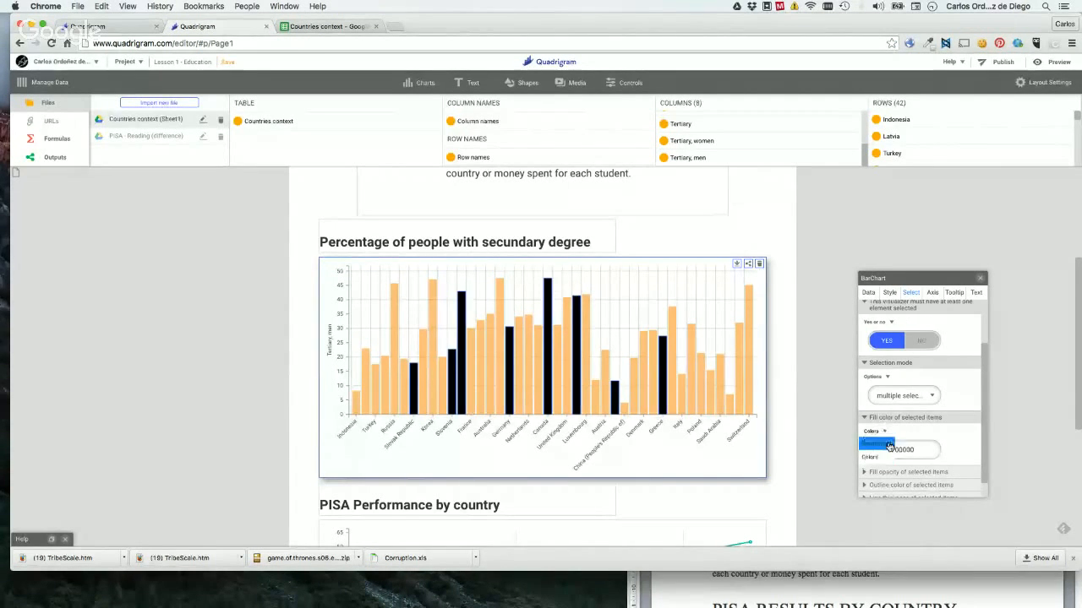
click(875, 443)
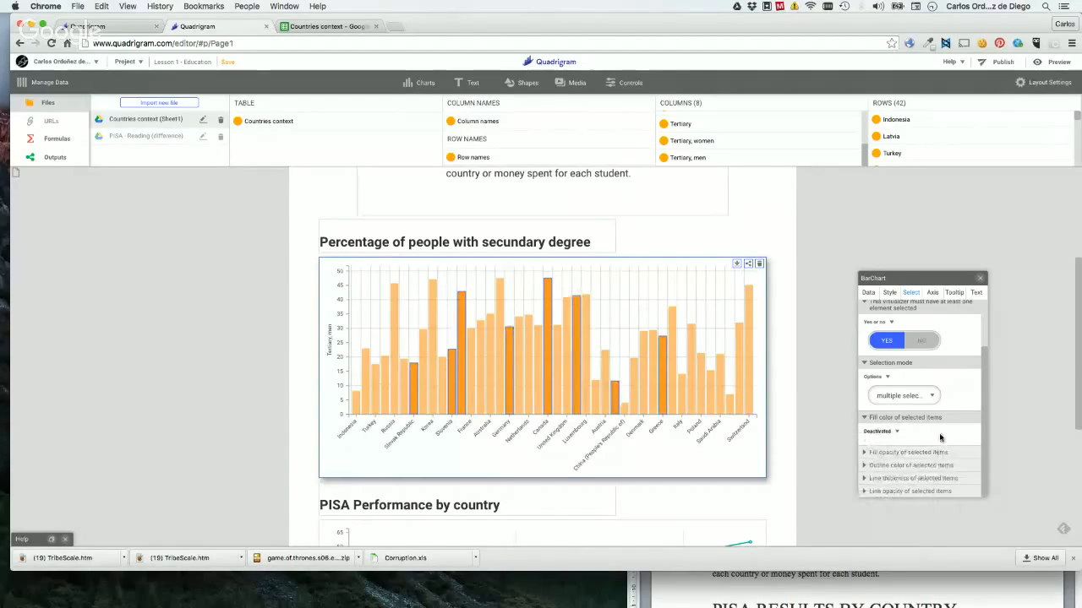
Keep the fill opacity of the selected items at 100 percent, and deactivate their outline color.
click(898, 454)
scroll(931, 424, down, 1)
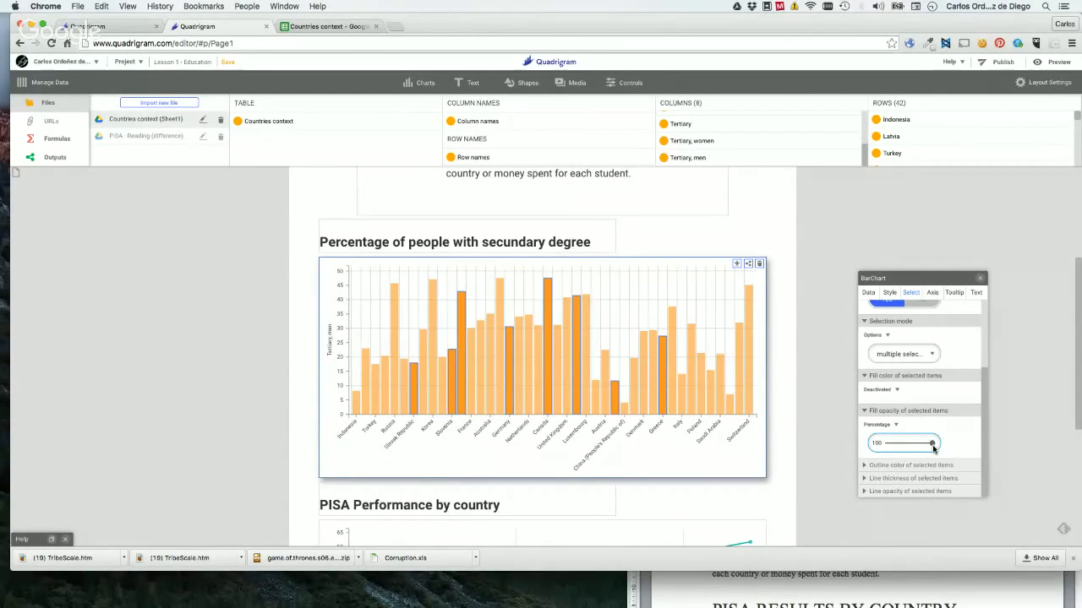
drag(933, 448, 1017, 450)
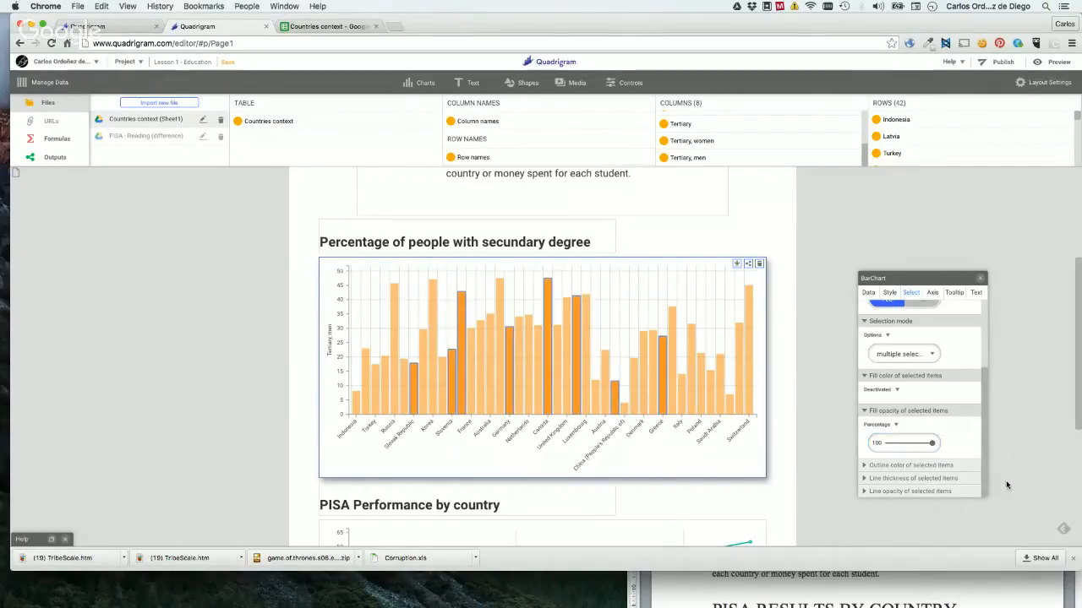
mouse_move(494, 347)
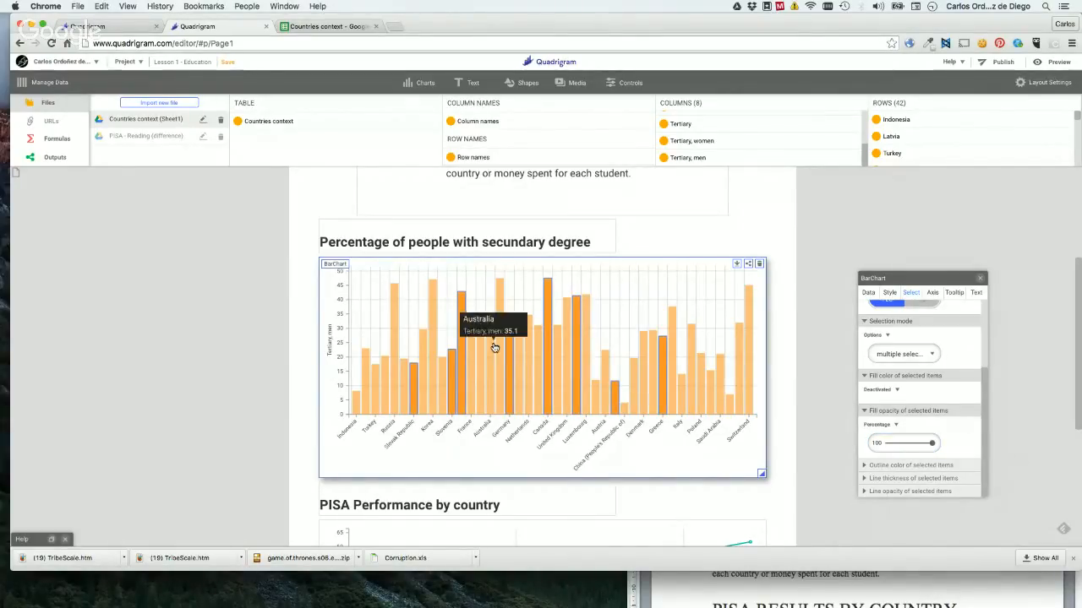
click(908, 465)
scroll(942, 460, down, 1)
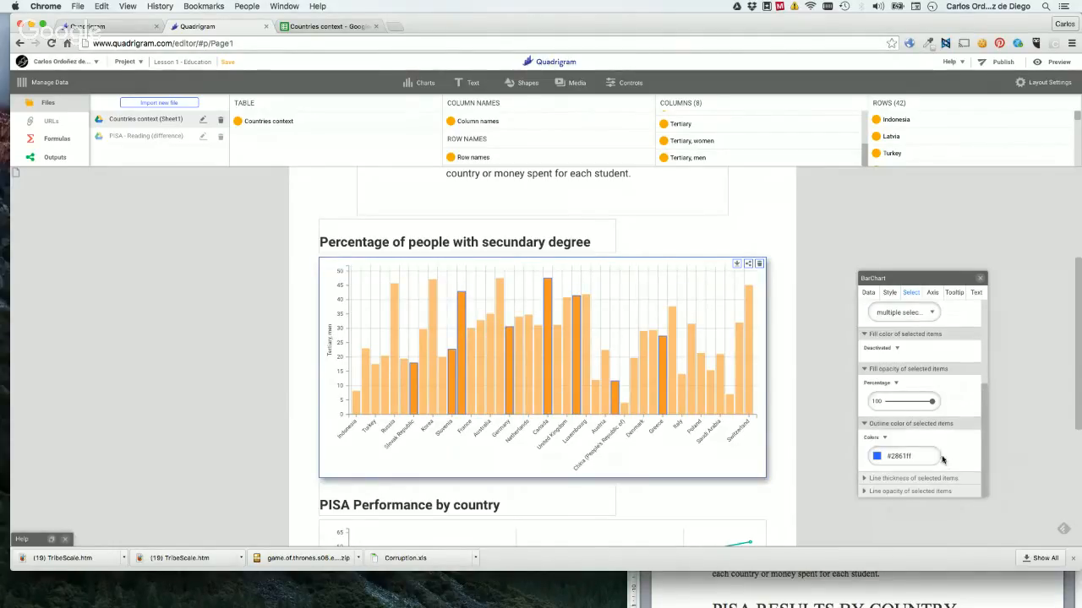
click(877, 438)
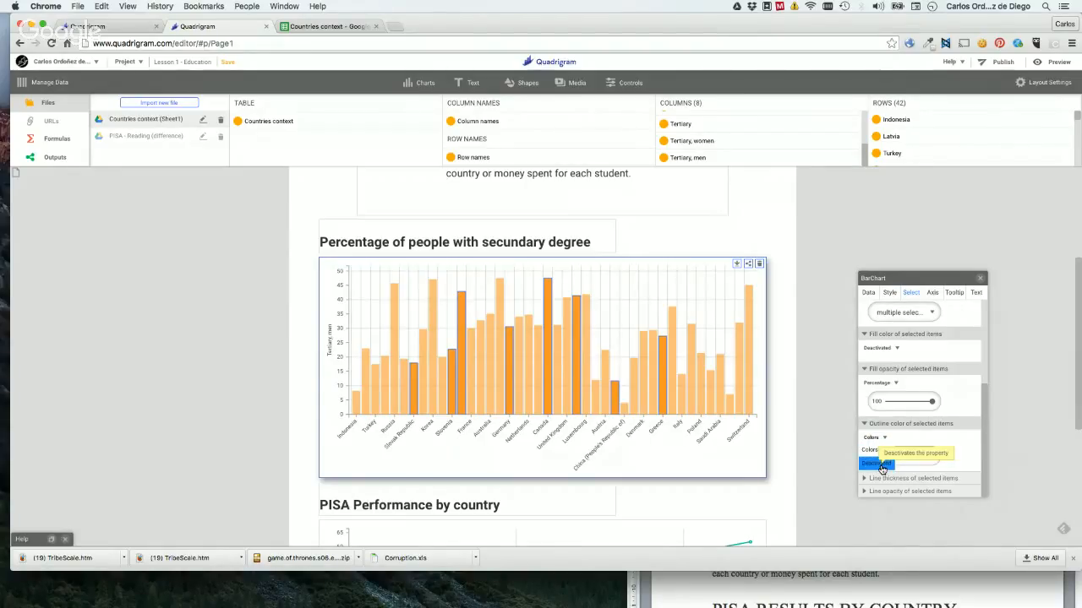
click(882, 465)
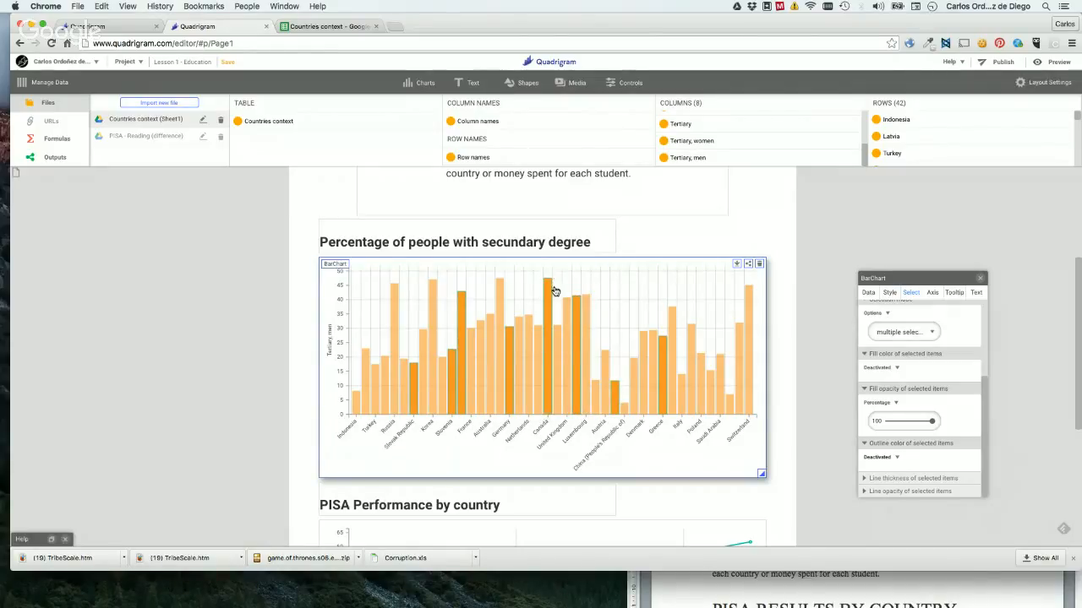
Check the line thickness setting of the selected items, and set their line opacity to 0 percent.
click(887, 479)
click(893, 491)
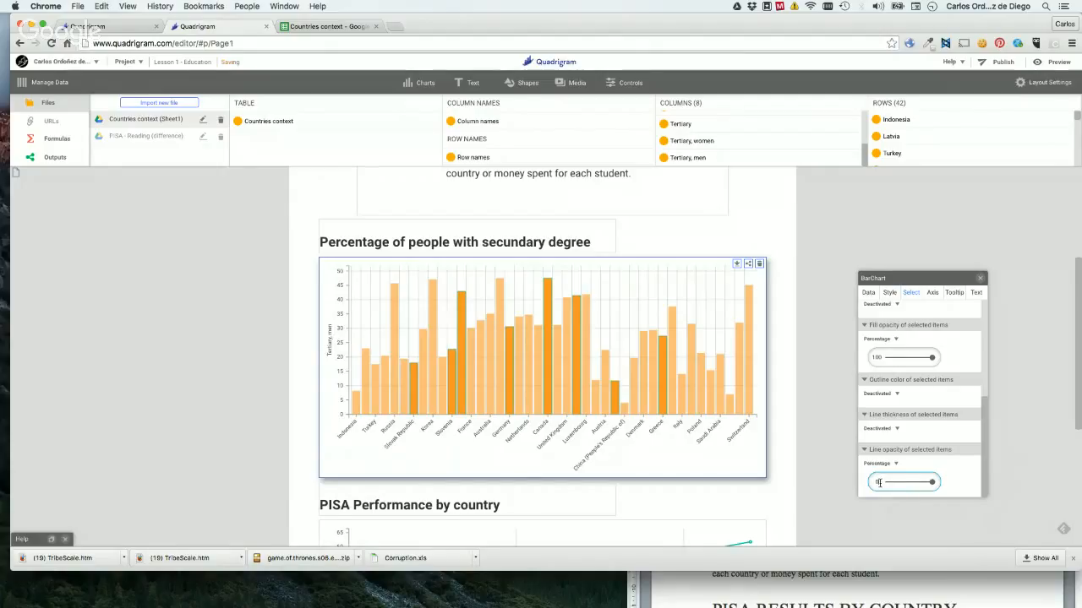
key(Return)
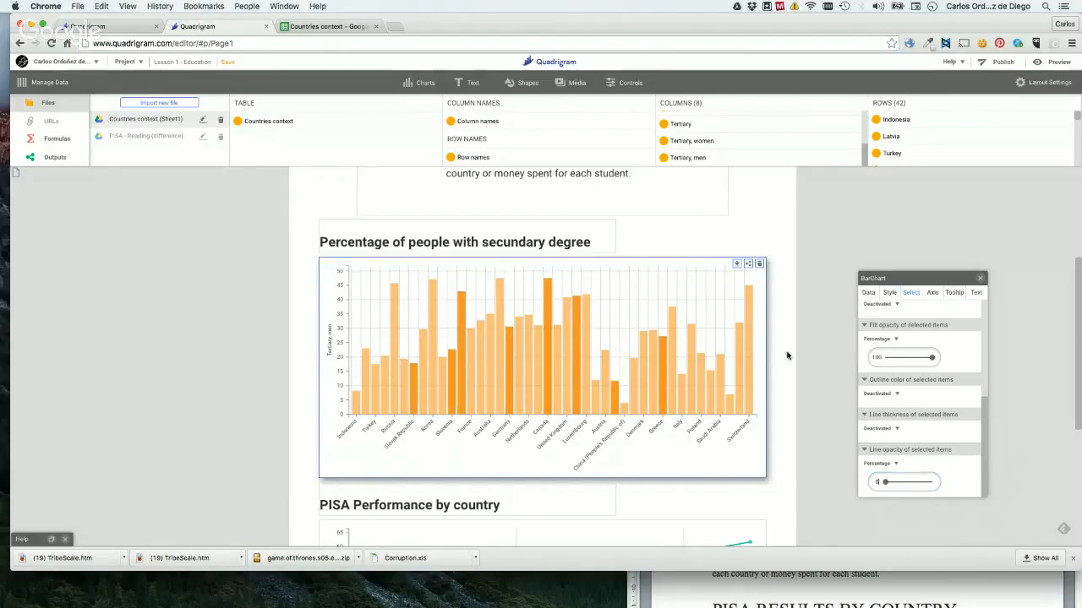
Add the Japan and Colombia bars to the bar chart's selection.
click(797, 356)
click(506, 377)
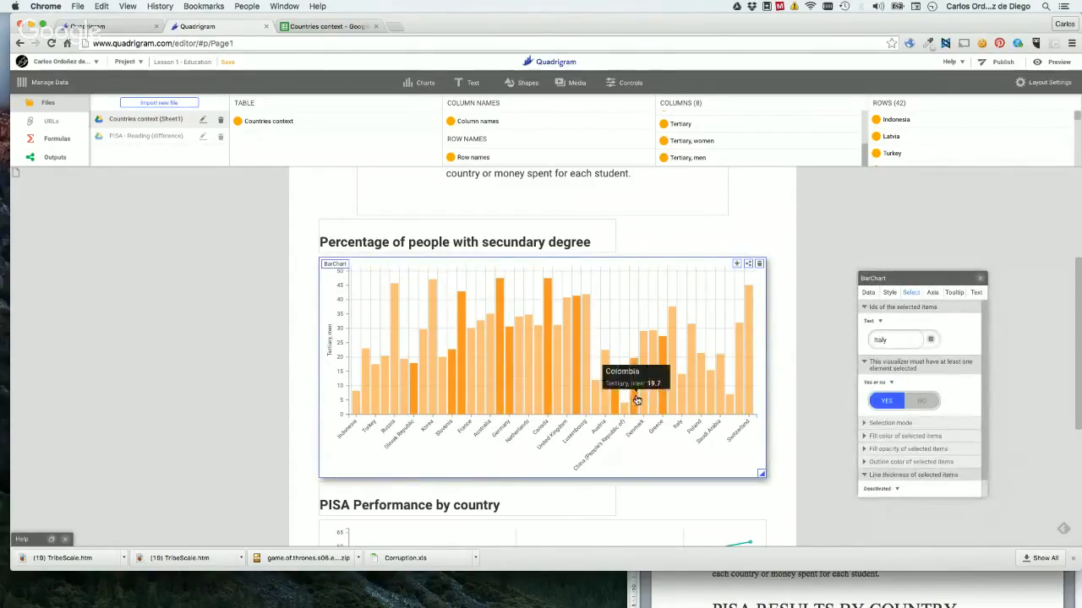
scroll(946, 388, down, 1)
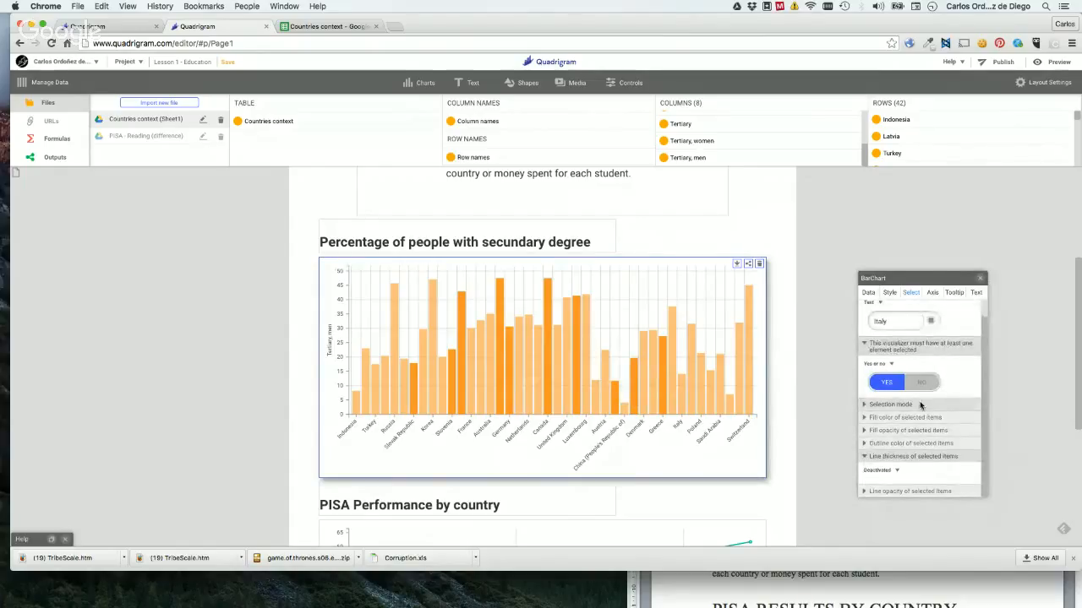
Try the Upper secondary column of Countries context as the height of each bar.
click(932, 294)
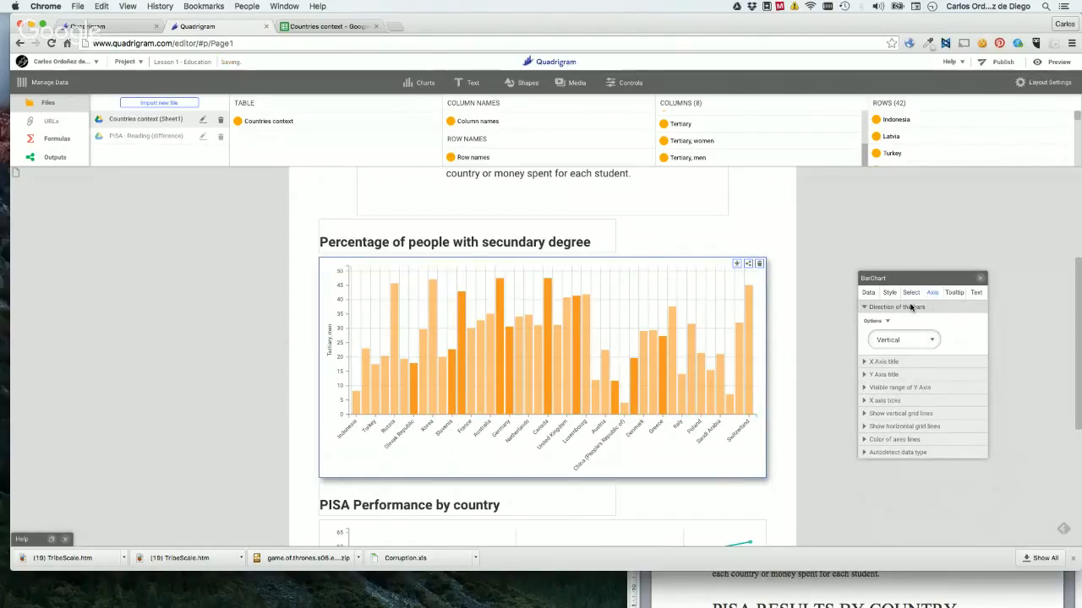
click(868, 293)
scroll(709, 131, up, 3)
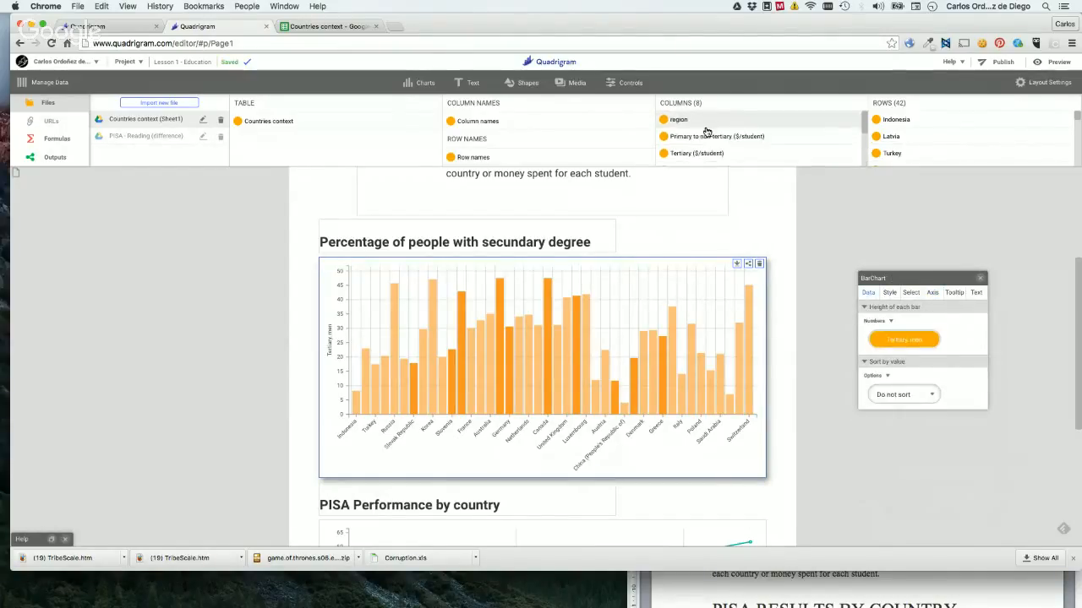
drag(666, 148, 890, 340)
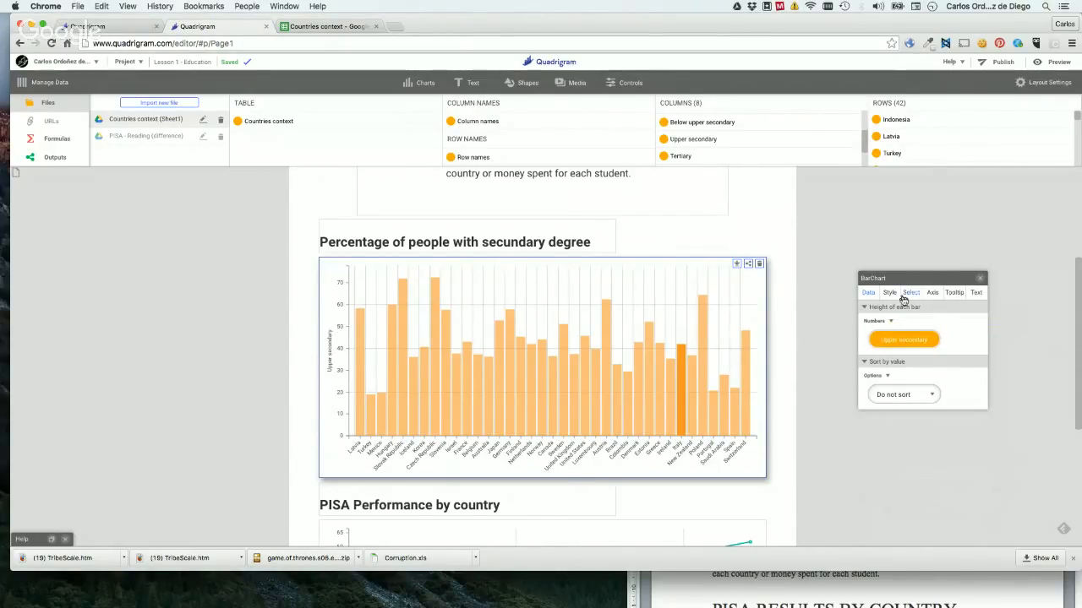
Try replacing the bar chart's title with ∑, and restore the title "Percentage of people with secundary degree".
click(530, 244)
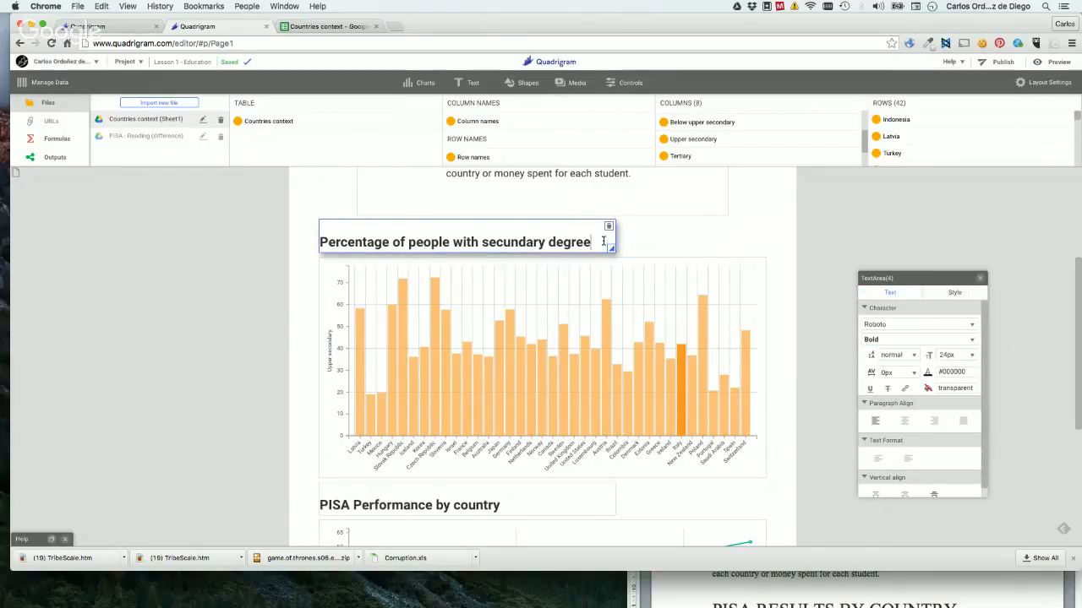
drag(603, 242, 331, 234)
text(∑)
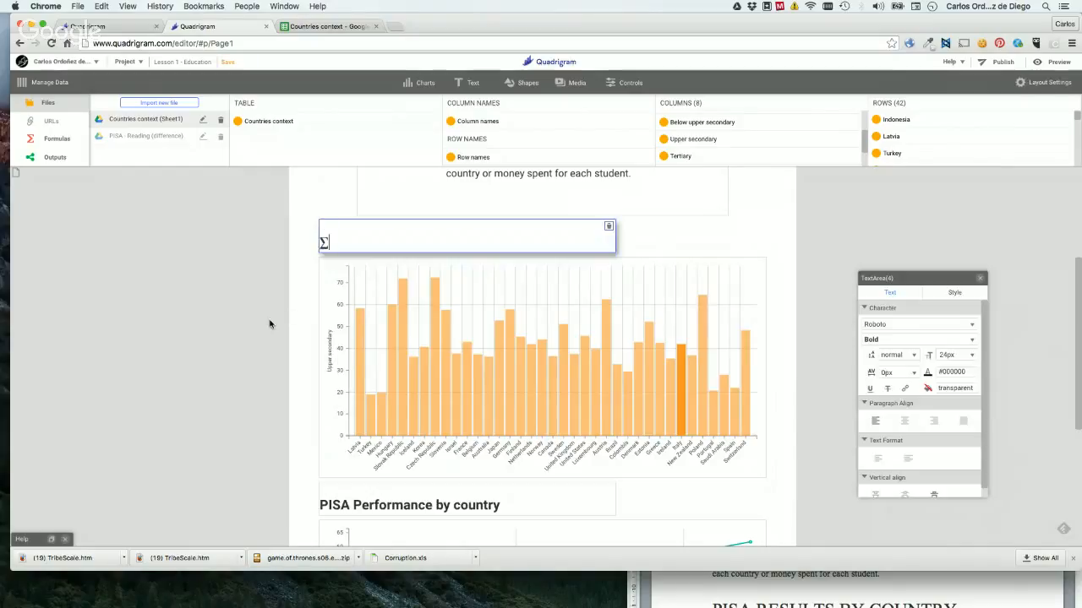
click(269, 321)
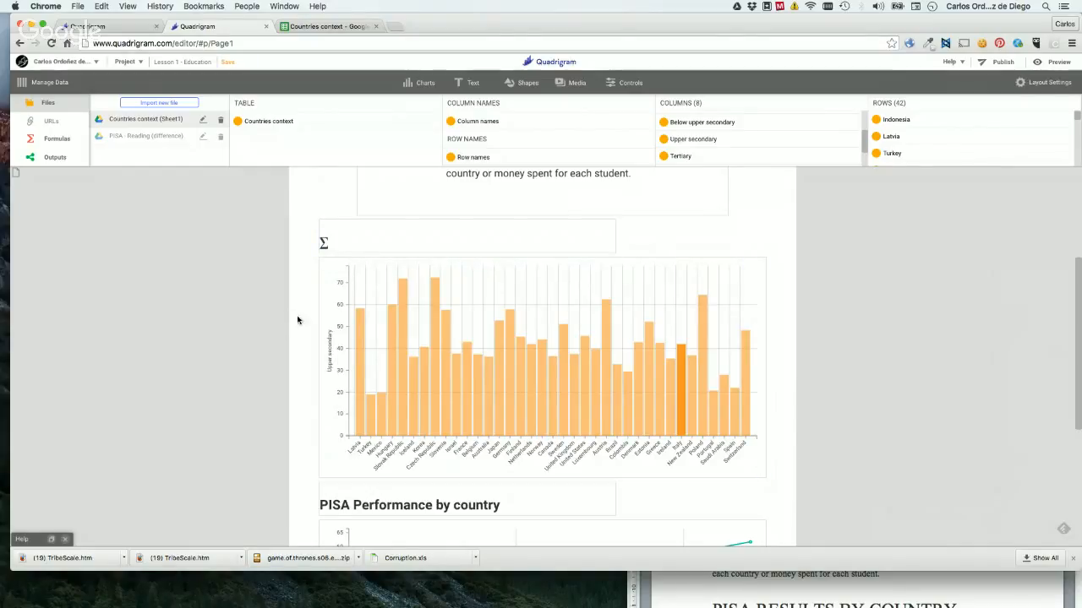
mouse_move(326, 246)
click(359, 244)
text(Percentage of people with secundary degree)
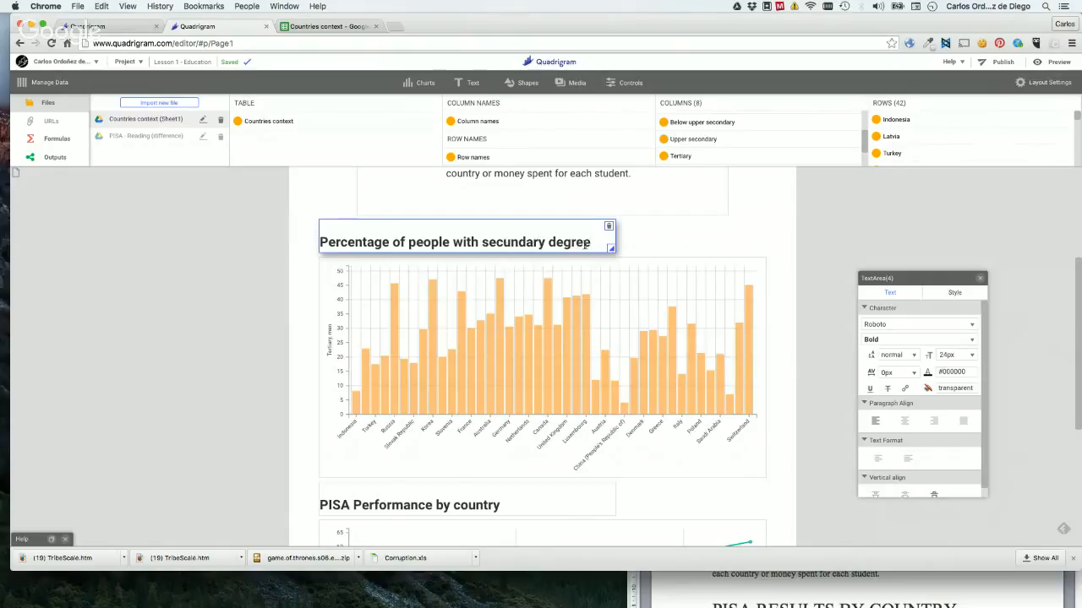
Copy the bar chart's title text, and set the Upper secondary column of Countries context as the height of each bar.
drag(596, 242, 317, 243)
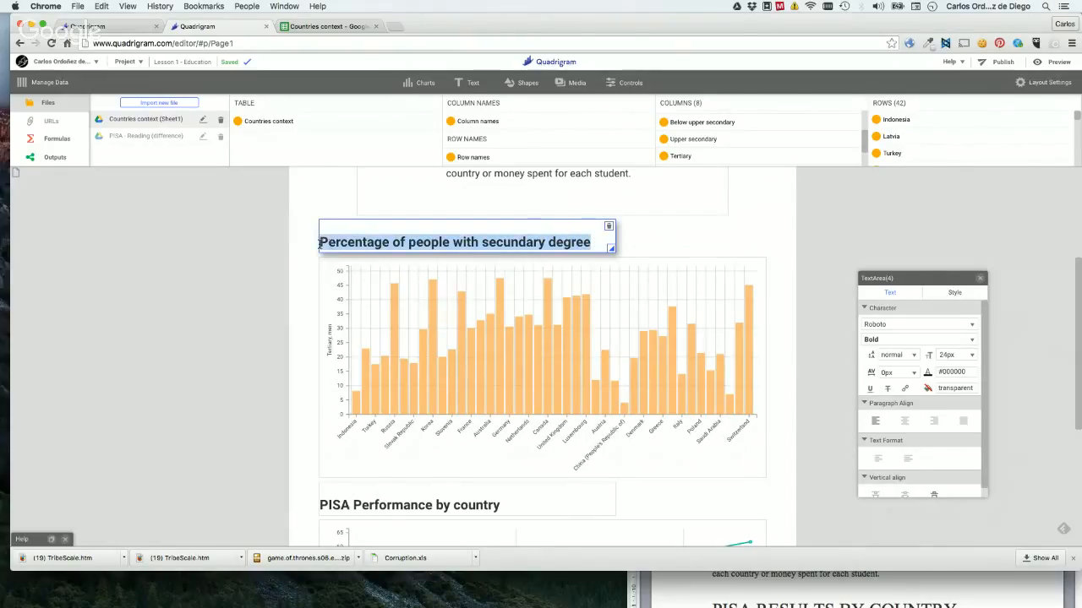
click(257, 311)
click(575, 311)
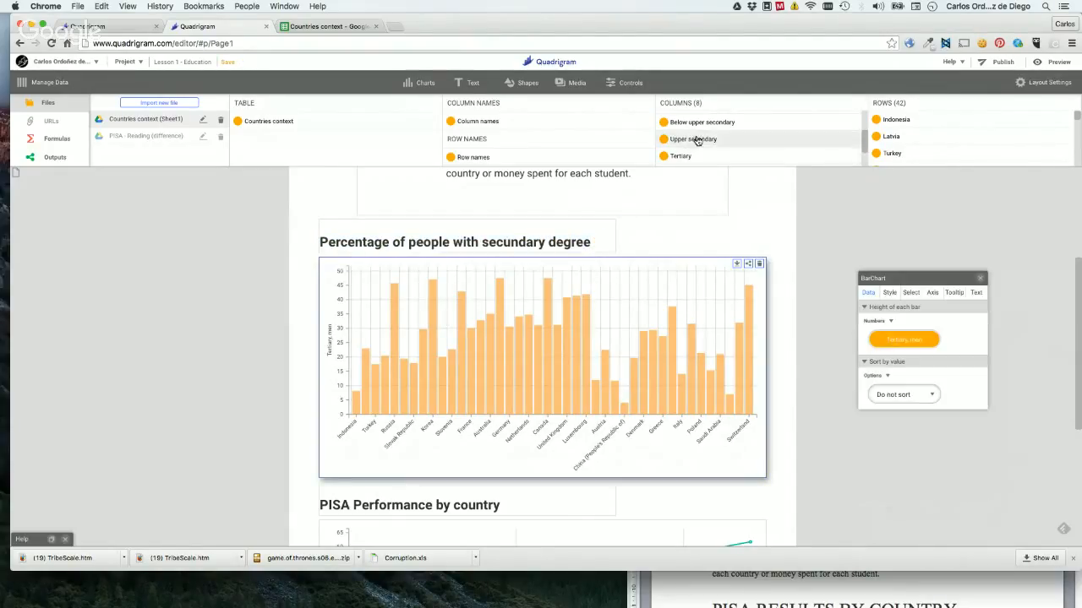
drag(695, 139, 905, 338)
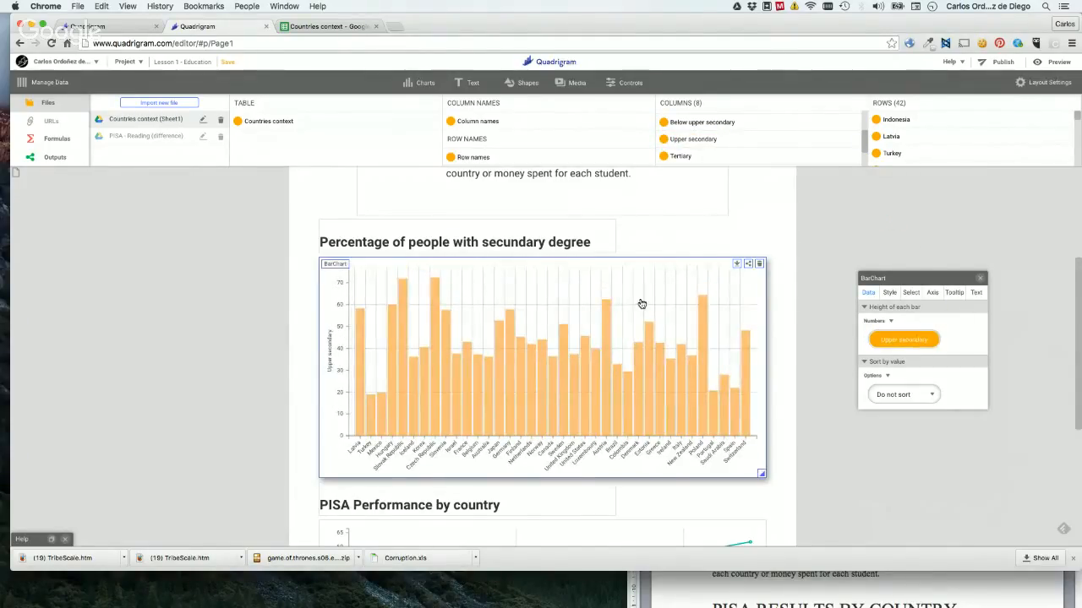
Set the bar chart's Y axis title to "Percentage of people with secundary degree".
click(932, 292)
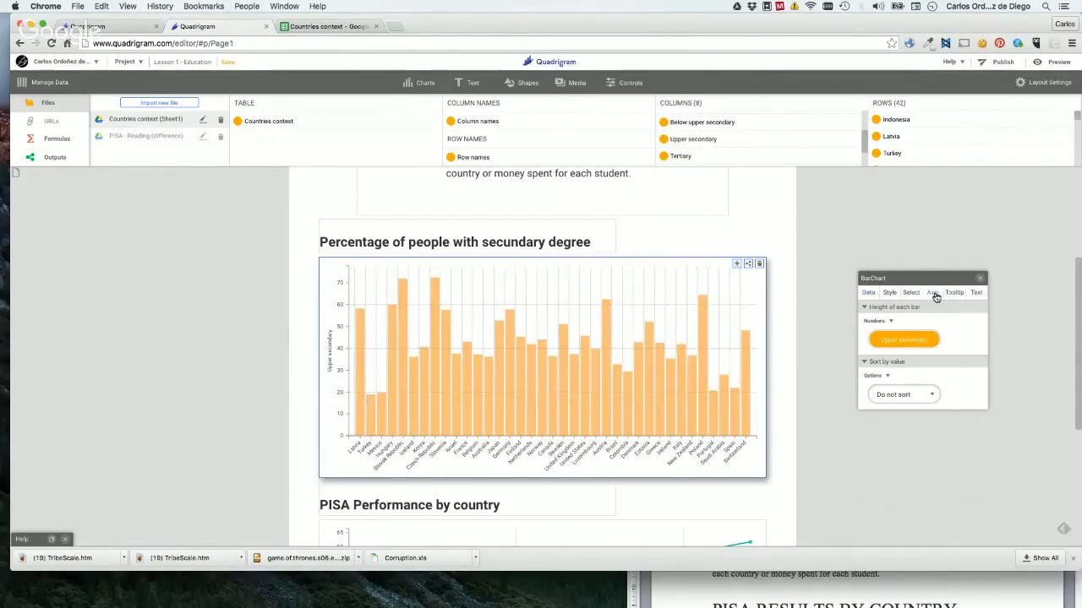
click(884, 362)
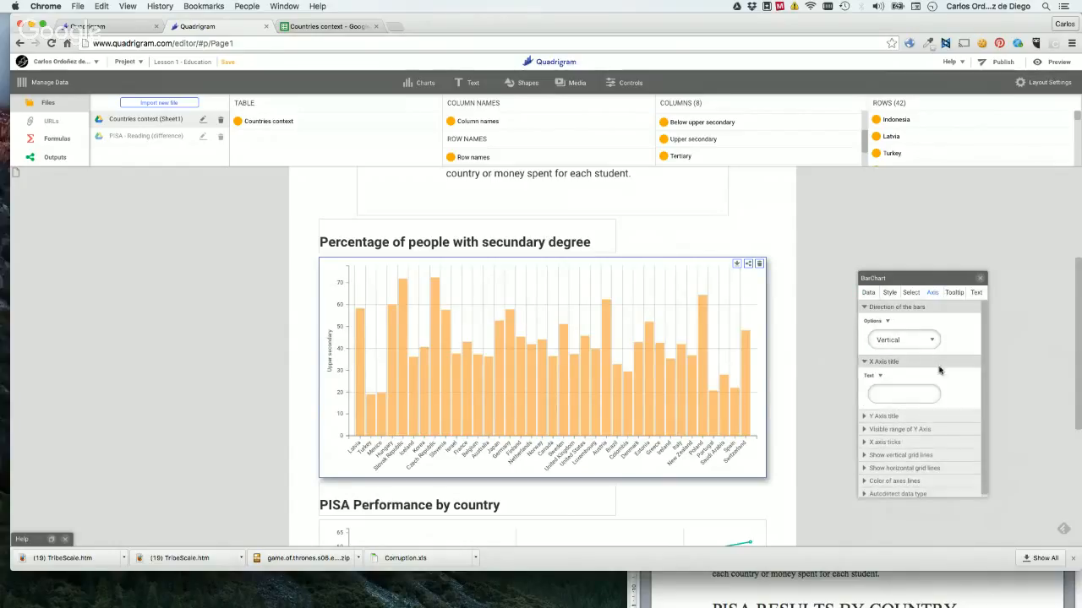
click(902, 396)
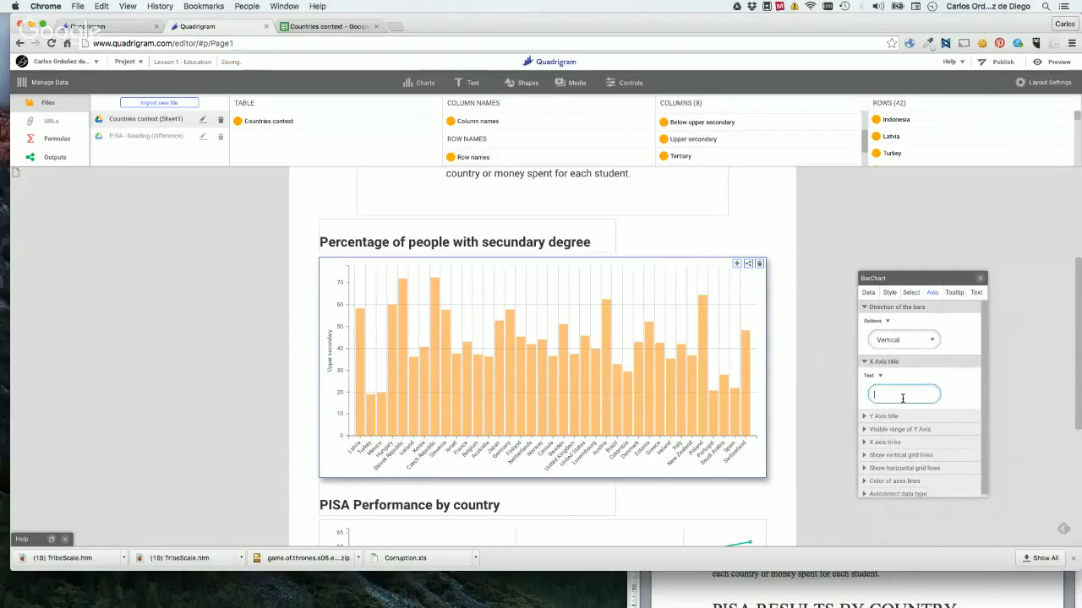
click(917, 417)
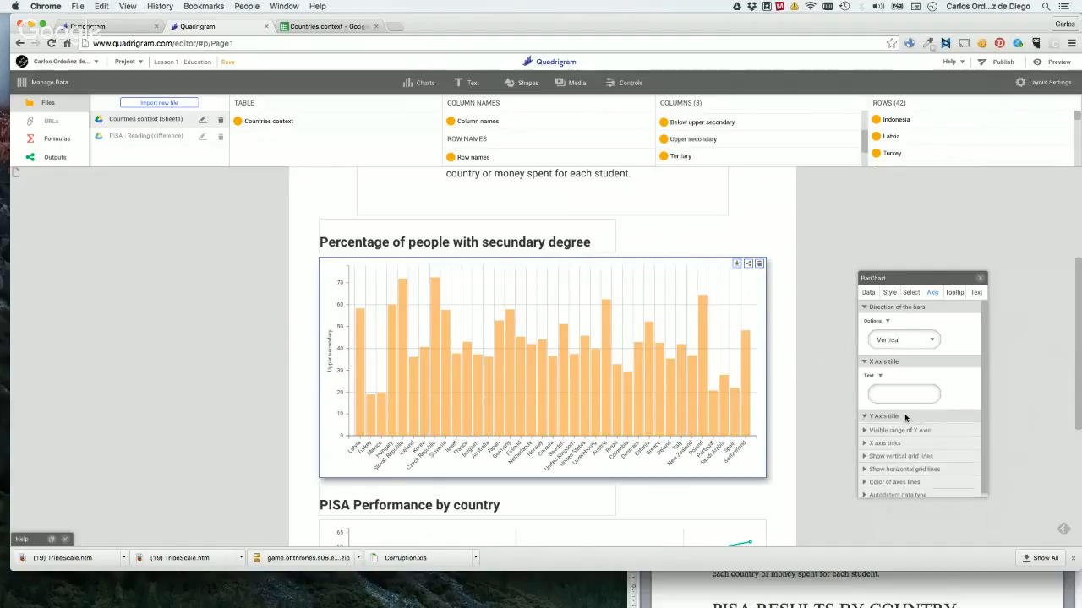
click(889, 448)
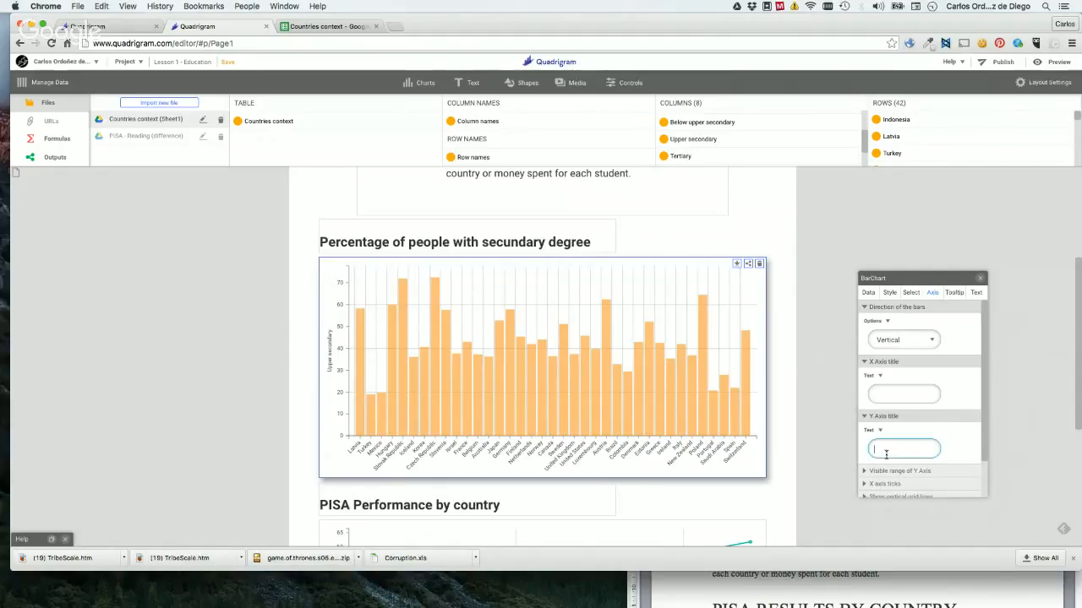
key(super+v)
key(Return)
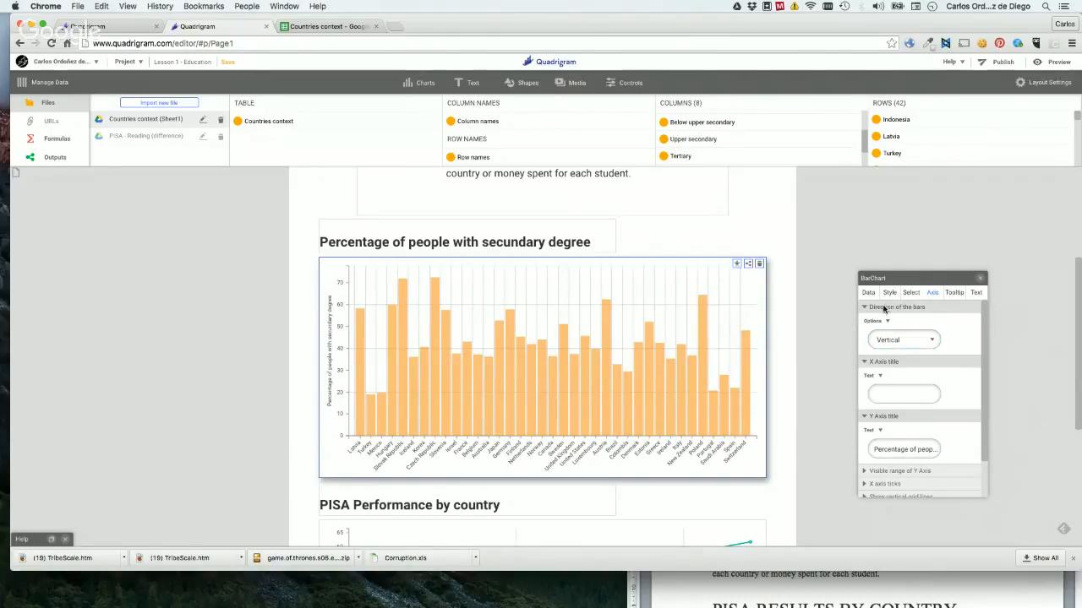
Try horizontal as the direction of the bars, and enlarge the bar chart's height to fit all country labels.
click(908, 340)
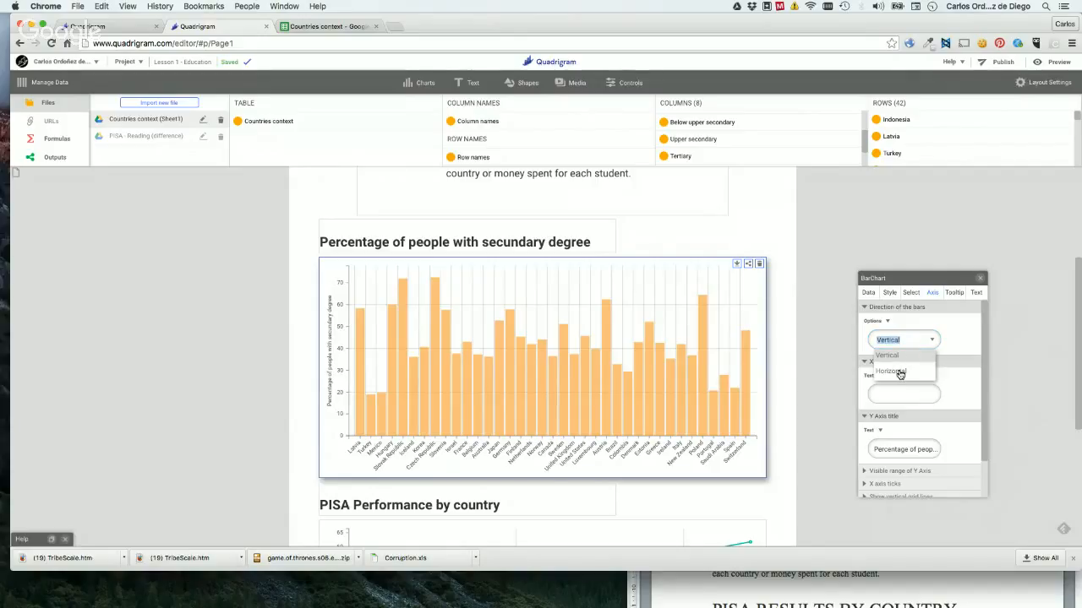
click(900, 373)
scroll(768, 371, down, 2)
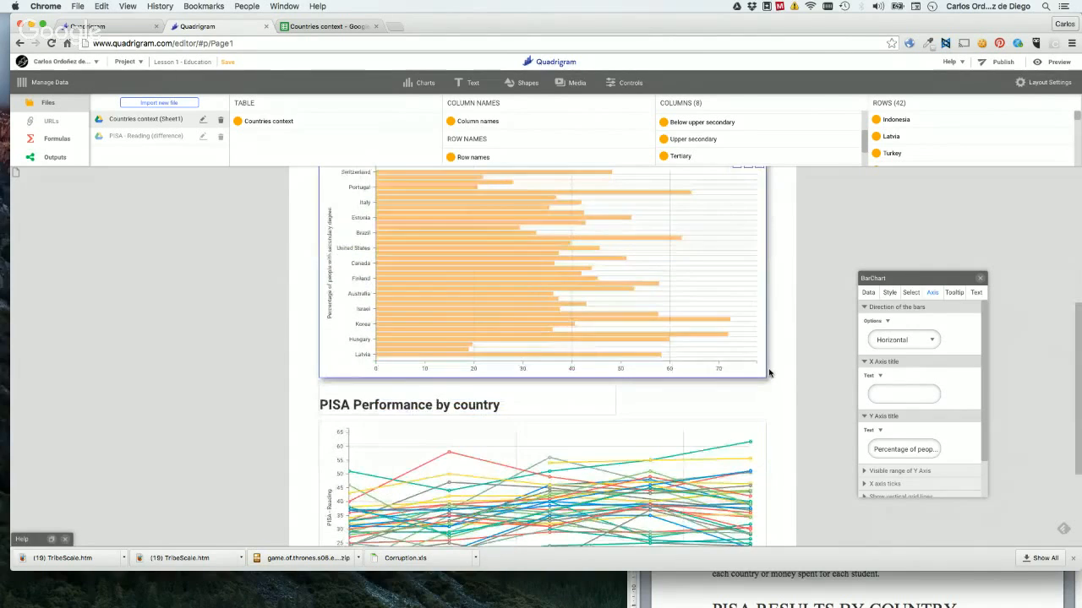
drag(762, 376, 762, 577)
scroll(797, 374, down, 5)
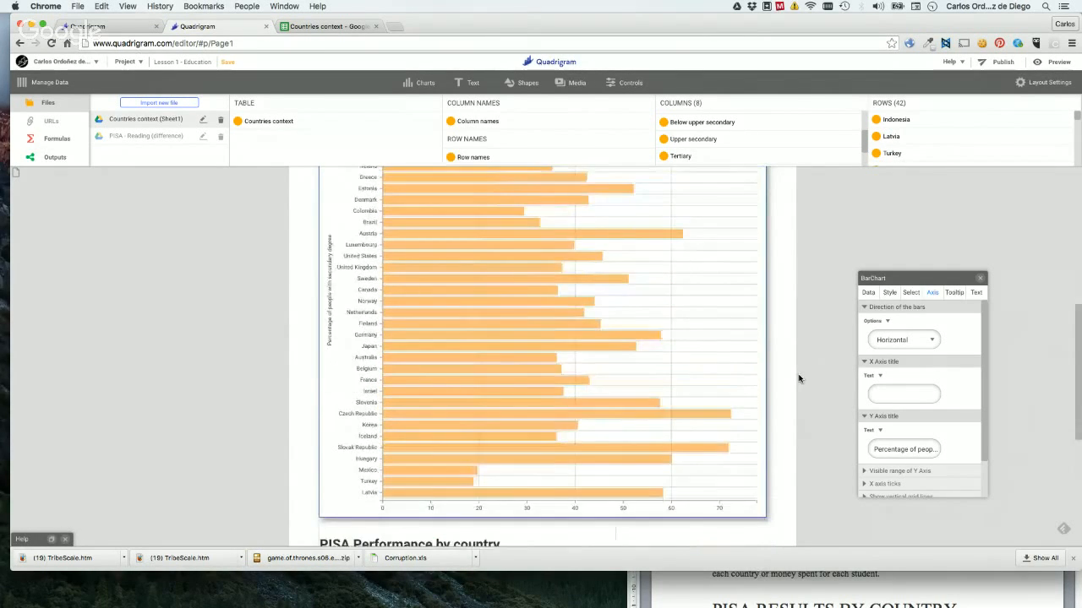
scroll(798, 378, up, 3)
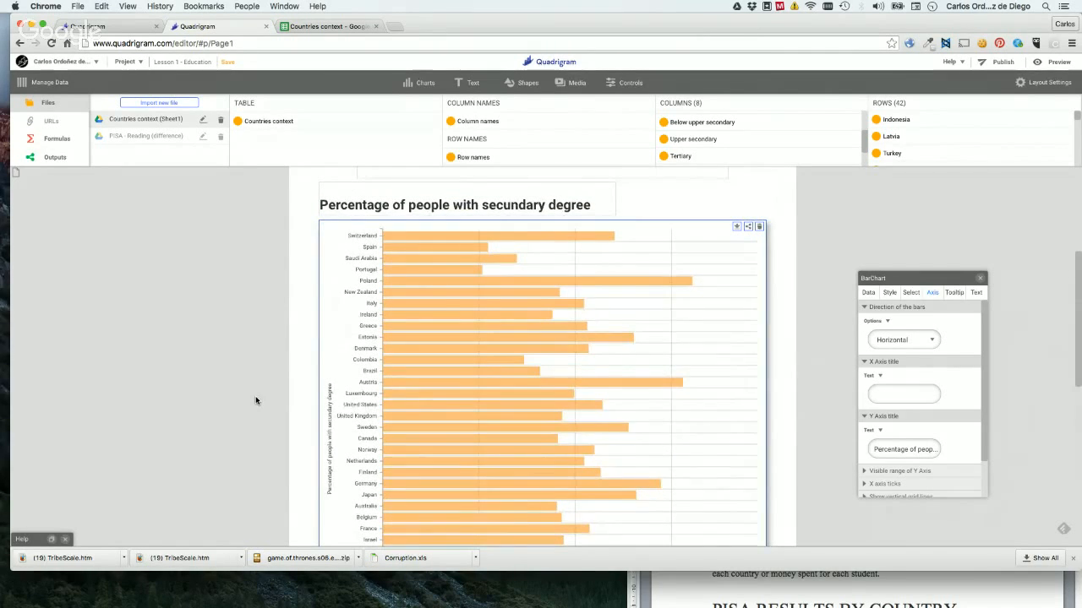
scroll(256, 396, down, 3)
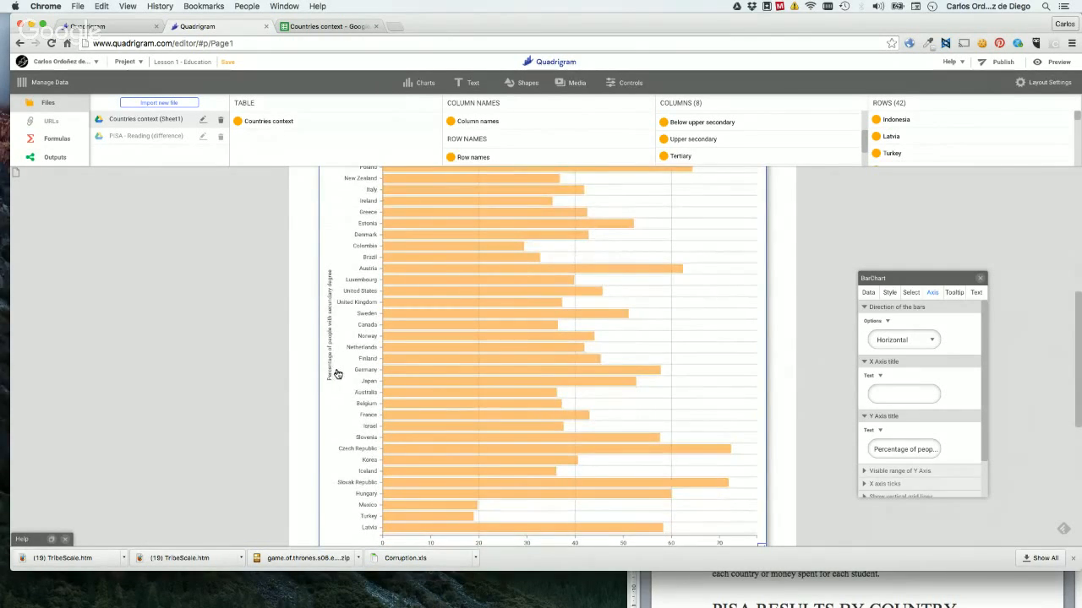
Return the direction of the bars to Vertical, and reduce the bar chart to its former height above the PISA title.
click(903, 338)
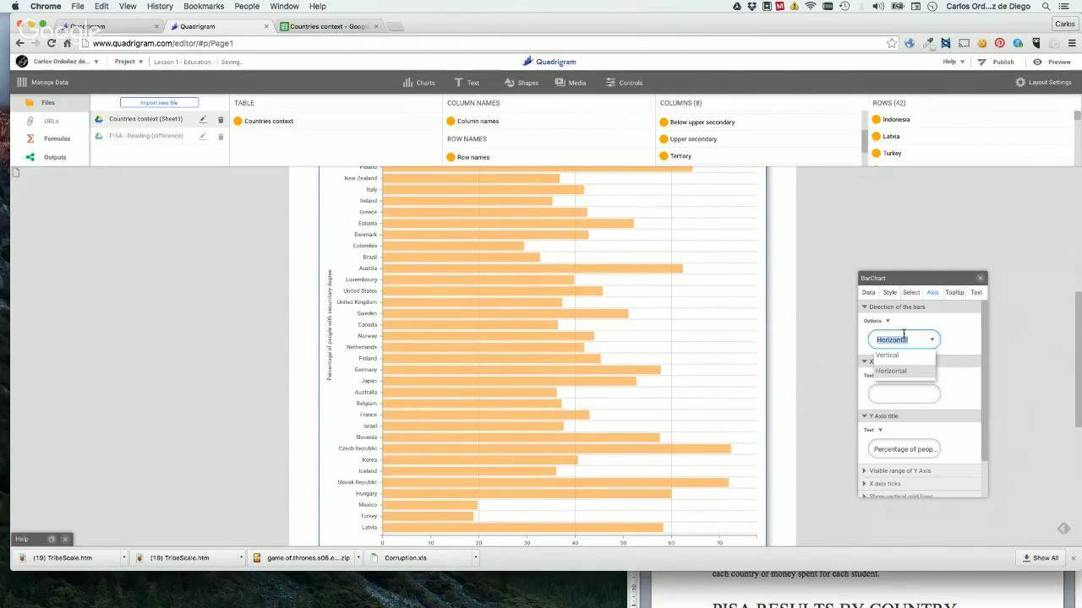
click(891, 355)
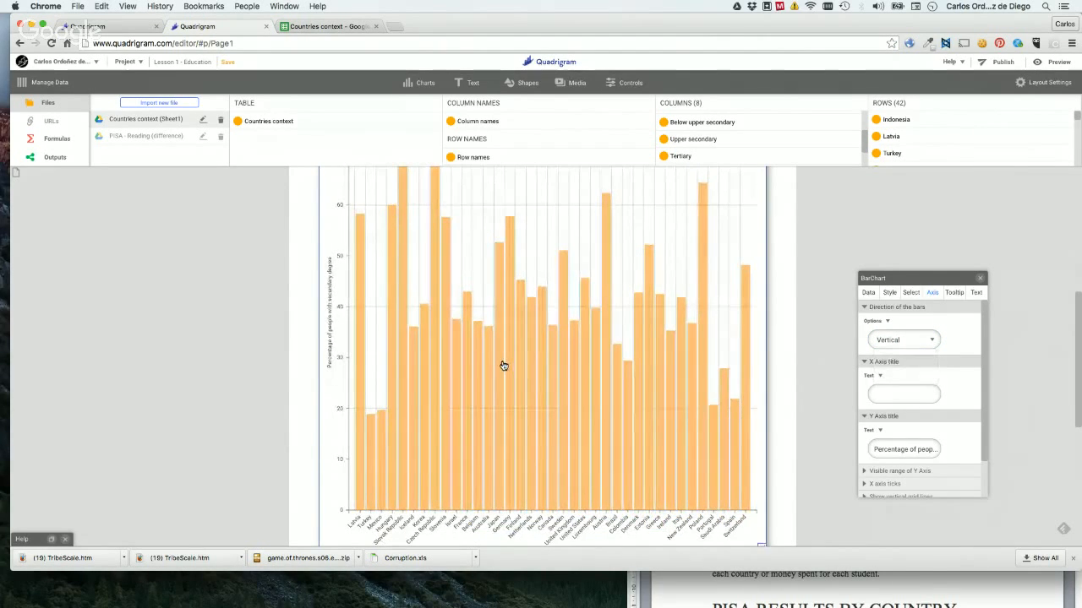
click(234, 394)
scroll(234, 394, down, 4)
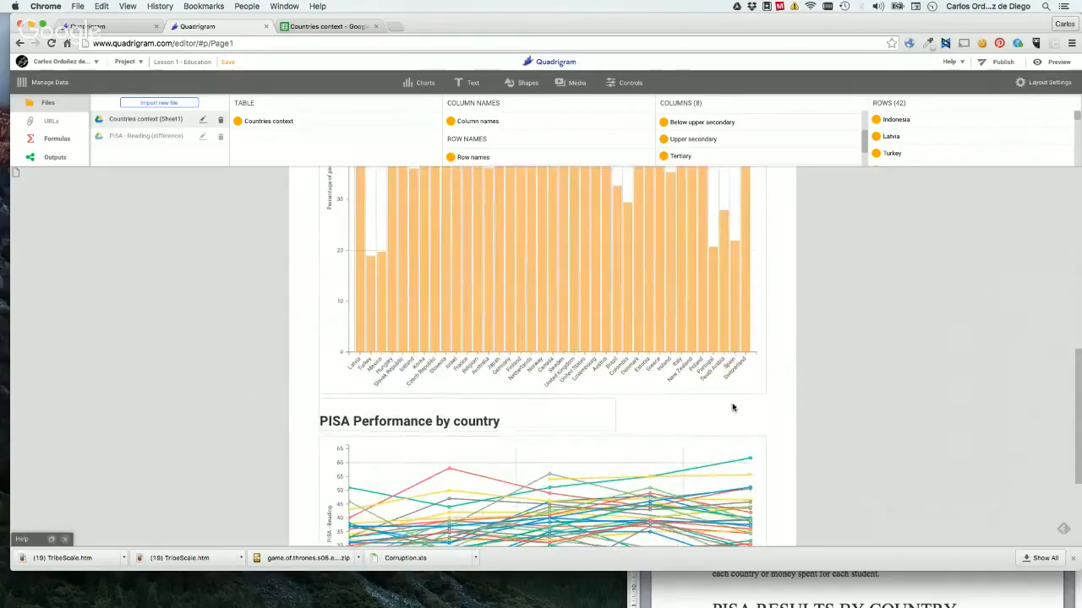
click(760, 388)
drag(760, 390, 769, 327)
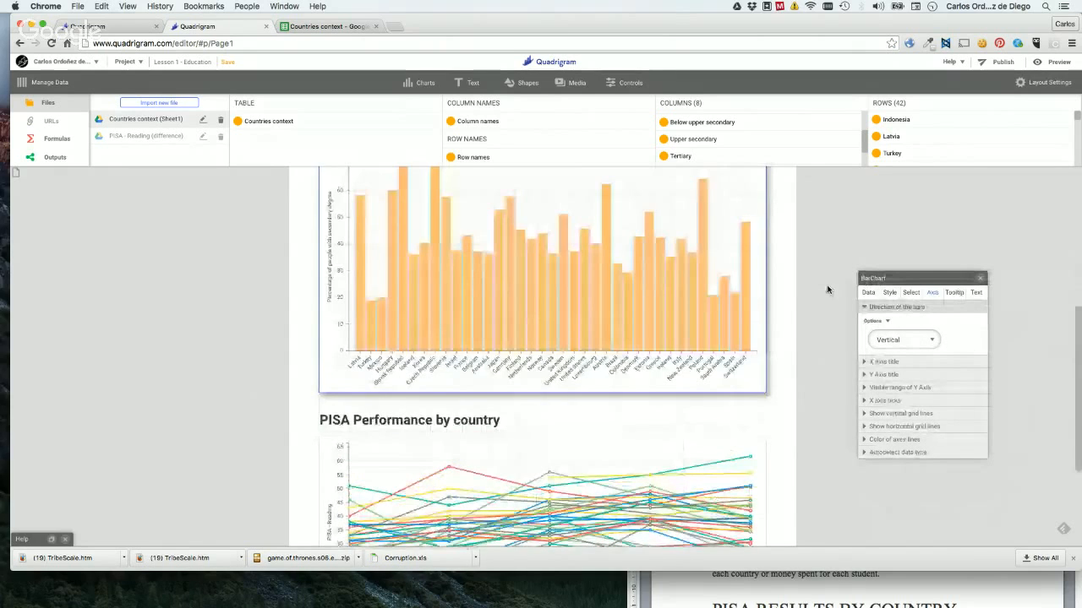
scroll(827, 290, up, 3)
drag(760, 494, 761, 457)
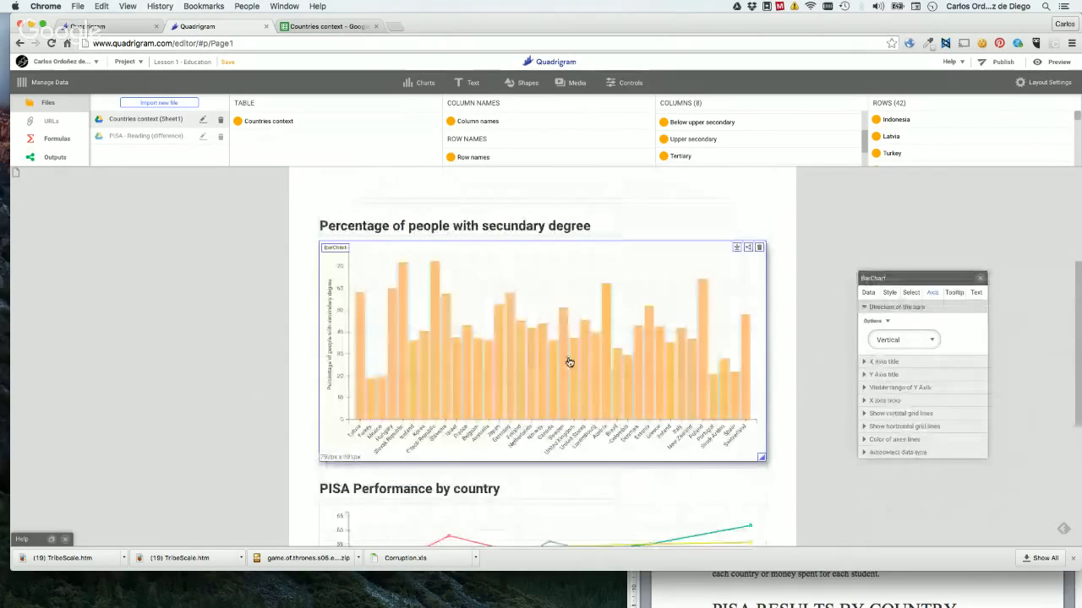
Set the bar chart's X axis title to COUNTRIES.
click(870, 361)
click(918, 376)
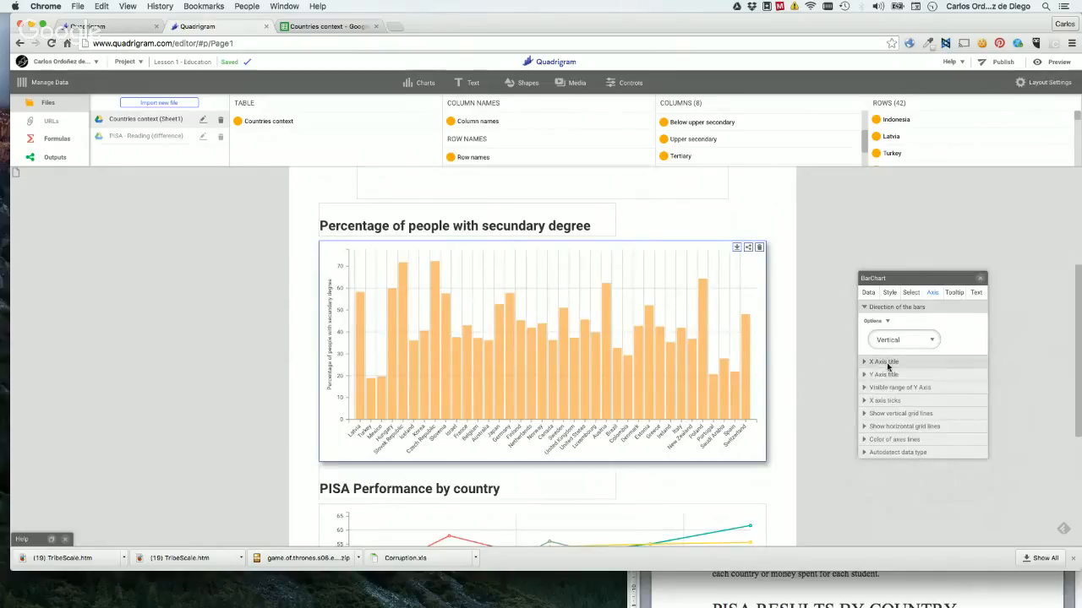
click(885, 366)
click(886, 396)
text(COUNTRIES)
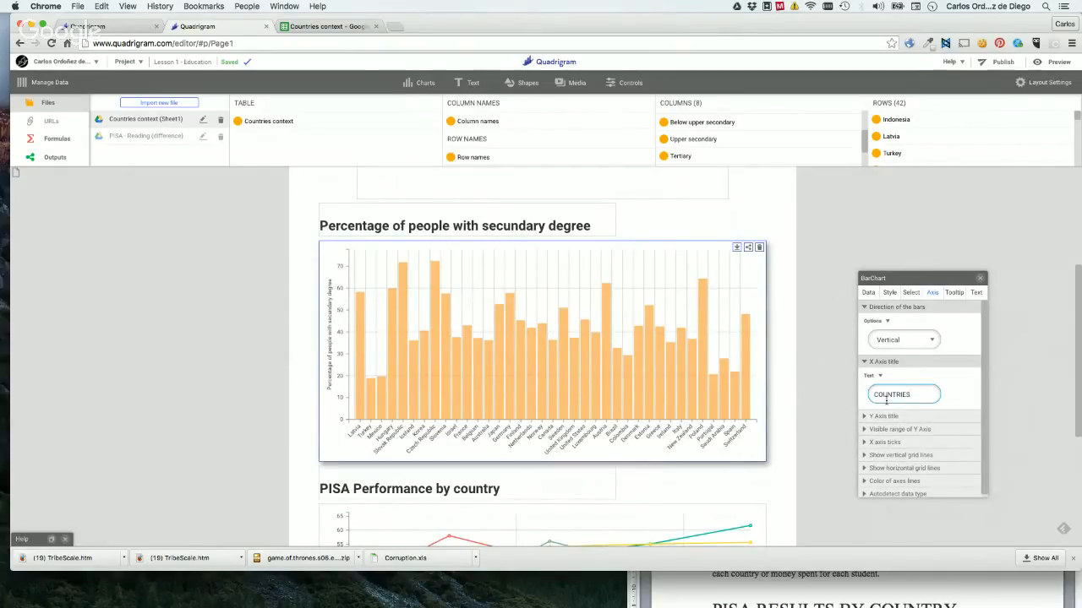
key(Return)
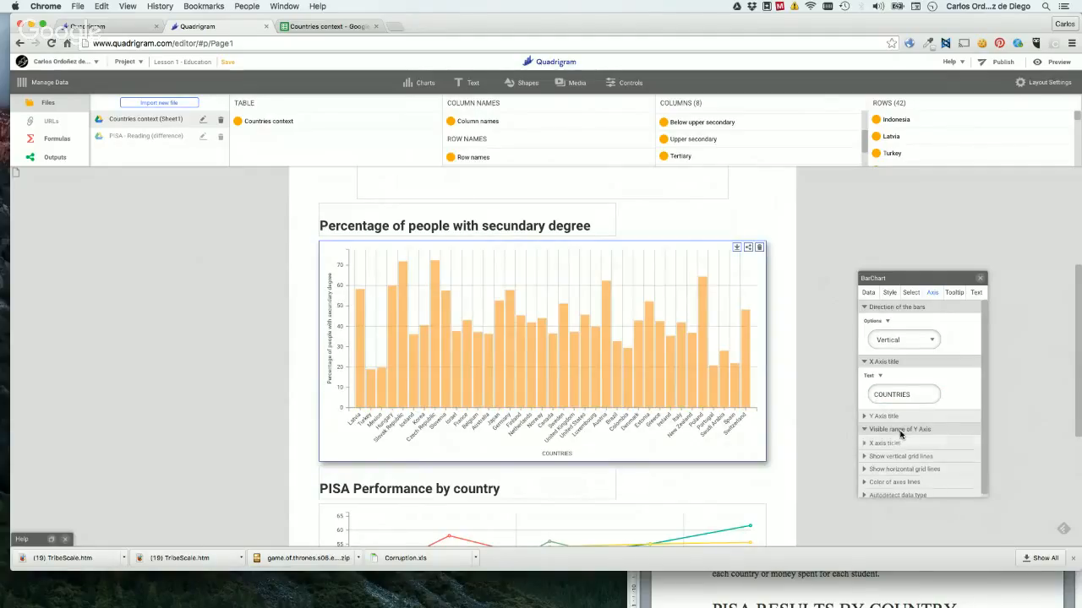
Try a visible Y axis range with a maximum of 100 on the bar chart, and deactivate the range again.
click(901, 431)
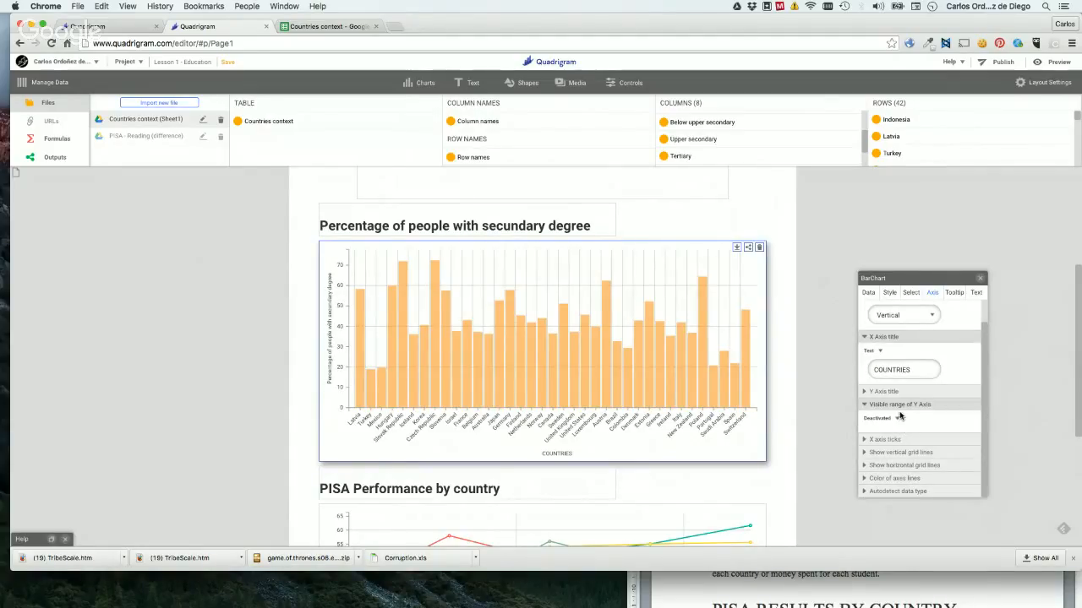
click(894, 419)
click(884, 445)
scroll(929, 395, down, 2)
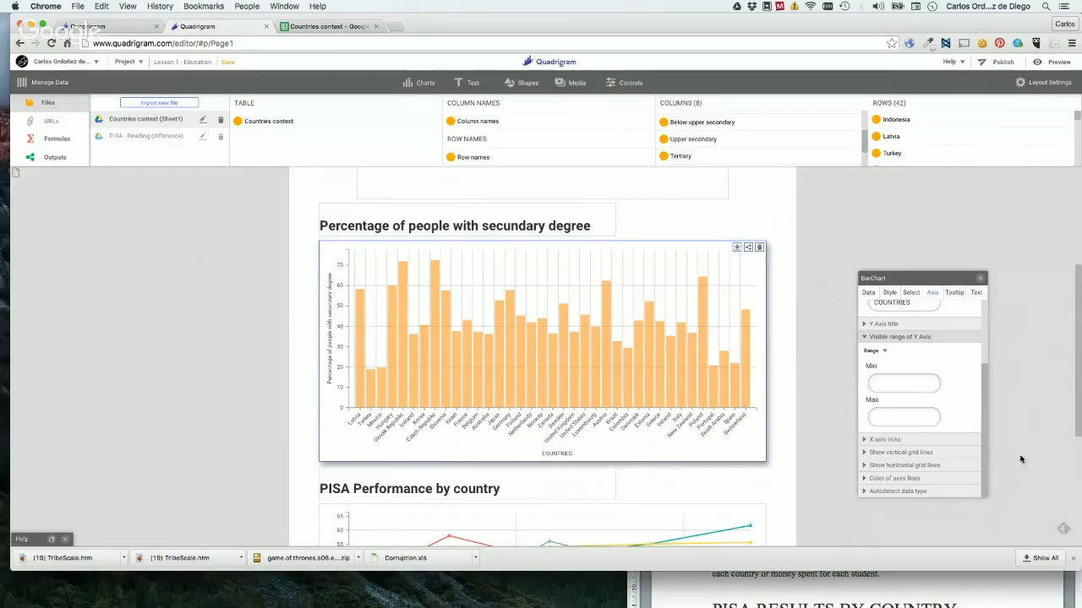
click(912, 416)
click(872, 405)
key(Return)
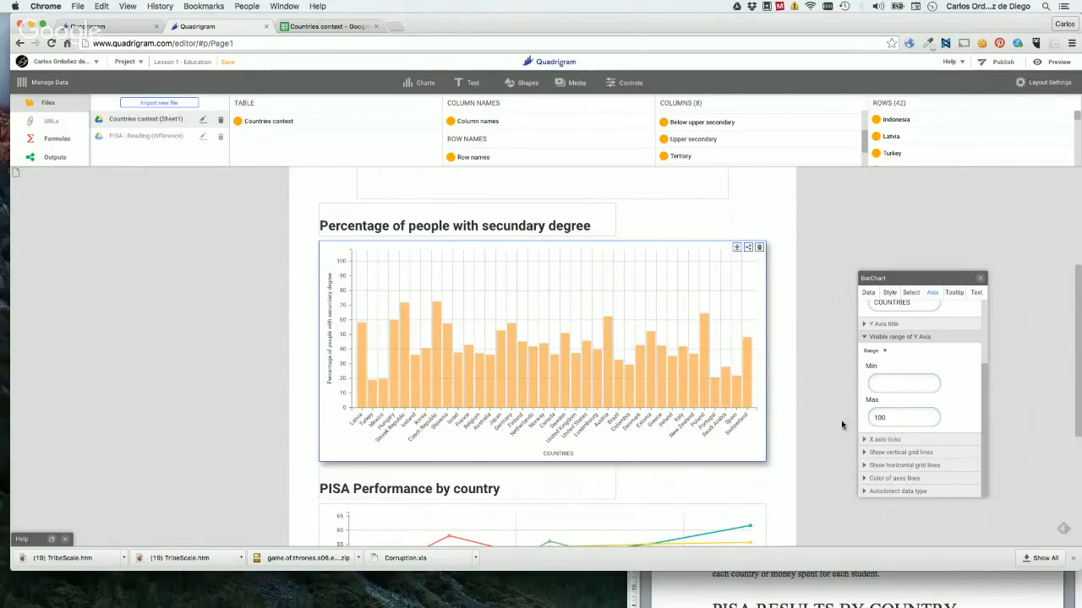
click(879, 354)
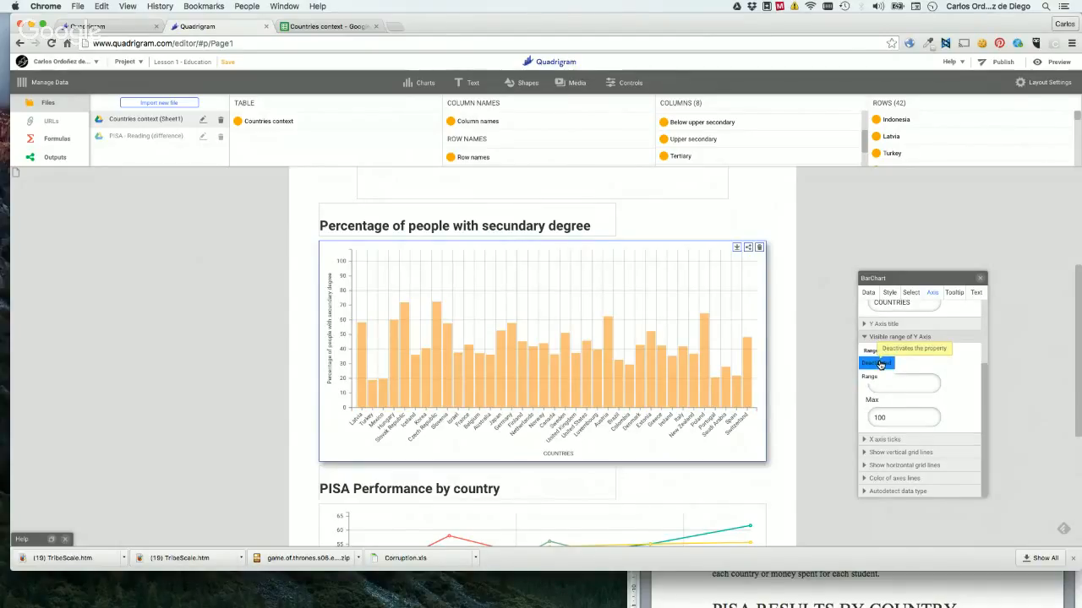
click(879, 364)
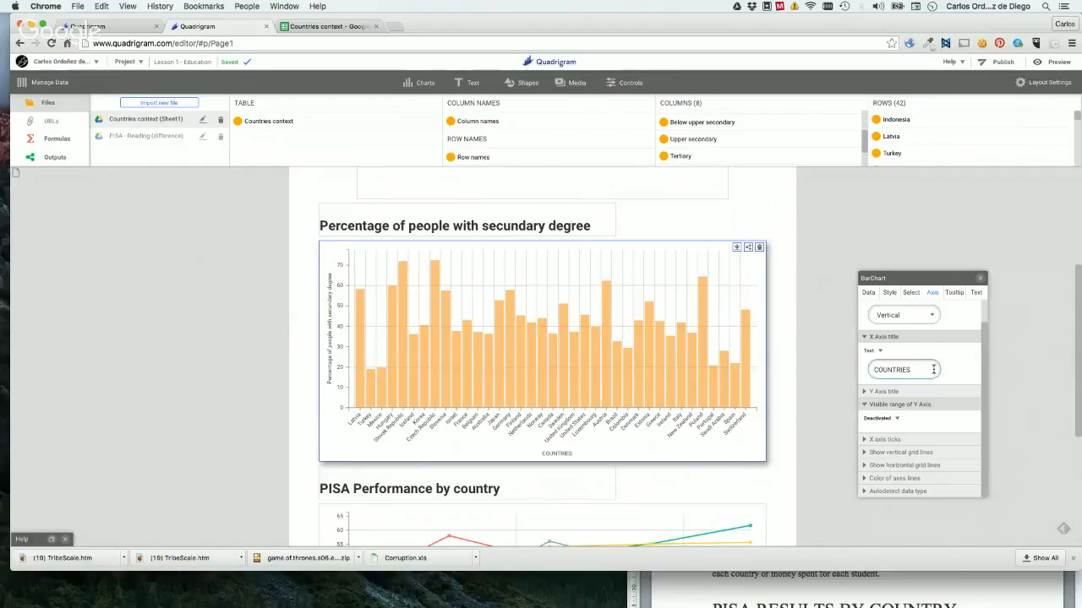
Examine the bar chart's settings for X axis ticks, vertical and horizontal grid lines, axes line color and data type autodetection.
click(884, 439)
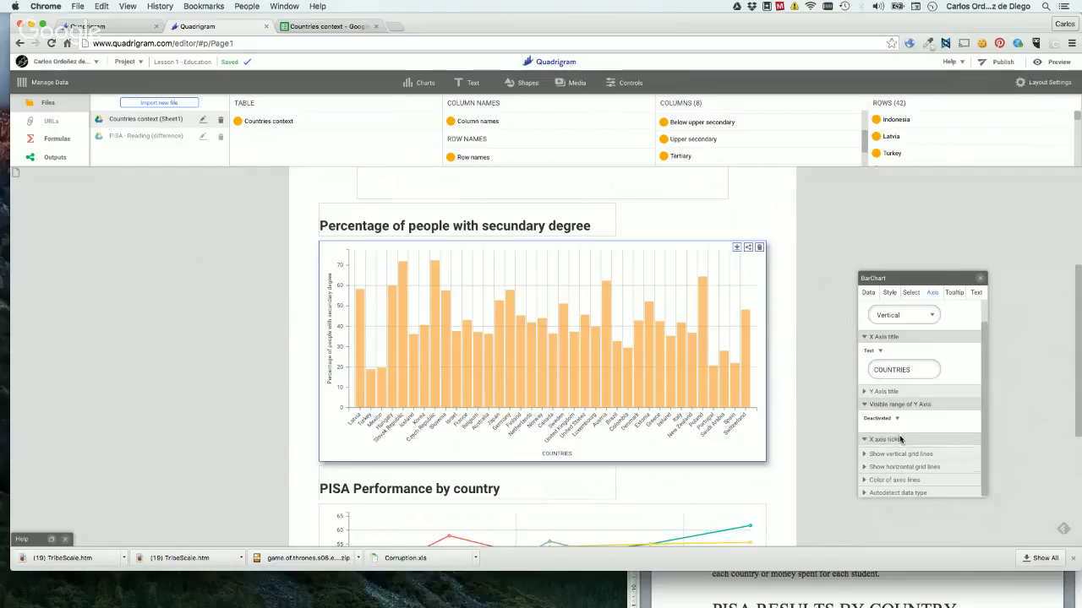
scroll(916, 368, down, 1)
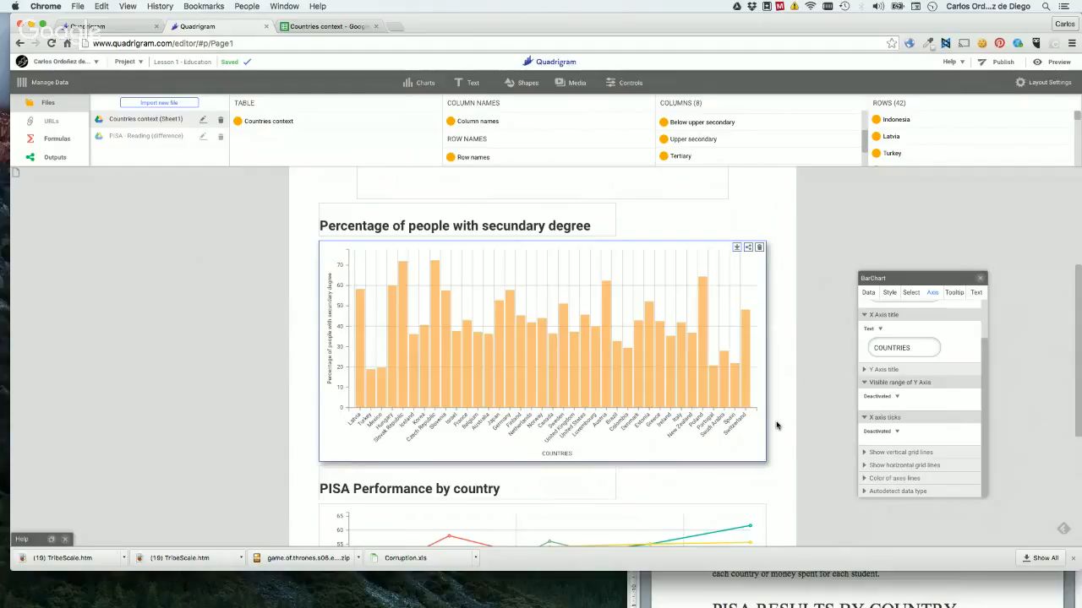
click(885, 454)
scroll(921, 444, down, 1)
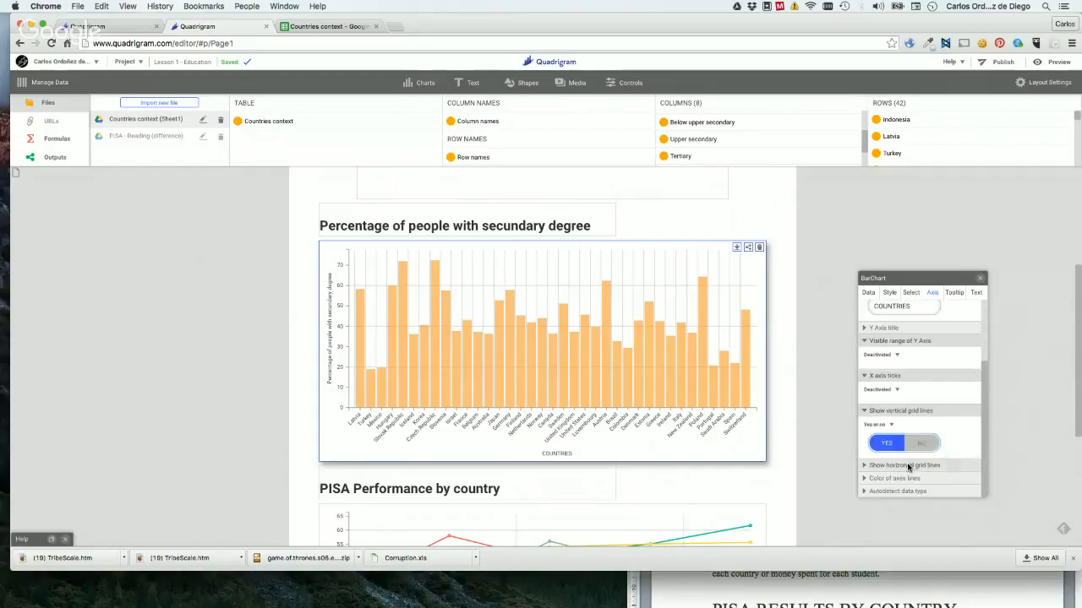
click(910, 466)
scroll(909, 468, down, 1)
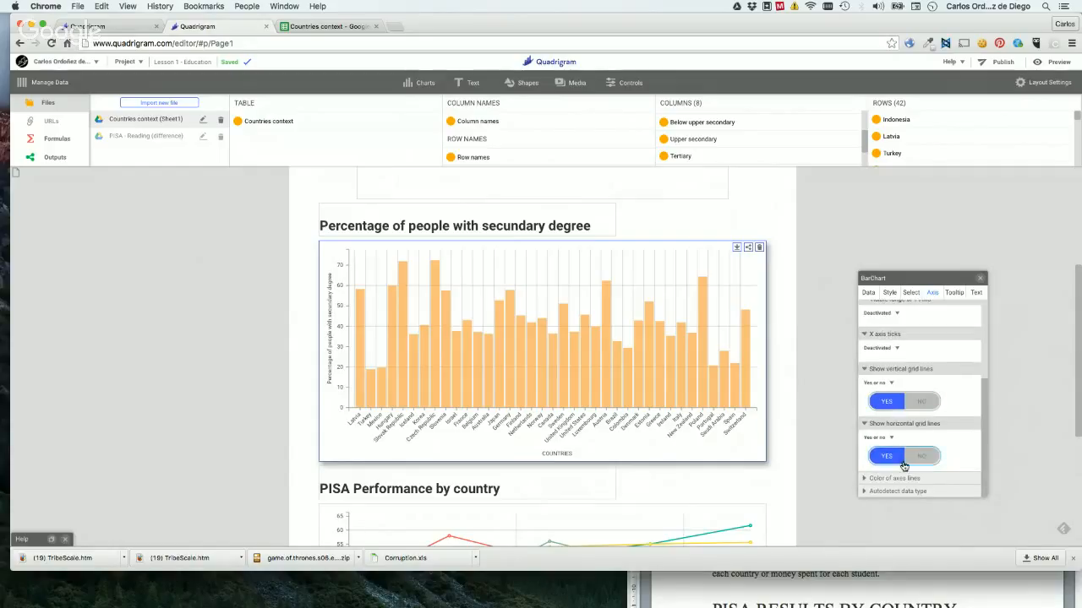
click(912, 479)
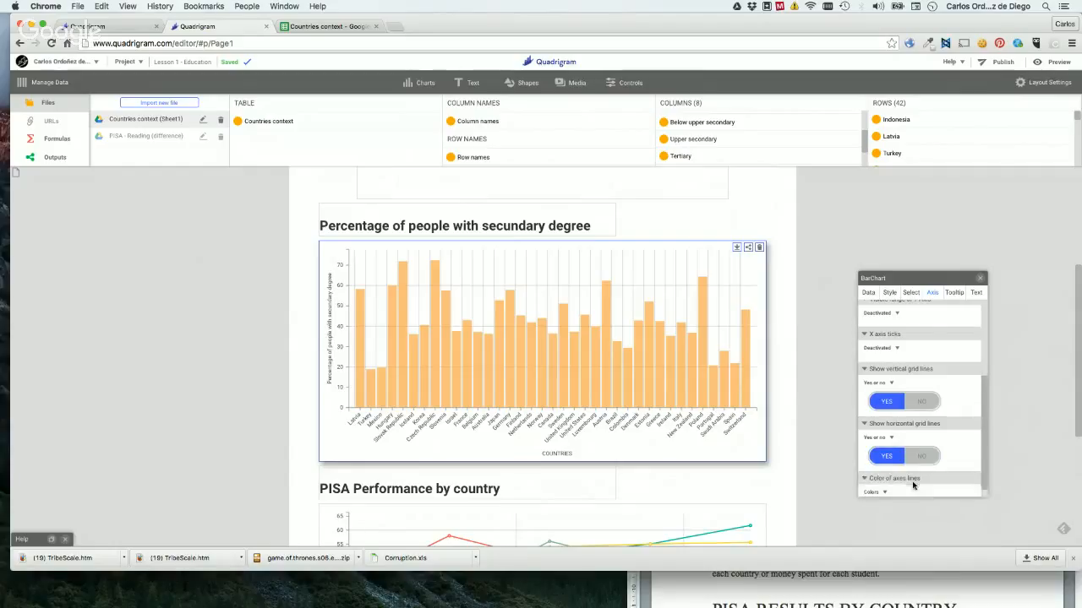
scroll(913, 482, down, 1)
click(891, 490)
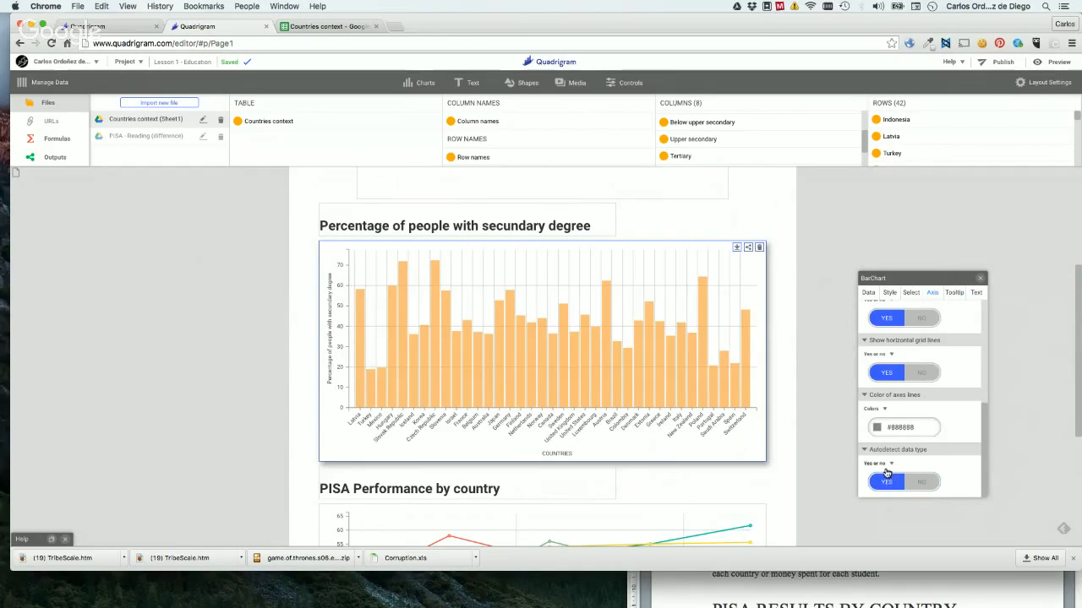
Turn off data type autodetection for the X axis of the PISA Performance line chart.
scroll(698, 435, down, 5)
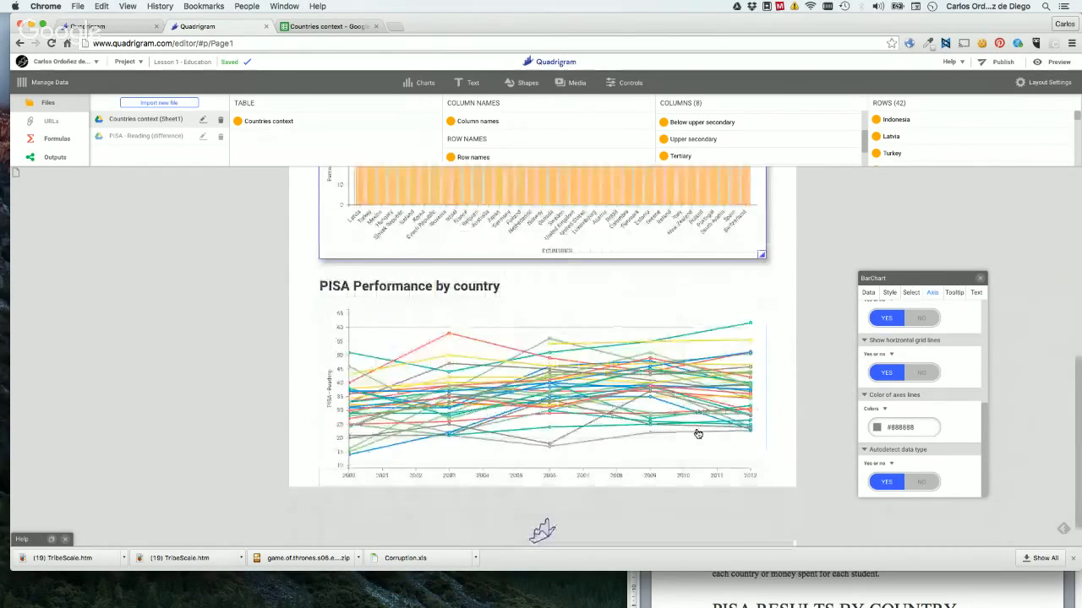
click(632, 361)
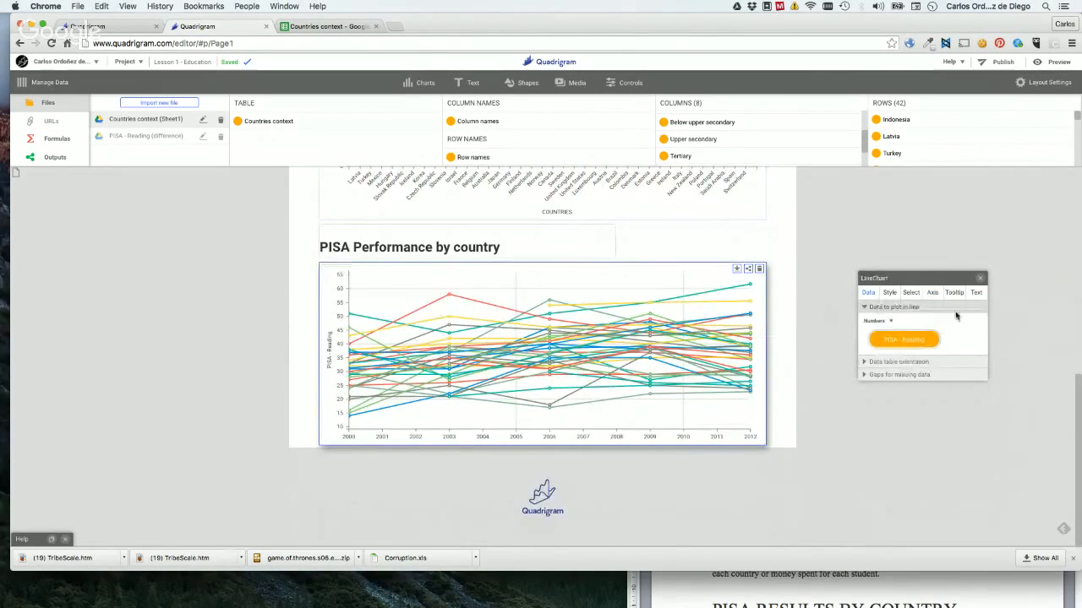
click(933, 294)
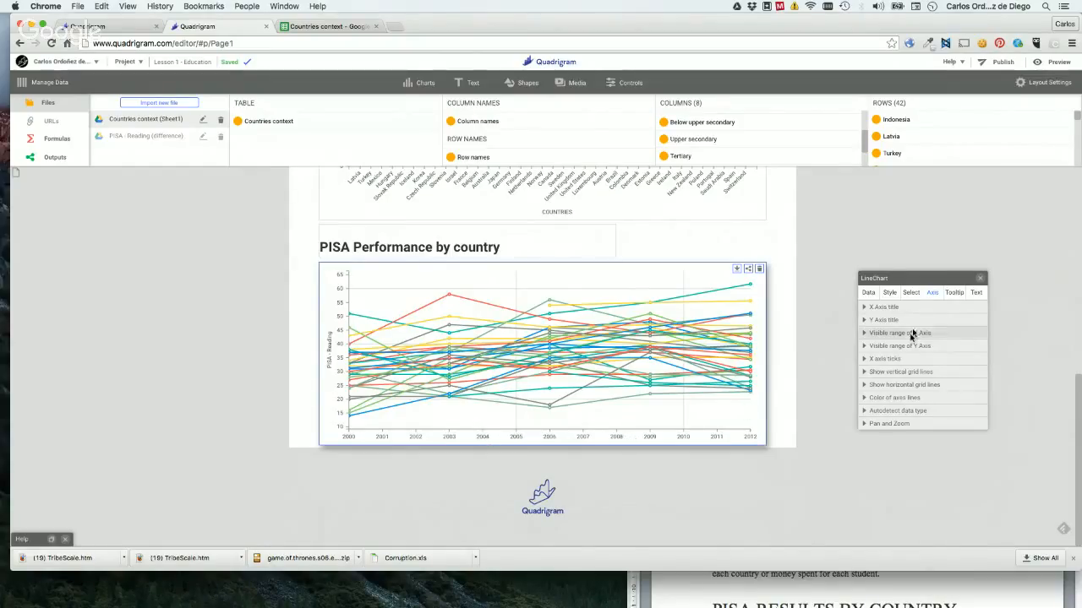
click(913, 412)
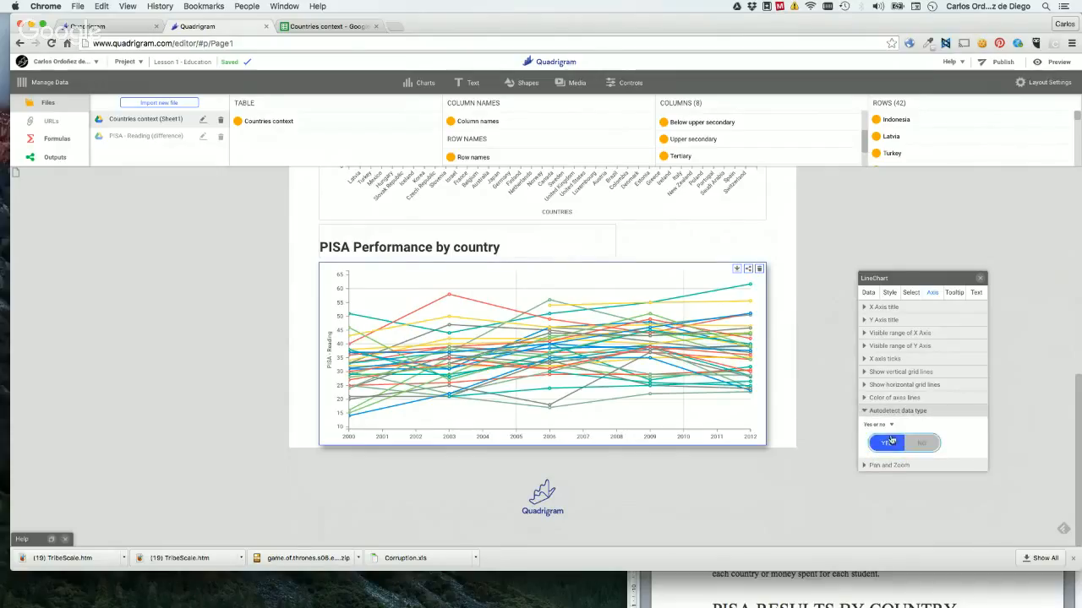
click(895, 443)
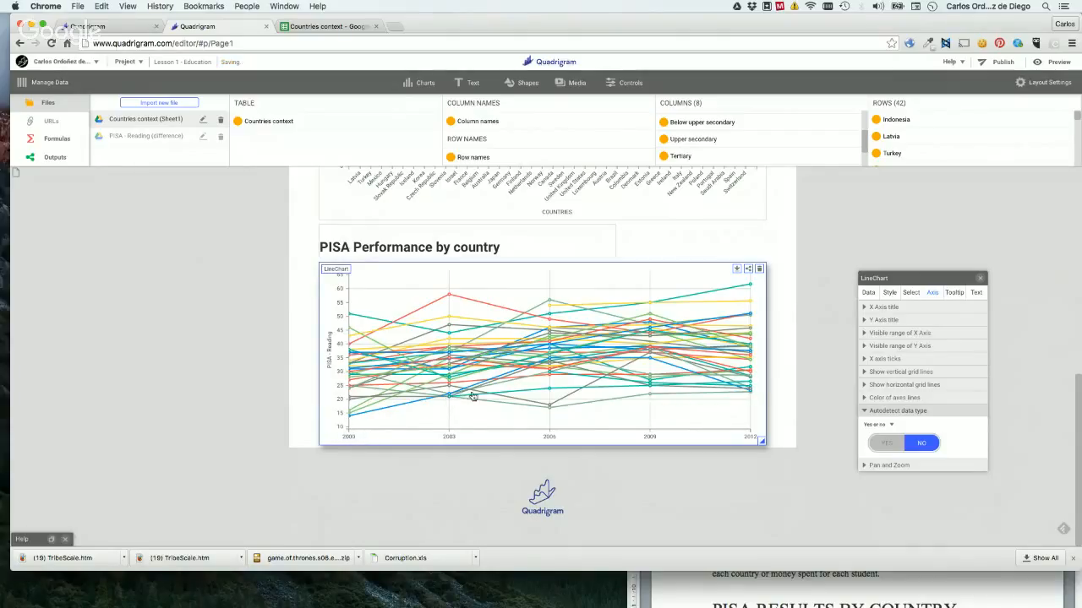
click(241, 285)
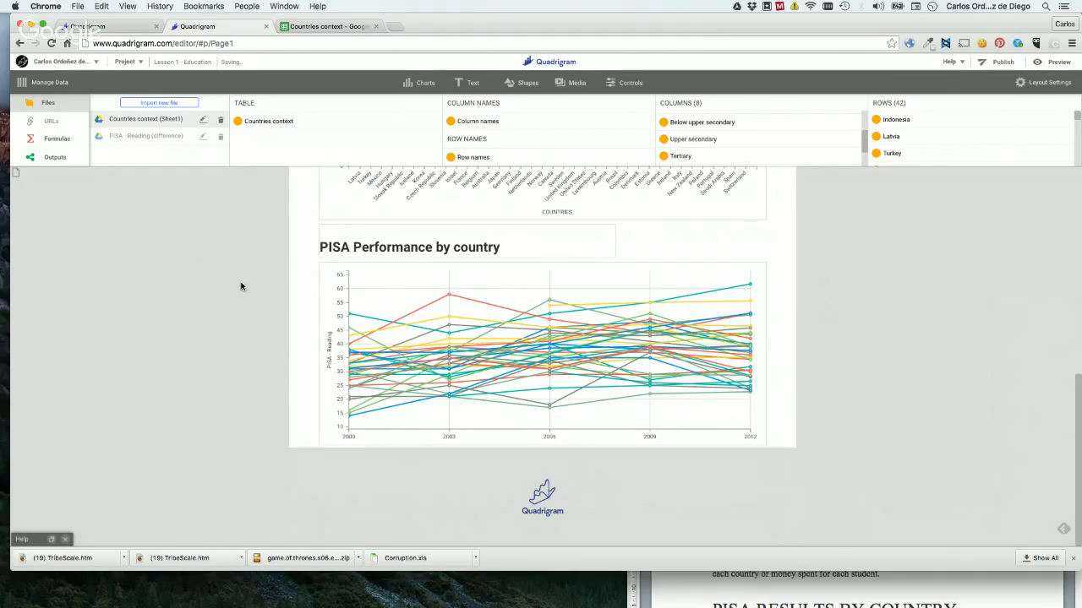
Examine the bar chart's tooltip settings and check the delayed tooltips on its bars.
scroll(241, 285, up, 5)
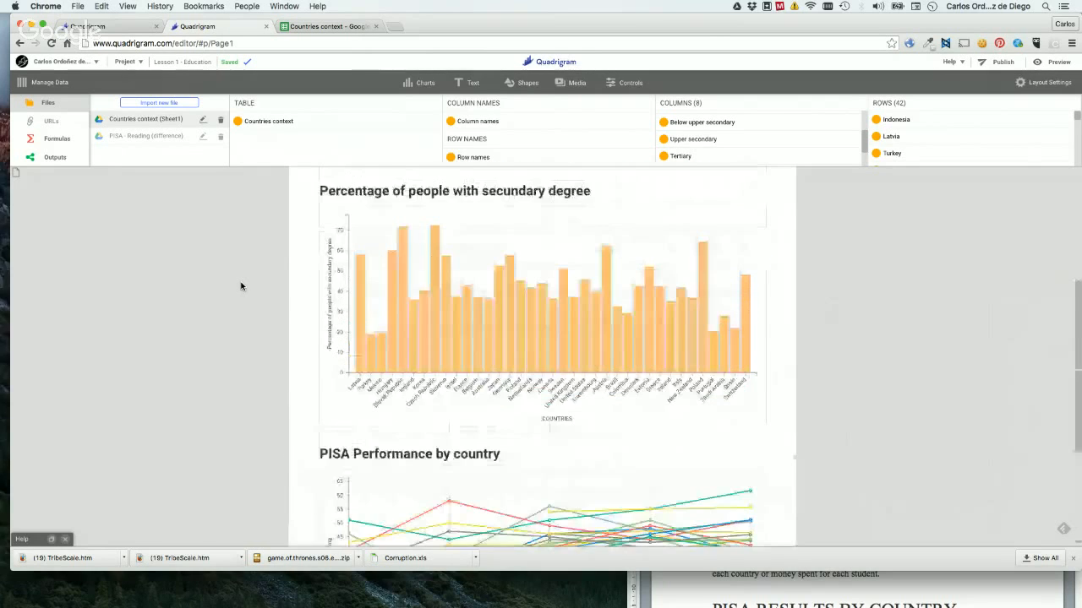
click(543, 236)
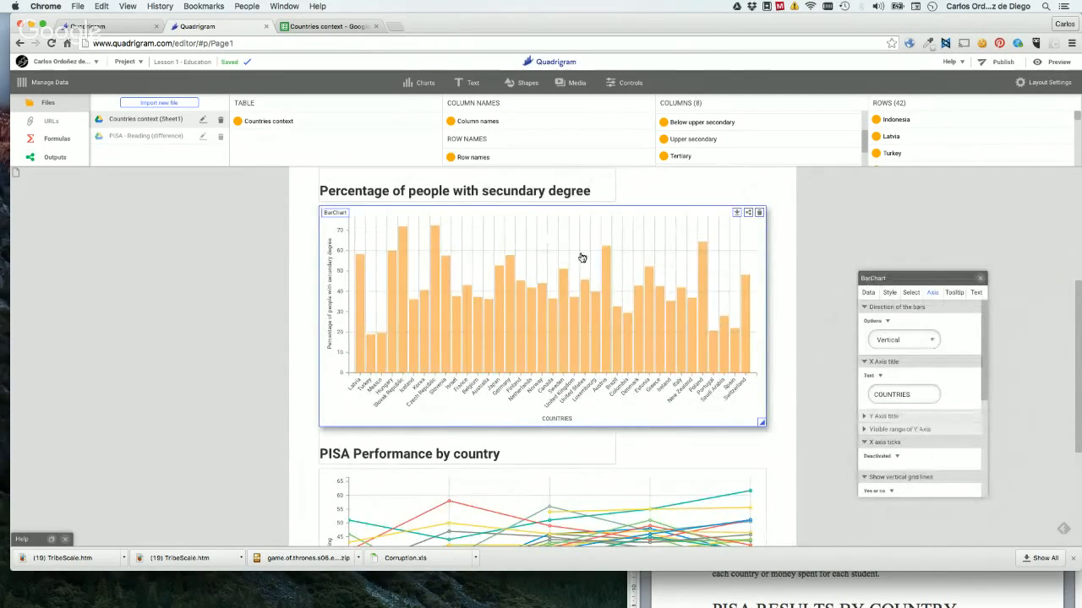
click(953, 298)
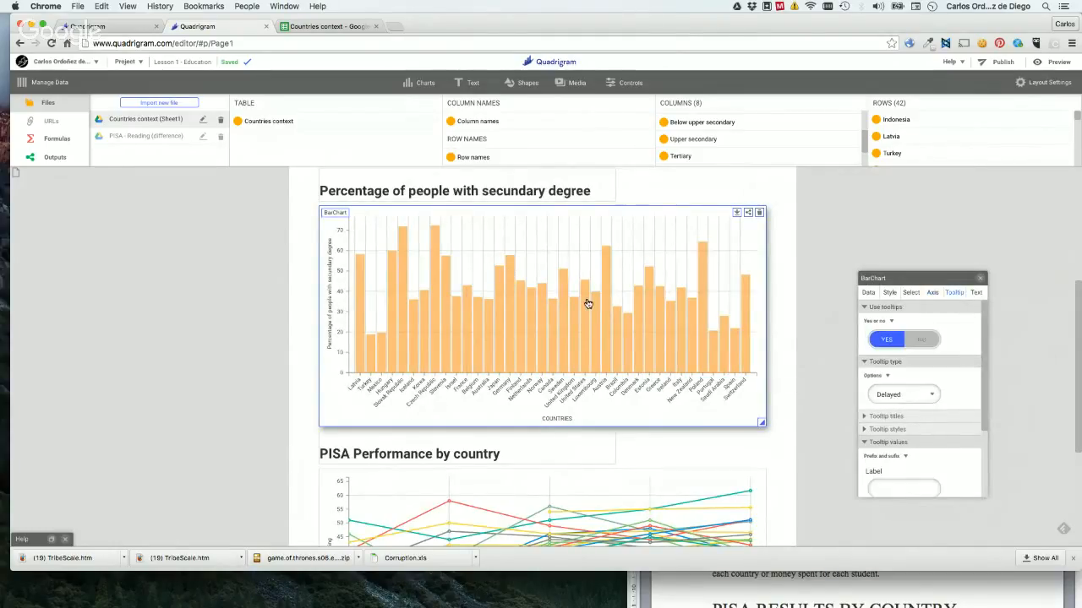
mouse_move(533, 325)
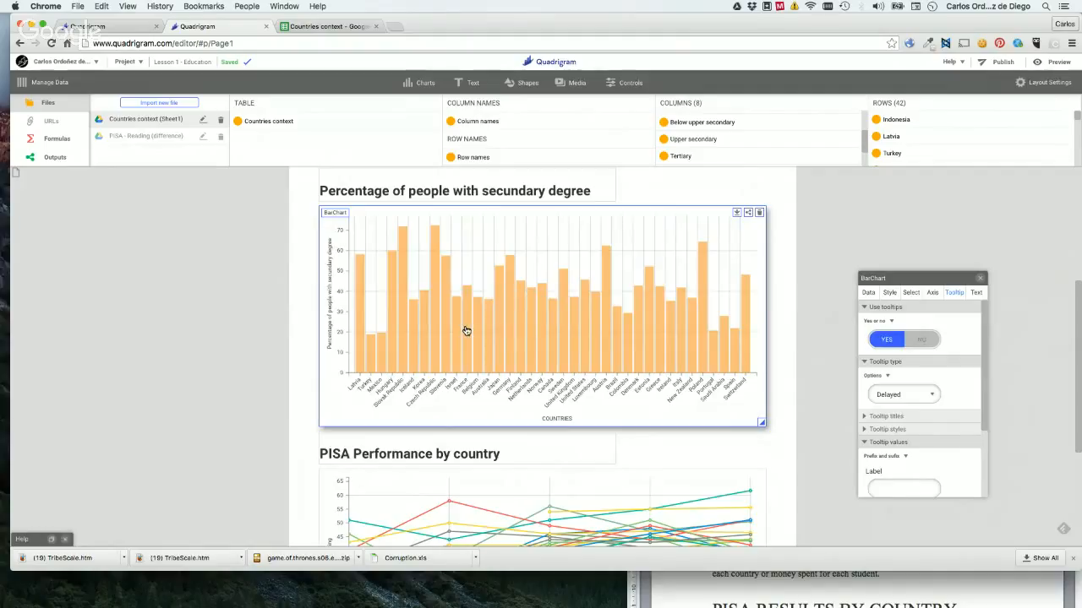
mouse_move(465, 330)
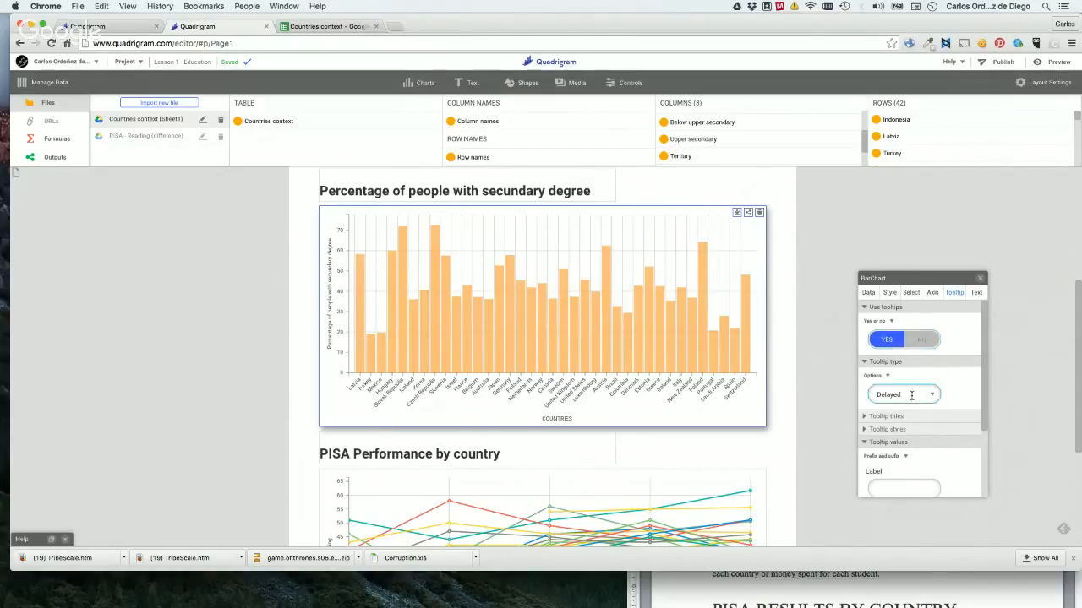
scroll(908, 398, down, 2)
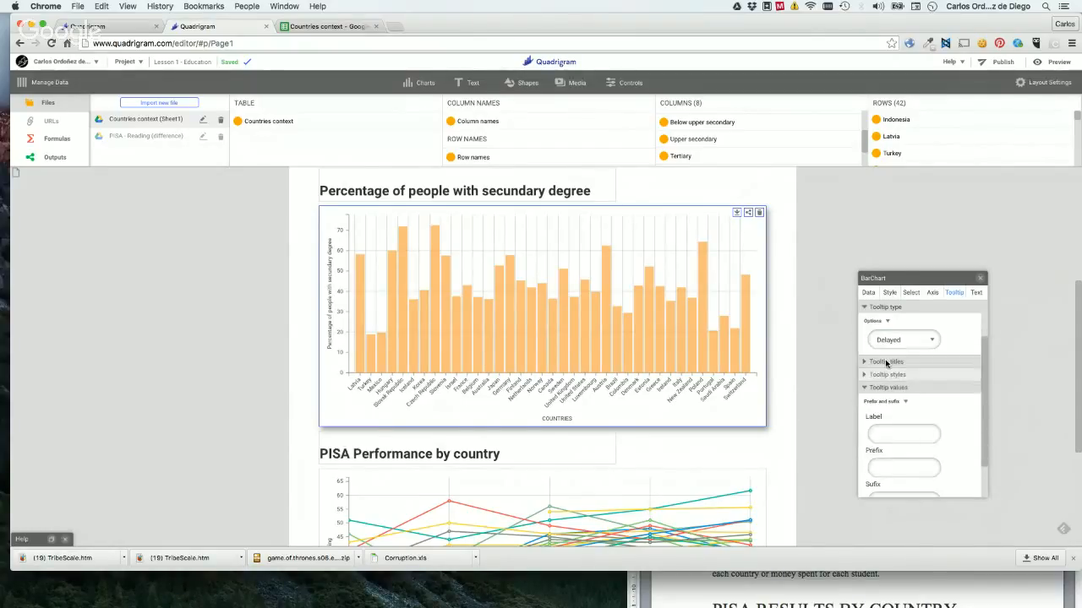
Try a text input for the bar chart's tooltip titles, and deactivate the titles again.
click(887, 363)
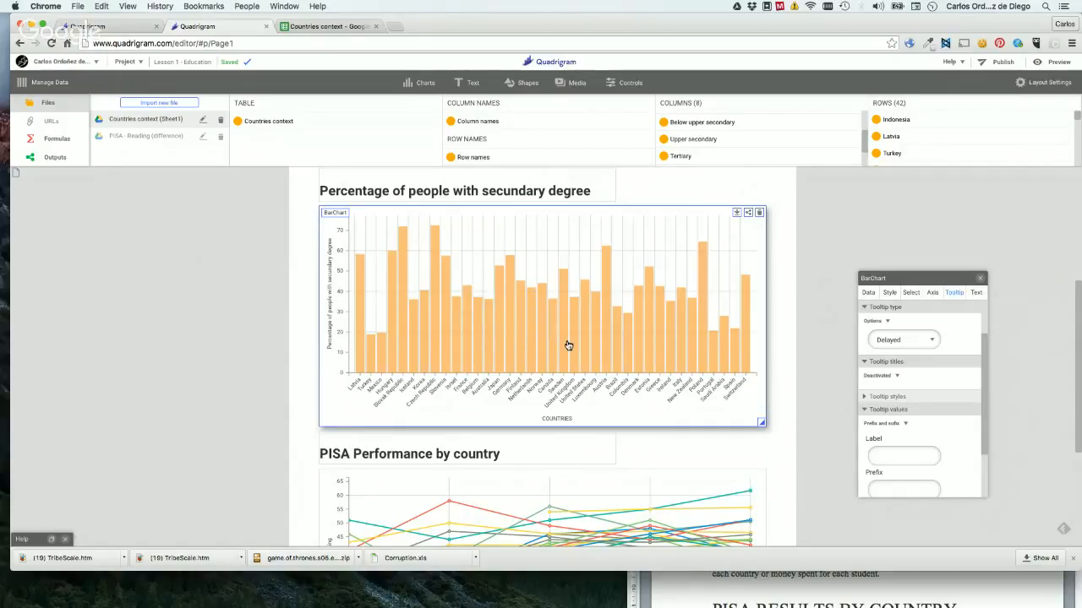
mouse_move(572, 344)
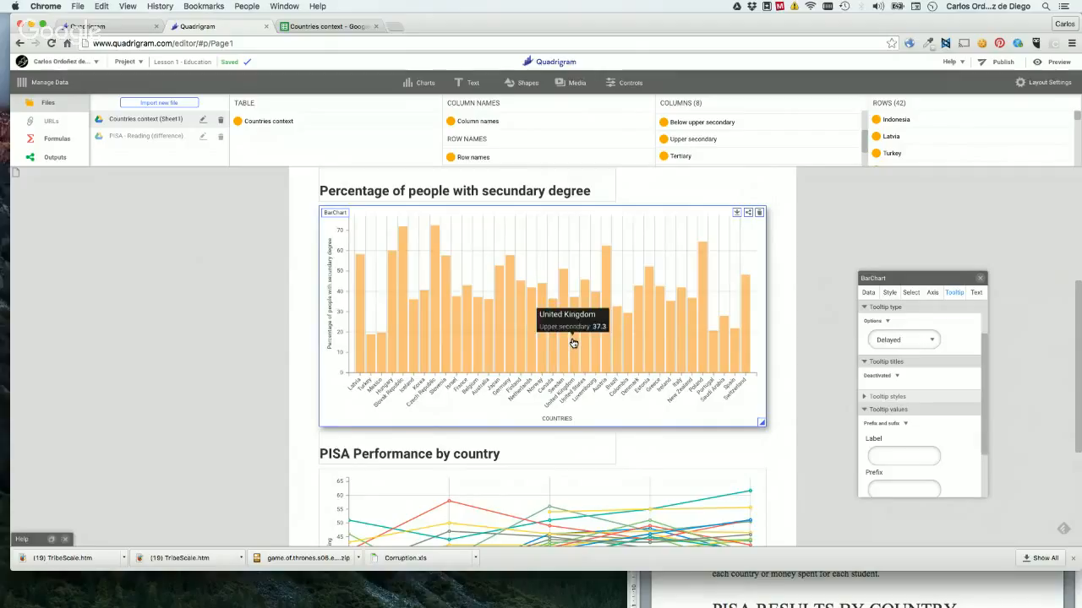
click(887, 382)
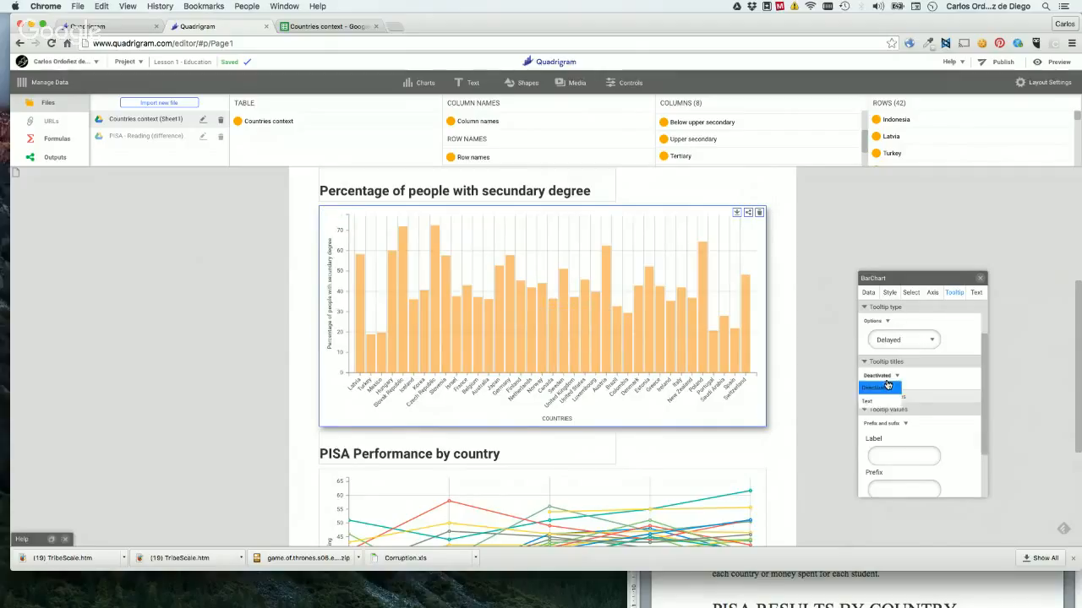
click(871, 400)
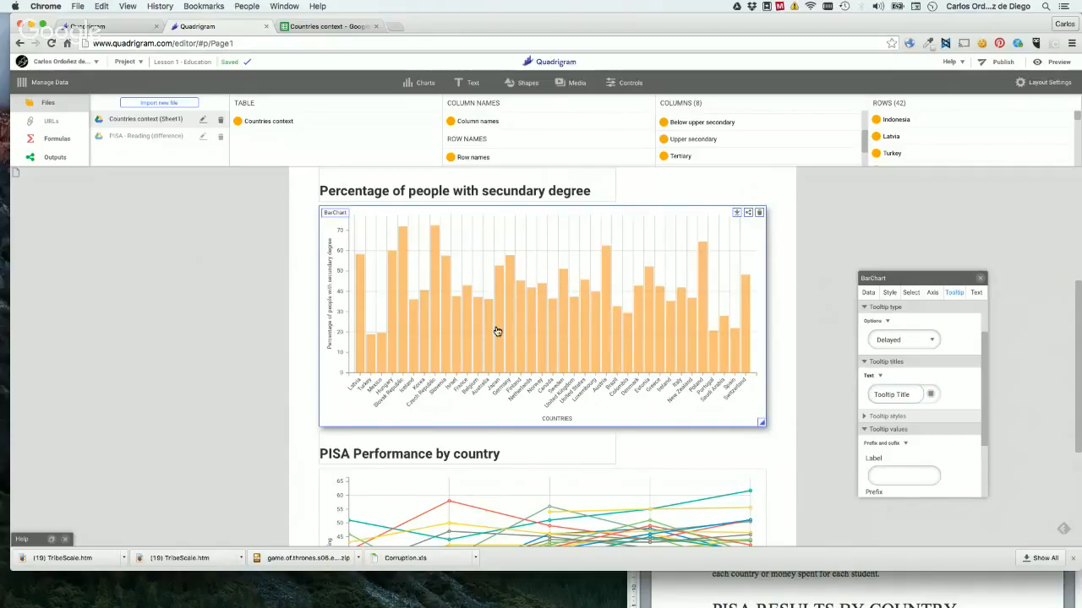
click(876, 376)
click(876, 391)
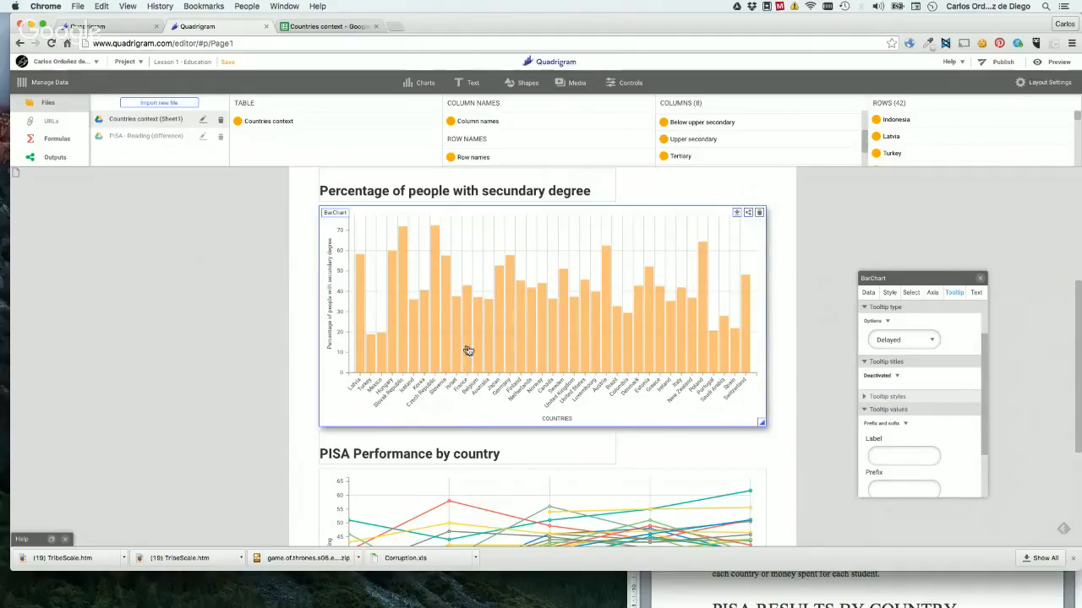
Activate tooltip styles through the Options input for the bar chart, and apply the Clouds style.
click(891, 397)
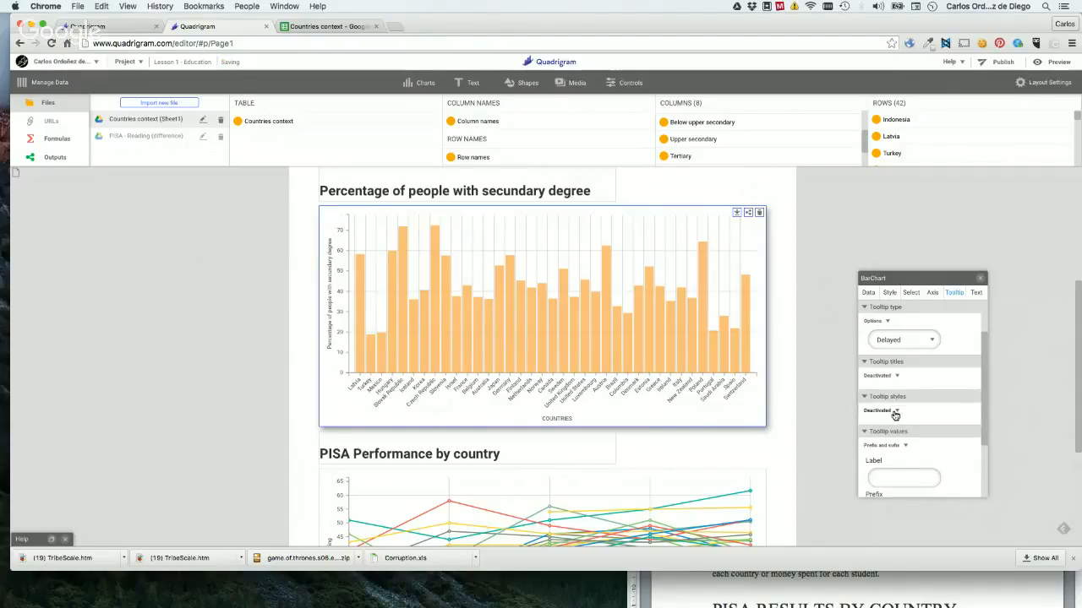
click(895, 411)
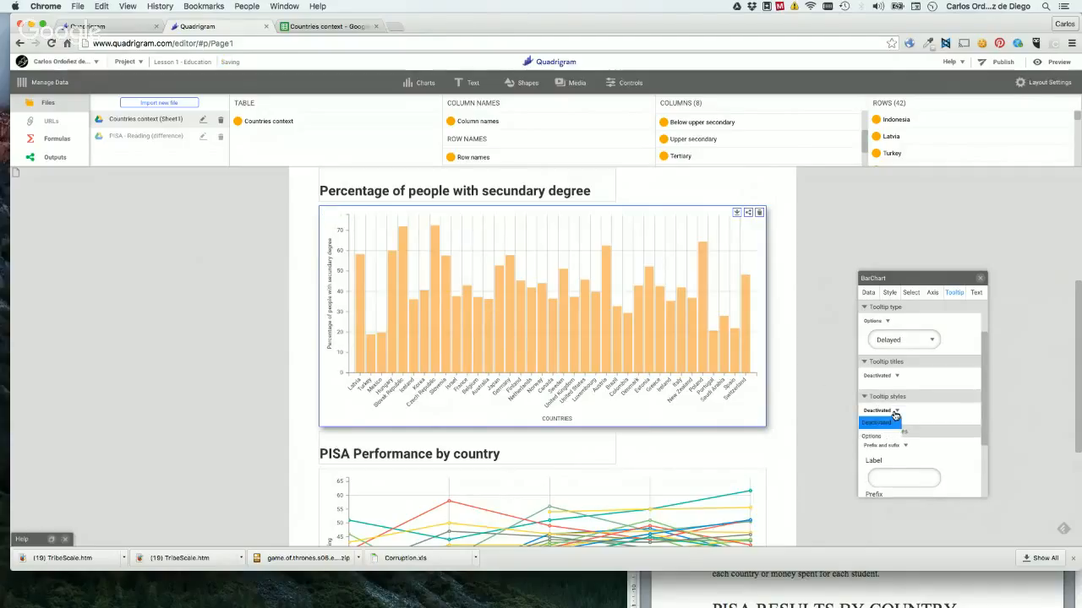
click(946, 409)
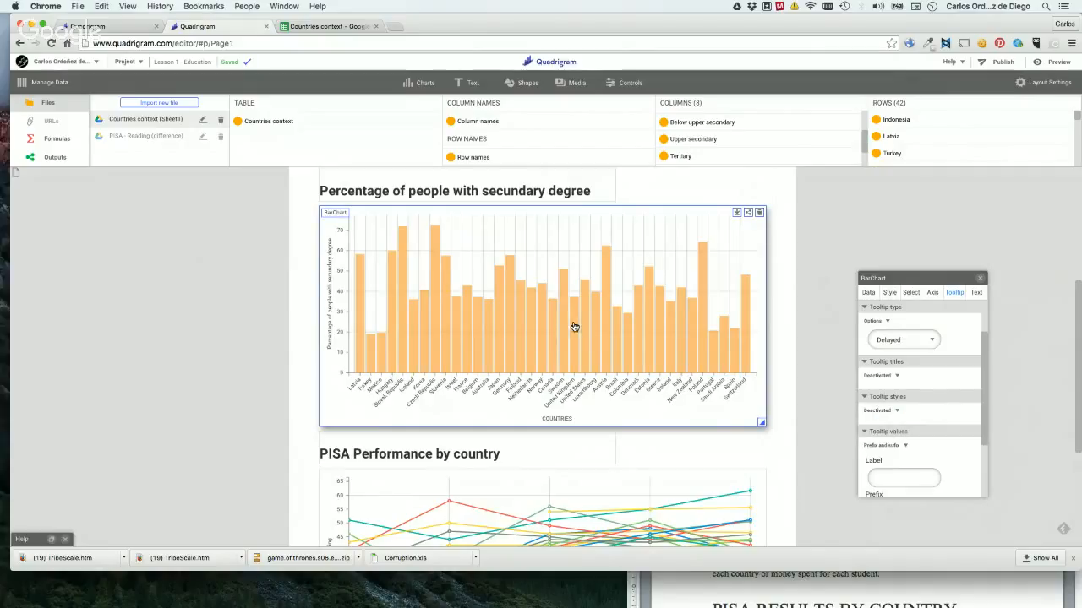
click(879, 411)
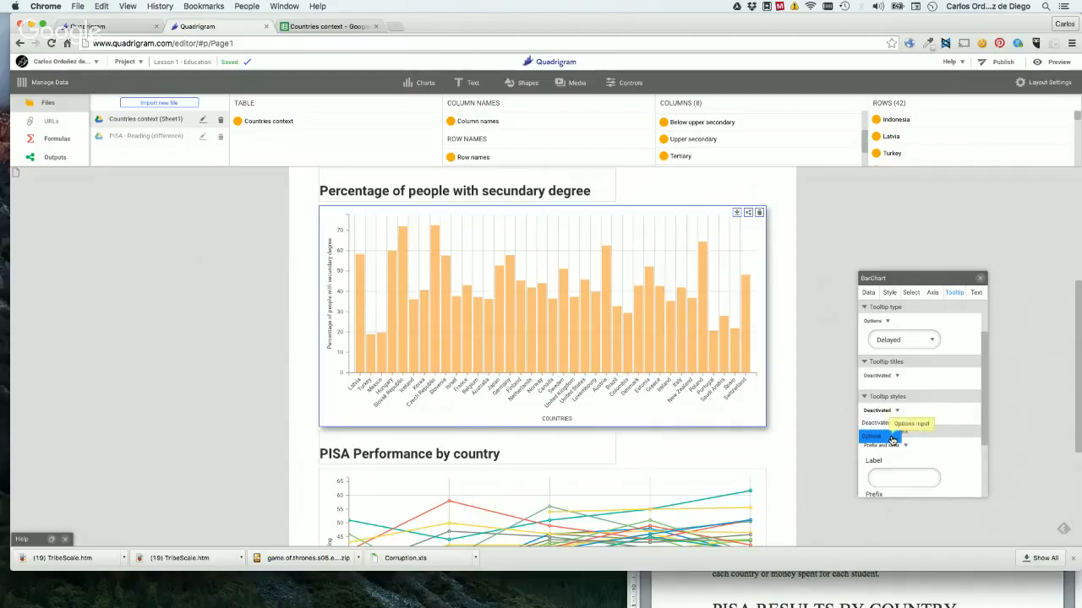
click(892, 438)
click(934, 432)
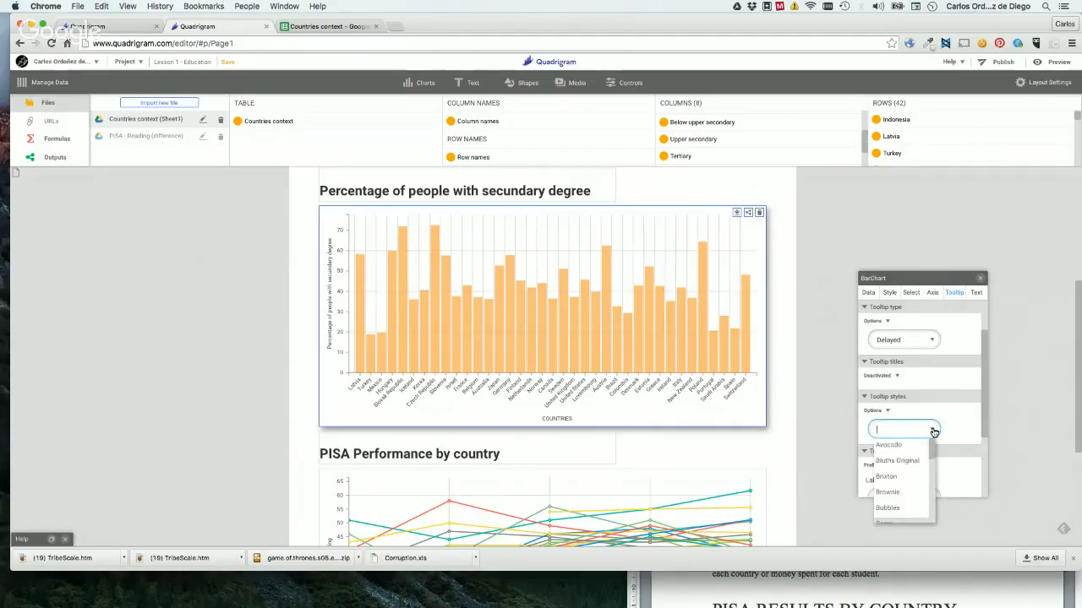
scroll(919, 483, down, 3)
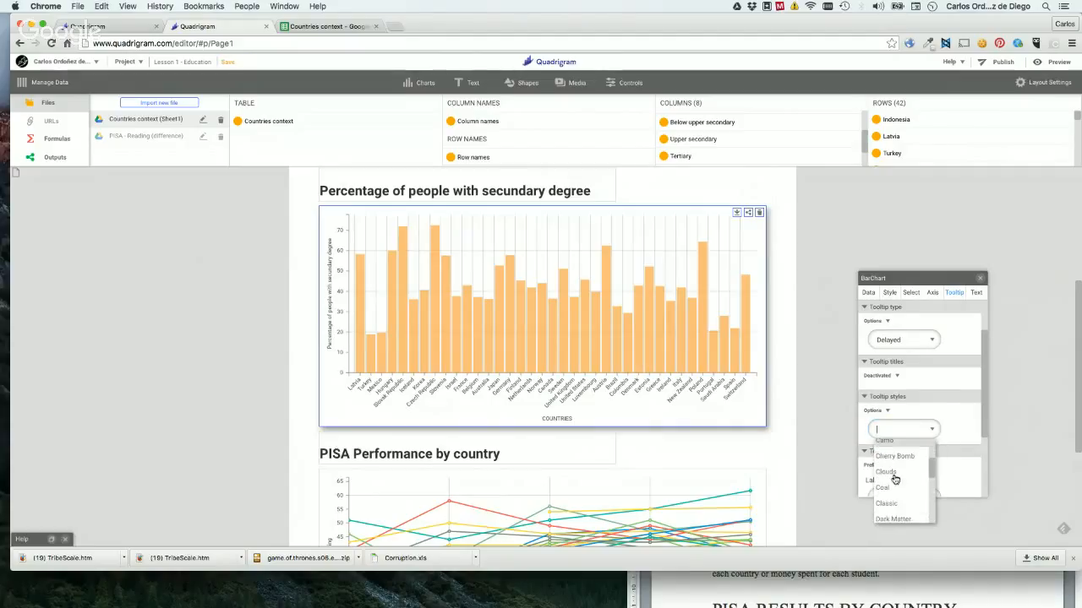
click(890, 473)
mouse_move(552, 363)
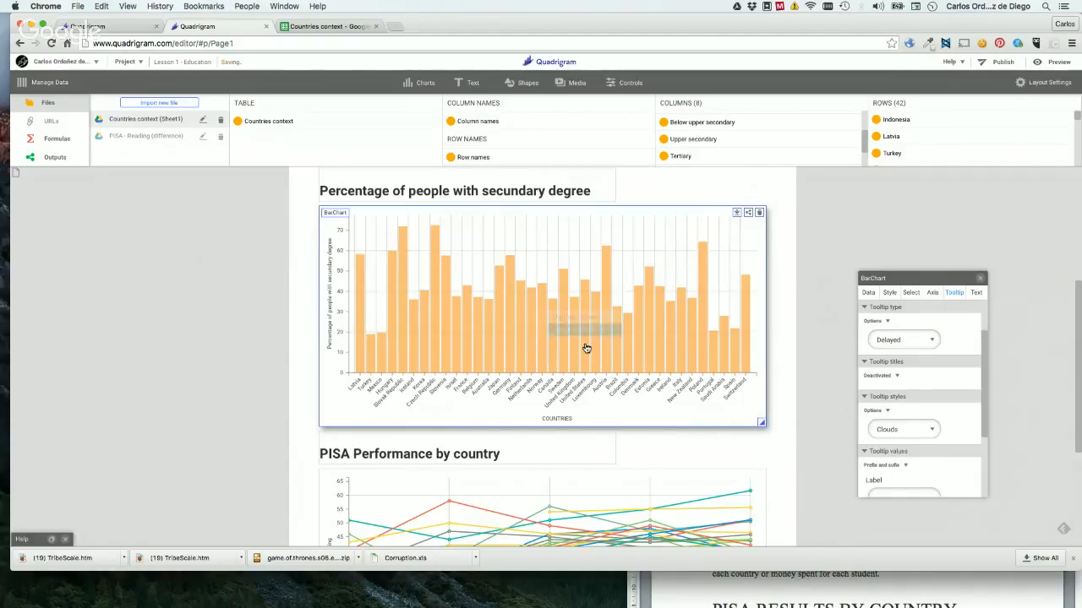
Try the Classic tooltip style on the bar chart, and set the style to Bubbles.
click(893, 425)
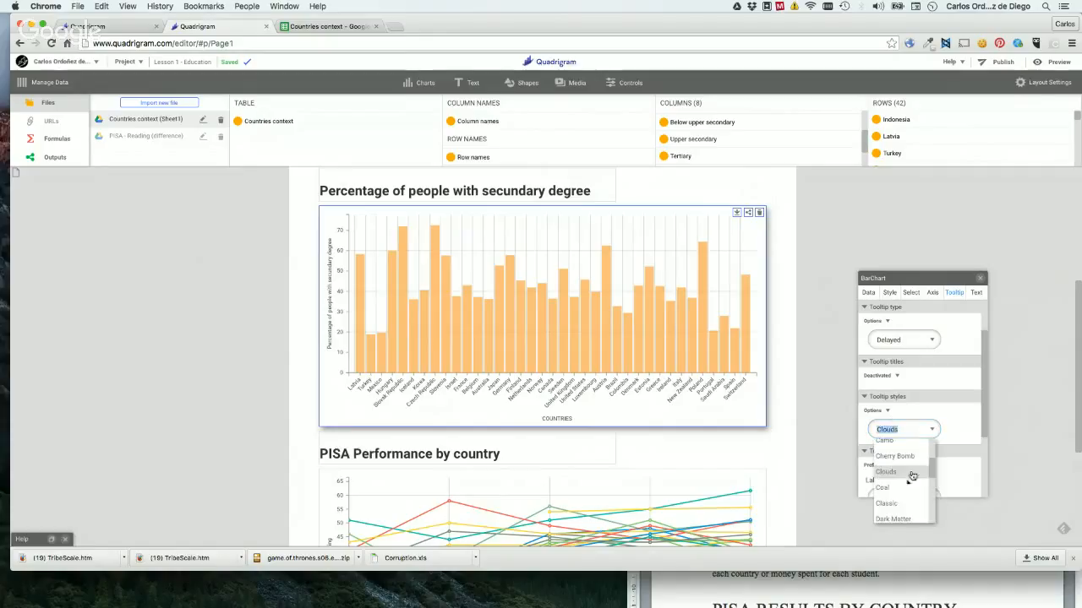
click(882, 505)
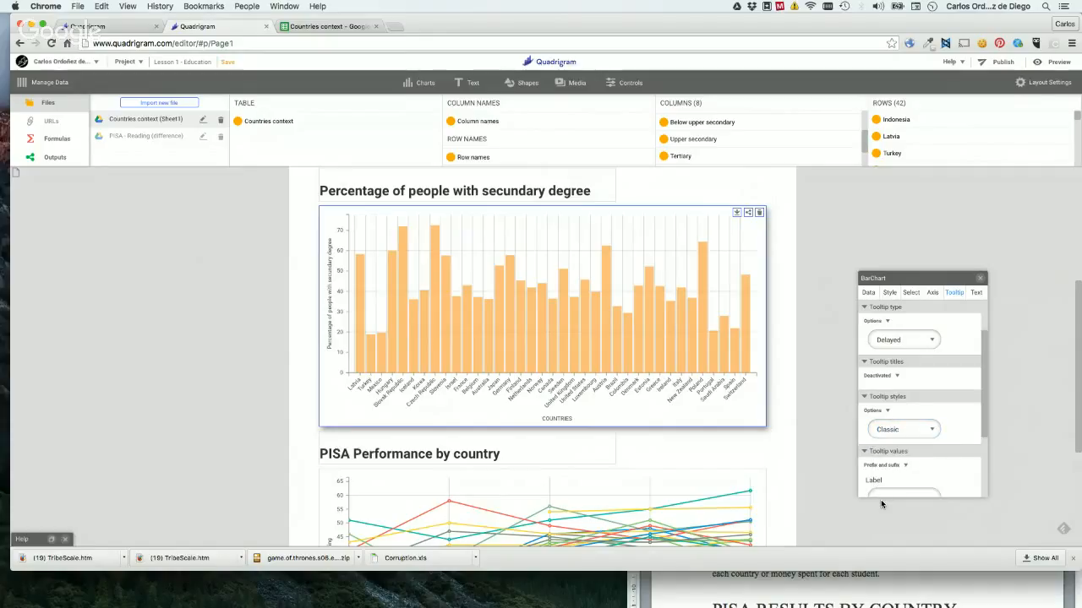
scroll(953, 429, down, 3)
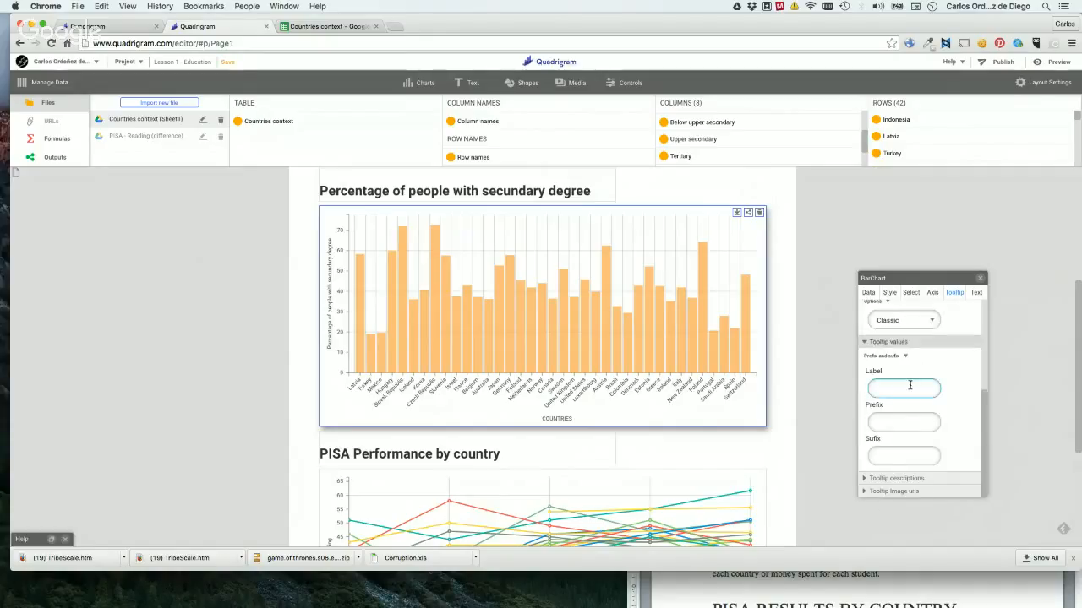
mouse_move(478, 338)
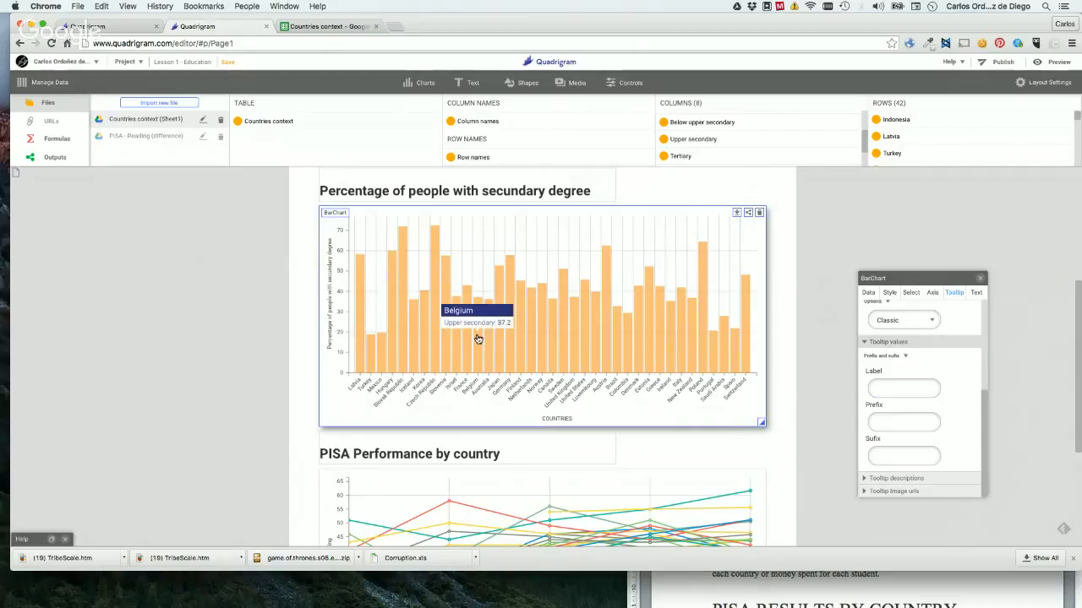
click(903, 320)
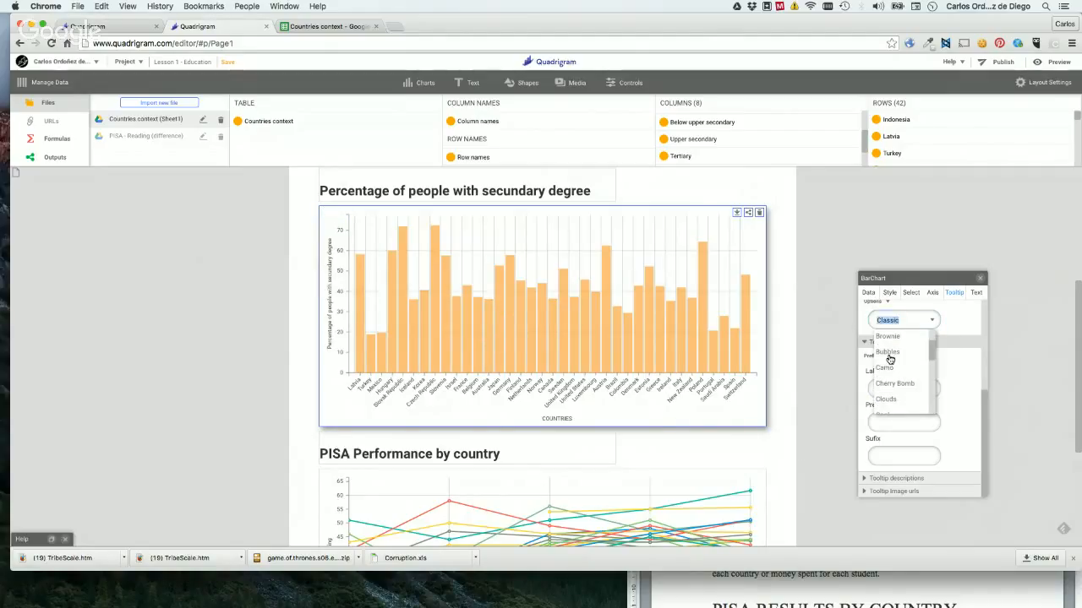
click(889, 359)
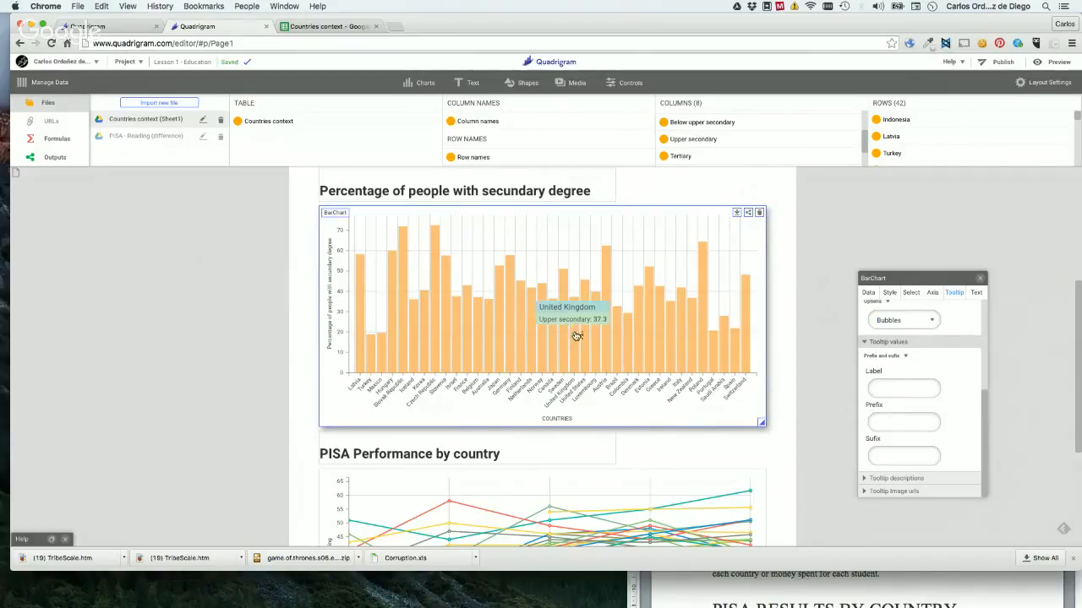
Set the label of the bar chart's tooltip values to the chart's title, "Percentage of people with secundary degree", and check it on a bar.
click(905, 388)
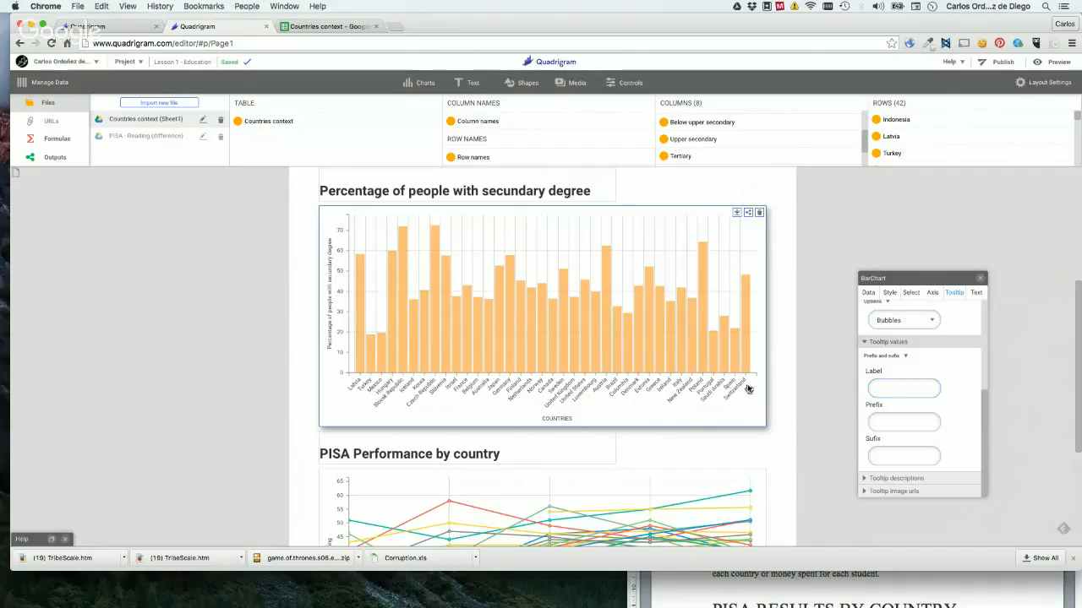
mouse_move(576, 348)
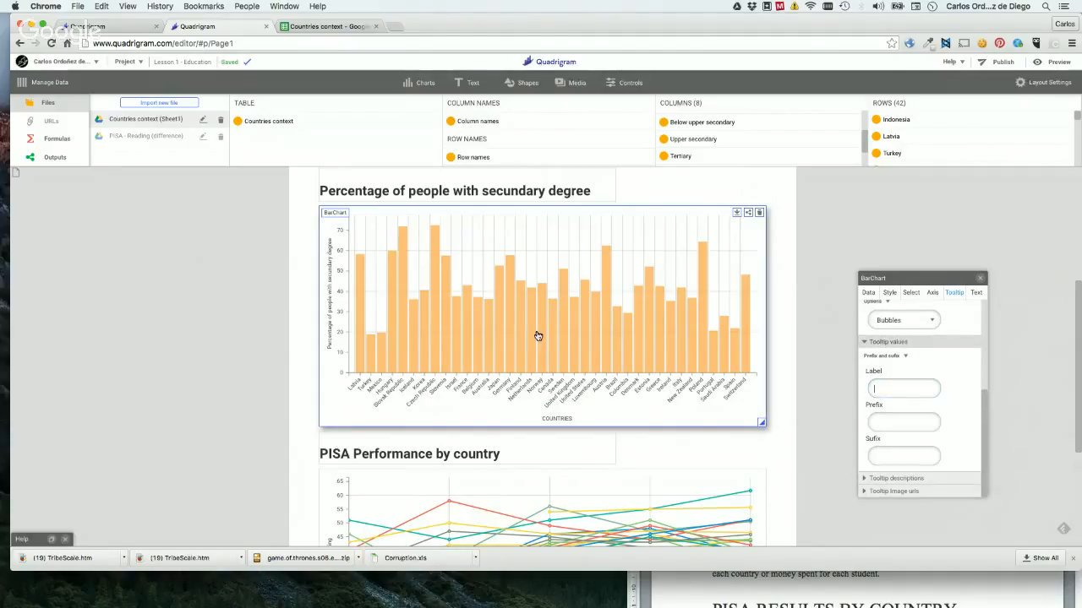
mouse_move(531, 338)
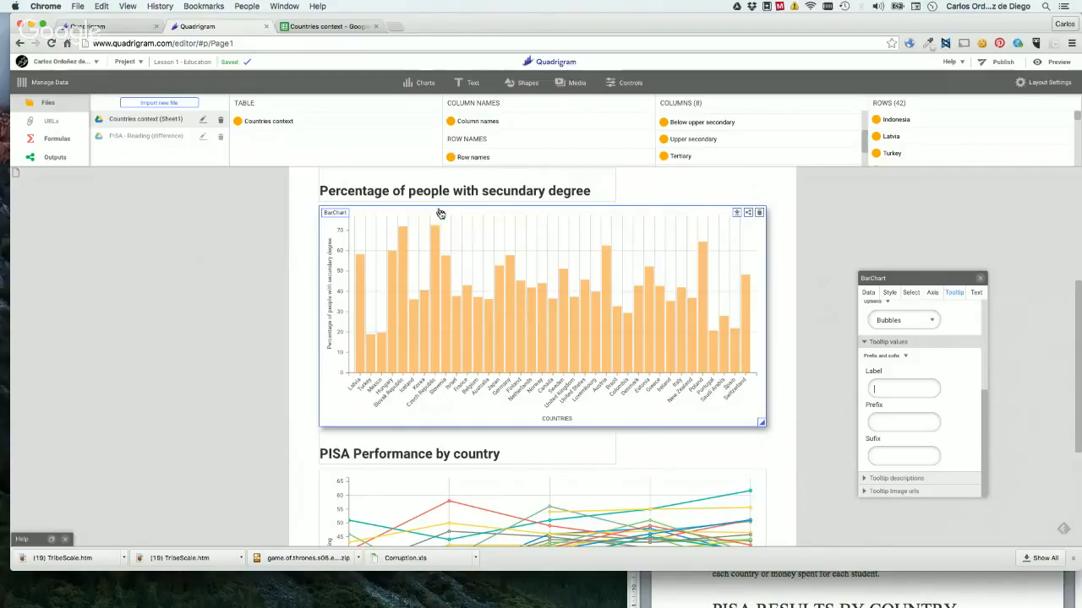
click(424, 195)
triple_click(449, 190)
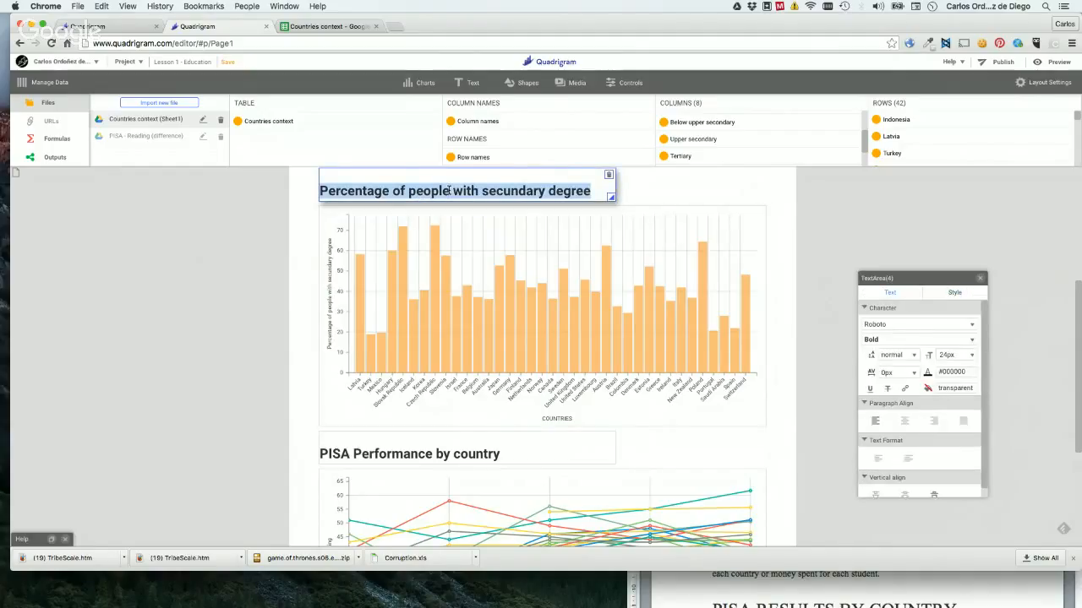
click(495, 246)
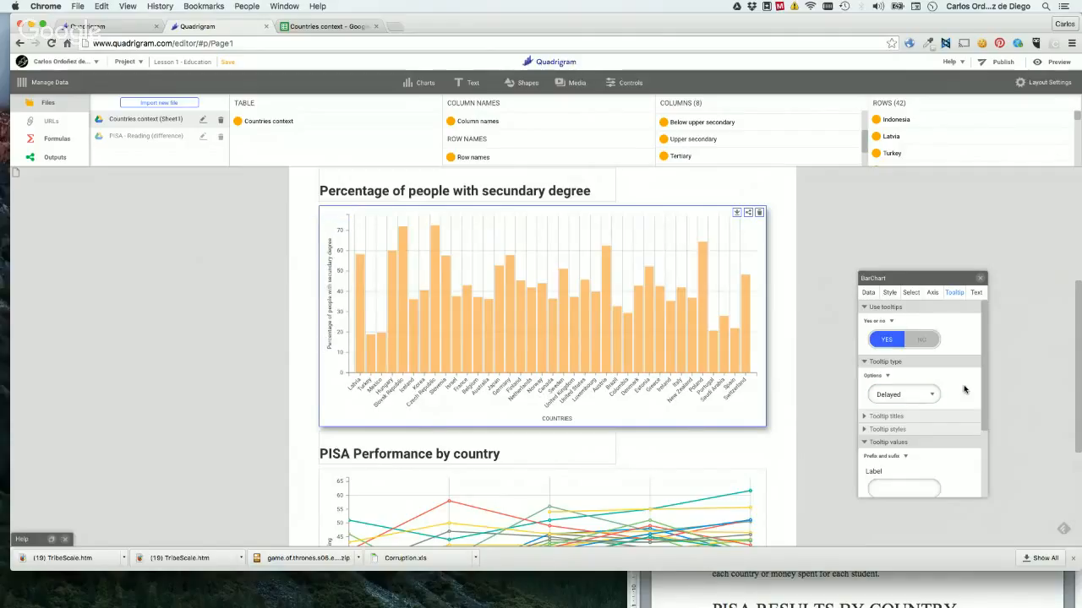
scroll(966, 425, down, 2)
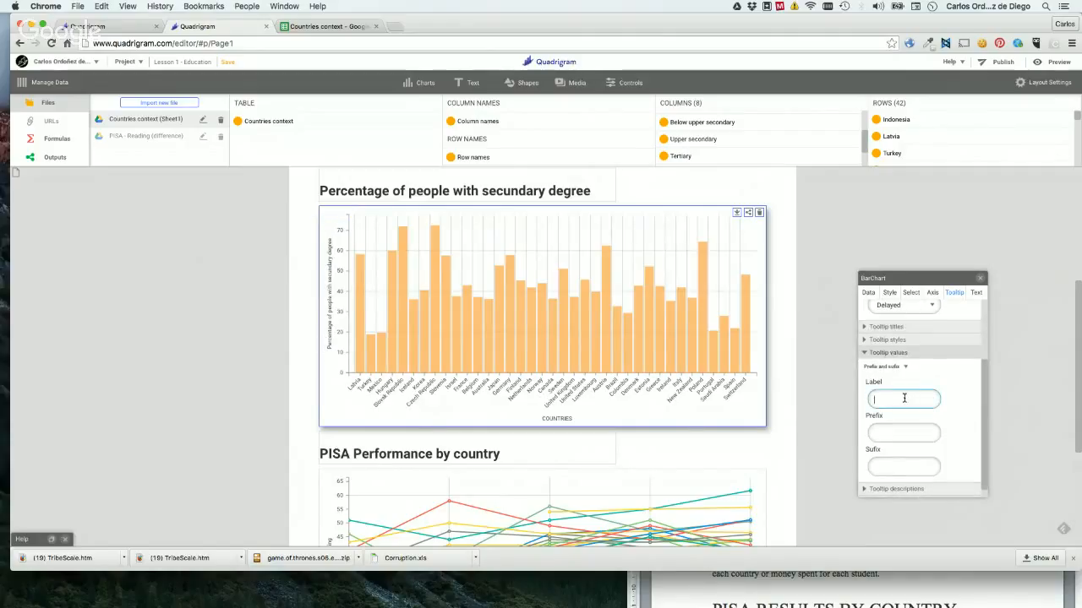
key(super+v)
key(Return)
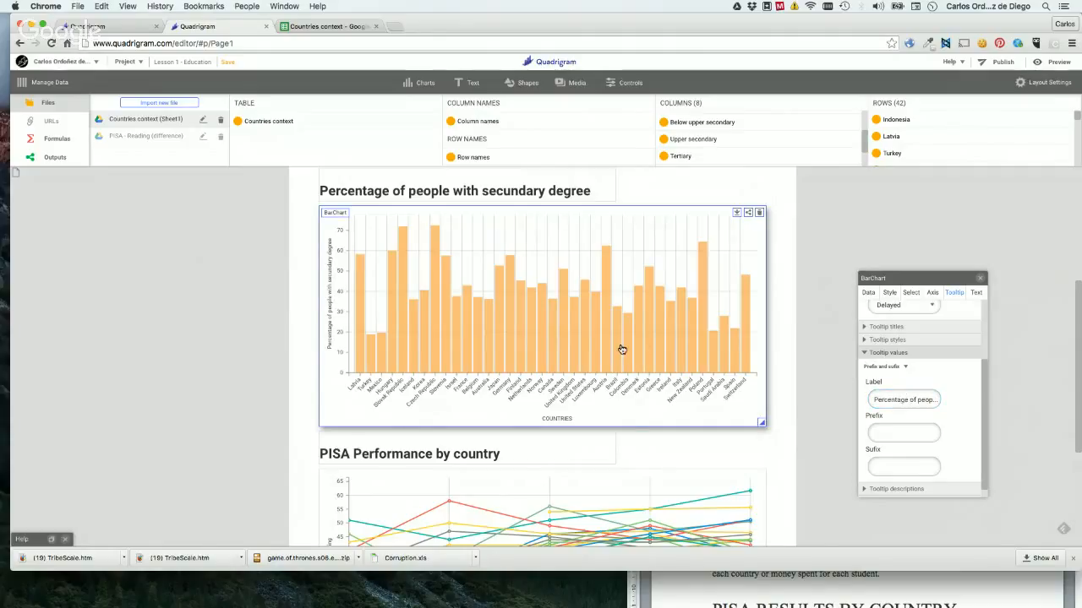
mouse_move(619, 349)
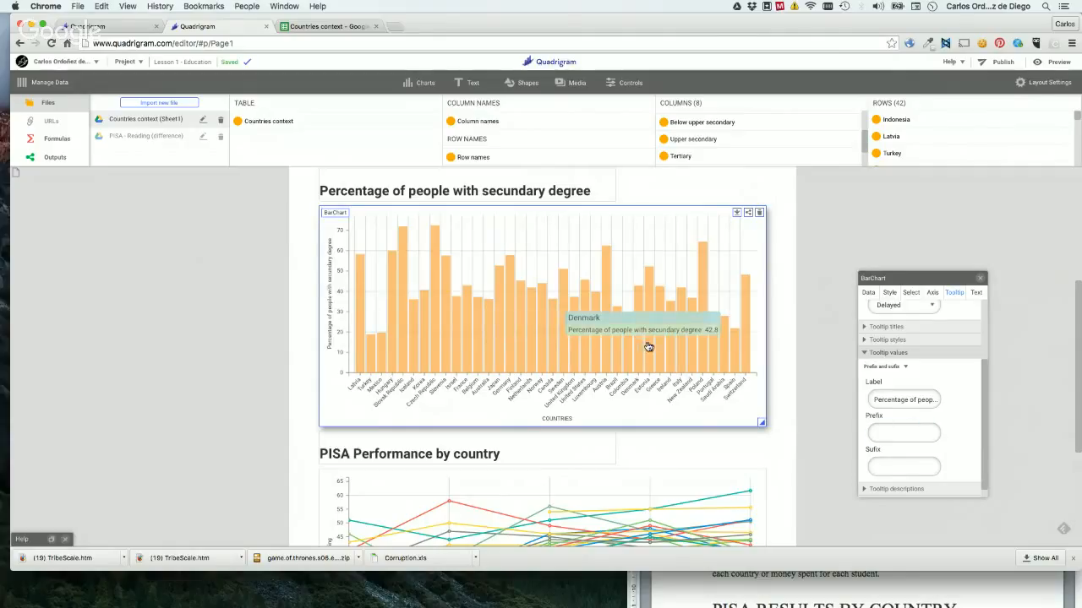
Set the suffix of the bar chart's tooltip values to "%" and check the tooltips on the bars.
click(916, 435)
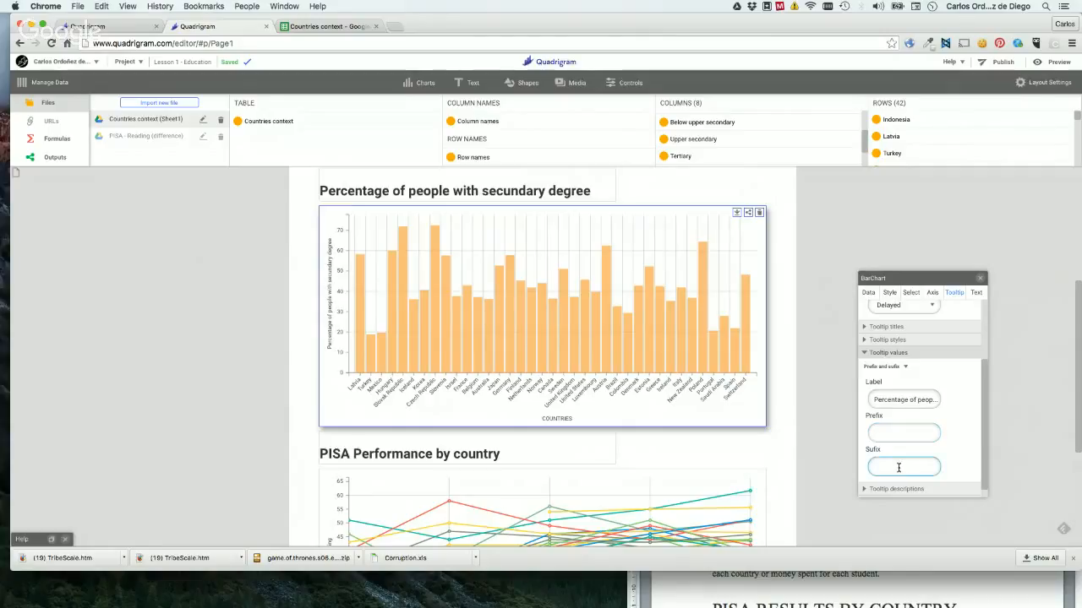
click(898, 467)
mouse_move(562, 336)
Activate text tooltip descriptions for the bar chart, link them to the region column of Countries context, and check them on several bars.
mouse_move(478, 350)
scroll(946, 390, down, 1)
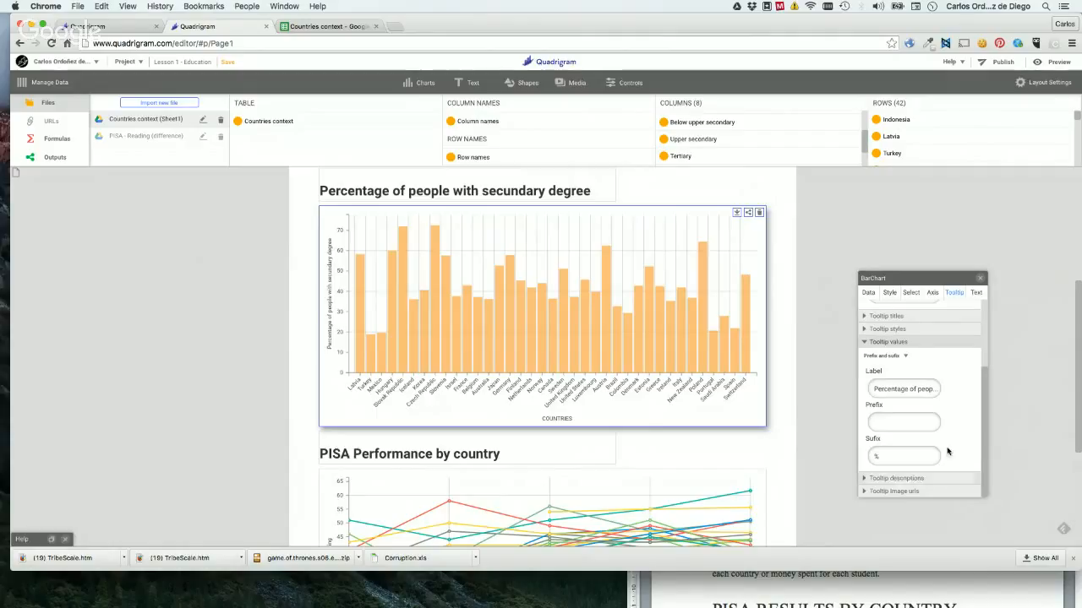
click(901, 478)
click(882, 472)
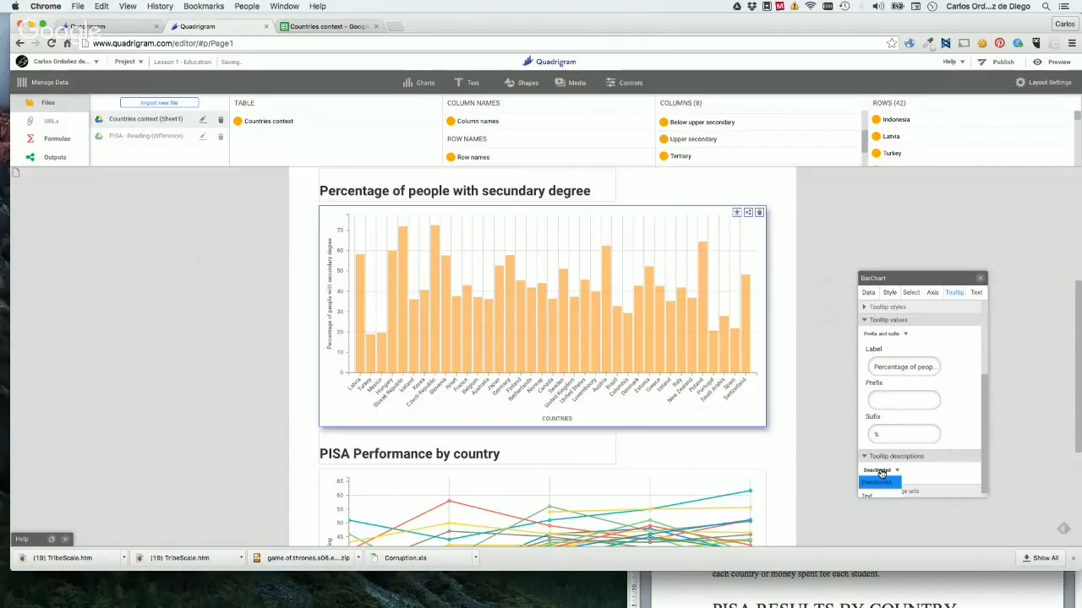
click(867, 492)
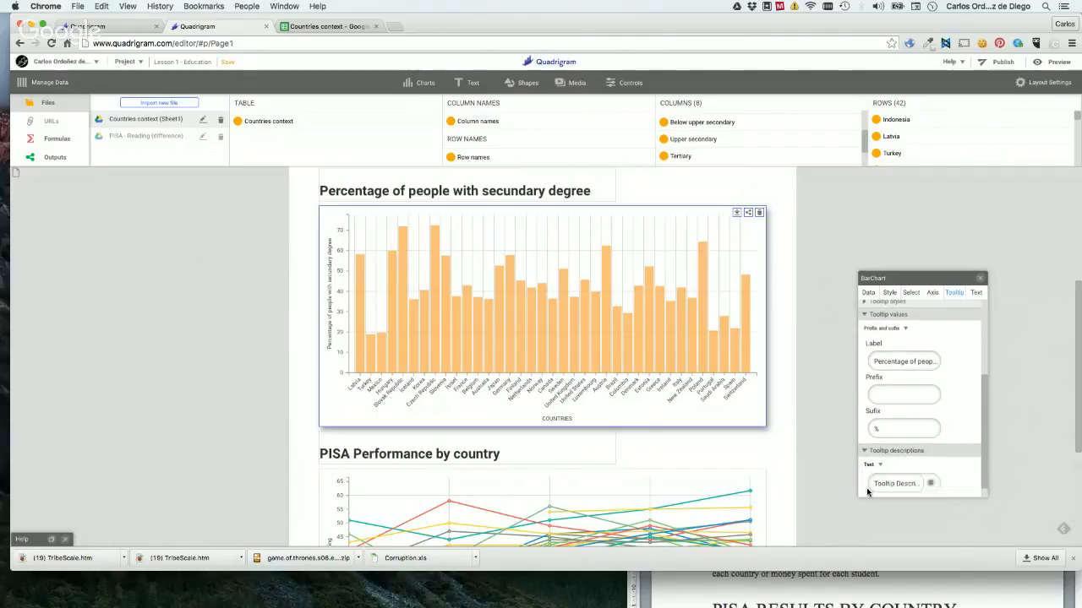
mouse_move(491, 332)
drag(701, 119, 894, 490)
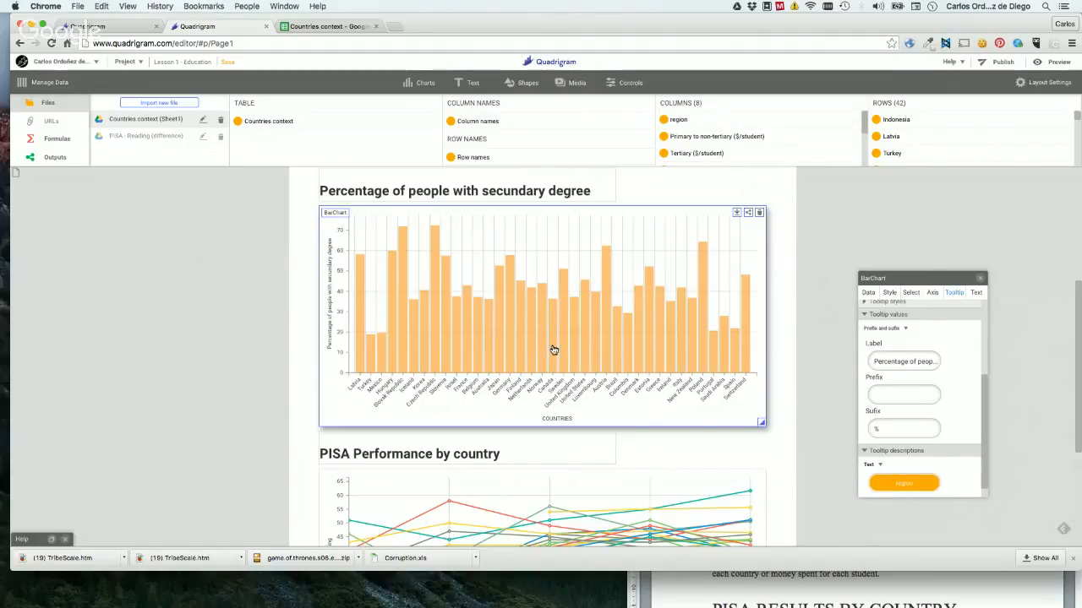
mouse_move(553, 350)
mouse_move(590, 349)
mouse_move(413, 359)
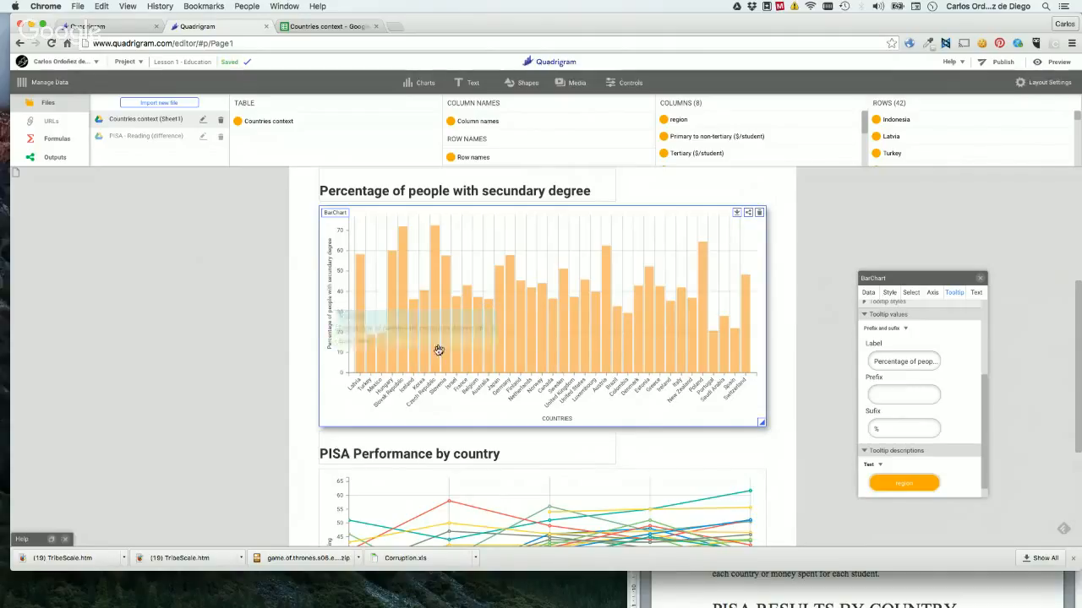
mouse_move(499, 345)
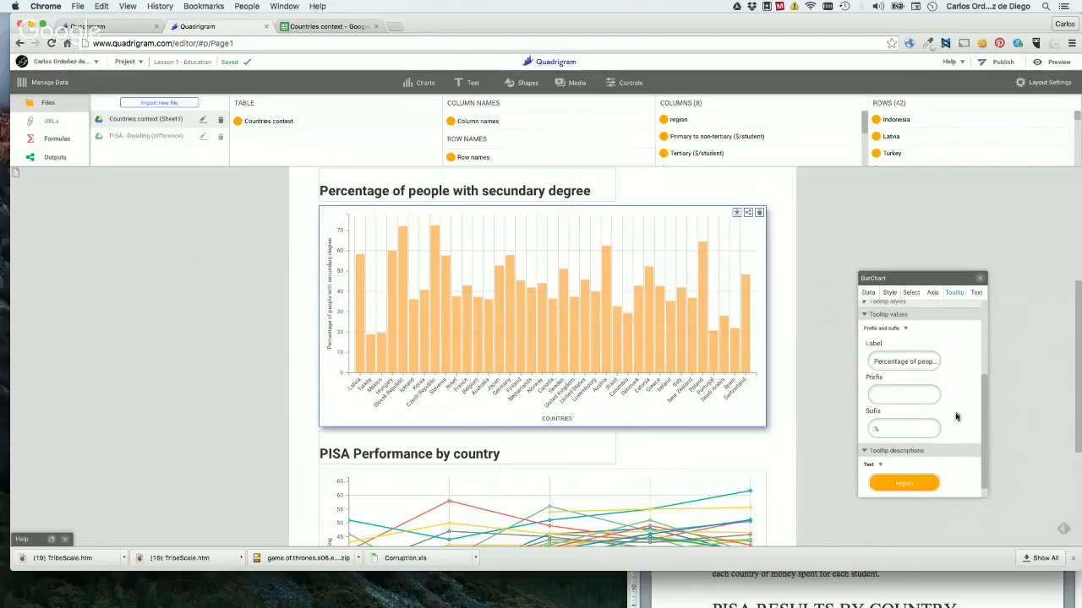
Examine the bar chart's tooltip image URLs setting.
scroll(956, 416, down, 1)
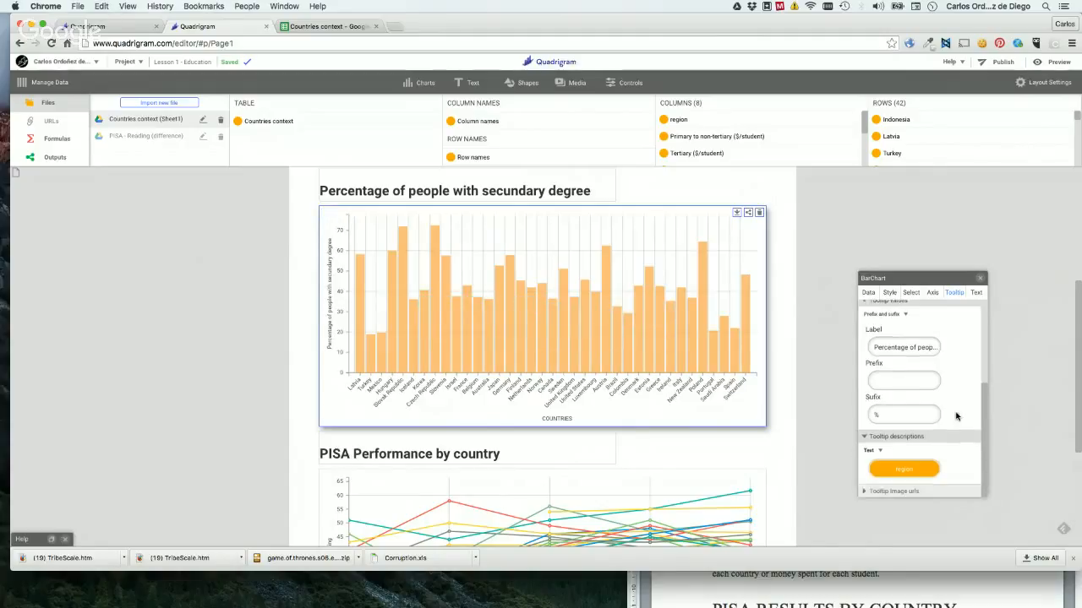
click(898, 490)
click(923, 385)
scroll(922, 385, down, 2)
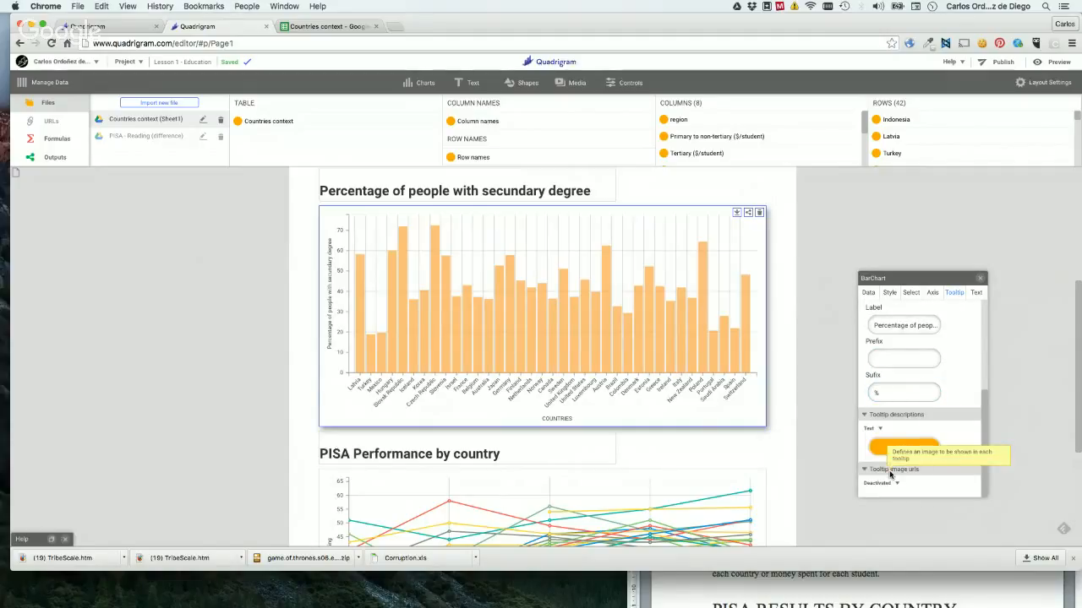
mouse_move(703, 310)
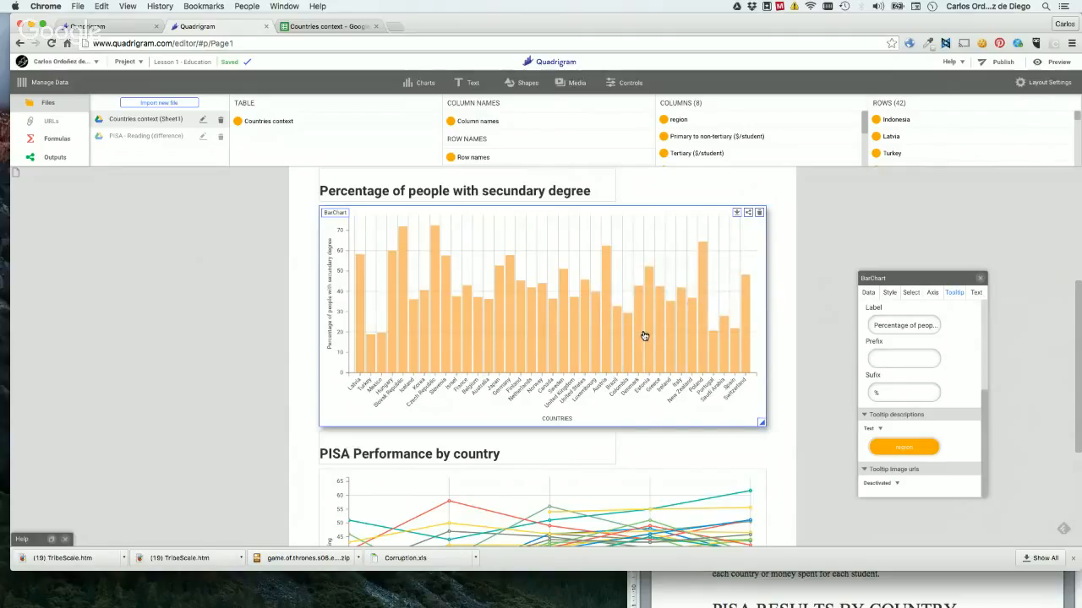
mouse_move(641, 334)
Examine the bar chart's text settings for font family, style, size and color, and deselect the chart.
click(977, 293)
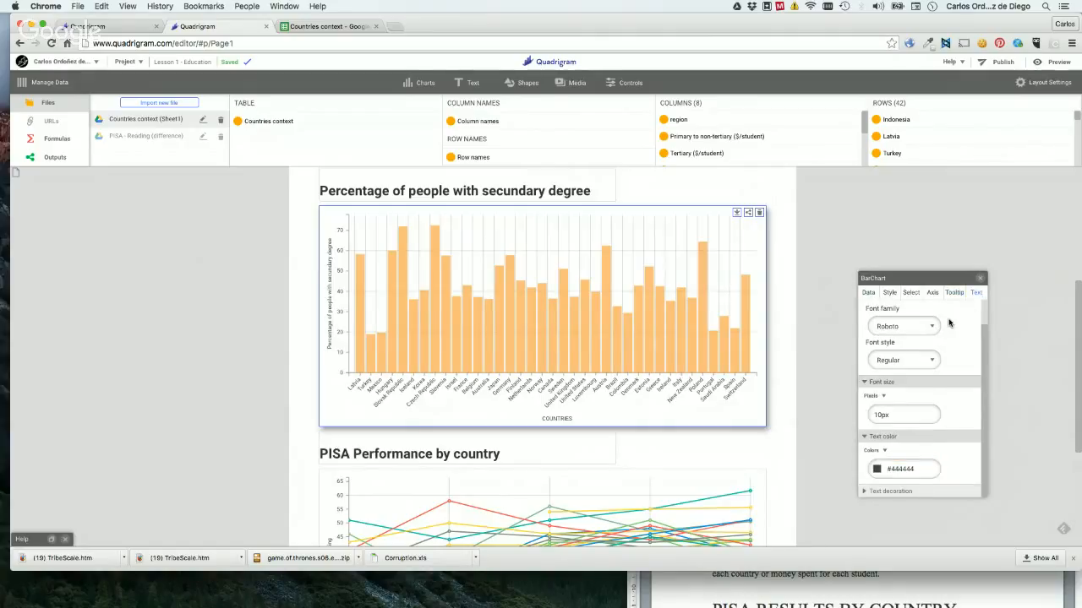
scroll(948, 322, up, 1)
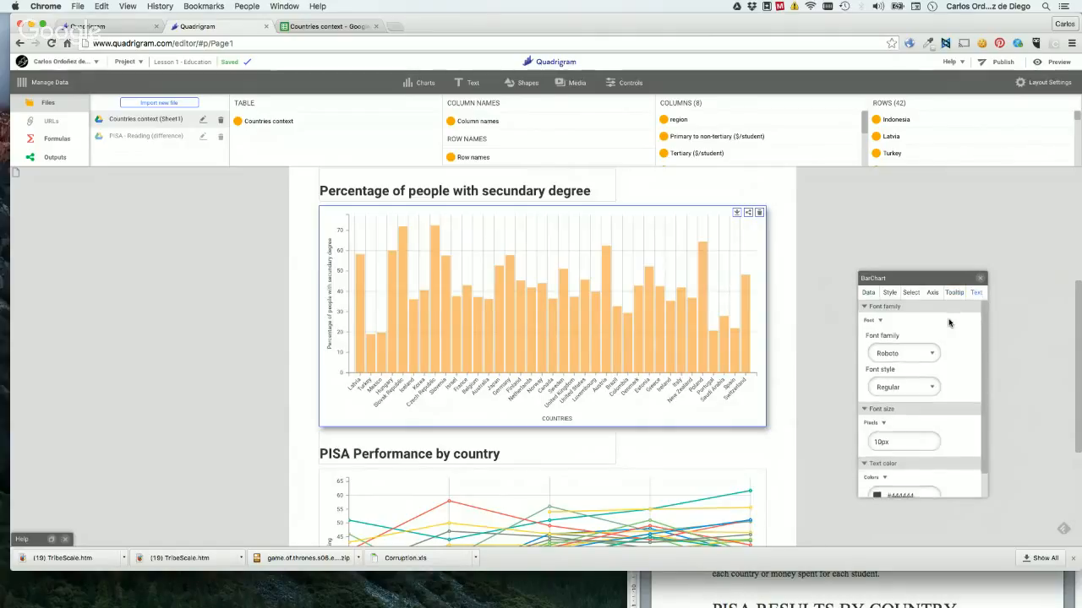
scroll(948, 322, down, 1)
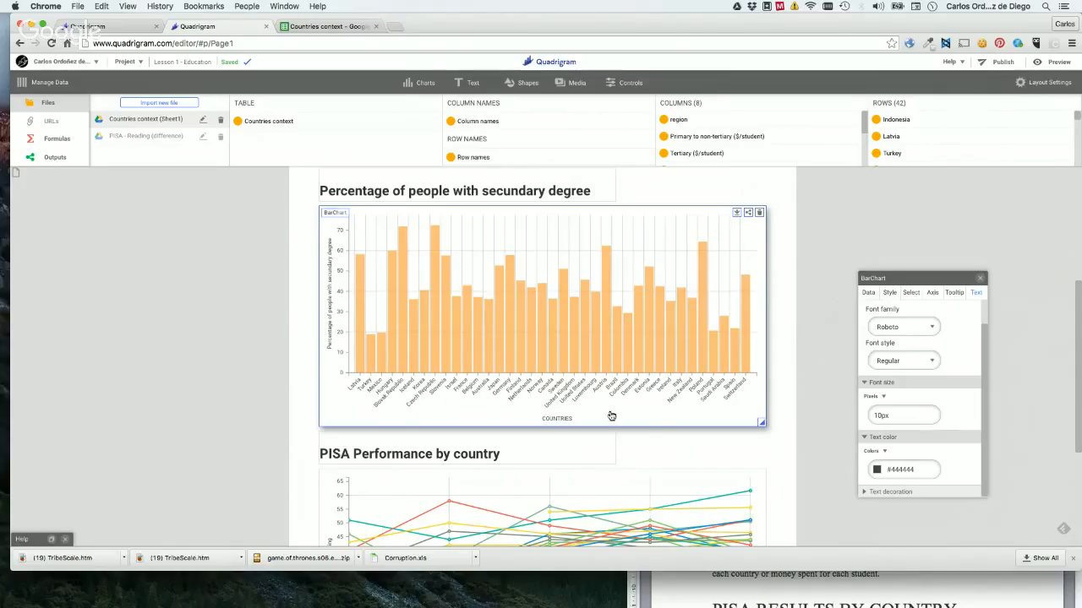
click(810, 299)
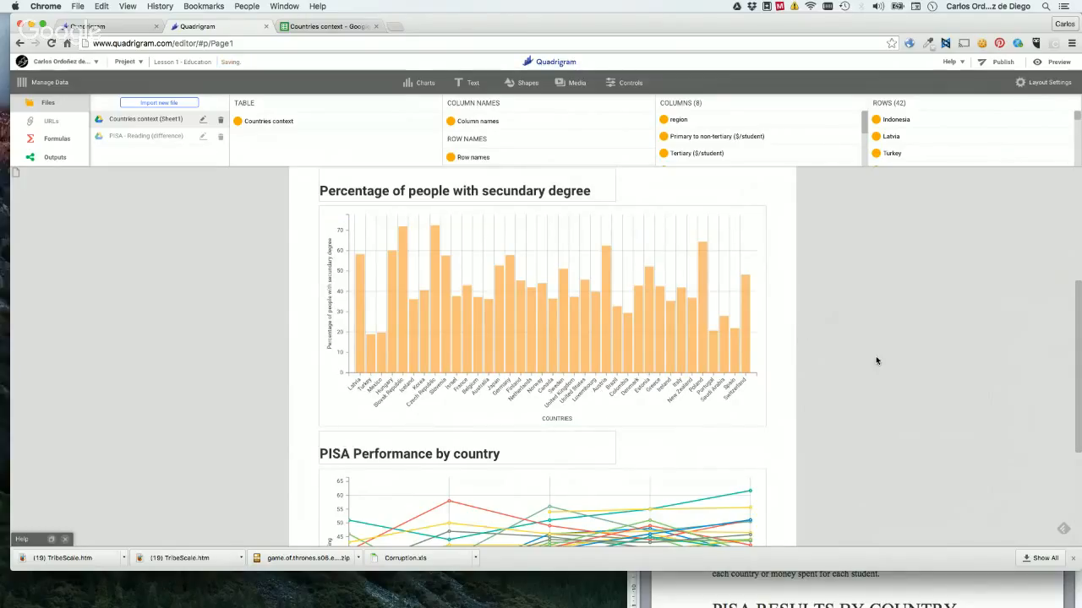
Switch to the Google Hangouts window to check the viewers' questions, and return to the Quadrigram editor.
scroll(875, 361, down, 1)
scroll(875, 361, up, 4)
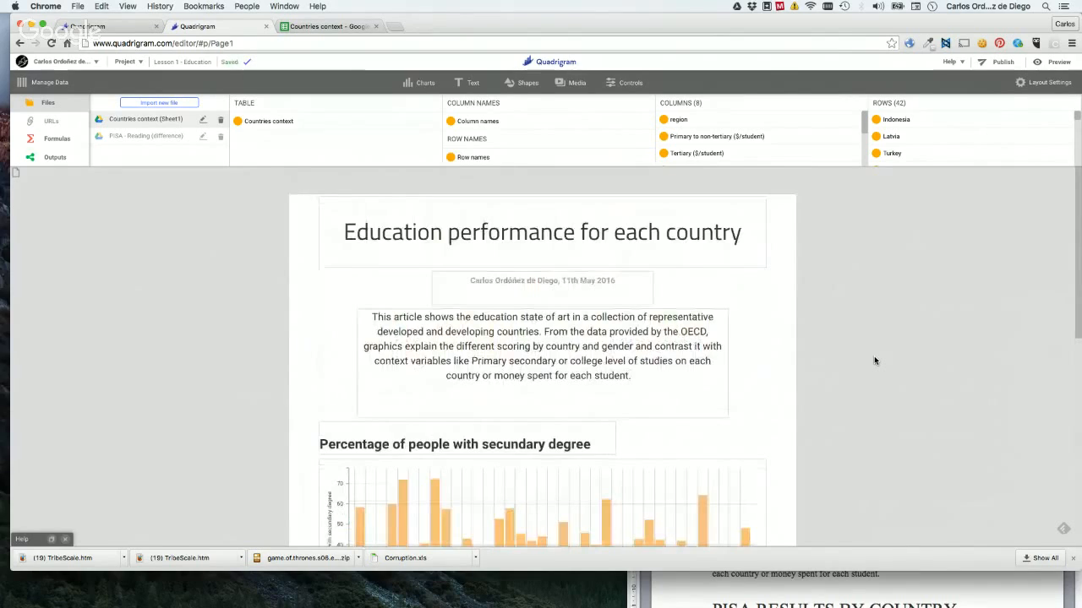
key(ctrl+Up)
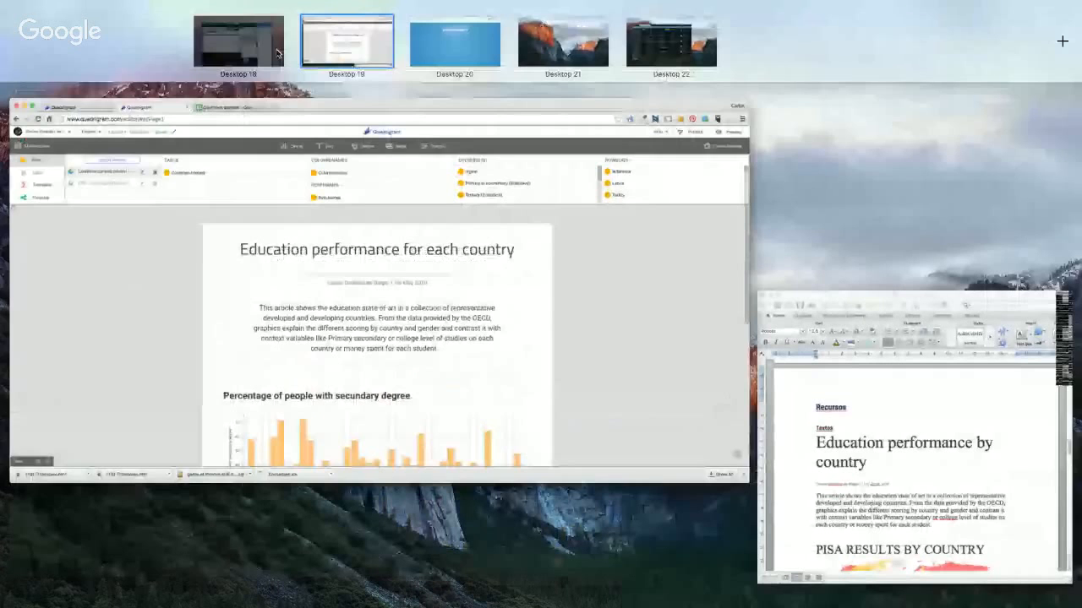
click(277, 53)
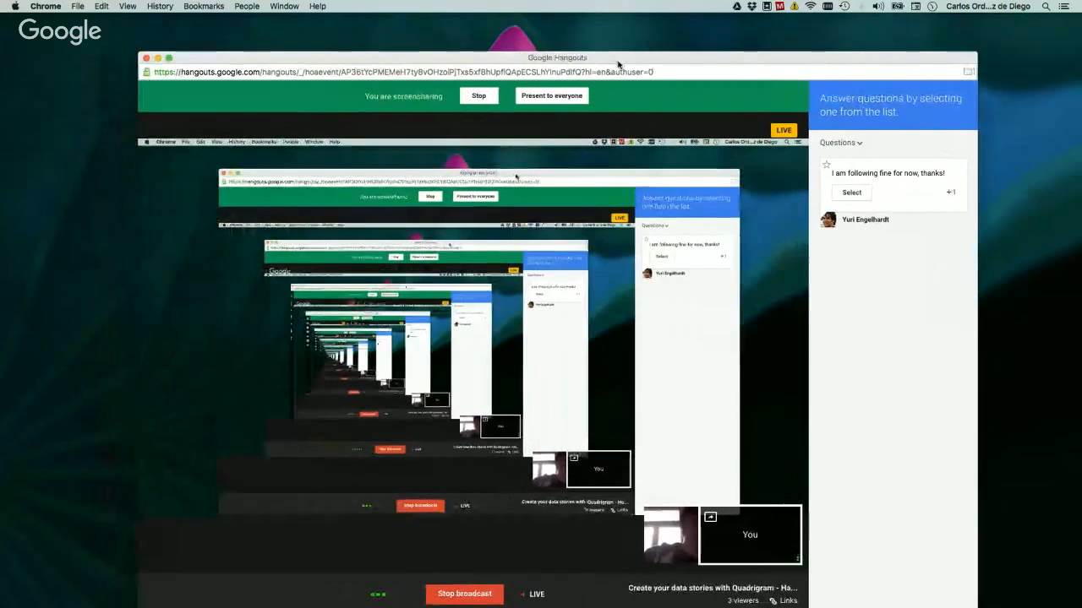
drag(574, 55, 569, 55)
mouse_move(539, 122)
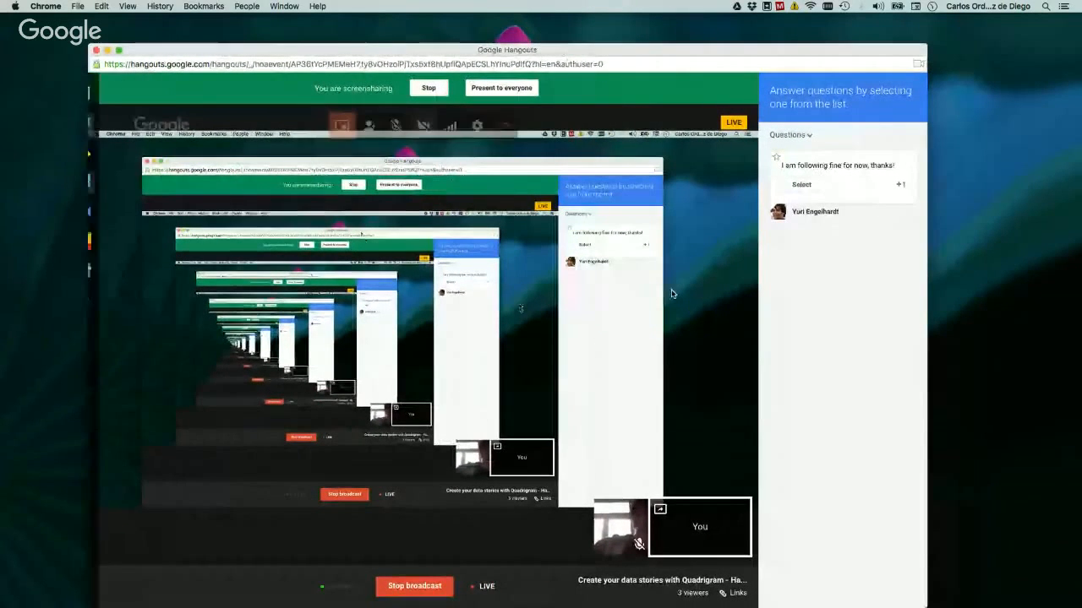
key(ctrl+Up)
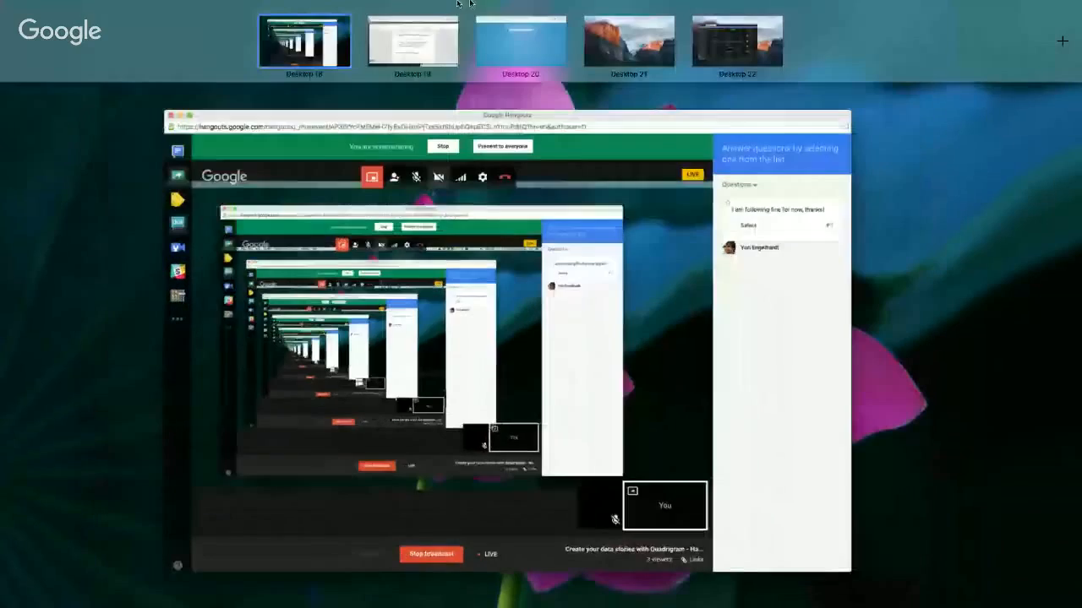
click(422, 38)
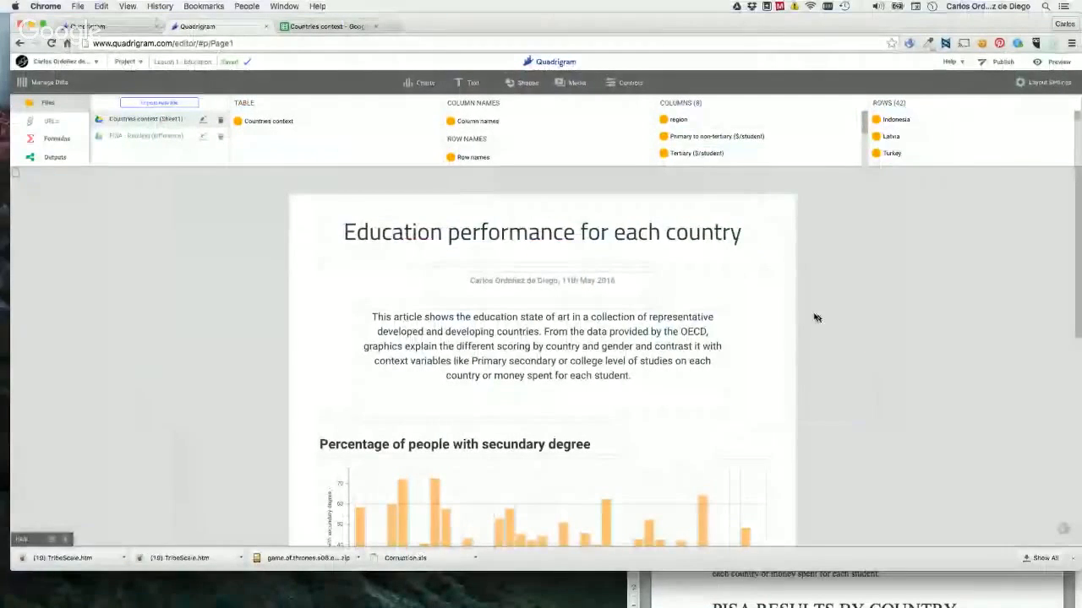
Select the secondary degree bar chart again and show its tooltip settings.
scroll(840, 330, down, 10)
scroll(839, 330, up, 5)
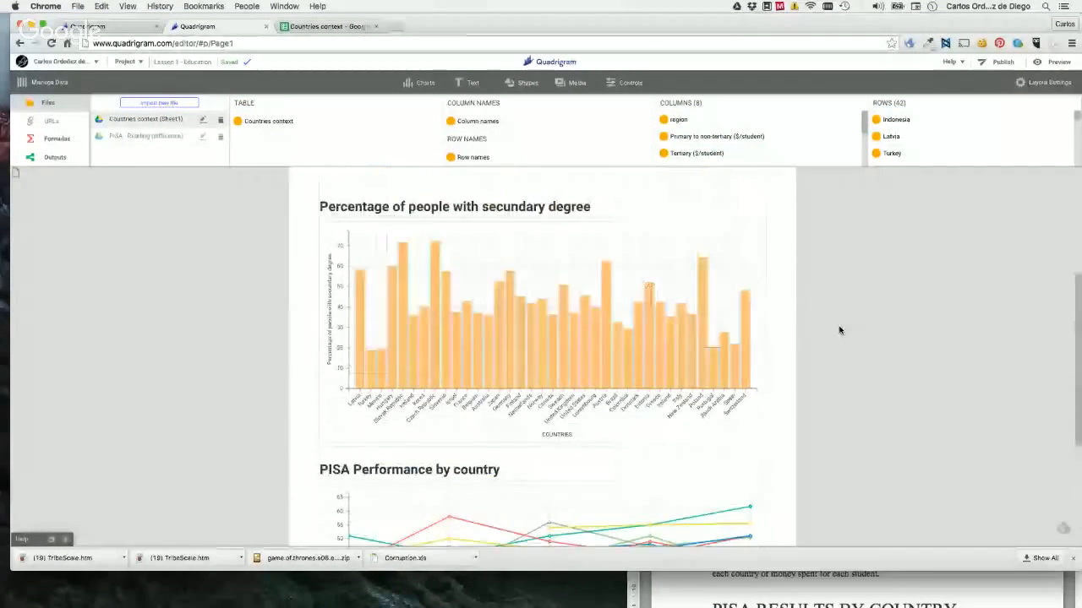
click(382, 276)
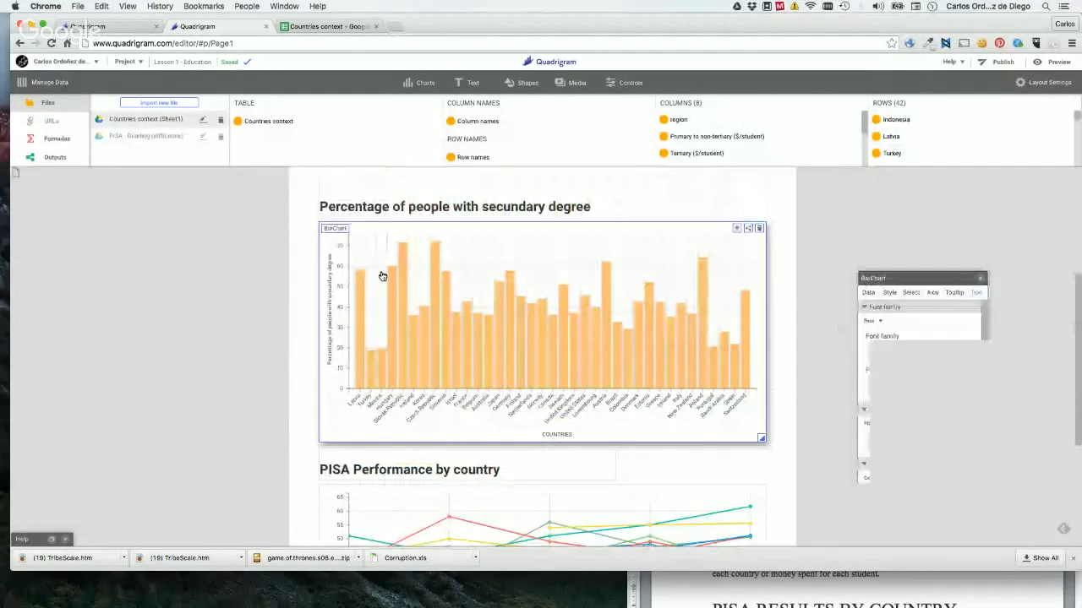
click(951, 294)
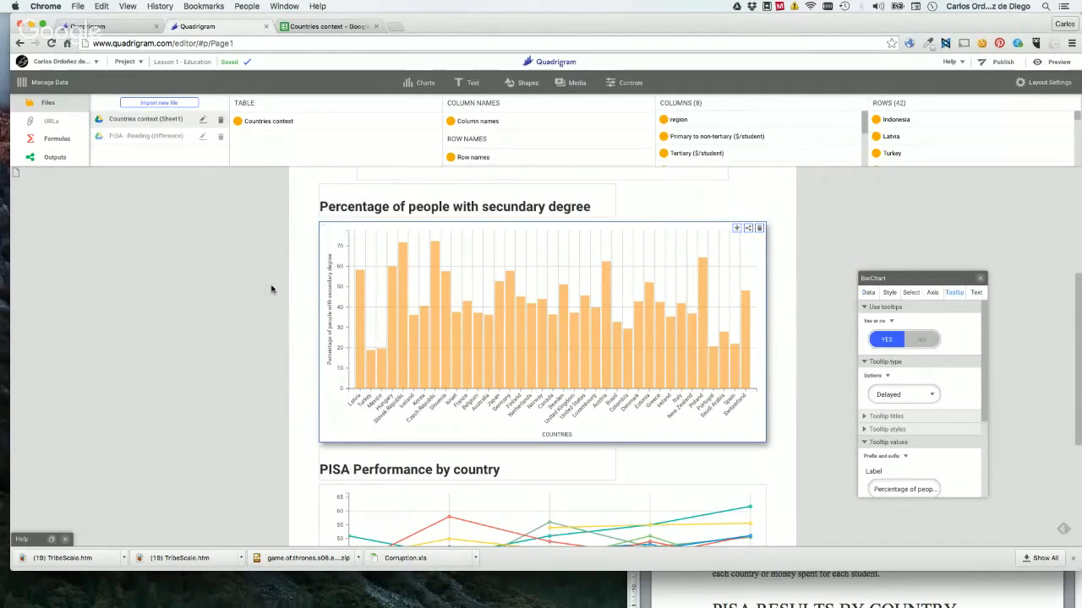
Look through the chart, text, shape, media and control elements that can be added to the page.
click(423, 83)
click(470, 83)
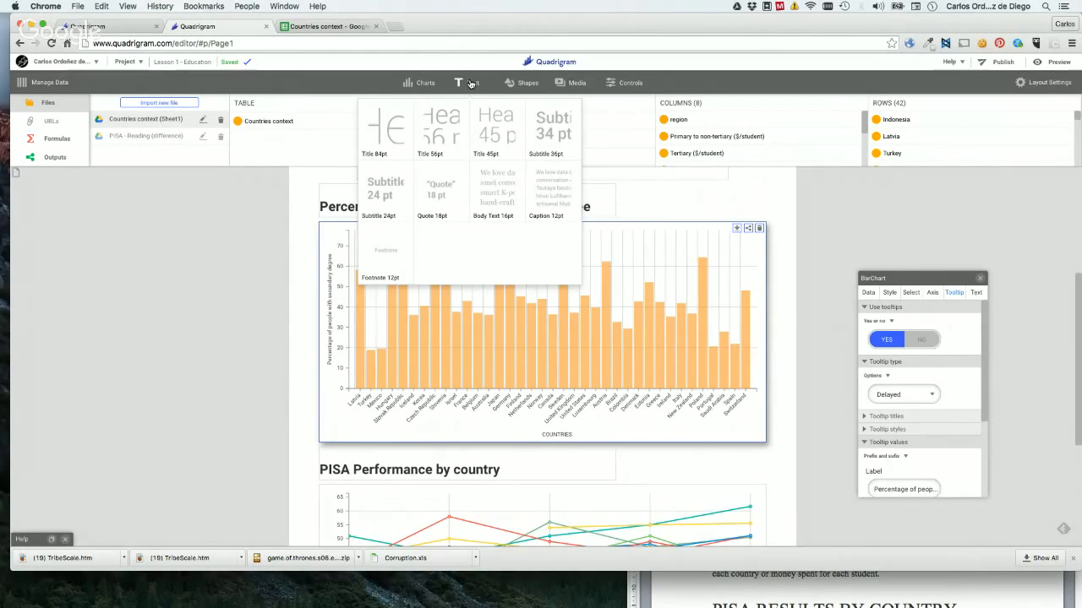
click(521, 85)
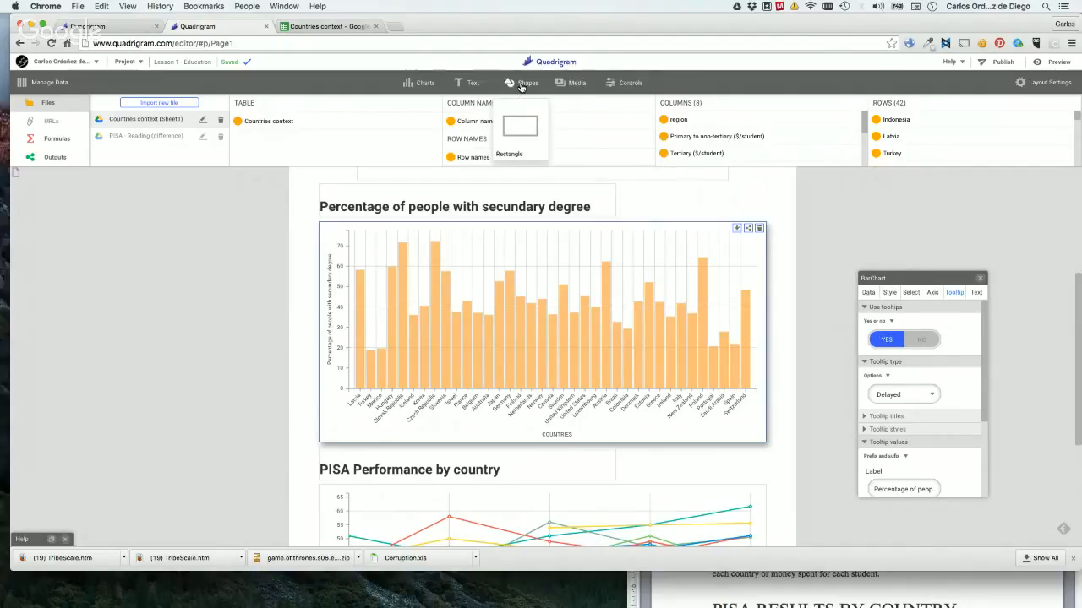
click(569, 87)
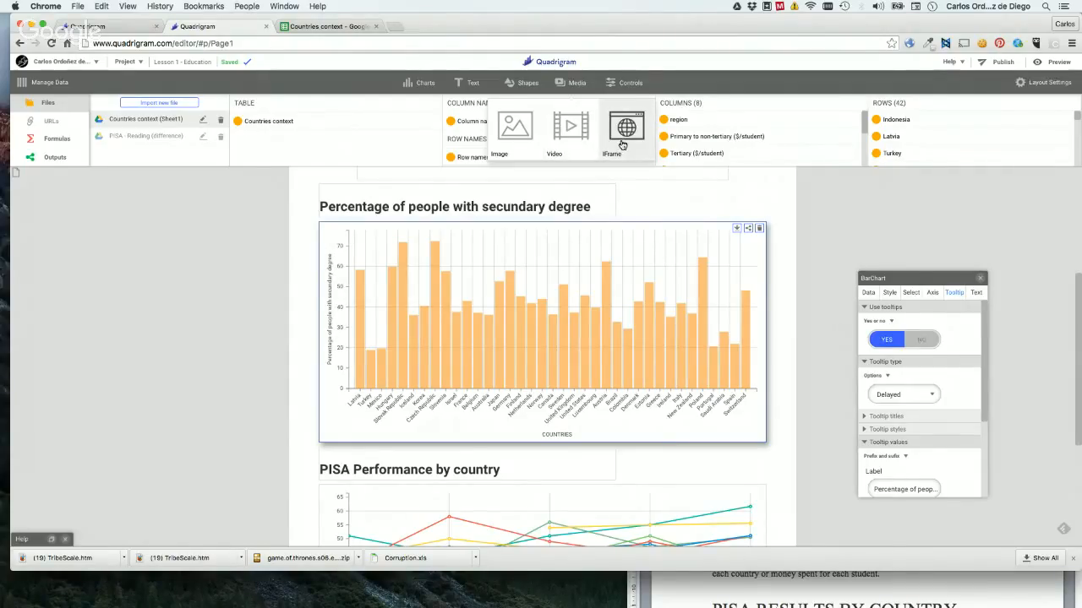
mouse_move(636, 88)
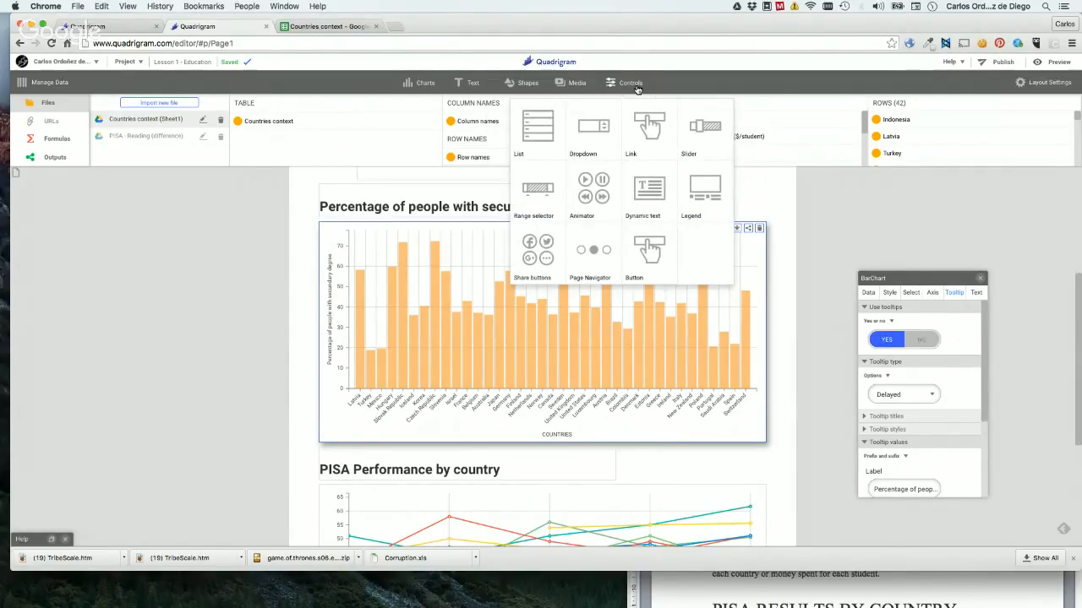
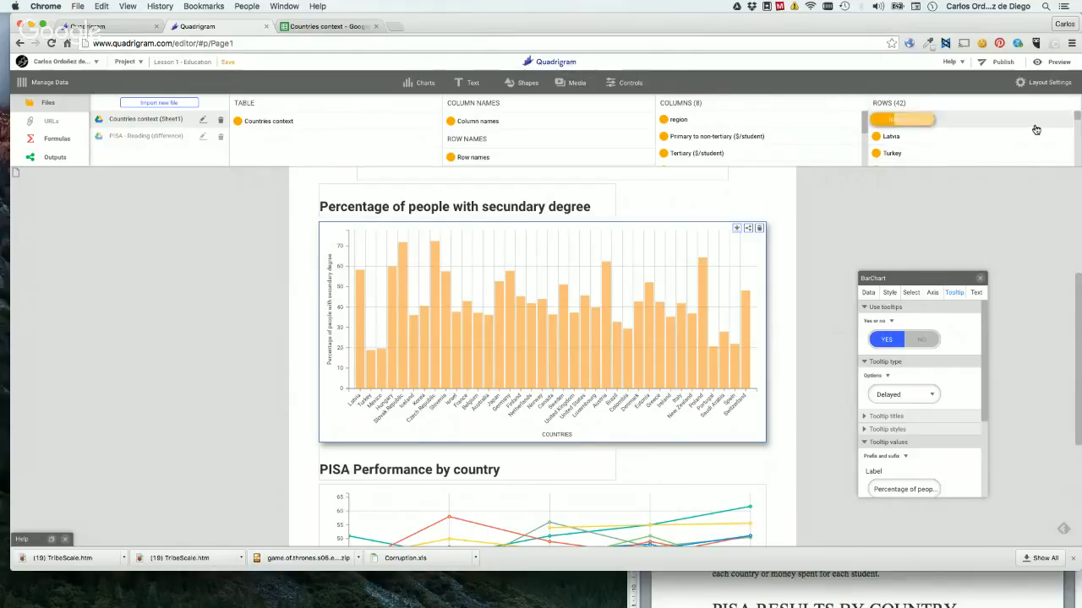
Create a new project and save it under the name "Test - Layout settings".
click(908, 199)
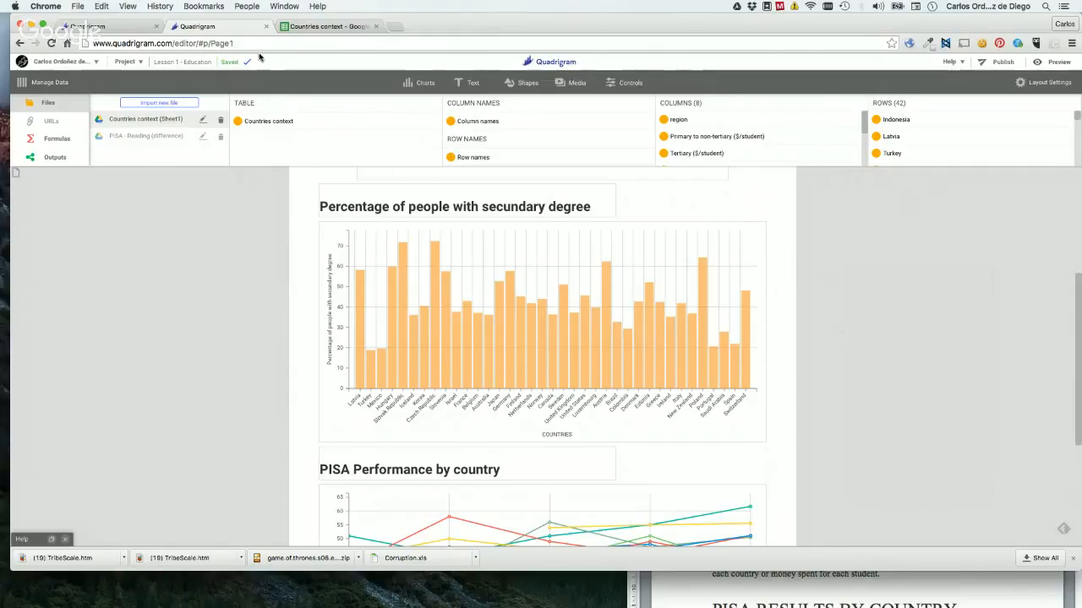
click(124, 63)
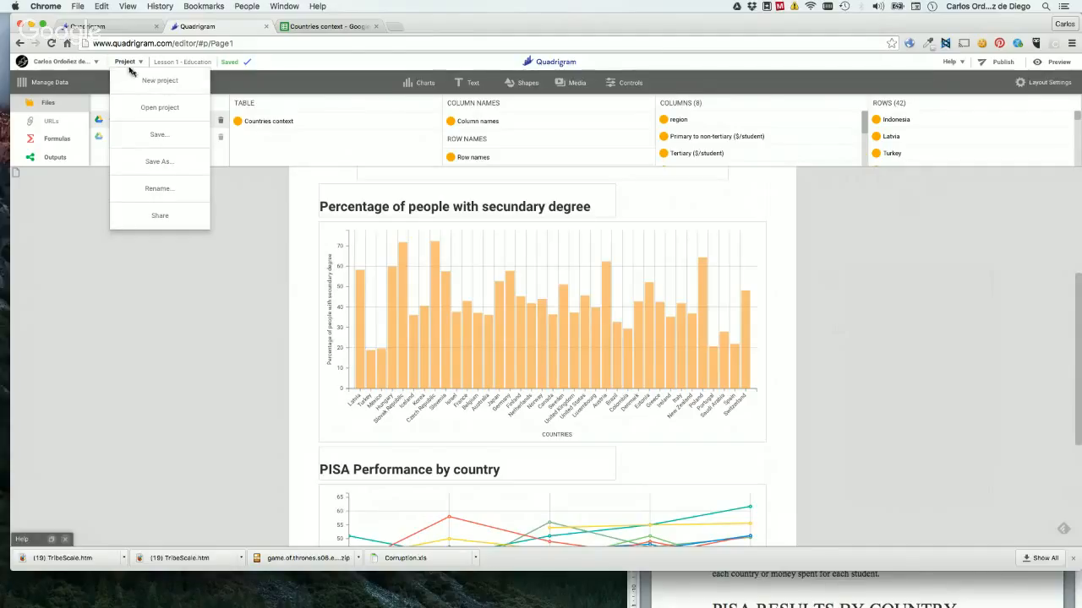
click(143, 81)
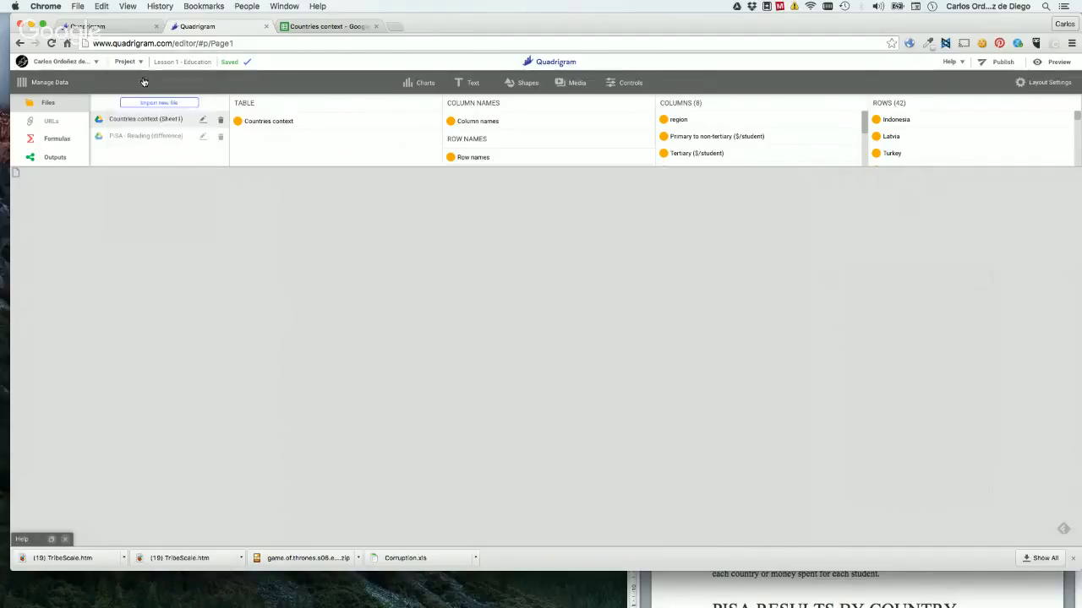
text(T)
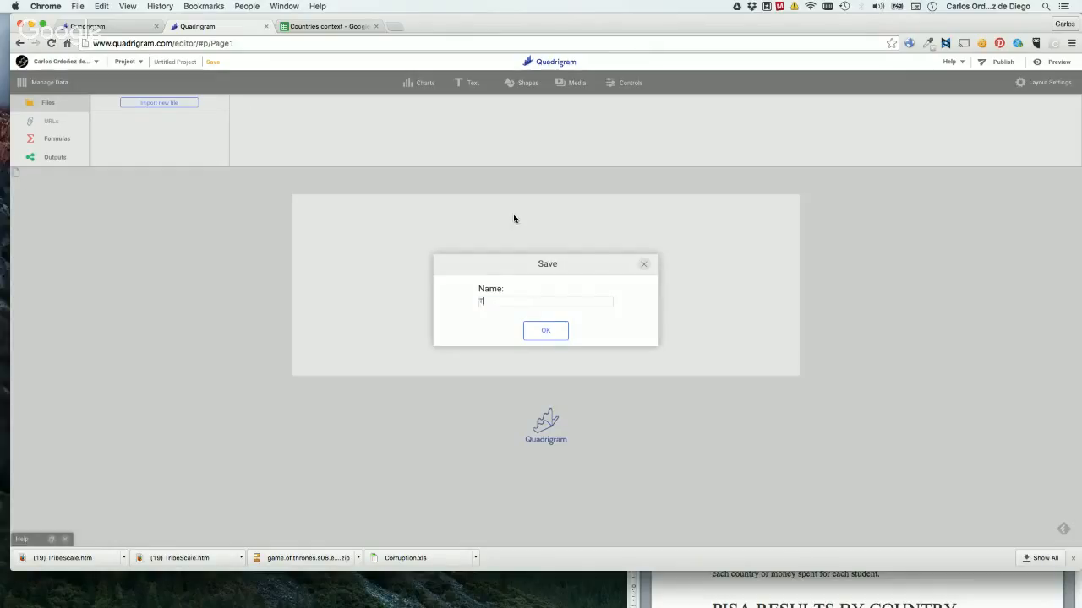
text(EST)
key(super+shift+Right)
key(BackSpace)
key(super+shift+Left)
text(Test - Layout settings)
click(549, 337)
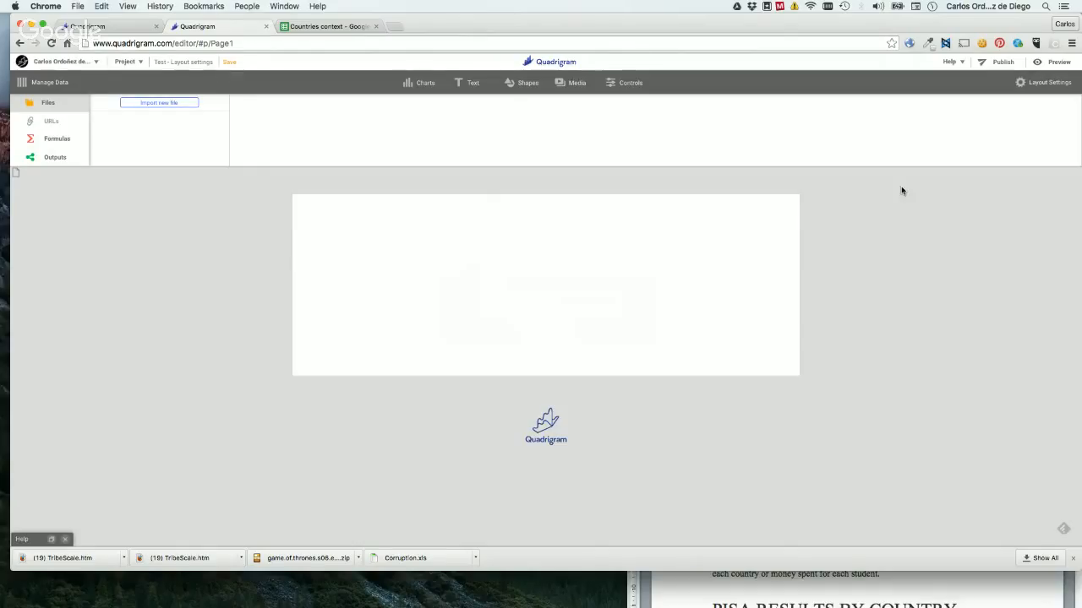
Show the page's layout settings for size and color, and close them without changes.
click(408, 87)
click(1045, 84)
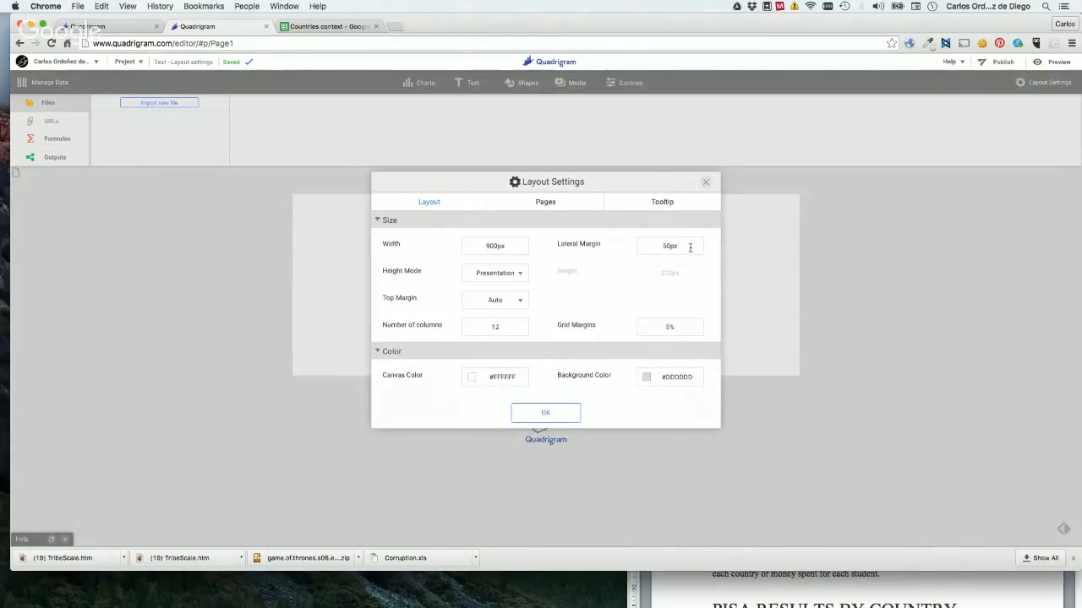
click(706, 182)
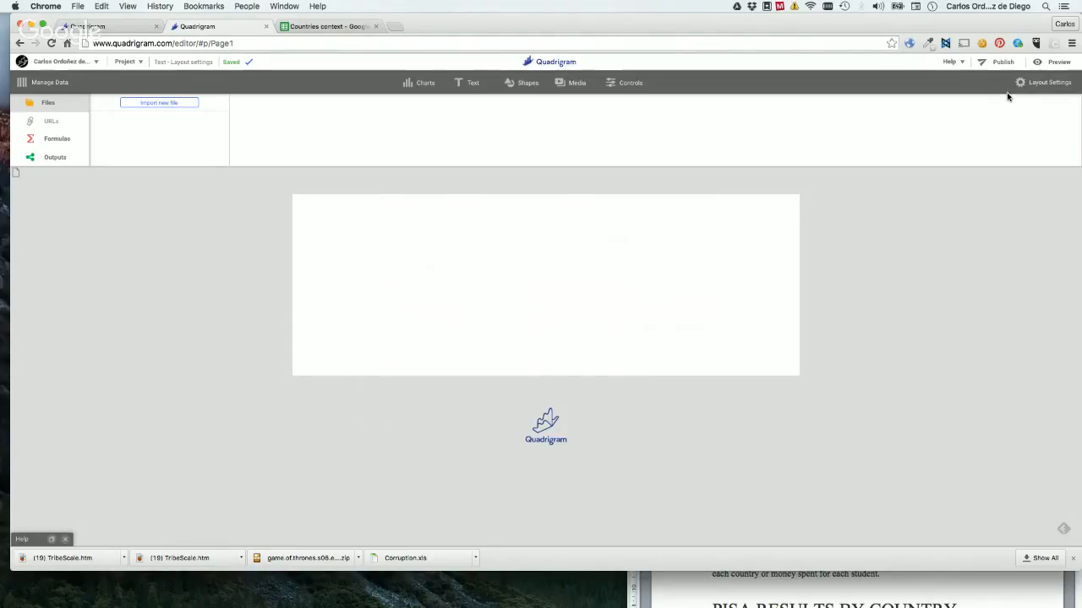
click(1038, 82)
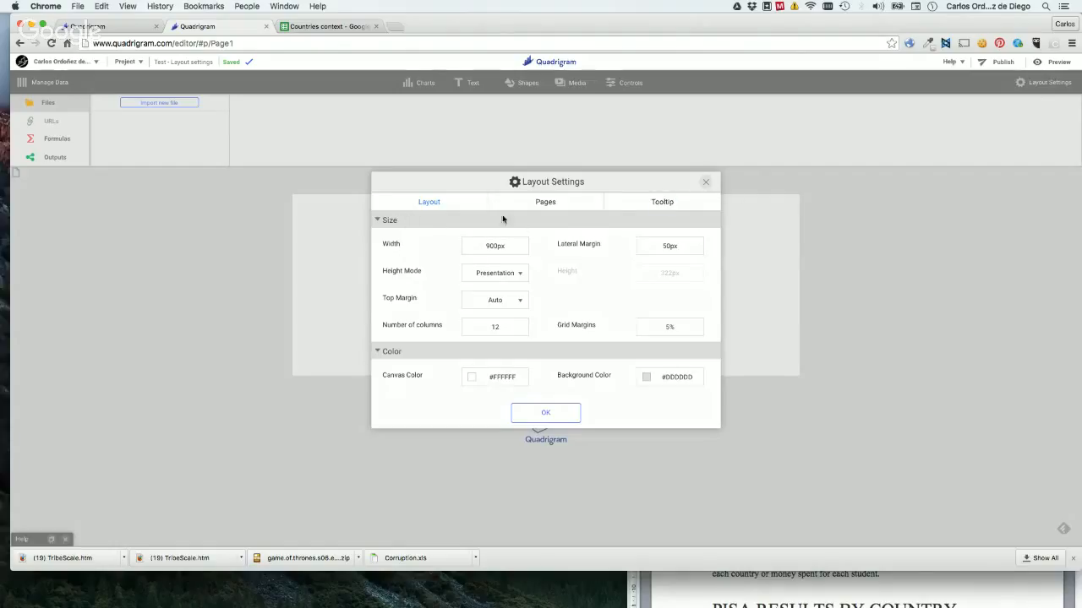
click(705, 182)
Add a bar chart and a line chart to the page, and place the bar chart above the line chart.
click(411, 88)
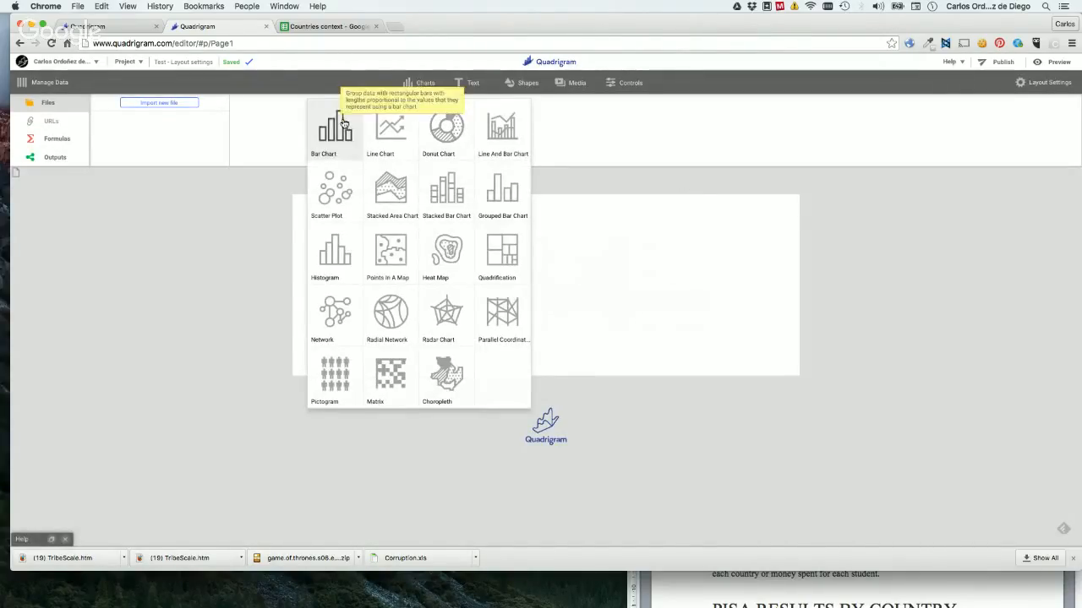
drag(341, 123, 452, 290)
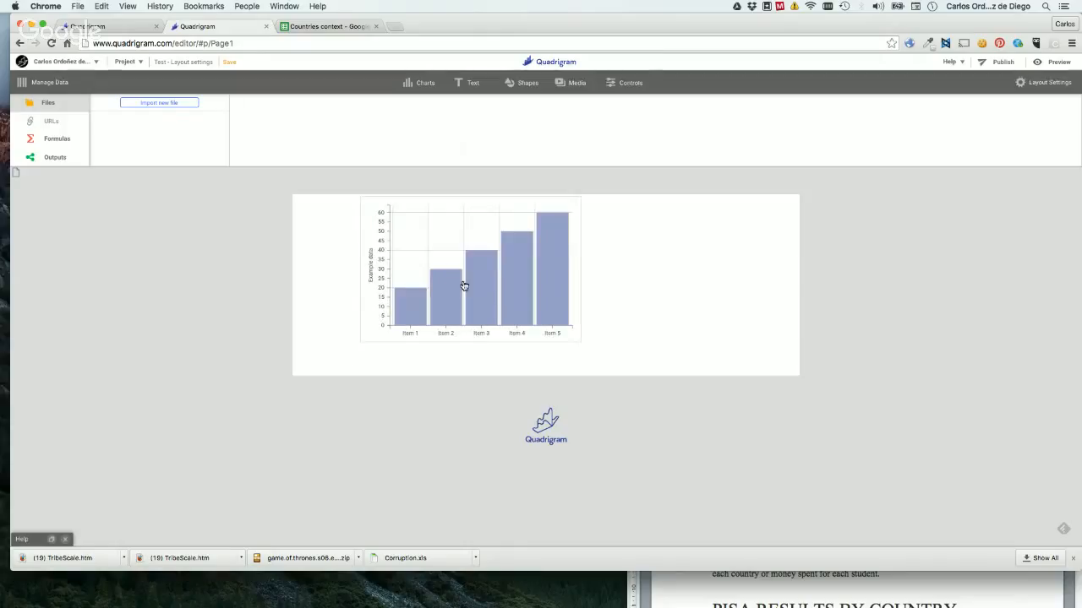
click(420, 83)
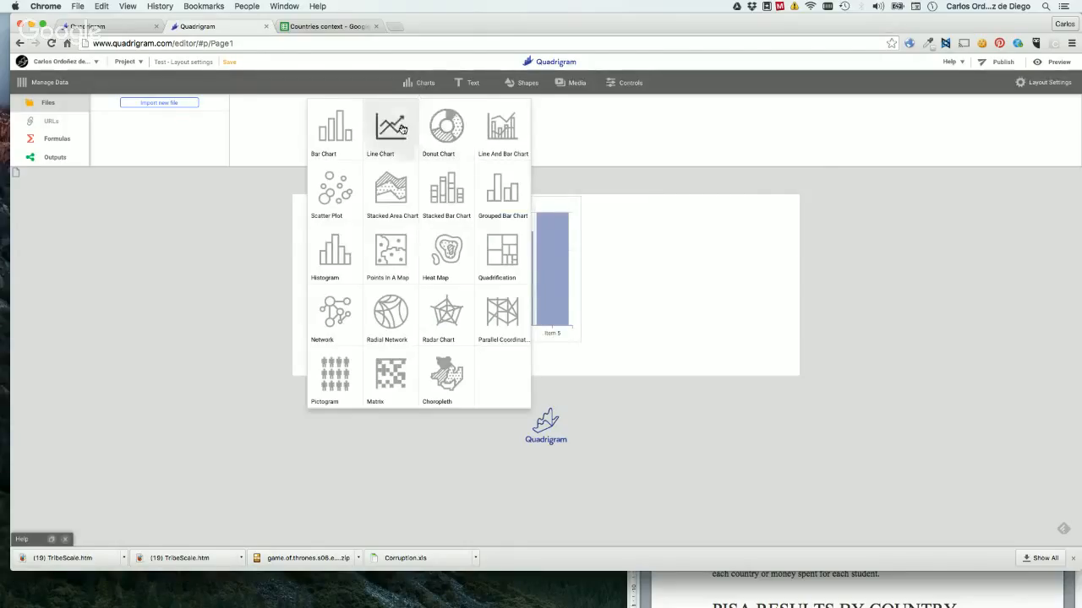
drag(403, 128, 612, 222)
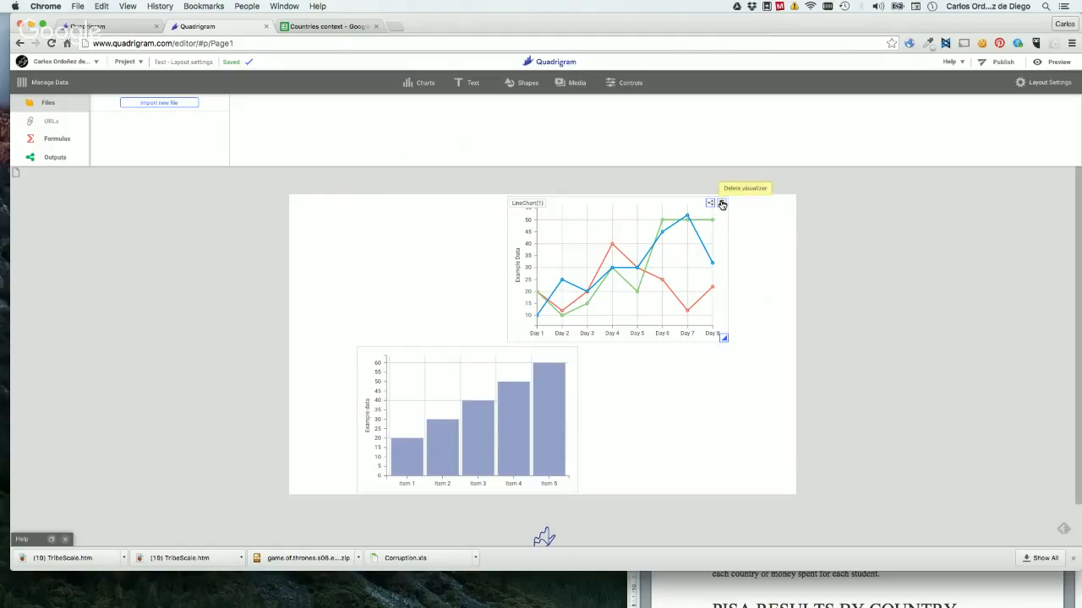
drag(493, 369, 490, 268)
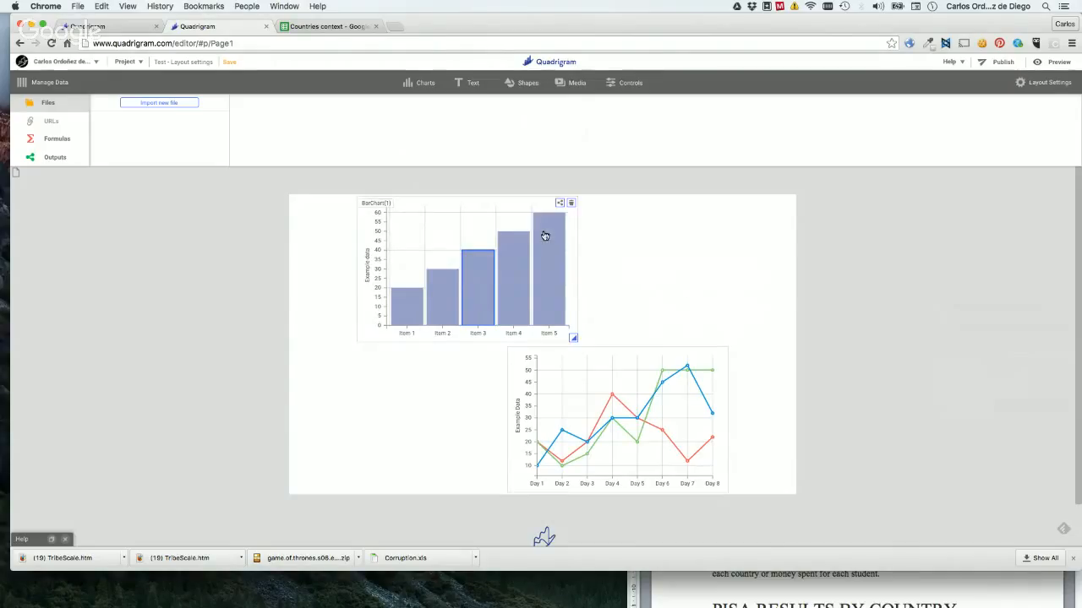
Set the page width to 1200 px in the layout settings.
click(1021, 84)
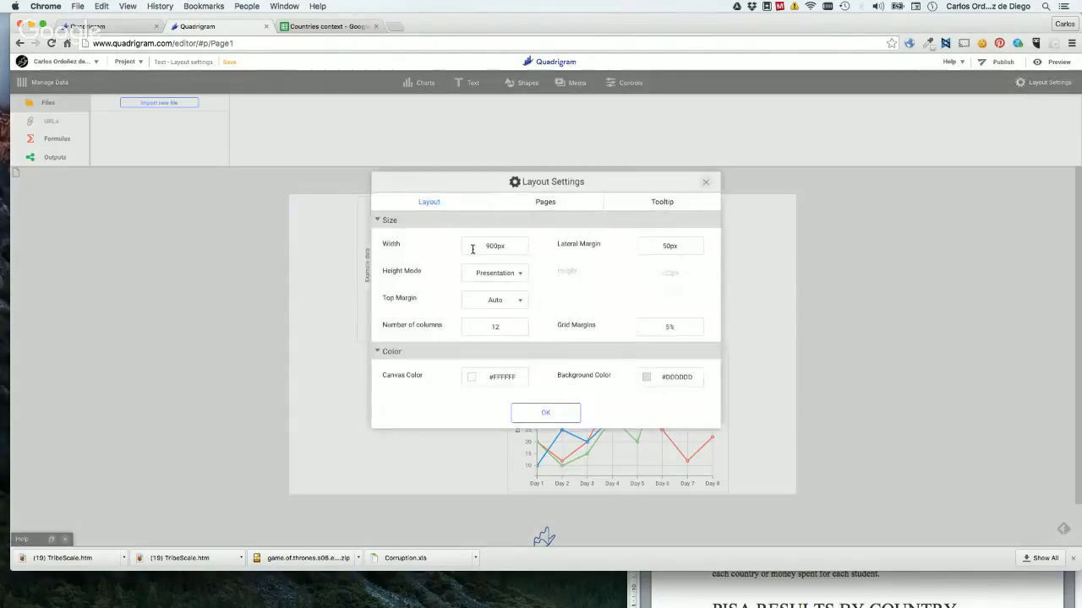
double_click(502, 245)
text(1200)
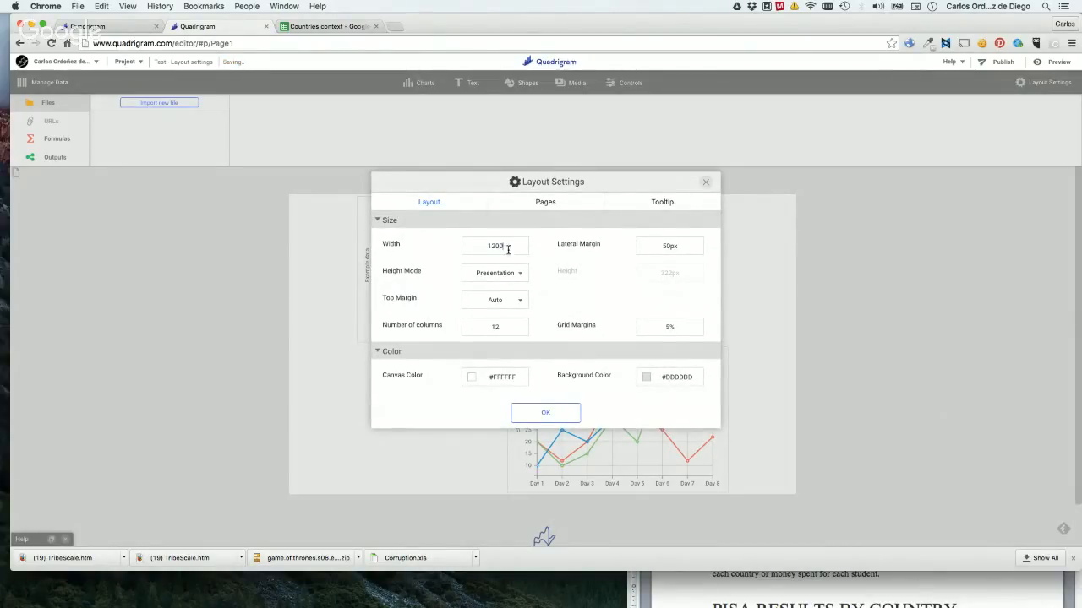
click(540, 420)
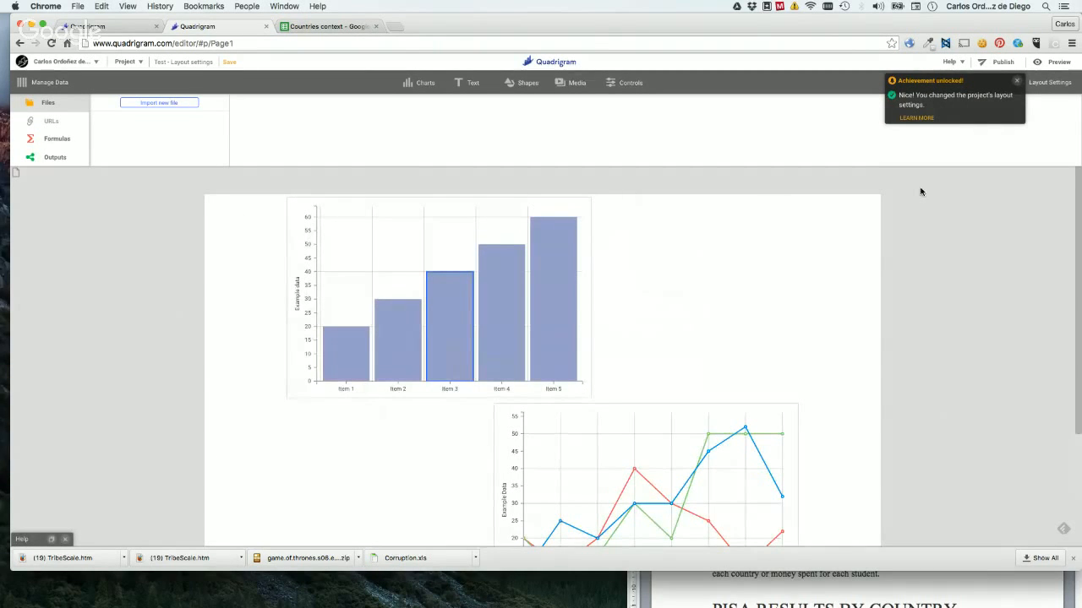
Set the page's lateral margin to 5 px and move the bar chart to the first grid column.
click(1043, 83)
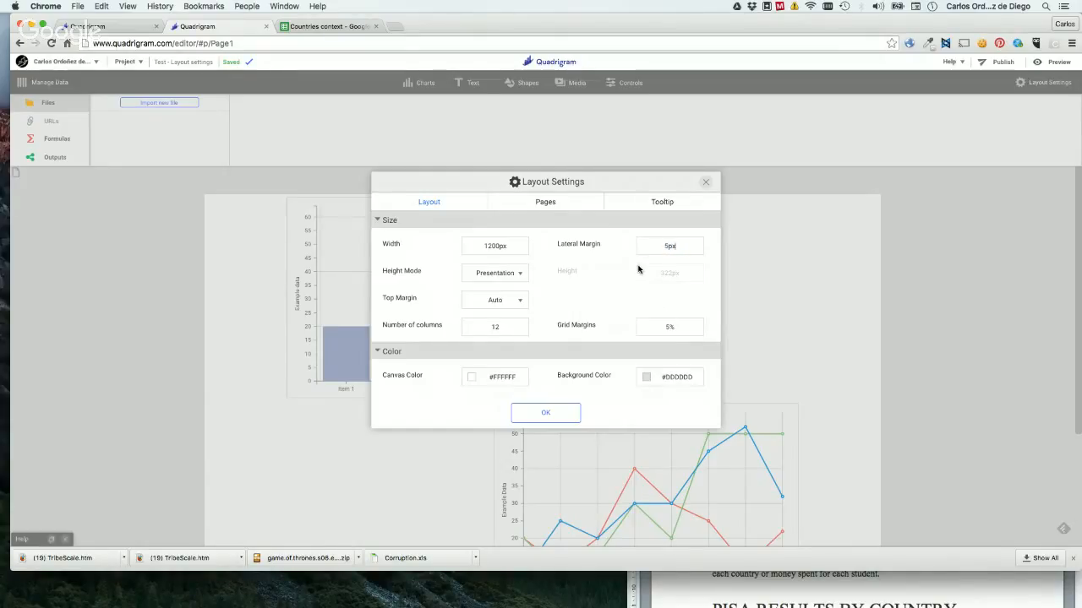
click(538, 412)
drag(346, 251, 293, 265)
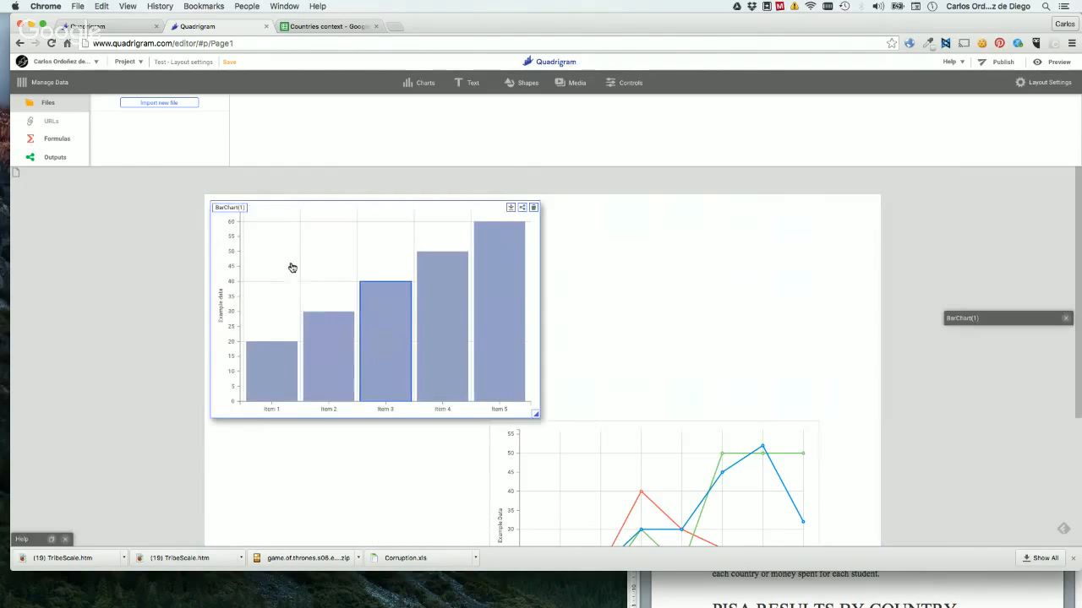
Set the page's lateral margin to 100 px and try to move the bar chart into the margin.
click(1065, 81)
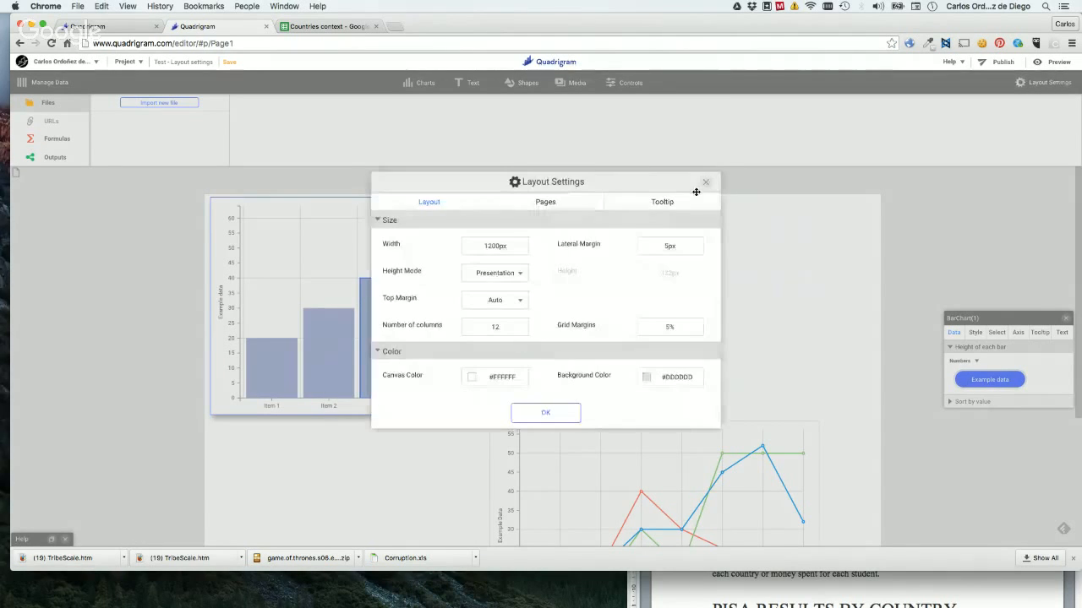
double_click(669, 245)
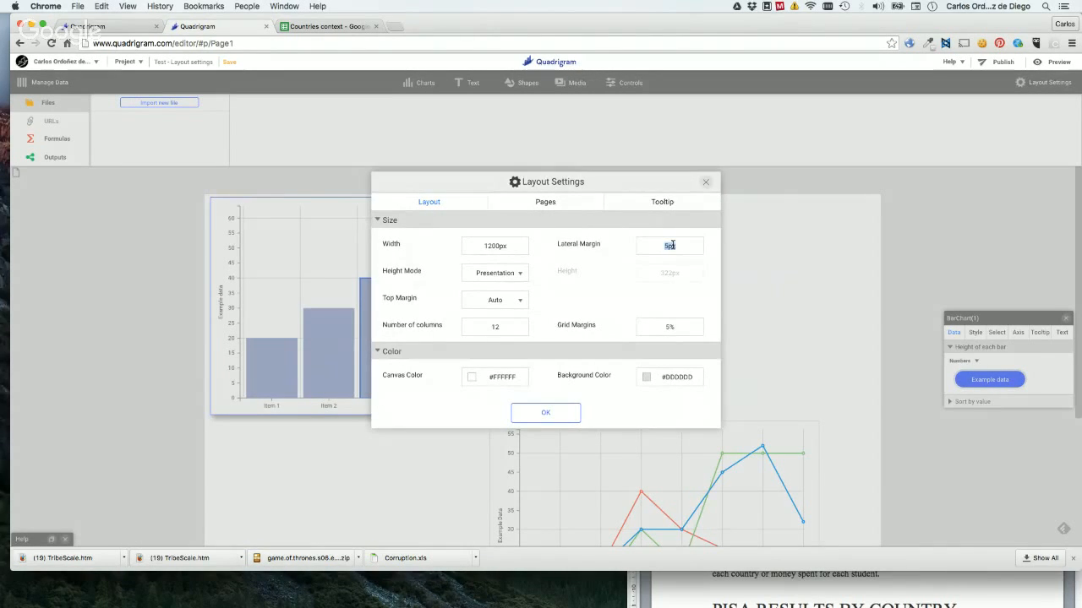
text(100)
click(545, 413)
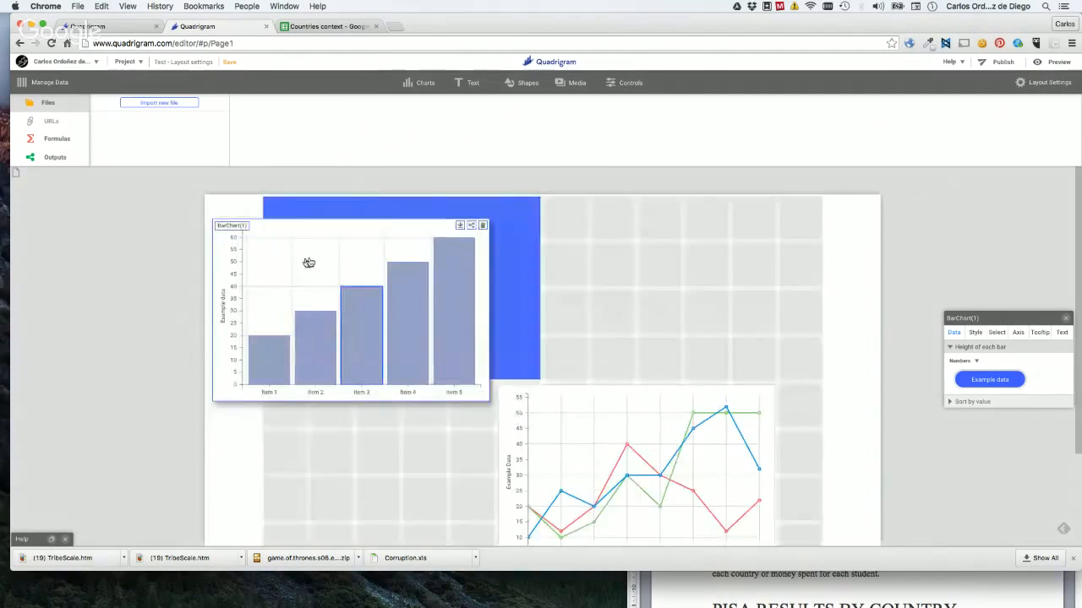
drag(308, 263, 369, 248)
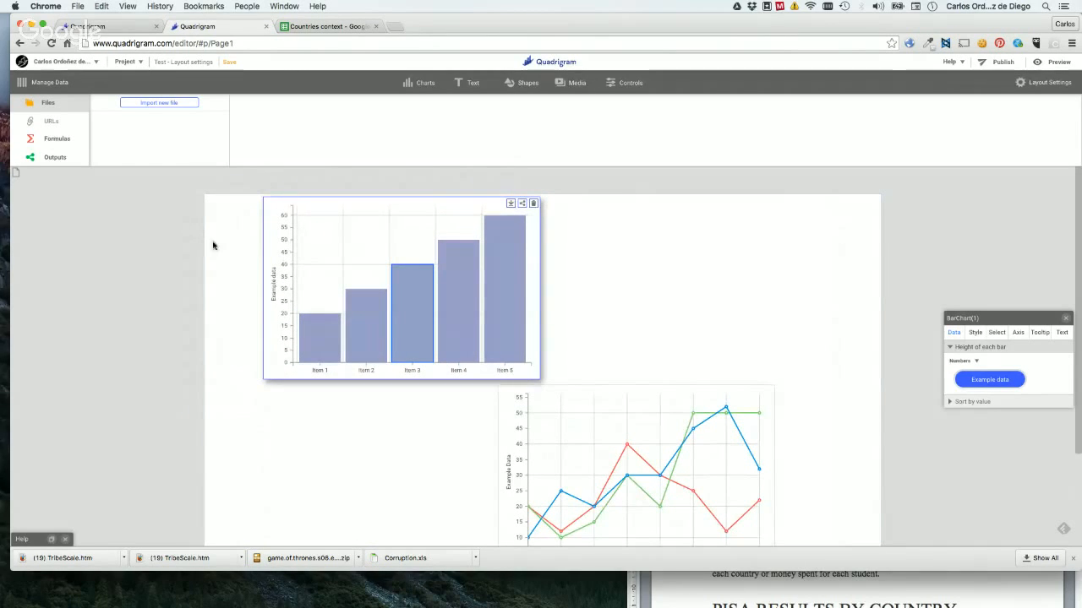
Set the page's lateral margin to 20 px, check the height mode options and keep Presentation.
click(1046, 82)
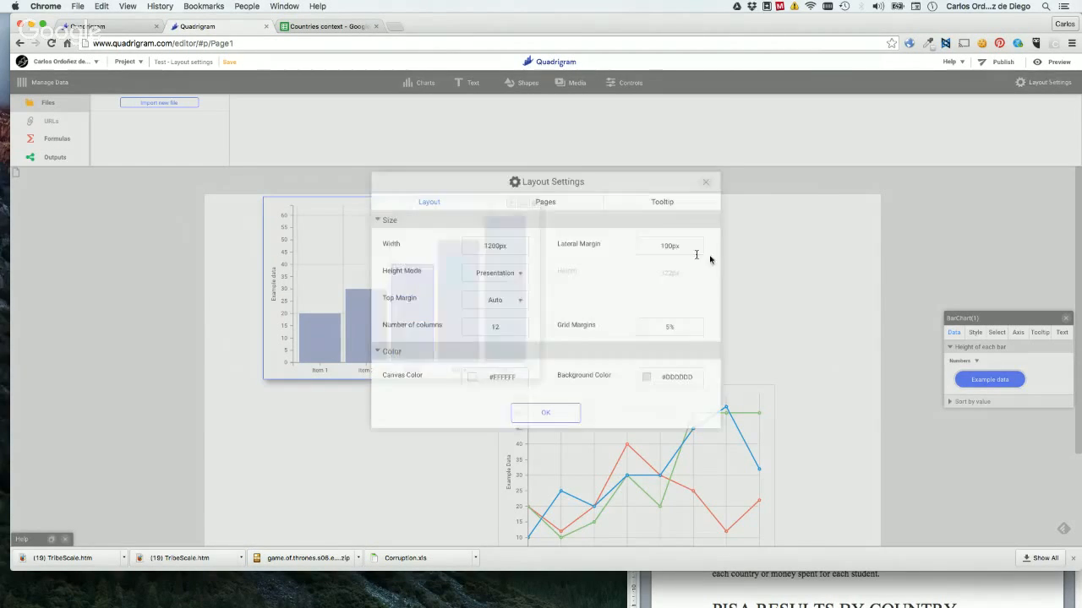
double_click(666, 246)
click(665, 246)
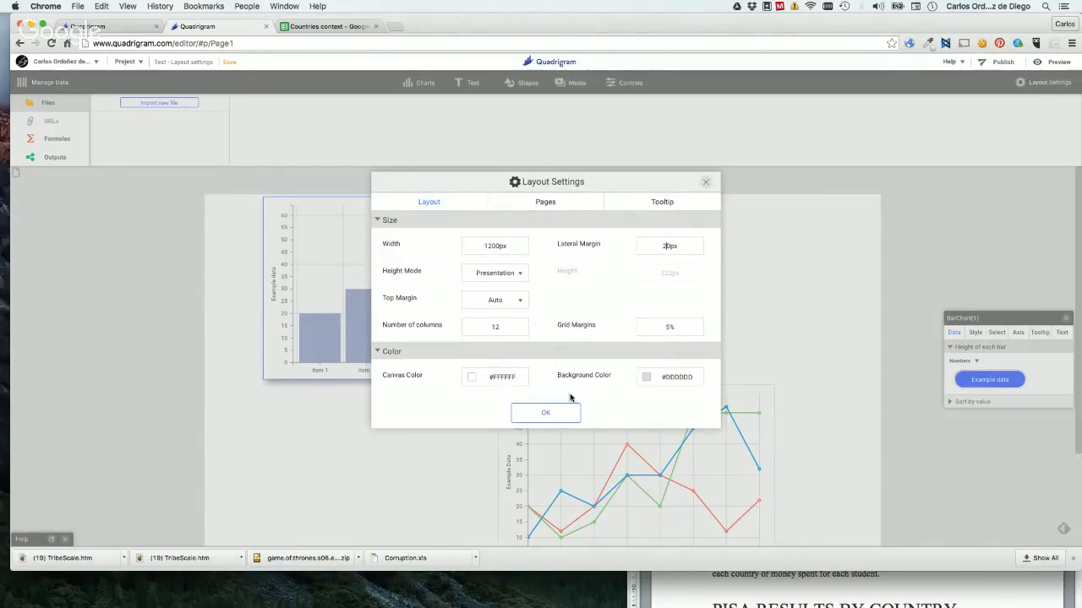
click(506, 273)
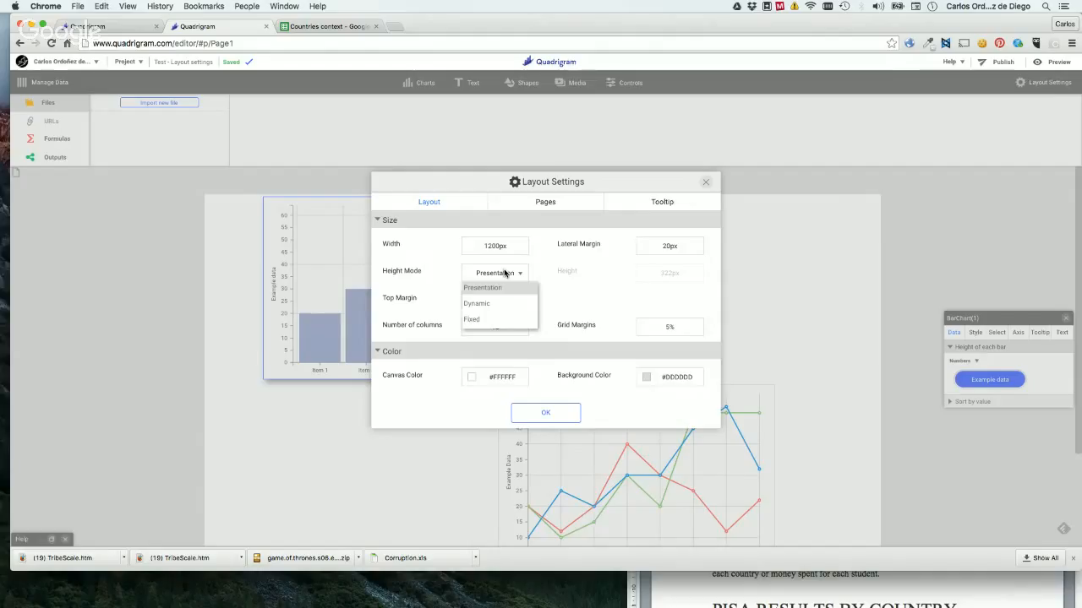
click(546, 414)
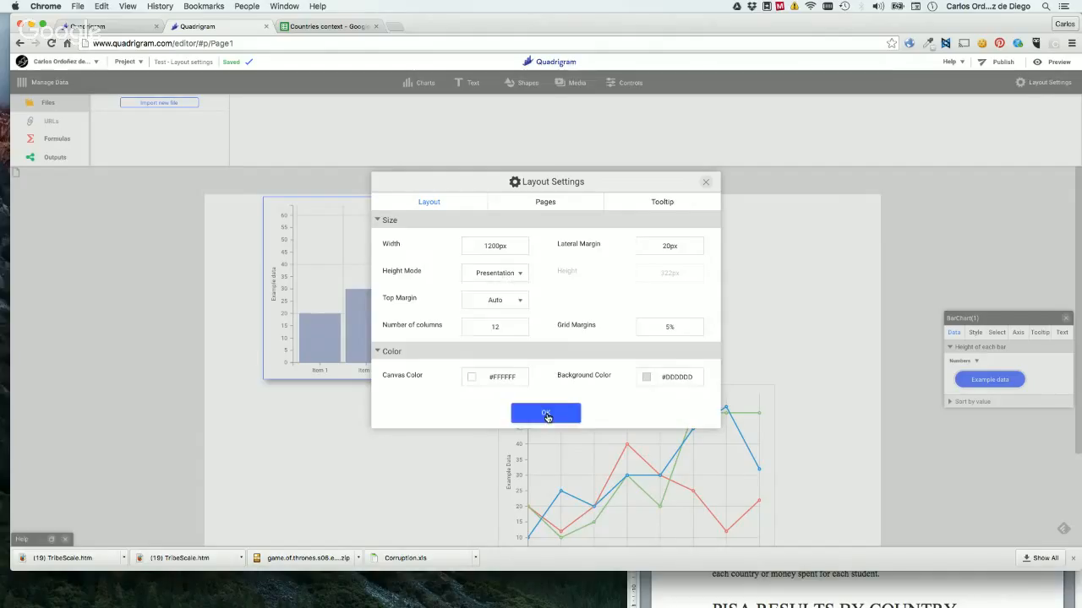
click(546, 413)
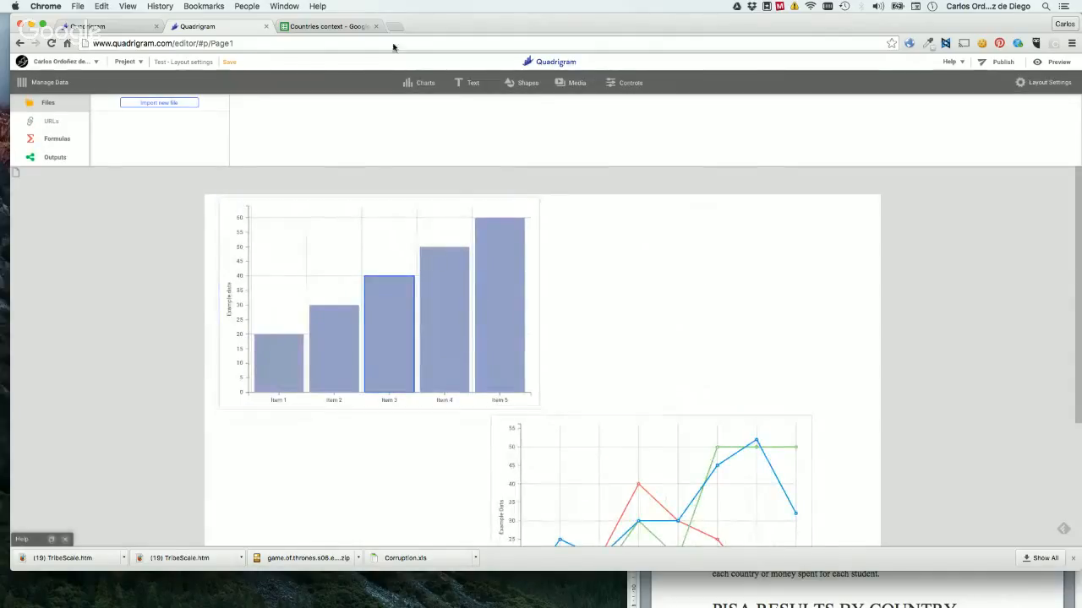
Add two more bar charts one below the other under the line chart to extend the page.
scroll(647, 362, down, 5)
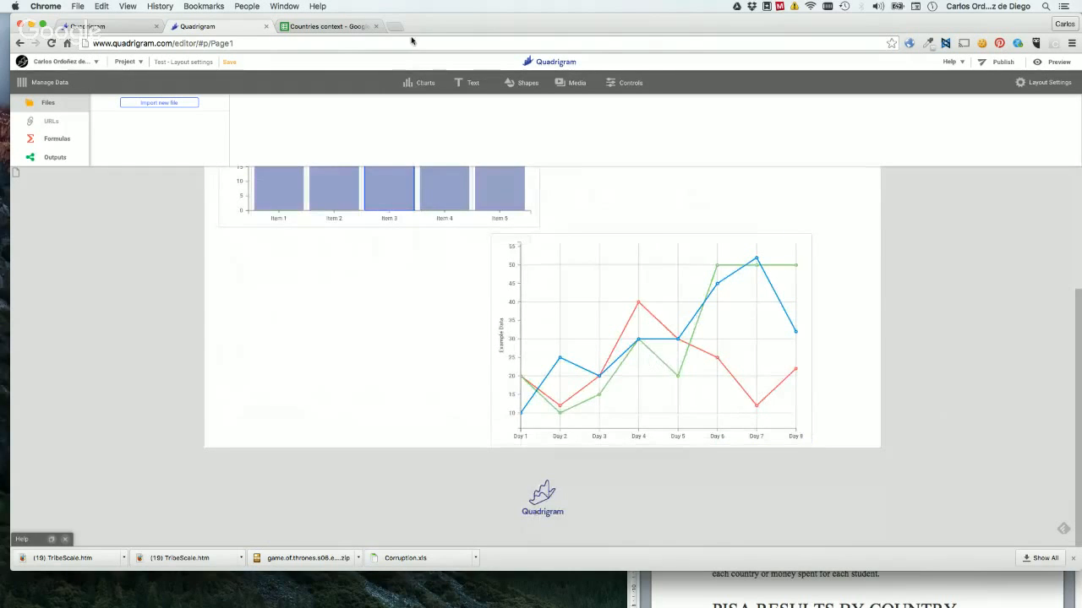
click(420, 83)
drag(342, 140, 478, 422)
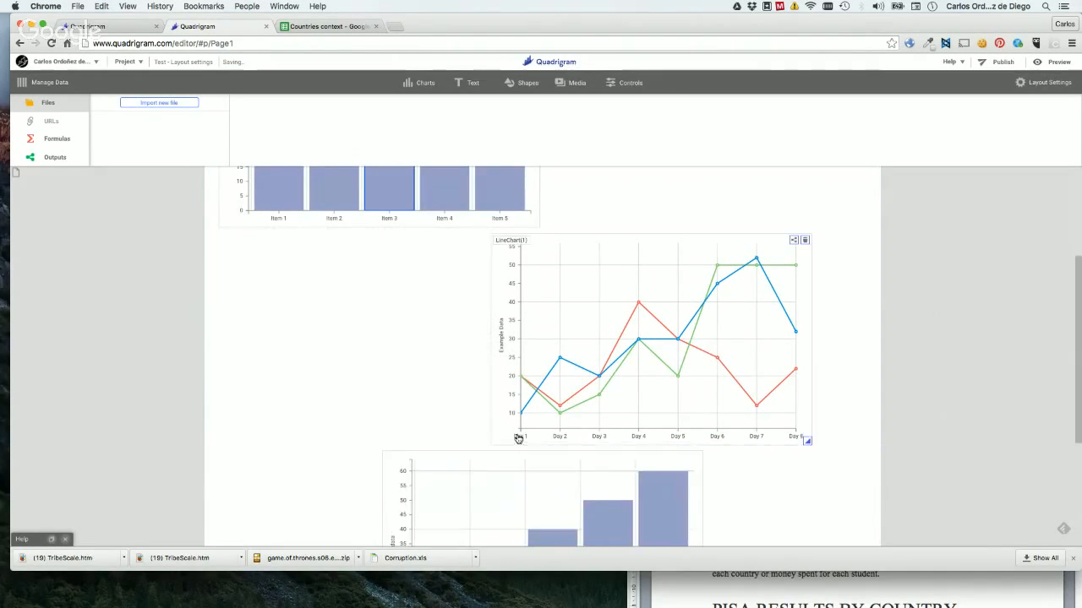
scroll(507, 437, down, 5)
click(420, 83)
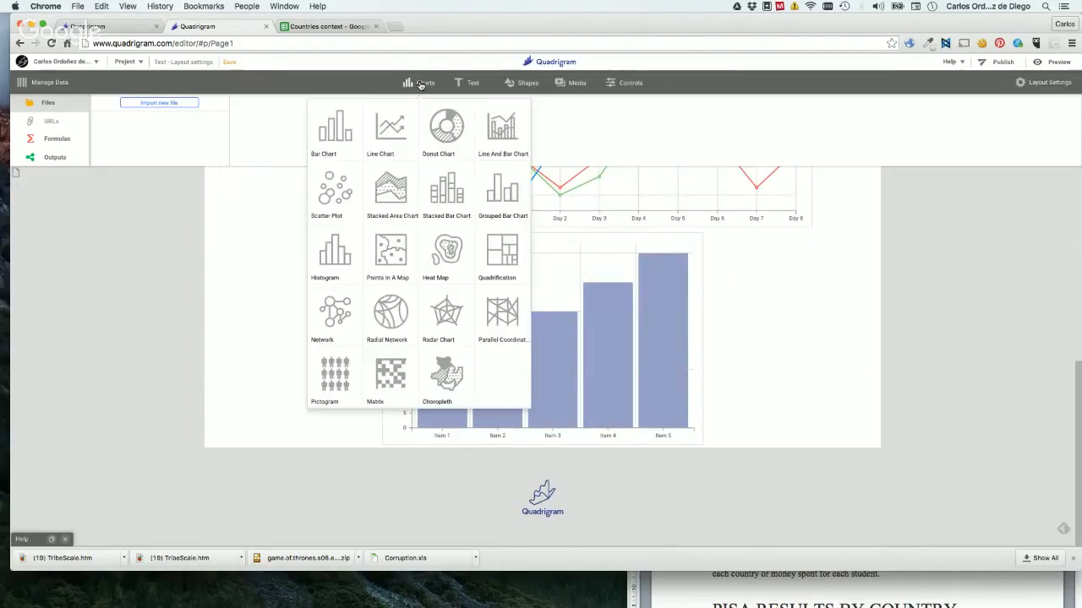
drag(332, 126, 447, 422)
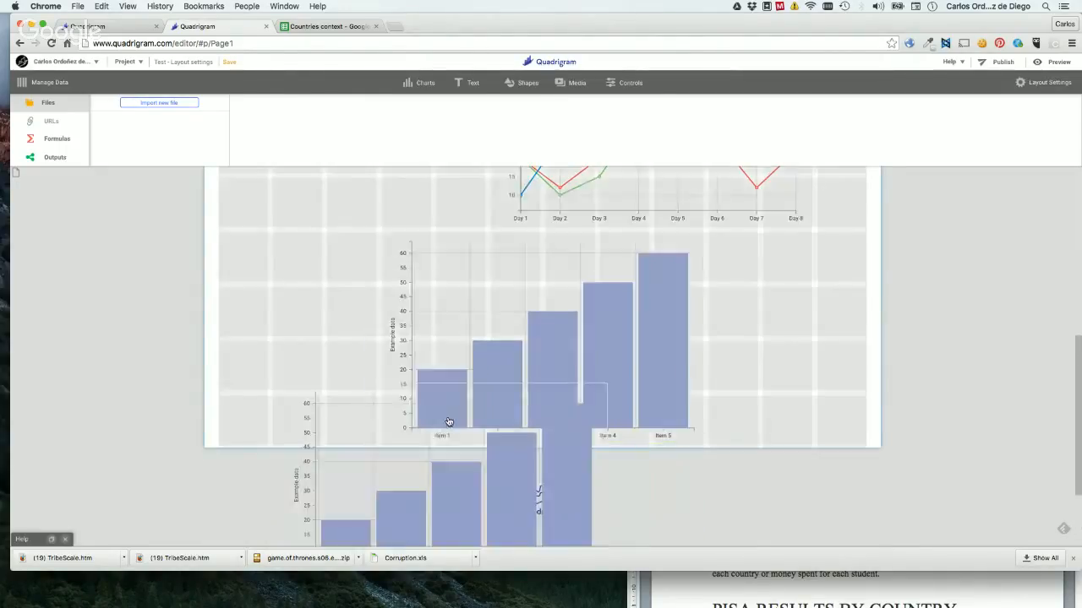
Switch the page's height mode to Fixed in the layout settings and set it back to Presentation.
click(1043, 87)
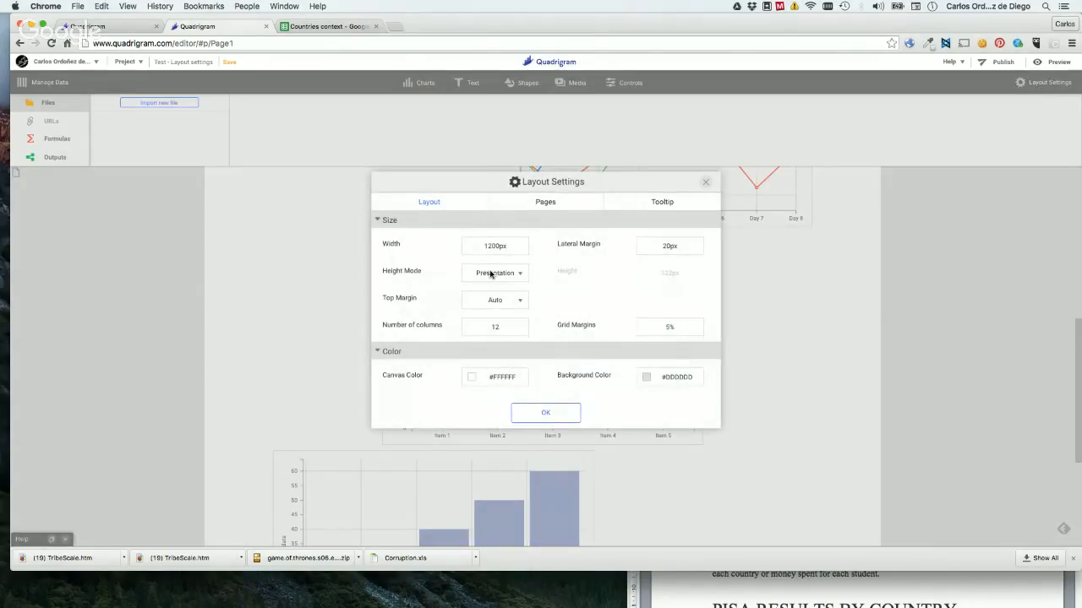
click(491, 274)
double_click(491, 275)
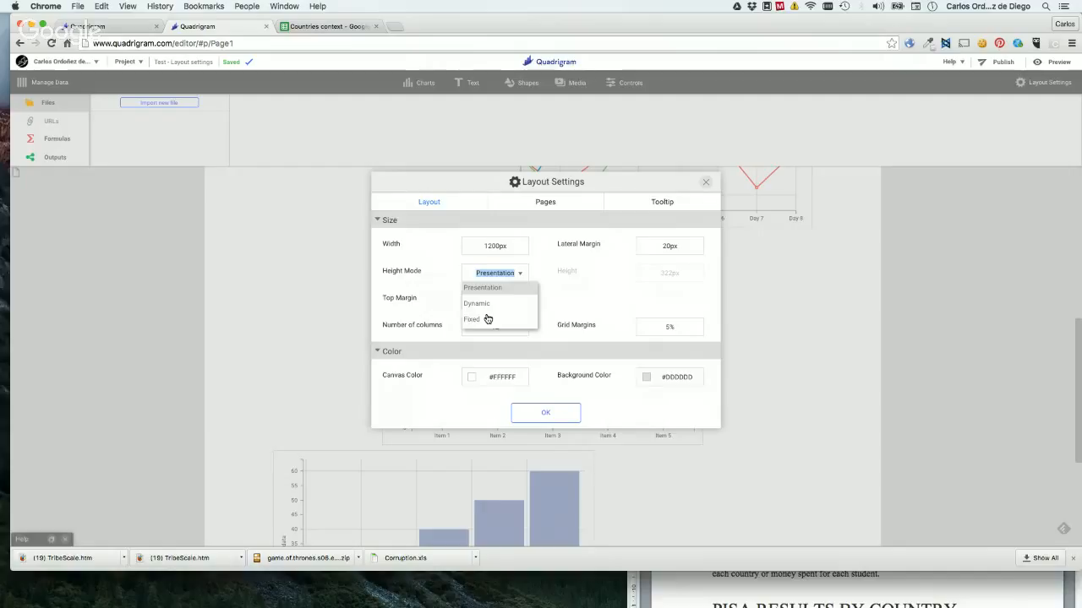
click(488, 320)
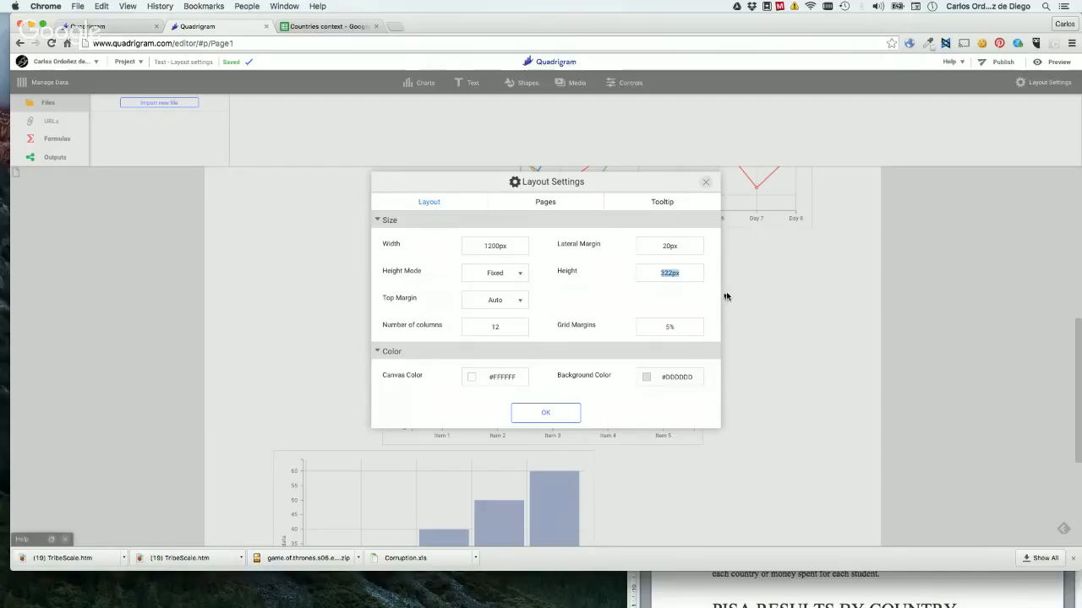
click(507, 276)
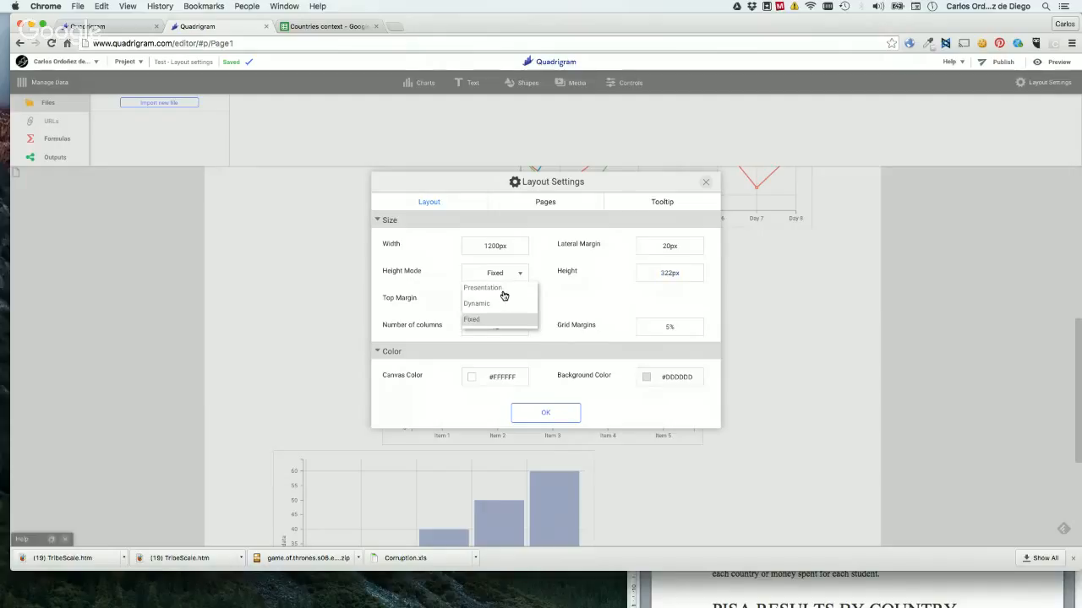
click(483, 288)
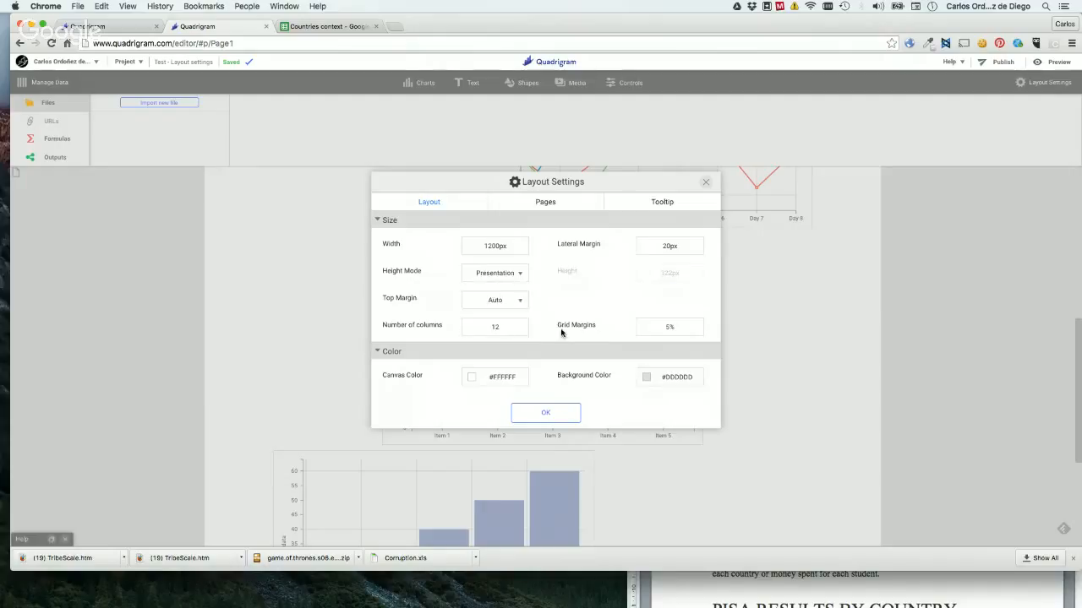
Check the top margin options, keep Auto, and preview the page from the top before returning to editing.
click(501, 303)
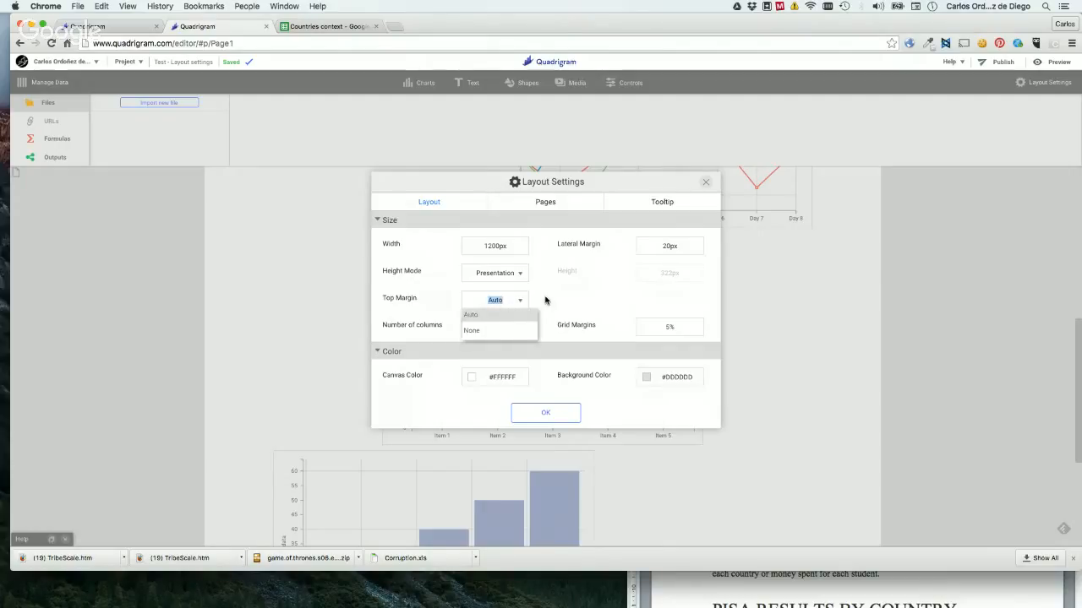
click(544, 301)
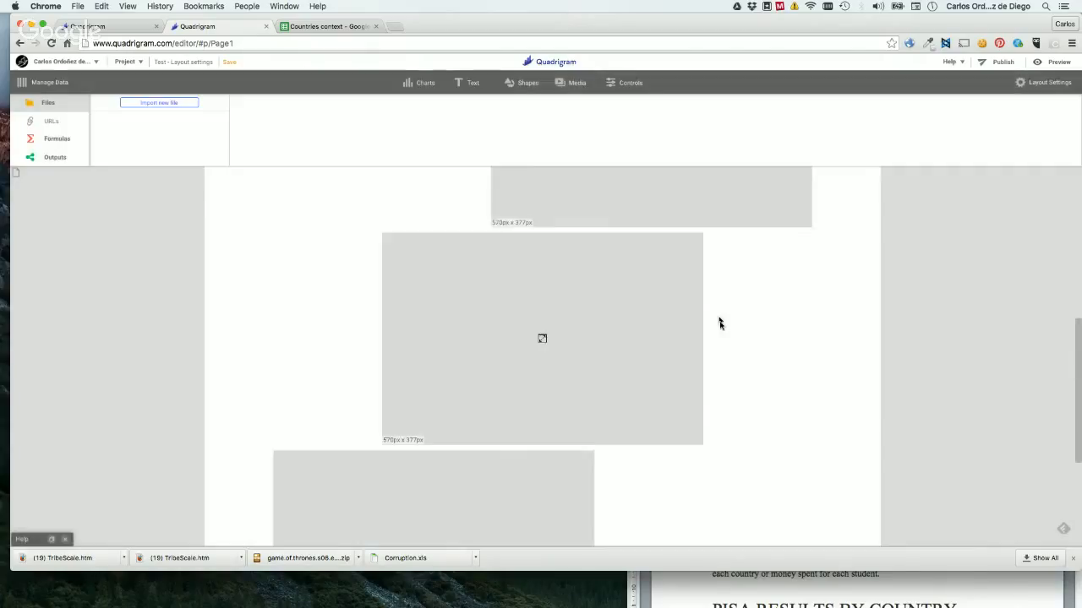
scroll(715, 305, up, 5)
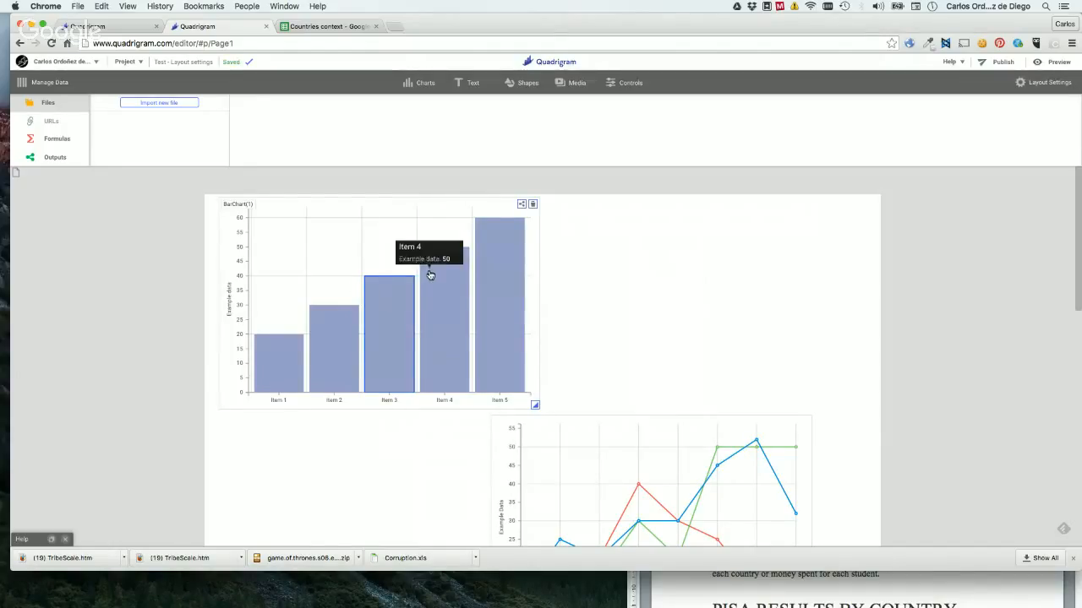
click(1056, 64)
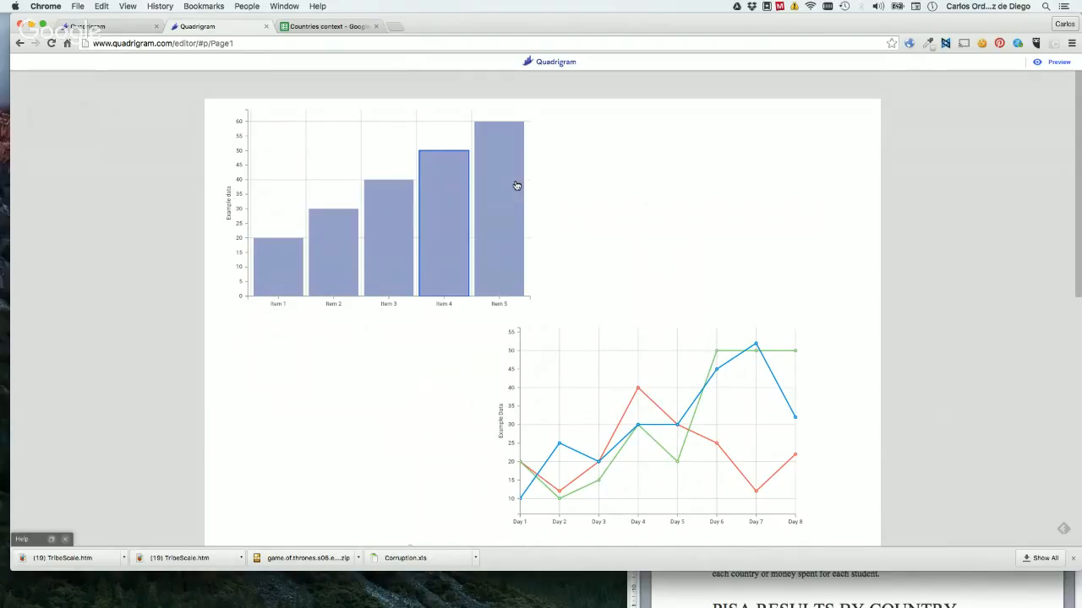
mouse_move(516, 185)
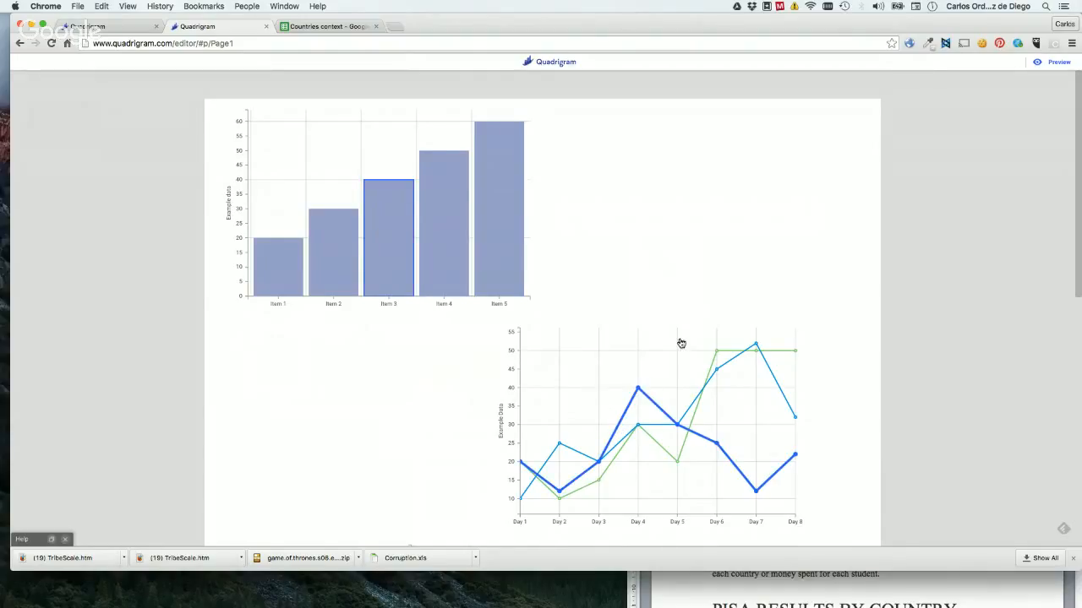
click(1060, 66)
Delete the two bar charts below the line chart.
scroll(642, 252, down, 5)
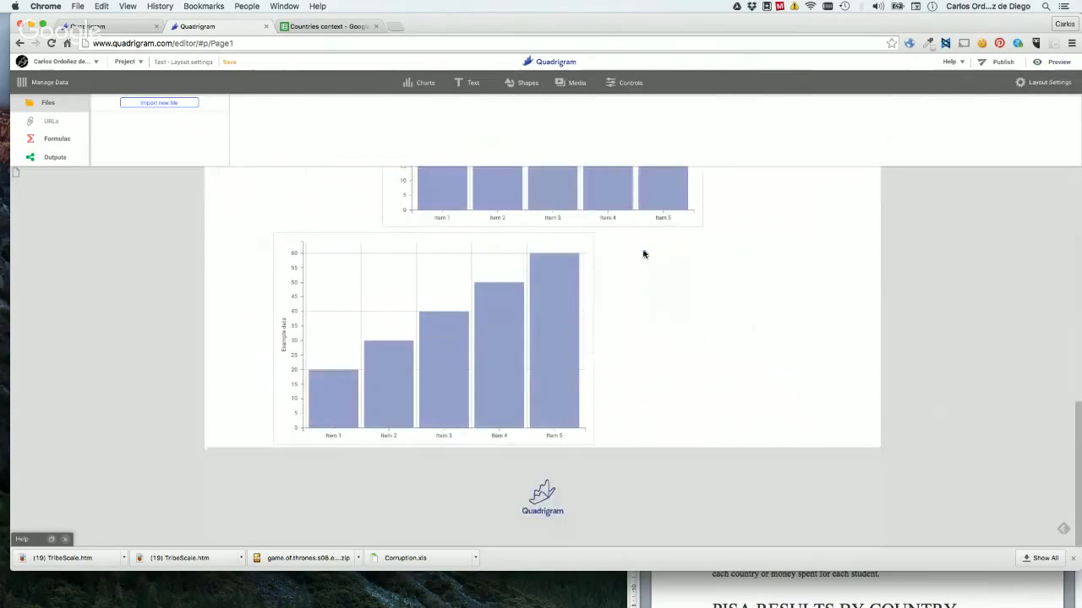
scroll(643, 252, up, 3)
click(694, 267)
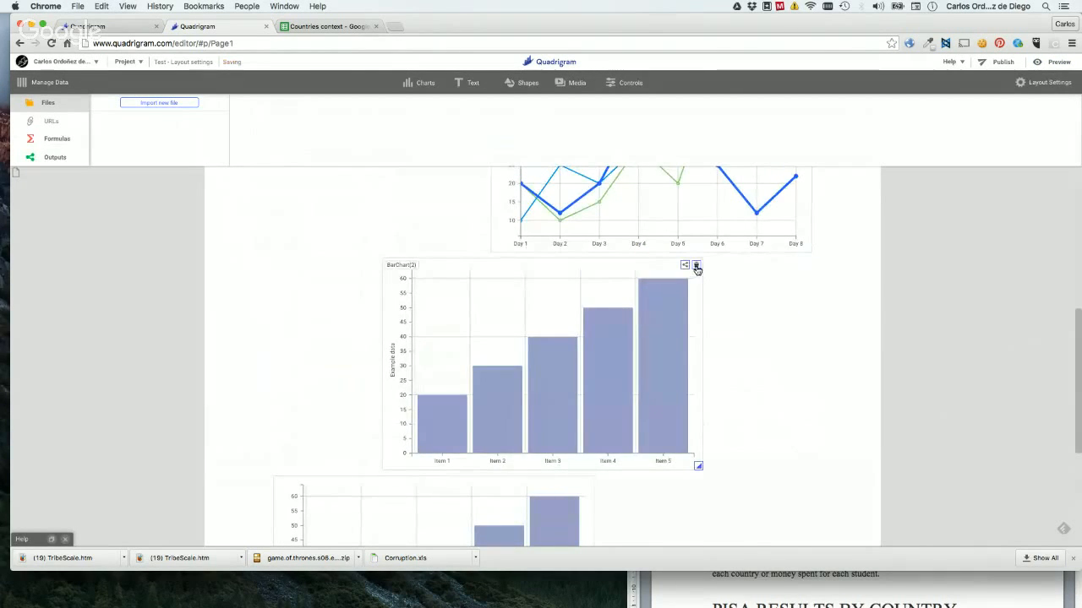
click(584, 269)
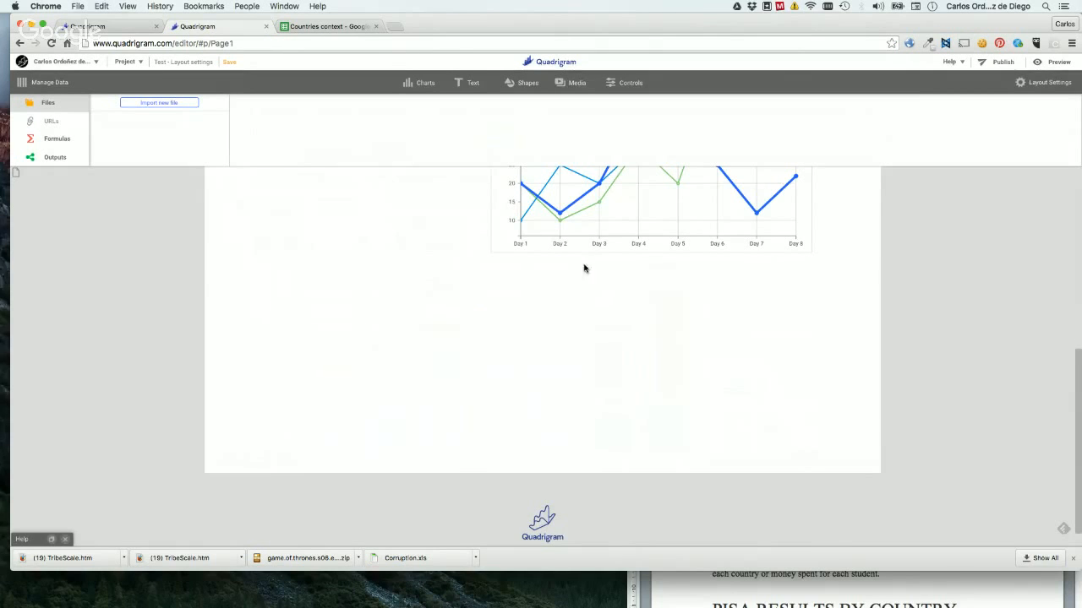
Set the page grid's number of columns to 24 in the layout settings.
click(1048, 82)
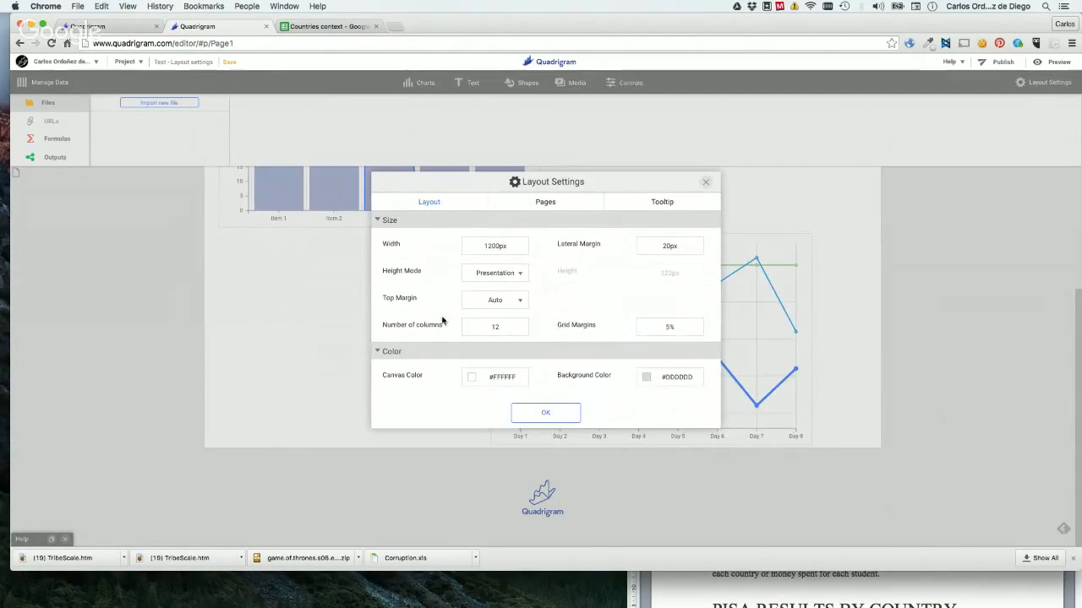
double_click(485, 330)
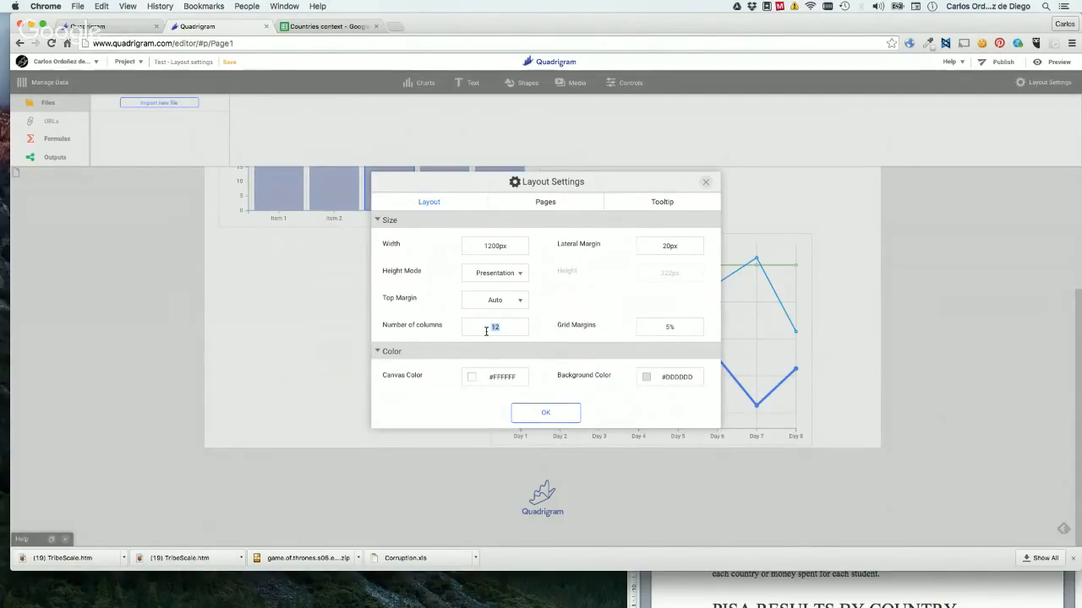
text(24)
click(546, 414)
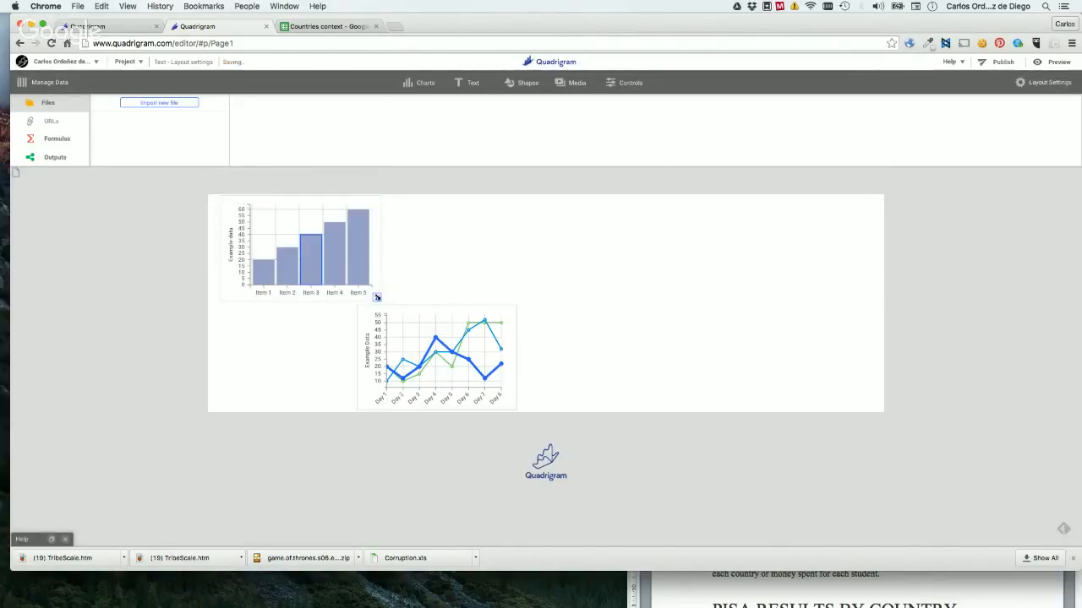
Enlarge the bar chart to about 20 grid columns wide and move it four columns to the right.
drag(378, 297, 747, 358)
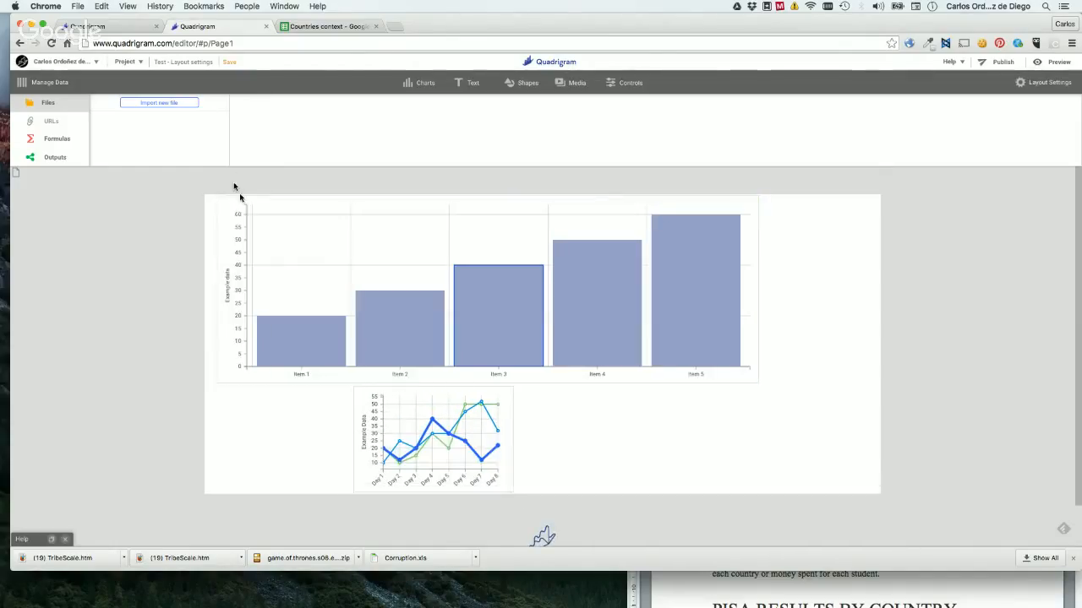
click(517, 258)
drag(495, 234, 600, 232)
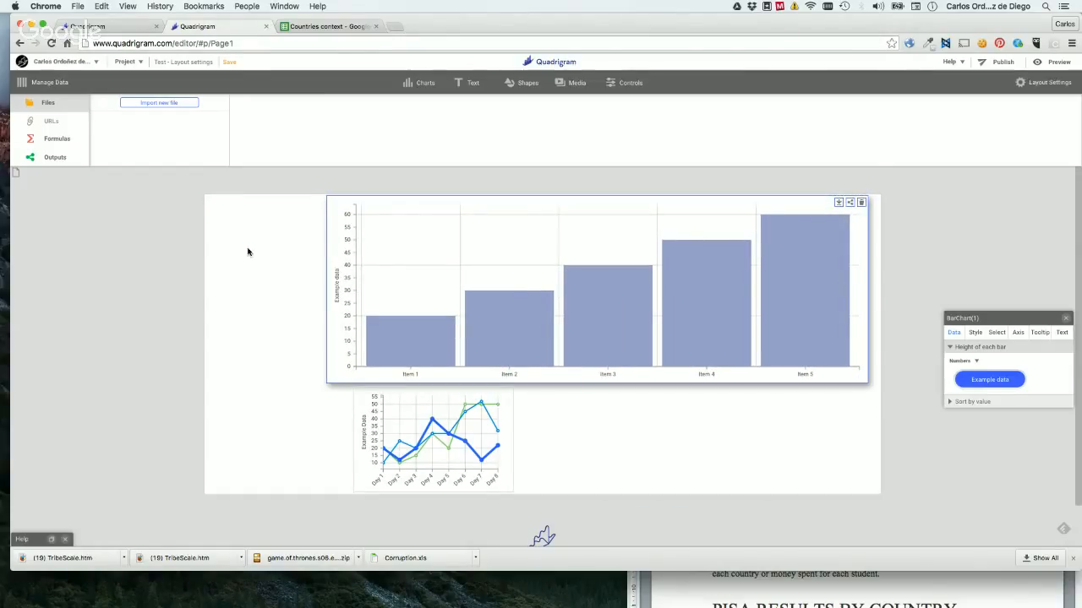
Enlarge the line chart below the bar chart to about 18 grid columns wide.
click(394, 412)
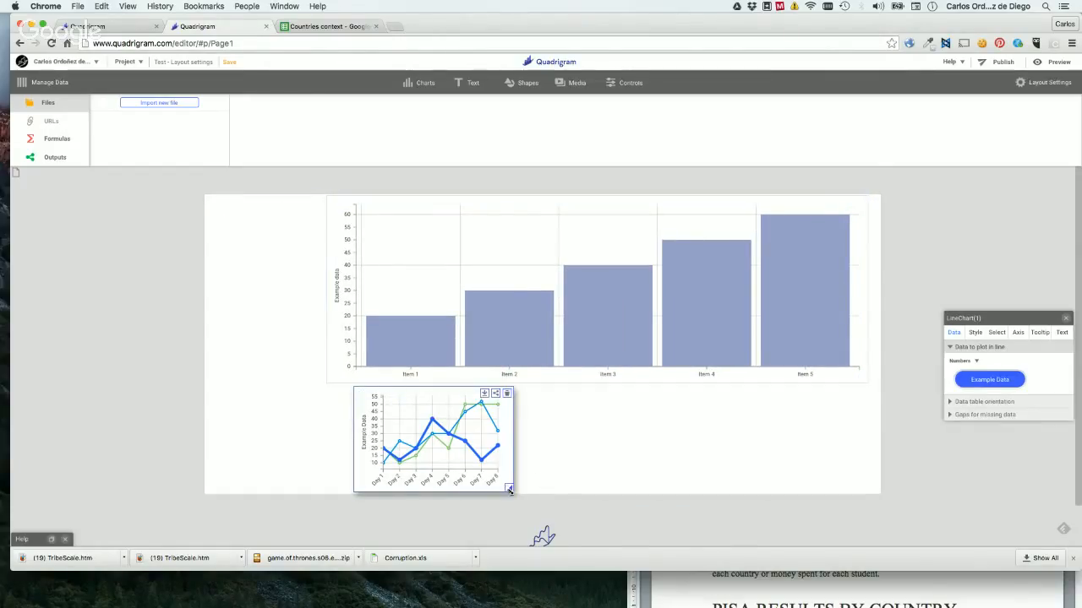
drag(509, 489, 705, 551)
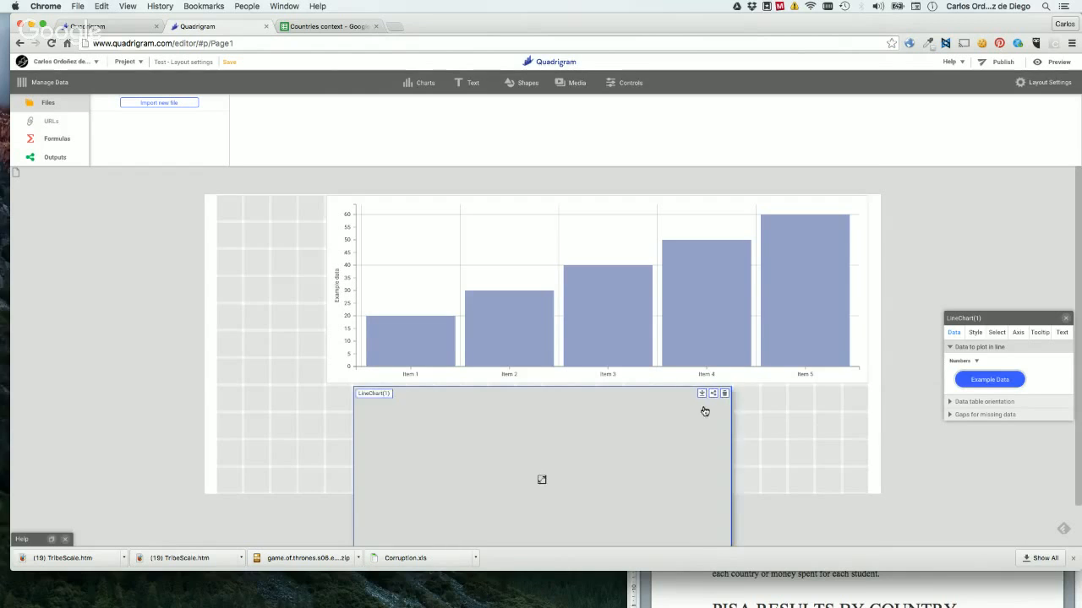
scroll(761, 423, down, 3)
drag(729, 442, 677, 418)
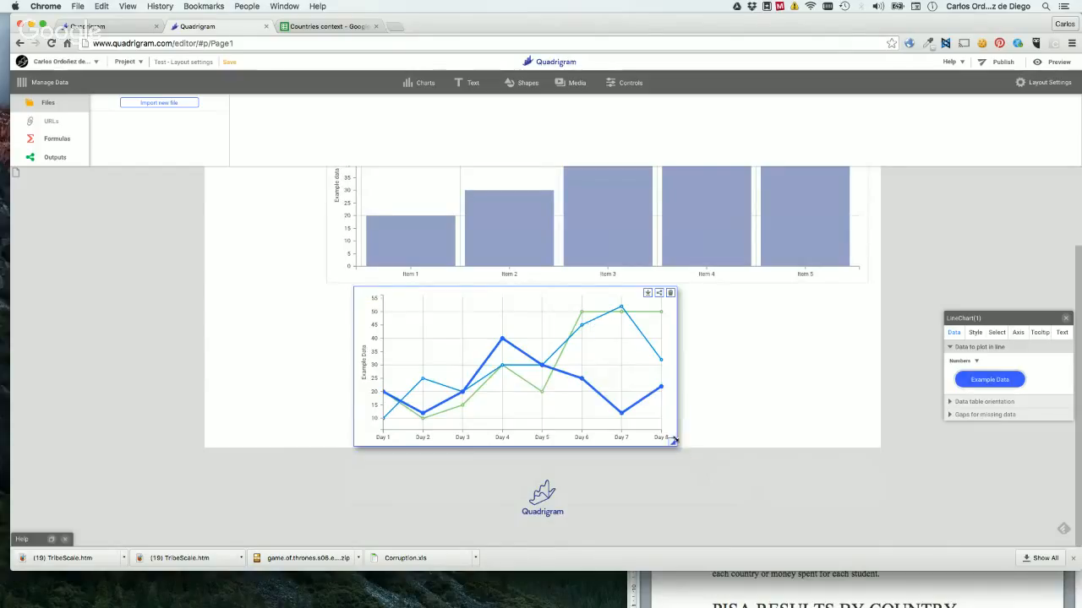
drag(673, 442, 837, 447)
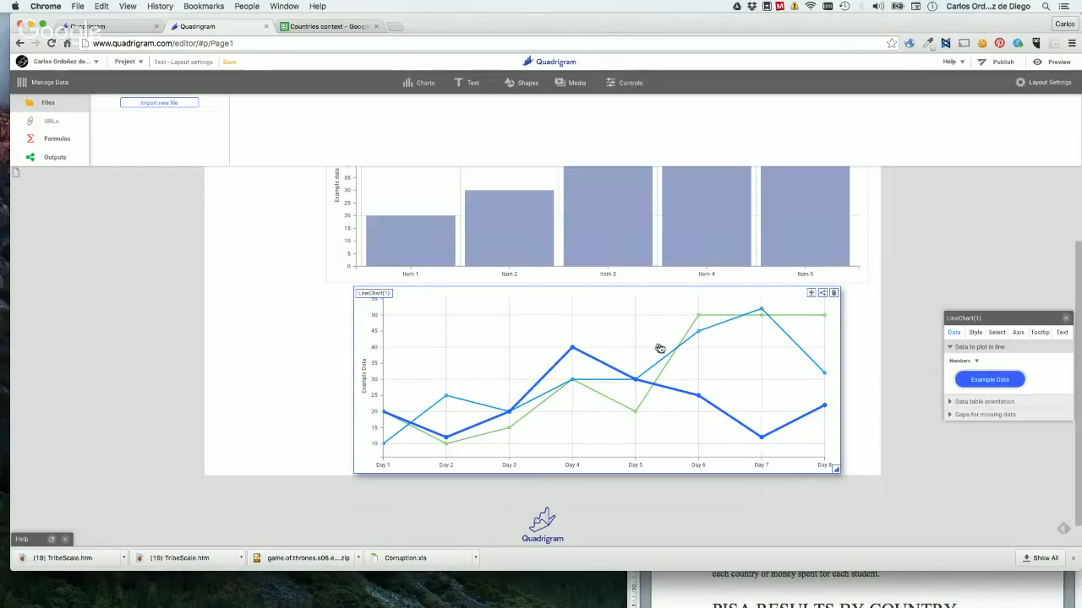
Move the line chart above the bar chart, starting one grid column in from the page's lateral margin.
drag(663, 349, 633, 350)
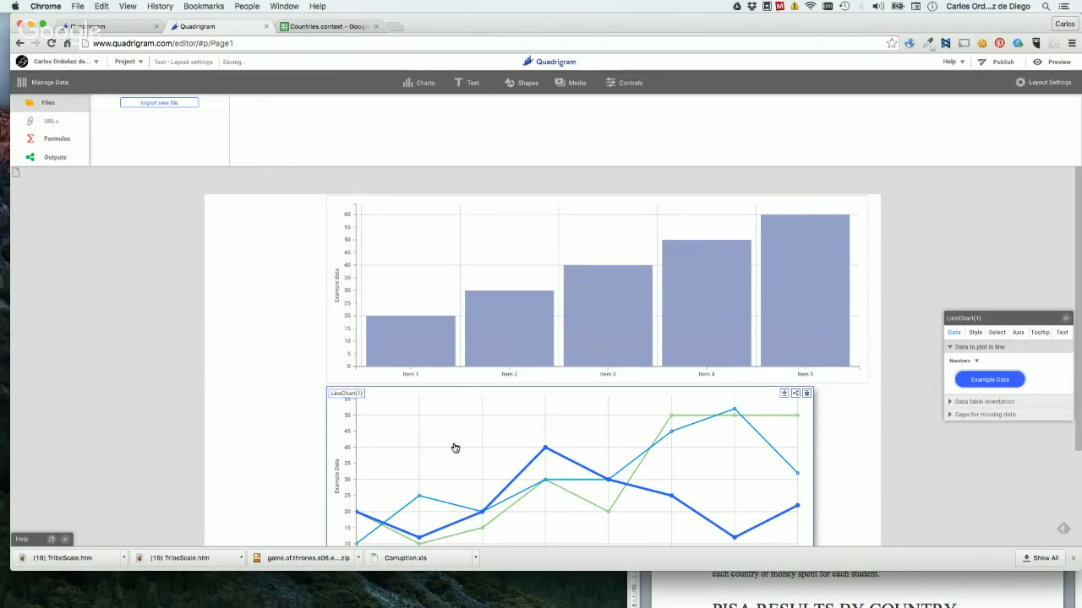
drag(453, 384, 376, 279)
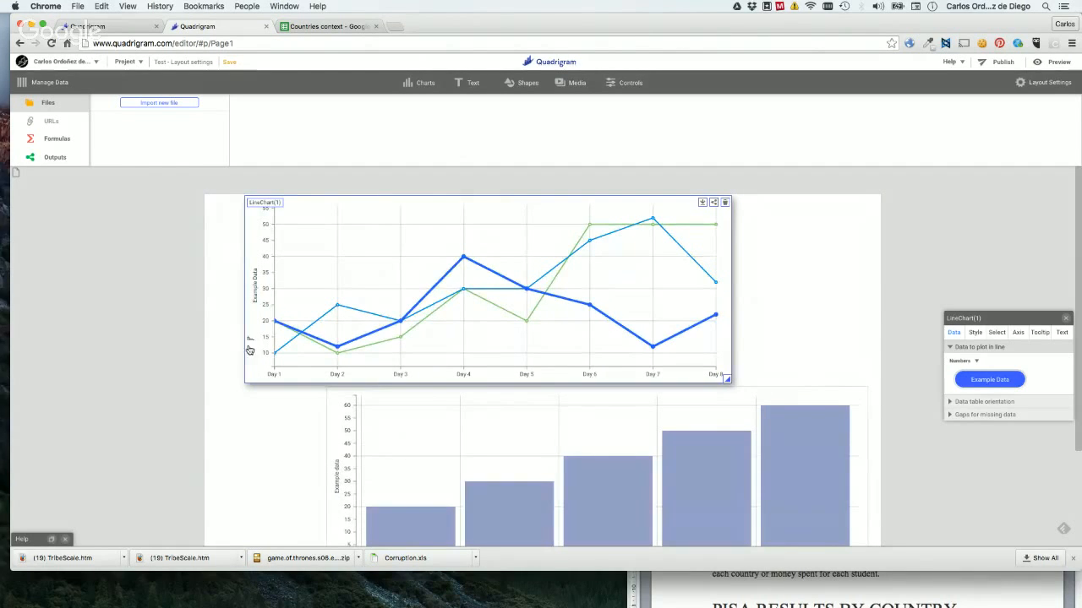
Review the column count and grid margin settings without changing them, and move the line chart one grid column to the right.
click(1037, 84)
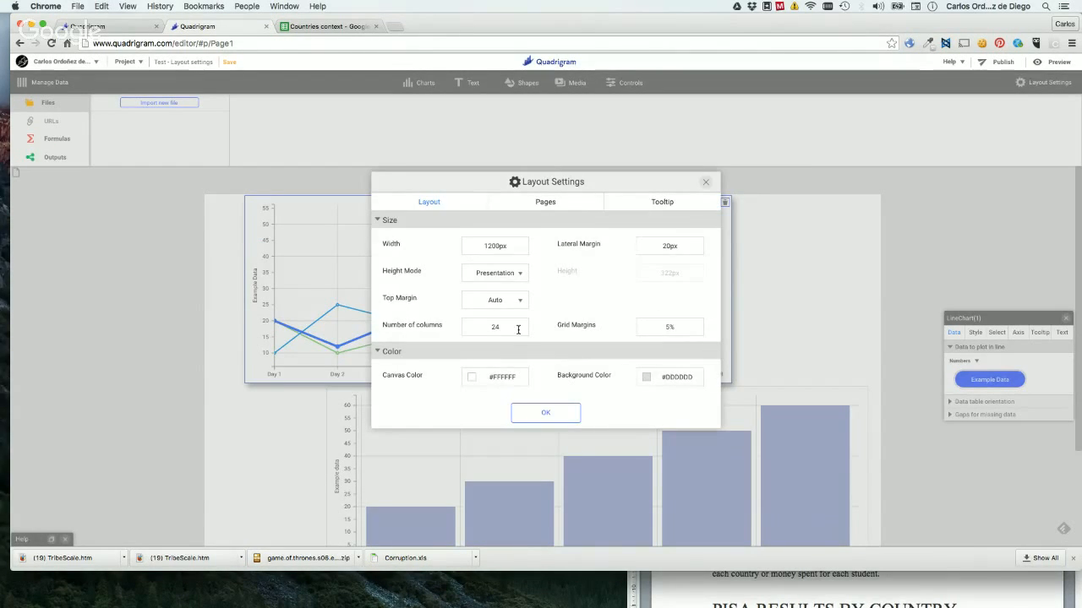
double_click(518, 330)
click(669, 326)
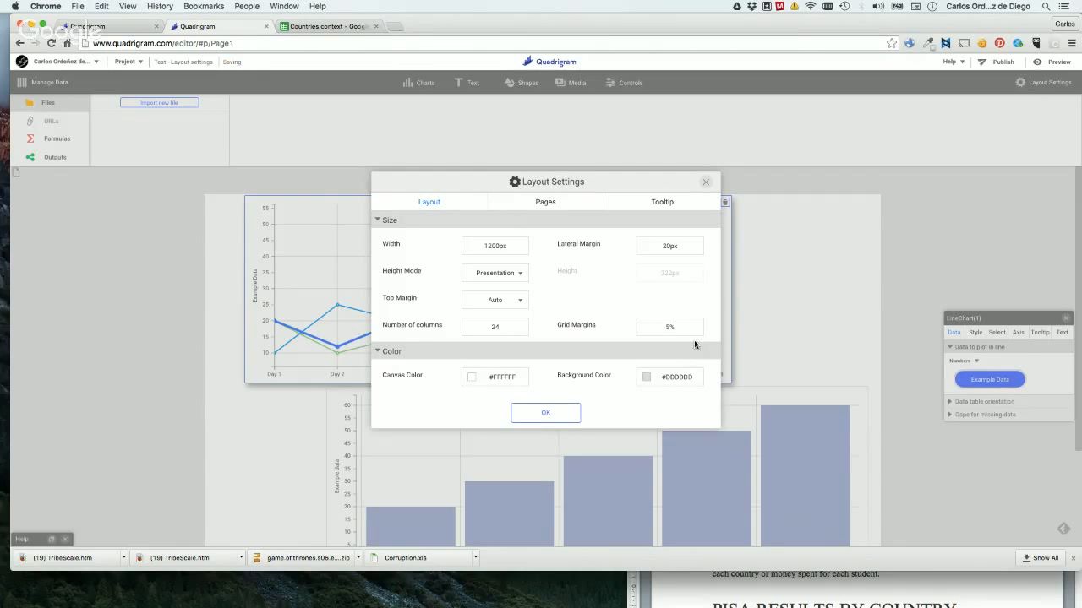
click(705, 182)
drag(674, 295, 701, 295)
mouse_move(384, 297)
mouse_down()
mouse_move(445, 297)
mouse_move(386, 299)
mouse_up()
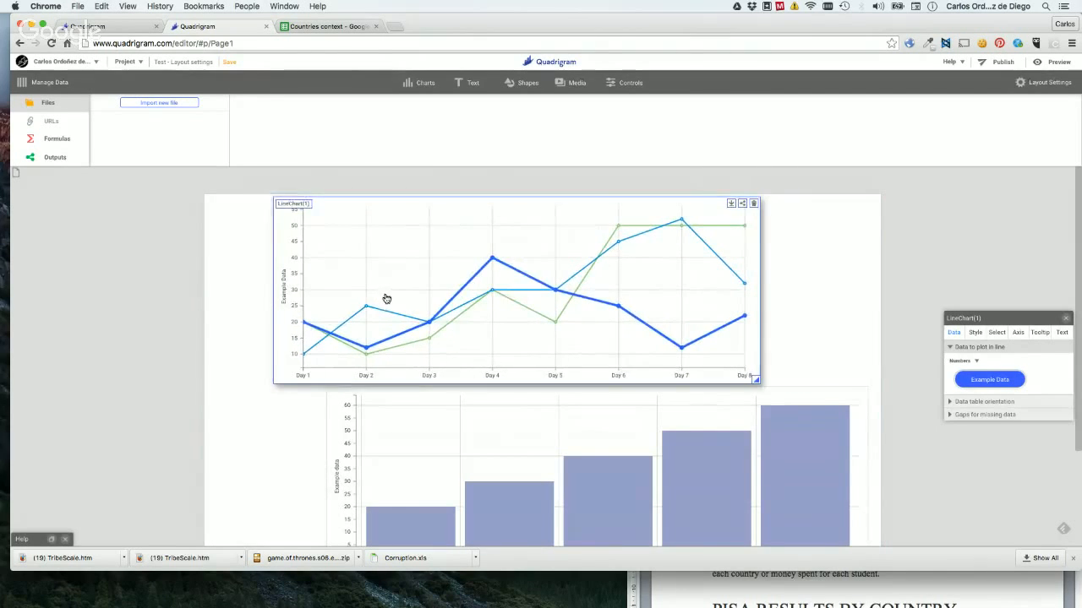
Set the page's grid margins to 20% in the layout settings.
click(1046, 82)
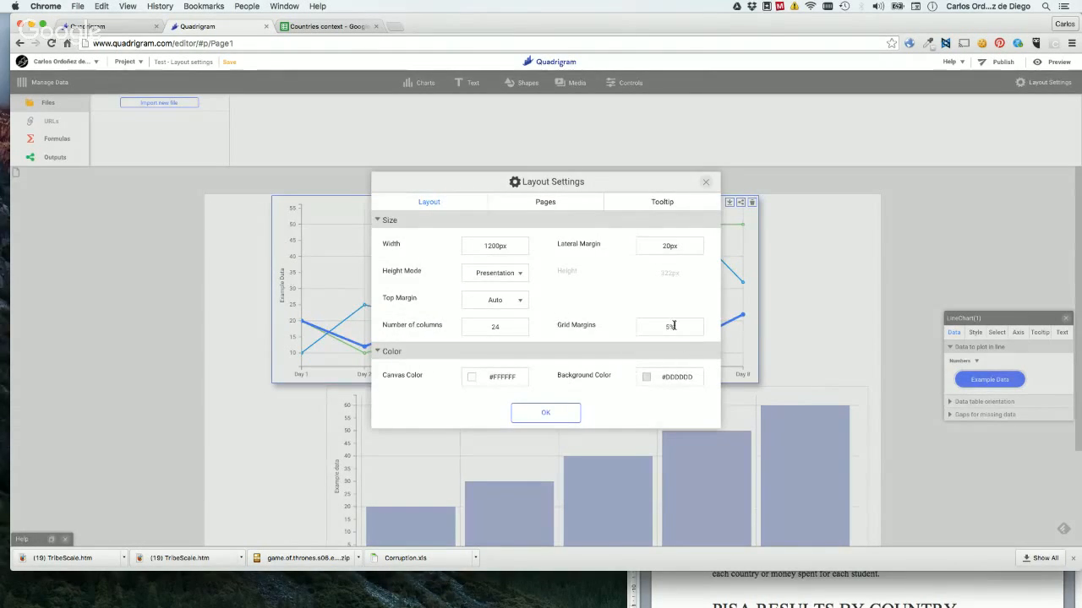
text(20)
click(550, 417)
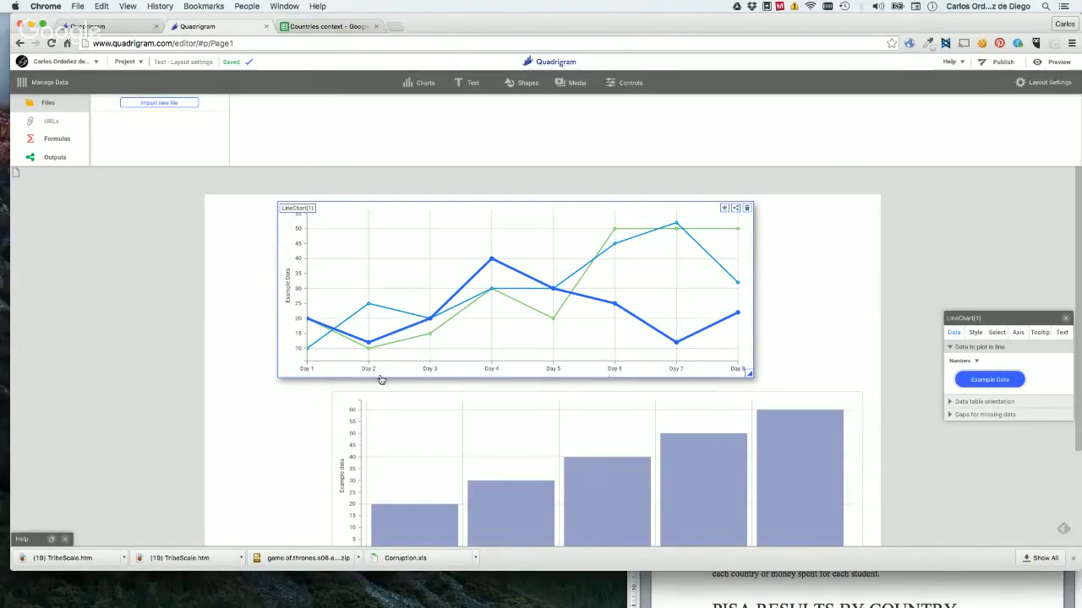
Set the page's grid margins to 0% in the layout settings.
click(1046, 83)
click(684, 325)
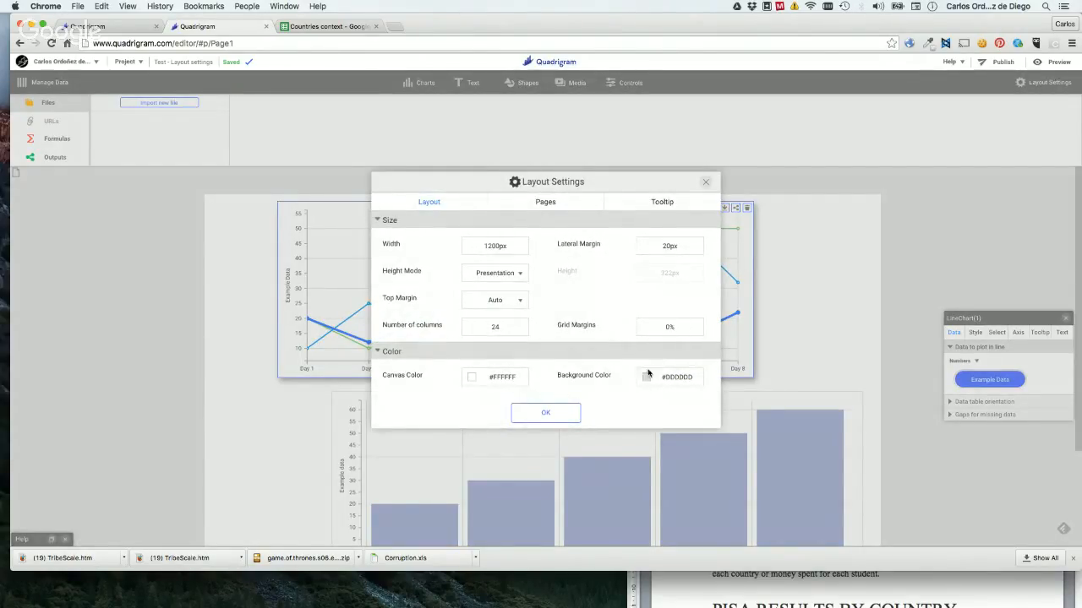
click(534, 420)
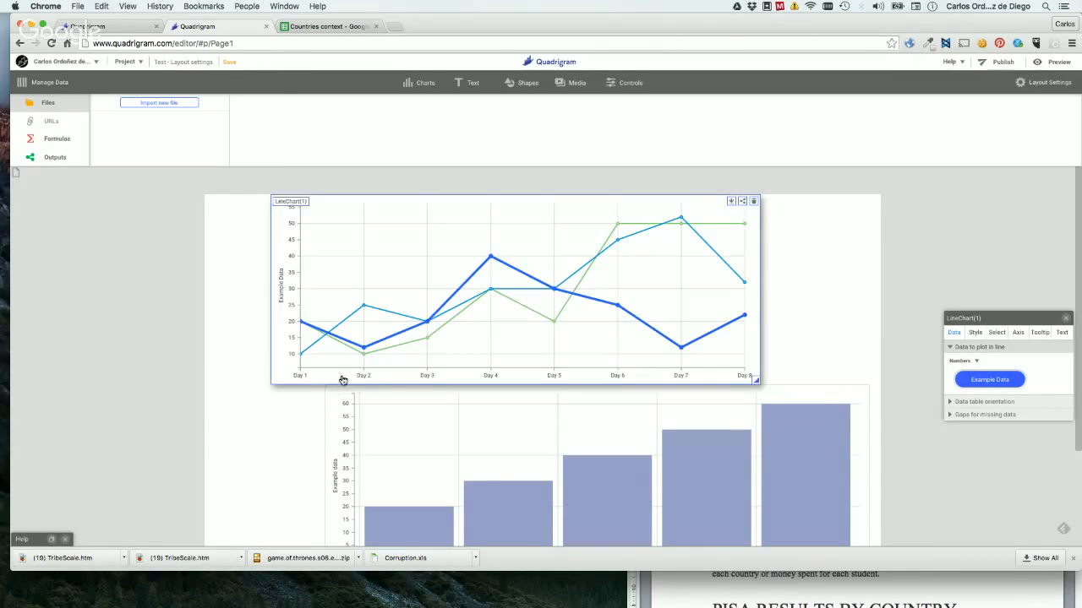
Move the bar chart above the line chart and align the left edges of both charts.
drag(533, 438, 507, 228)
click(824, 454)
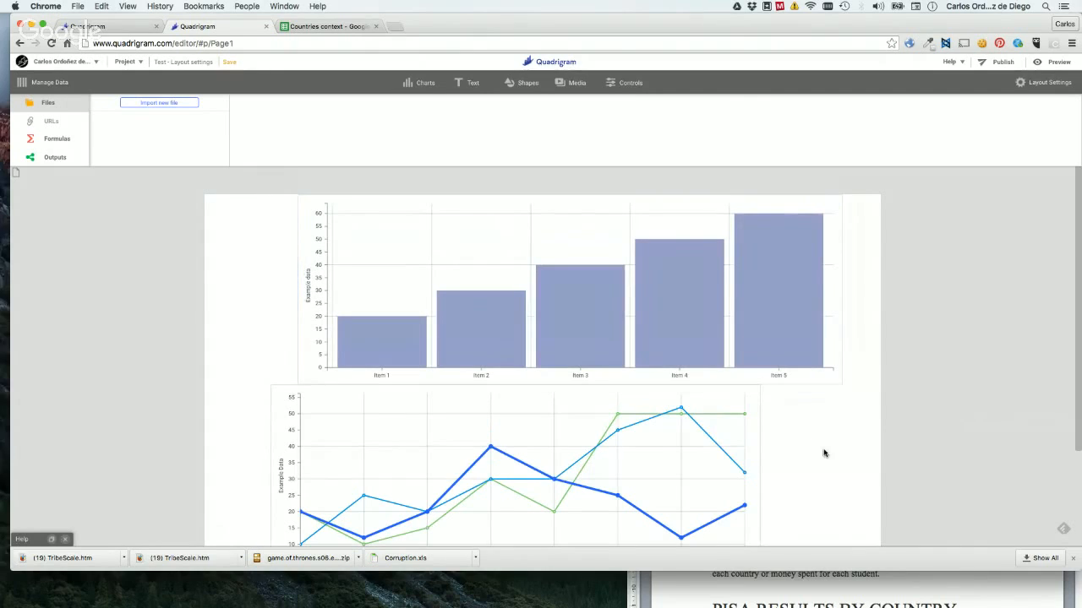
scroll(804, 456, down, 3)
click(749, 304)
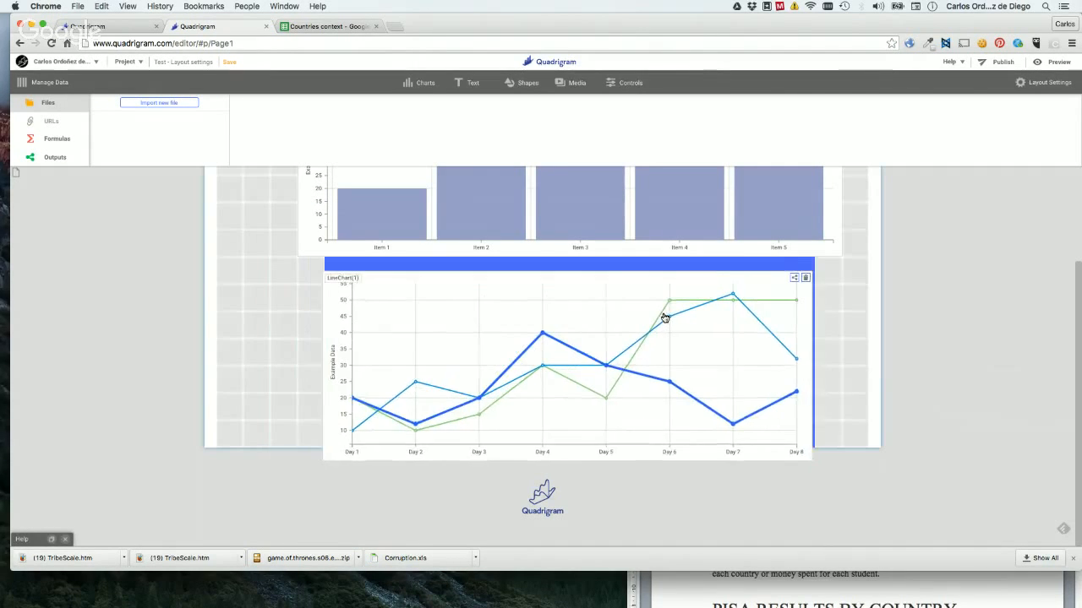
Set the page's canvas color to the pale pink #d9baba in the layout settings.
click(1052, 83)
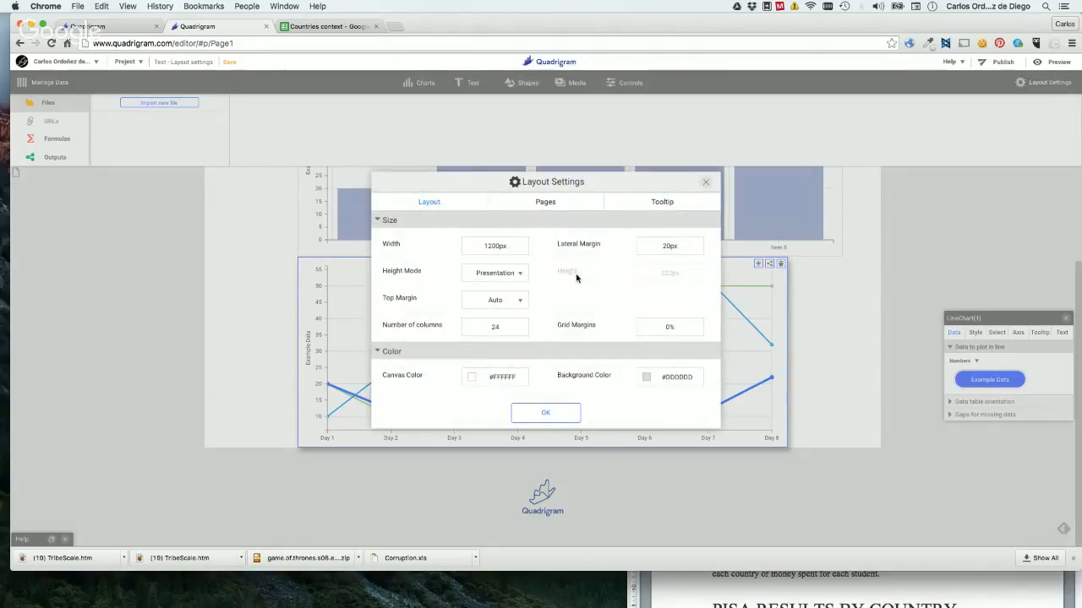
click(470, 379)
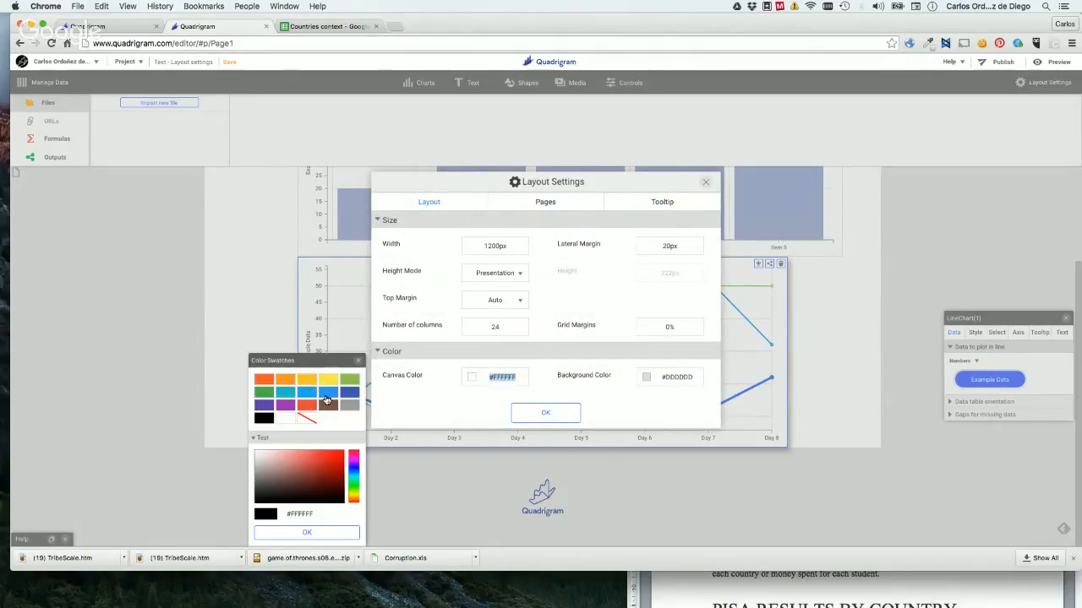
click(271, 462)
drag(271, 463, 268, 458)
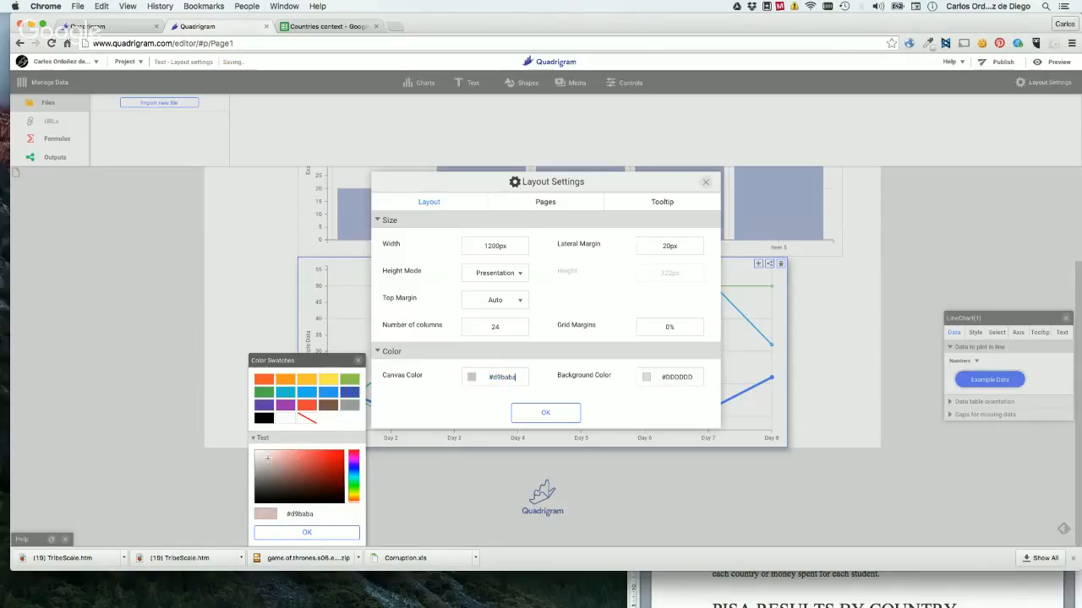
click(330, 533)
Set the page's background color to white (#ffffff) and apply the layout color settings to the page.
click(644, 383)
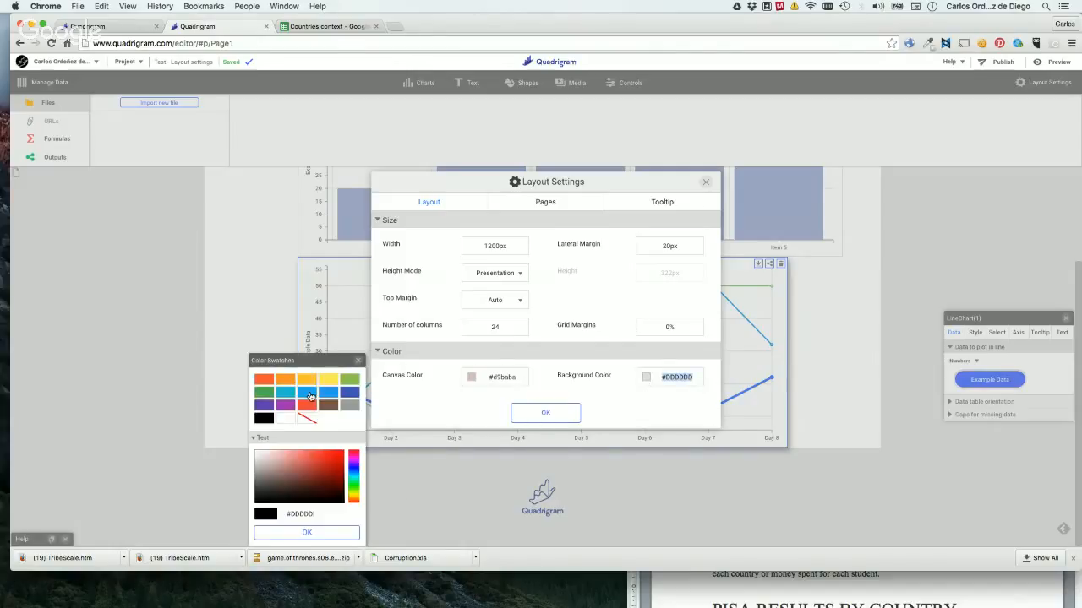
click(283, 419)
click(296, 531)
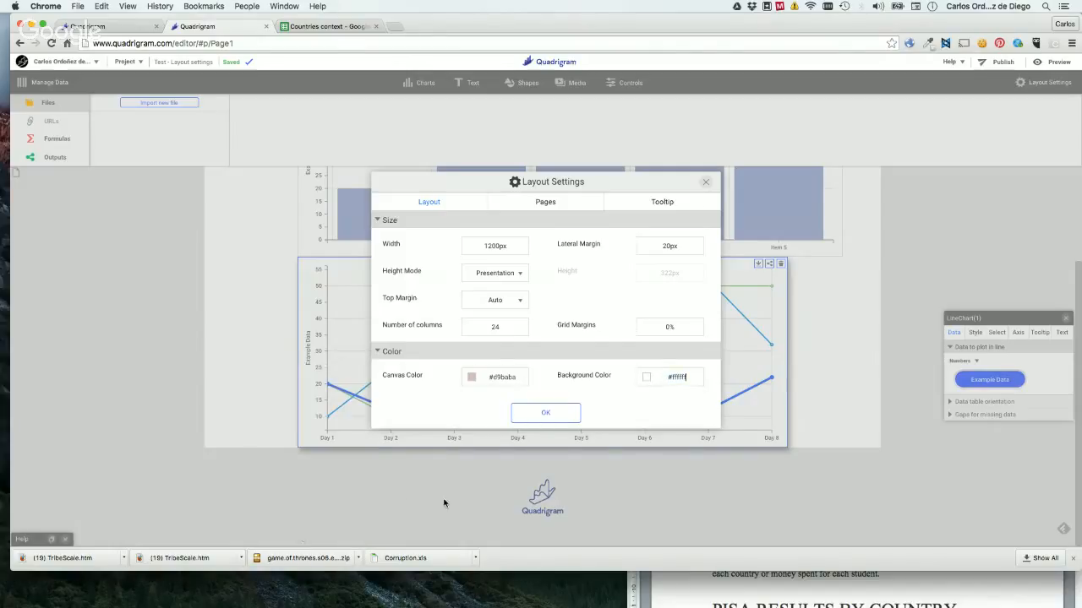
click(544, 413)
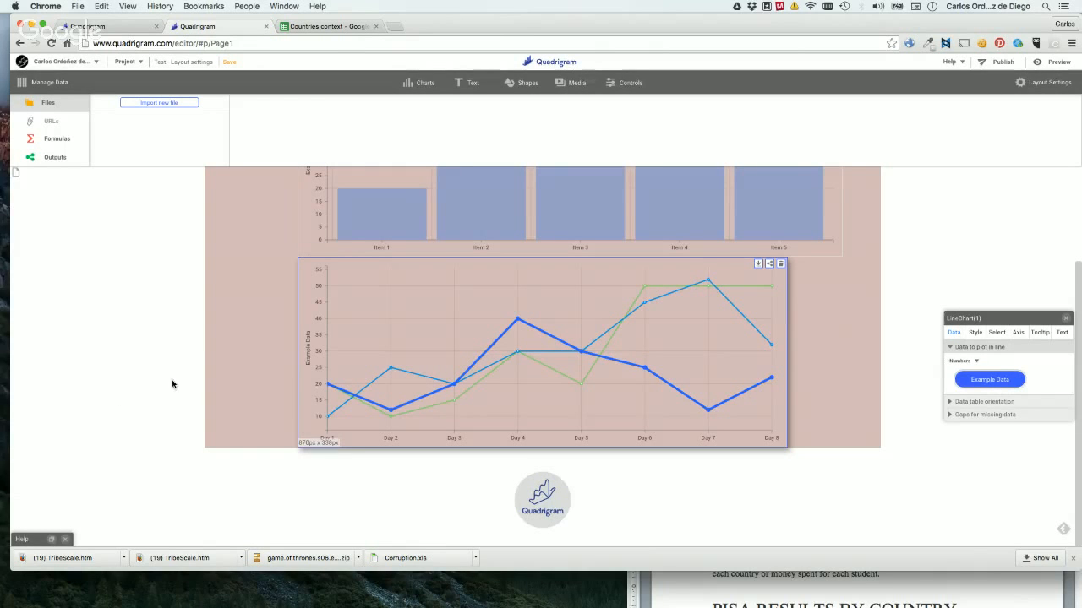
scroll(230, 335, up, 3)
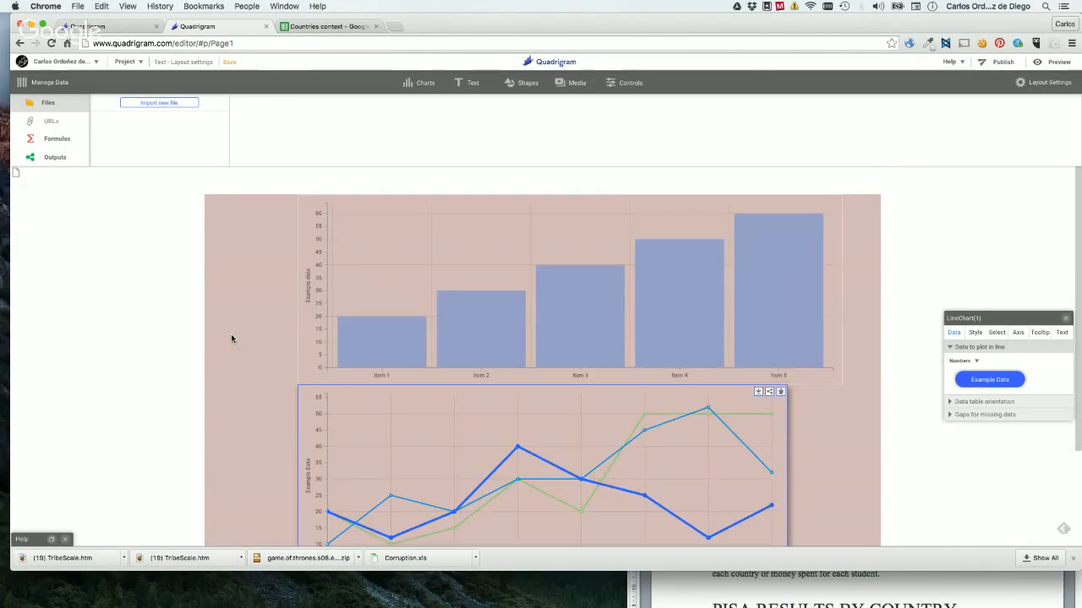
scroll(231, 335, down, 3)
scroll(789, 330, up, 3)
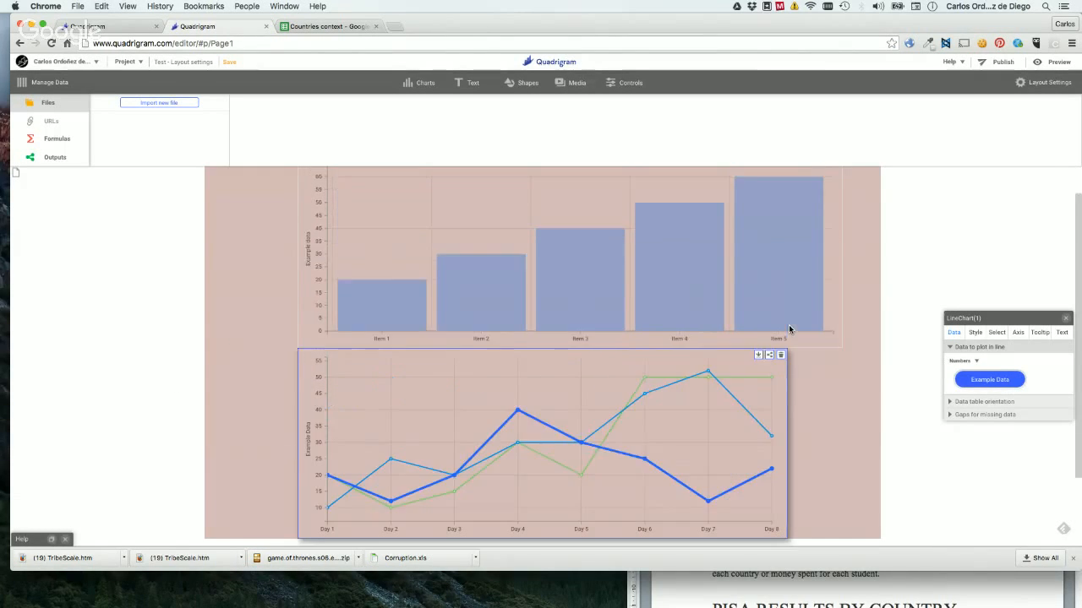
Review the tooltip options in the layout settings and set the tooltip base style to Green Tea.
click(1035, 90)
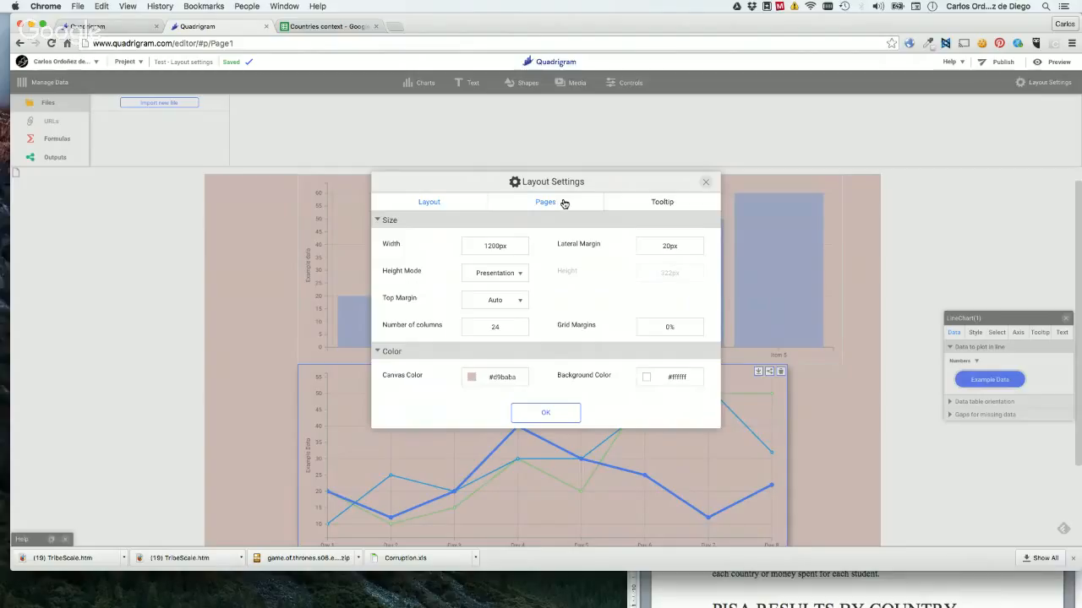
click(661, 202)
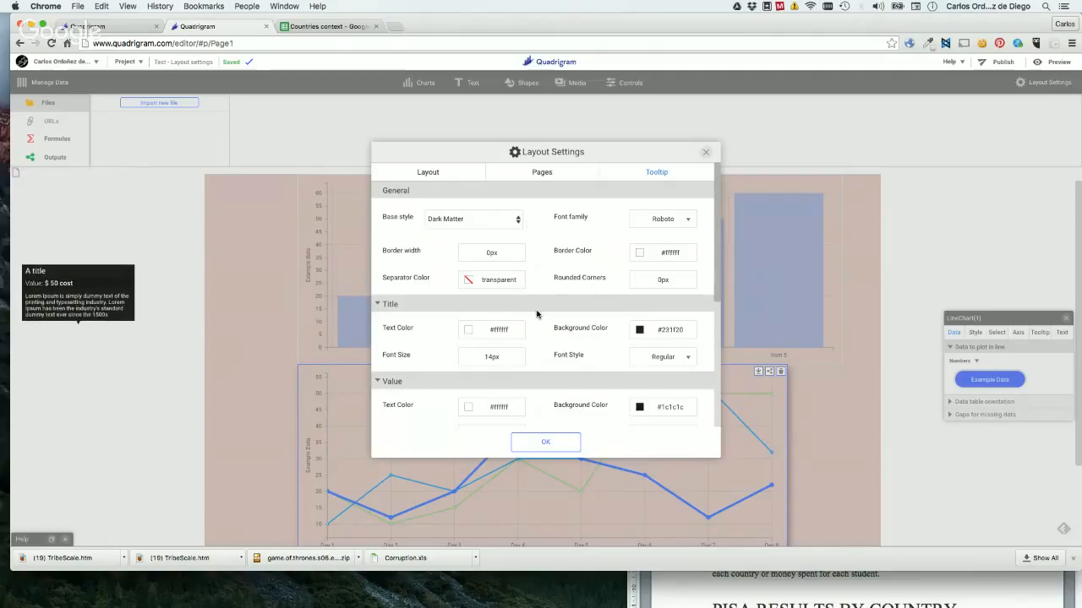
scroll(536, 314, down, 3)
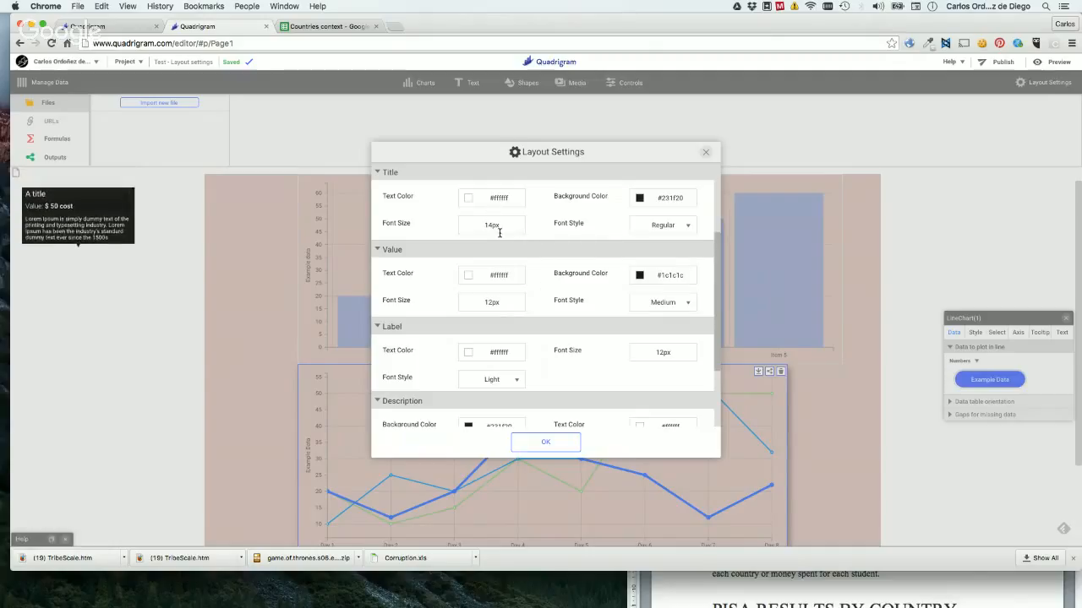
scroll(539, 240, up, 3)
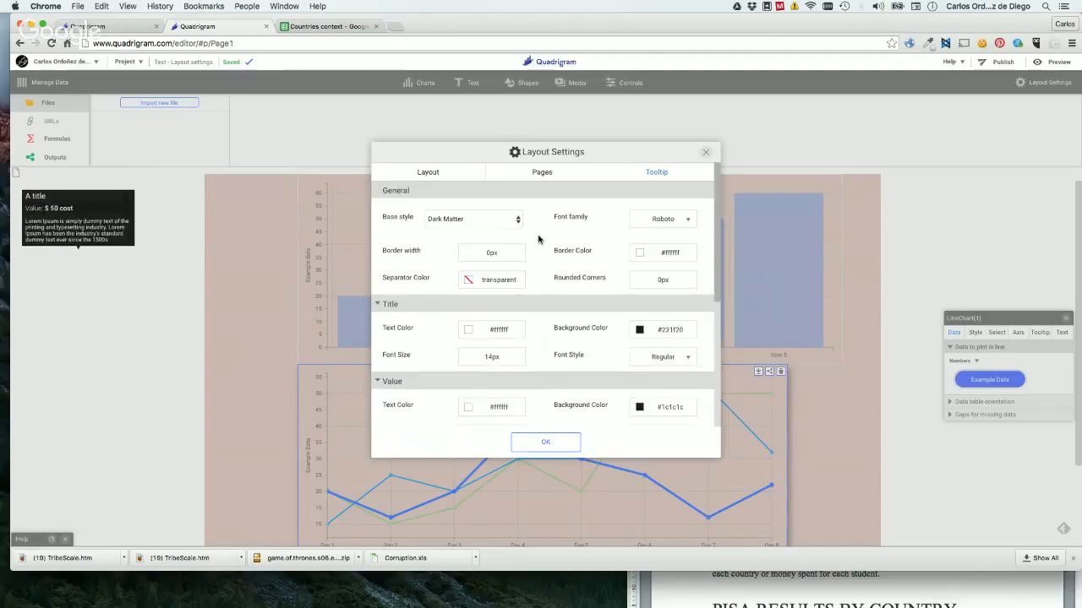
click(451, 221)
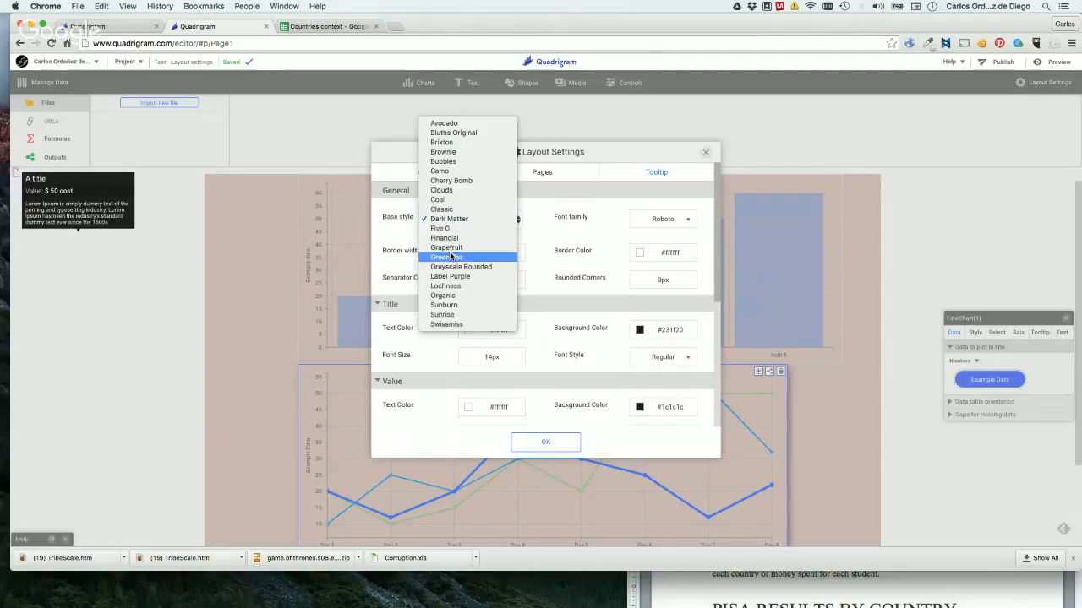
click(451, 256)
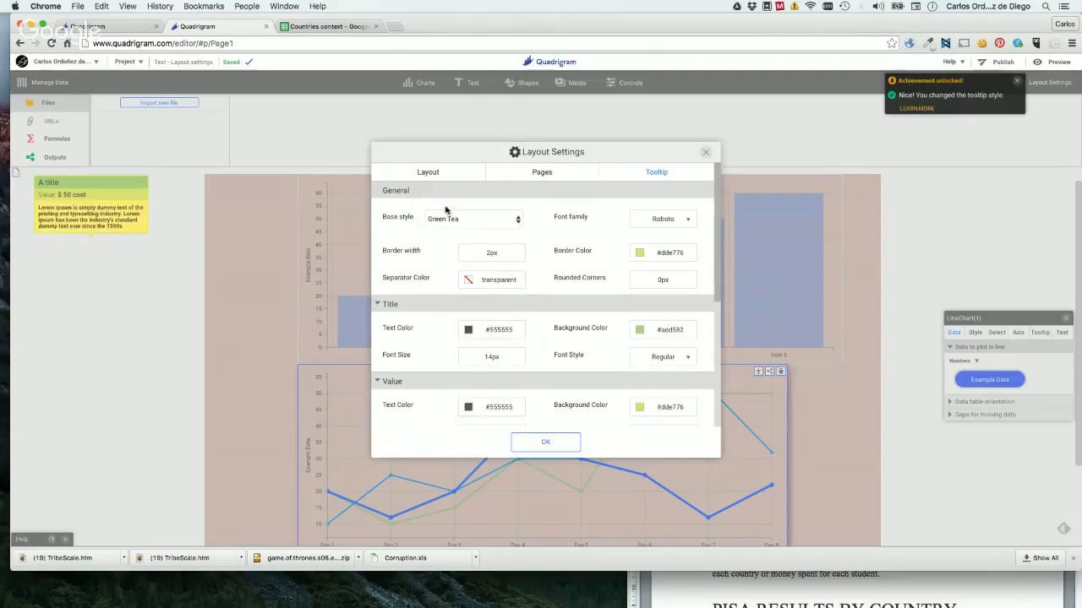
Set the tooltip base style to Cherry Bomb and apply the layout settings.
click(450, 220)
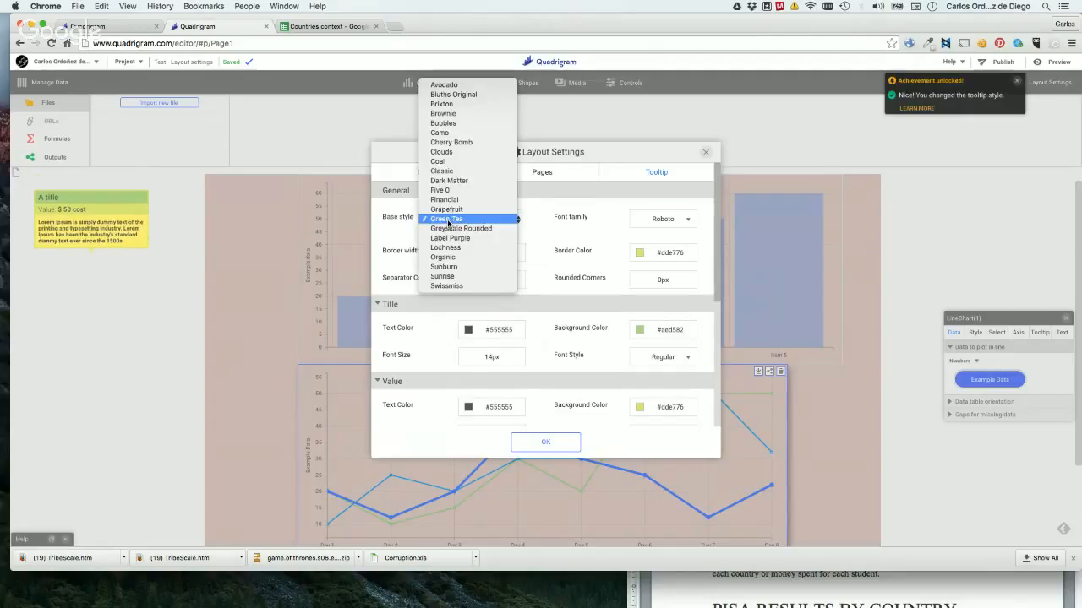
click(444, 142)
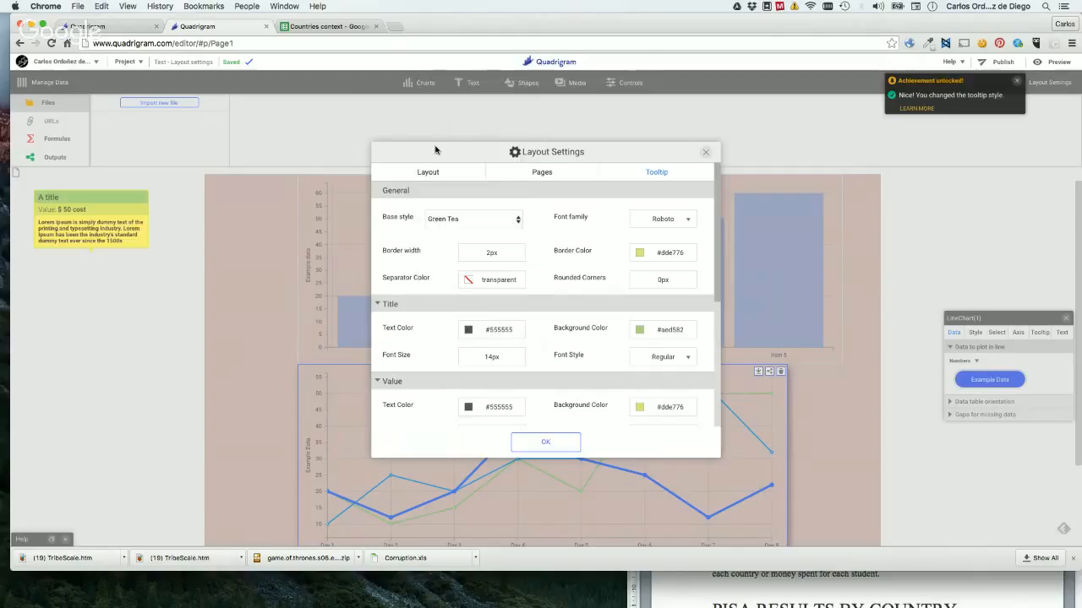
click(568, 441)
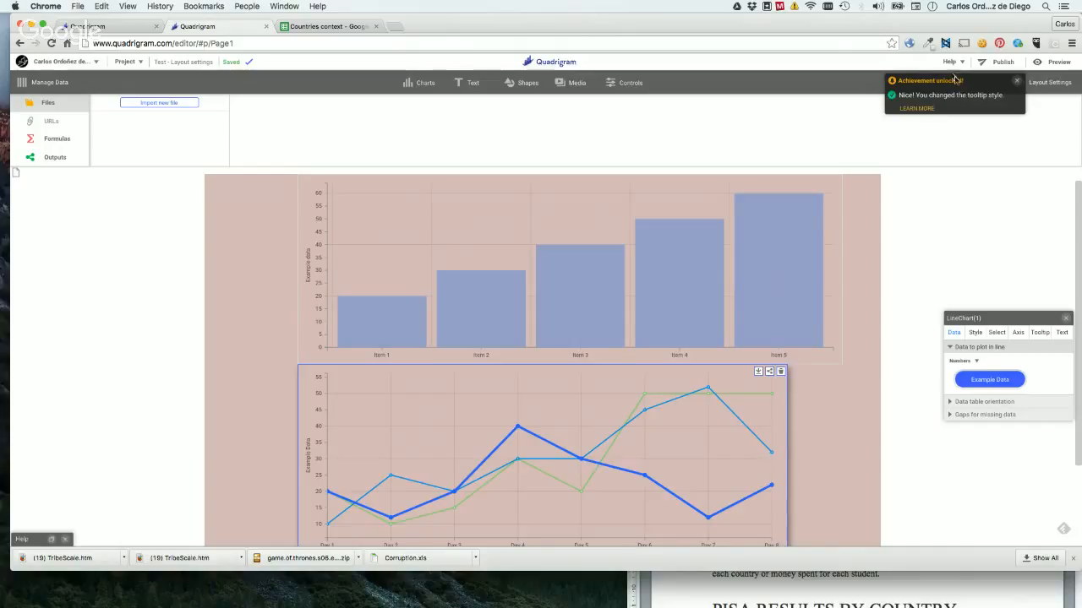
Review the available help options without choosing one.
click(949, 62)
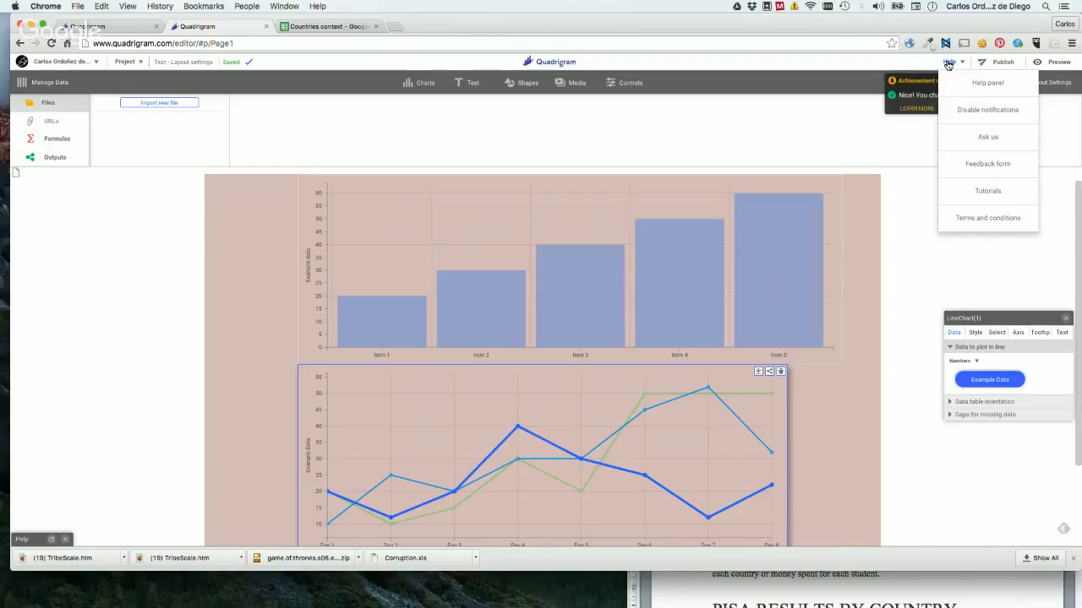
click(948, 64)
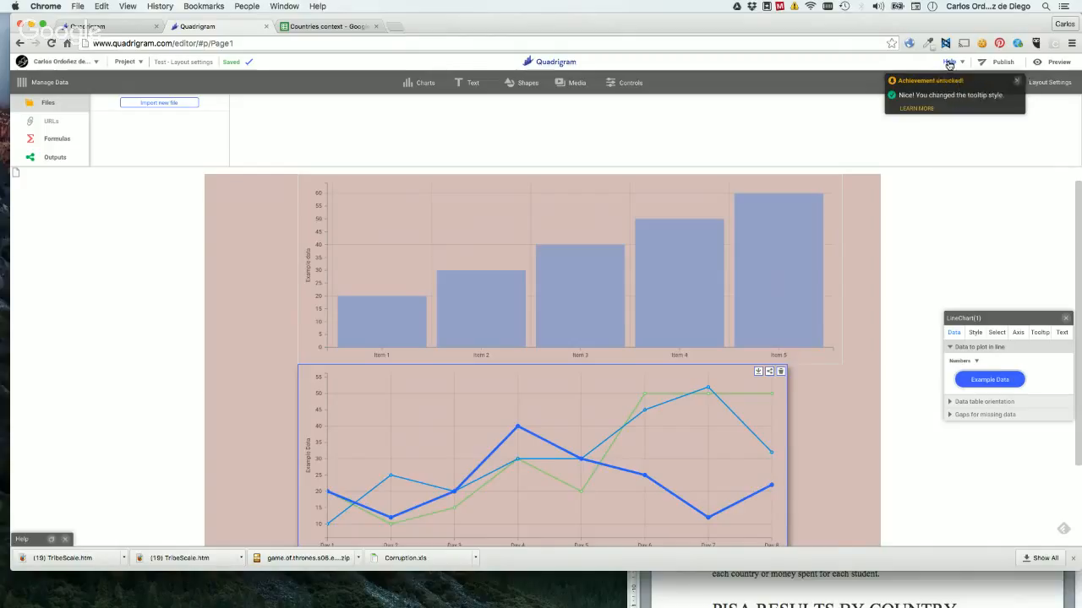
click(950, 63)
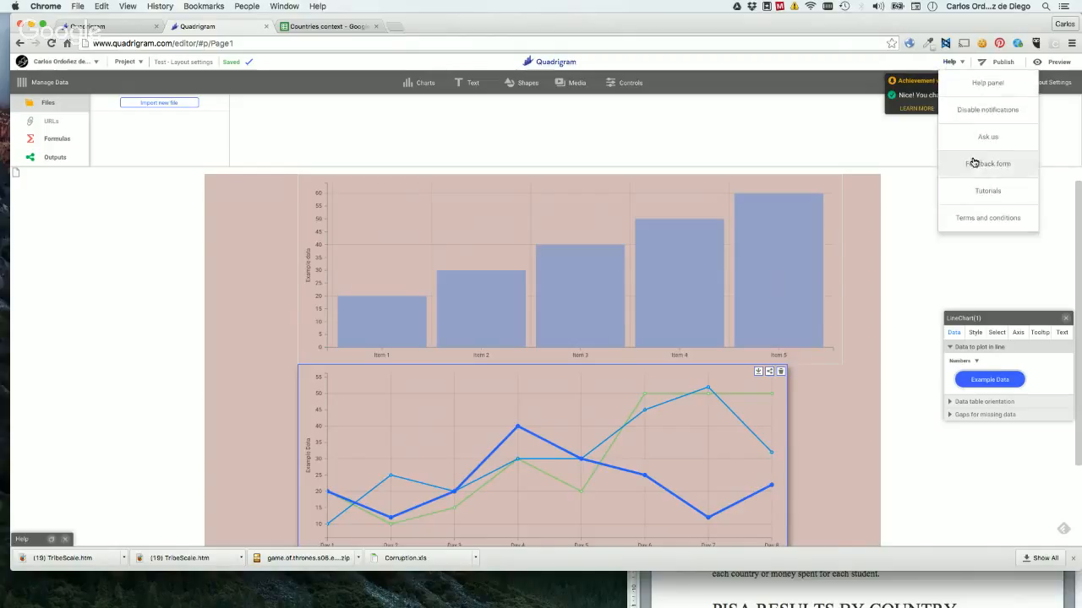
click(949, 65)
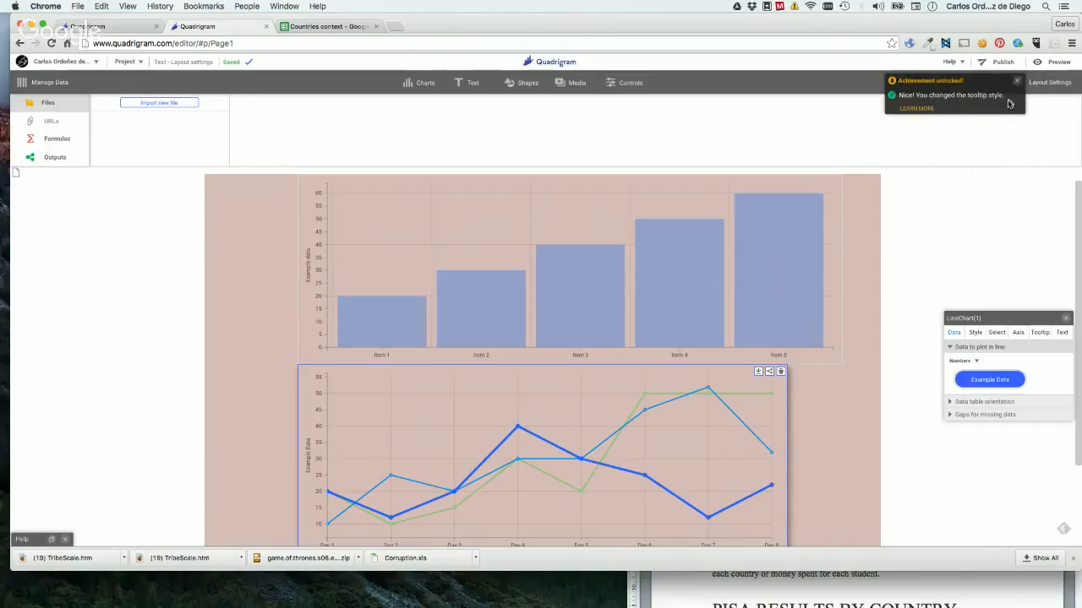
Open the tooltip style help article from the achievement notification and browse the full list of help topics.
click(944, 98)
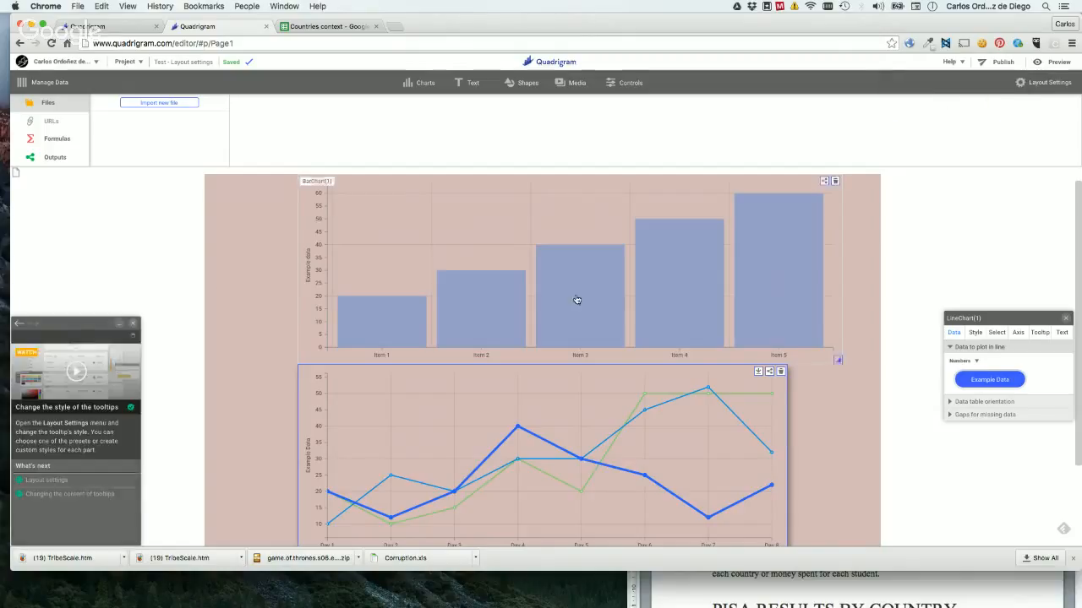
drag(60, 328, 103, 232)
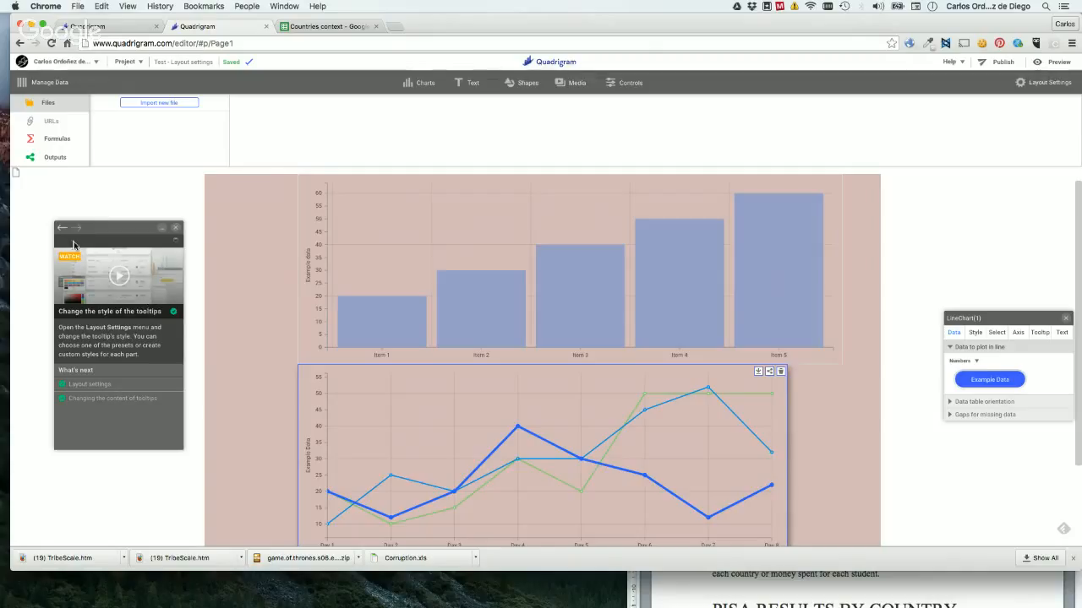
click(173, 244)
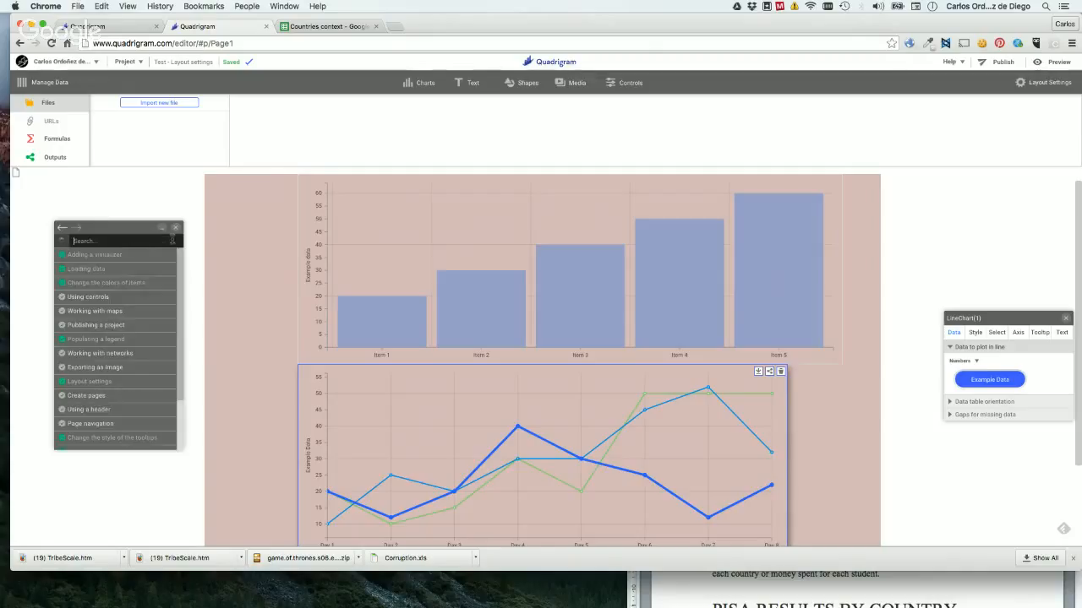
scroll(128, 300, down, 2)
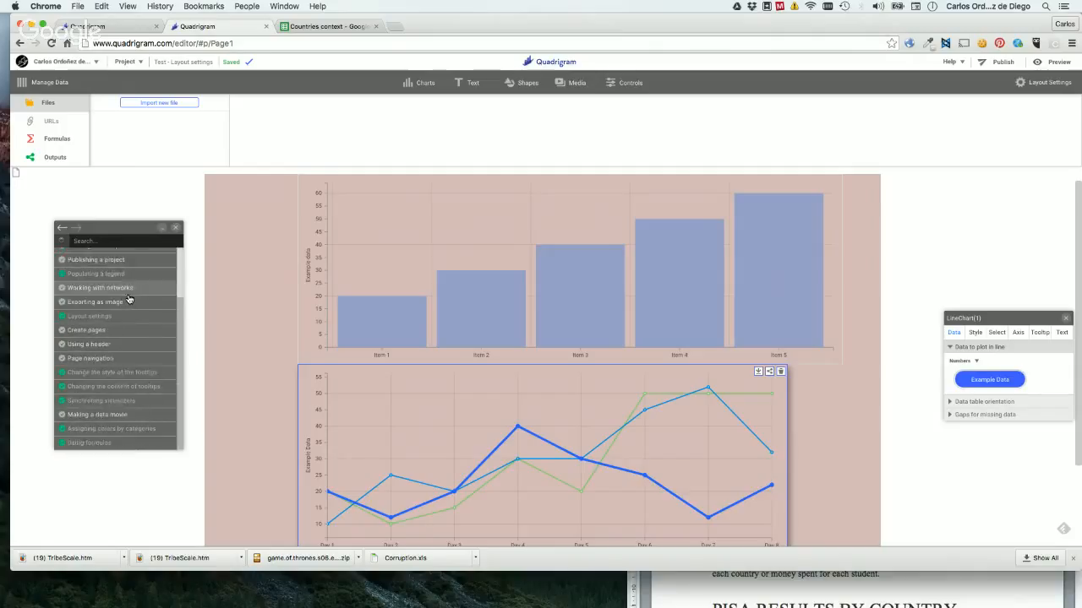
scroll(101, 278, up, 2)
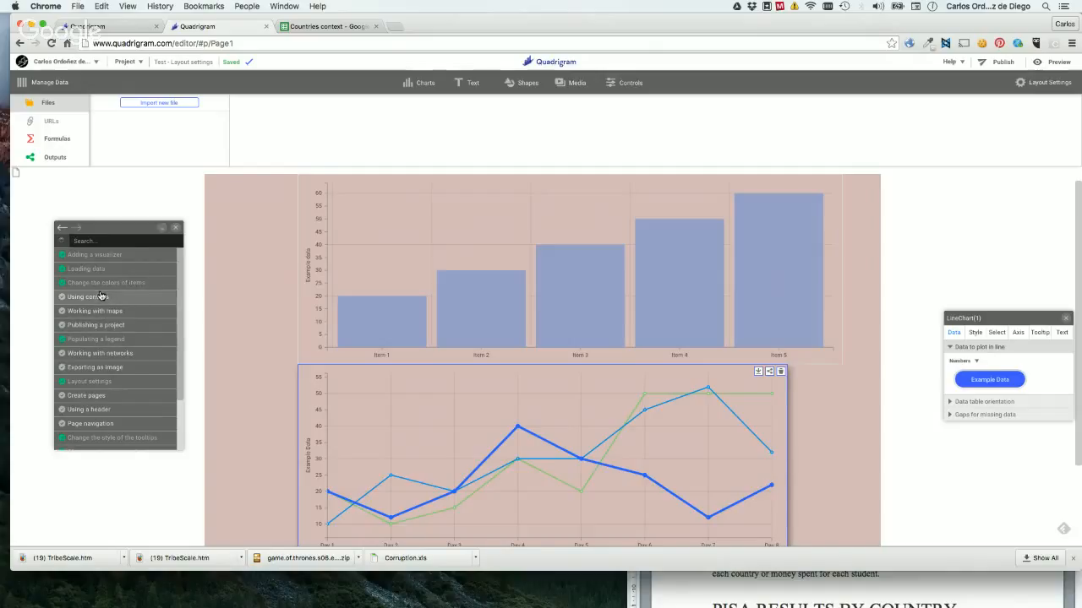
Return to the article on changing the tooltip style and close the help panel.
click(60, 230)
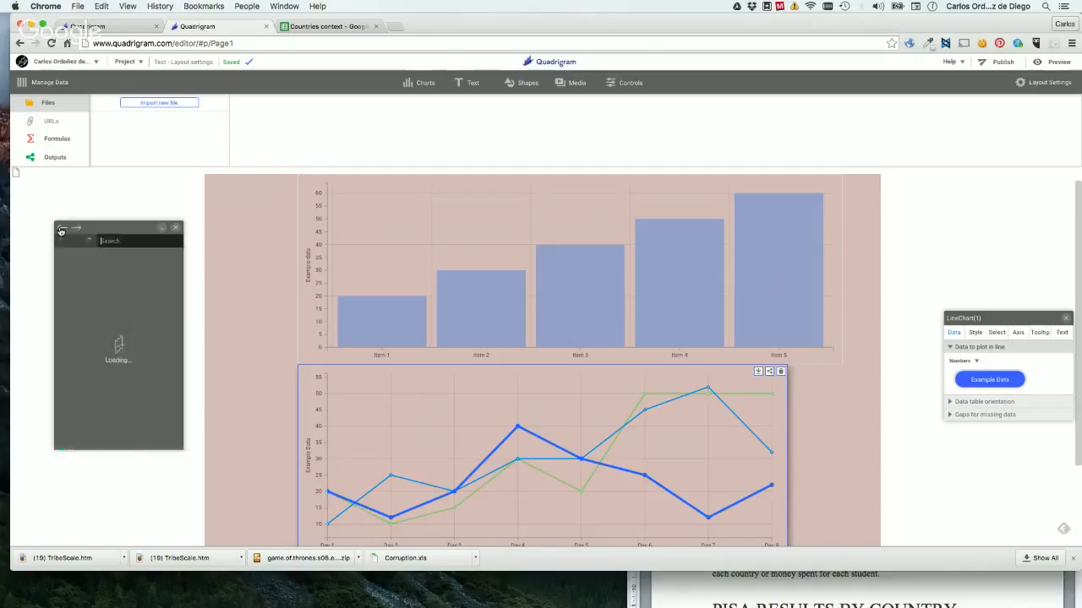
click(144, 186)
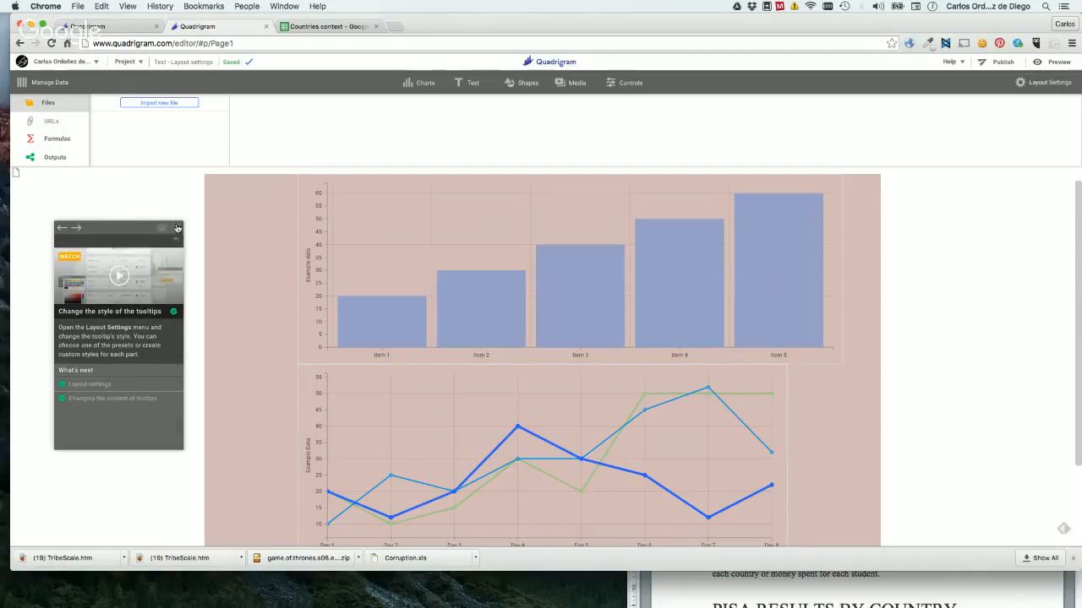
click(177, 228)
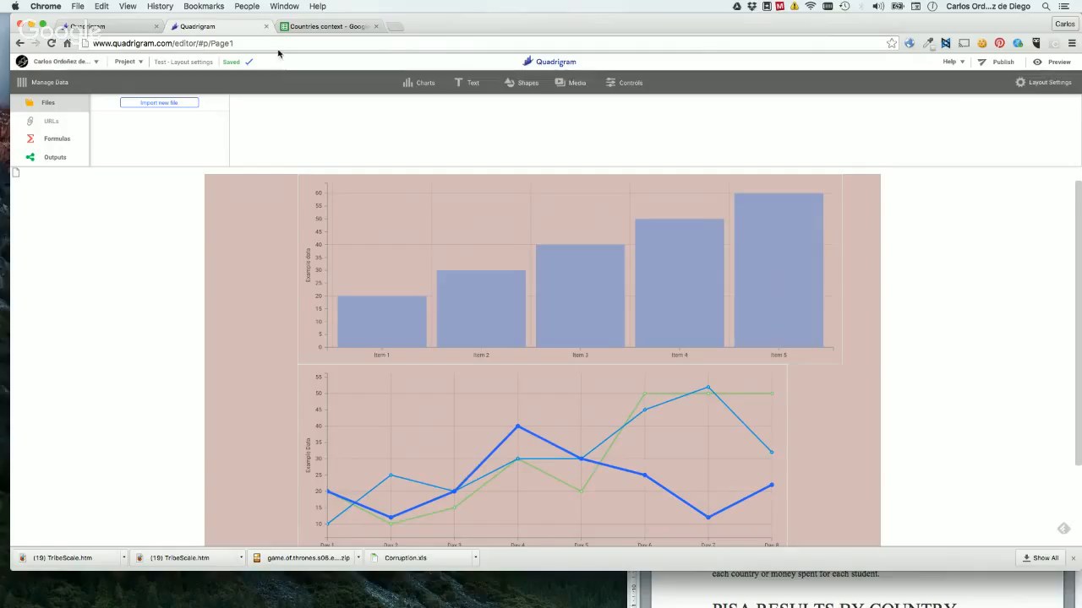
Open the saved project "Lesson 1 - Education".
click(124, 62)
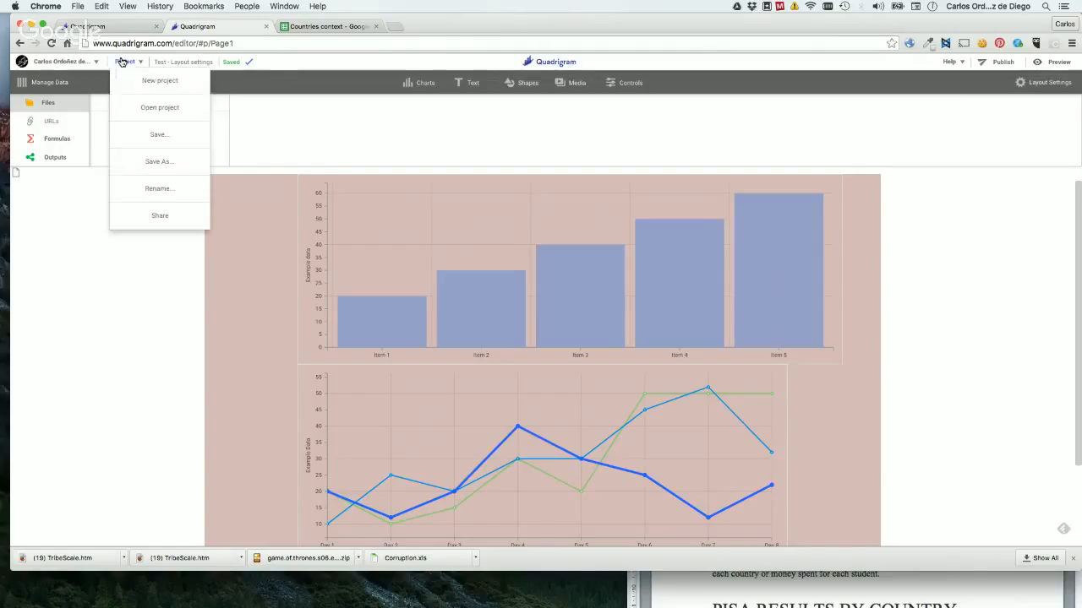
click(193, 113)
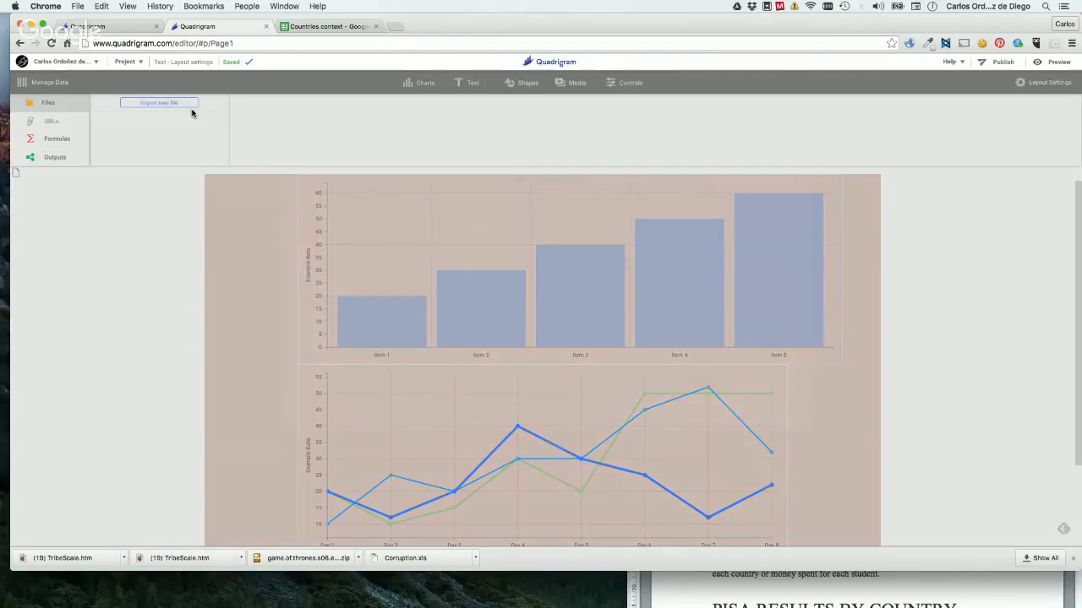
click(738, 270)
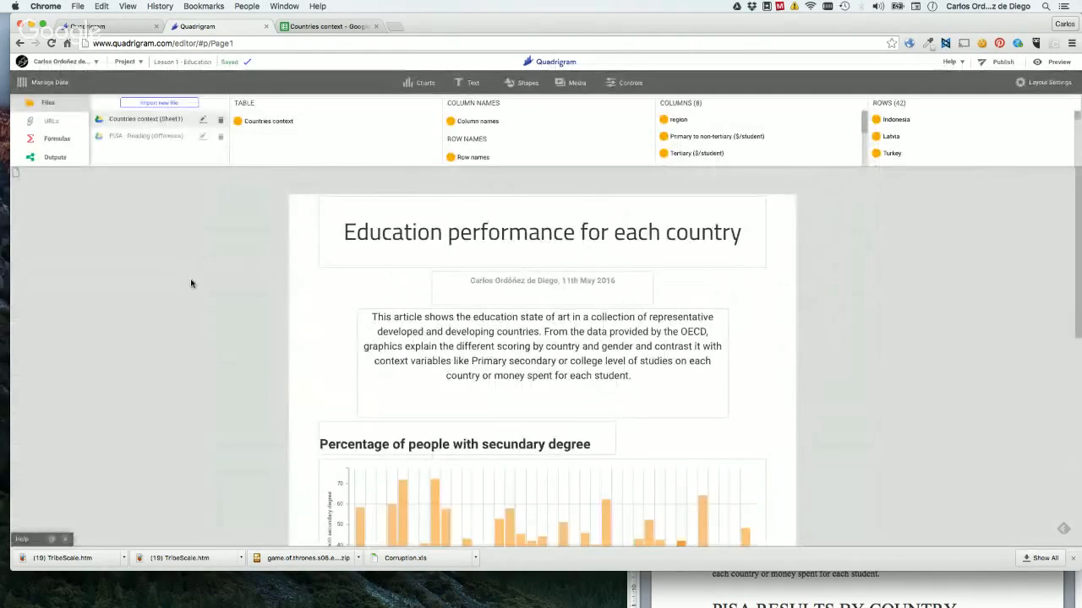
Open the interpretation settings of the "Countries context (Sheet1)" file and examine its table columns.
scroll(191, 283, down, 5)
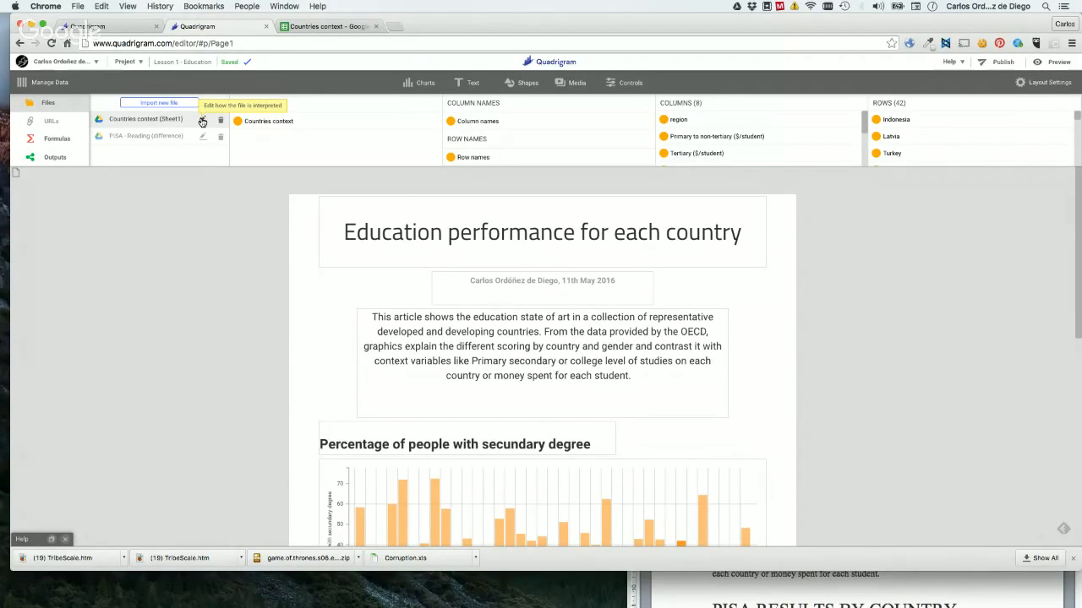
click(202, 121)
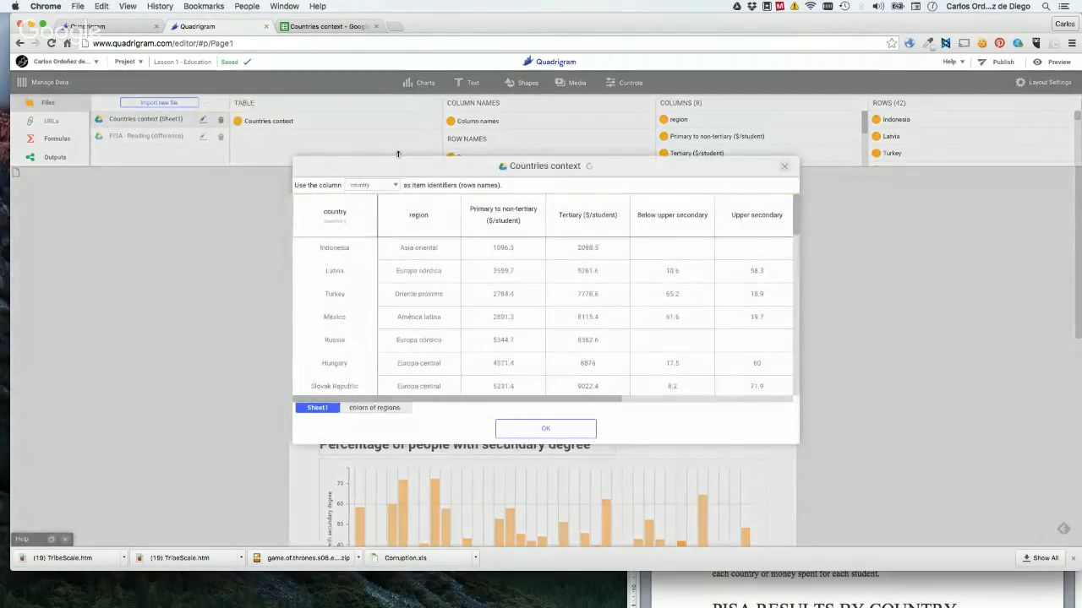
scroll(543, 265, right, 5)
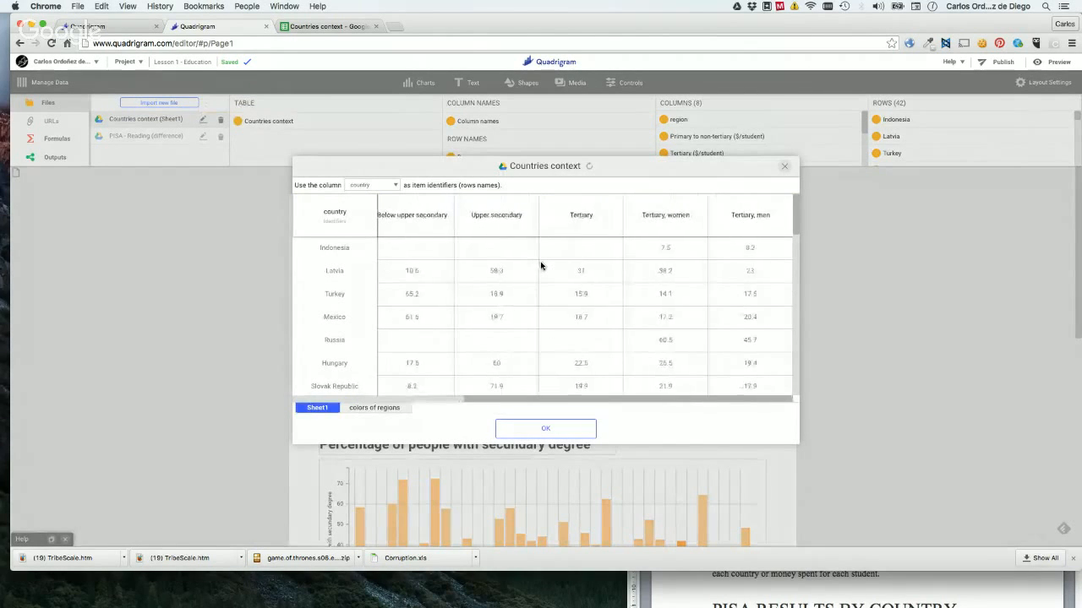
Look through all rows and columns of the Countries context table and close its interpretation settings.
scroll(541, 267, down, 10)
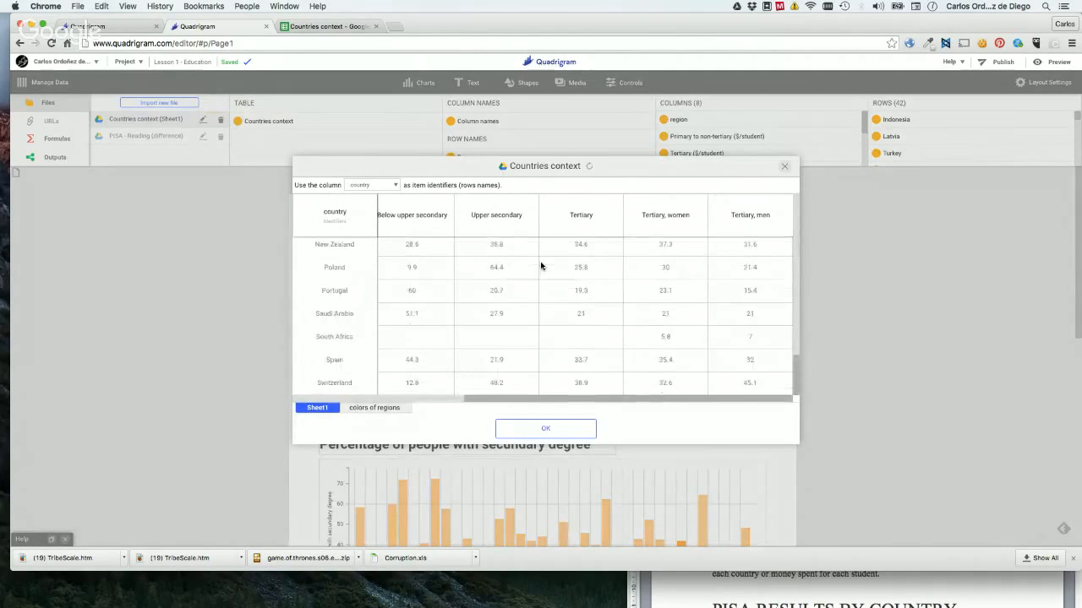
scroll(541, 266, left, 5)
scroll(541, 267, up, 3)
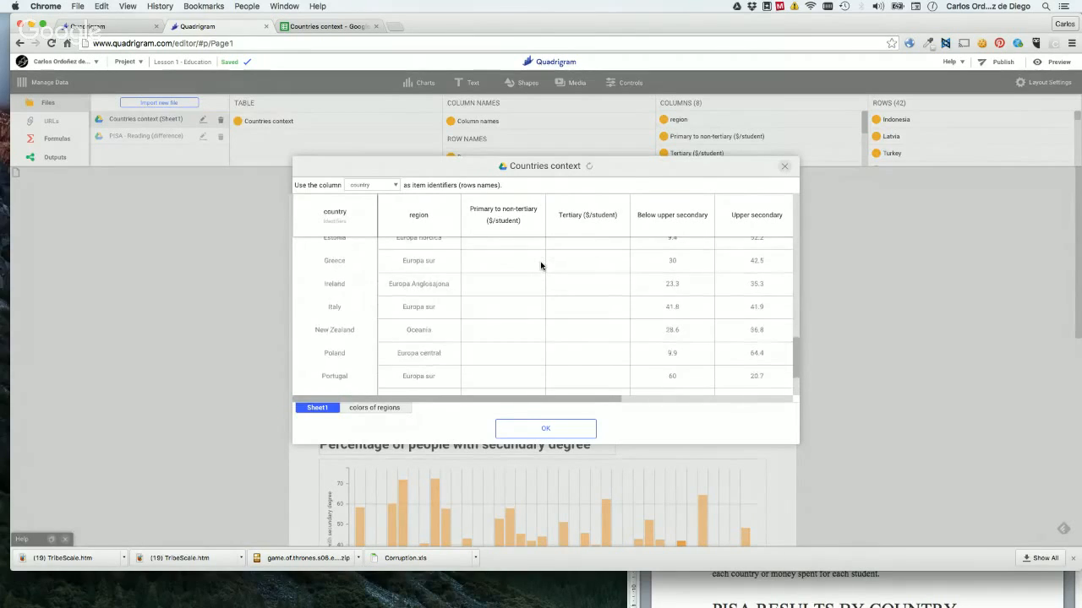
scroll(541, 265, up, 7)
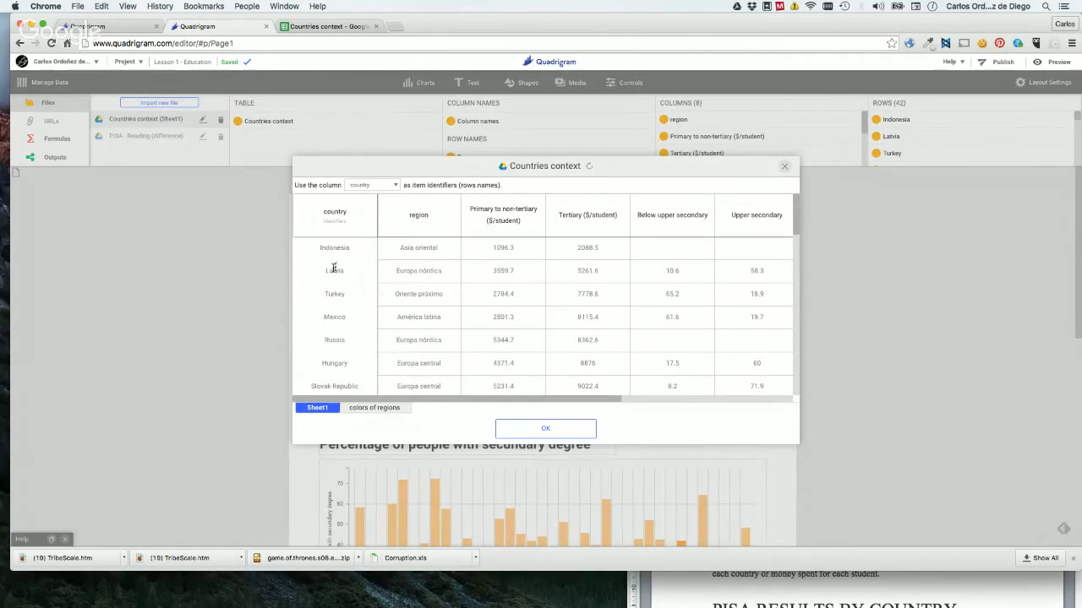
scroll(538, 314, down, 5)
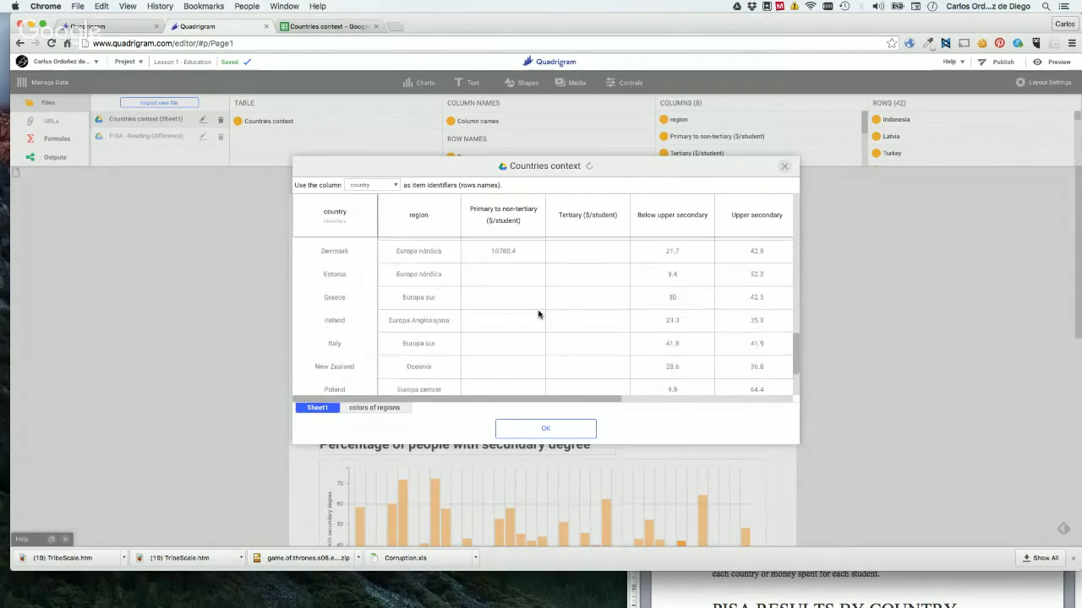
scroll(538, 313, up, 1)
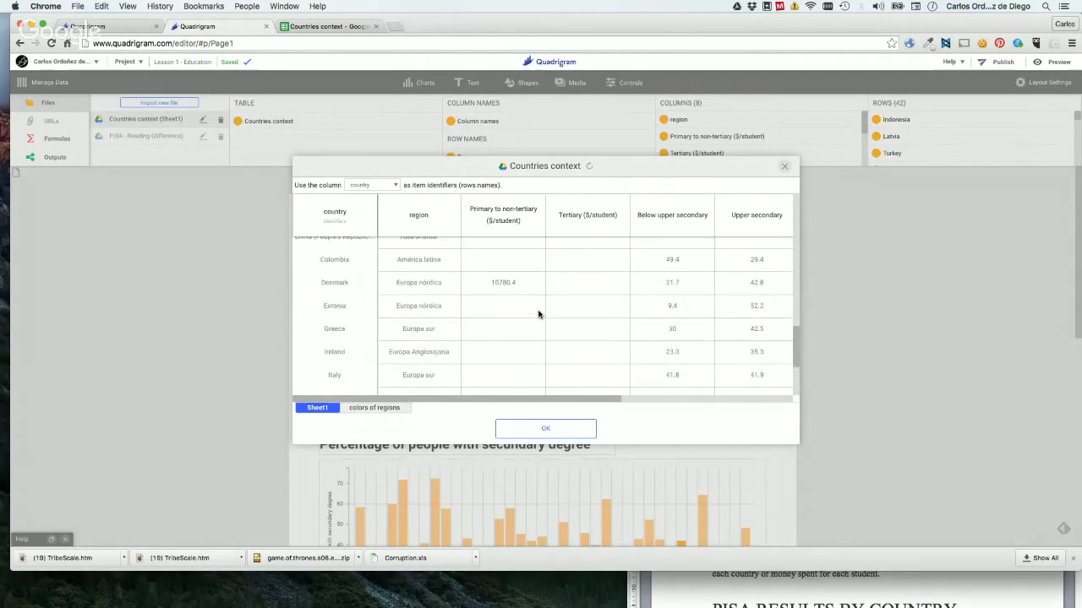
click(785, 168)
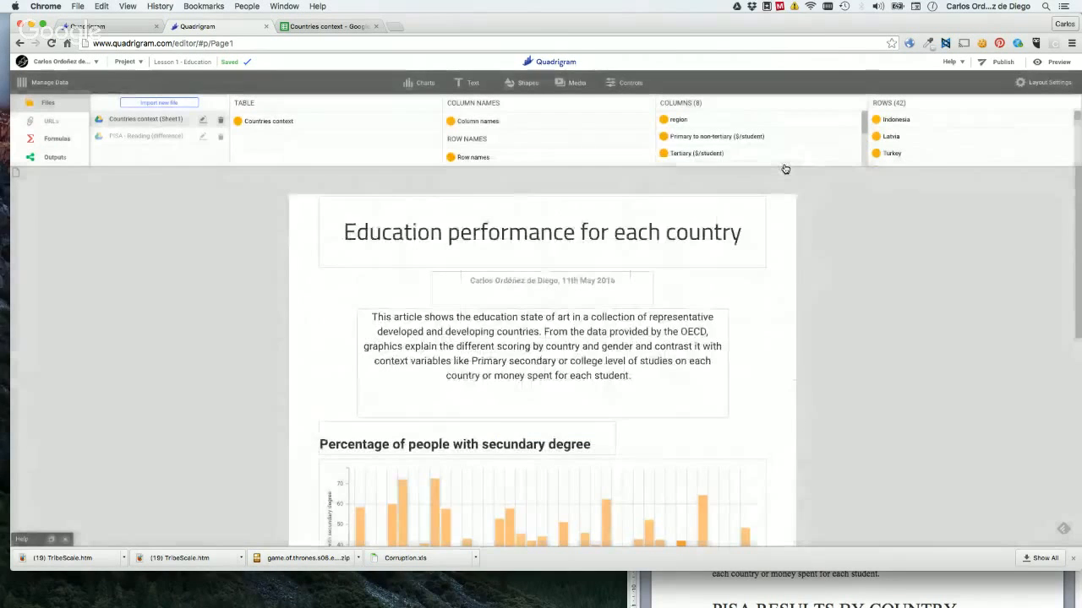
Open the interpretation settings of the "PISA - Reading (difference)" file, examine the yearly values per country and close them.
click(203, 137)
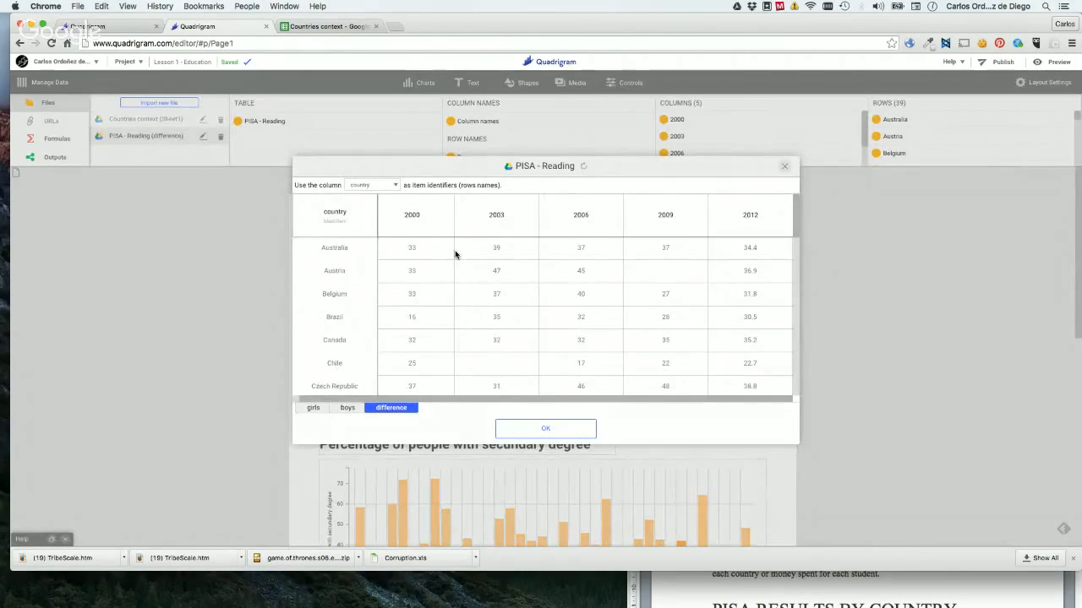
scroll(586, 302, down, 5)
scroll(587, 302, up, 5)
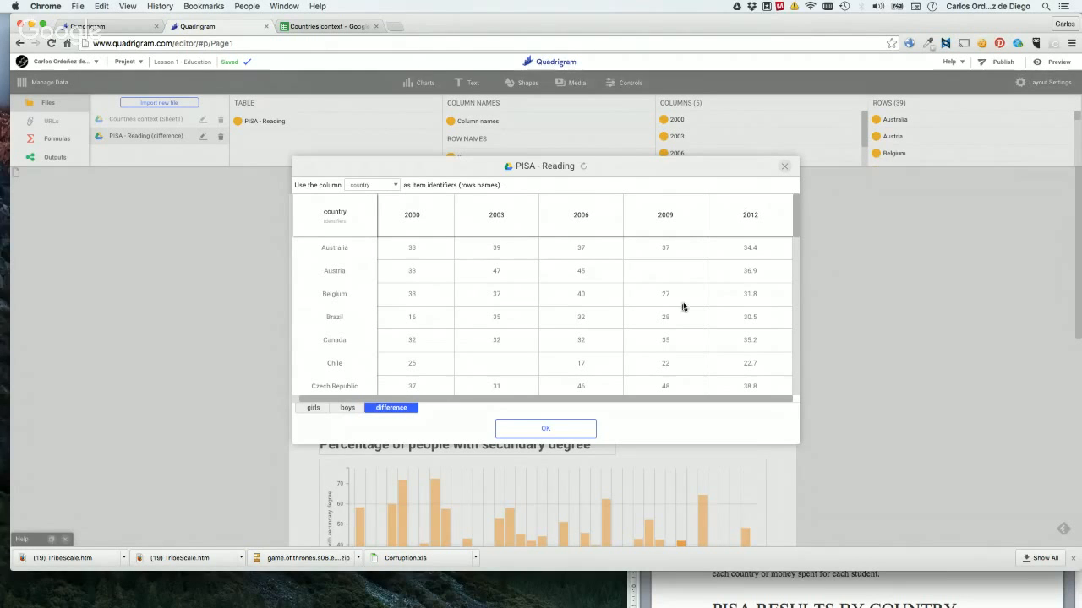
click(787, 167)
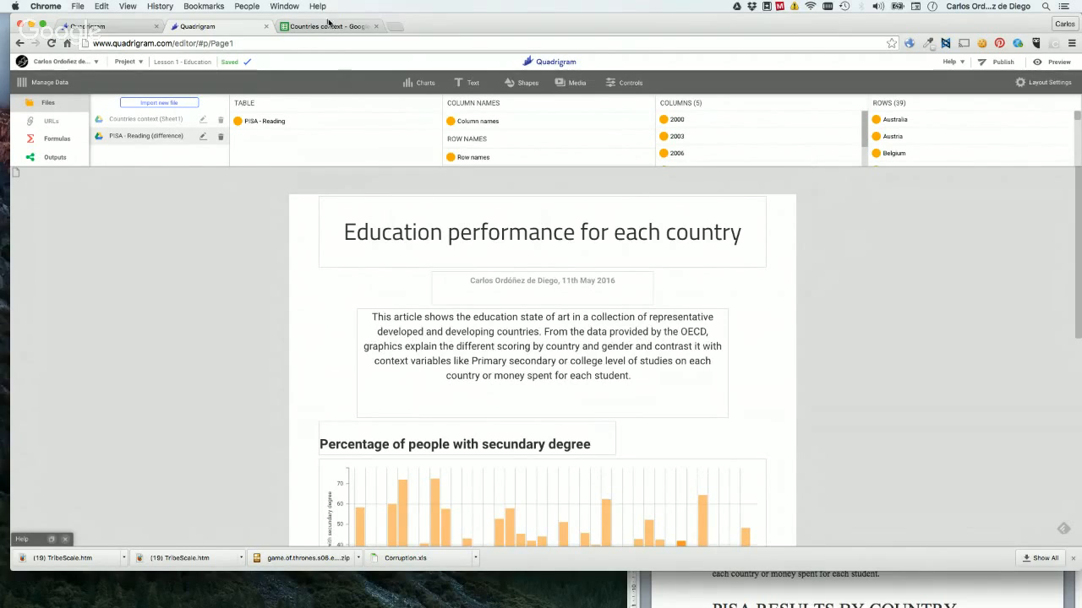
Glance at the "Countries context" Google spreadsheet and open Google Drive in a new browser tab.
click(305, 26)
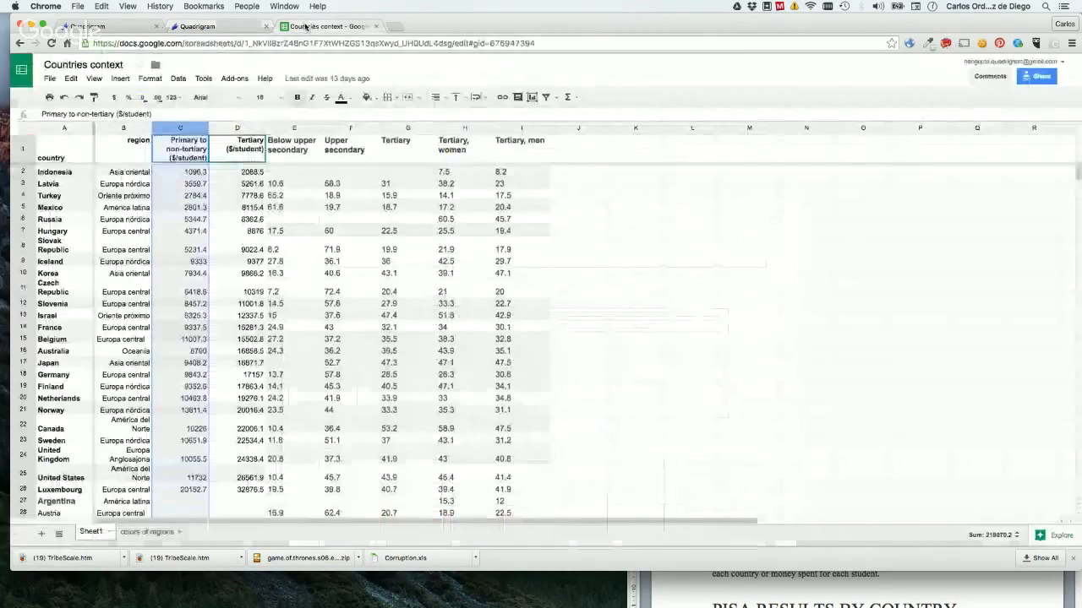
click(224, 27)
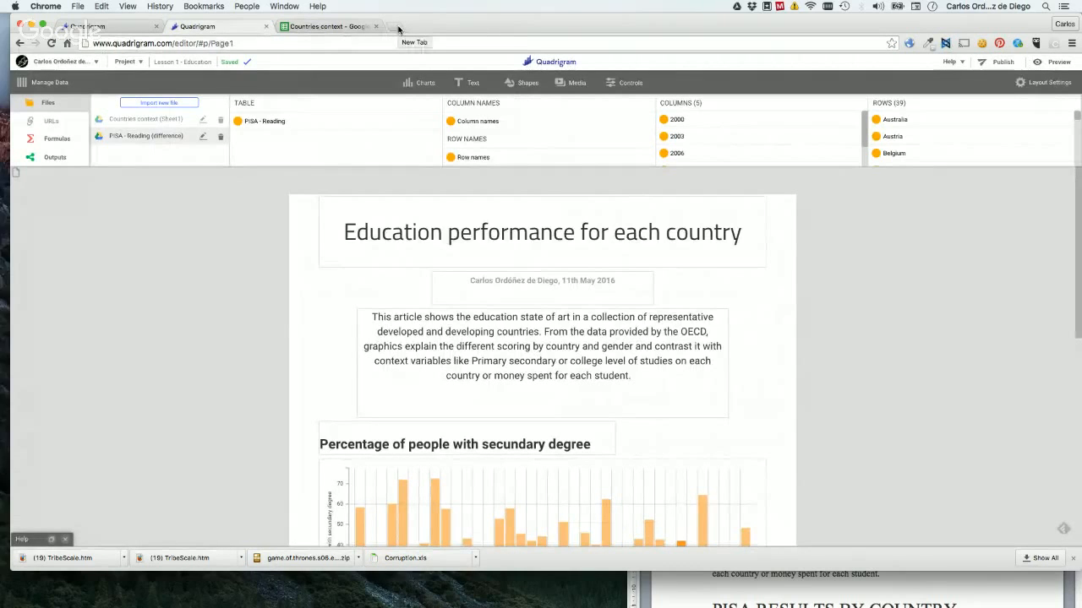
click(399, 30)
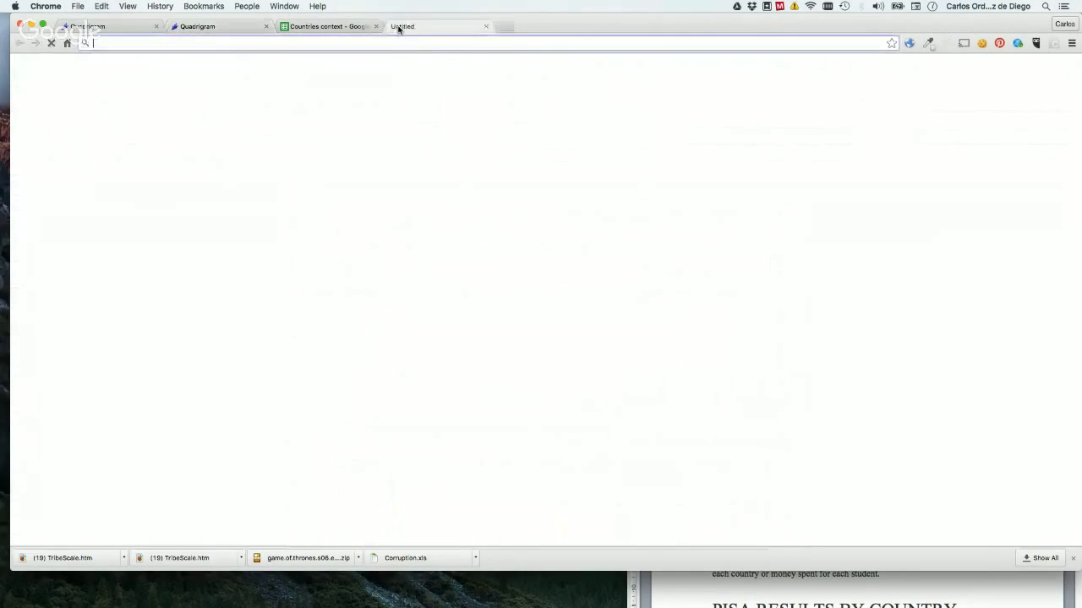
text(dire)
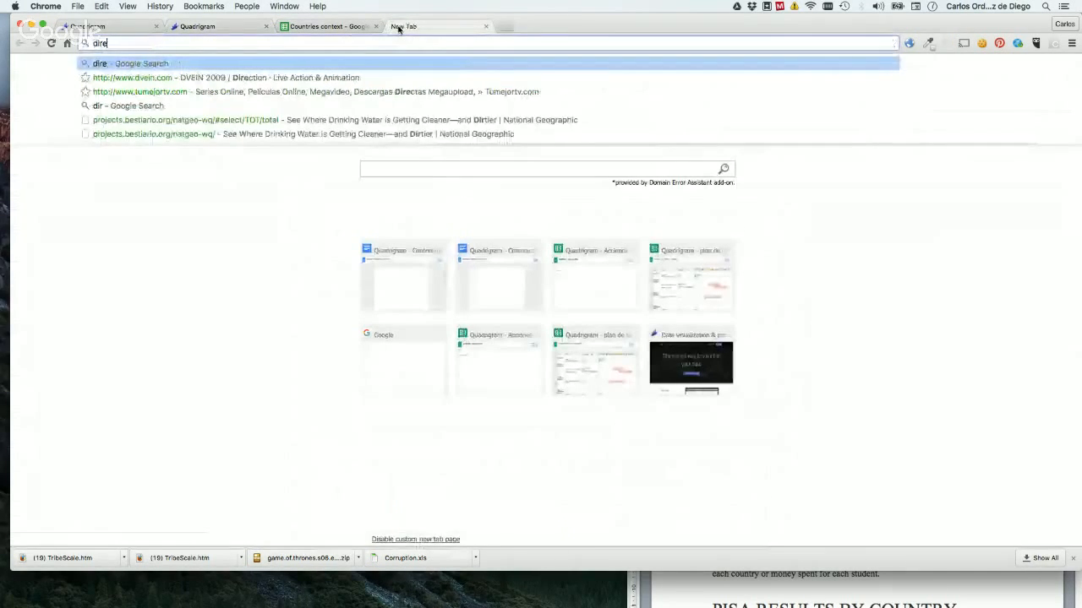
key(BackSpace)
key(BackSpace)
key(BackSpace)
text(rive)
key(Return)
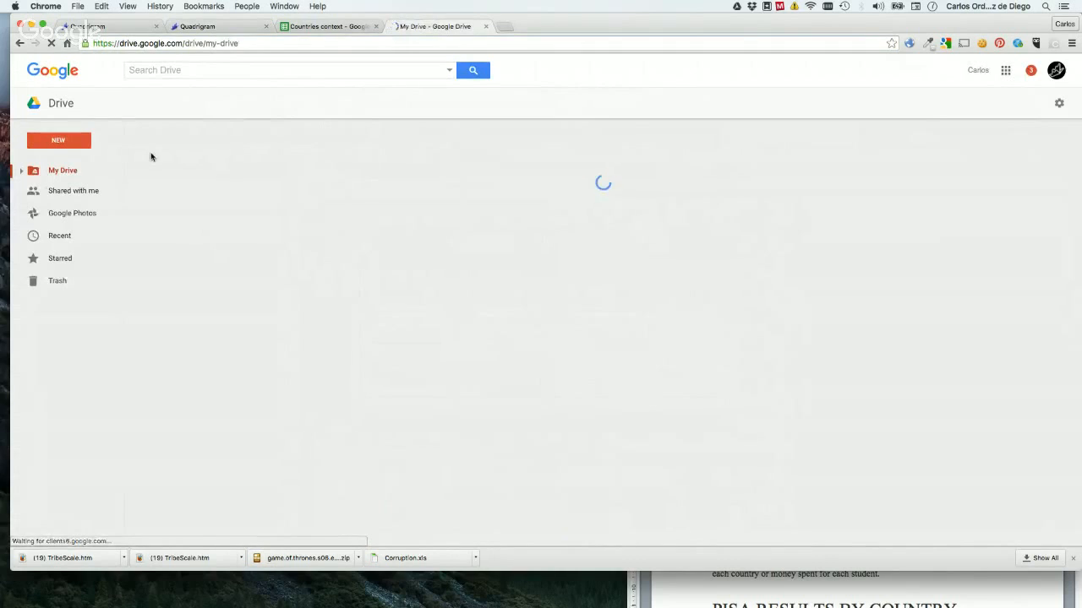
Search Google Drive for "curso" and open the spreadsheet "Quadrigram - Acciones a medir - Cursos" in its own window.
click(201, 70)
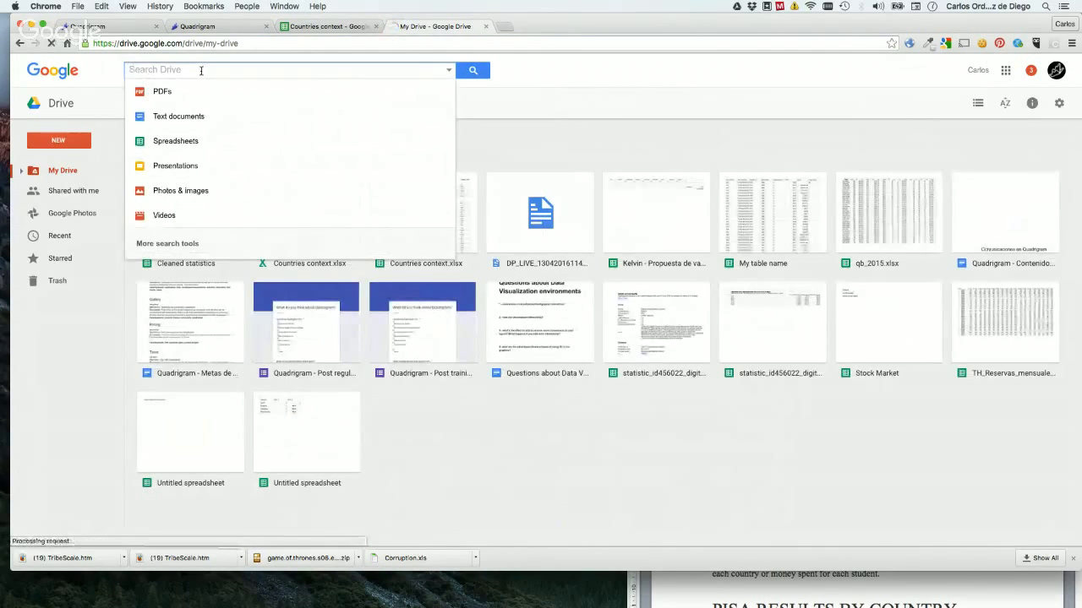
text(curso)
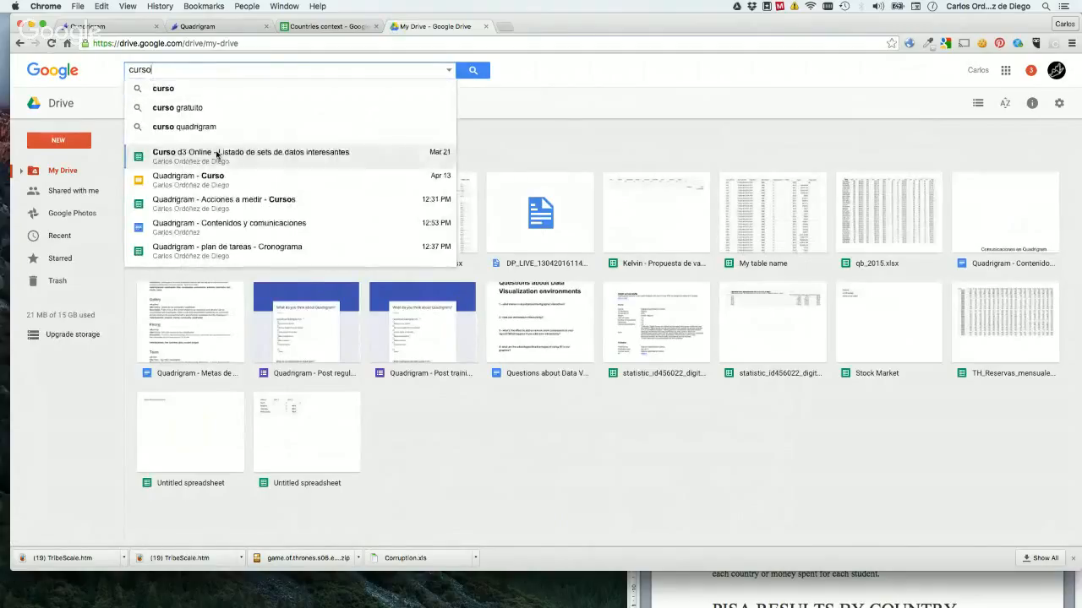
click(260, 202)
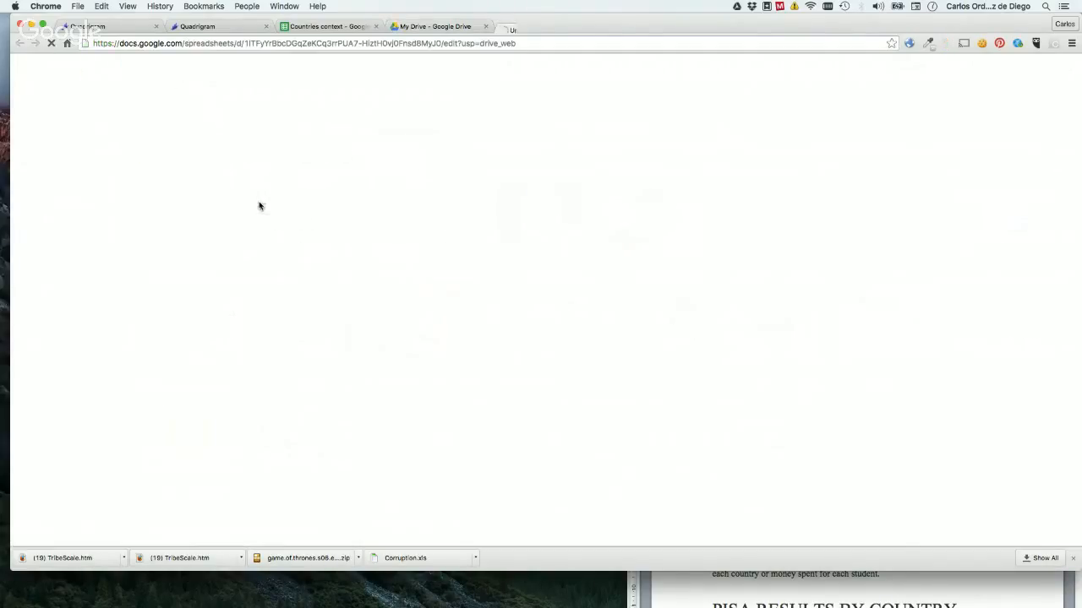
drag(533, 26, 538, 28)
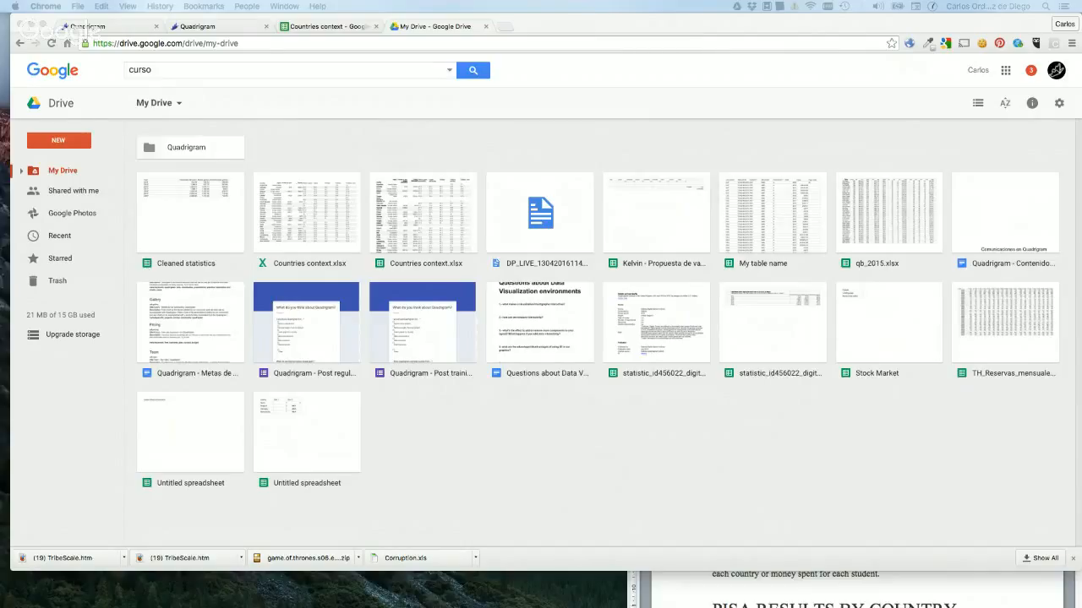
Return to the Quadrigram editor, add a Quadrification chart below the PISA line chart and enlarge it to the line chart's width.
click(188, 27)
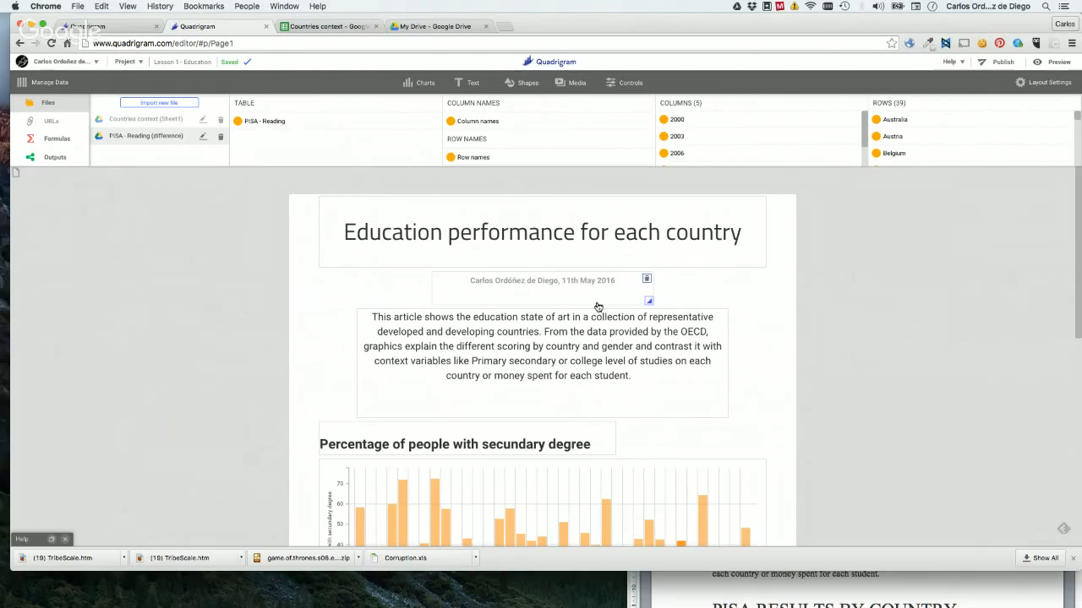
scroll(599, 307, down, 4)
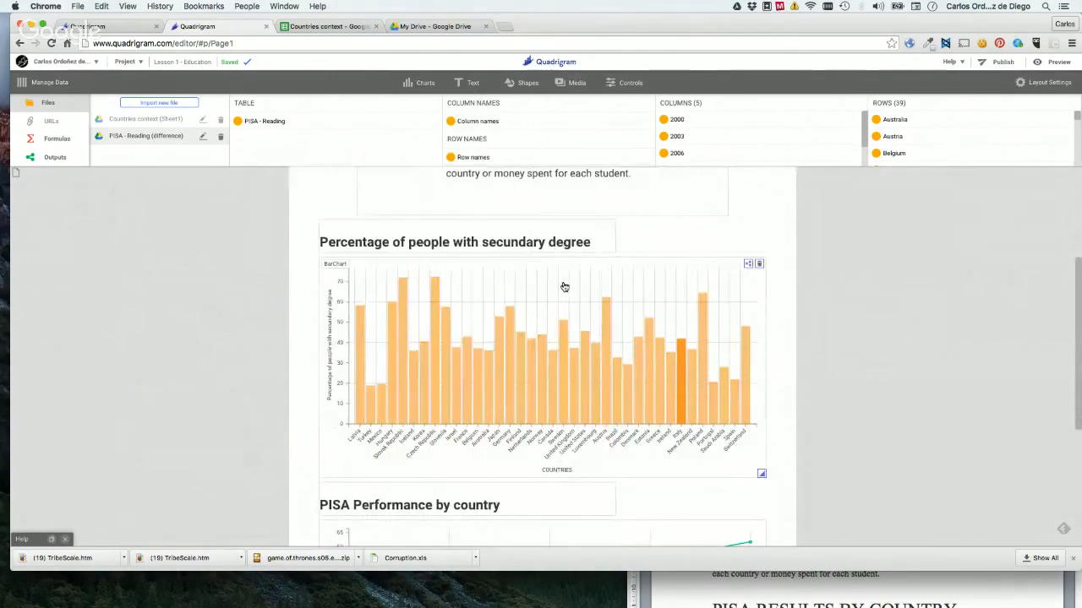
scroll(564, 288, down, 7)
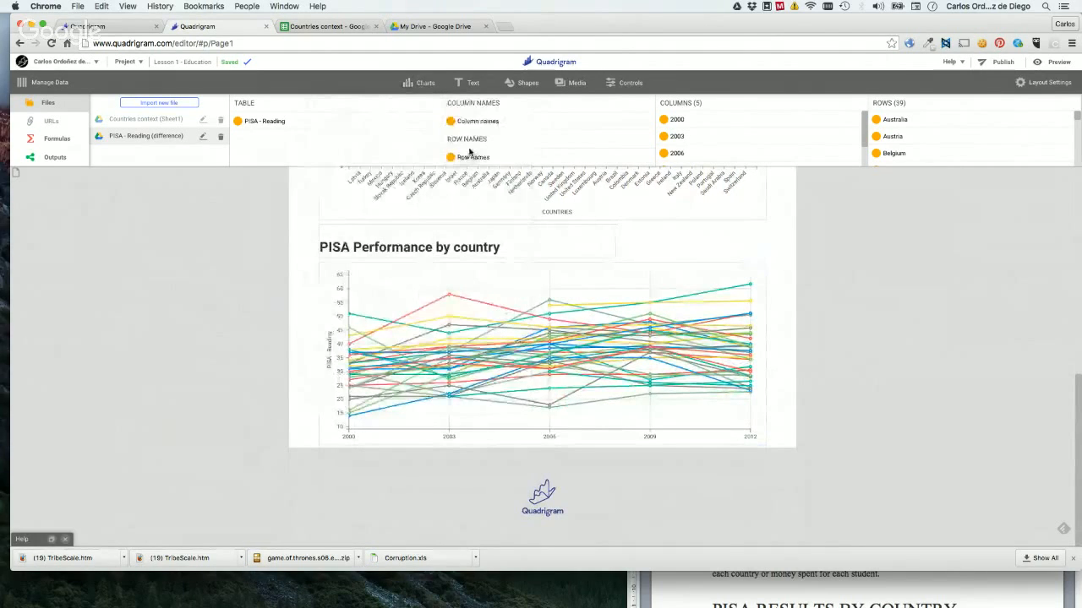
mouse_move(421, 87)
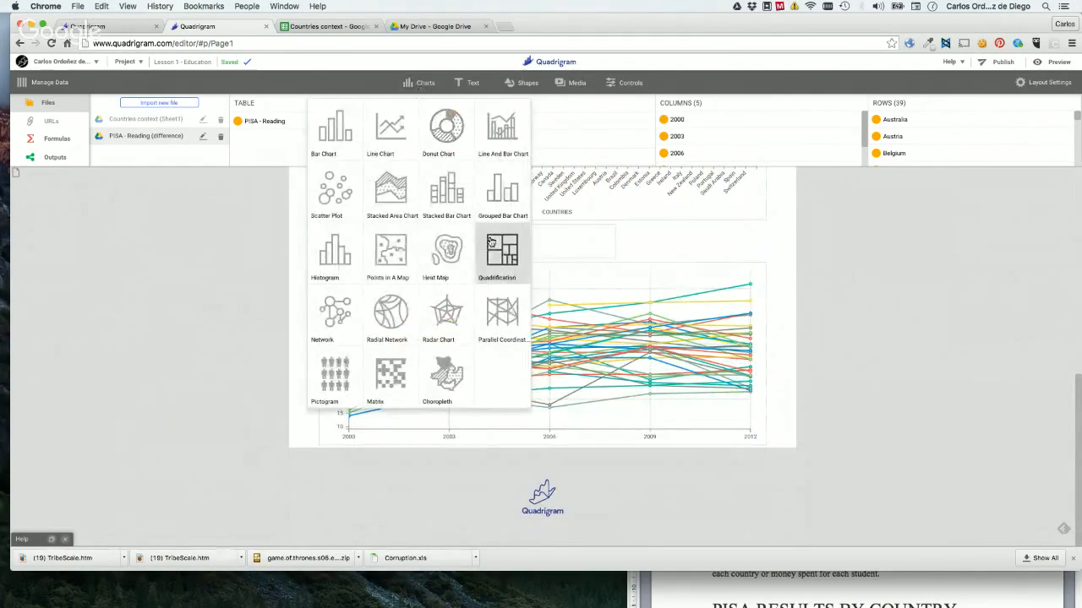
drag(497, 248, 359, 433)
scroll(218, 385, down, 3)
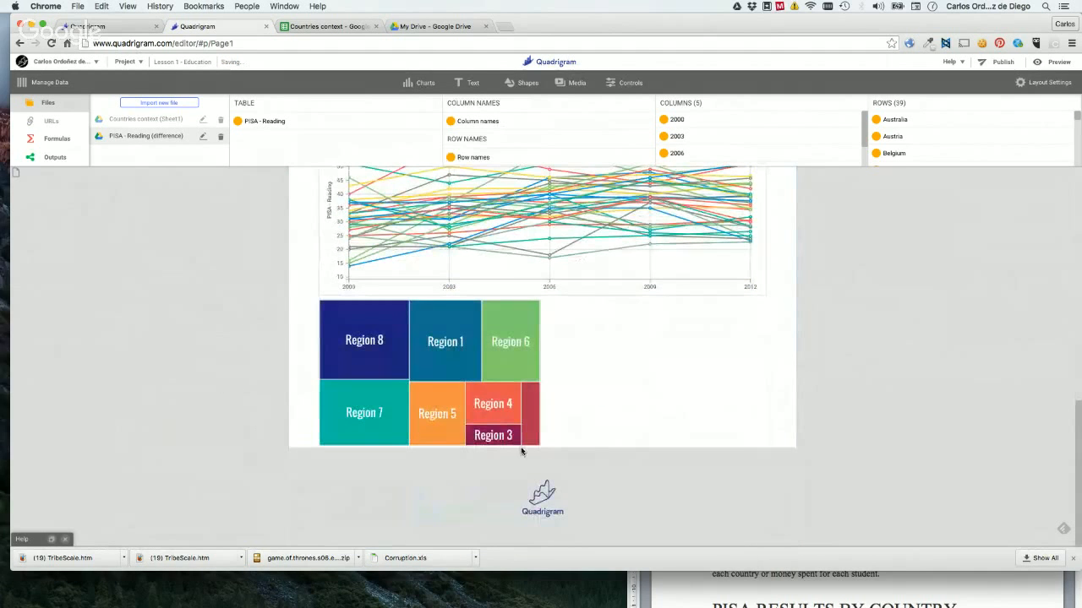
drag(522, 449, 765, 519)
Assign the "Primary to non-tertiary ($/student)" column of "Countries context" to the treemap's rectangle area.
click(462, 339)
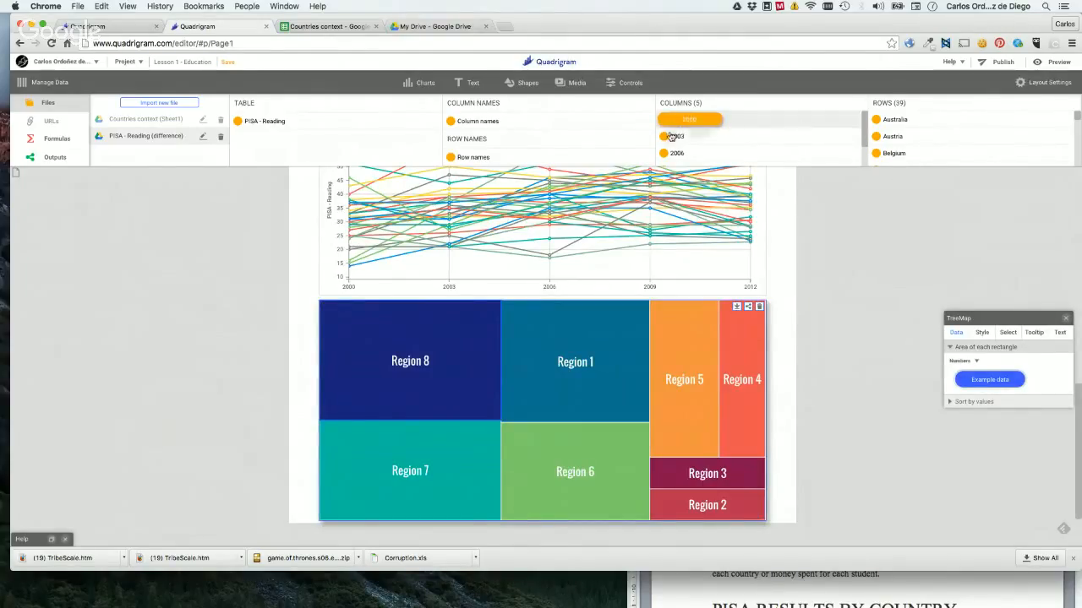
click(175, 119)
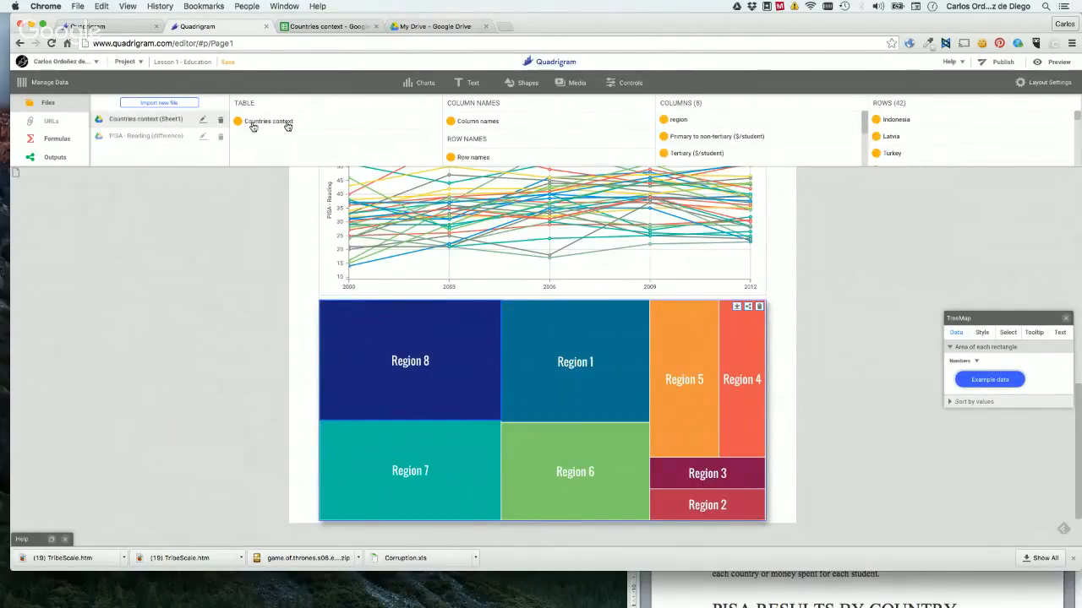
drag(717, 136, 1054, 371)
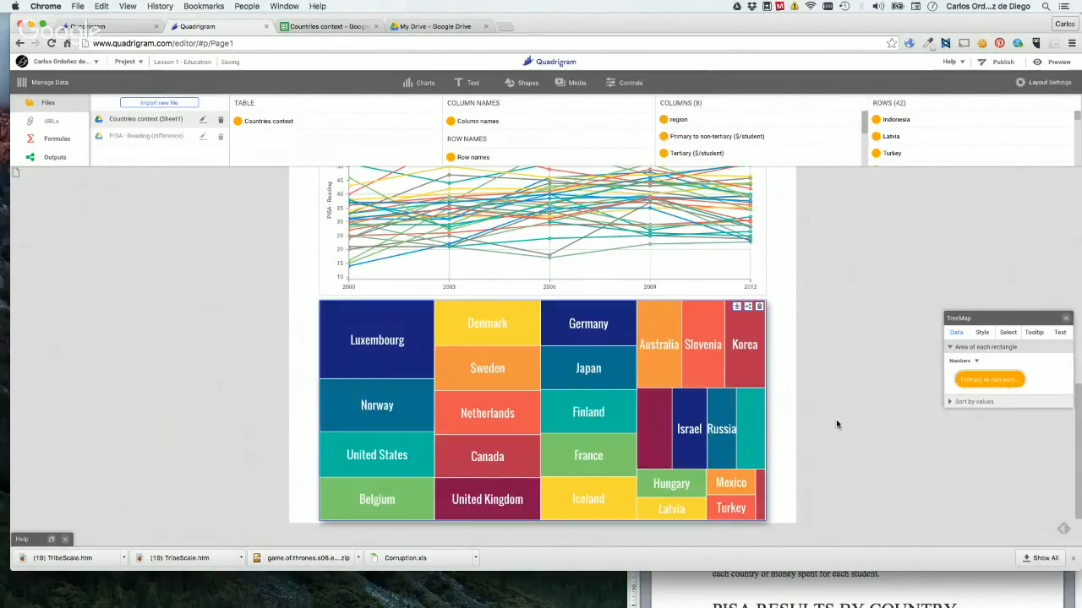
click(836, 421)
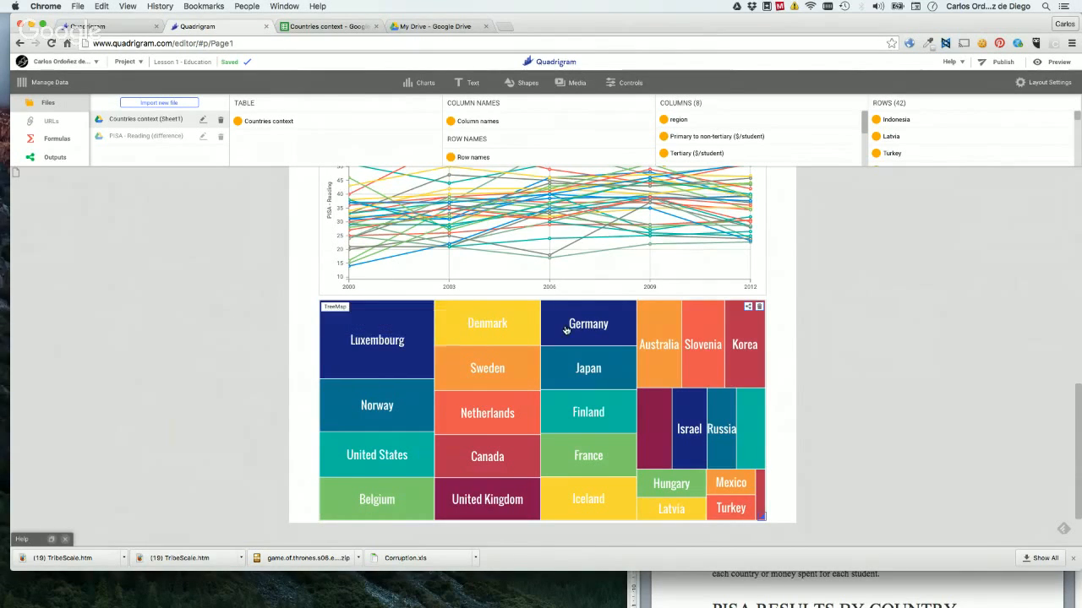
Examine the treemap's country tooltips and review the page's charts, headings and introductory text.
scroll(566, 330, up, 5)
scroll(565, 330, down, 4)
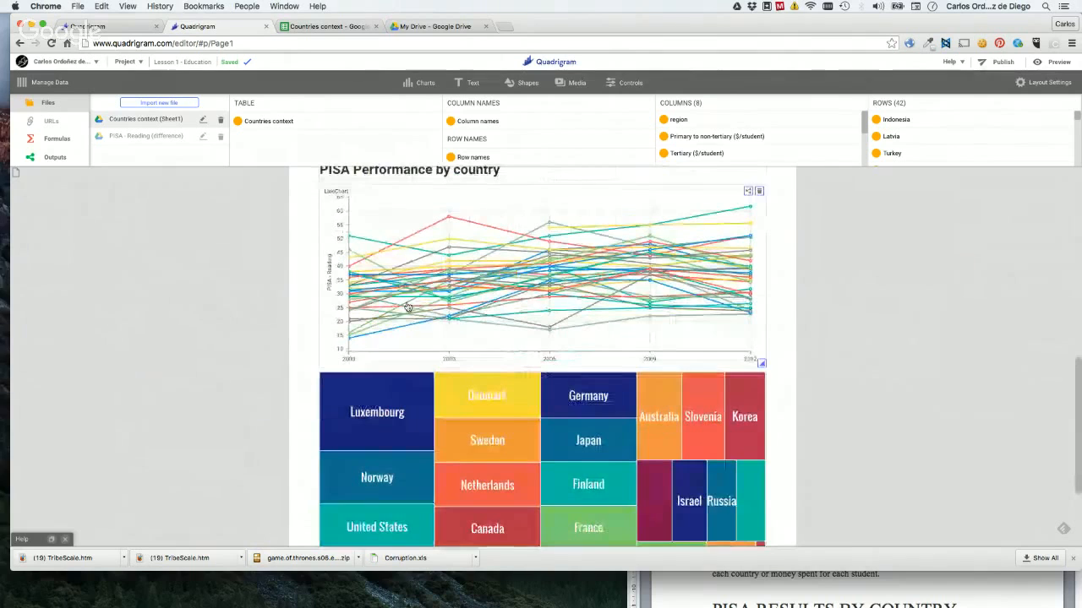
mouse_move(491, 447)
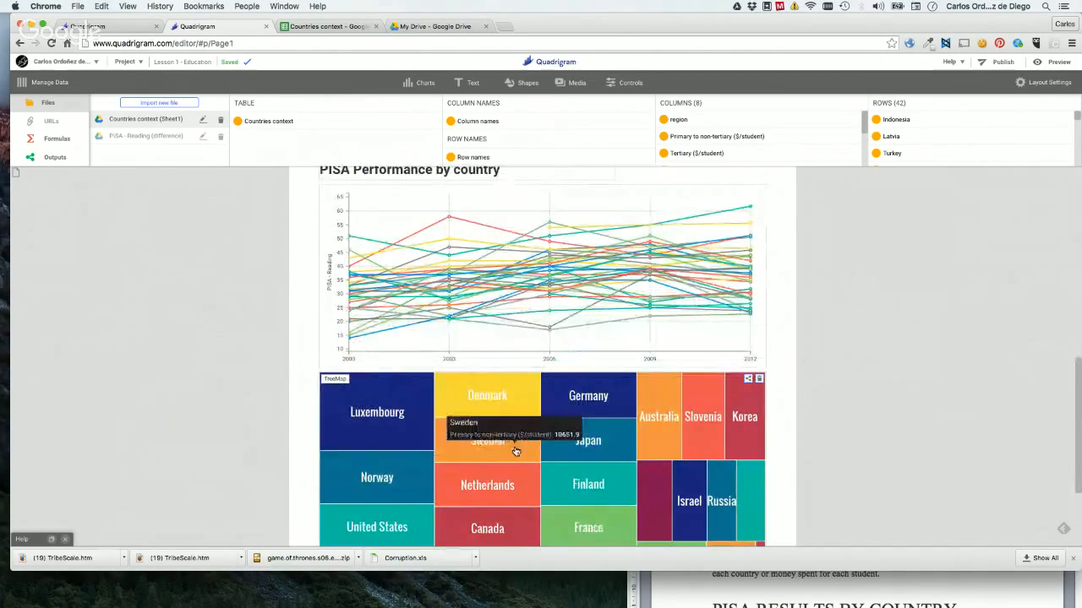
mouse_move(668, 523)
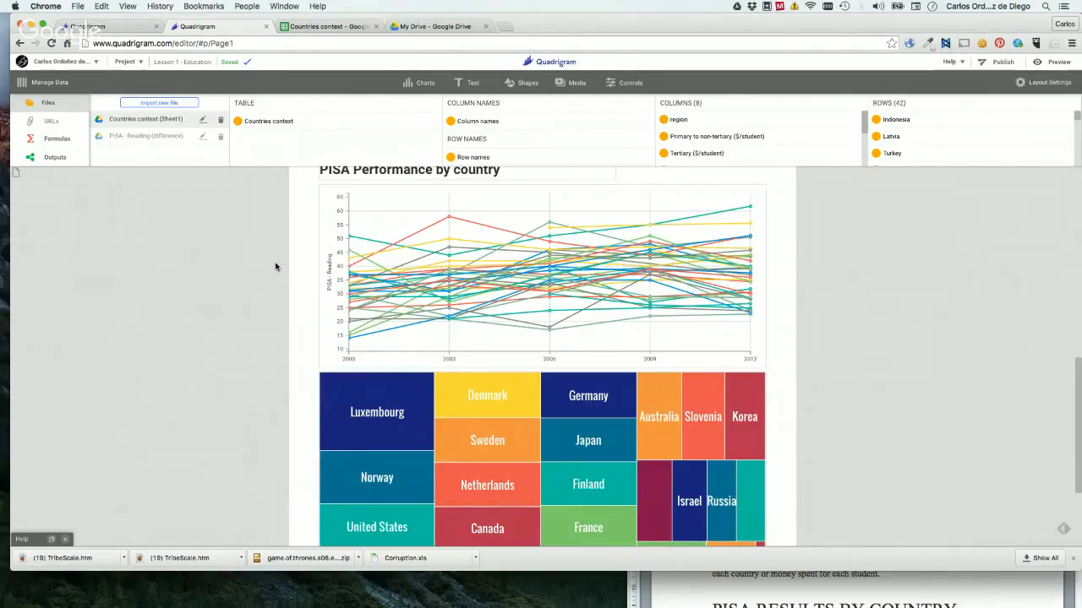
scroll(275, 267, up, 5)
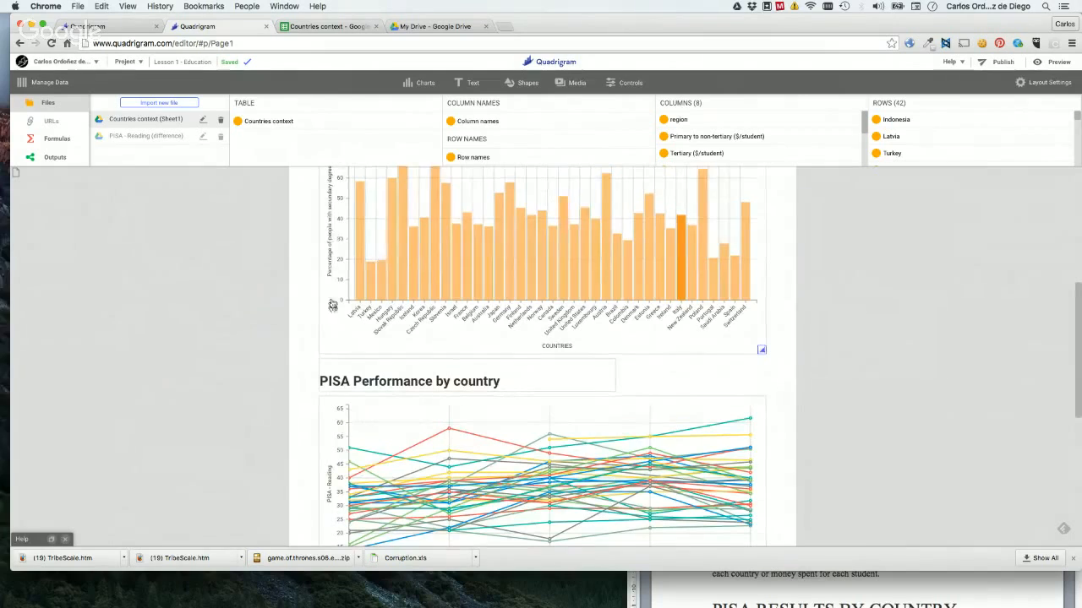
scroll(336, 302, up, 3)
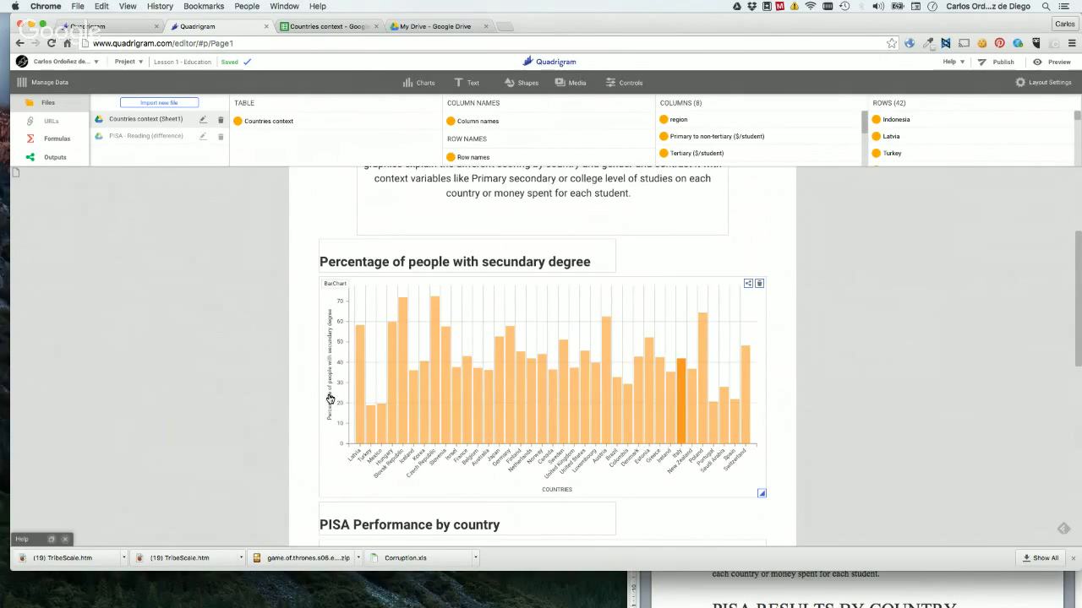
scroll(329, 399, up, 5)
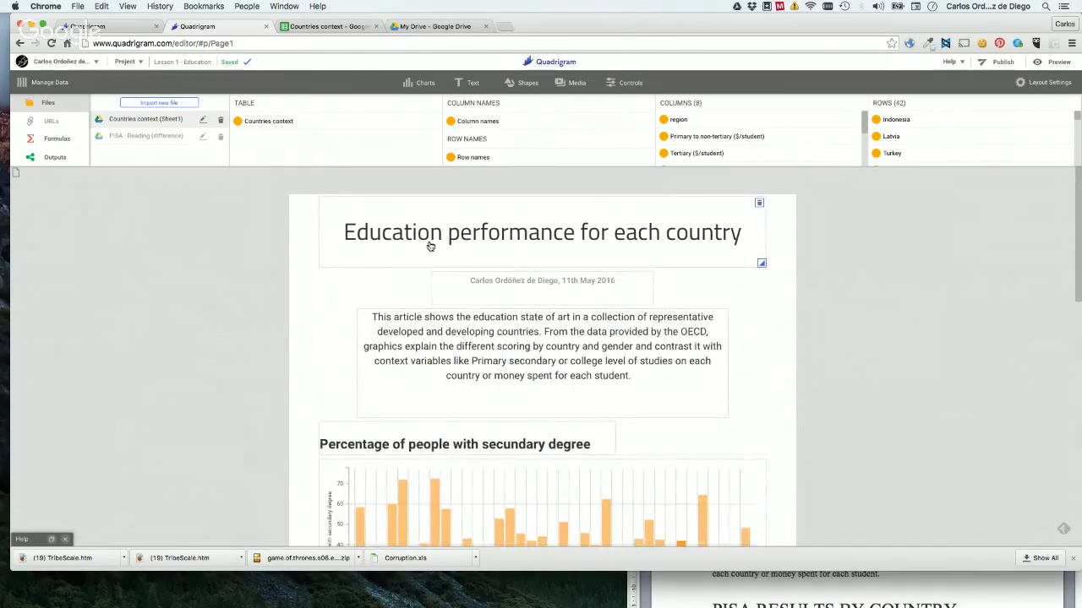
scroll(527, 353, down, 1)
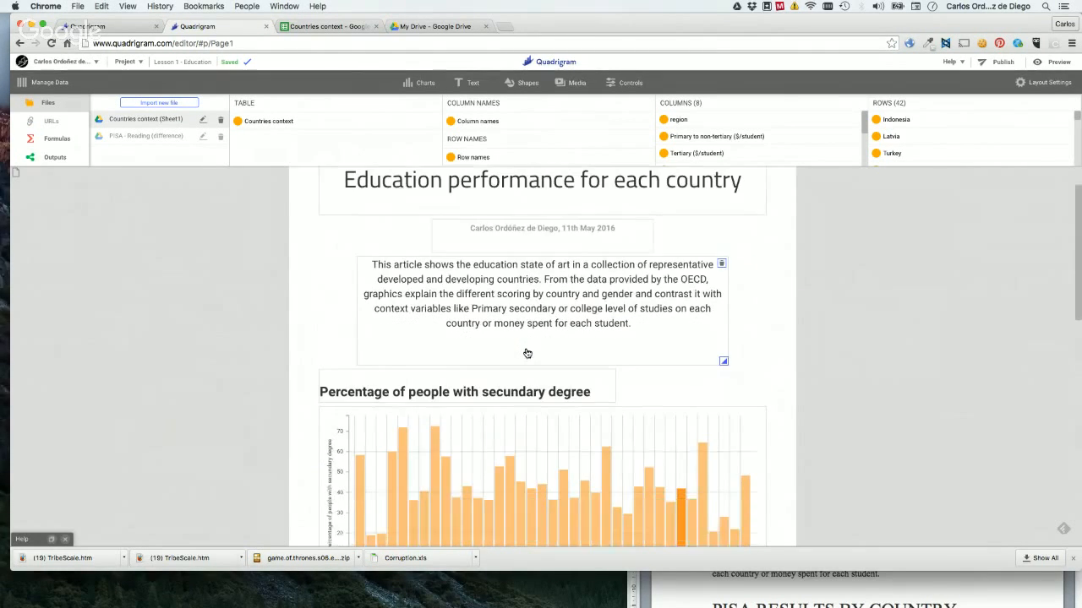
scroll(528, 354, down, 2)
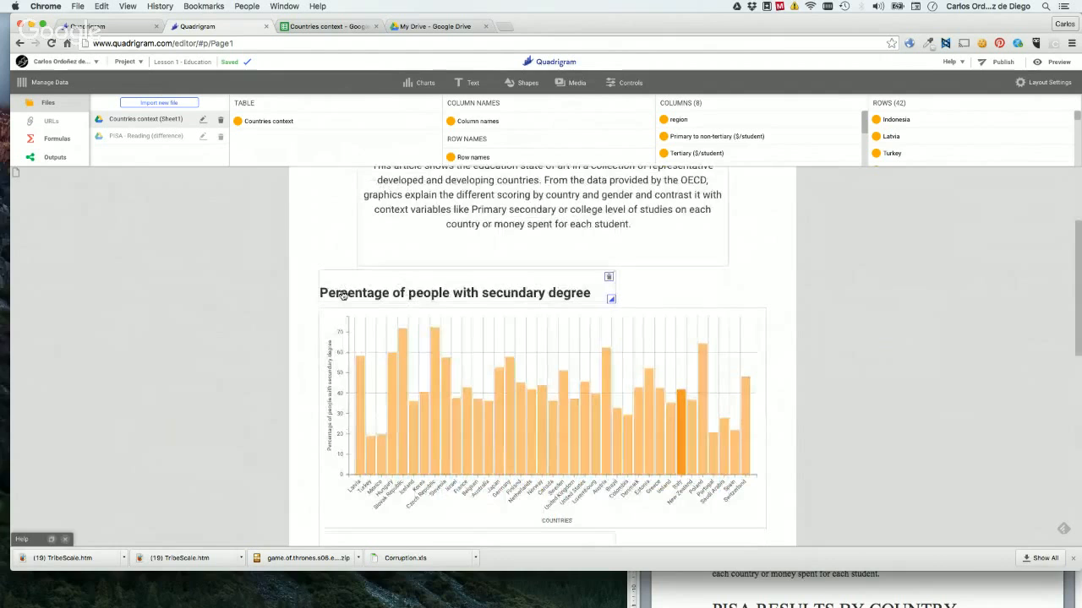
Duplicate the "PISA Performance by country" heading and place the copy between the line chart and the treemap.
scroll(343, 294, down, 6)
scroll(378, 232, up, 1)
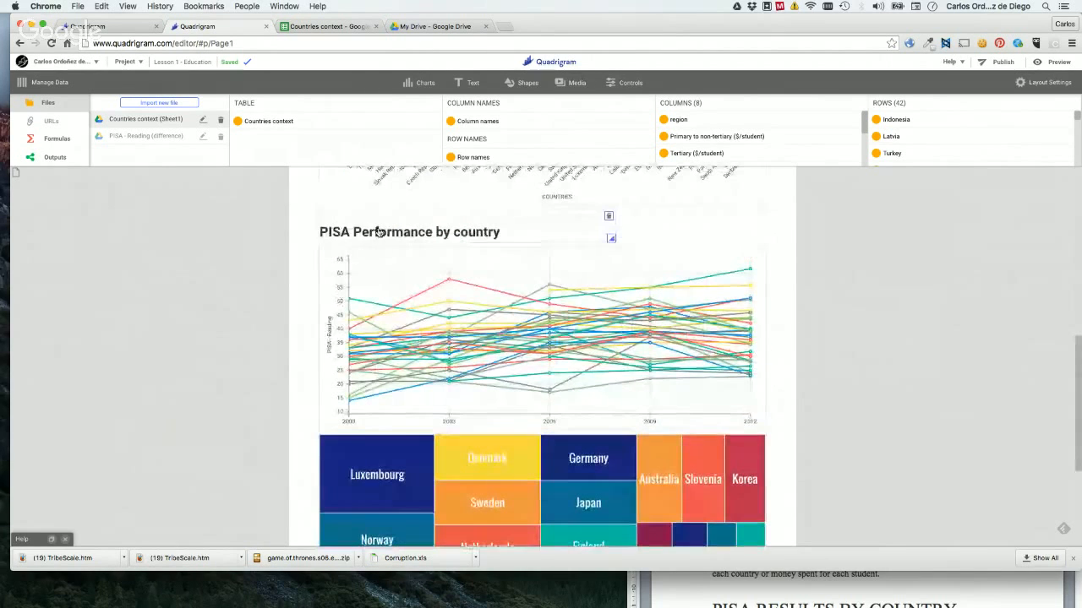
click(386, 227)
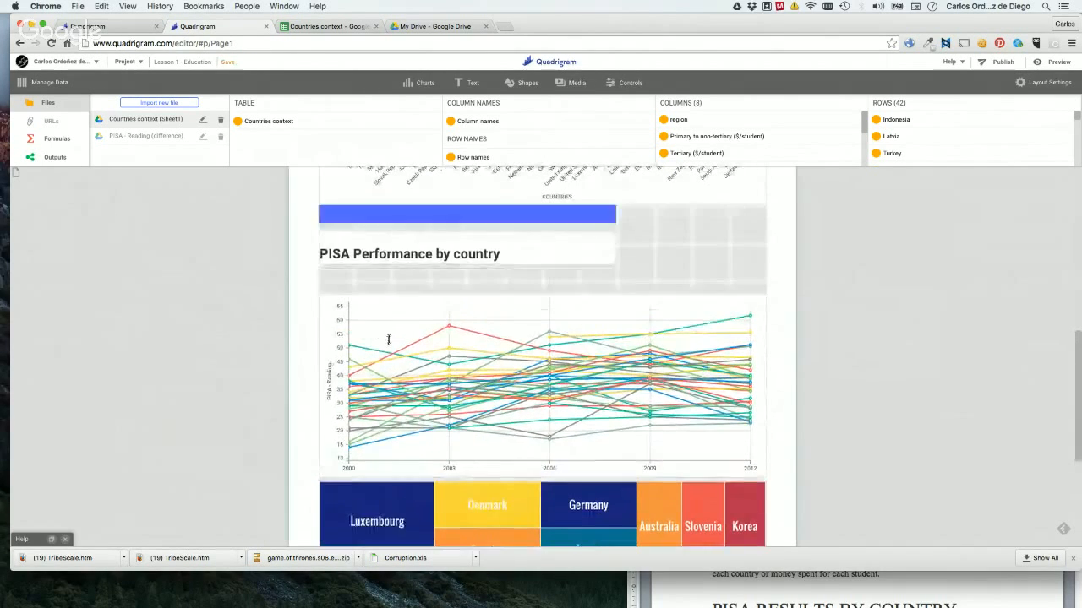
drag(388, 339, 368, 446)
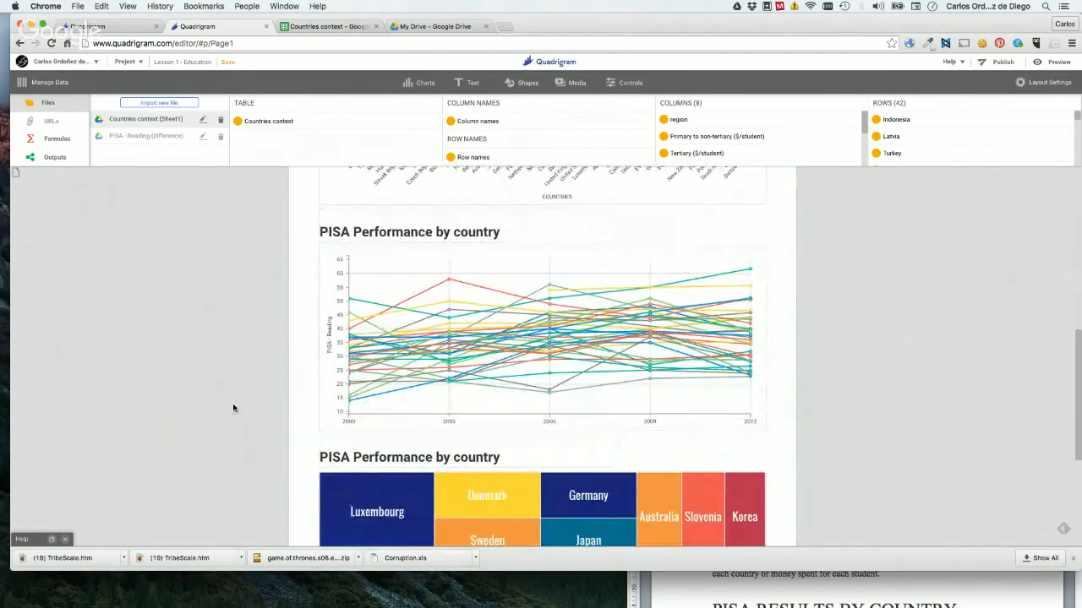
scroll(234, 408, down, 3)
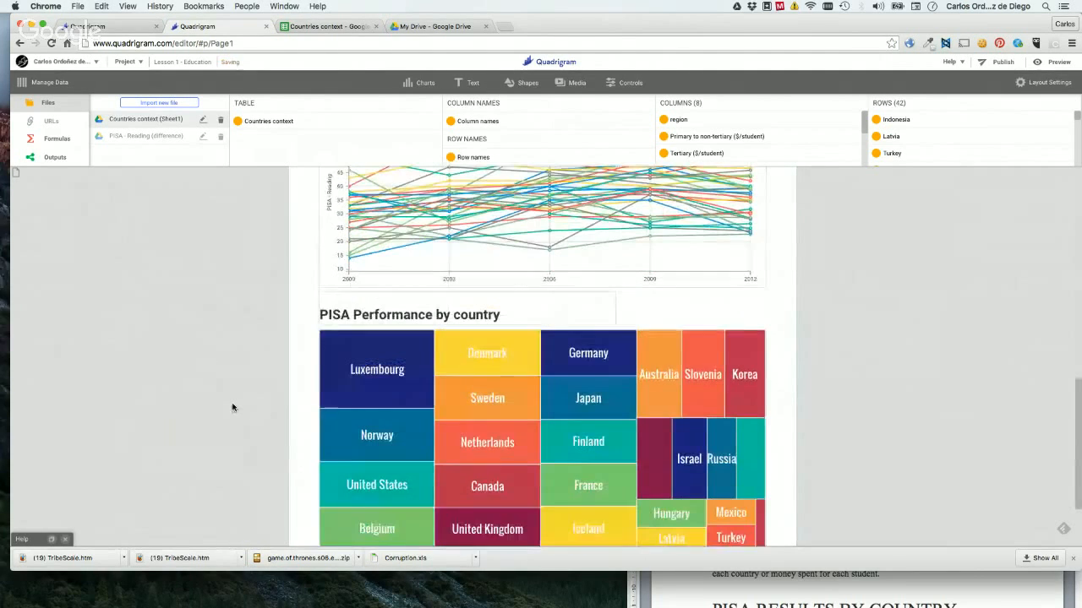
Replace the text of the heading above the treemap with "Dollars spent by non universitary student".
click(401, 355)
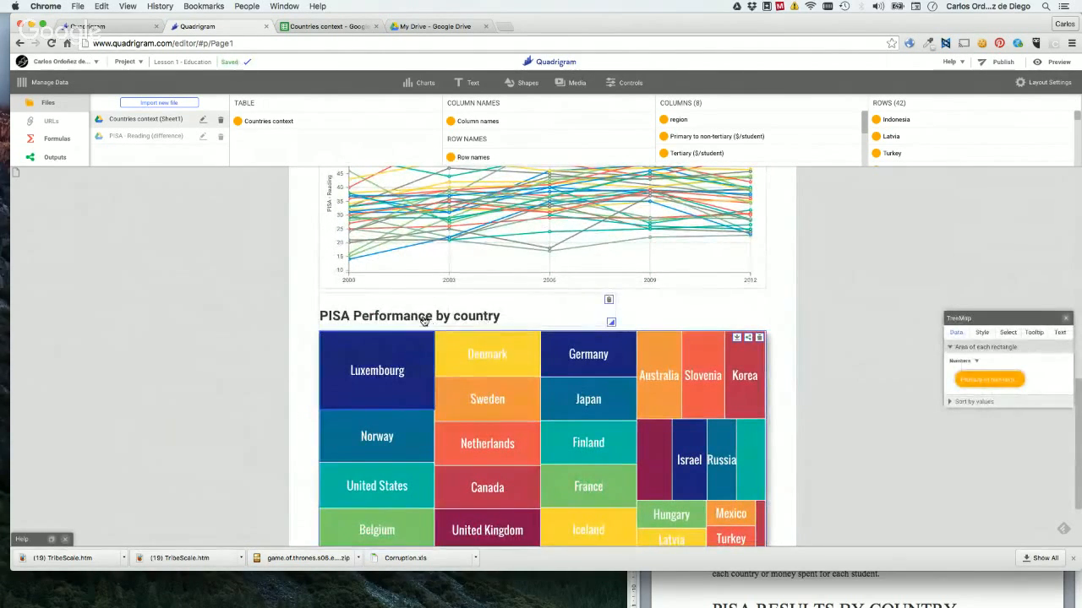
double_click(424, 320)
key(ctrl+a)
text(S)
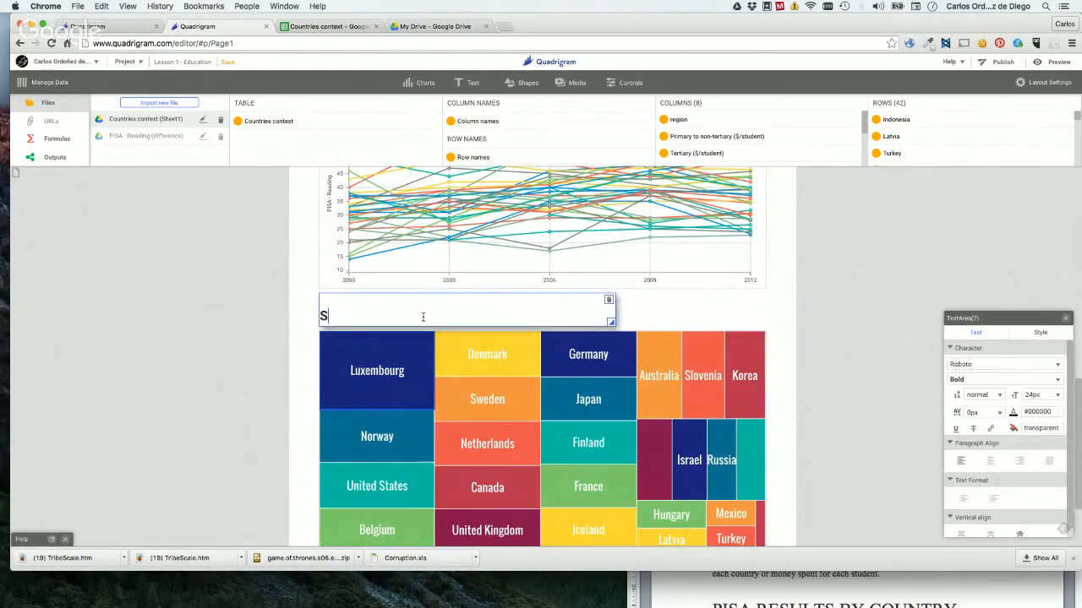
key(BackSpace)
text(Dollars spent b)
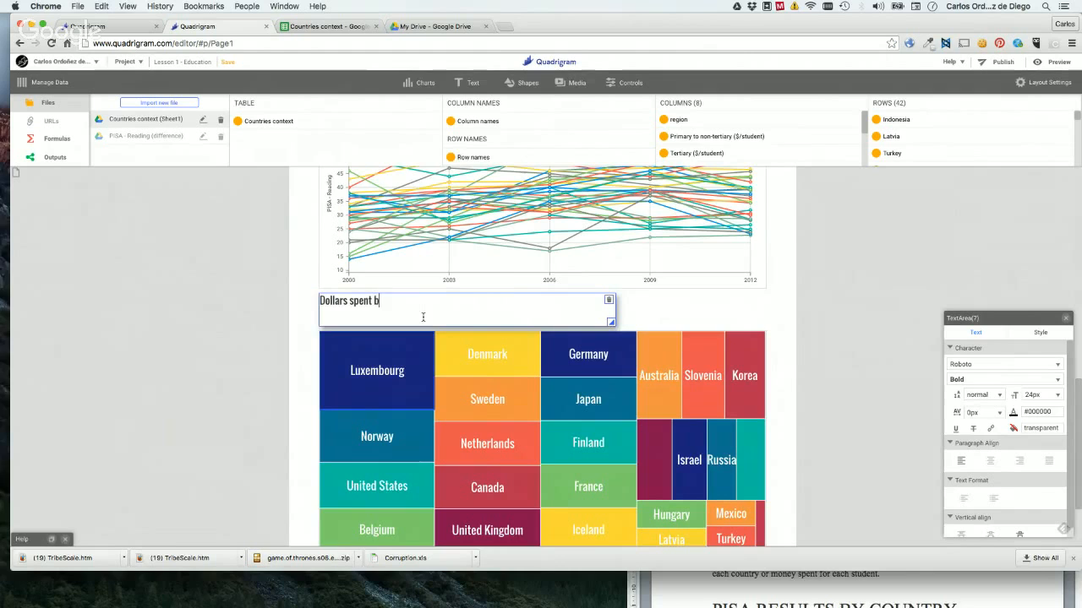
text(y stu)
key(BackSpace)
key(BackSpace)
key(BackSpace)
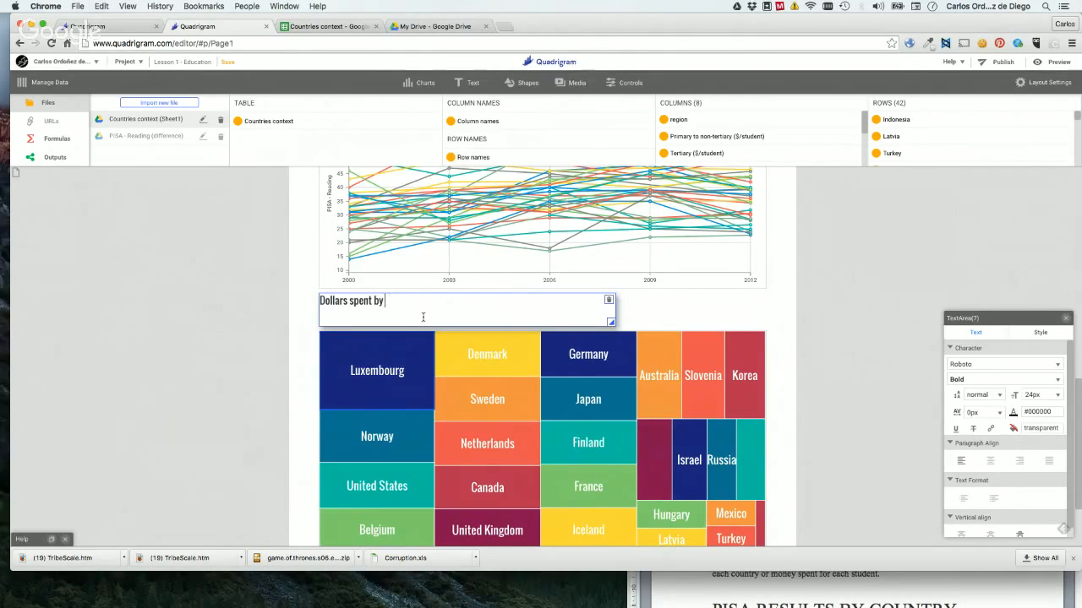
text(non universitary stud)
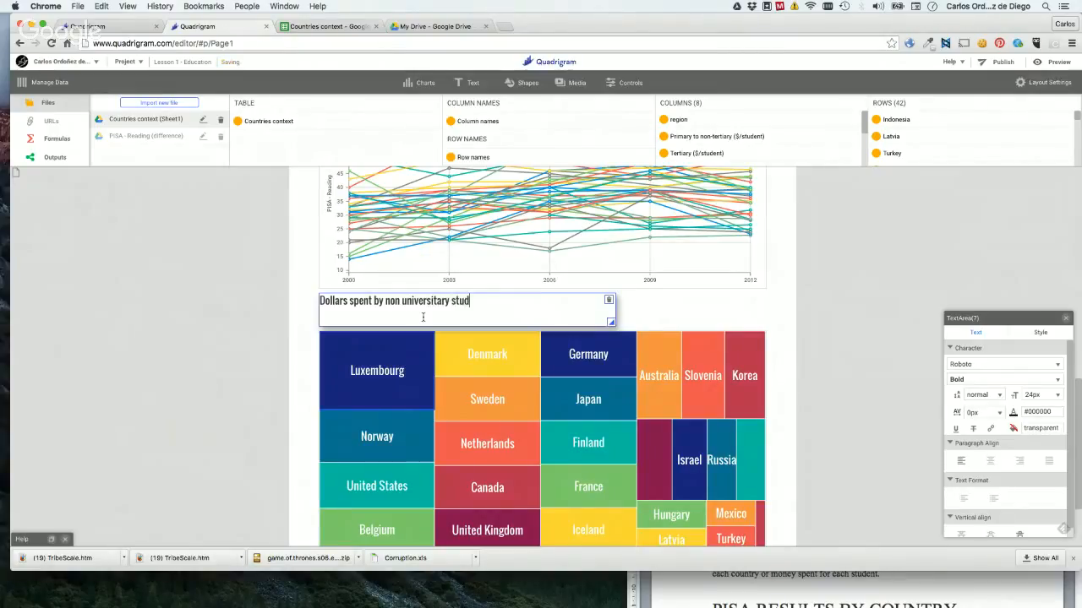
text(ent)
click(247, 322)
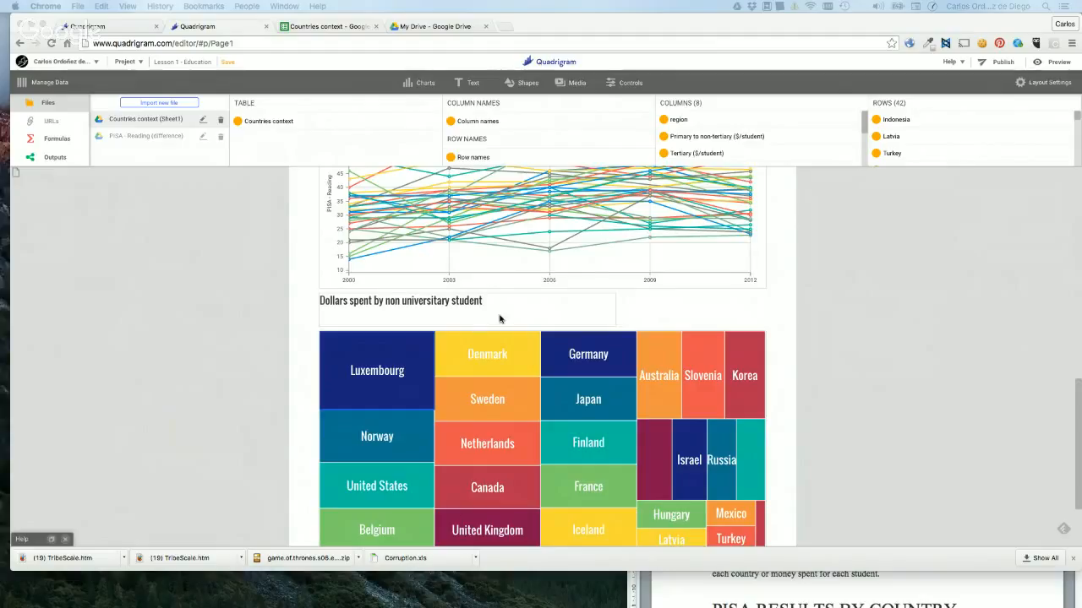
Review the page from its title down to the treemap and examine the style settings of the secondary degree bar chart.
scroll(499, 320, down, 1)
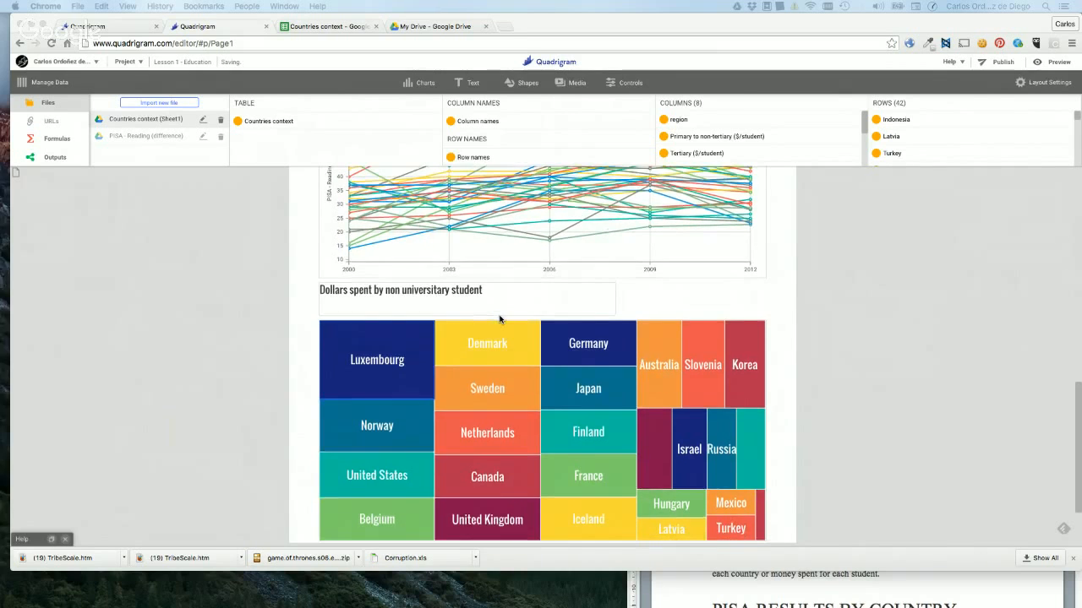
scroll(499, 319, up, 20)
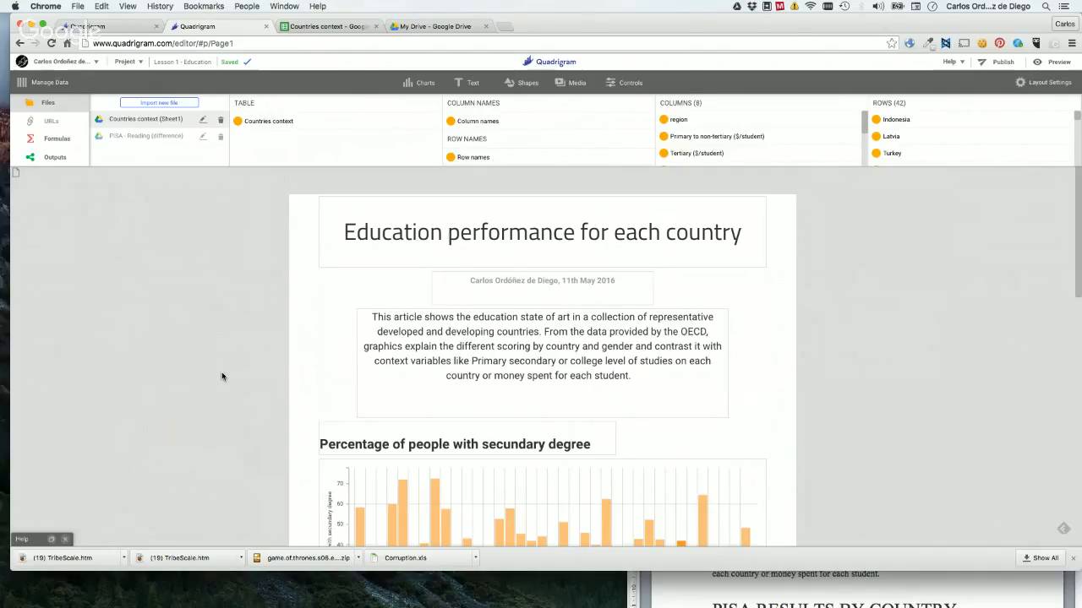
scroll(221, 372, down, 5)
click(513, 265)
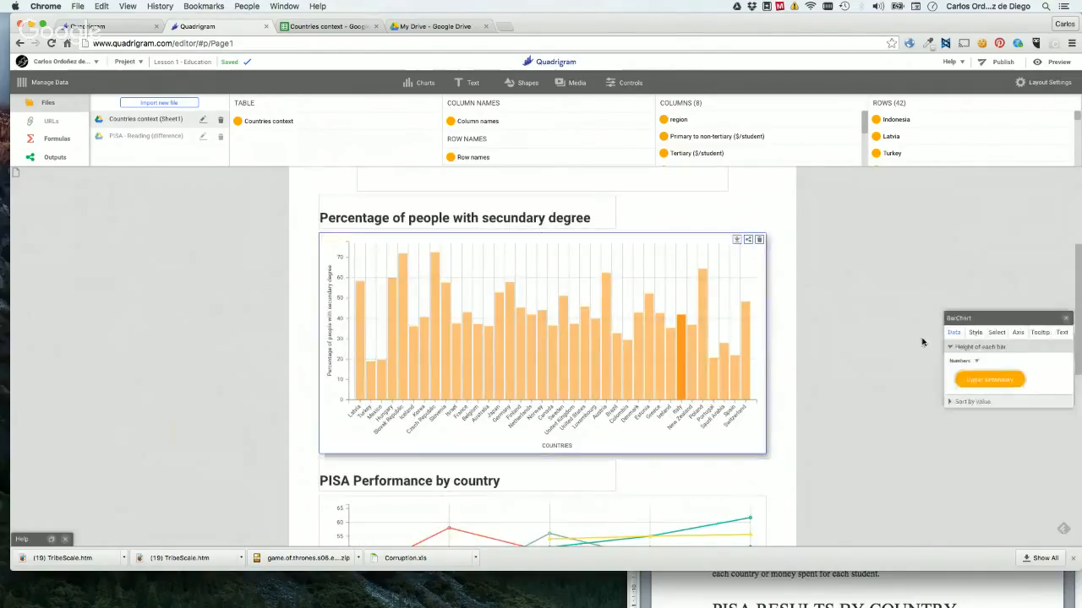
click(977, 332)
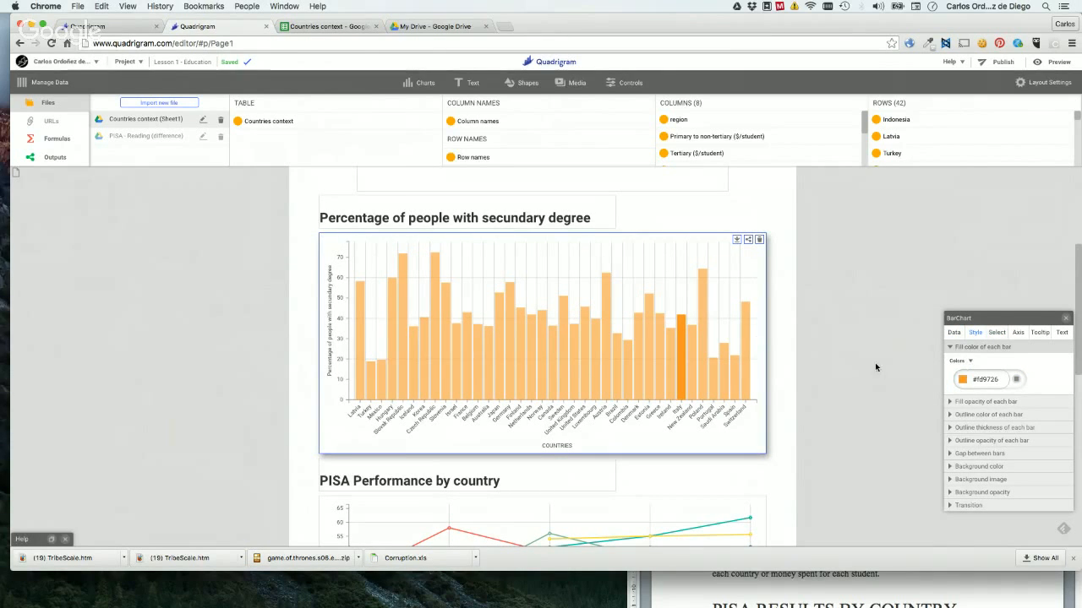
scroll(855, 398, down, 5)
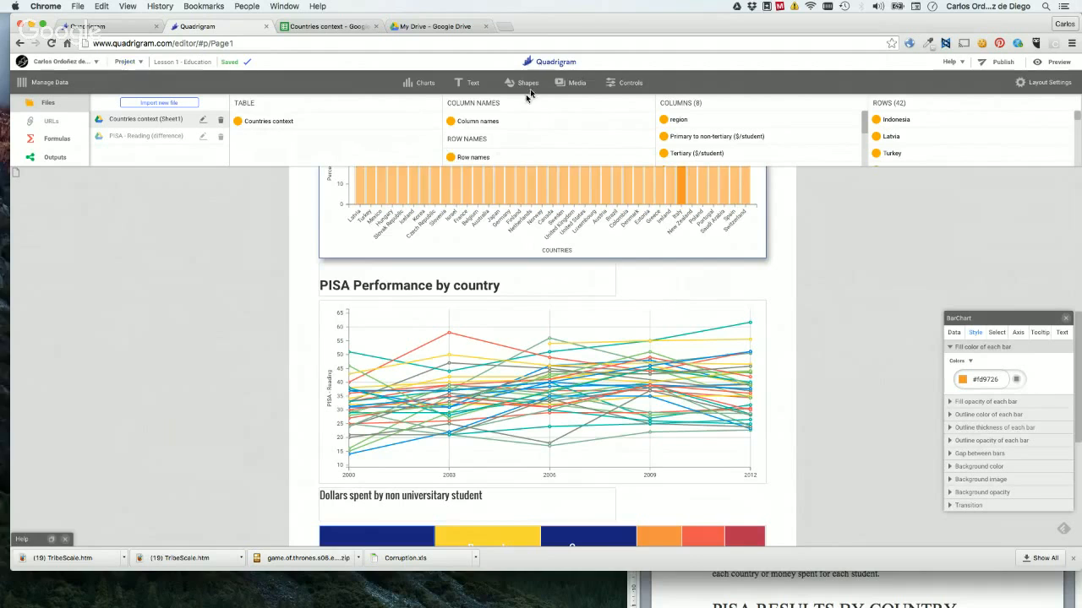
mouse_move(577, 83)
click(186, 302)
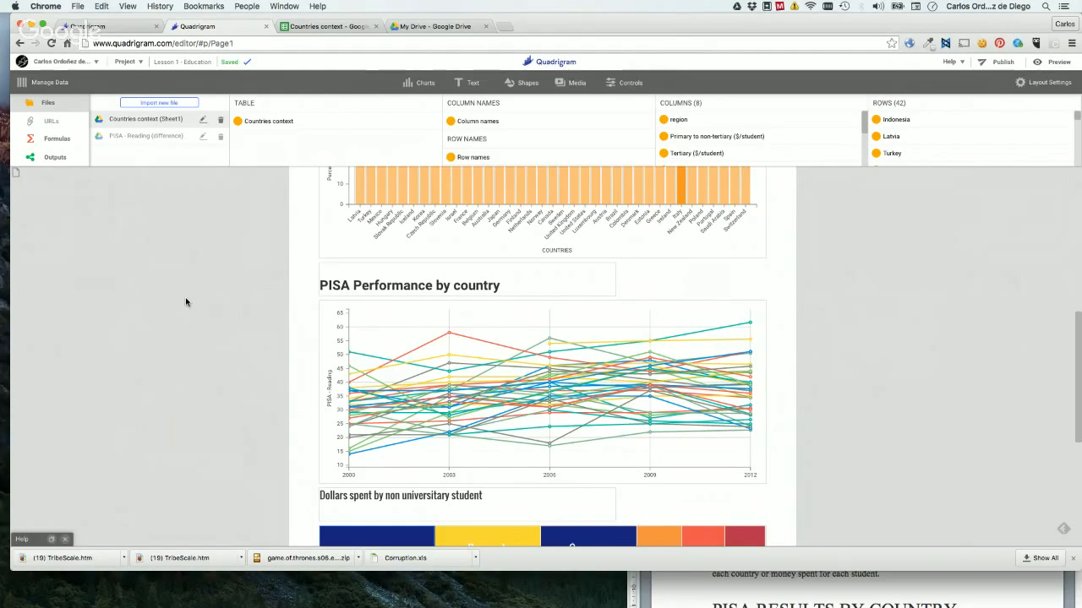
scroll(416, 421, up, 5)
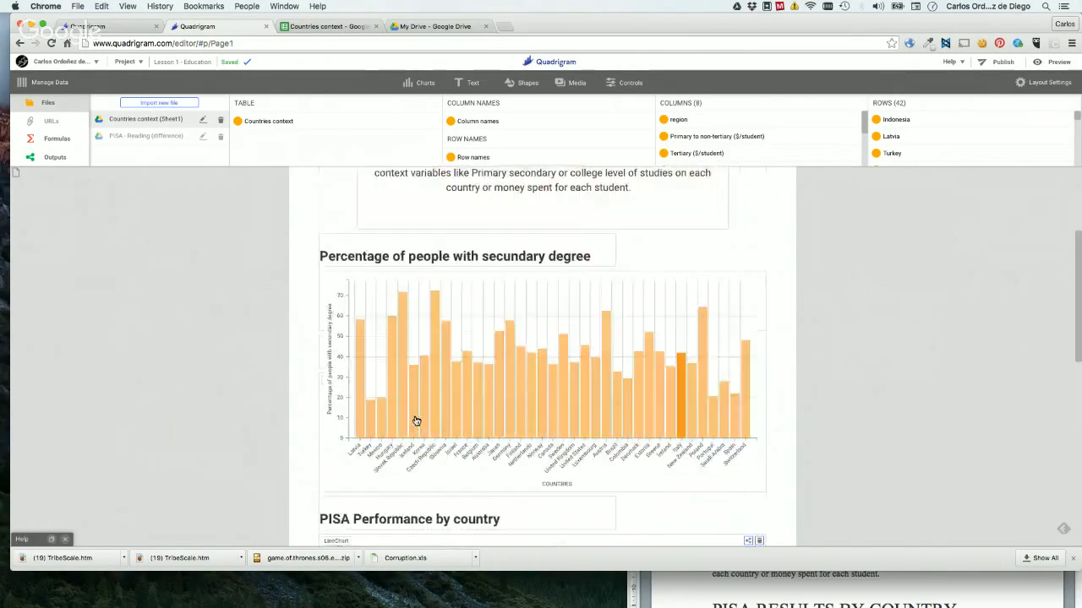
scroll(416, 421, down, 4)
scroll(416, 421, down, 2)
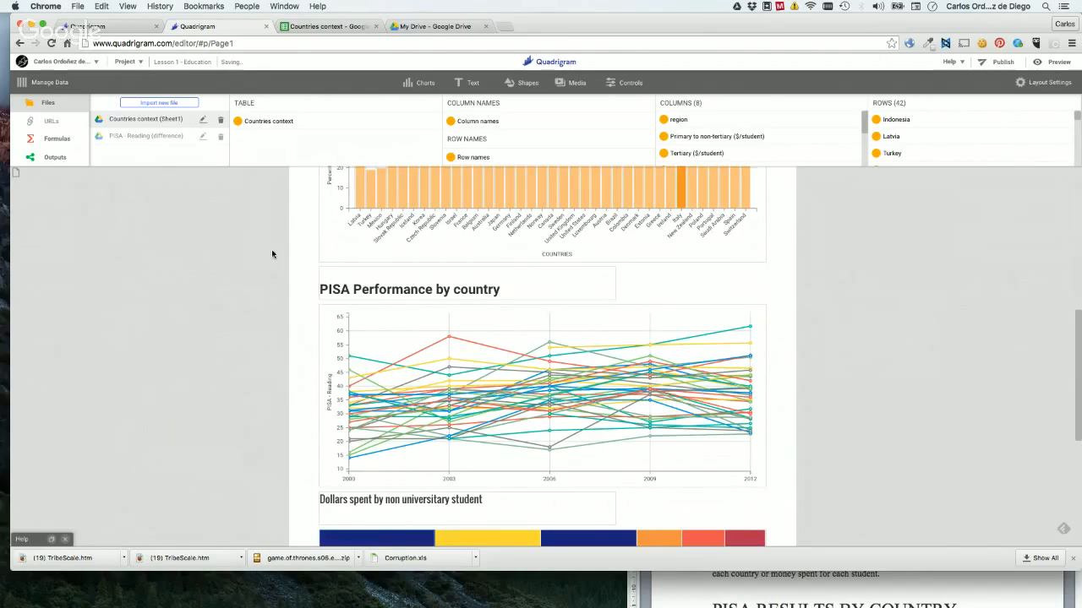
Switch to the Google Hangouts broadcast window and check the viewers' questions.
key(ctrl+Up)
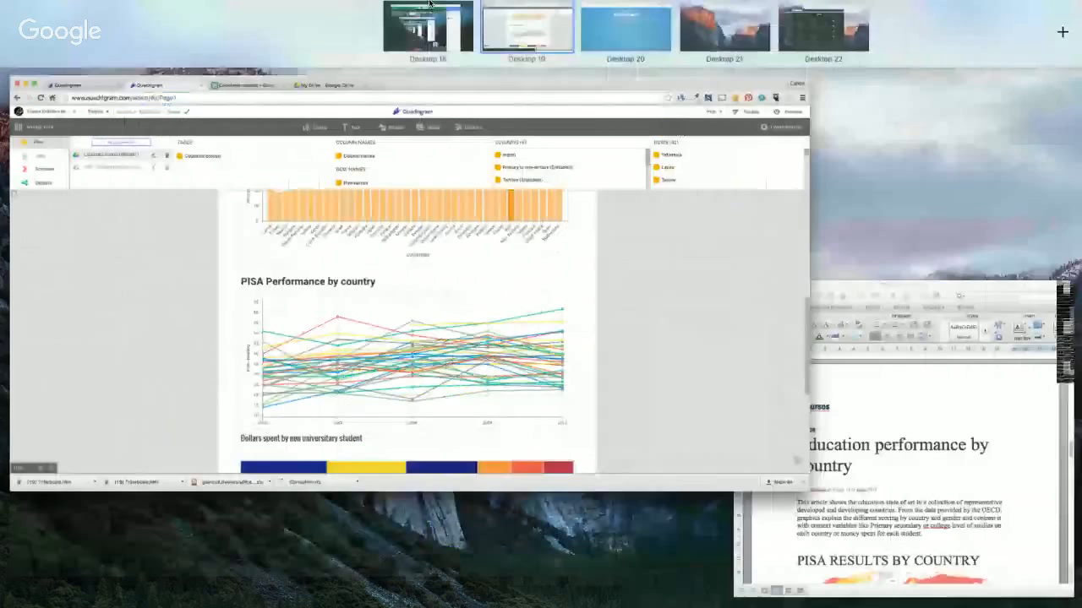
click(420, 31)
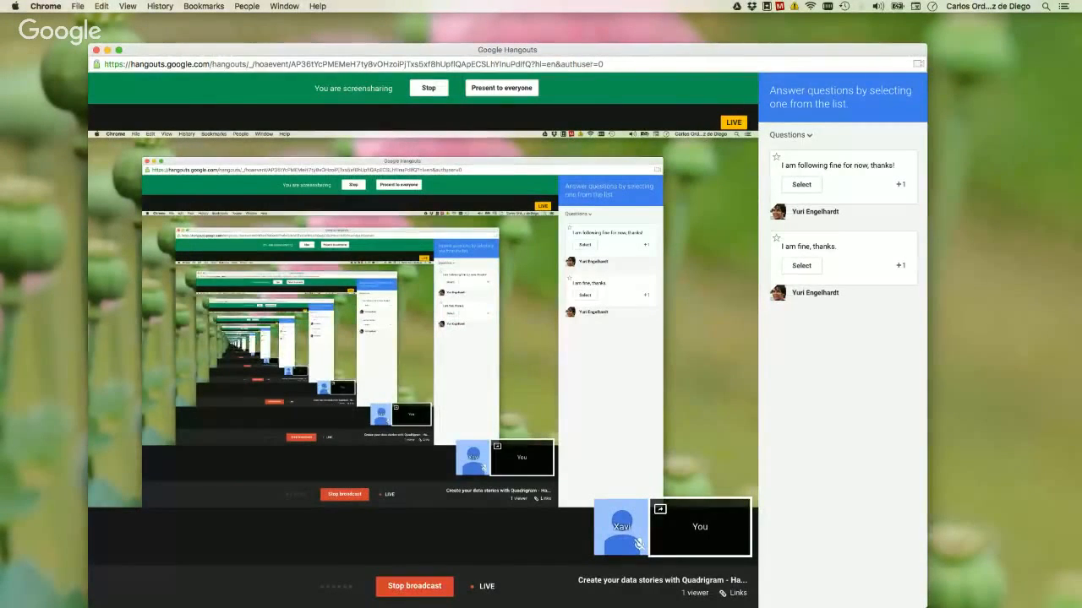
mouse_move(507, 334)
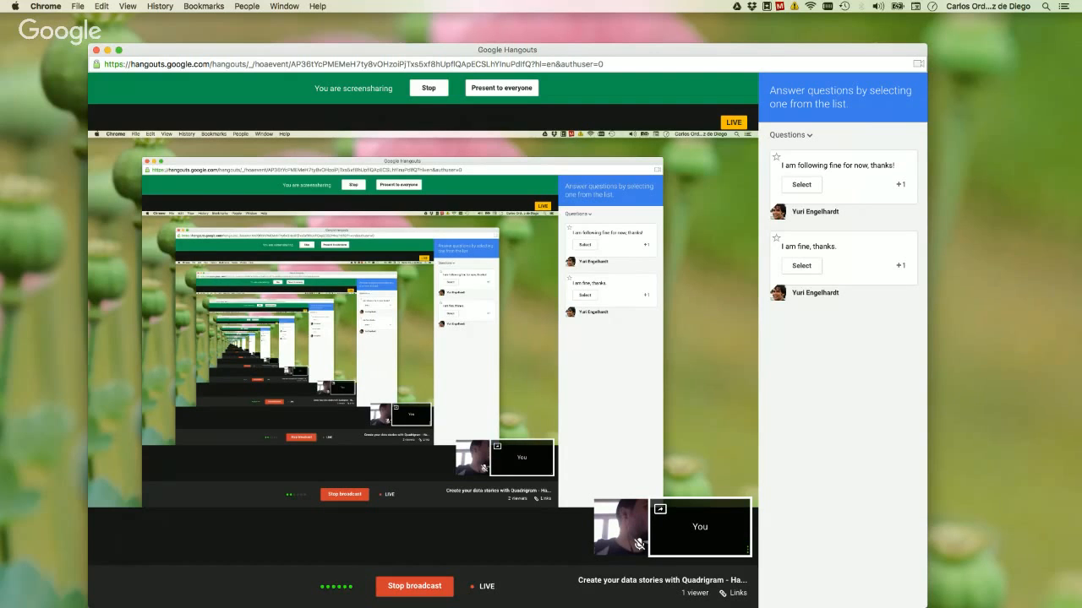
Return to the Chrome window and open the quadrigram.com website in a new tab.
key(ctrl+Up)
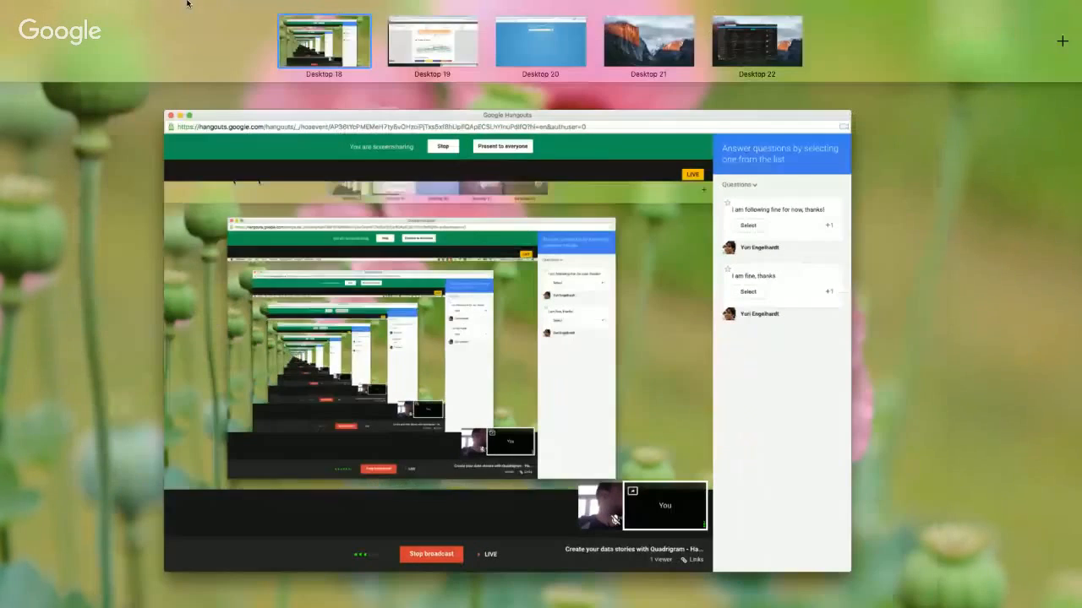
click(440, 19)
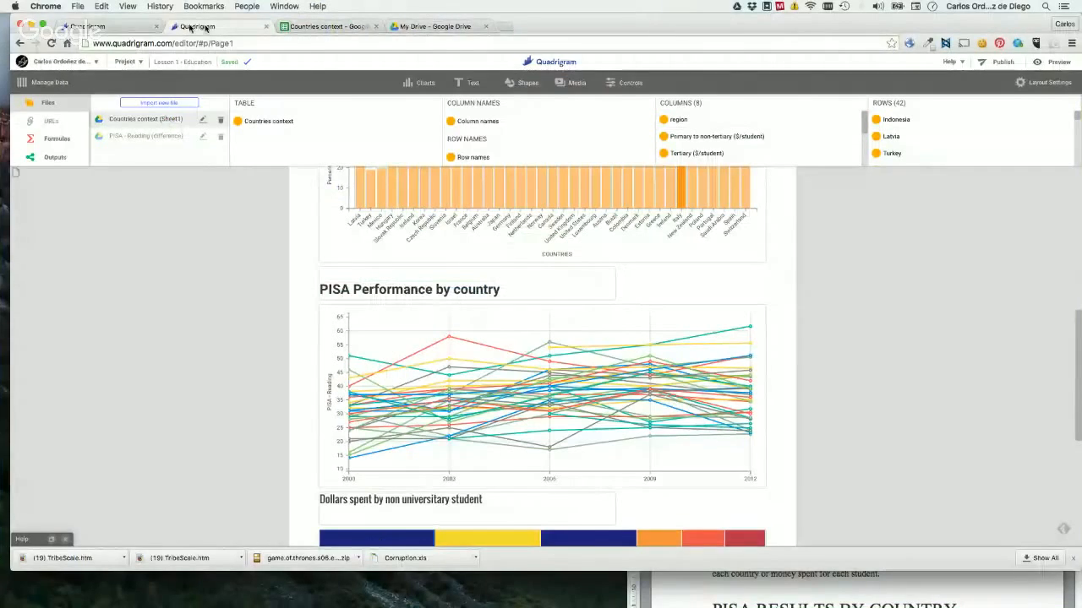
click(111, 26)
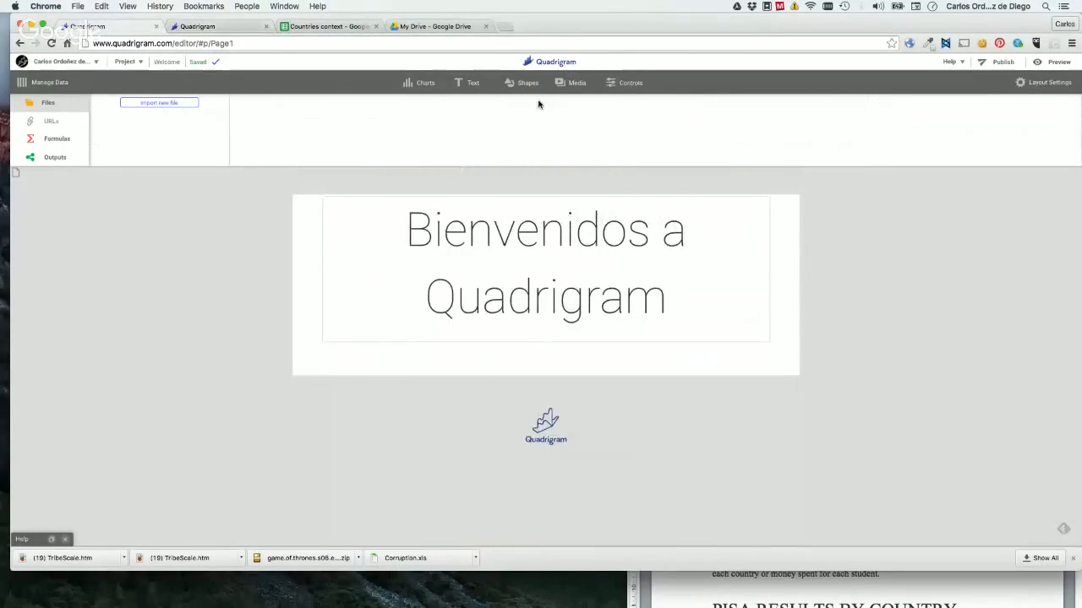
click(505, 27)
text(quadrigram.com)
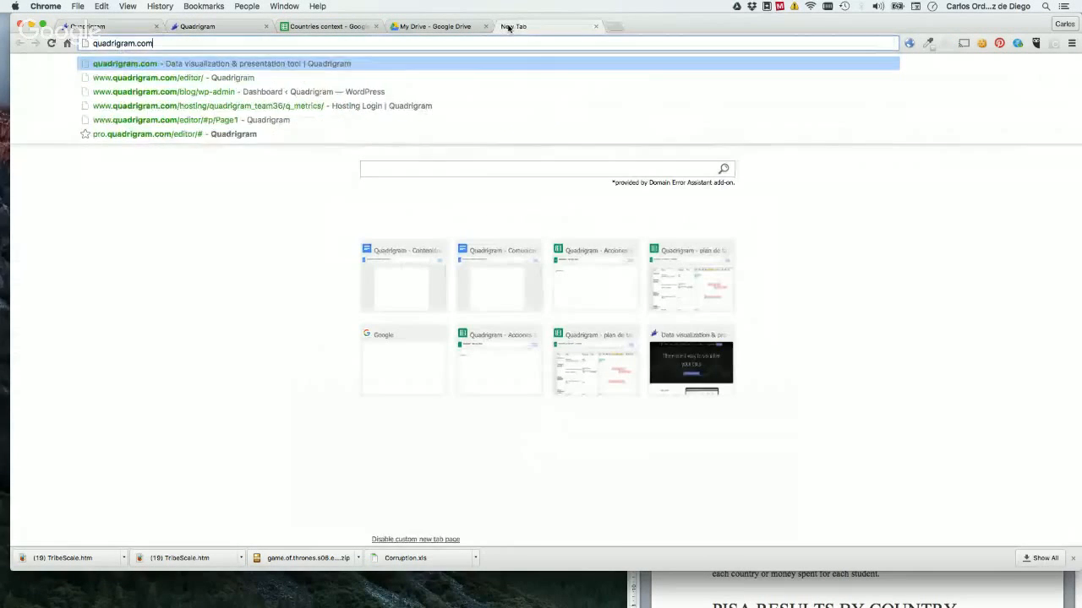
key(Return)
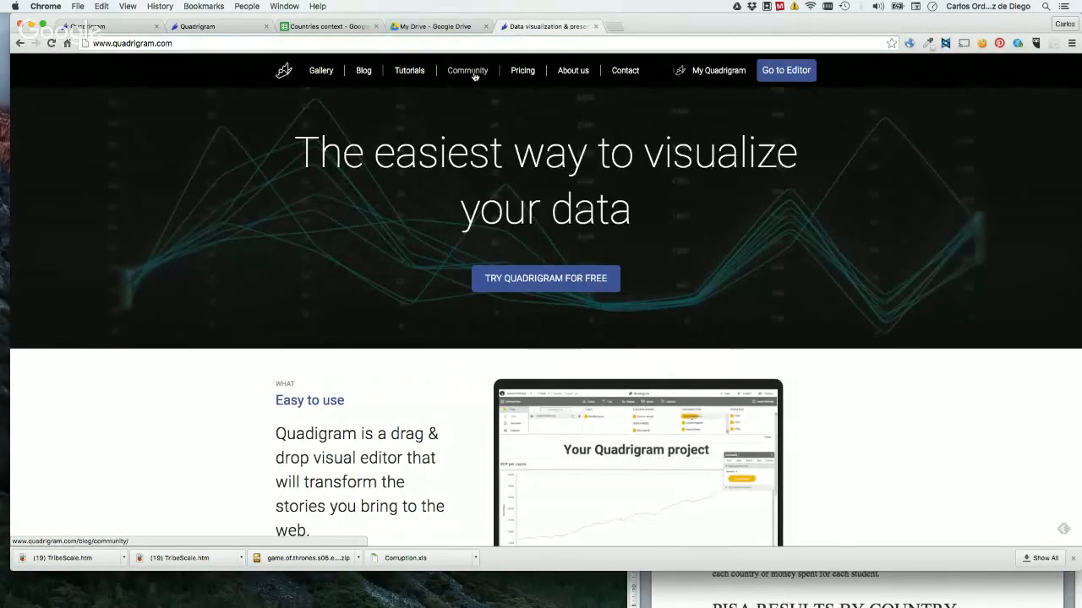
Switch to the Google Hangouts window and select the viewer's question about the Dynamic and Presentation height modes for answering.
key(ctrl+Up)
click(451, 45)
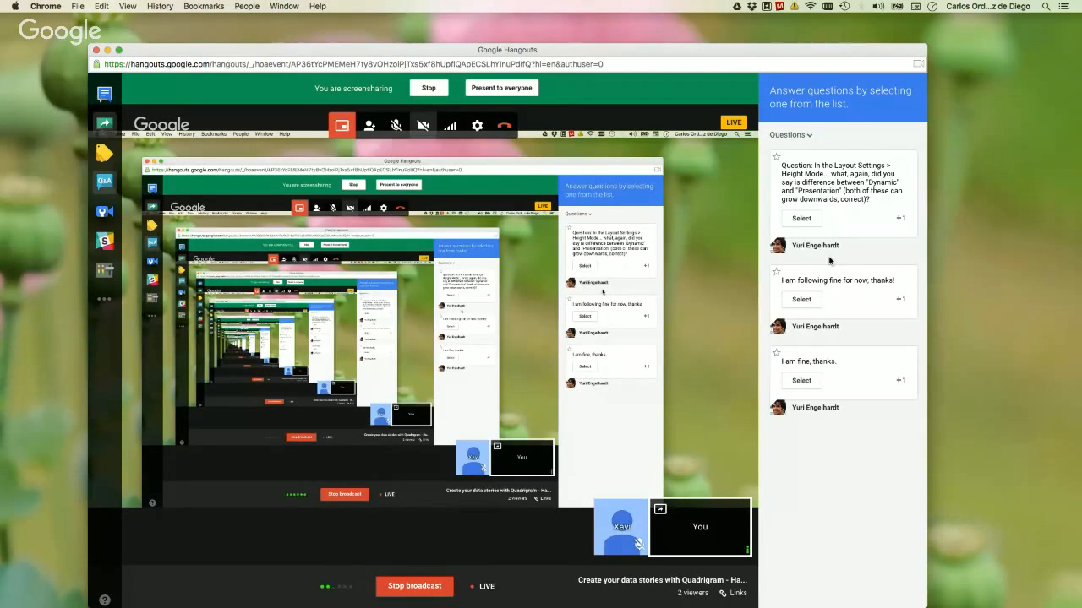
click(801, 219)
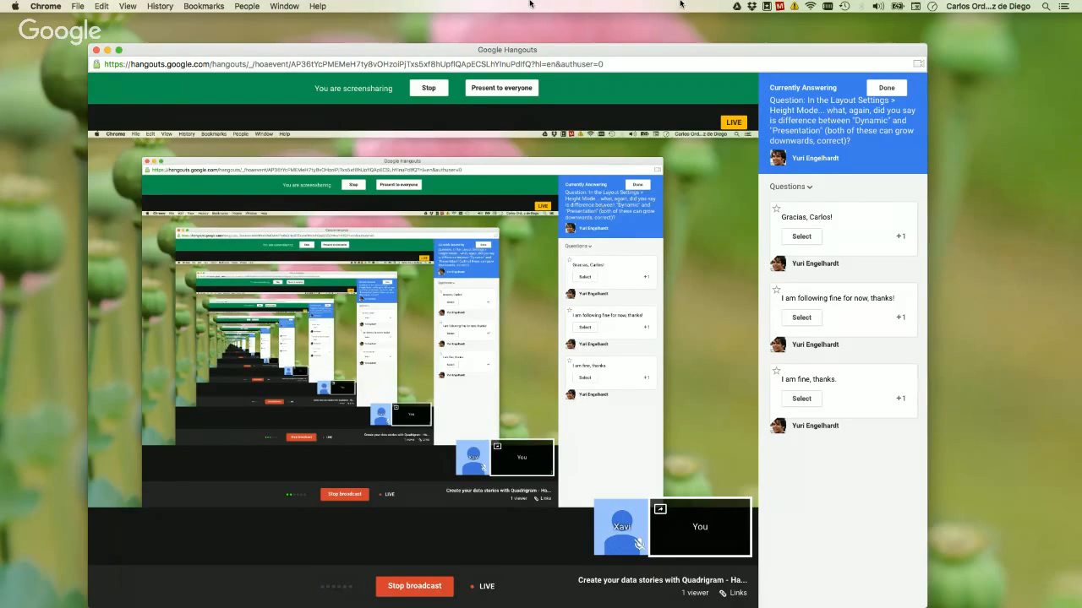
Return to the "Lesson 1 - Education" project, show the Dynamic height mode in the layout settings, and close them without confirming.
key(ctrl+Up)
click(466, 41)
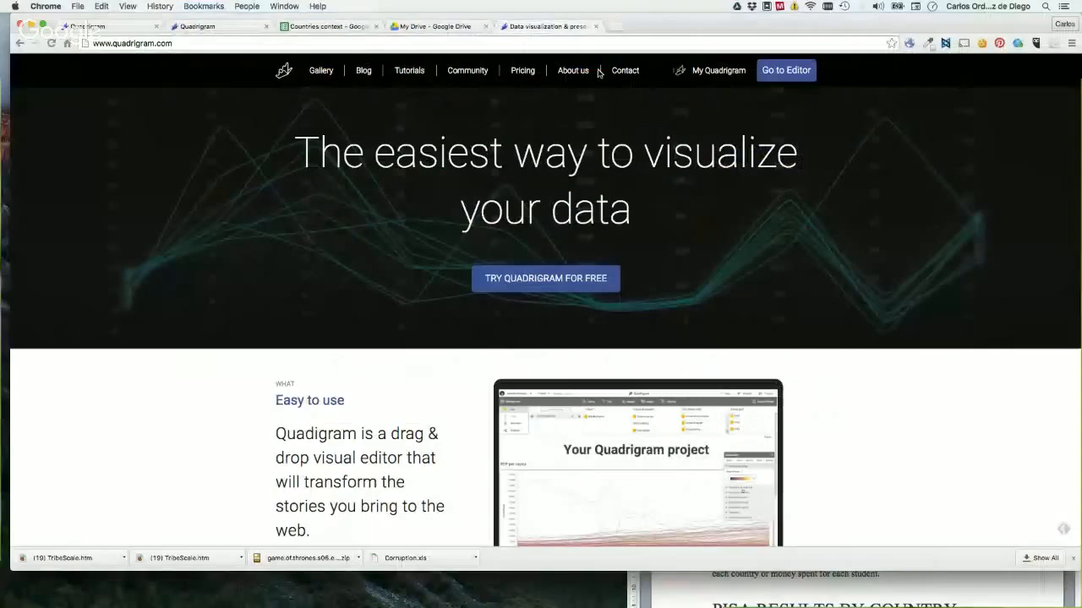
click(228, 26)
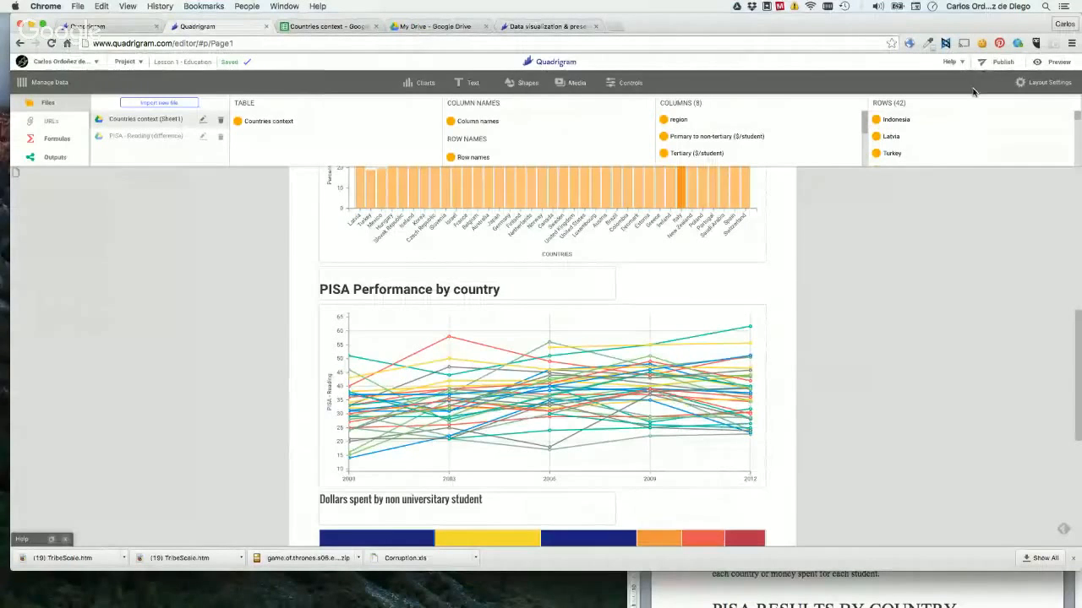
click(1038, 82)
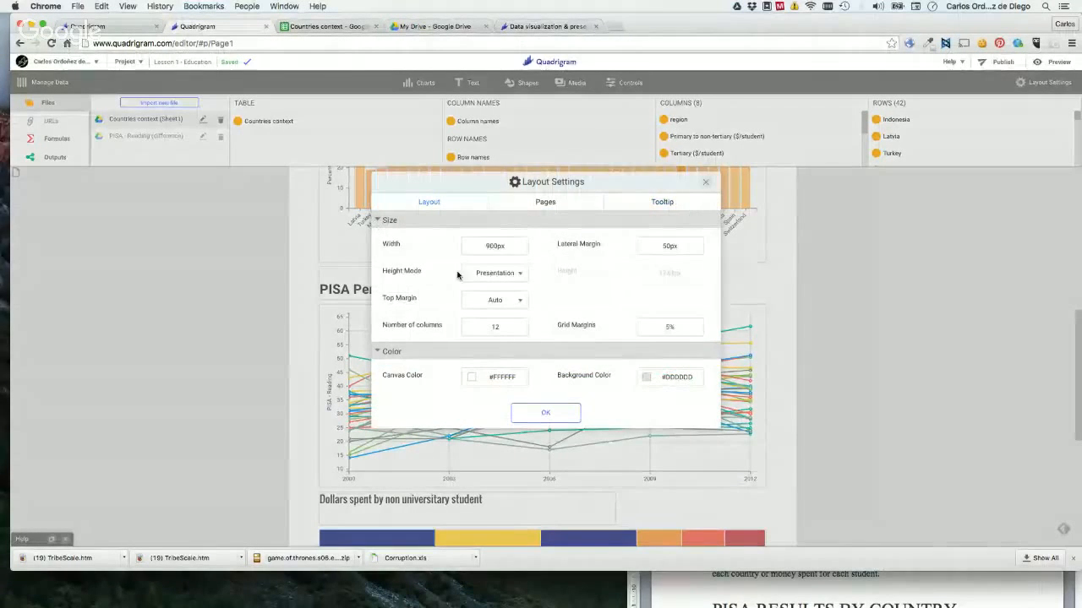
click(508, 276)
click(486, 310)
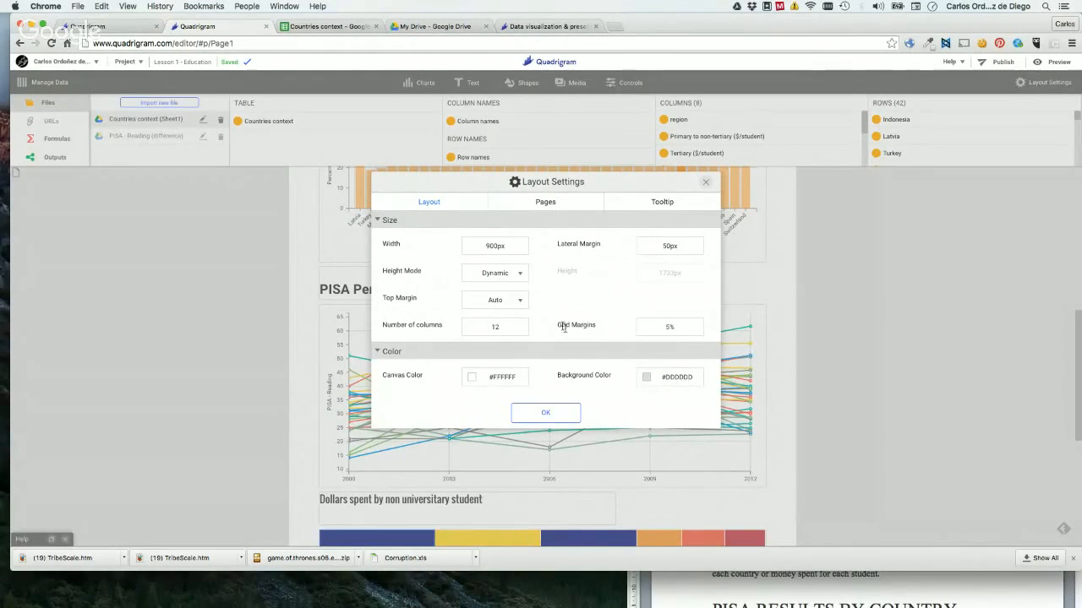
click(705, 182)
Switch back to the Google Hangouts window and stop the screen sharing.
key(ctrl+Up)
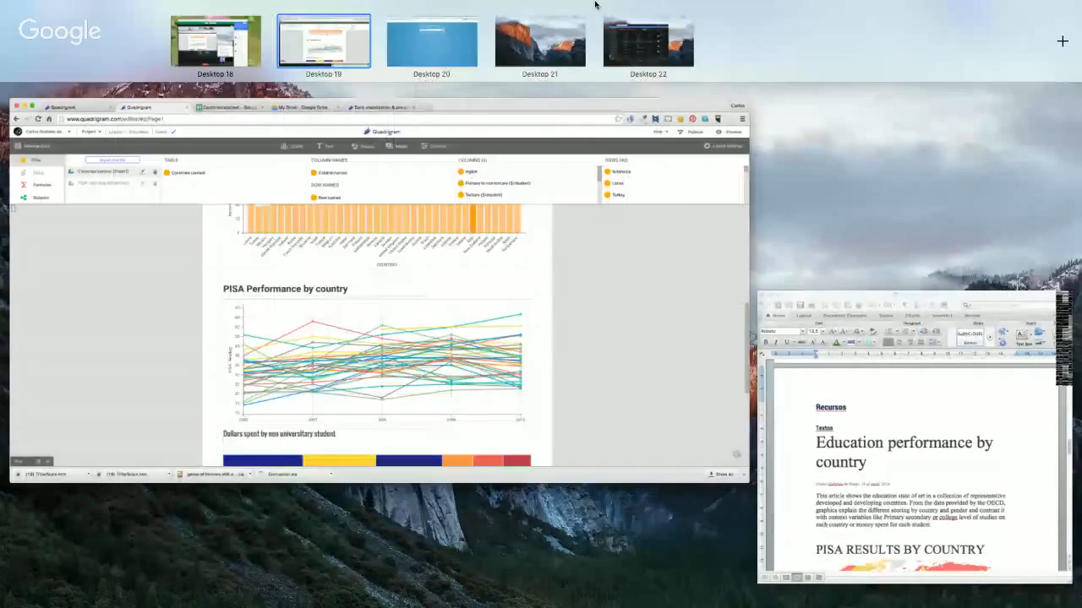
mouse_move(294, 61)
click(242, 48)
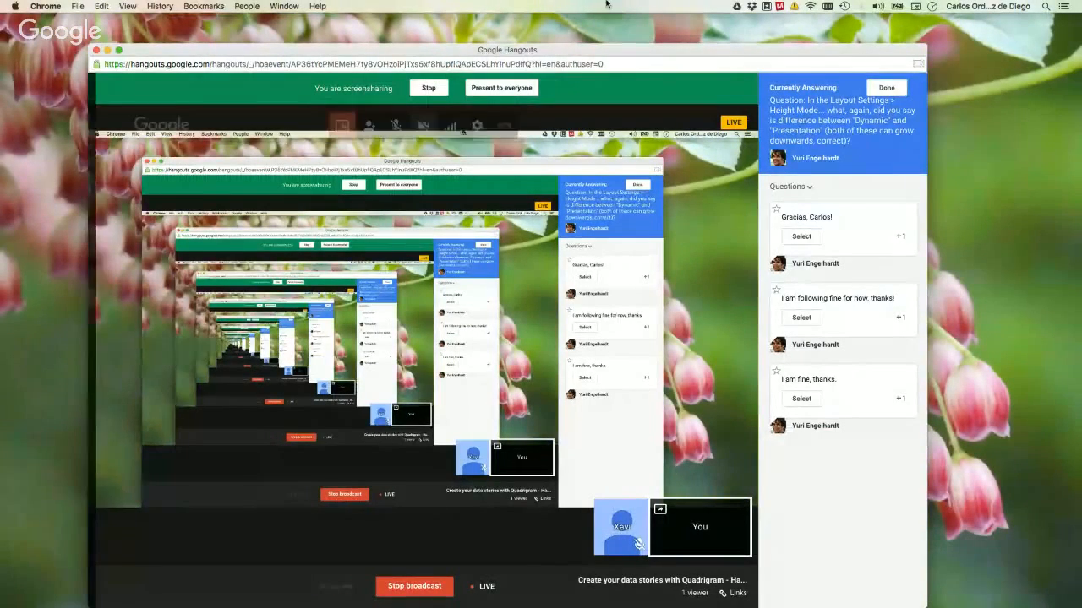
click(425, 88)
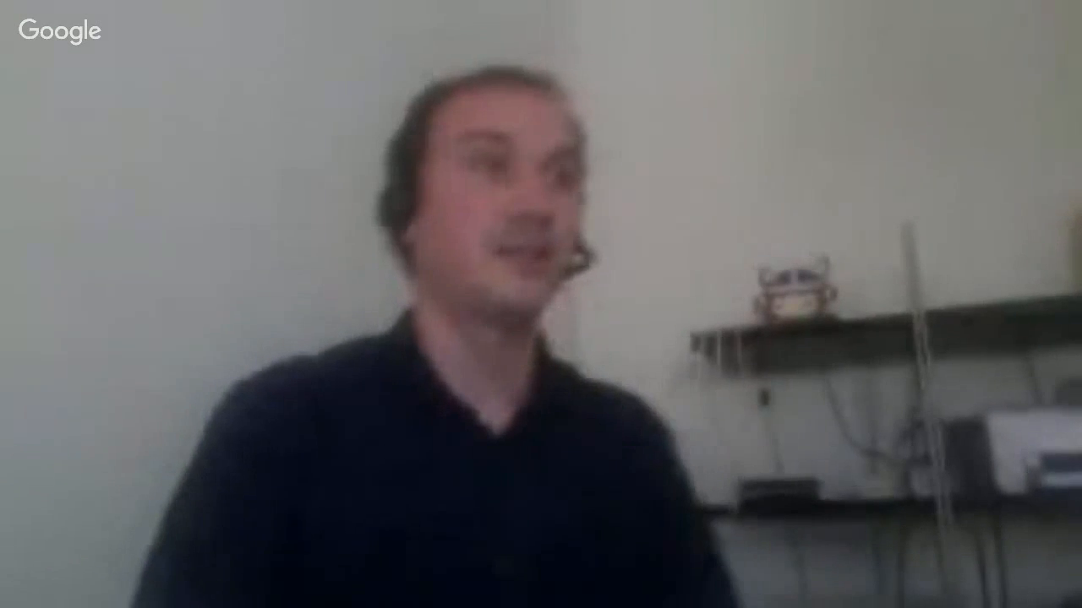